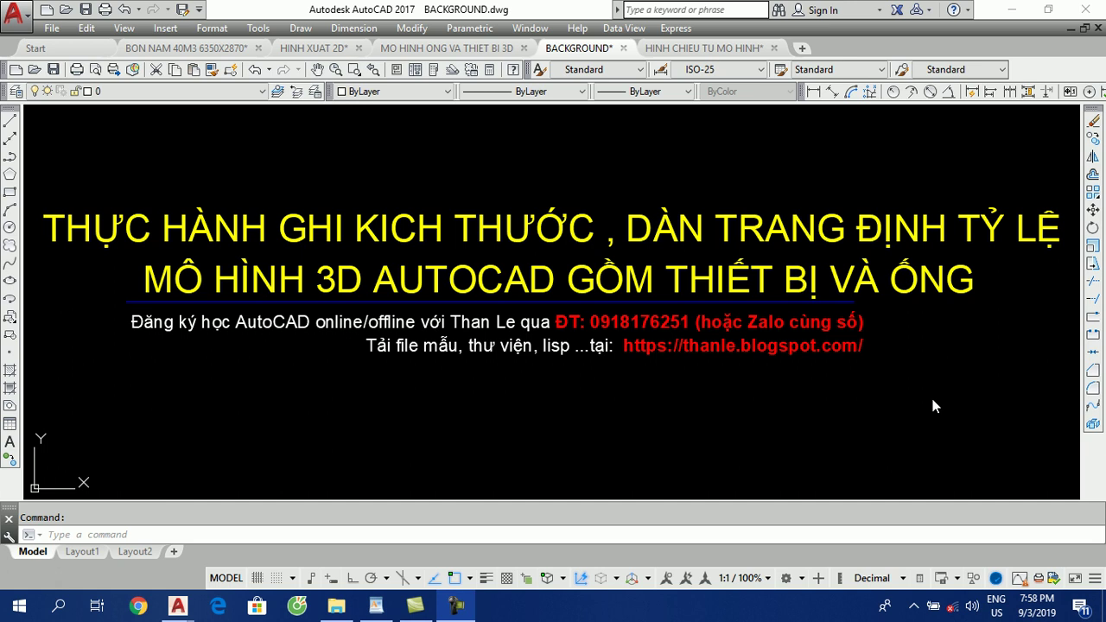
Glance at the 3D tank-and-pipe model, then display the HINH CHIEU TU MO HINH projections drawing
click(698, 49)
click(467, 48)
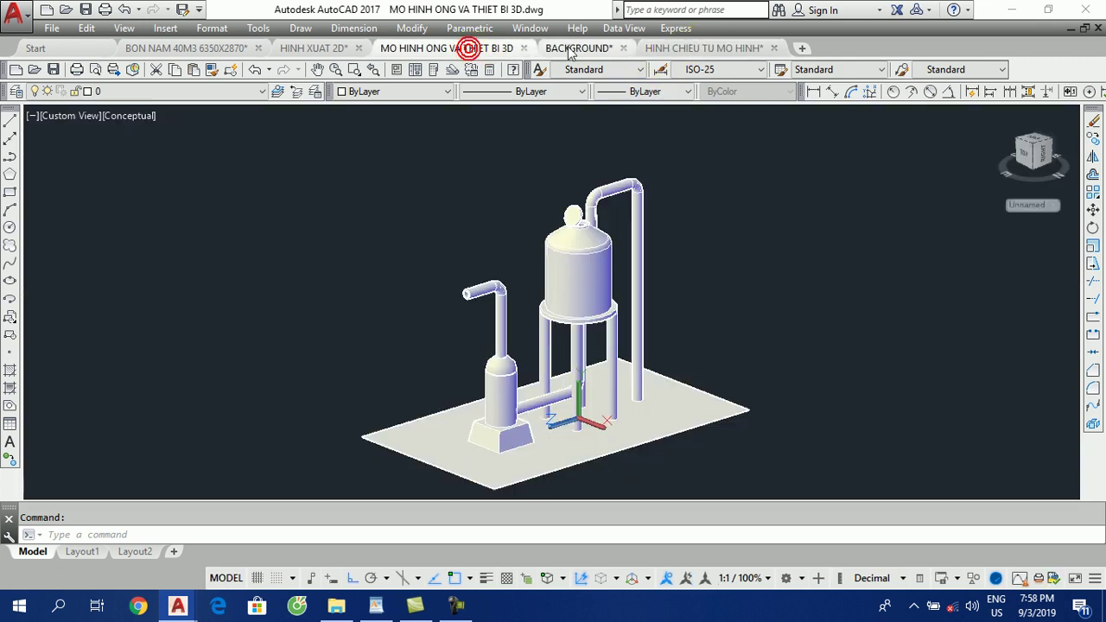
mouse_move(573, 375)
middle_down()
mouse_move(486, 313)
mouse_move(443, 357)
mouse_move(329, 301)
mouse_move(244, 279)
mouse_move(334, 327)
mouse_move(383, 321)
middle_up()
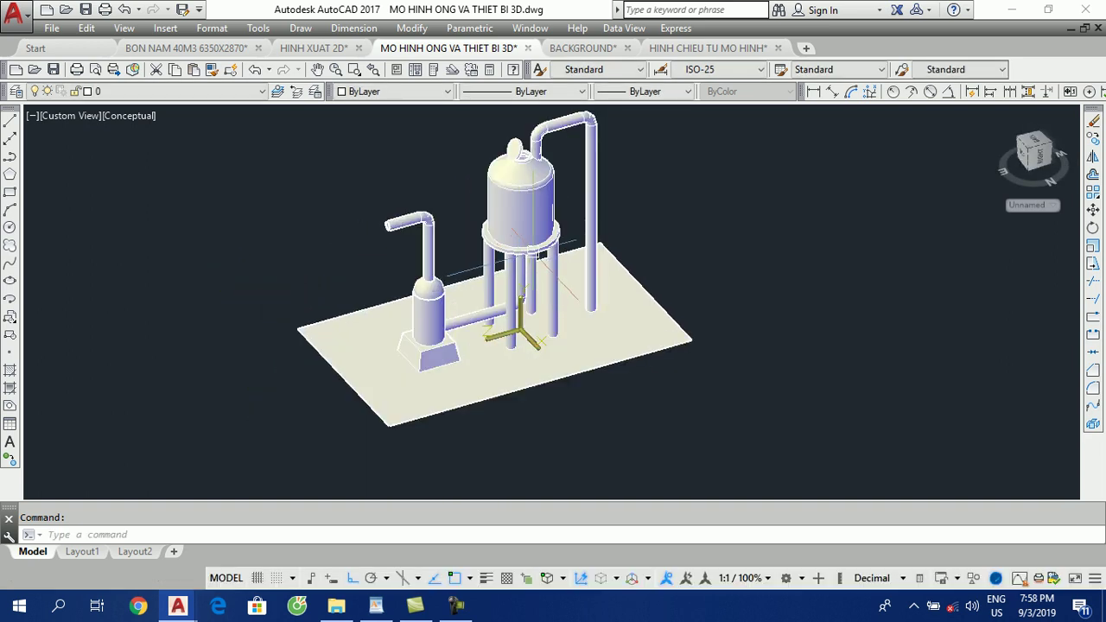
shift+middle_drag(523, 311, 562, 276)
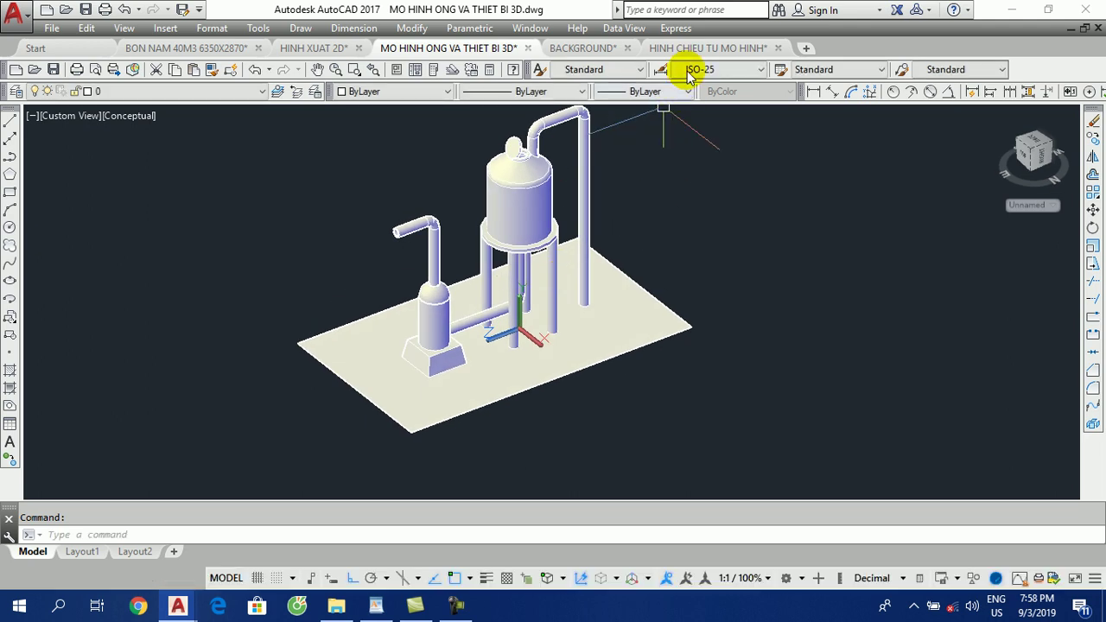
click(700, 47)
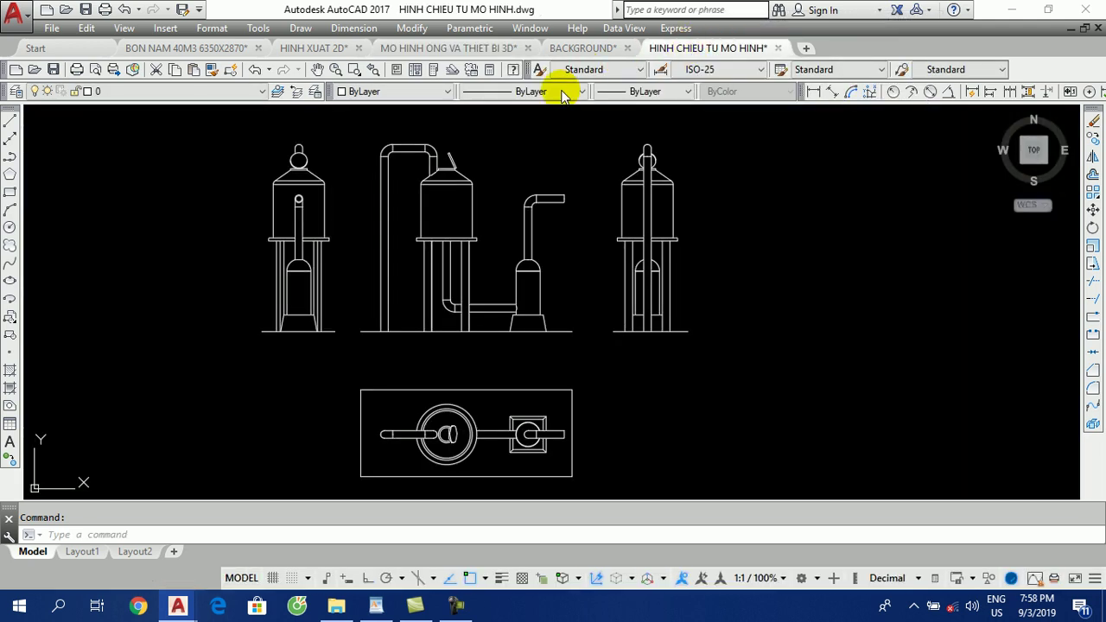
Inspect the middle elevation, right side view and plan view blocks one at a time
click(466, 261)
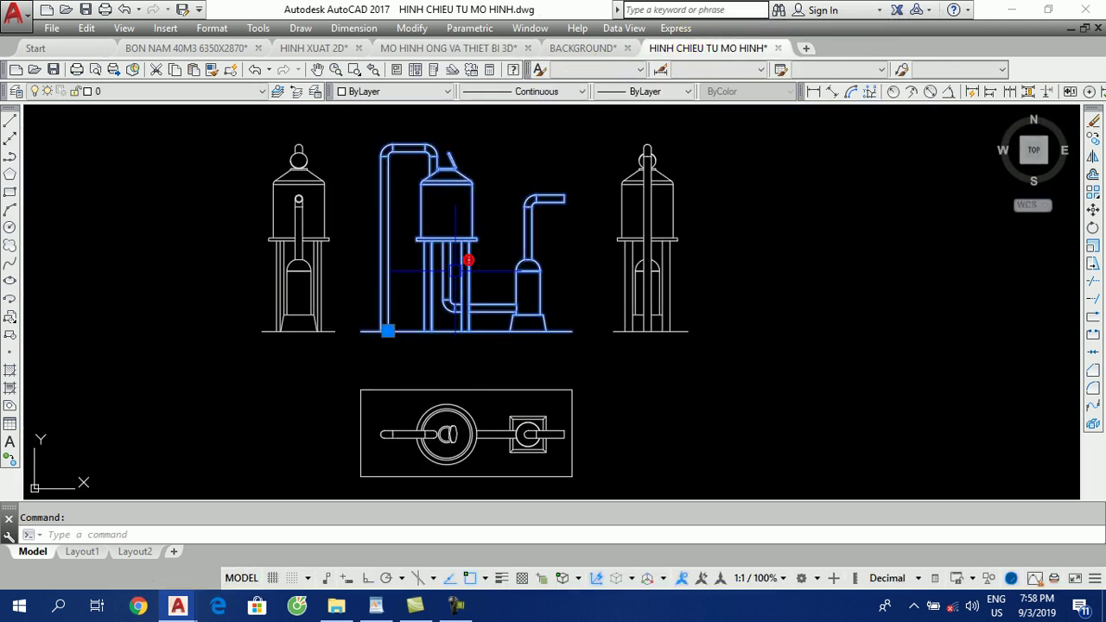
click(643, 223)
key(Escape)
click(471, 390)
key(Escape)
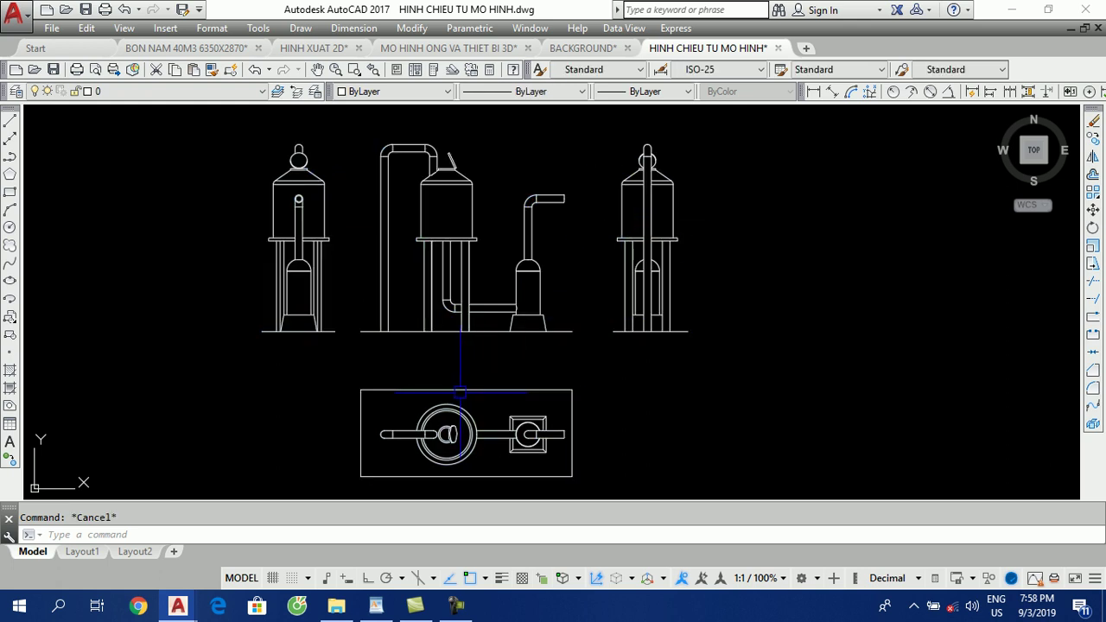
click(435, 239)
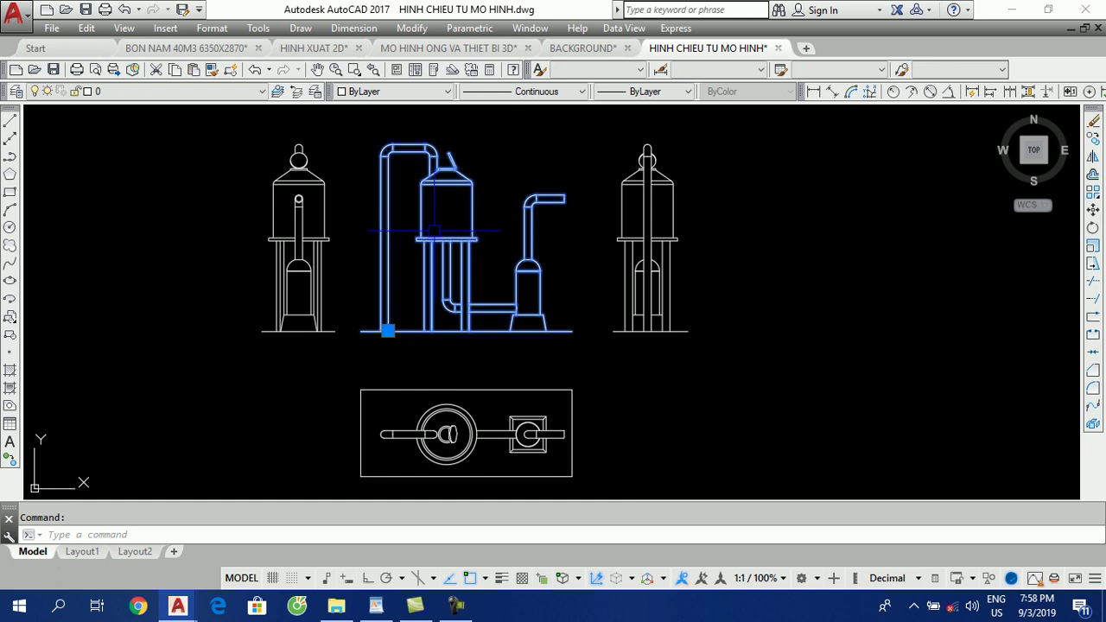
key(Escape)
Inspect the left and right elevation blocks, then pan the projection views left and up
click(298, 212)
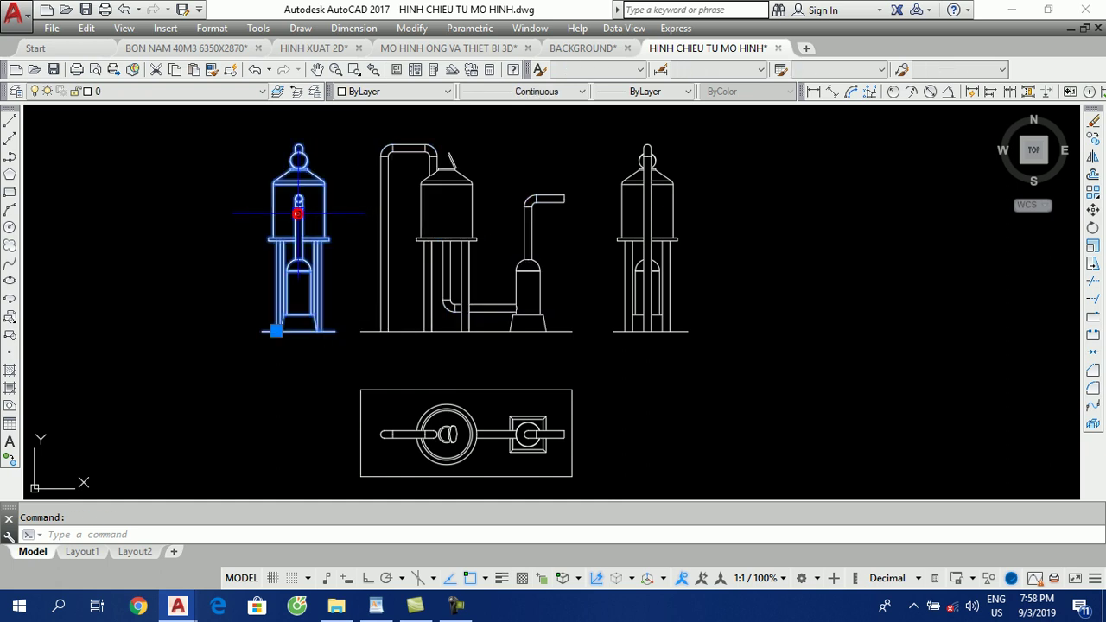
click(926, 248)
click(834, 257)
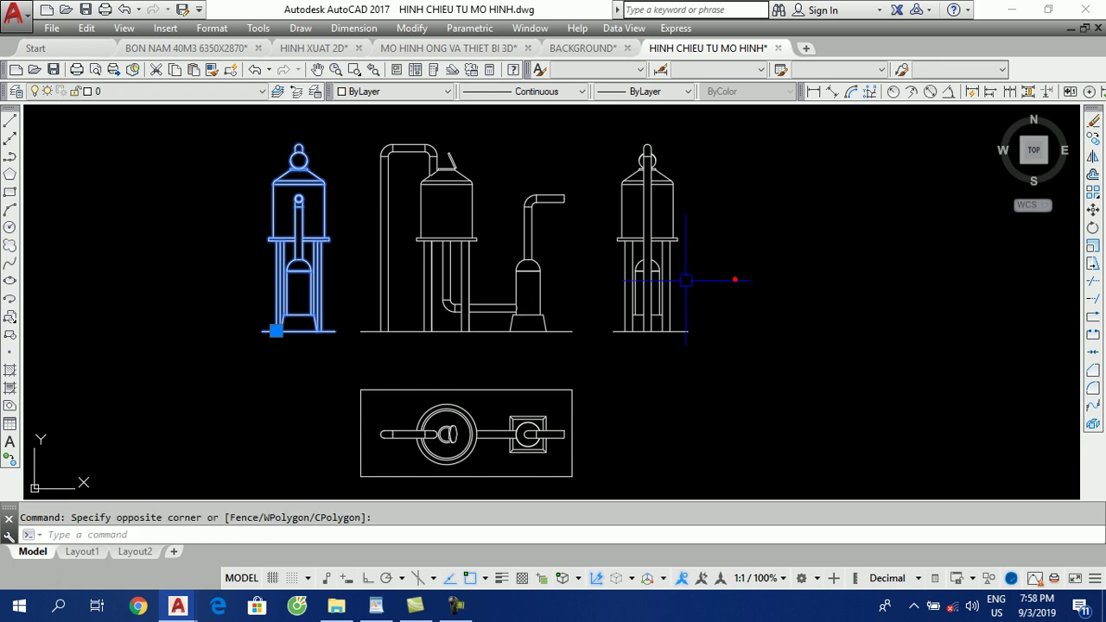
key(Escape)
click(631, 190)
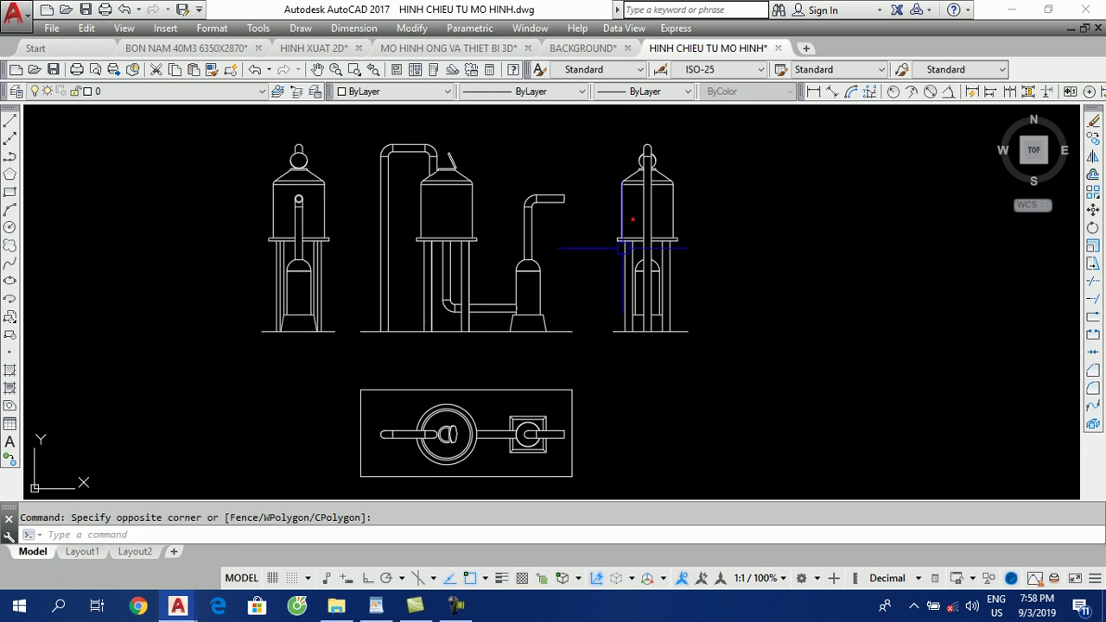
click(546, 325)
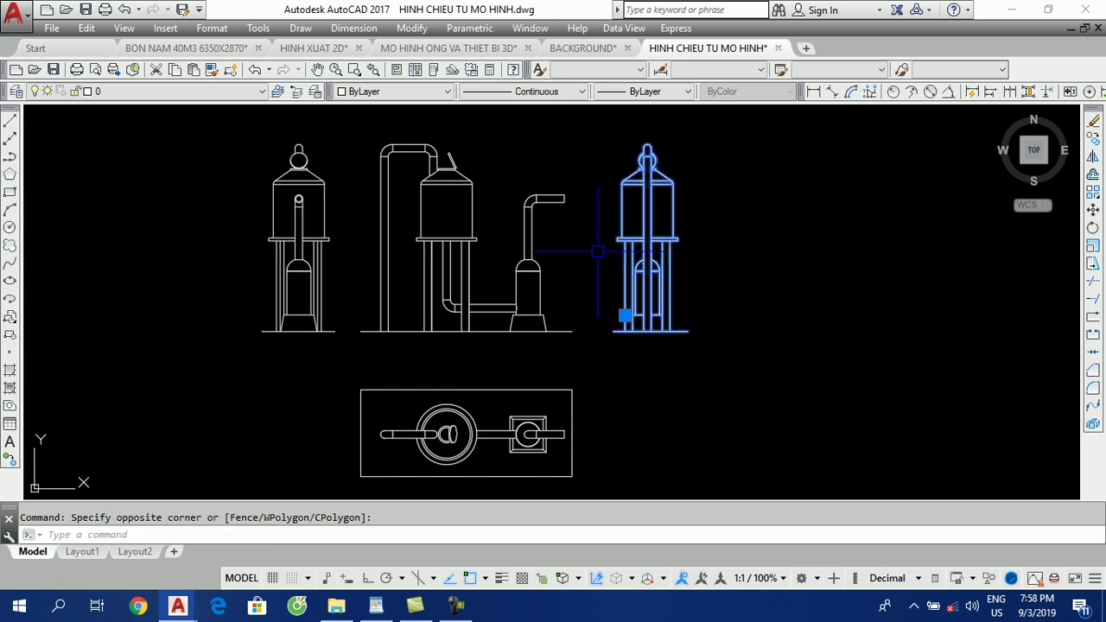
key(Escape)
click(648, 197)
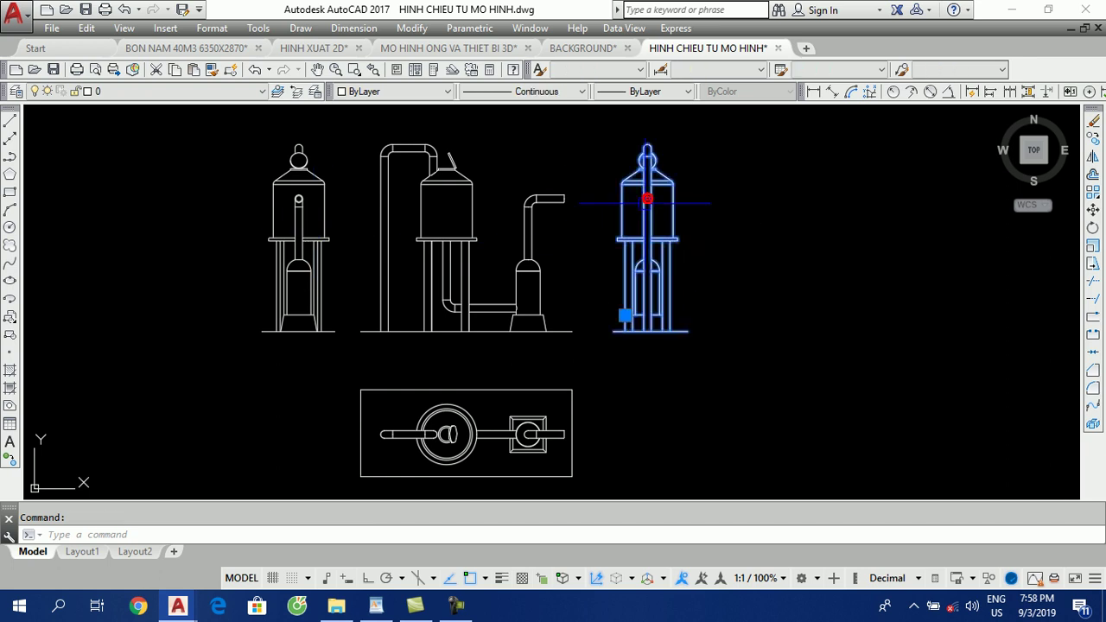
key(Escape)
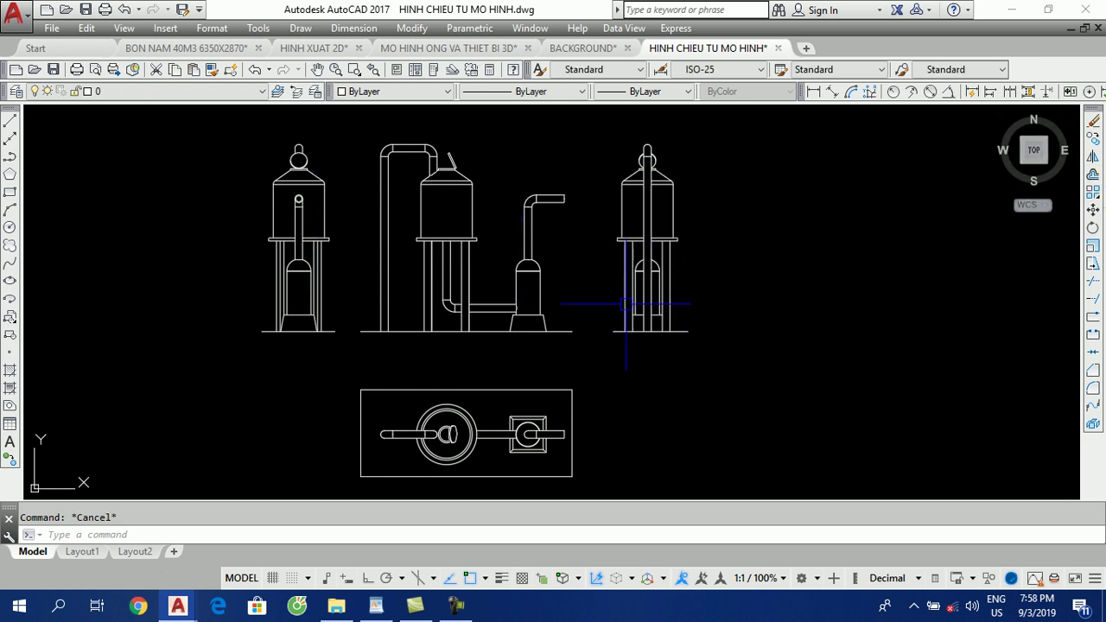
middle_drag(636, 306, 517, 295)
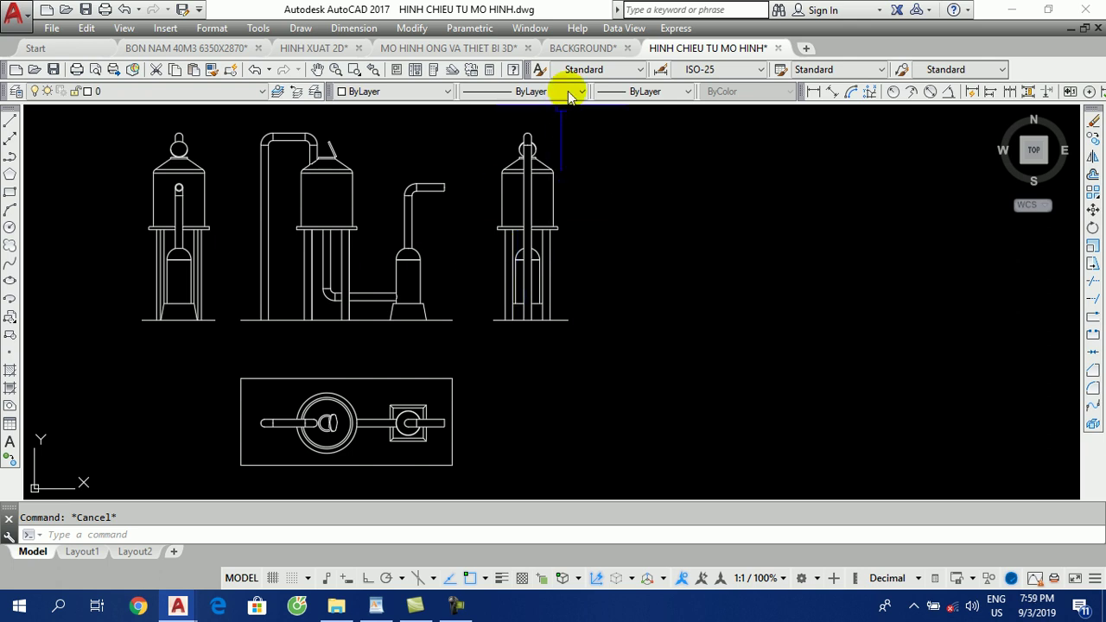
click(423, 50)
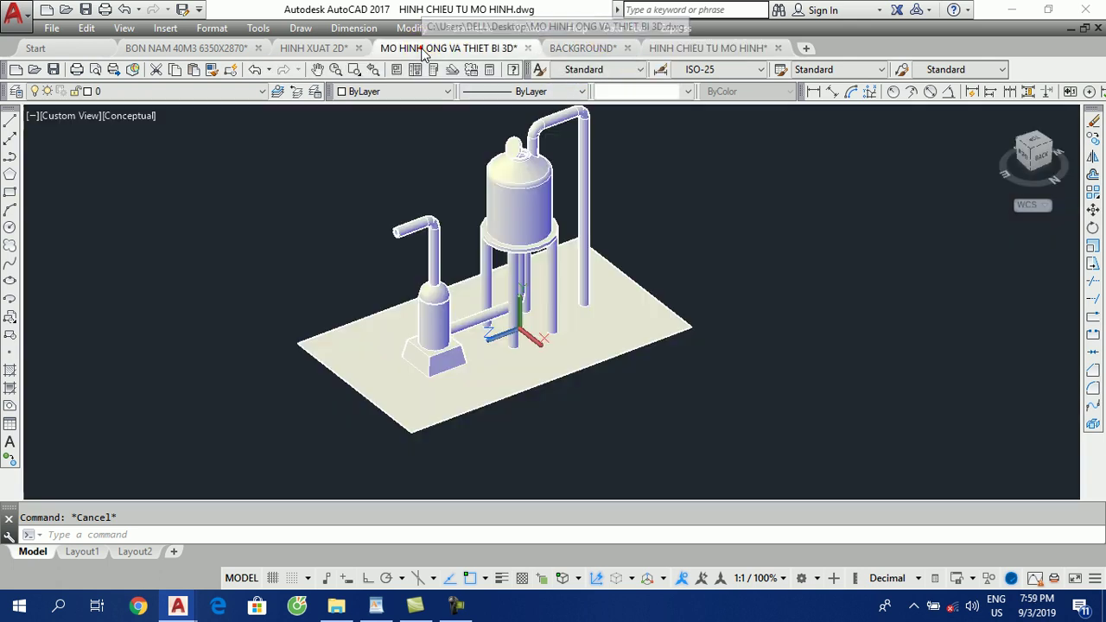
middle_drag(704, 234, 713, 274)
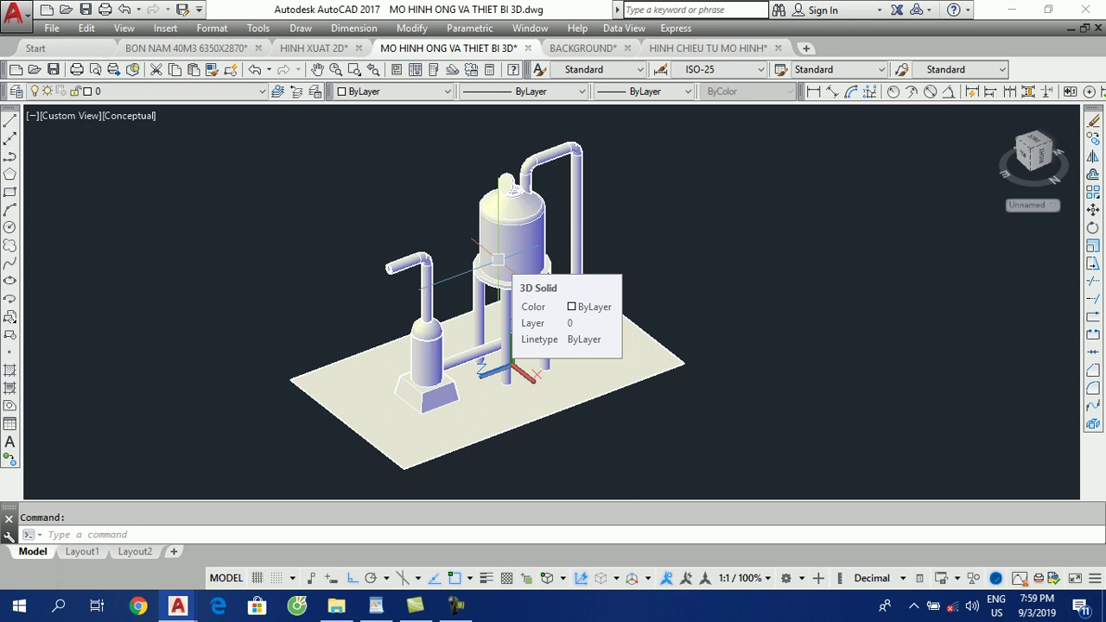
mouse_move(600, 247)
middle_down()
mouse_move(731, 273)
mouse_move(771, 255)
mouse_move(595, 301)
mouse_move(597, 283)
middle_up()
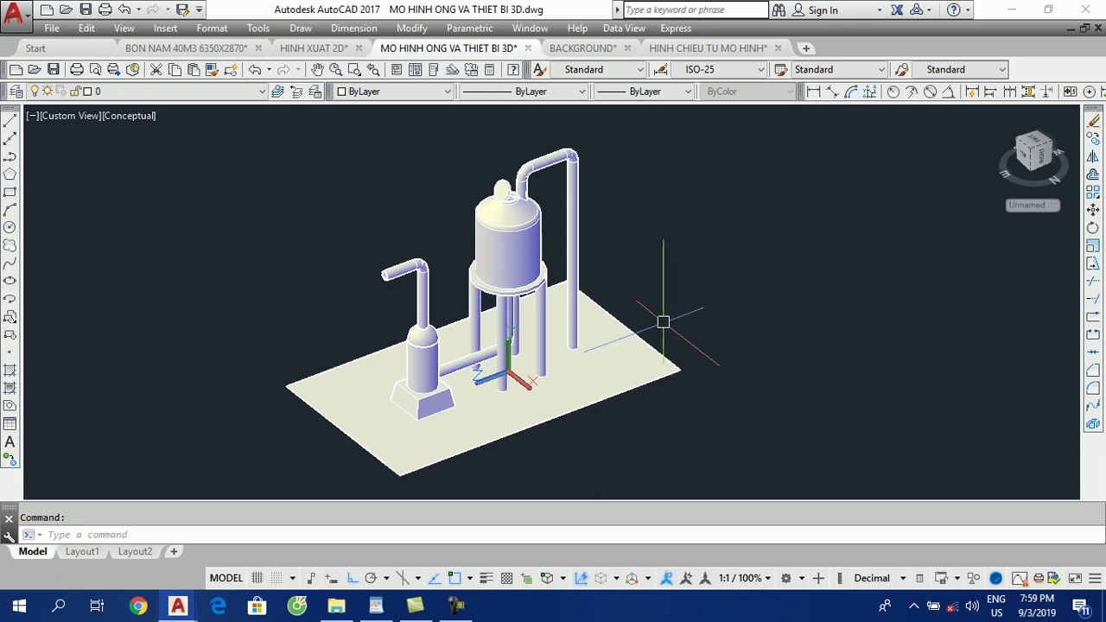
mouse_move(586, 320)
shift+middle_down()
mouse_move(672, 308)
mouse_move(587, 337)
mouse_move(464, 321)
mouse_move(588, 311)
mouse_move(584, 326)
mouse_move(604, 313)
mouse_move(561, 328)
mouse_move(582, 334)
mouse_move(762, 309)
mouse_move(573, 323)
mouse_move(583, 331)
mouse_move(599, 300)
mouse_move(605, 313)
mouse_move(589, 313)
shift+middle_up()
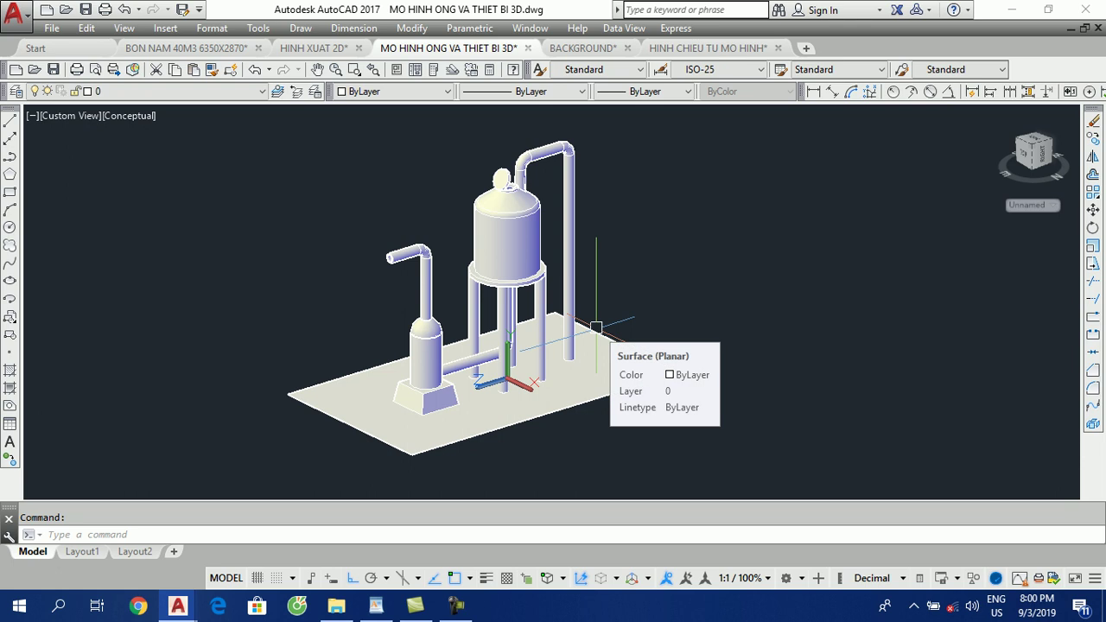
middle_drag(599, 313, 658, 323)
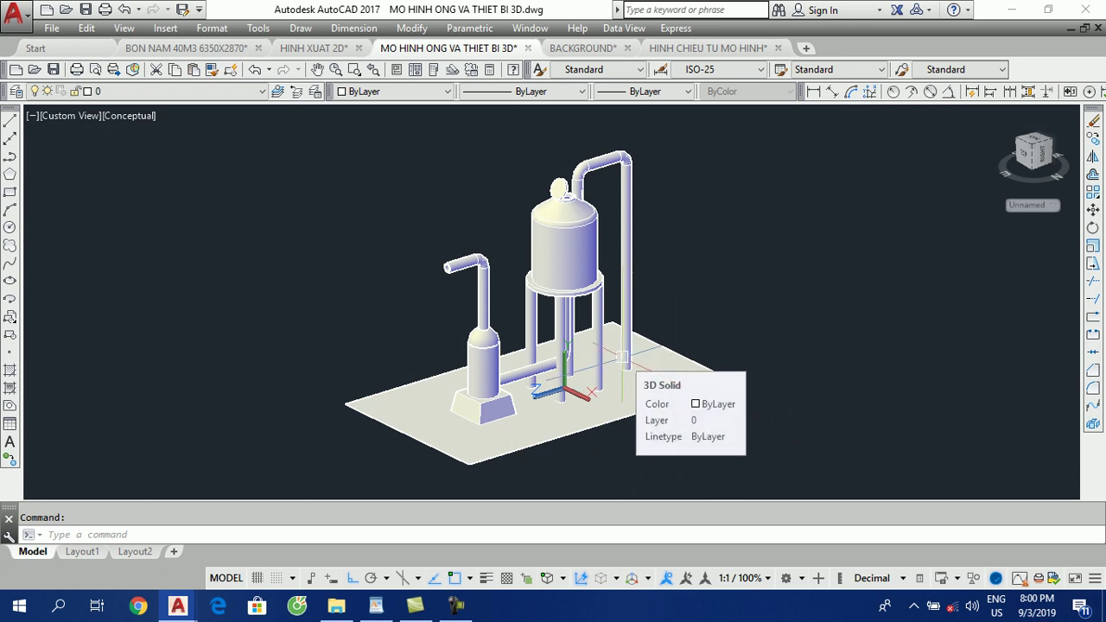
Create a FLATSHOT new block of the current view with obscured lines left hidden
text(FLATSHOT)
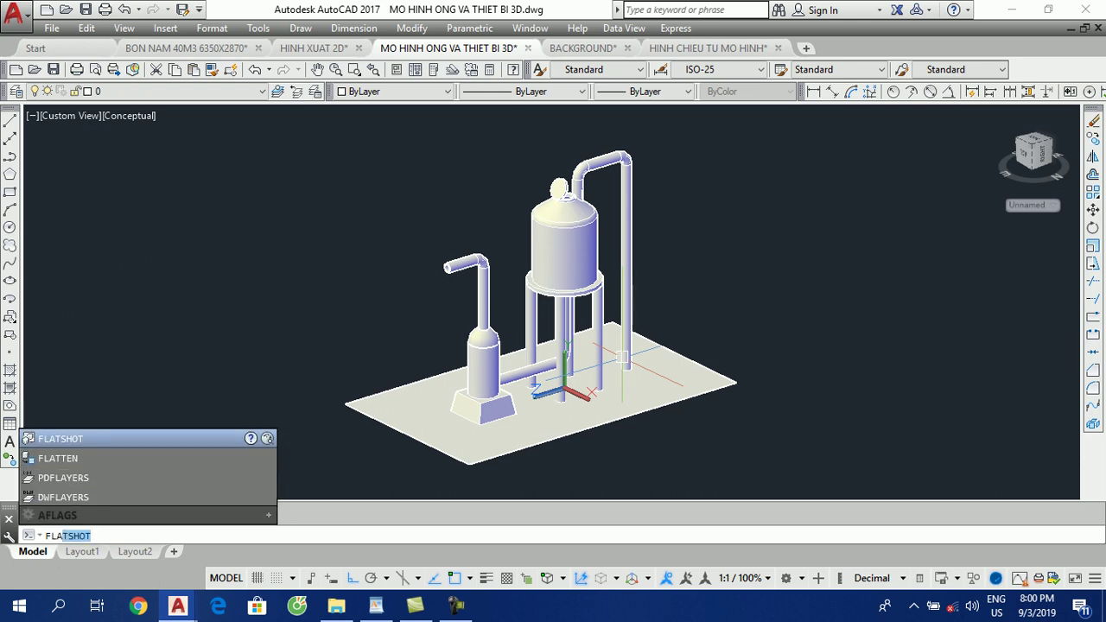
key(Return)
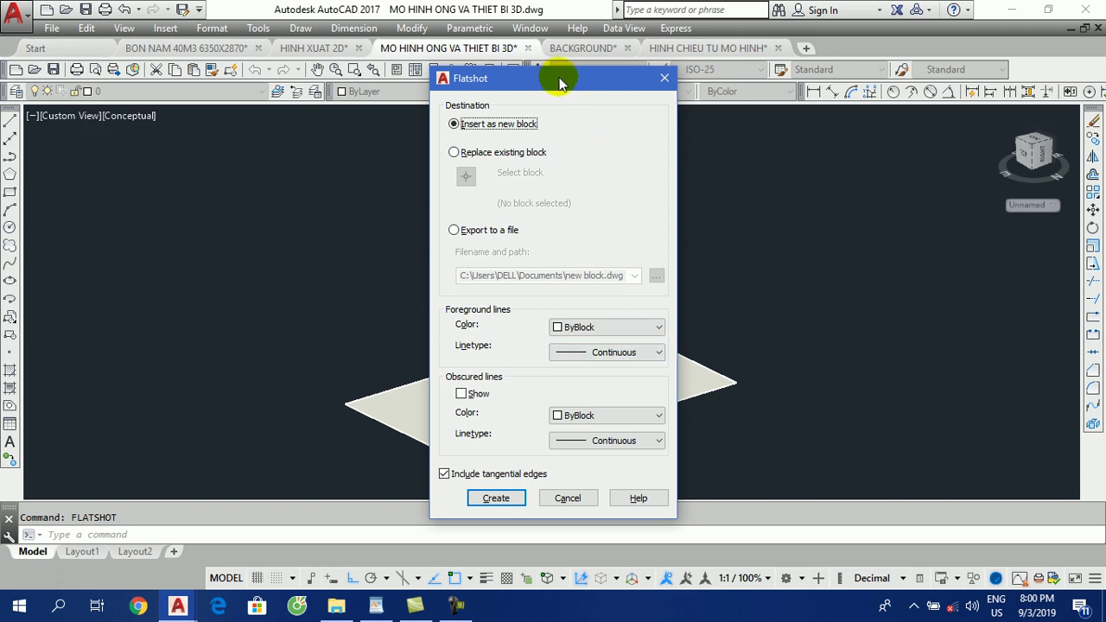
mouse_move(560, 82)
mouse_down()
mouse_move(710, 148)
mouse_move(775, 115)
mouse_up()
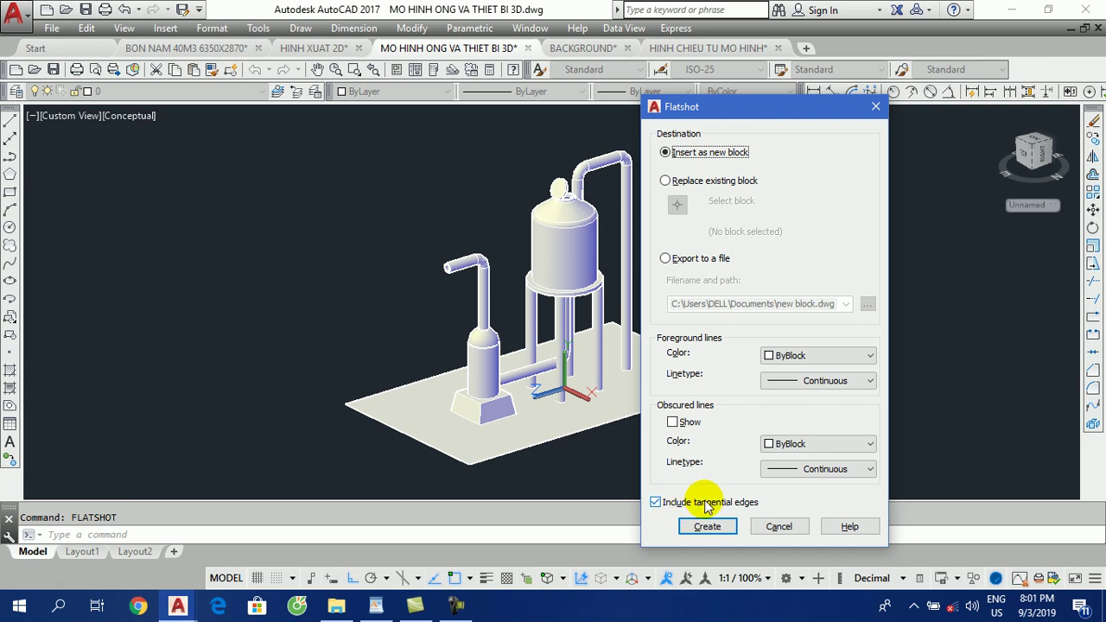
click(696, 523)
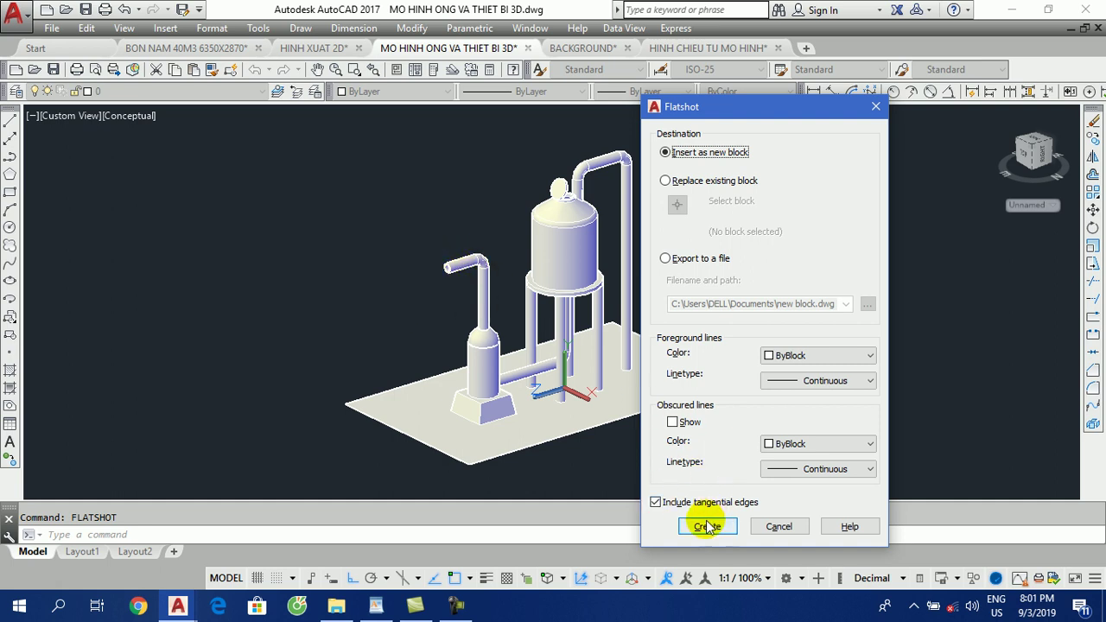
click(672, 422)
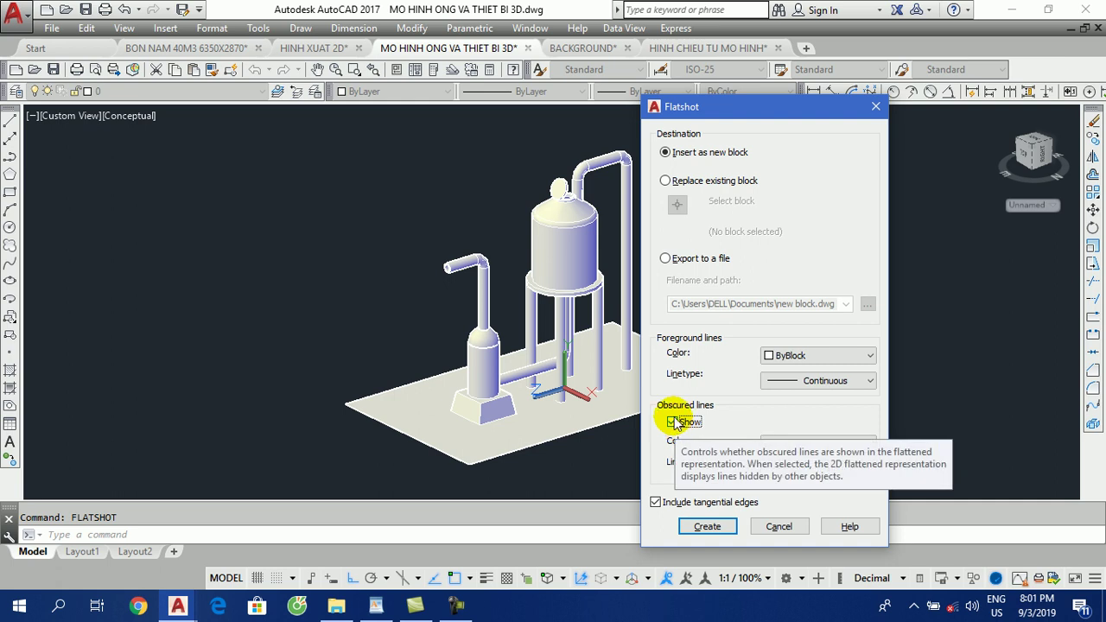
click(672, 422)
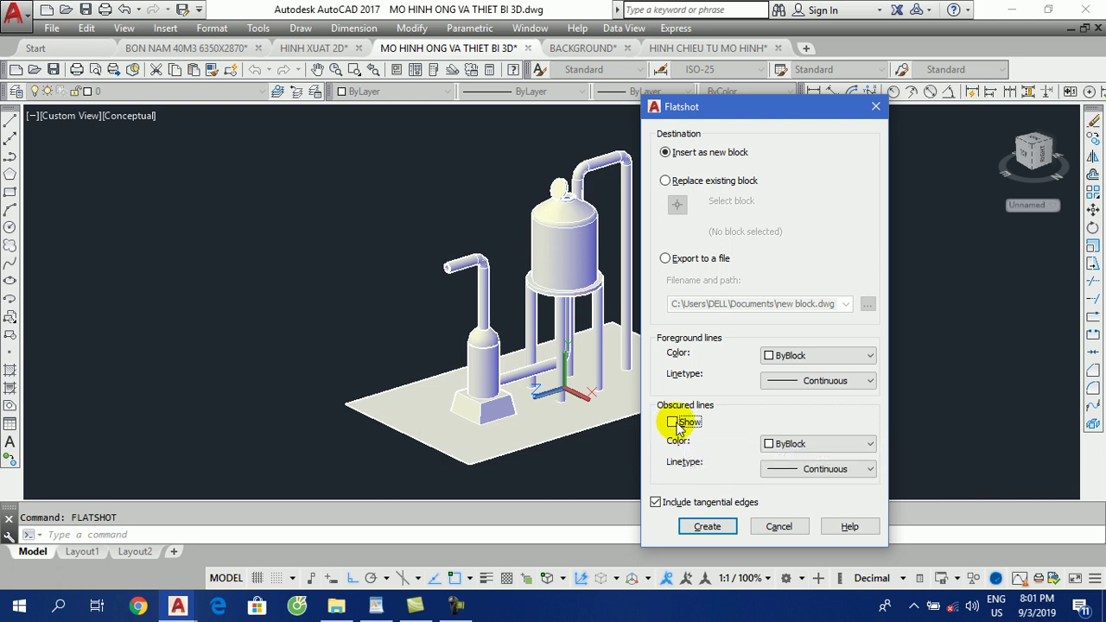
click(708, 527)
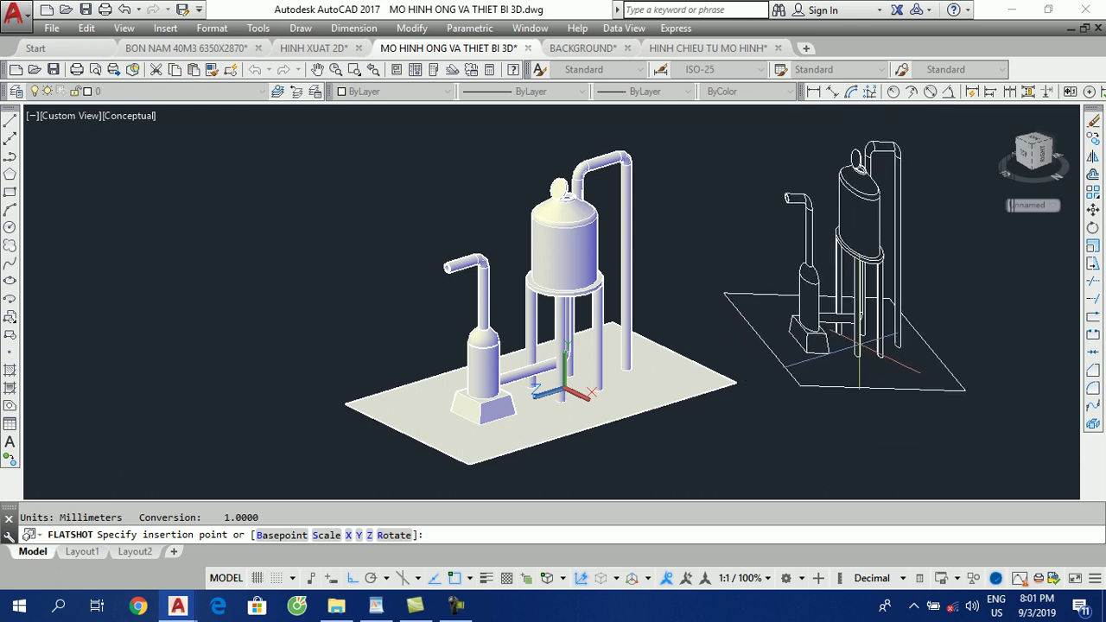
Cancel placing the FLATSHOT block so no flattened copy is inserted
scroll(747, 328, down, 3)
scroll(743, 337, down, 3)
scroll(735, 346, up, 2)
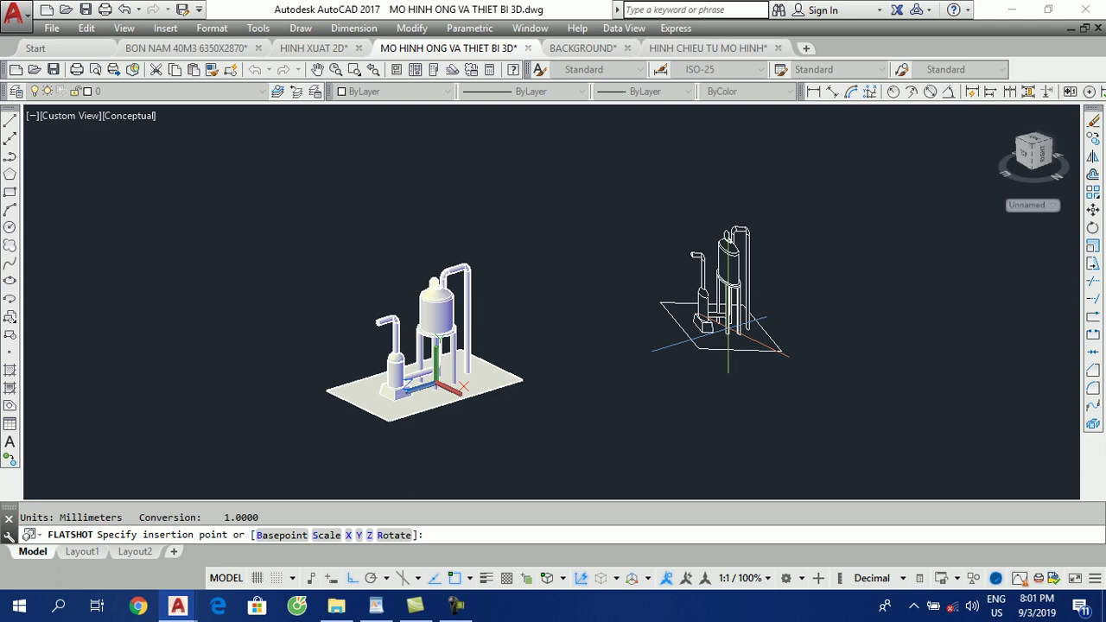
key(Escape)
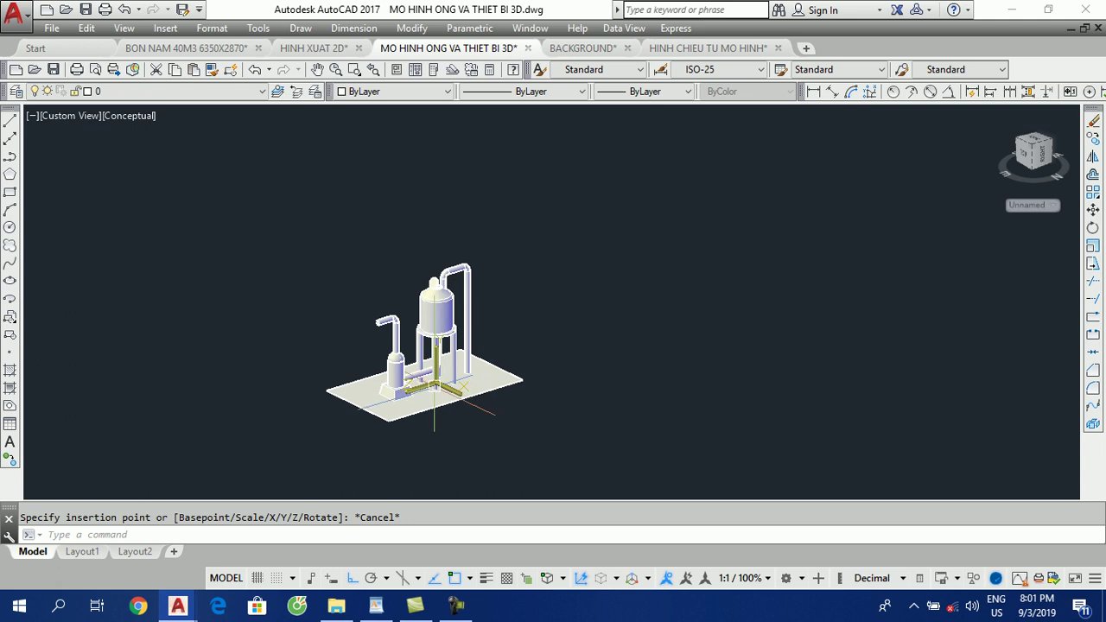
scroll(439, 398, up, 5)
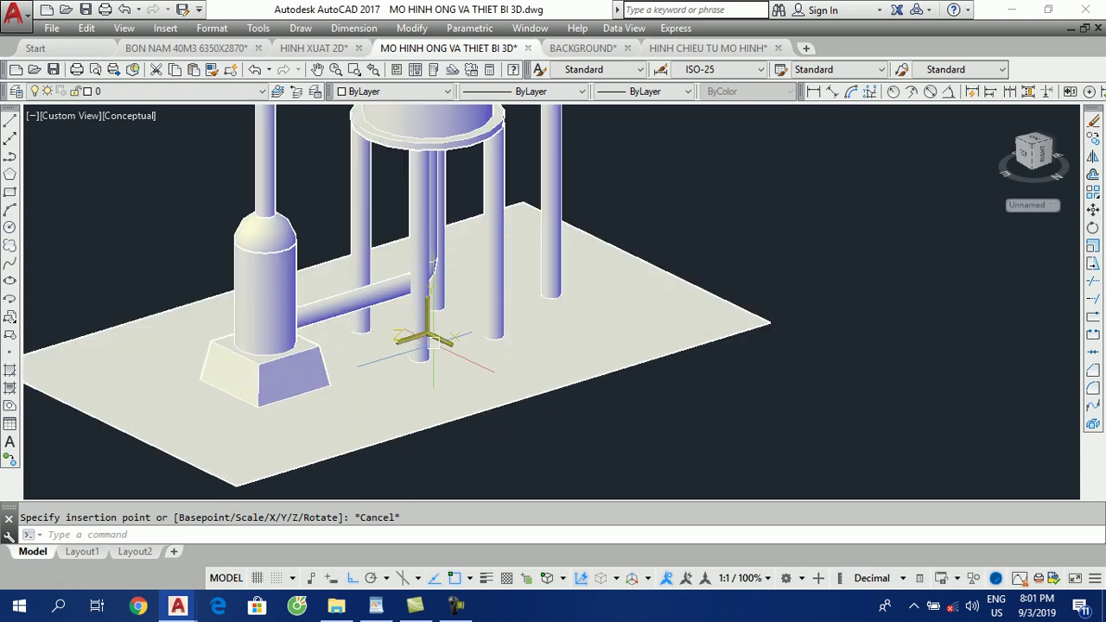
scroll(429, 340, down, 6)
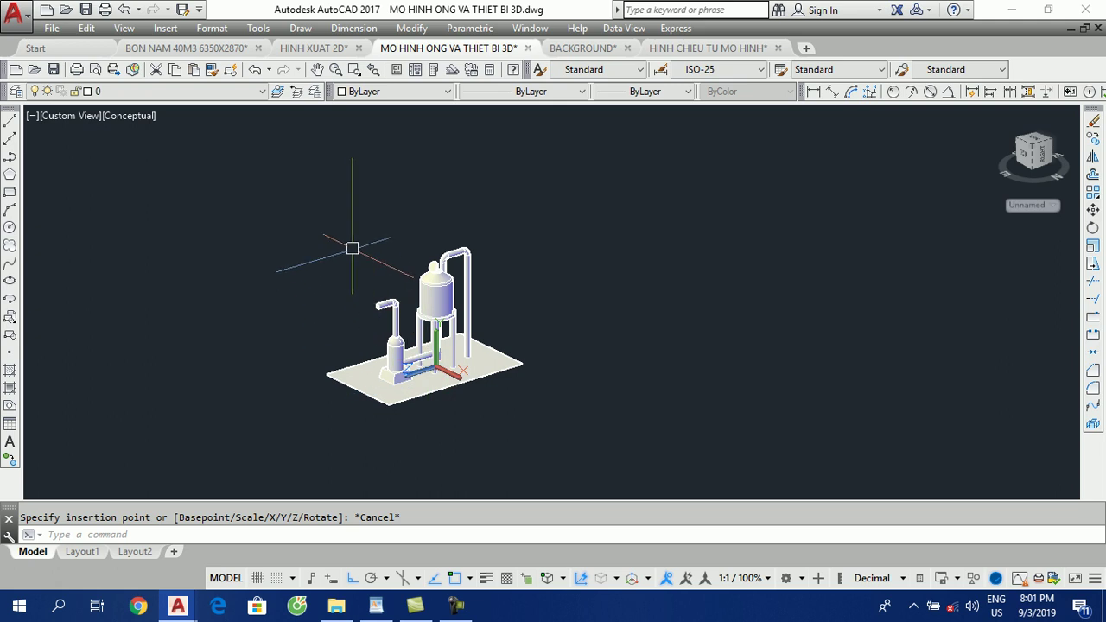
middle_drag(627, 365, 417, 373)
text(c)
key(Return)
click(876, 399)
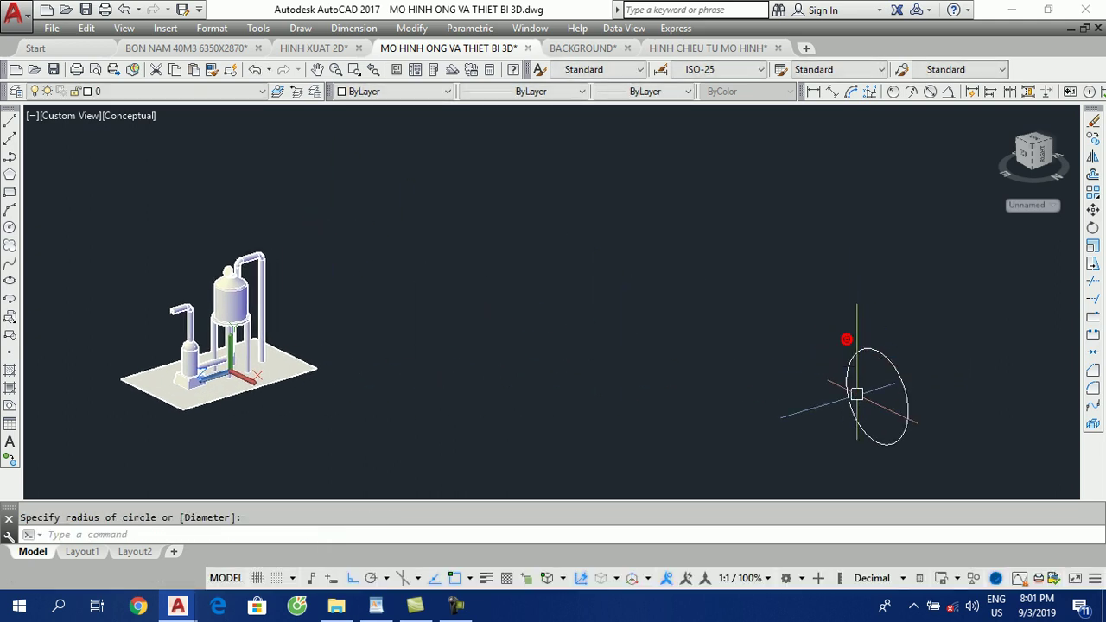
click(868, 453)
text(ext)
key(Return)
click(821, 475)
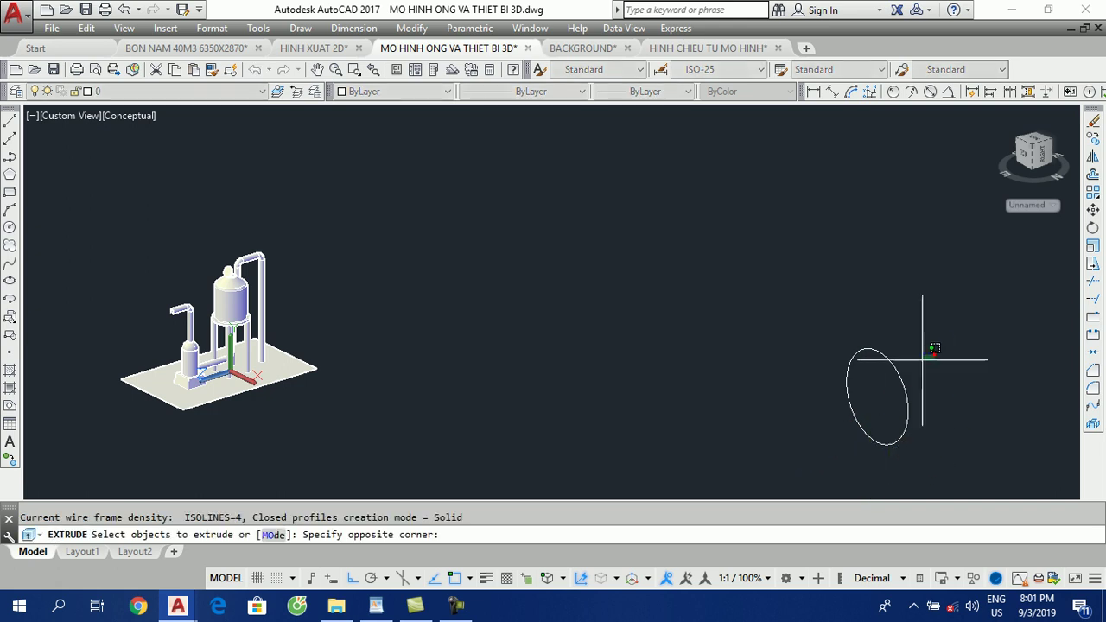
click(925, 346)
key(Return)
click(849, 445)
scroll(748, 341, down, 3)
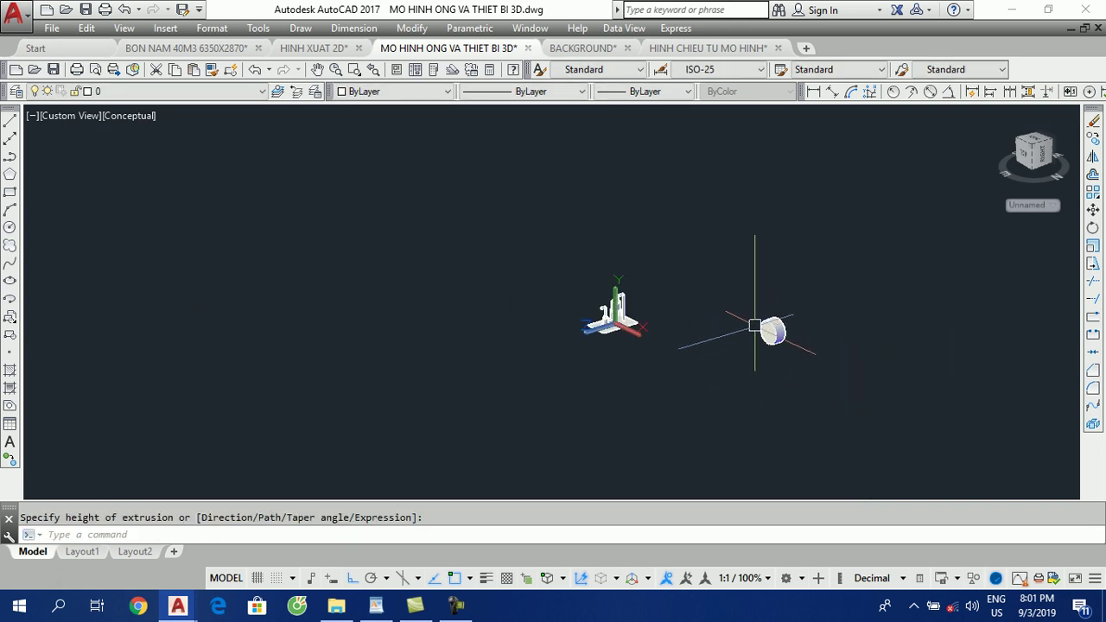
scroll(802, 311, up, 2)
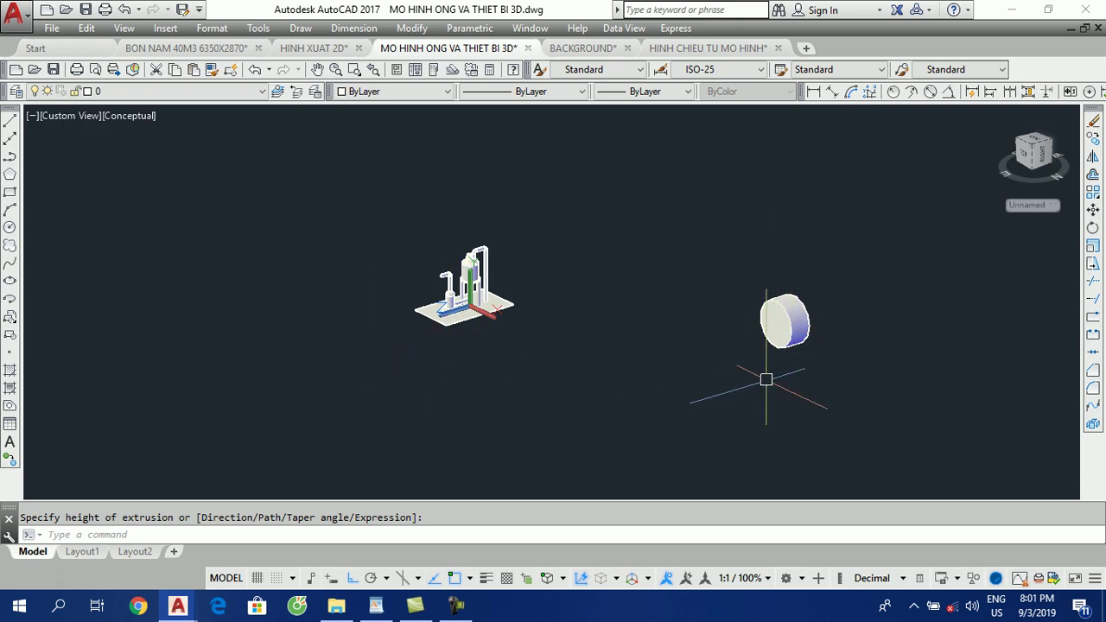
text(M)
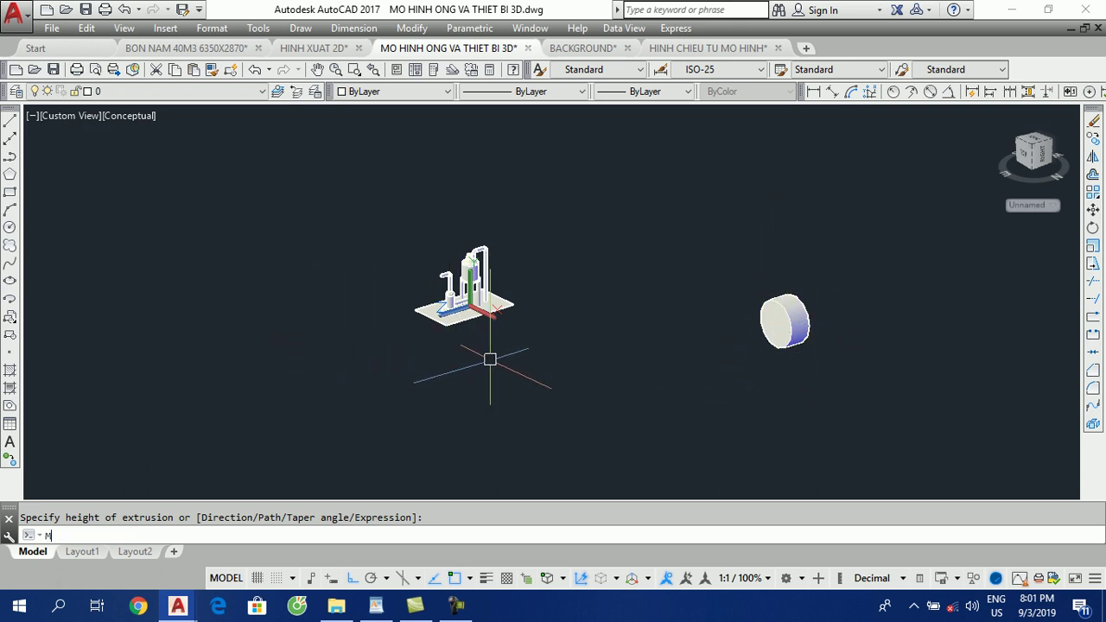
key(Return)
click(651, 205)
click(909, 393)
click(884, 217)
click(653, 422)
key(Return)
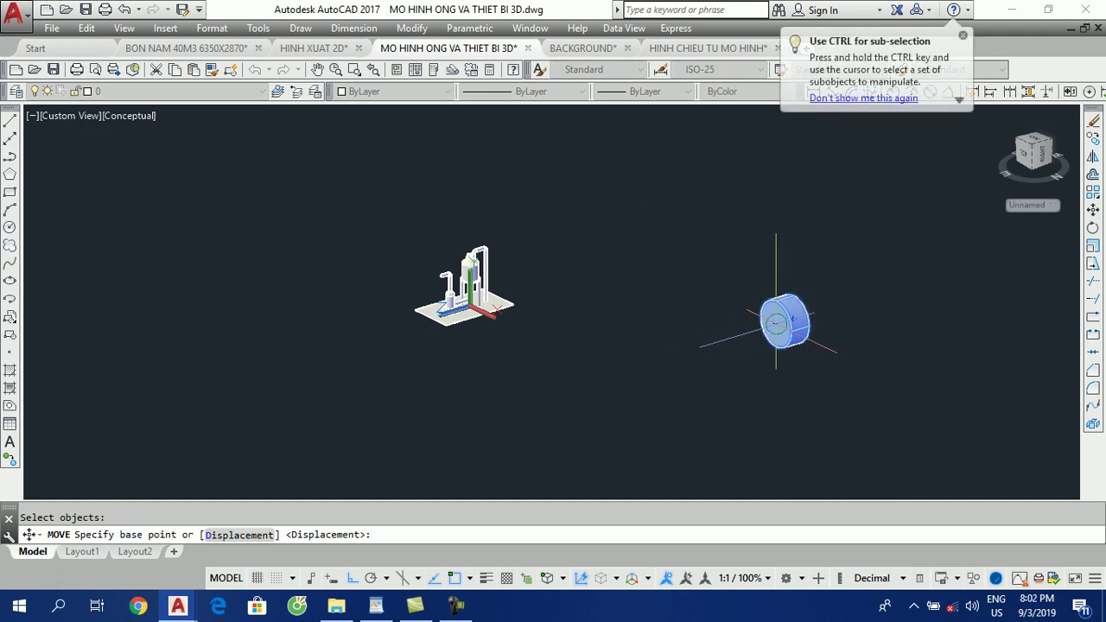
click(776, 323)
key(F8)
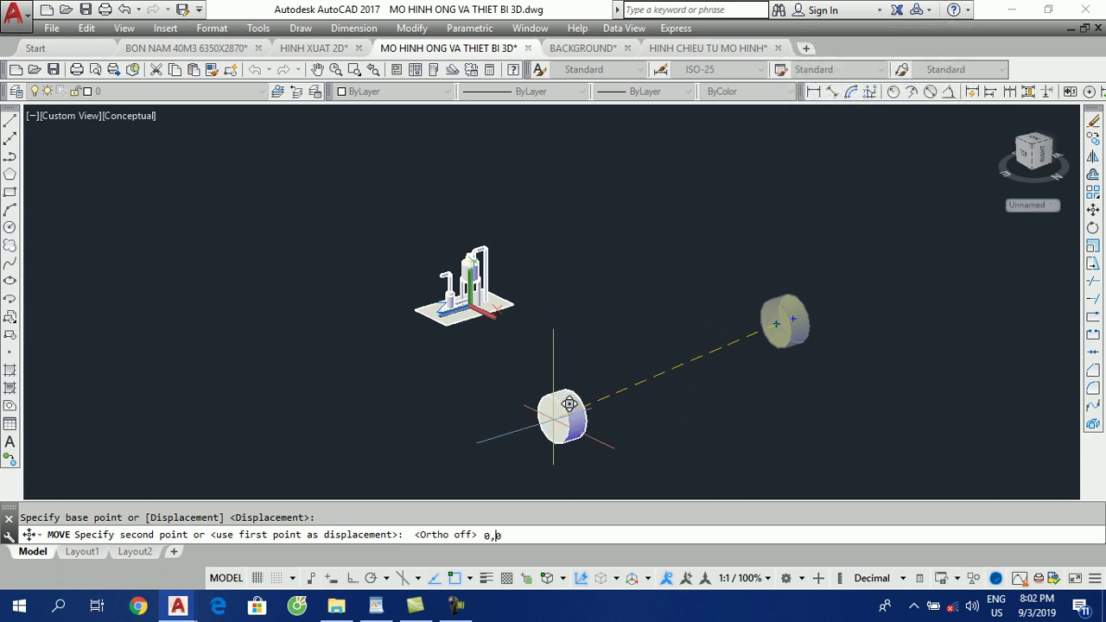
key(Return)
scroll(474, 286, up, 5)
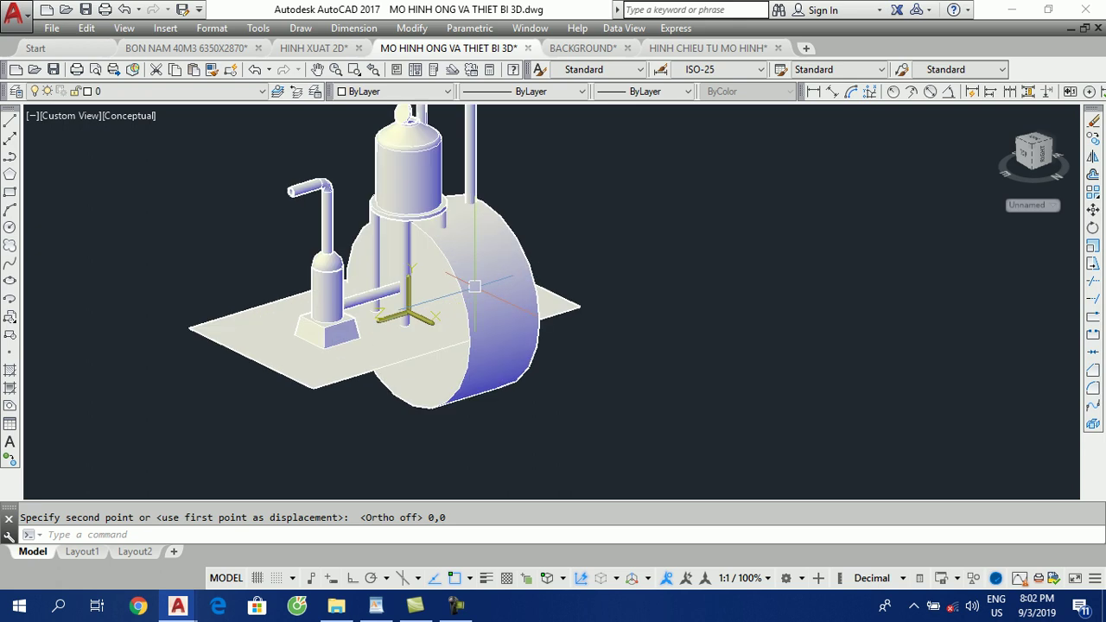
click(525, 238)
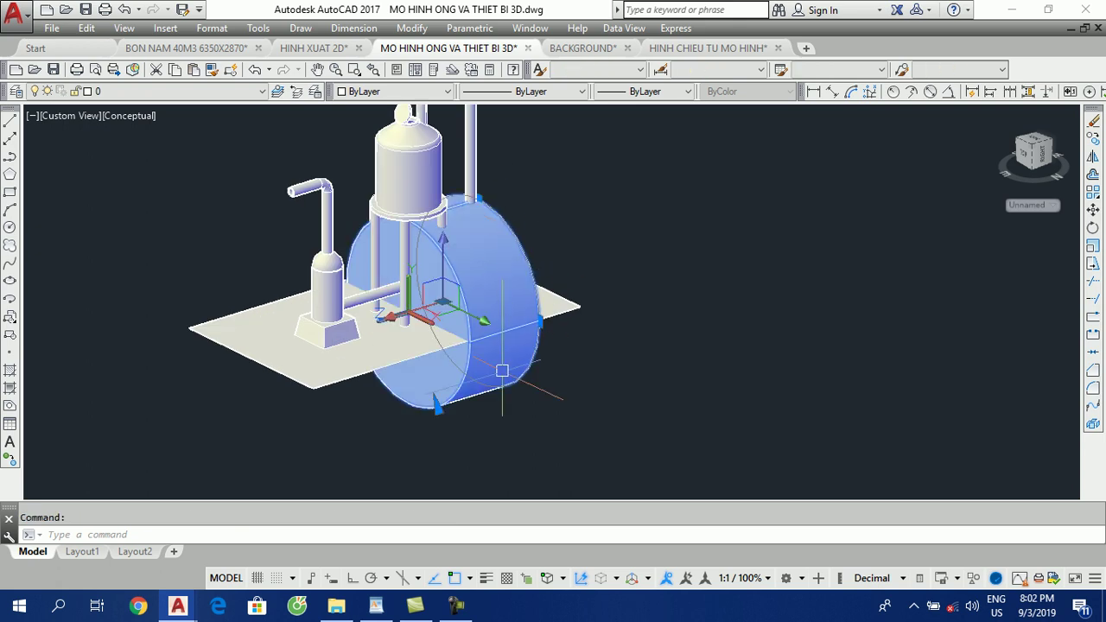
key(Delete)
scroll(543, 389, down, 1)
scroll(413, 271, up, 2)
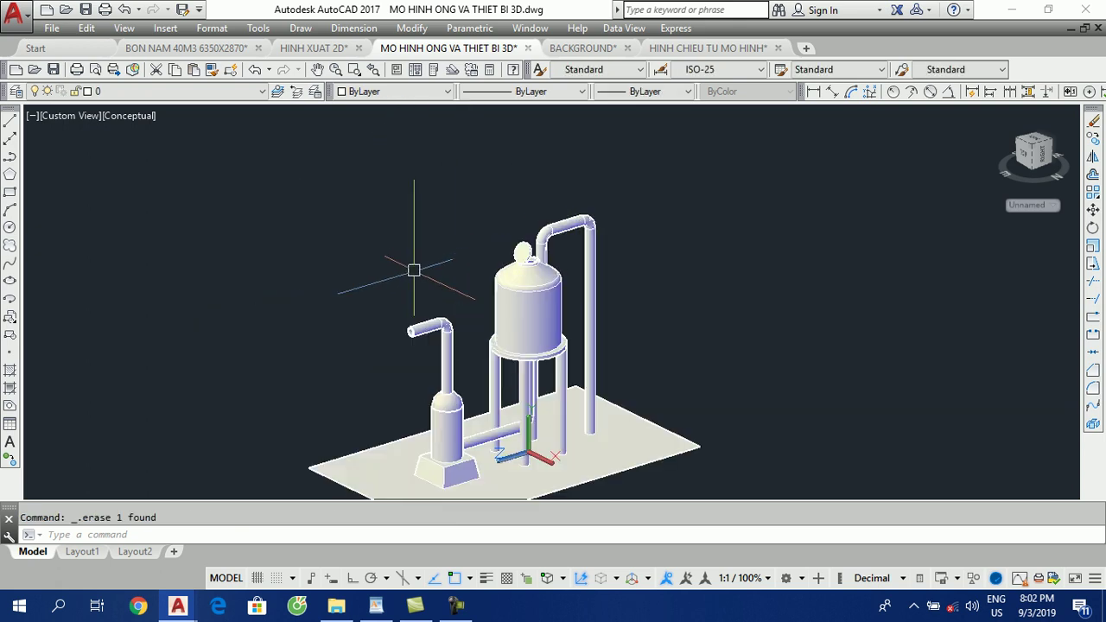
scroll(614, 234, down, 3)
Reopen the Flatshot options with destination set to insert as a new block
scroll(576, 314, up, 3)
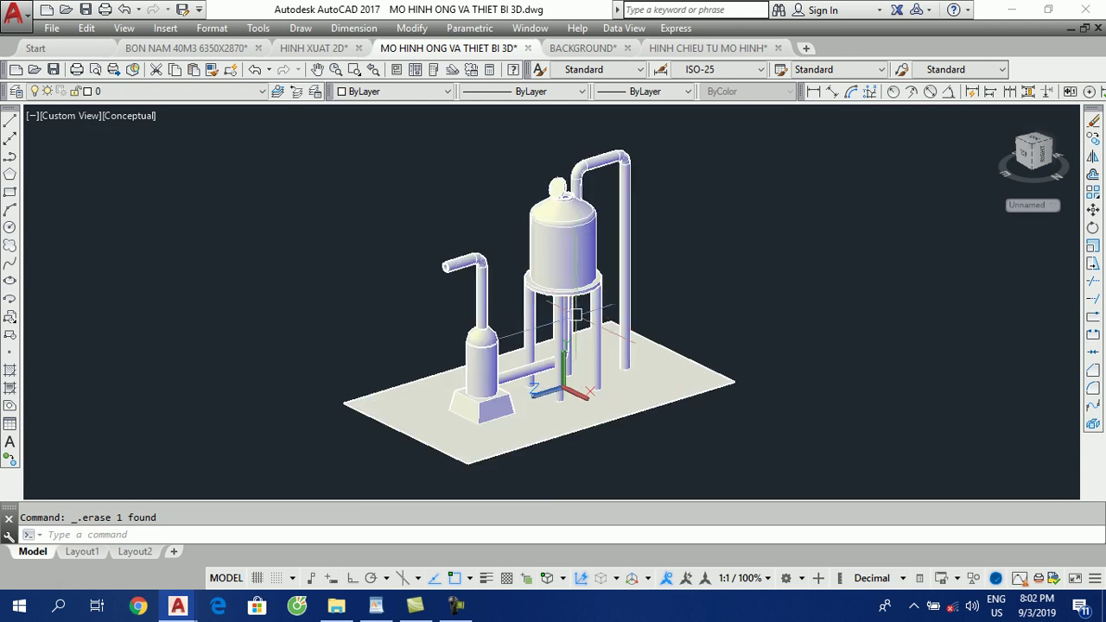
mouse_move(574, 316)
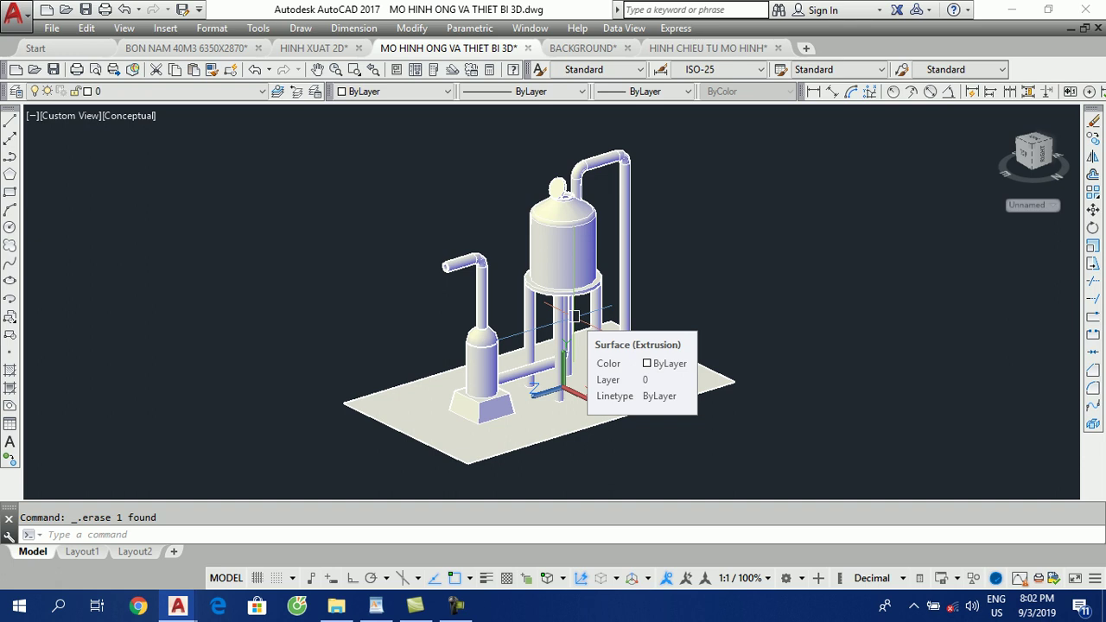
text(FLA)
key(Return)
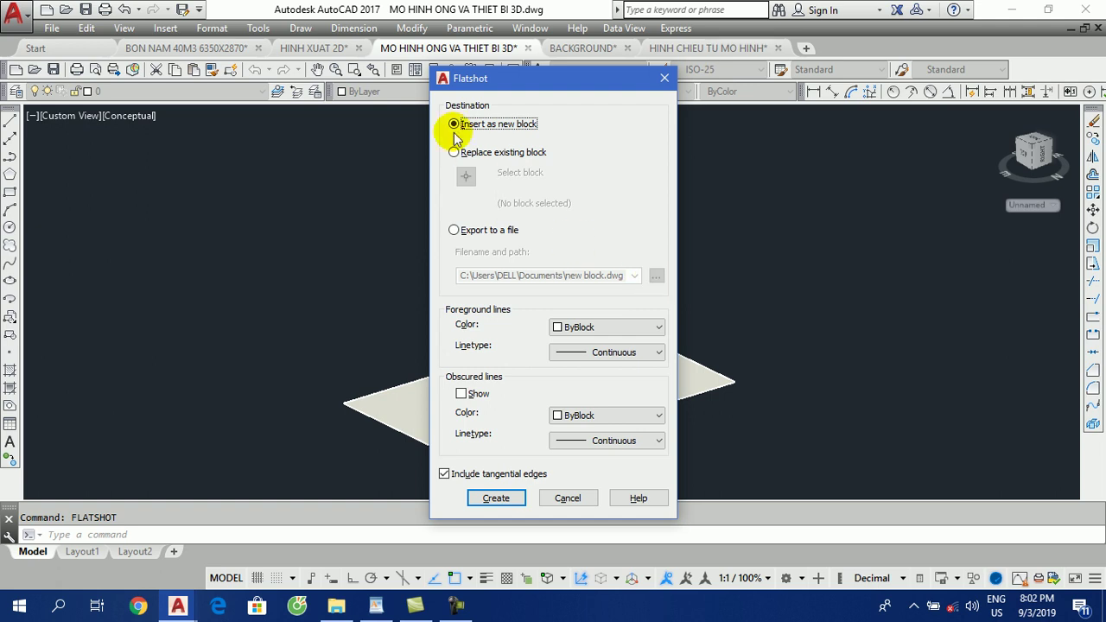
Place the flatshot block right of the 3D model at default scale and zero rotation
click(489, 498)
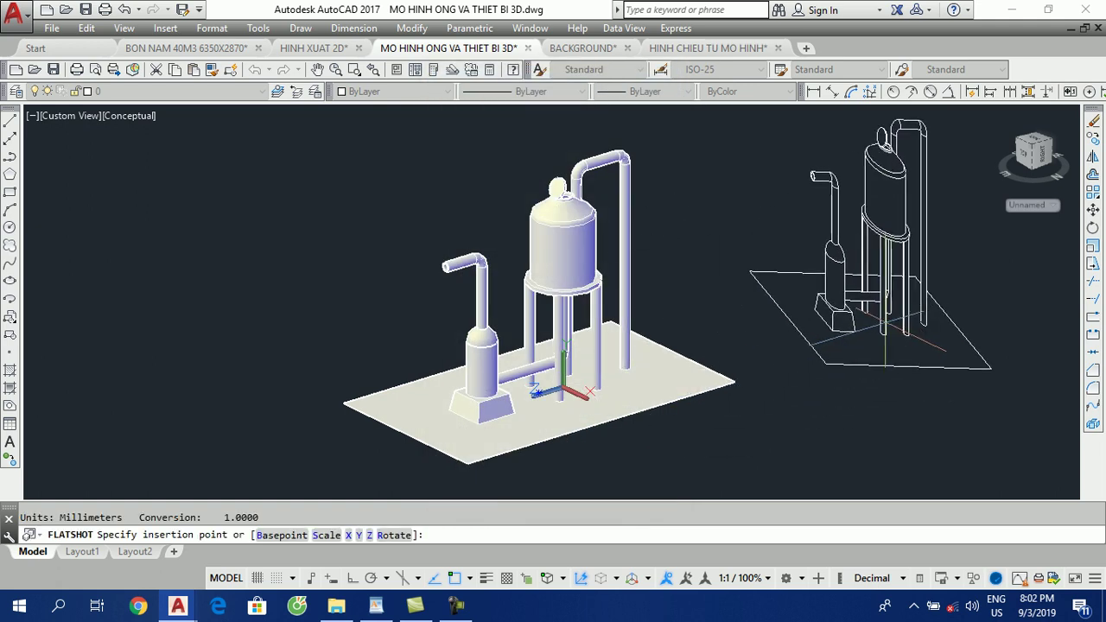
click(875, 344)
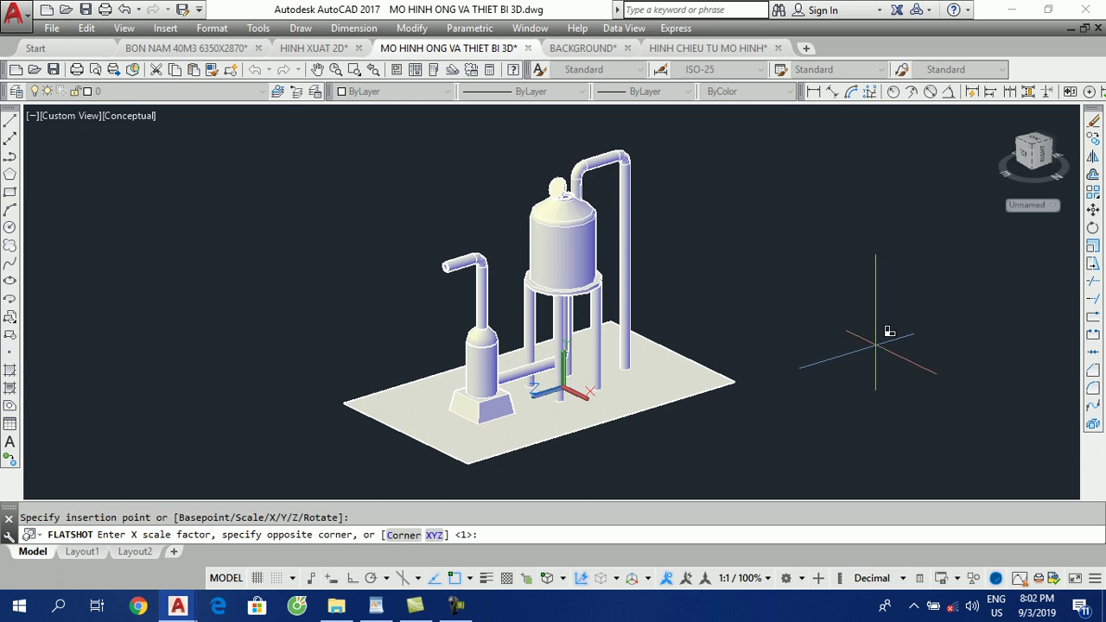
key(Return)
key(Return)
key(Return)
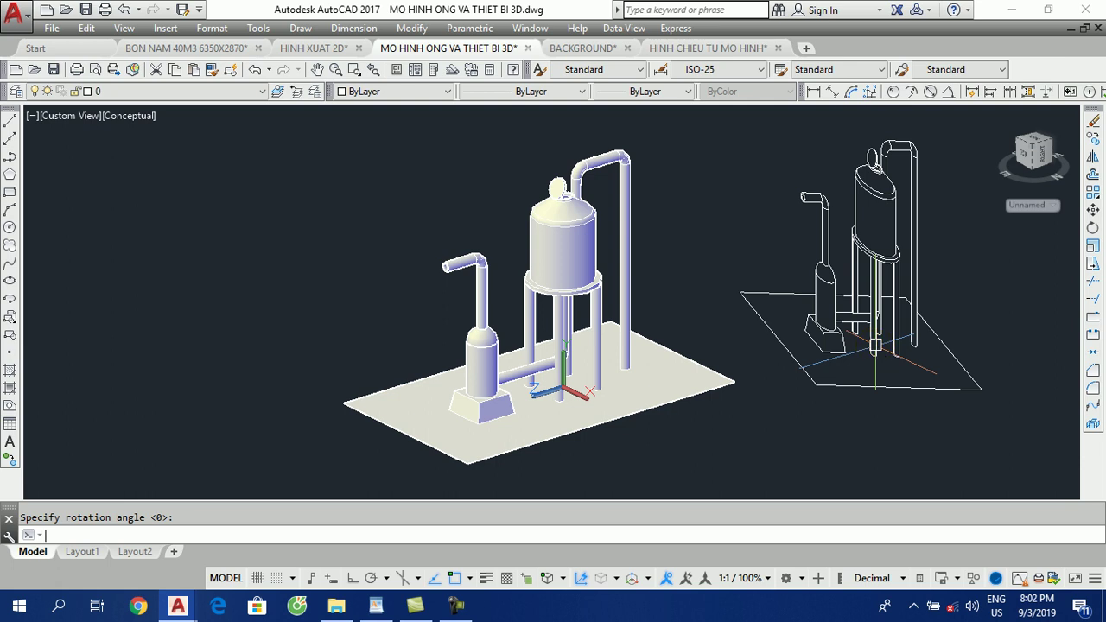
scroll(876, 350, down, 2)
key(Return)
scroll(816, 272, up, 2)
Check the placed wireframe block by selecting it, then save the drawing
click(815, 272)
click(751, 346)
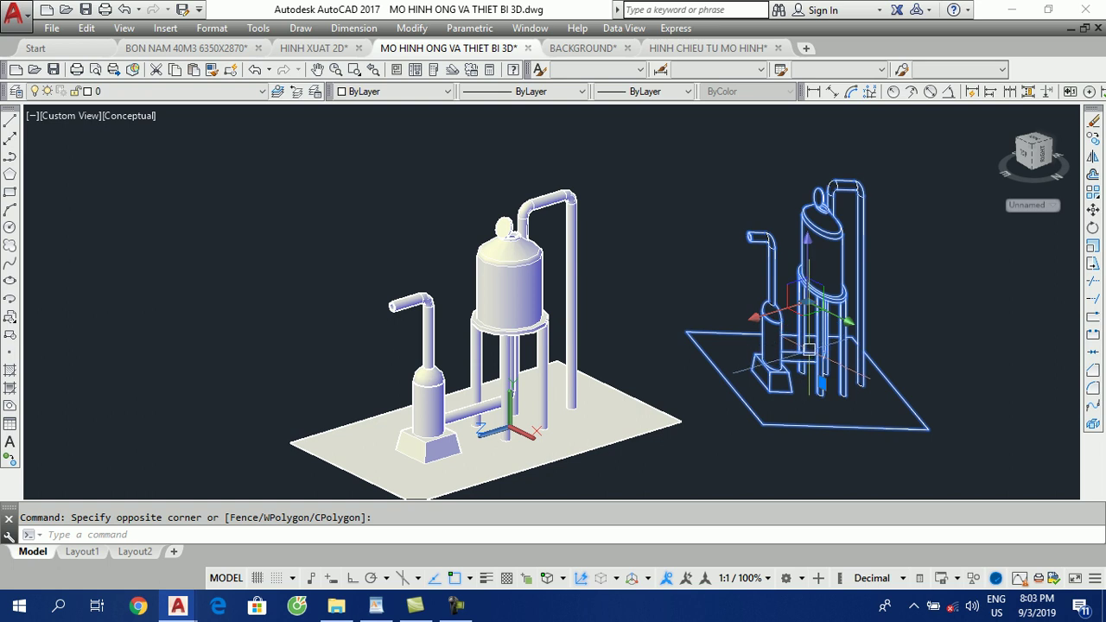
key(Escape)
key(ctrl+s)
Cut the flattened wireframe block to the clipboard
click(827, 278)
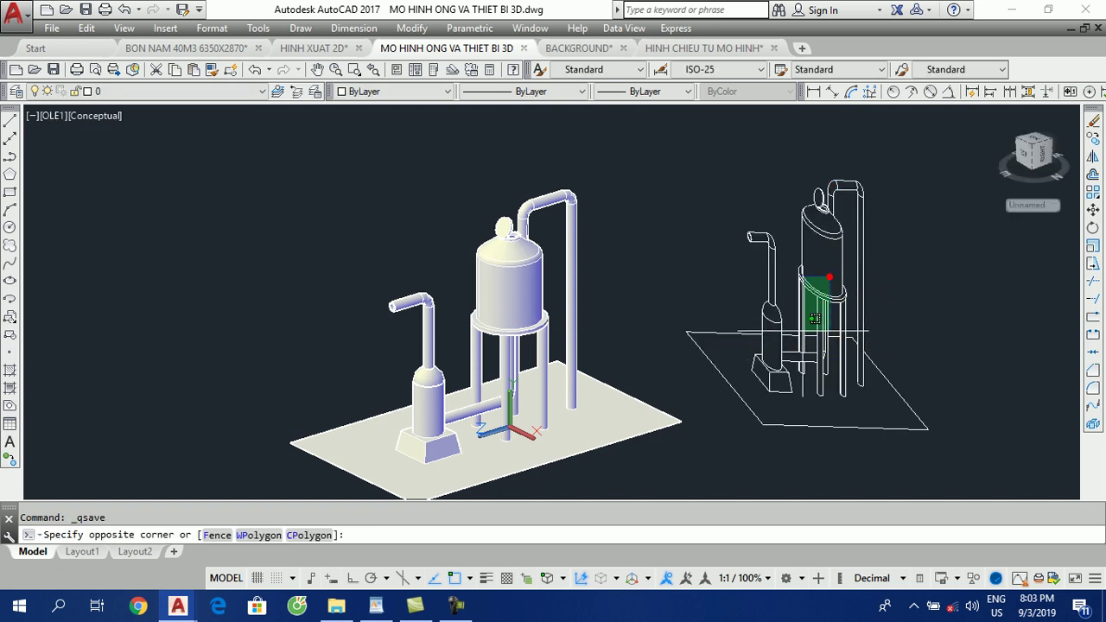
click(805, 329)
key(ctrl+x)
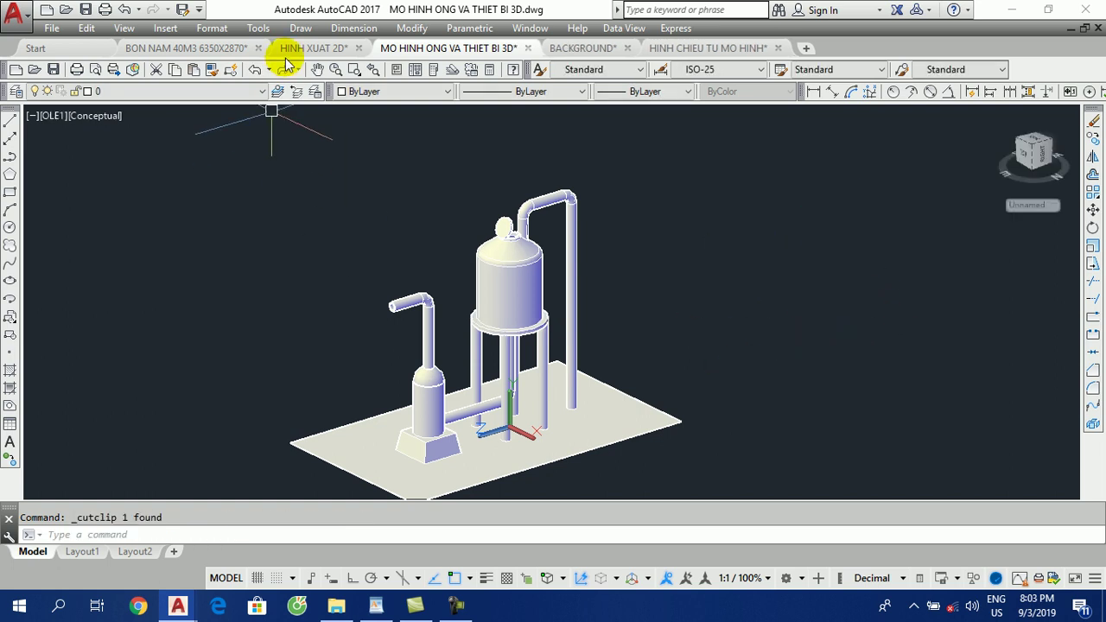
Start a new drawing from the File menu, then dismiss the Select template dialog
click(52, 28)
click(77, 27)
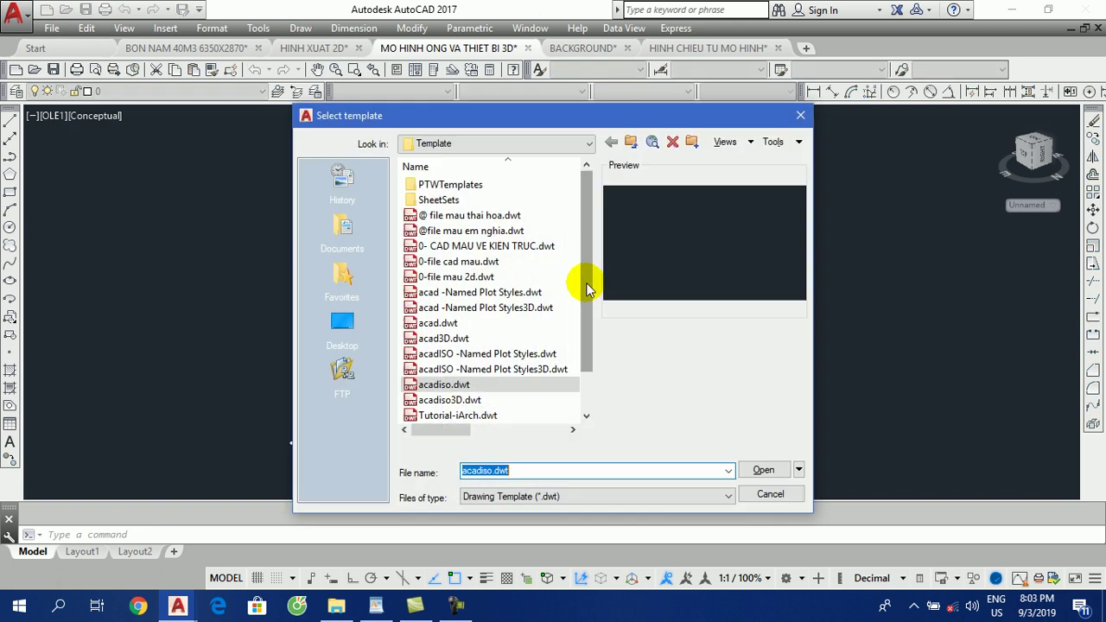
click(800, 115)
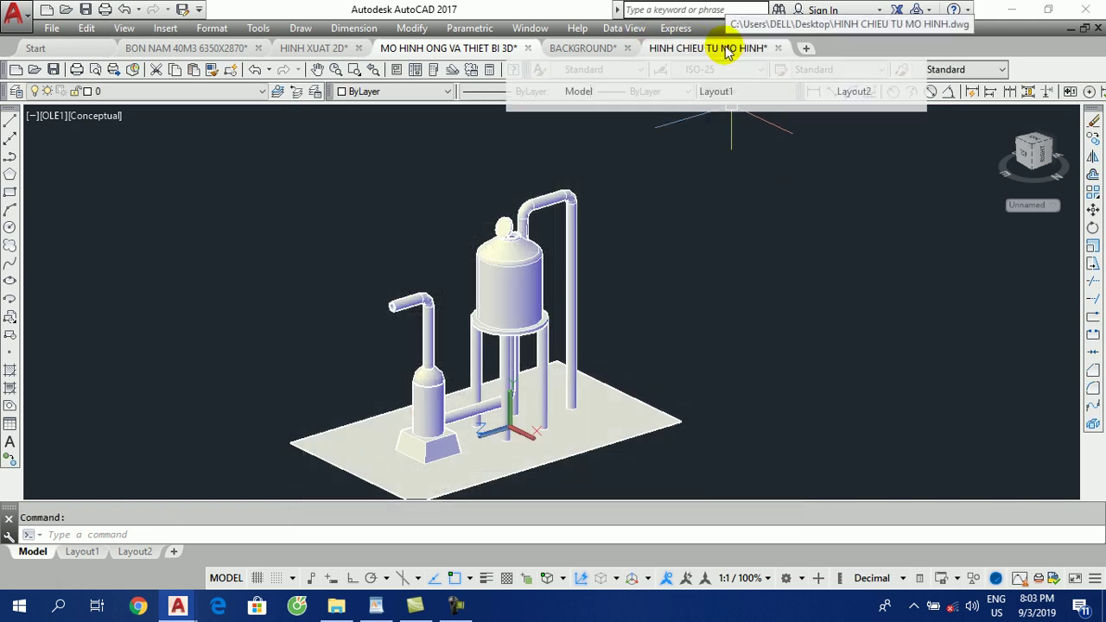
Paste the wireframe block into the HINH CHIEU TU MO HINH drawing
click(725, 48)
scroll(481, 350, down, 3)
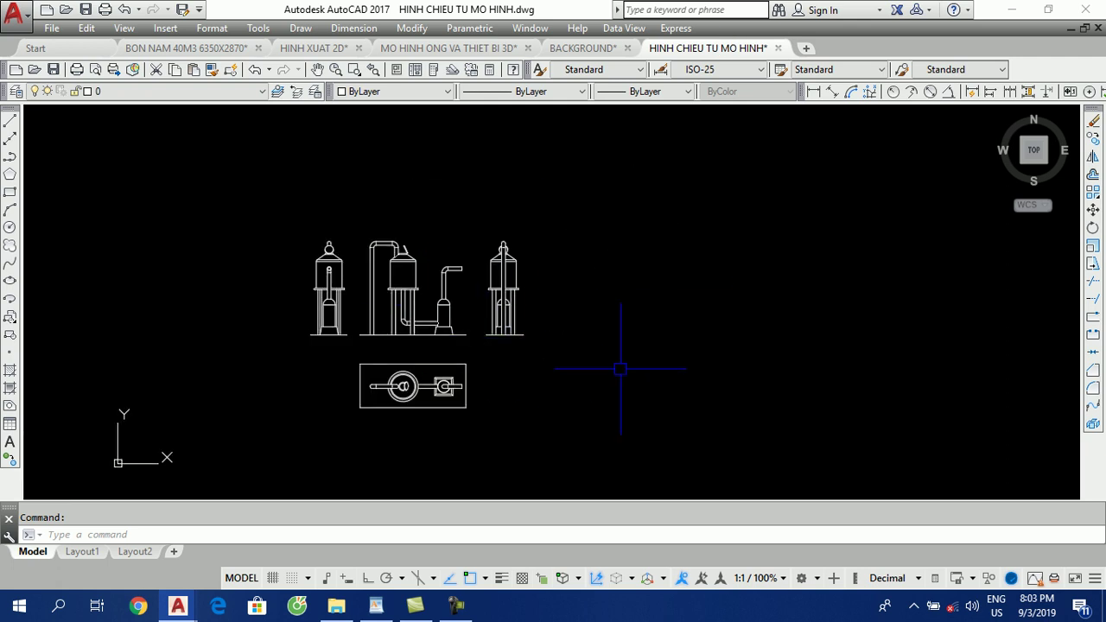
scroll(463, 335, up, 3)
scroll(457, 347, down, 3)
key(ctrl+v)
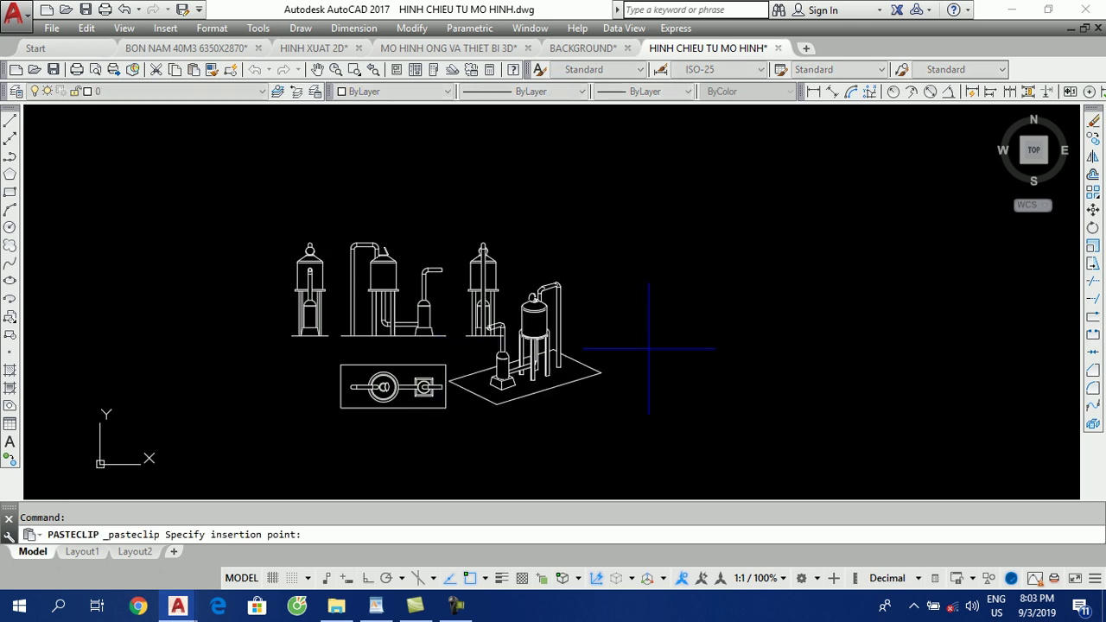
scroll(797, 298, up, 2)
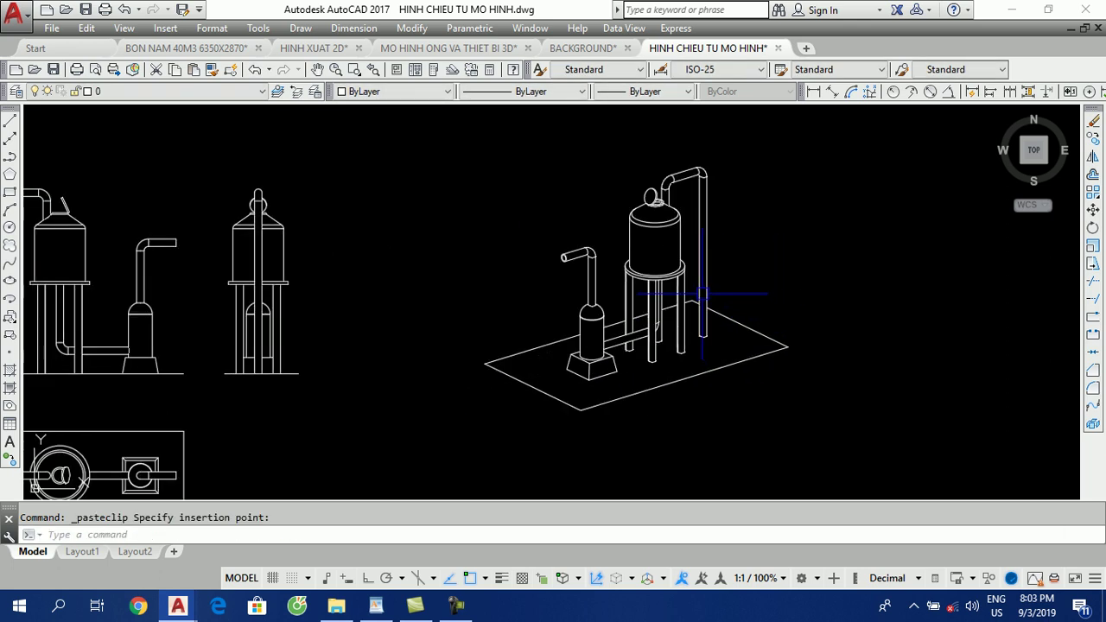
scroll(709, 252, down, 2)
scroll(802, 185, up, 3)
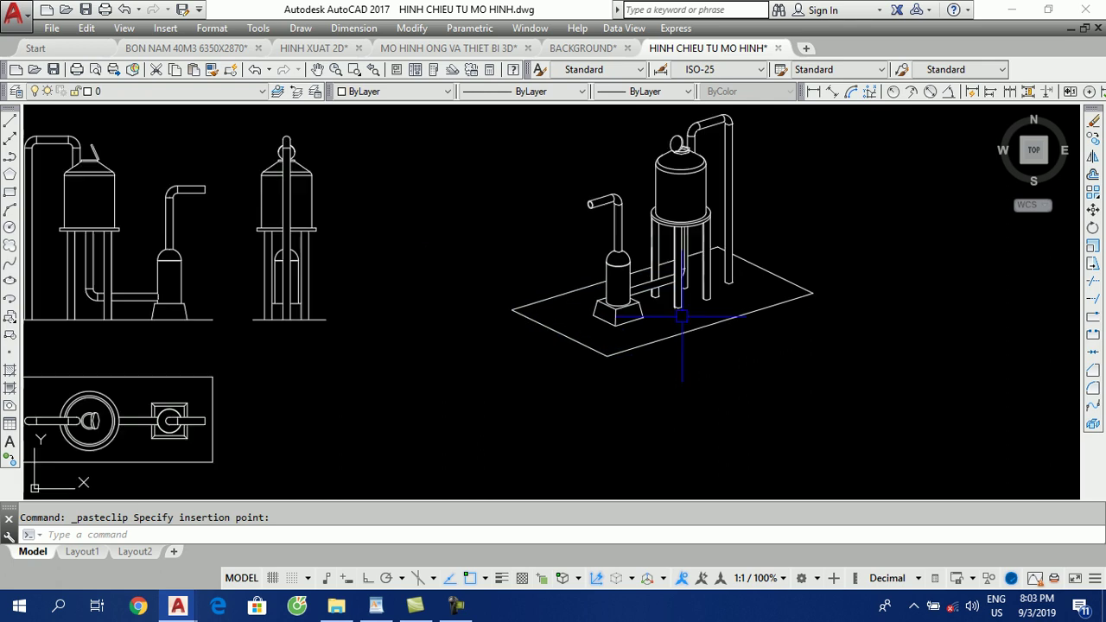
Centre the isometric wireframe beside the elevations, then return to the MO HINH ONG VA THIET BI 3D drawing
middle_drag(641, 124, 615, 187)
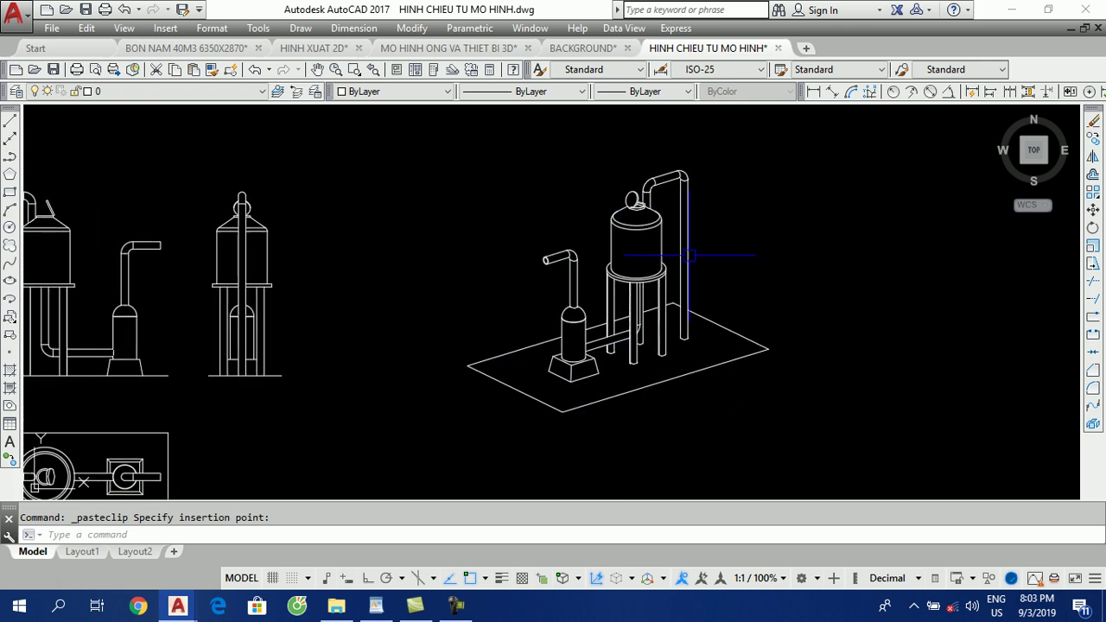
middle_drag(693, 316, 1011, 285)
scroll(711, 259, down, 2)
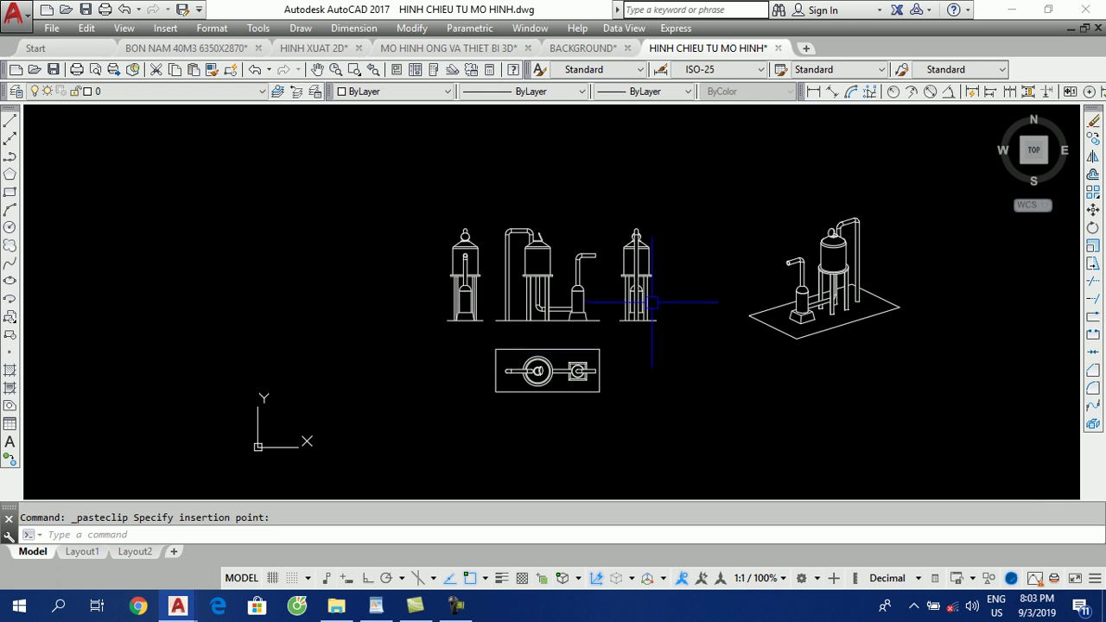
middle_drag(637, 293, 428, 294)
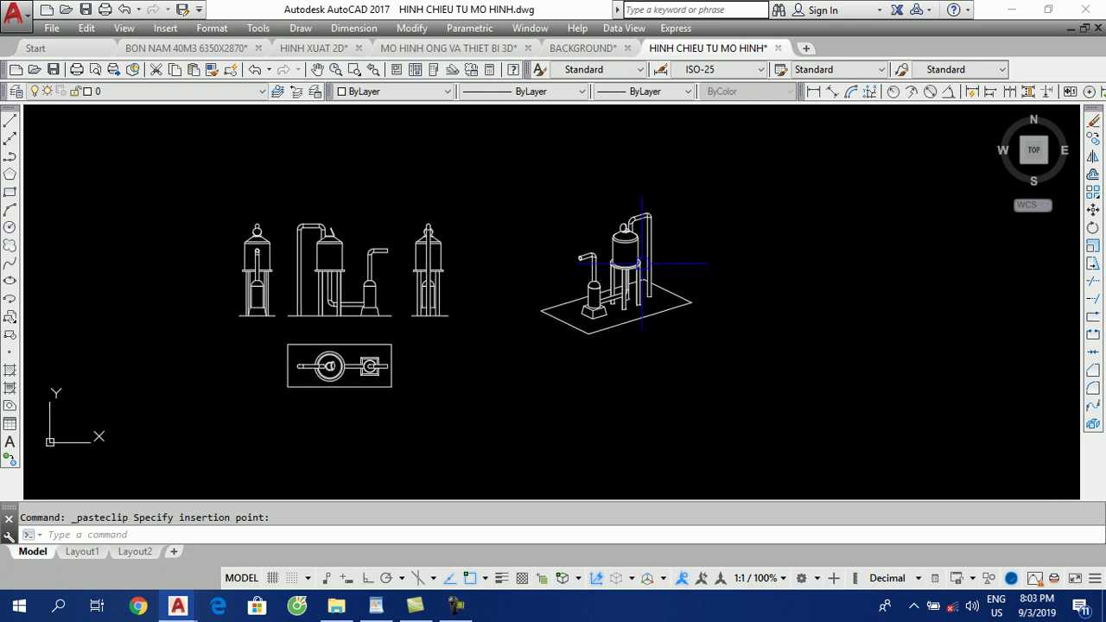
scroll(644, 316, up, 3)
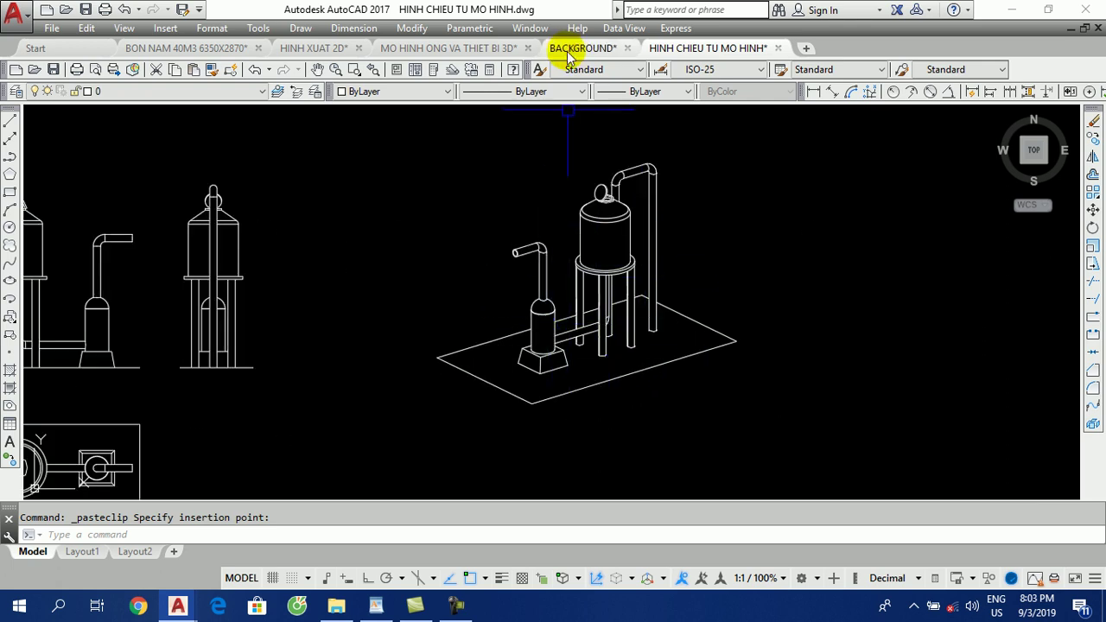
click(411, 50)
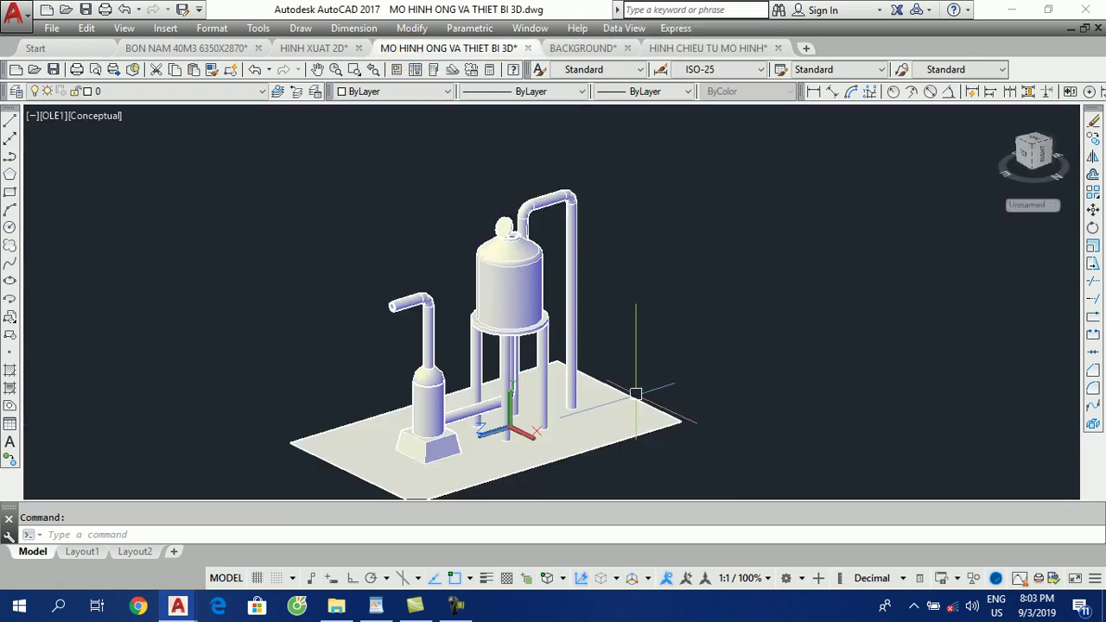
Orbit the tank model to a new angle and reopen the Flatshot options
mouse_move(635, 395)
shift+middle_down()
mouse_move(491, 410)
mouse_move(323, 392)
shift+middle_up()
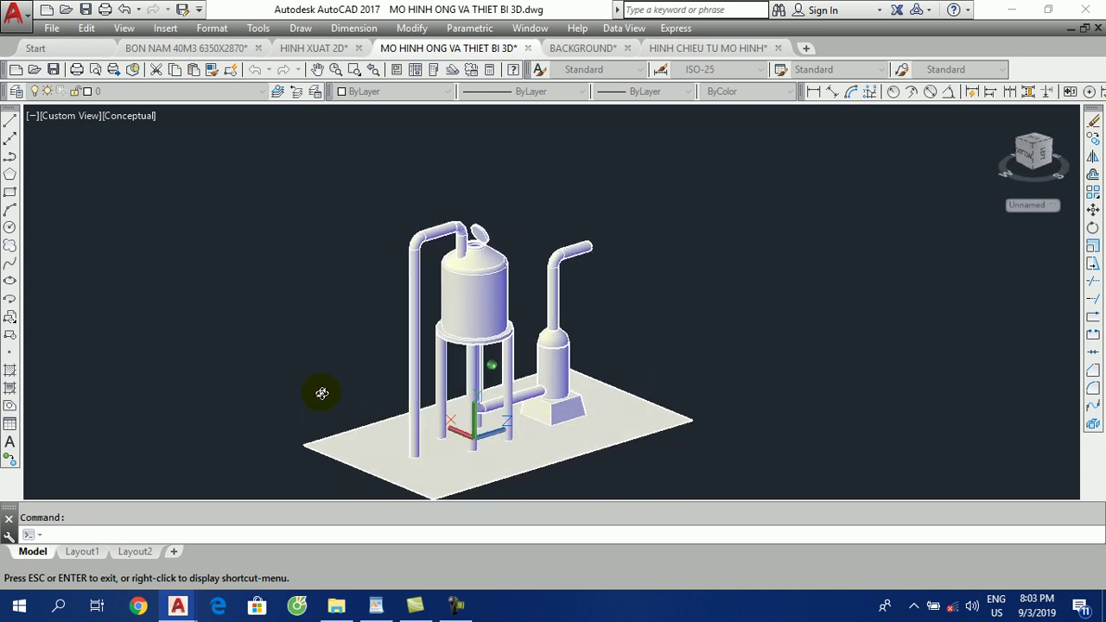
middle_drag(459, 301, 488, 250)
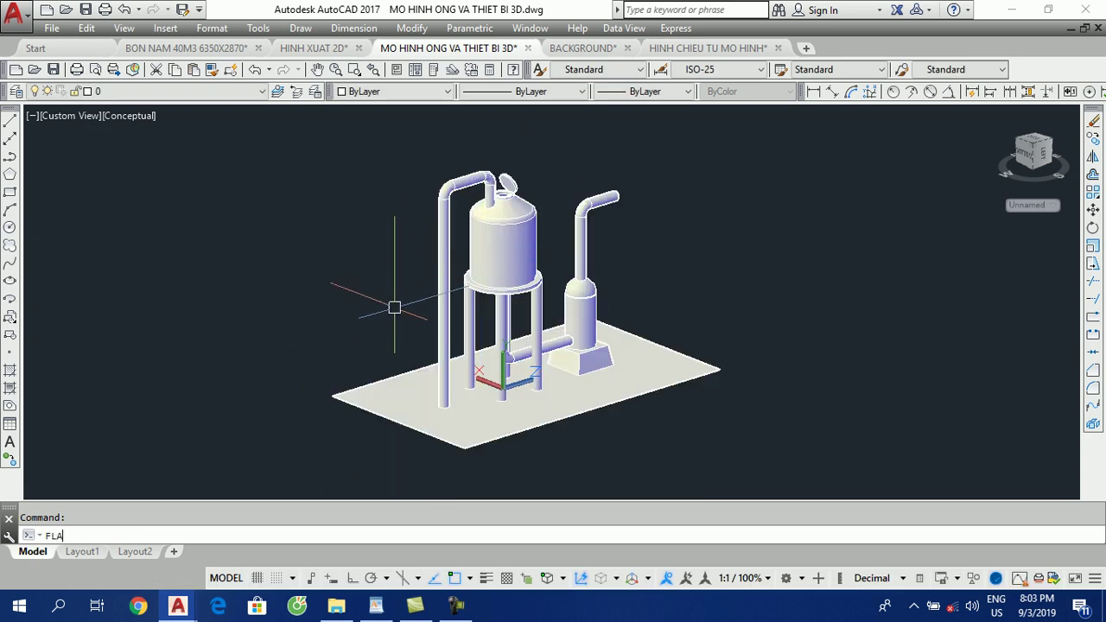
key(Return)
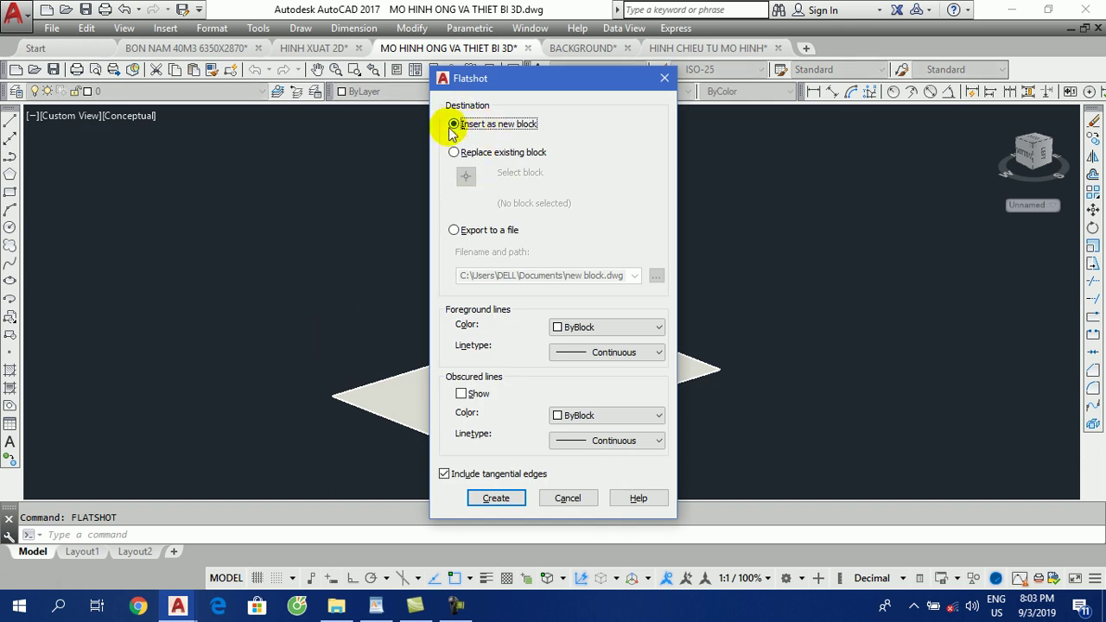
Place a new flatshot block right of the model at default scale, then cut it to the clipboard
click(495, 497)
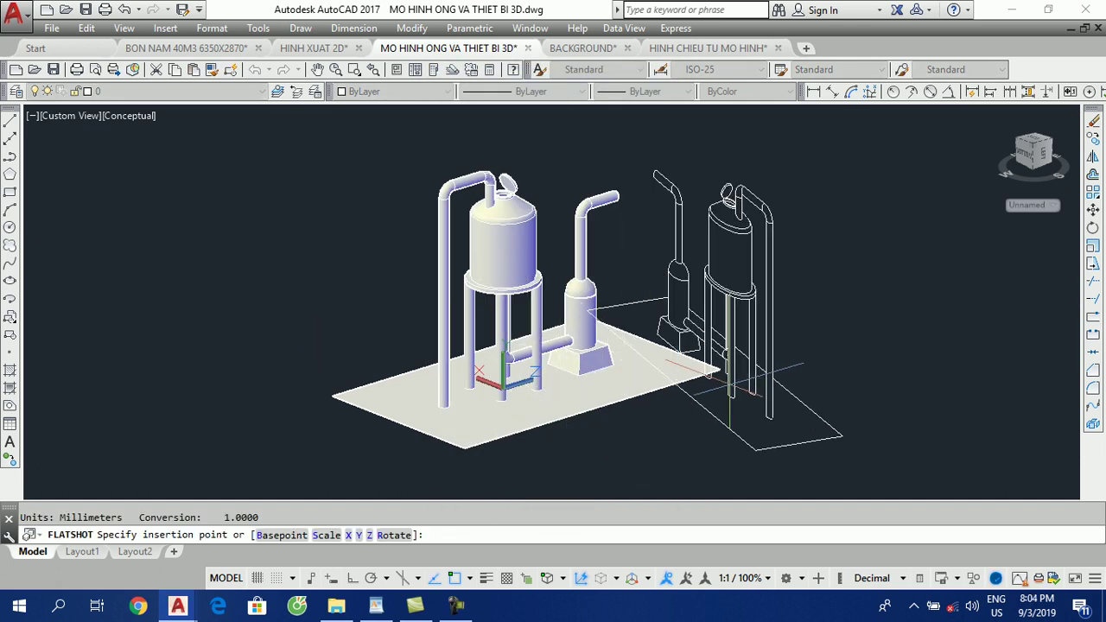
click(841, 340)
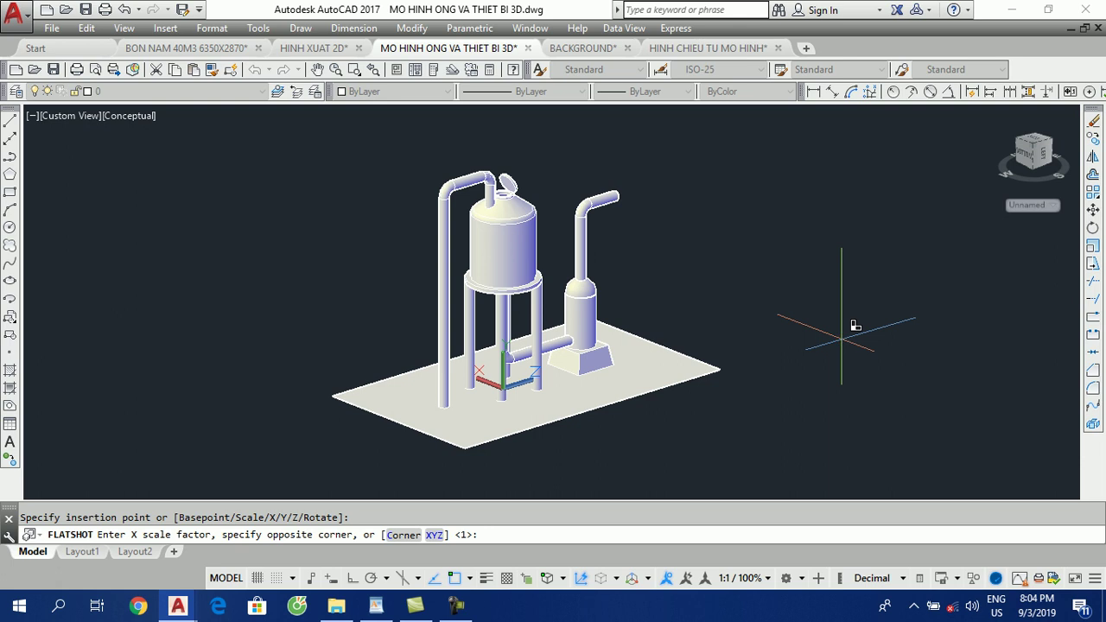
key(Return)
key(Return)
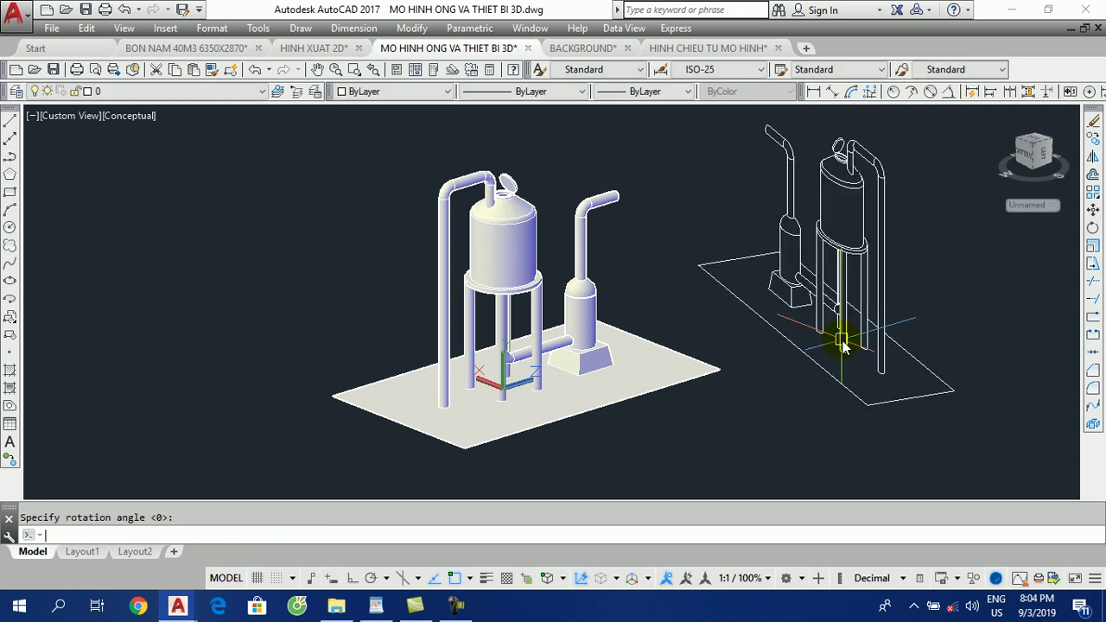
key(Return)
click(825, 232)
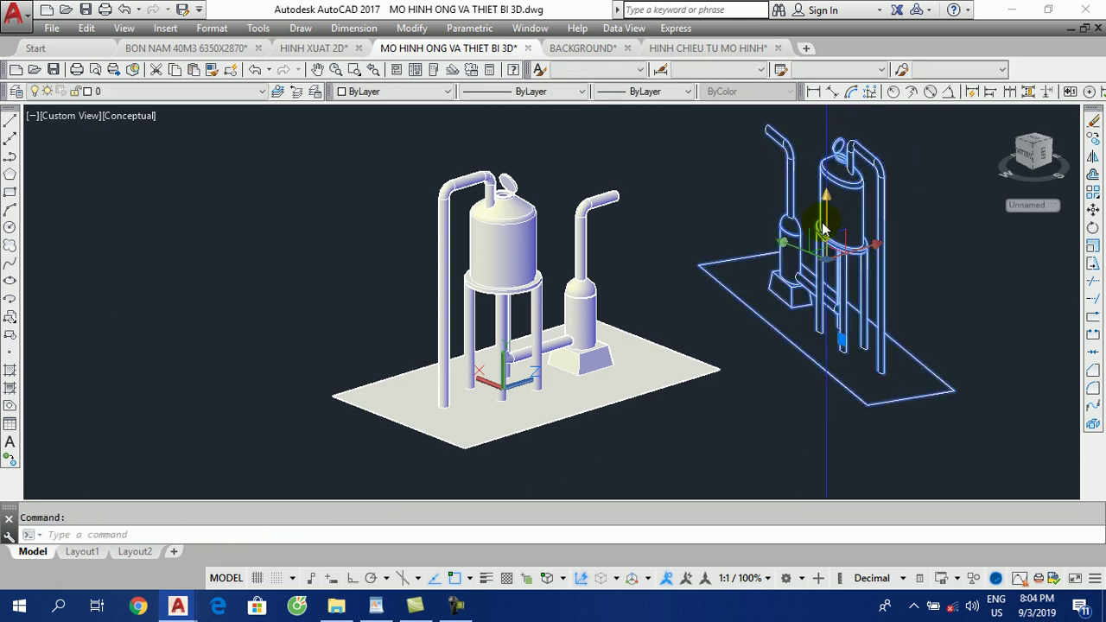
key(ctrl+x)
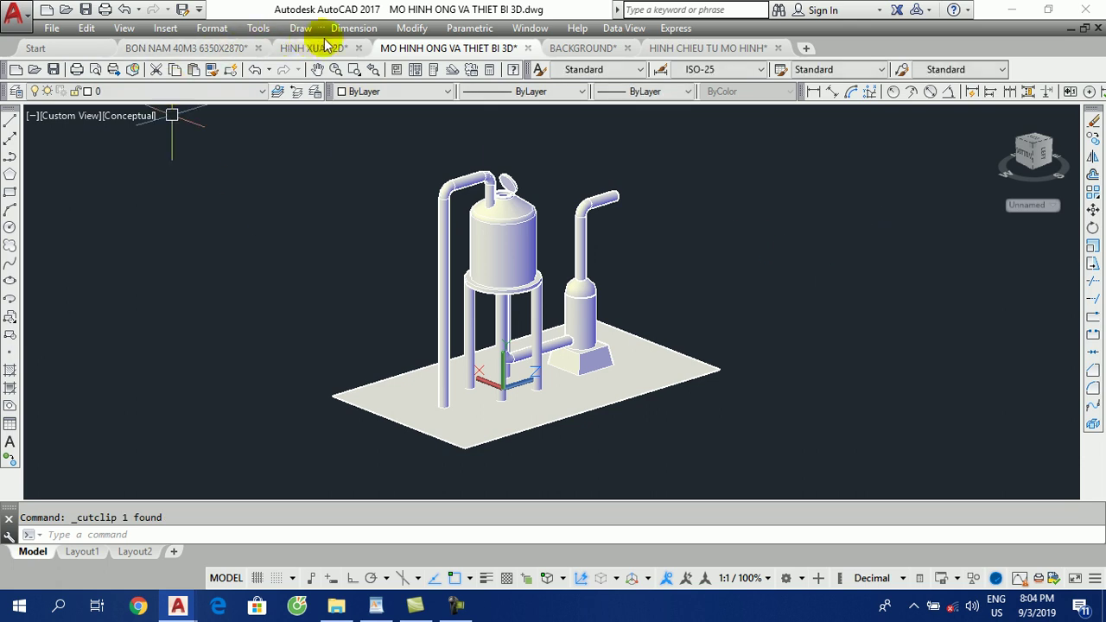
Paste the cut flatshot block into HINH CHIEU TU MO HINH next to the first isometric wireframe
click(328, 49)
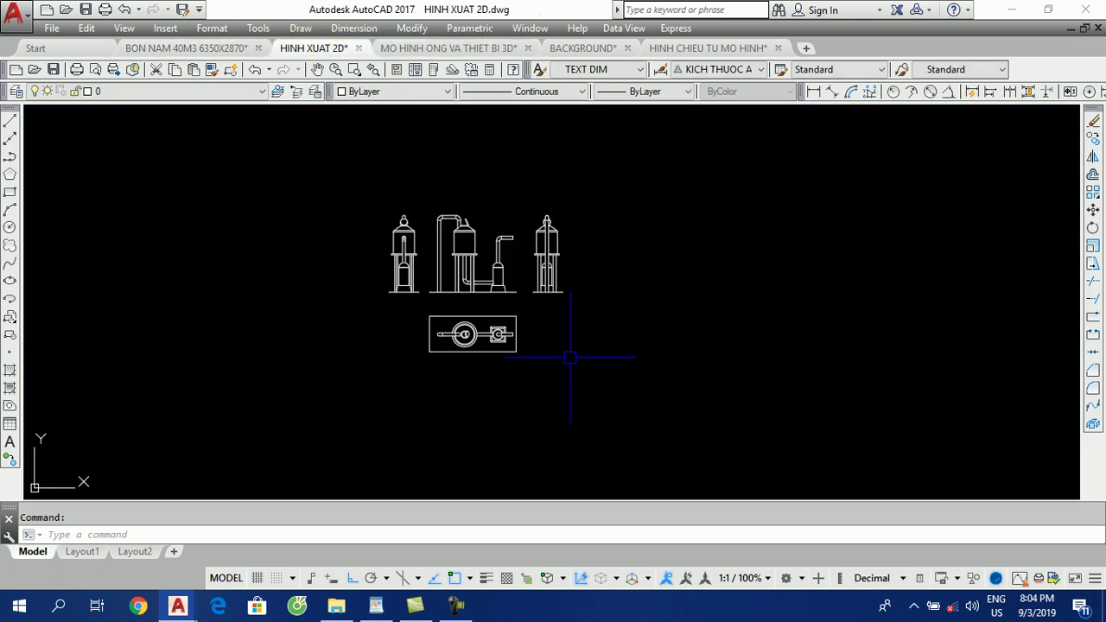
scroll(432, 346, down, 2)
scroll(439, 320, up, 2)
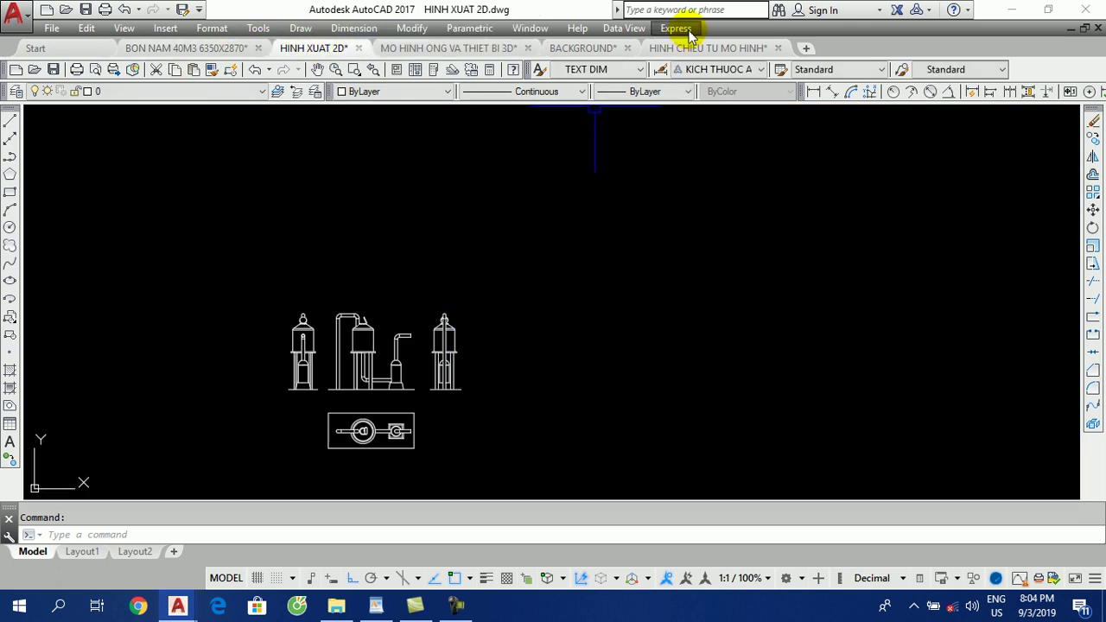
click(701, 49)
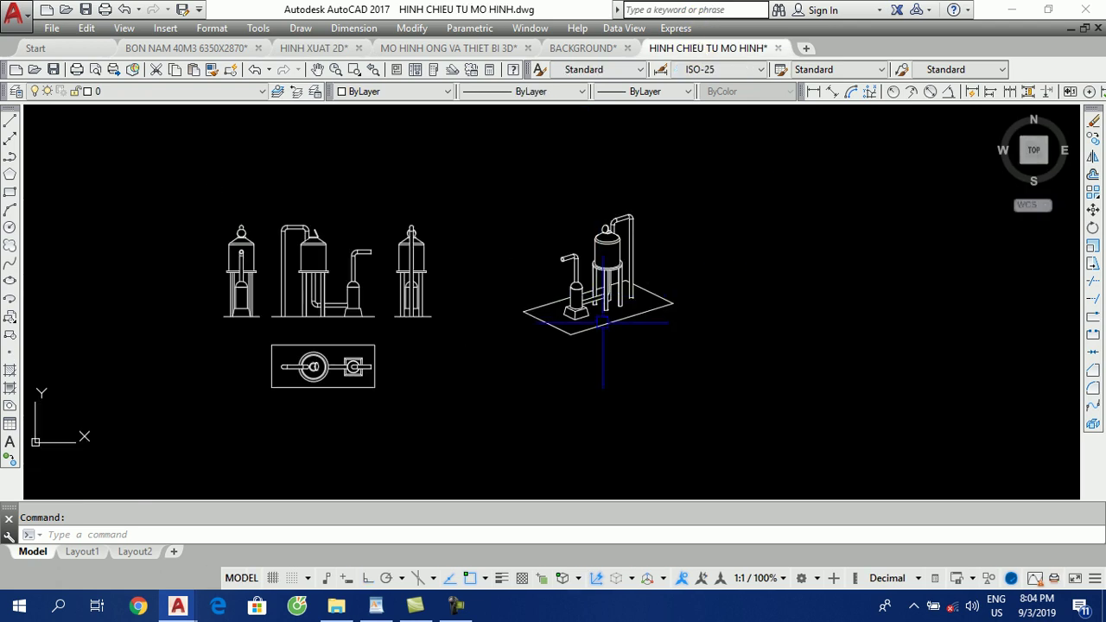
key(ctrl+v)
scroll(656, 389, up, 3)
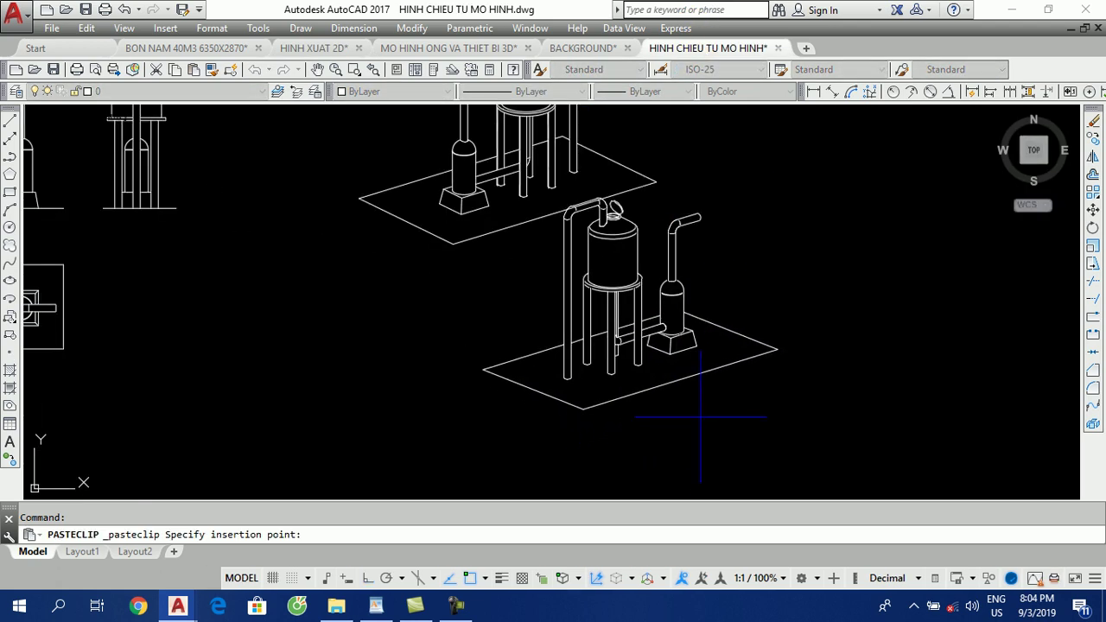
scroll(748, 380, down, 2)
scroll(786, 371, up, 2)
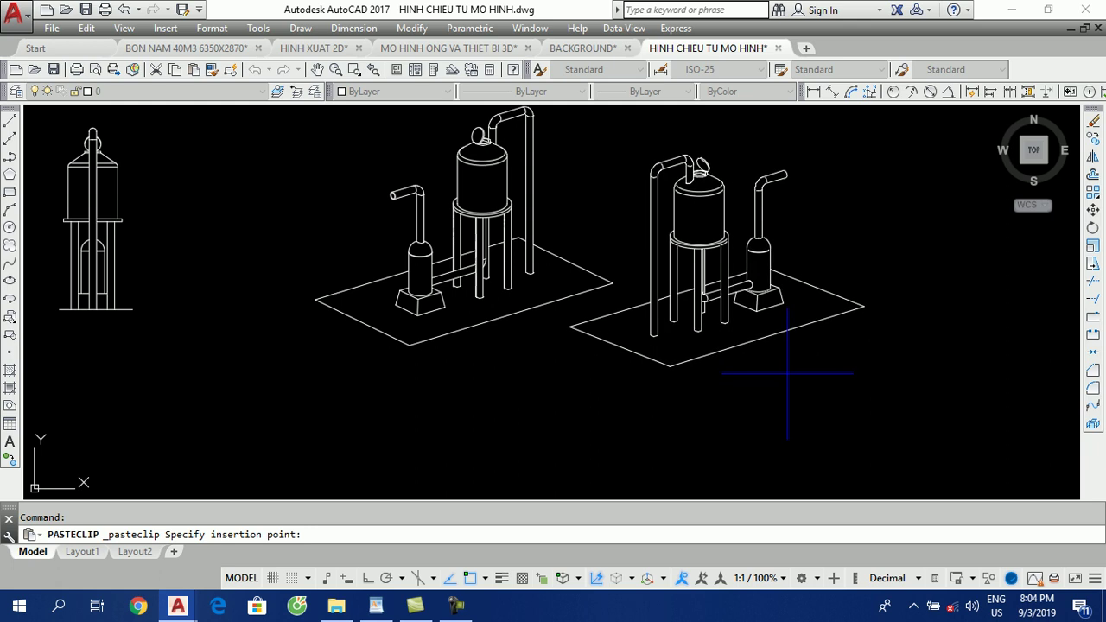
middle_drag(792, 373, 661, 424)
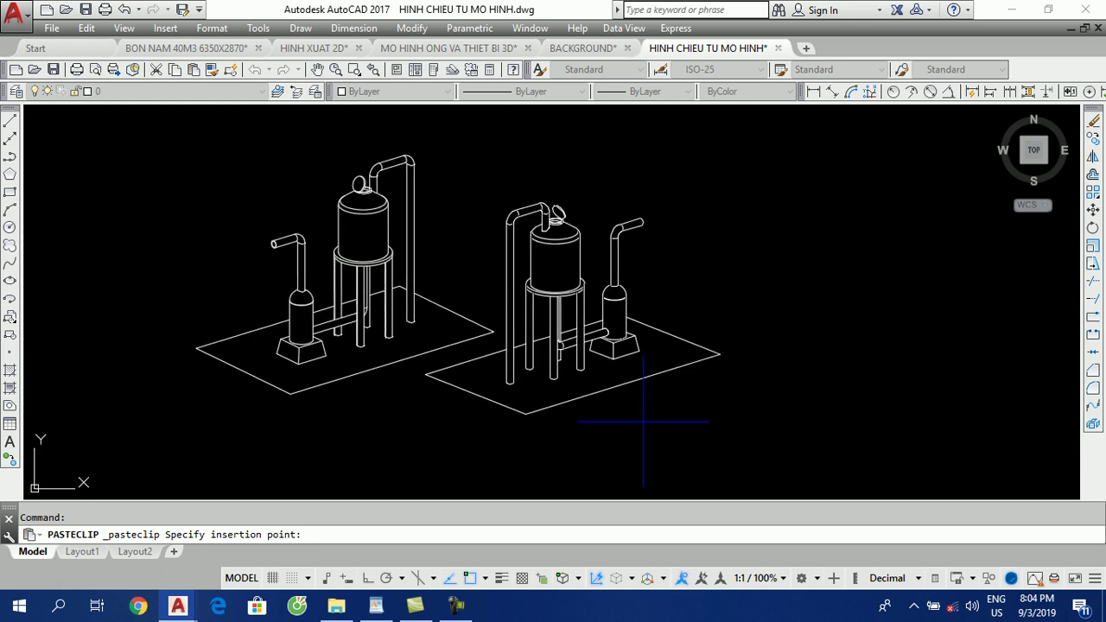
click(646, 421)
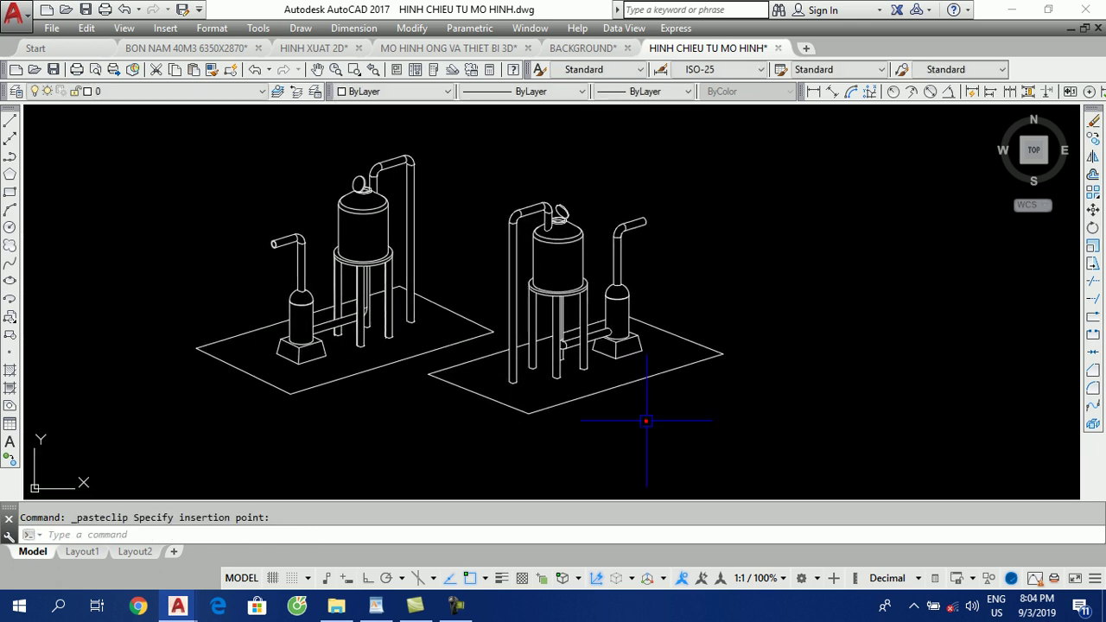
scroll(480, 362, down, 3)
middle_drag(414, 395, 648, 378)
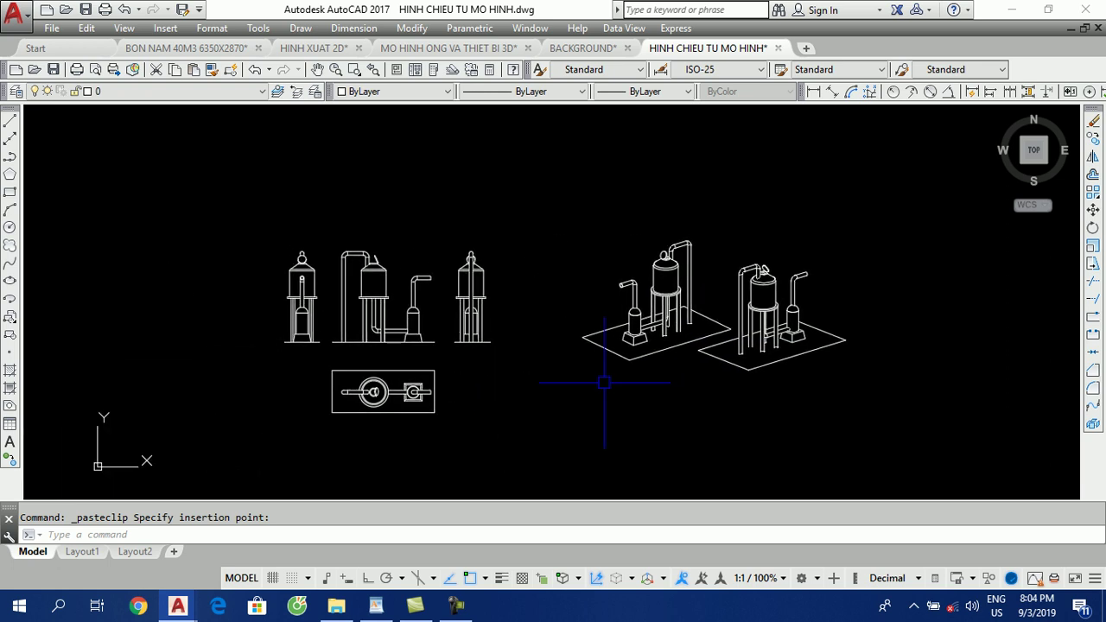
Move the three elevations and plan view horizontally left, with Ortho on, away from the isometrics
click(243, 207)
click(561, 435)
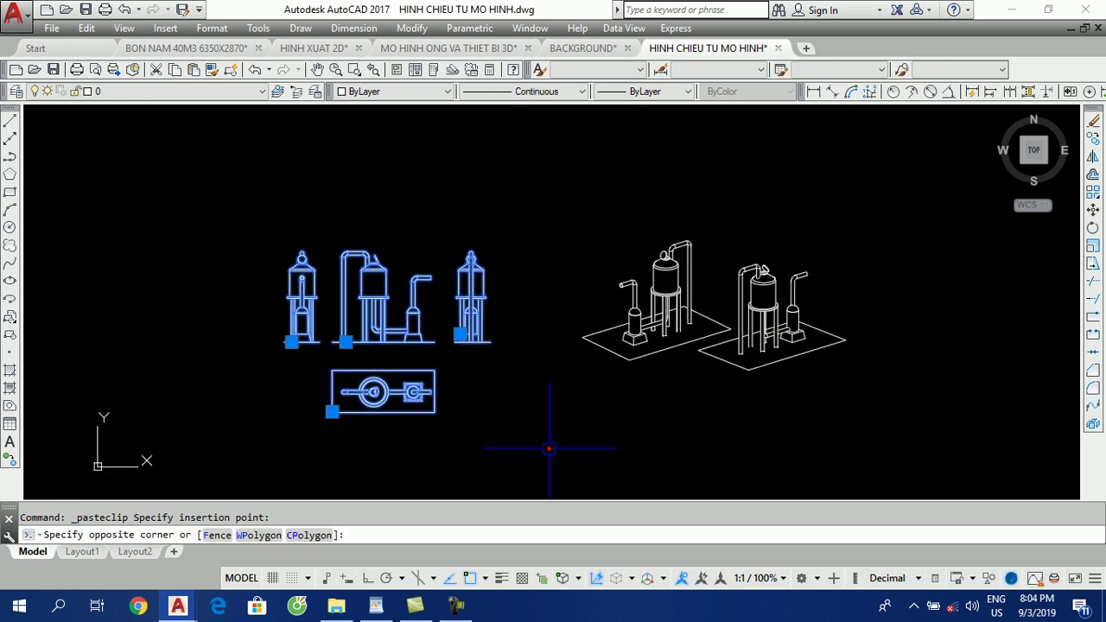
text(m)
key(Return)
click(609, 407)
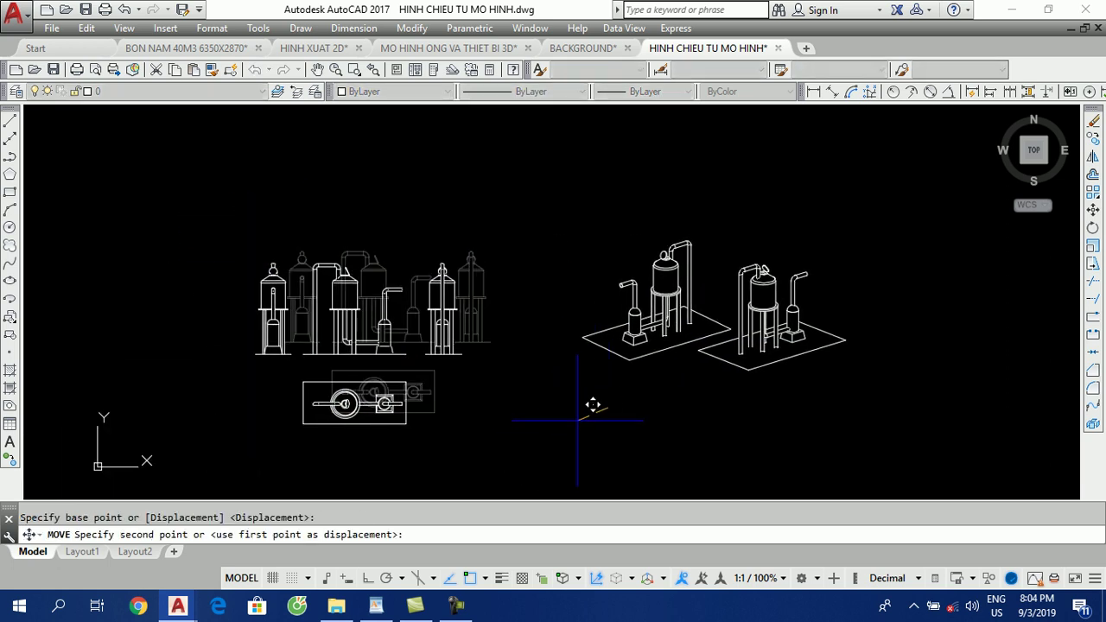
key(F8)
click(561, 398)
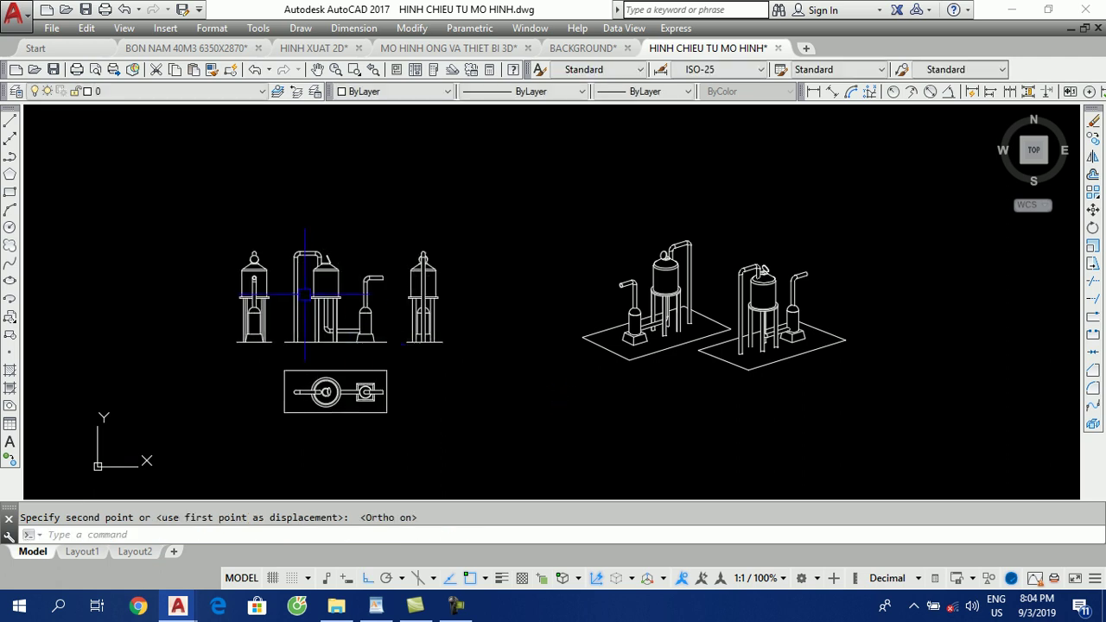
scroll(298, 312, up, 3)
middle_drag(371, 403, 371, 304)
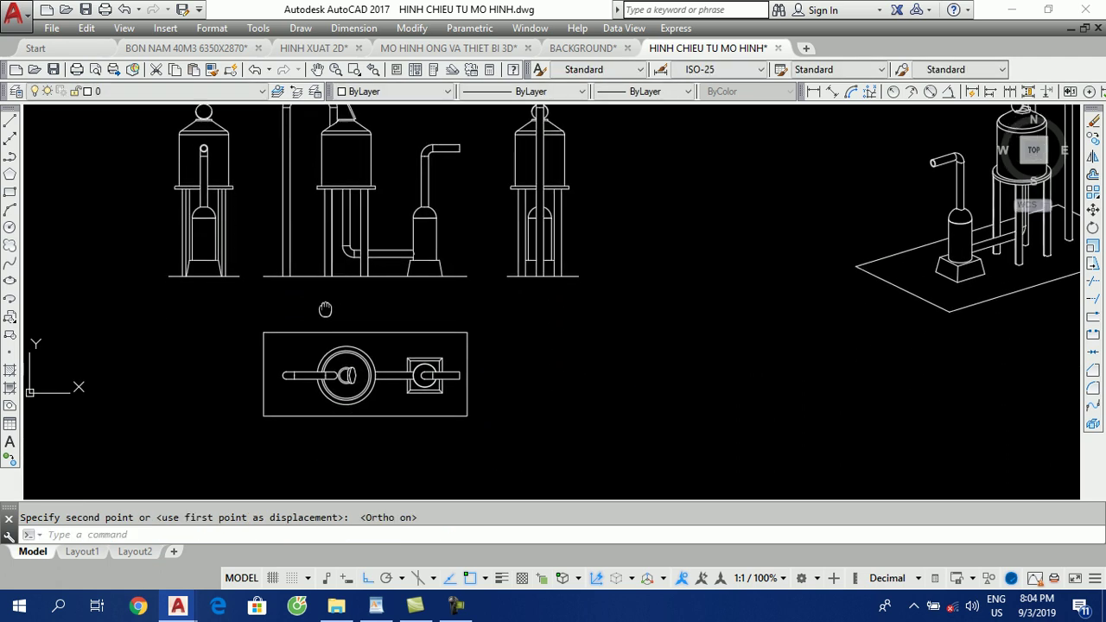
scroll(442, 327, down, 3)
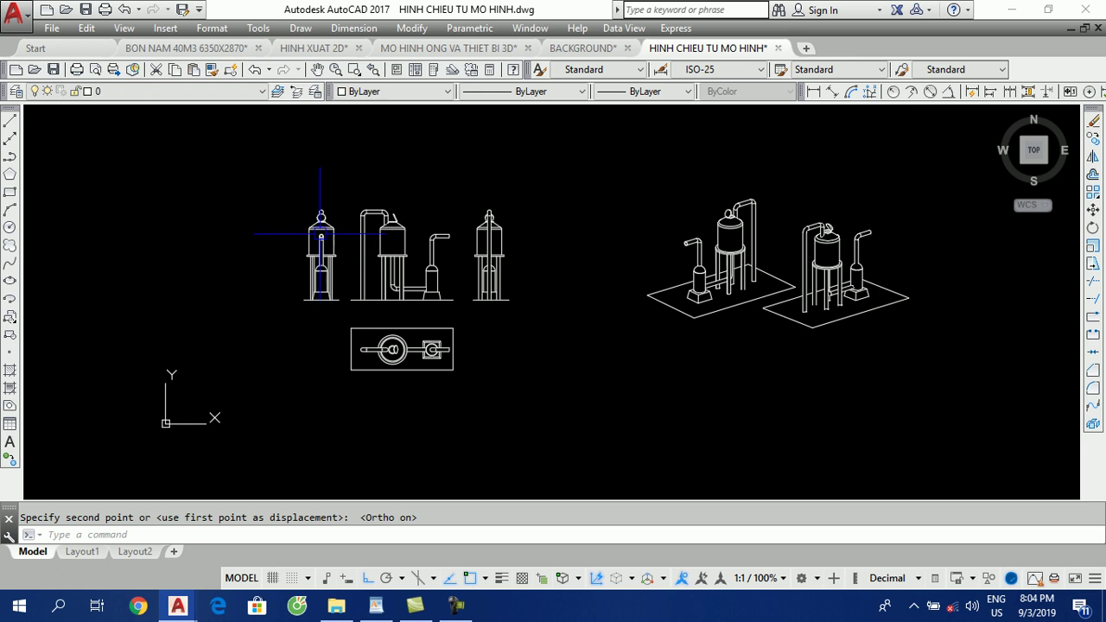
scroll(320, 242, up, 3)
middle_drag(383, 304, 313, 259)
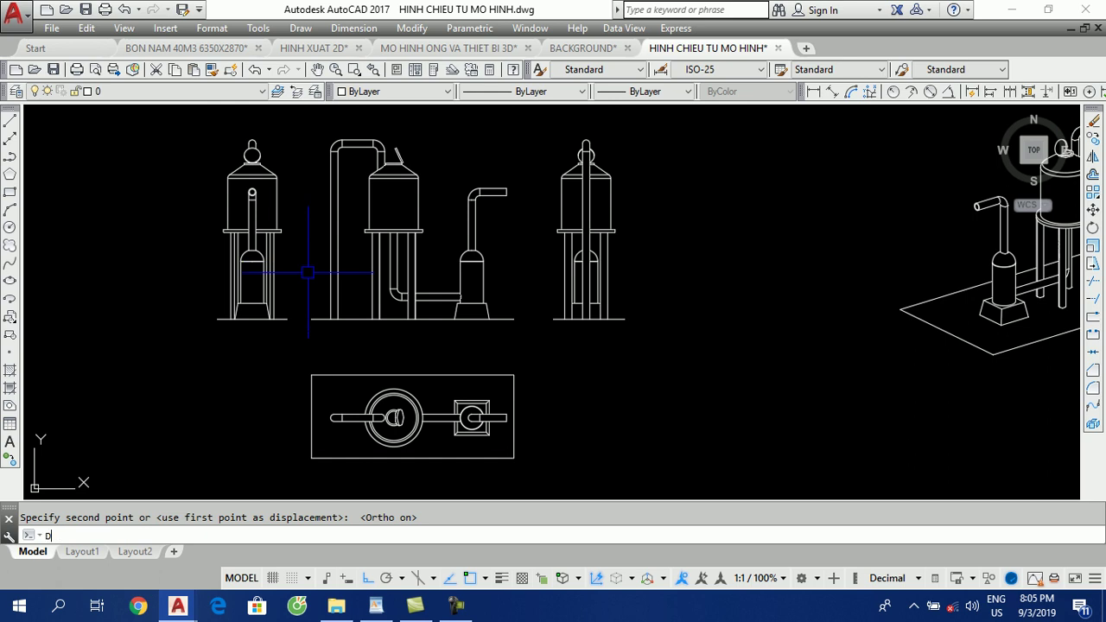
key(Return)
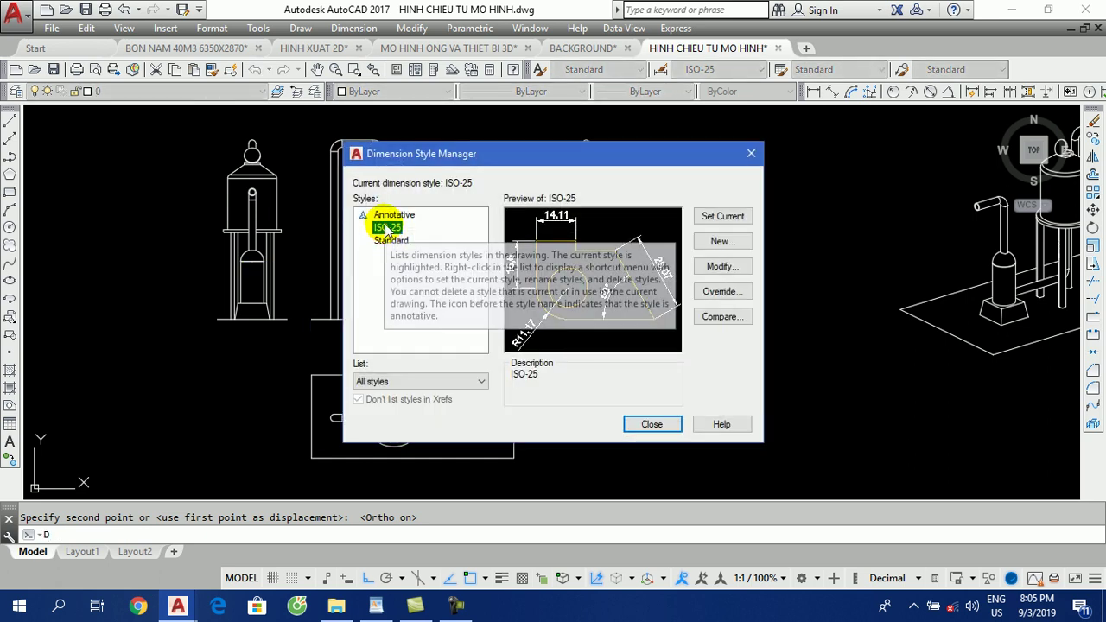
click(720, 241)
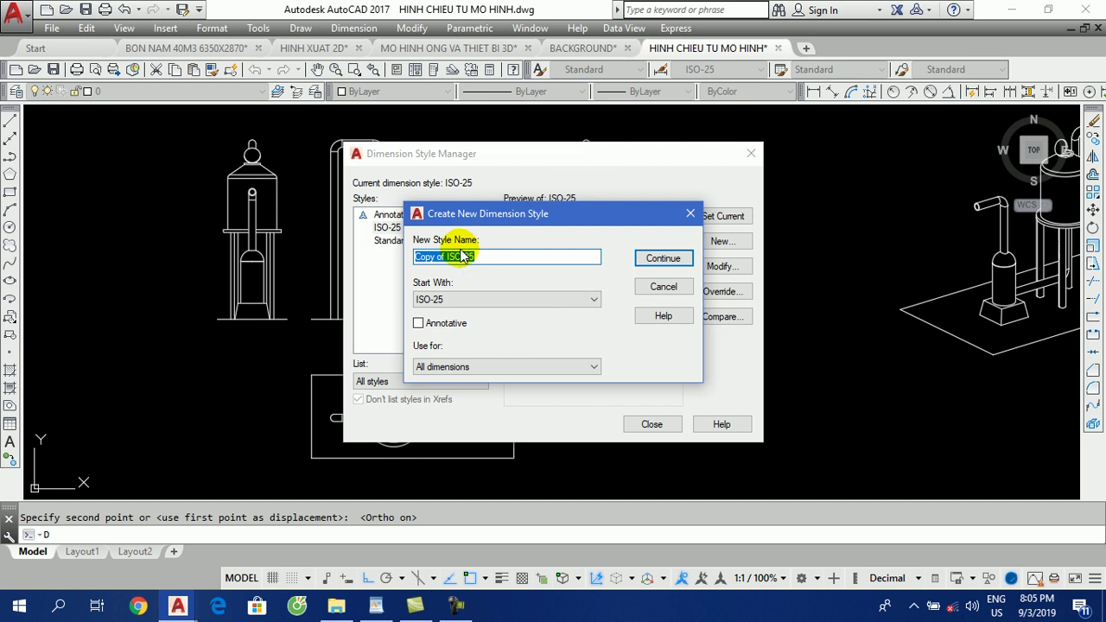
text(@KICH THUO)
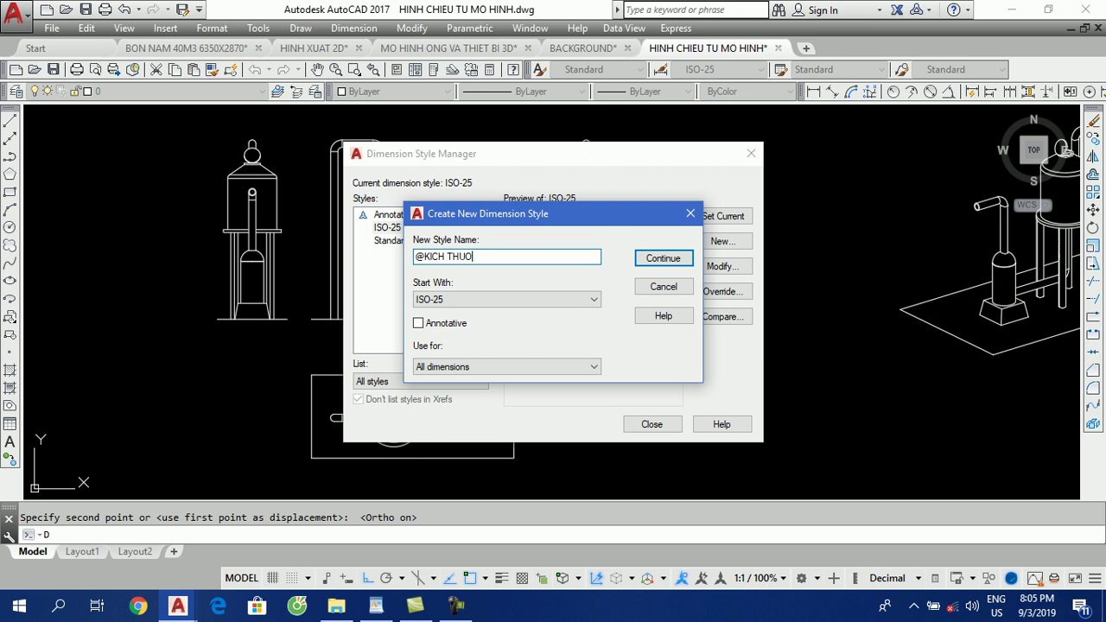
click(662, 256)
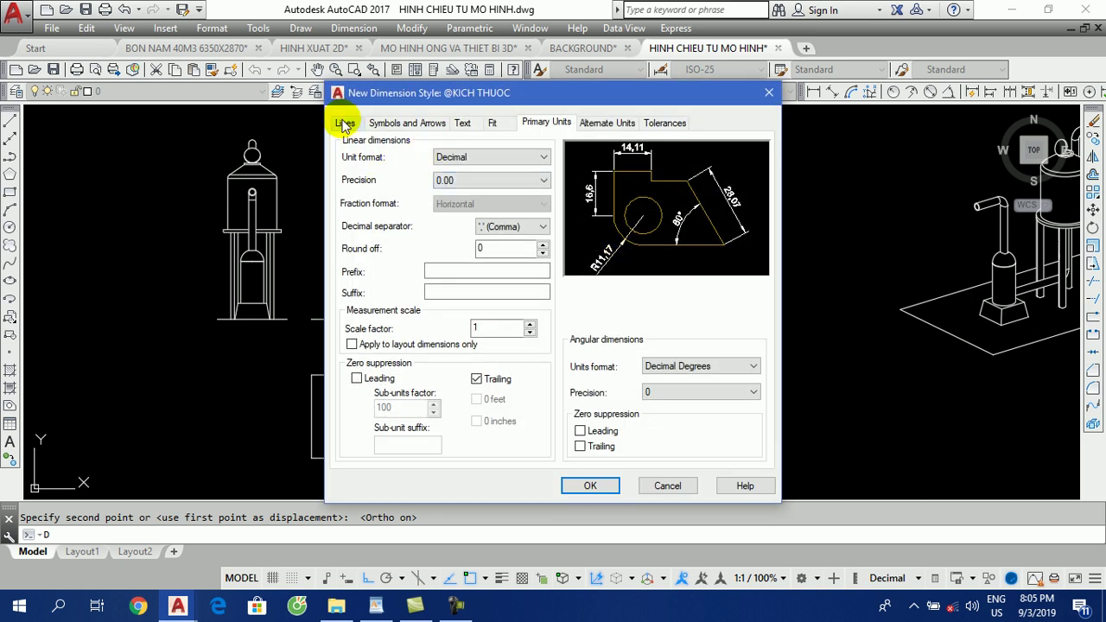
click(346, 123)
click(449, 158)
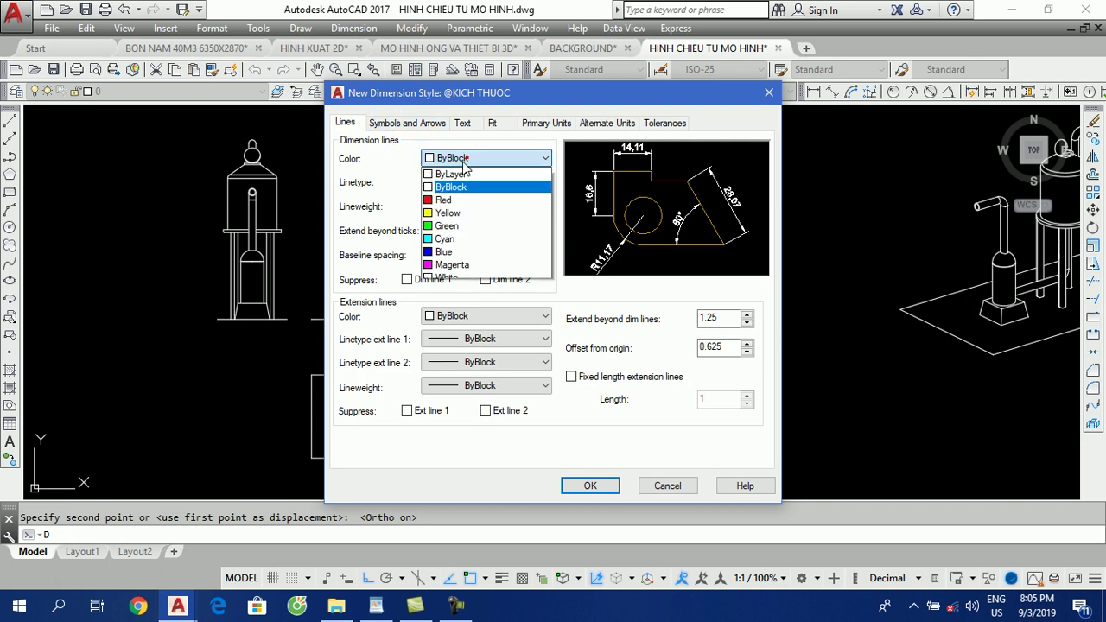
click(447, 225)
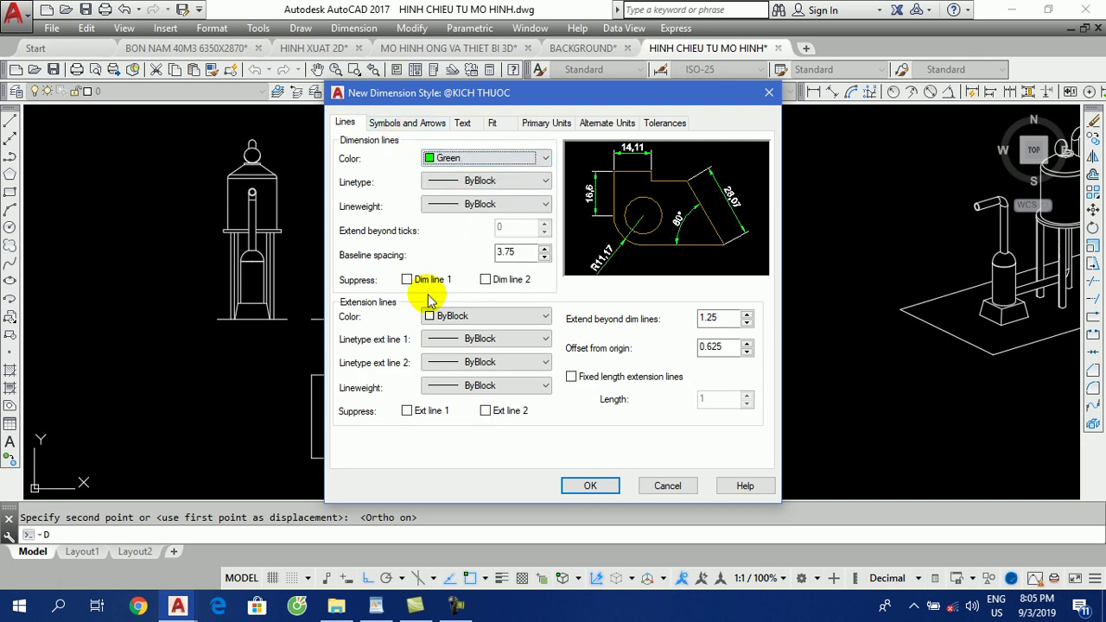
click(449, 316)
click(447, 384)
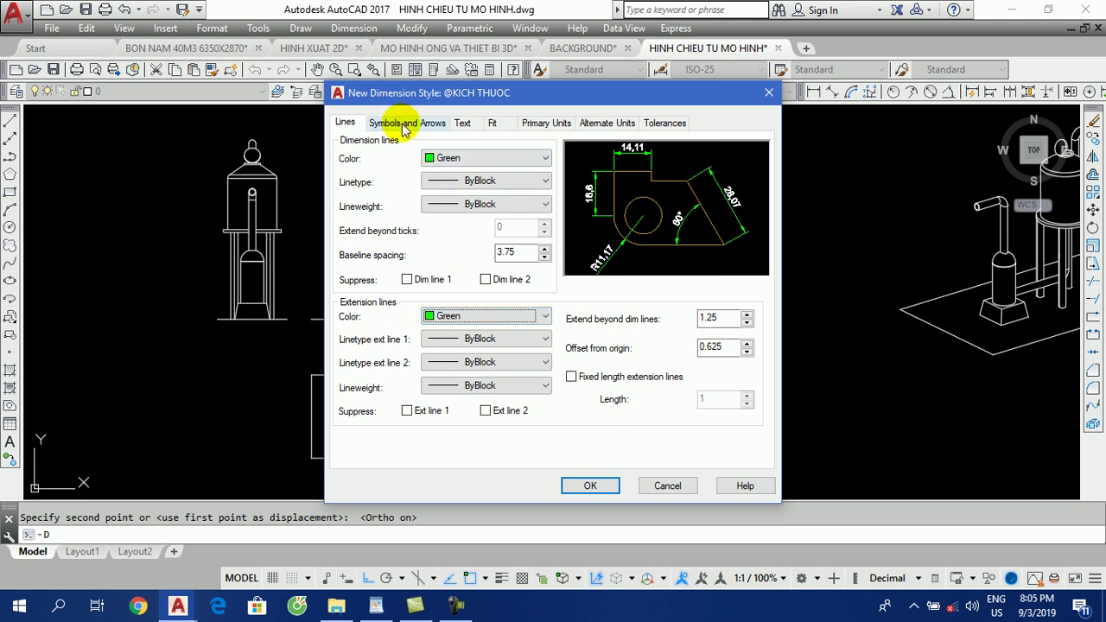
double_click(710, 347)
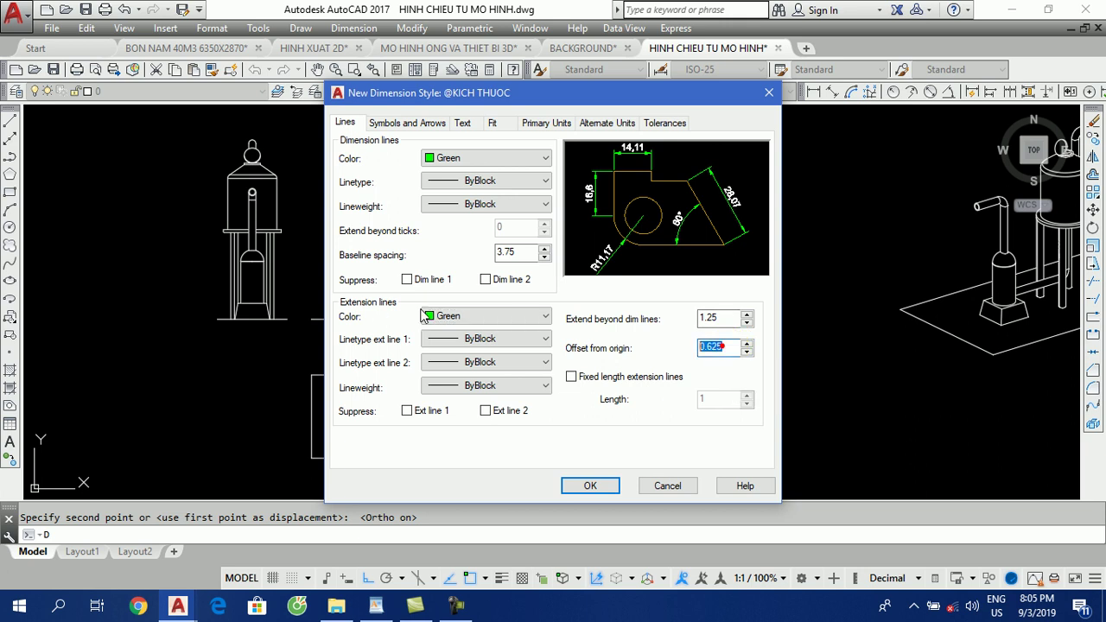
text(2.5)
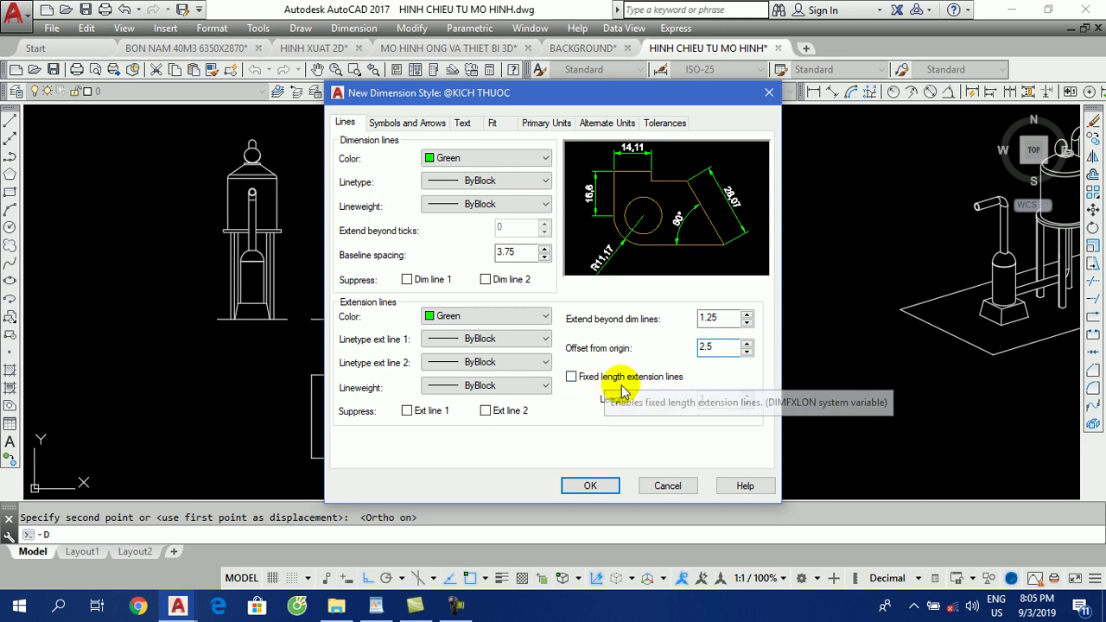
click(571, 378)
click(704, 400)
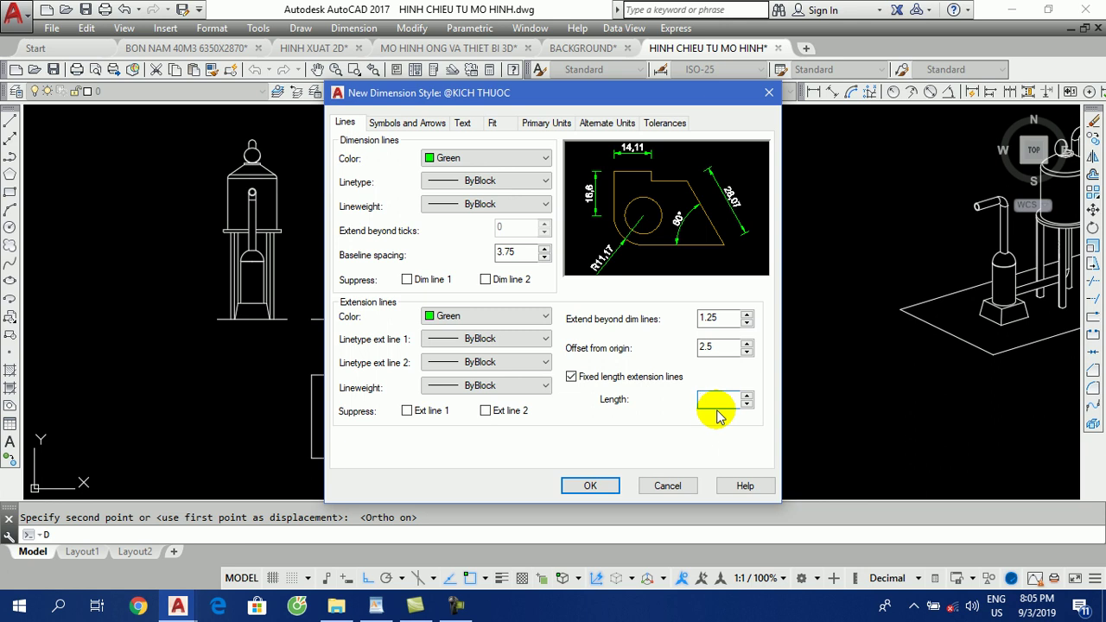
click(590, 486)
Dimension the right tower from top to base with DLI, placing the 1215 dimension beside it
click(654, 423)
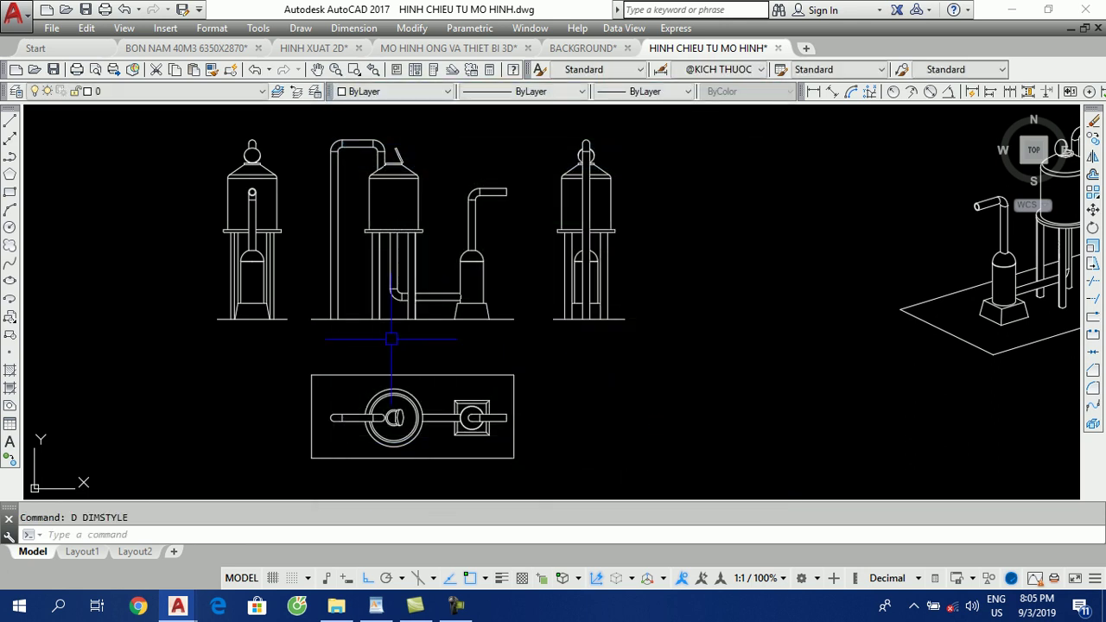
text(dli)
key(Return)
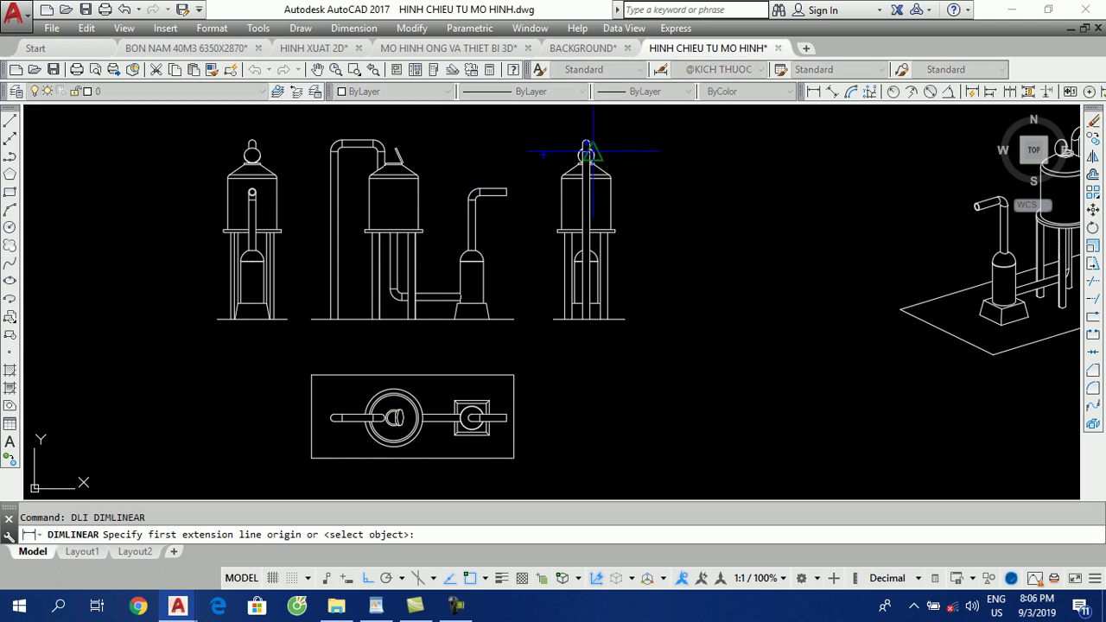
click(585, 153)
click(586, 321)
click(675, 293)
scroll(682, 219, up, 3)
scroll(682, 219, up, 5)
scroll(642, 340, up, 2)
scroll(583, 320, down, 2)
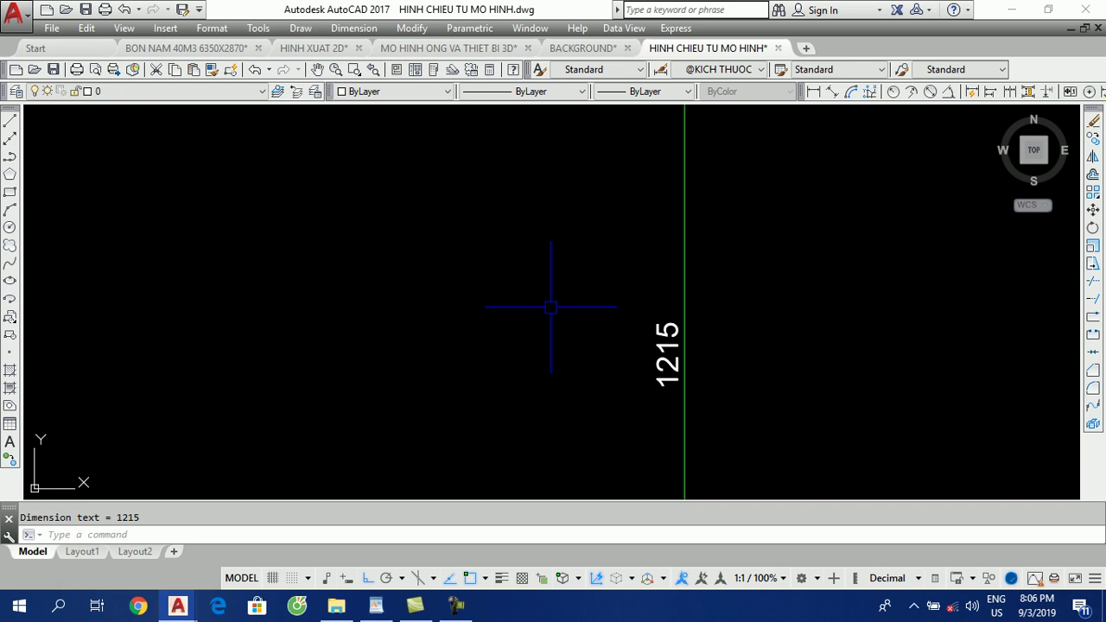
scroll(674, 316, down, 3)
scroll(680, 294, down, 3)
scroll(679, 274, down, 3)
scroll(679, 272, up, 3)
scroll(687, 266, up, 3)
scroll(691, 261, up, 3)
scroll(691, 210, up, 4)
scroll(639, 185, down, 2)
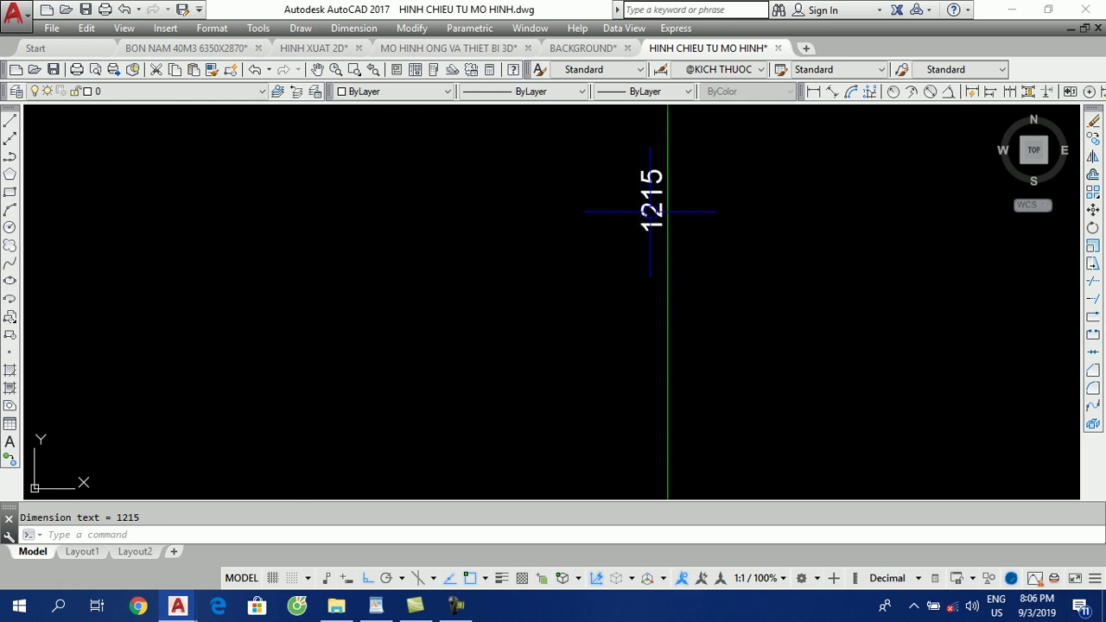
scroll(769, 259, down, 3)
scroll(769, 244, down, 2)
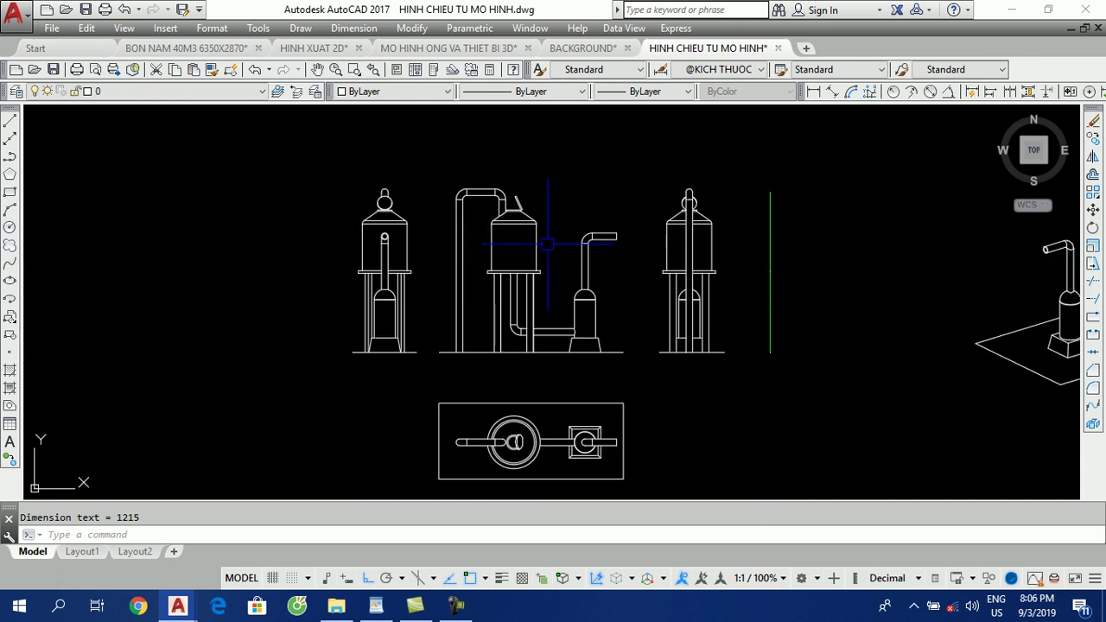
scroll(774, 280, up, 3)
scroll(773, 280, up, 3)
scroll(748, 267, up, 2)
scroll(748, 266, down, 8)
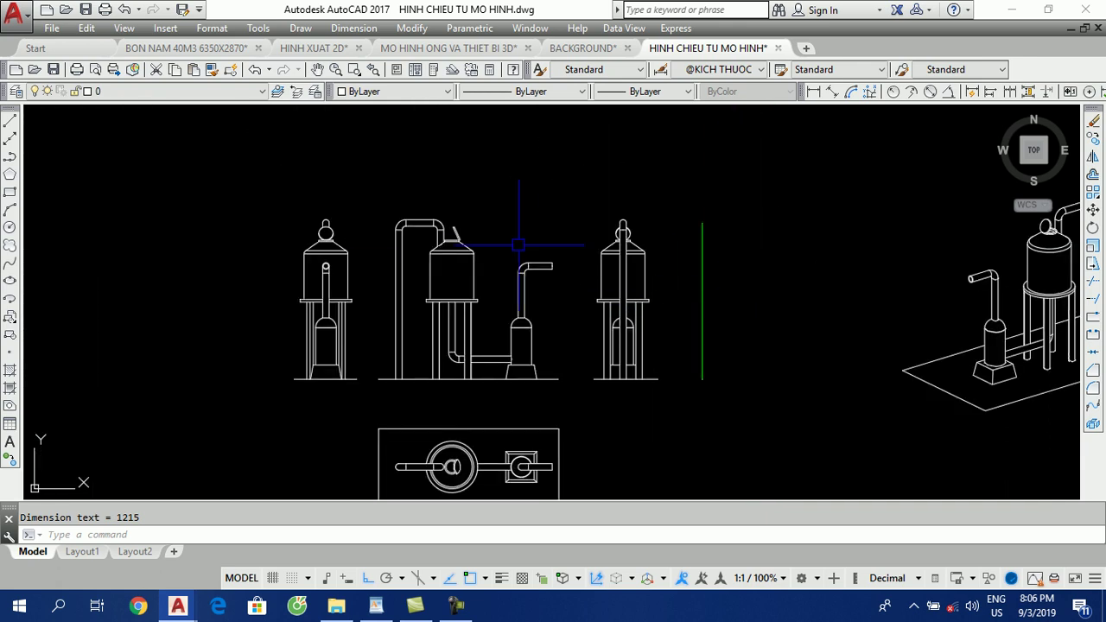
scroll(293, 246, down, 3)
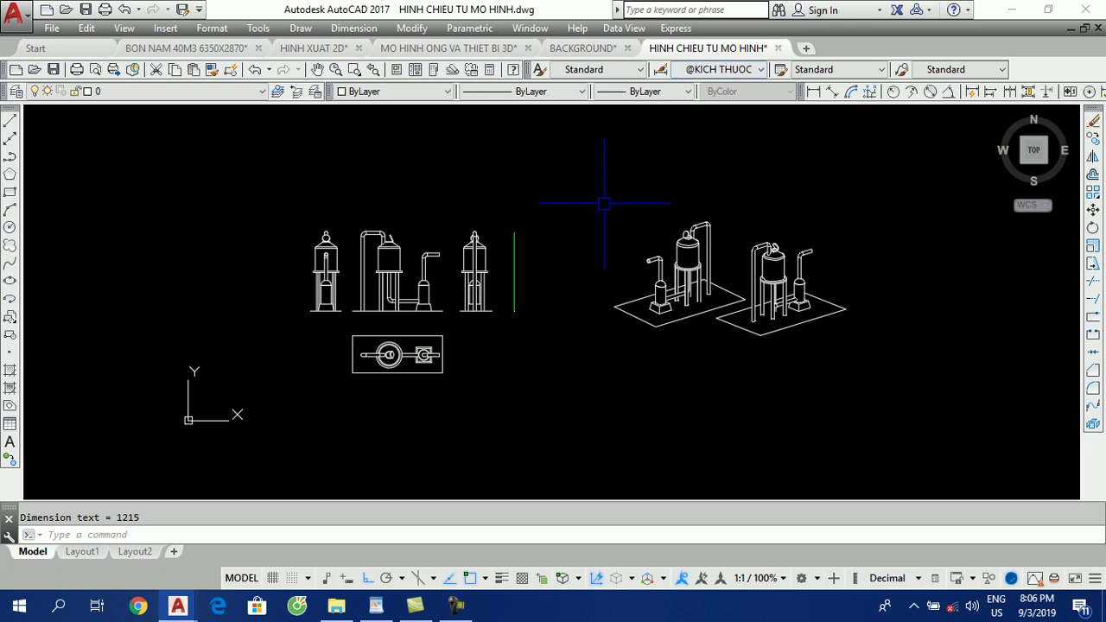
scroll(485, 288, up, 5)
scroll(505, 250, down, 2)
scroll(516, 264, down, 2)
scroll(523, 266, up, 2)
scroll(528, 269, up, 3)
scroll(518, 302, up, 3)
scroll(501, 380, up, 2)
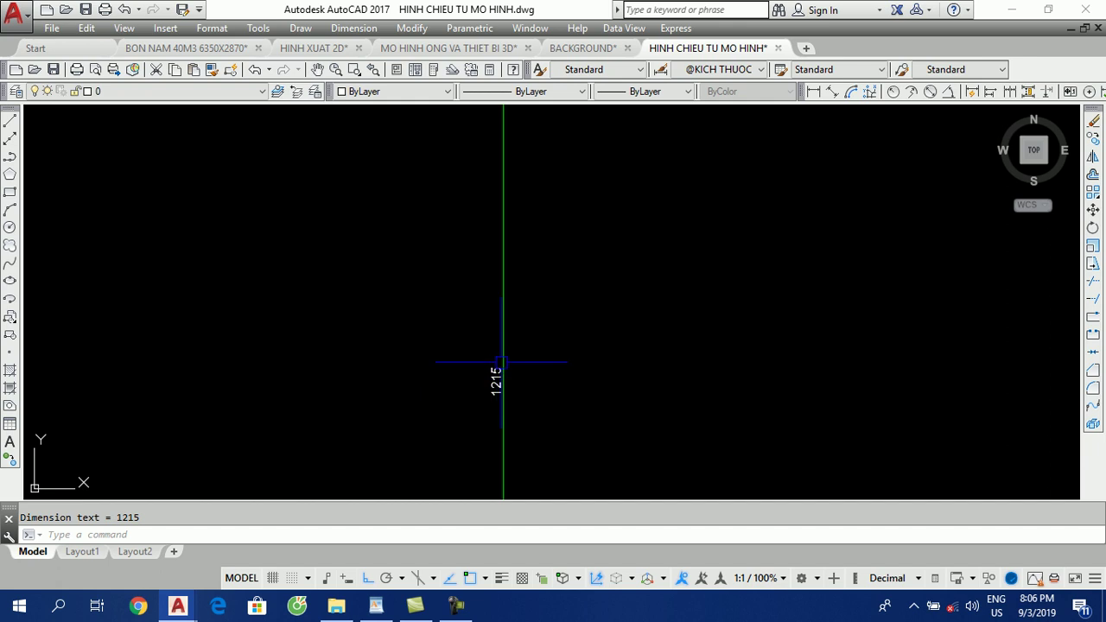
scroll(525, 302, down, 5)
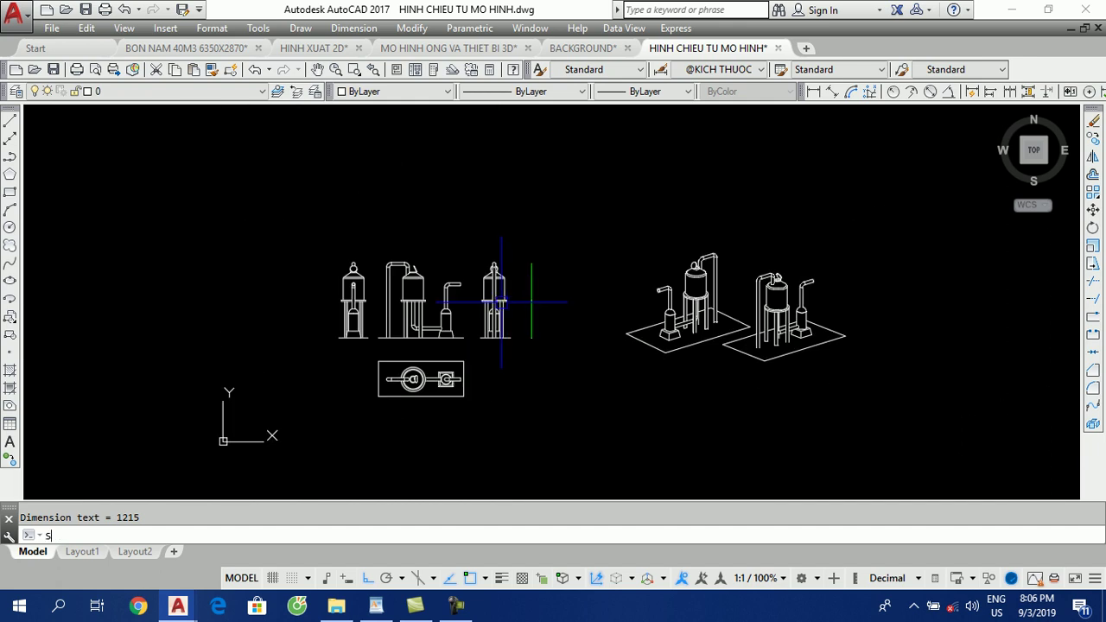
text(SC)
Scale the elevations and plan view by 10 about the plan's lower-left corner
key(Return)
click(285, 177)
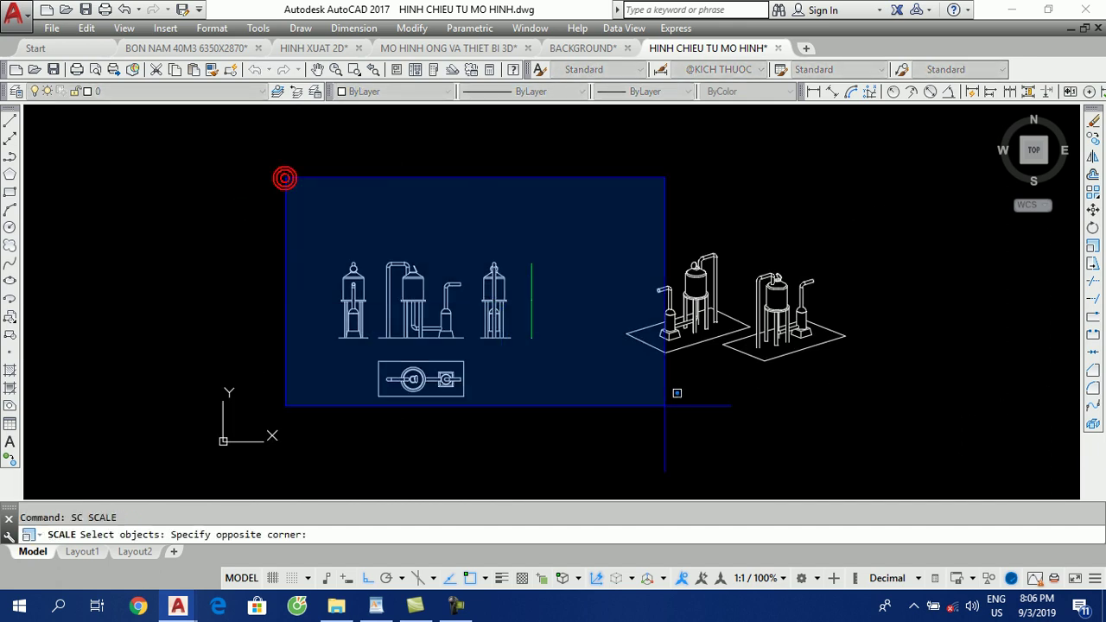
click(923, 465)
key(Return)
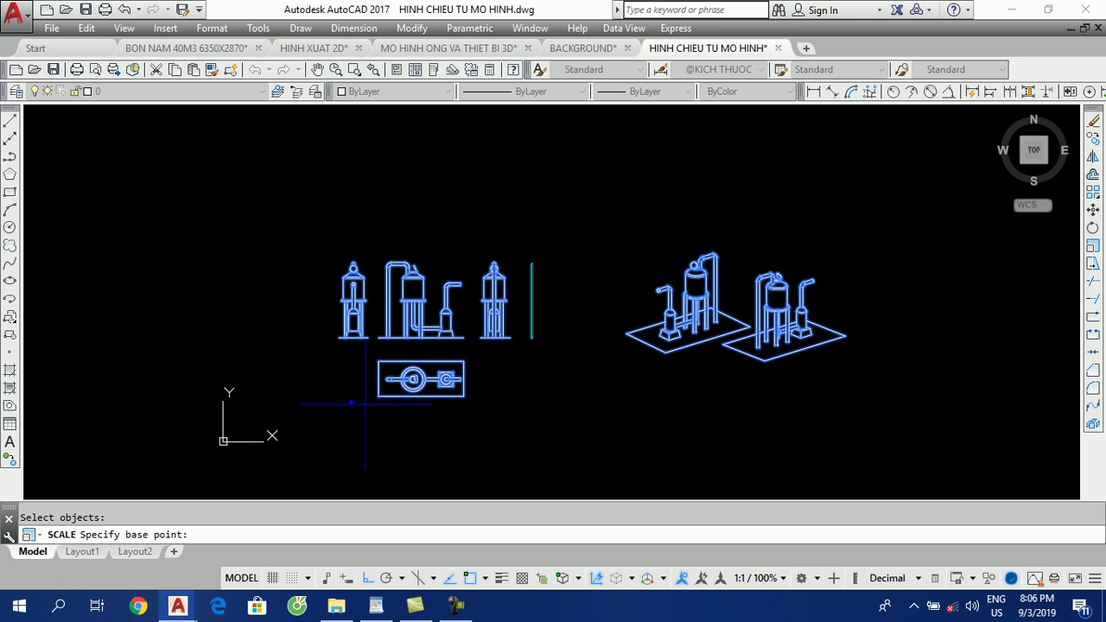
click(377, 396)
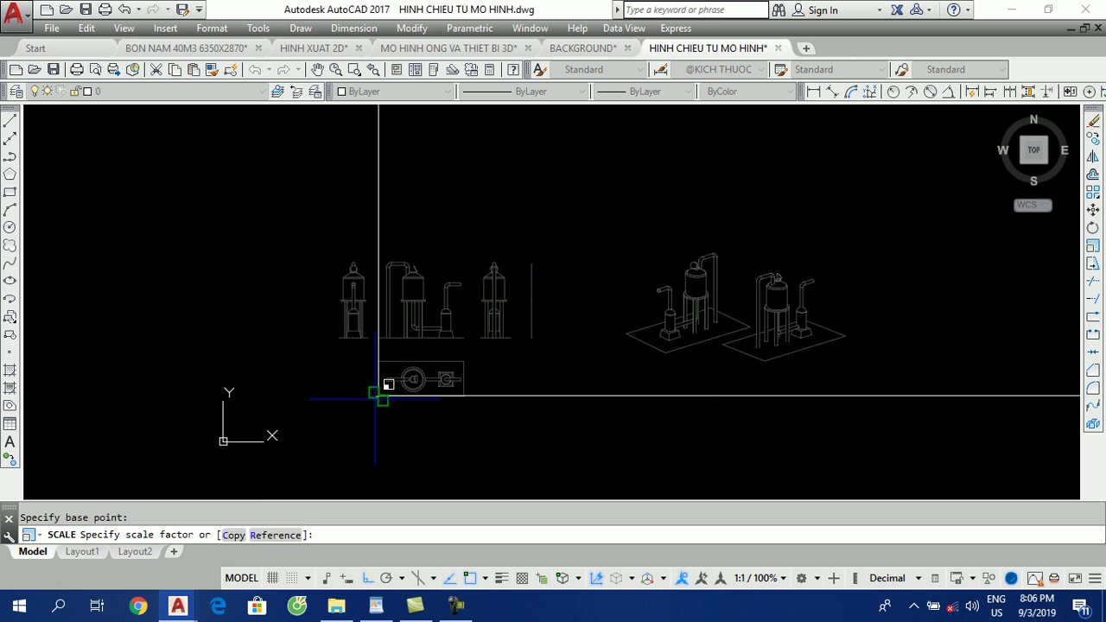
text(10)
key(Return)
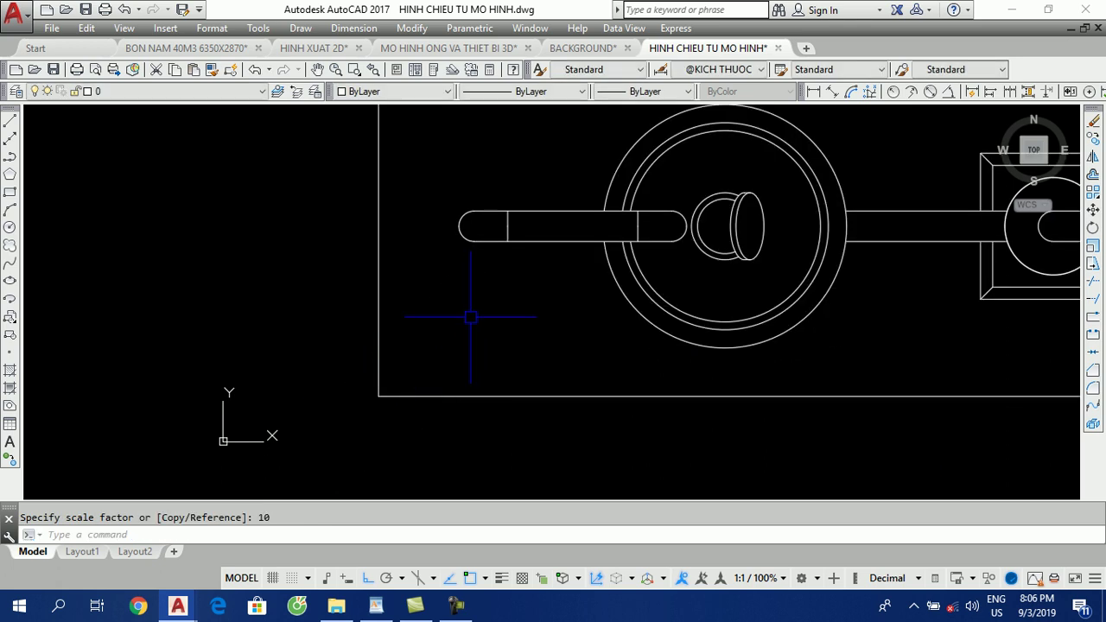
scroll(469, 316, down, 5)
scroll(380, 307, up, 3)
scroll(368, 304, up, 3)
scroll(363, 302, down, 3)
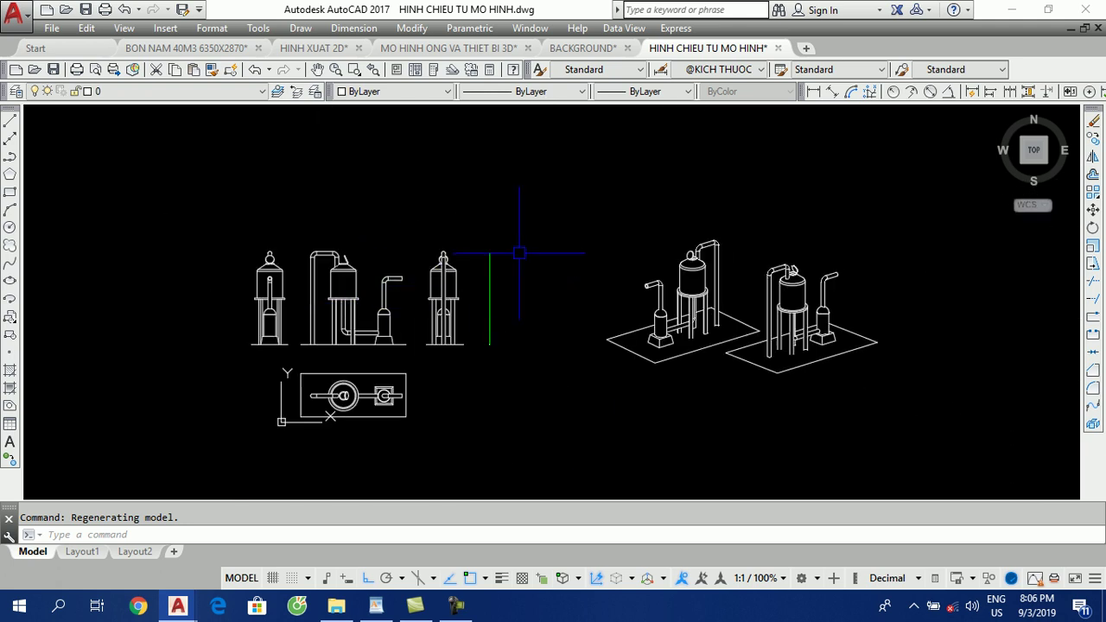
scroll(493, 291, up, 5)
scroll(494, 313, up, 3)
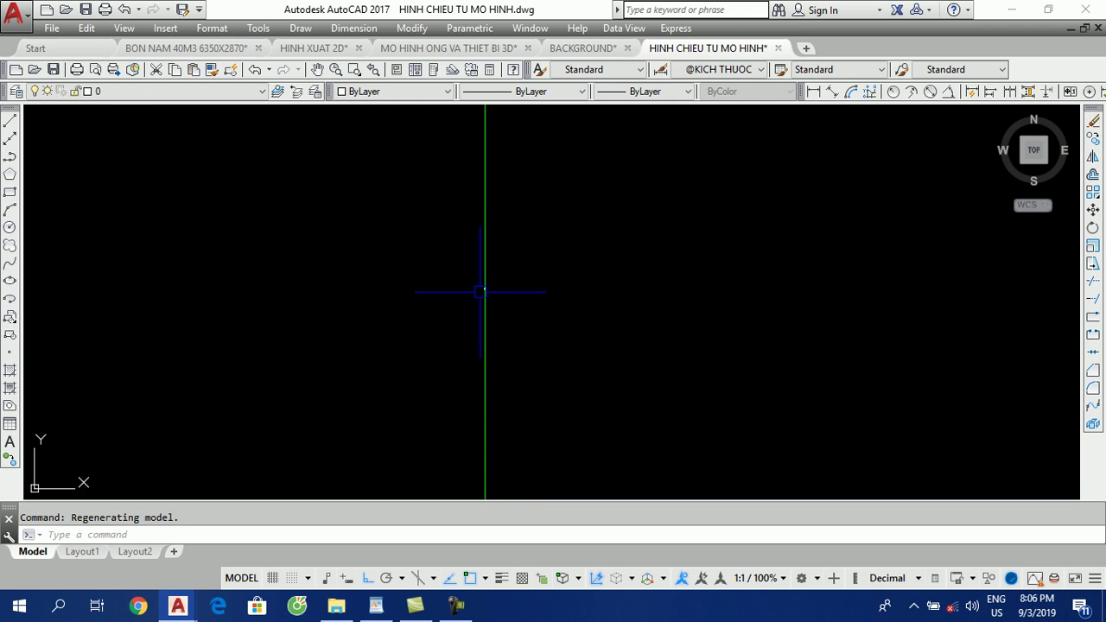
scroll(501, 309, up, 3)
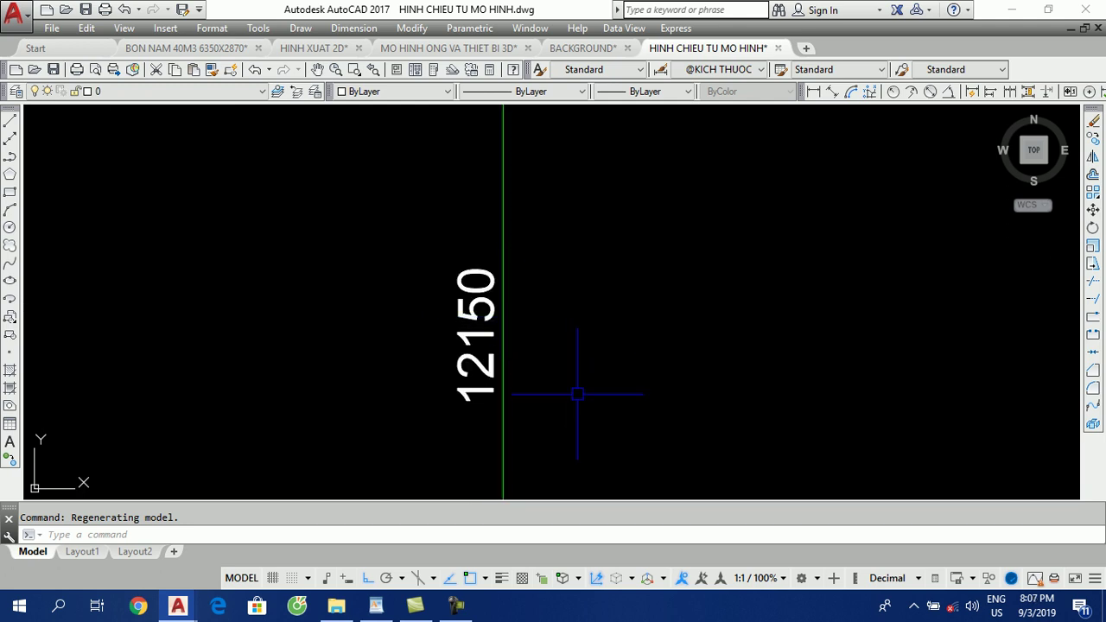
scroll(544, 346, down, 3)
scroll(538, 323, down, 2)
scroll(506, 304, down, 4)
Erase the green vertical dimension that now reads 12150
click(518, 366)
text(e)
key(Return)
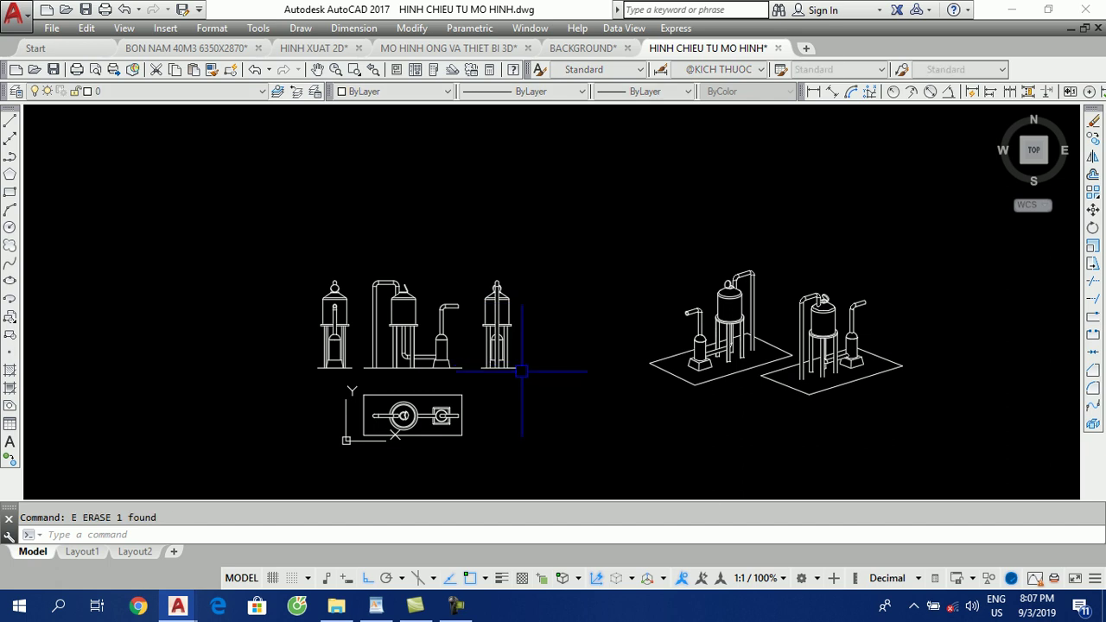
scroll(369, 311, up, 3)
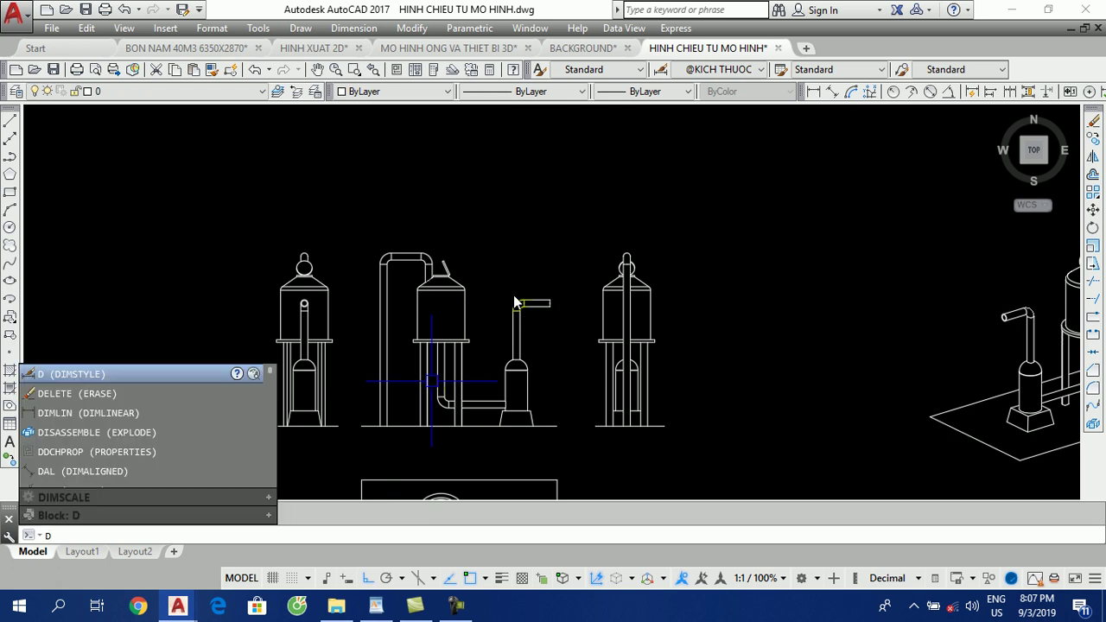
key(Return)
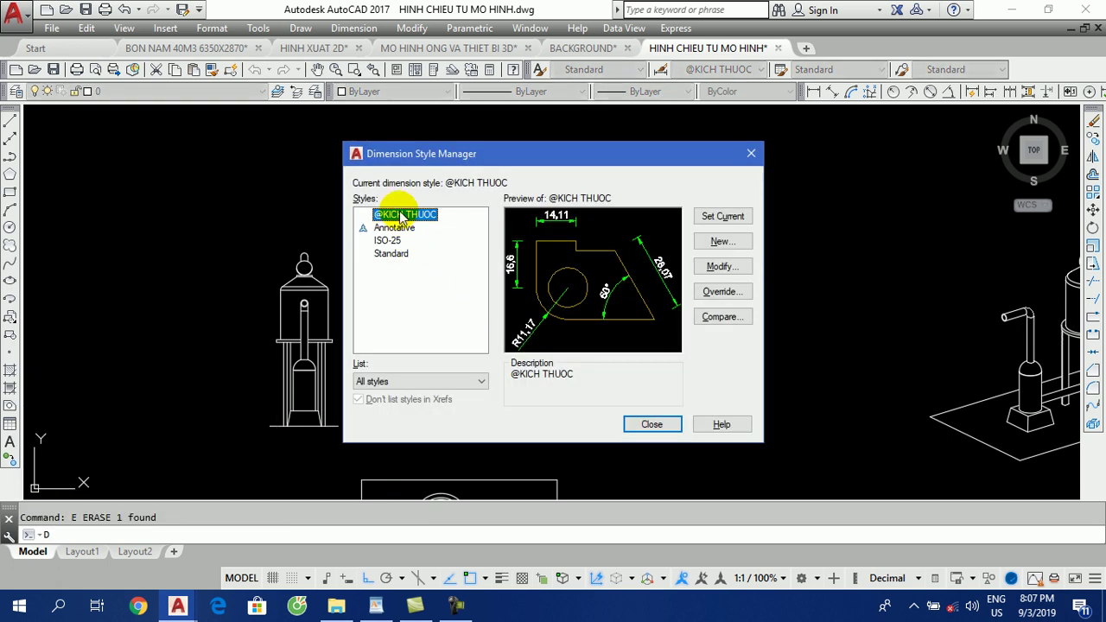
click(718, 267)
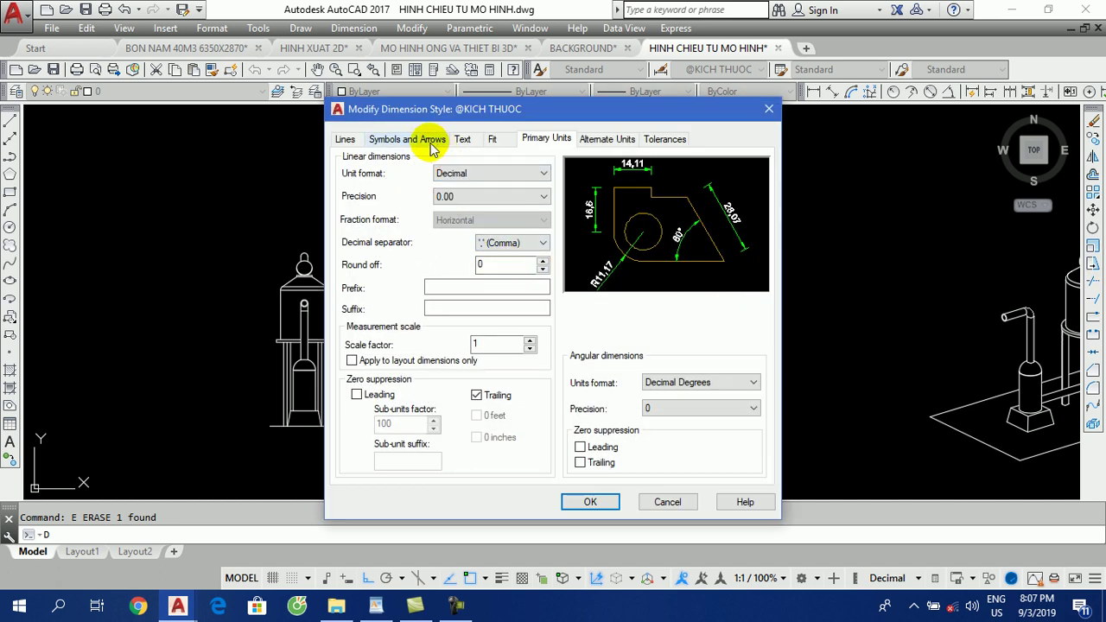
click(345, 141)
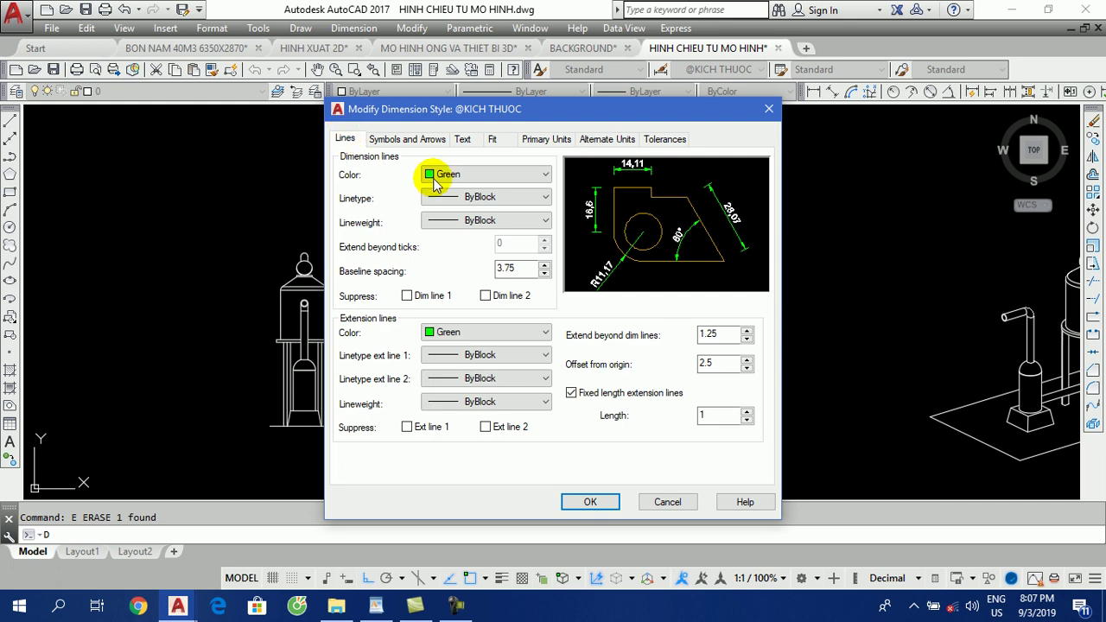
double_click(717, 415)
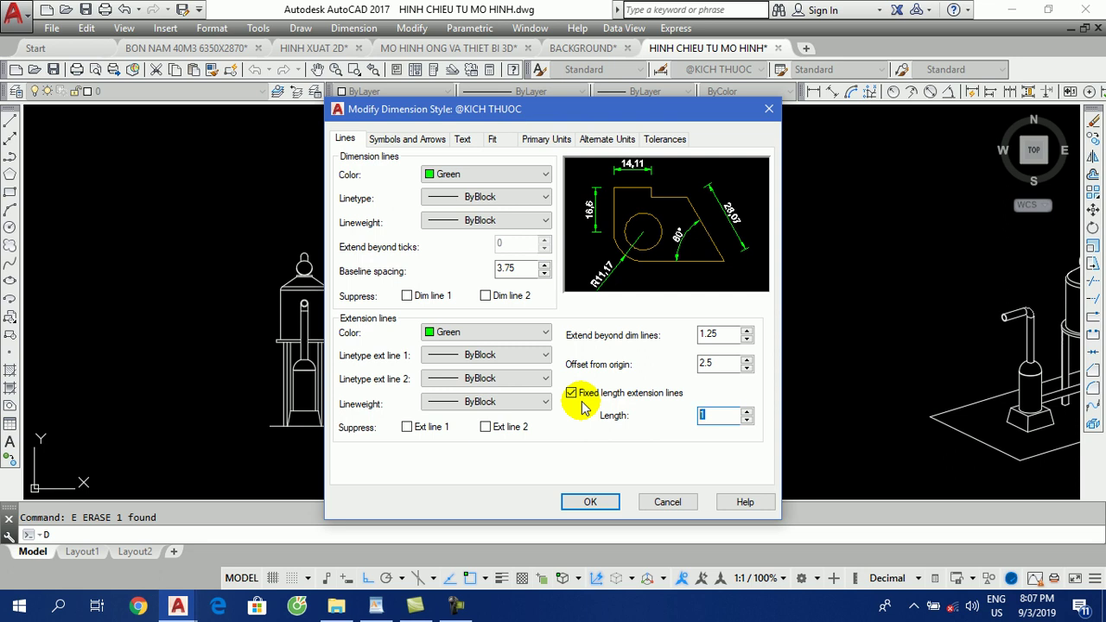
text(400)
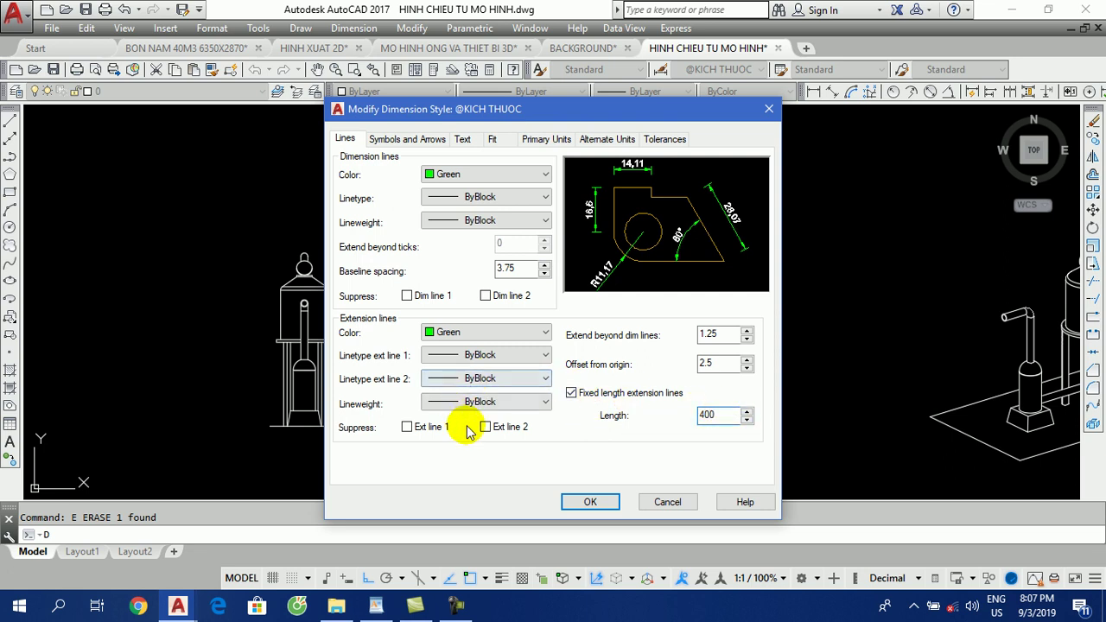
click(408, 140)
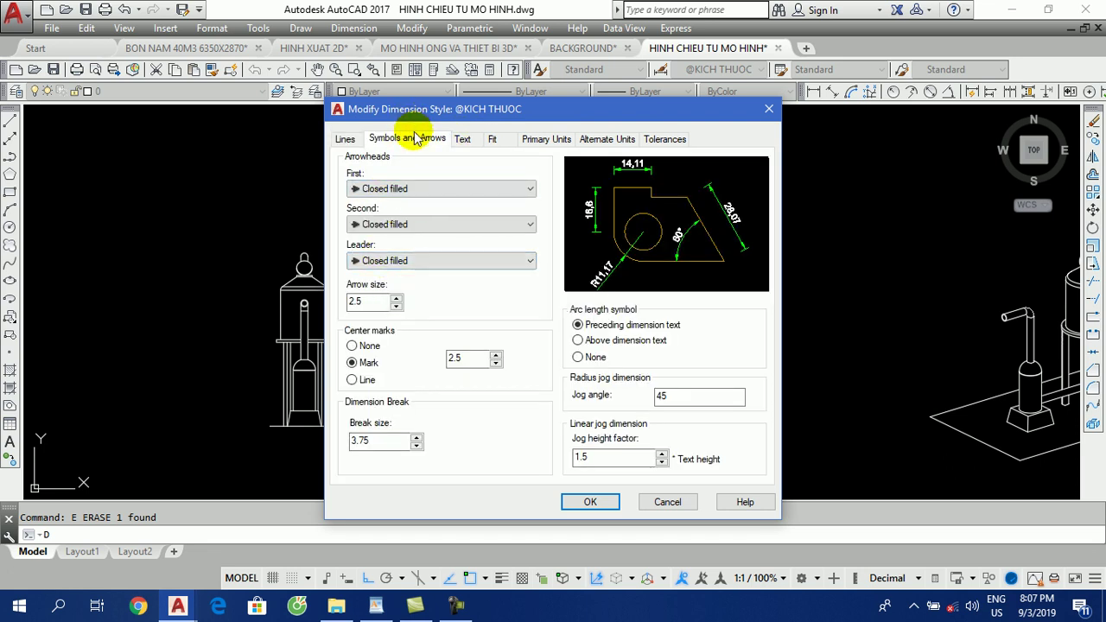
Create a new text style named TEXT DIM using the txt.shx font
click(462, 139)
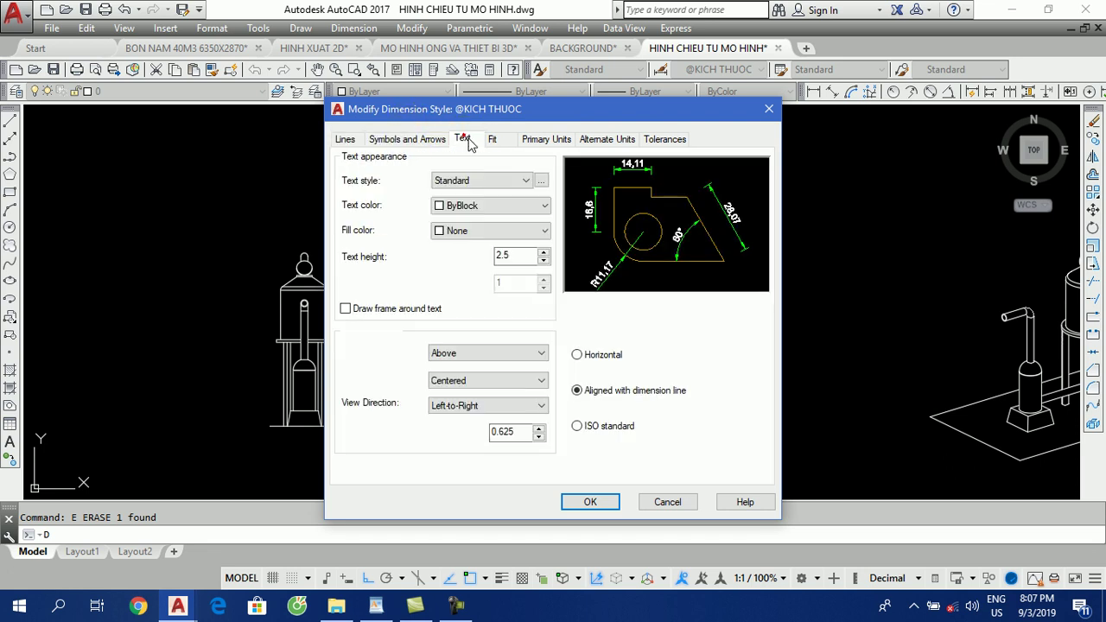
click(540, 179)
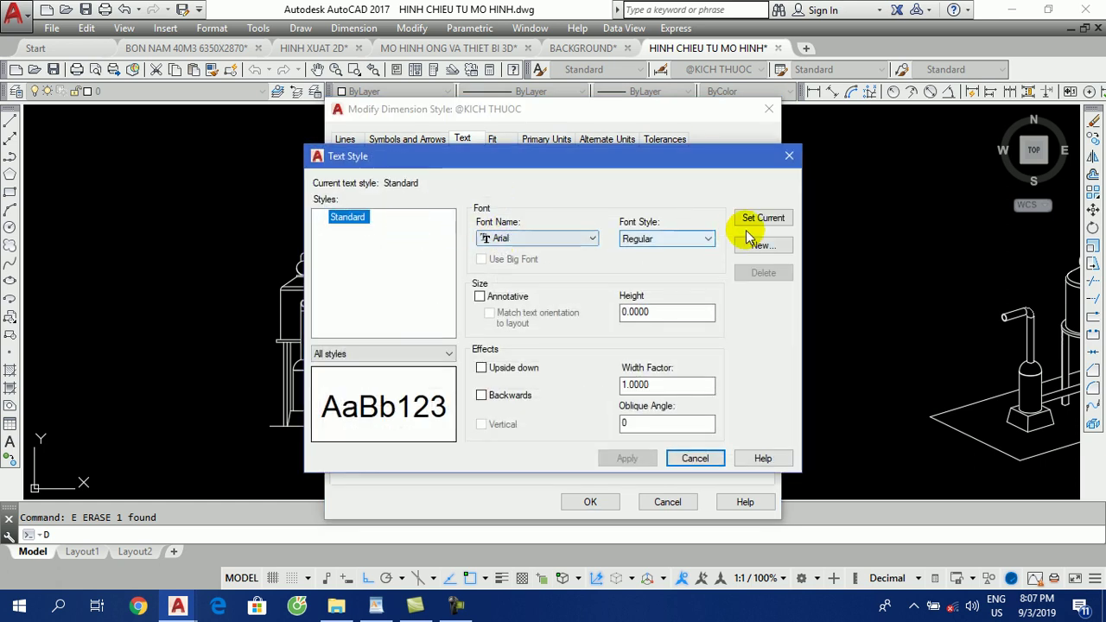
click(763, 245)
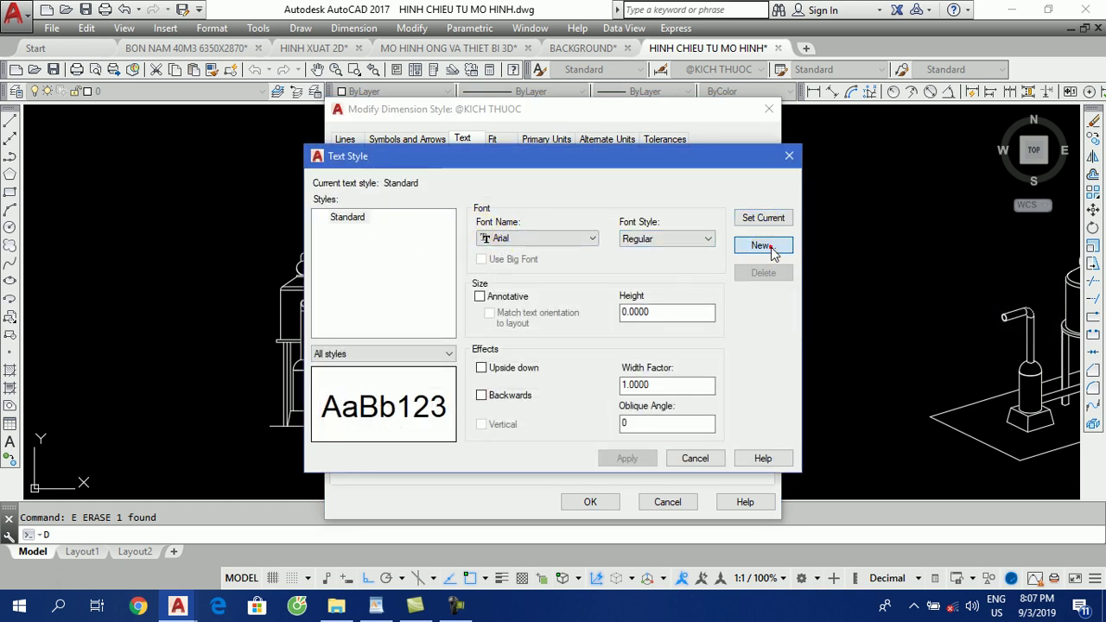
text(TEXT DI)
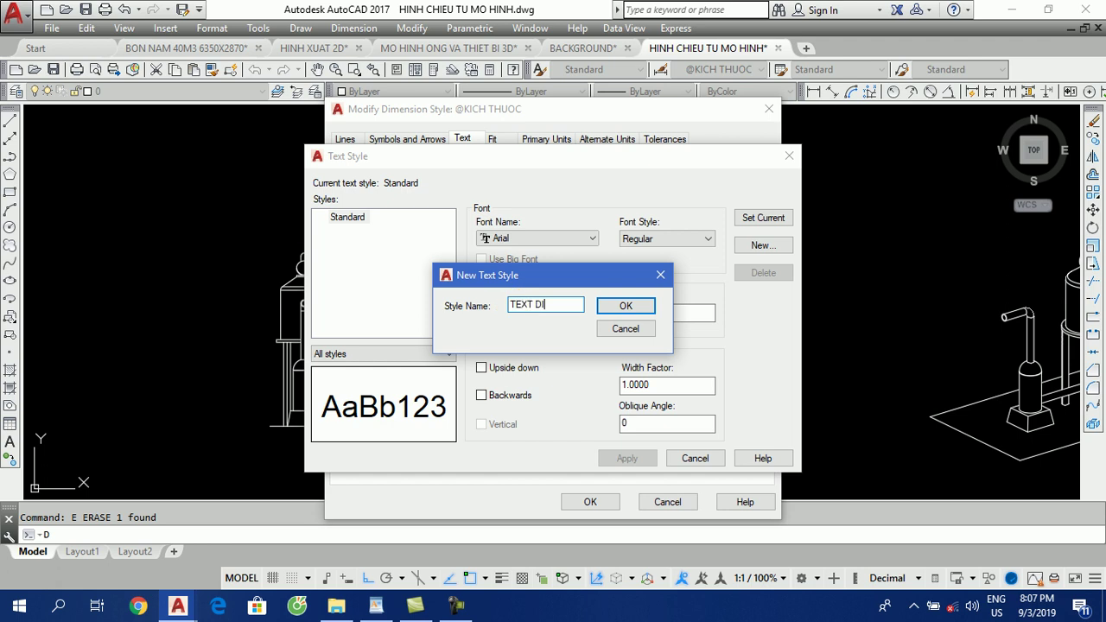
click(622, 305)
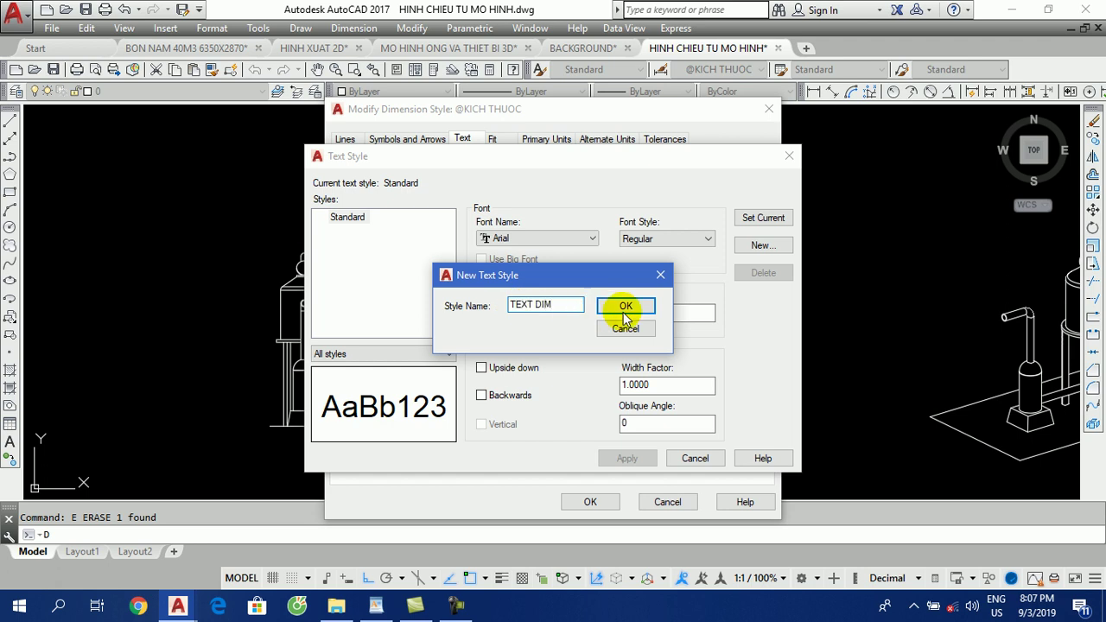
click(522, 239)
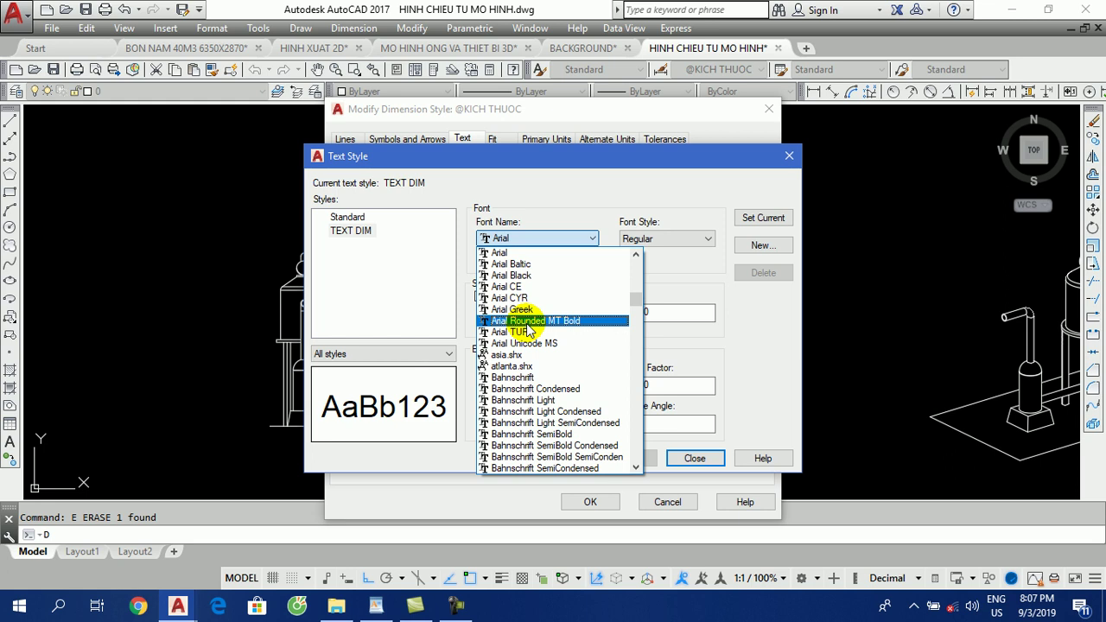
text(txt.shx)
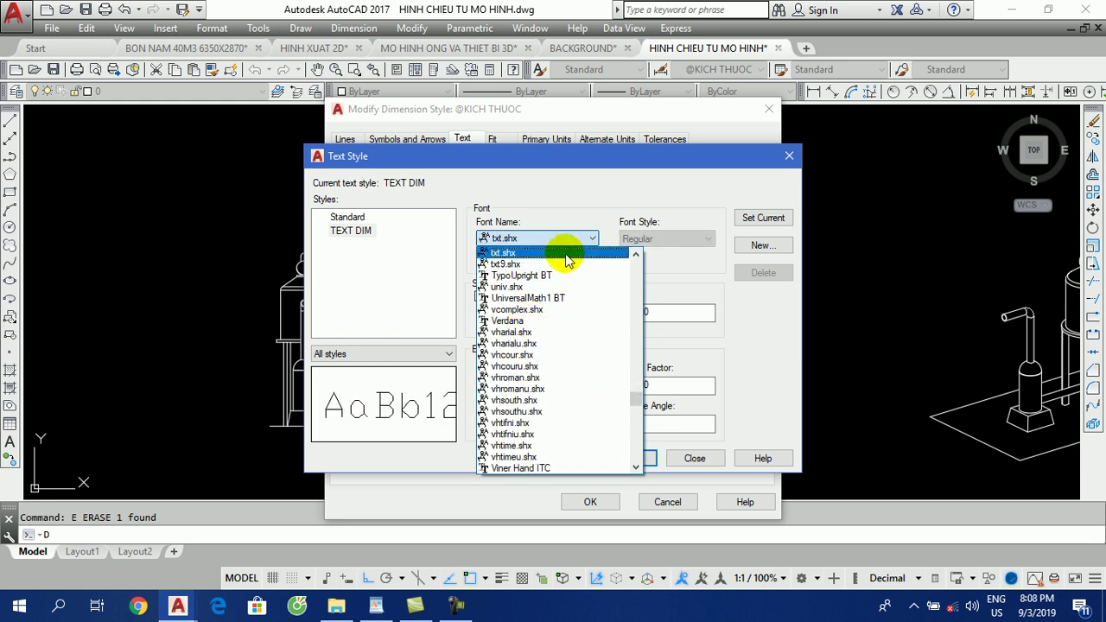
click(566, 253)
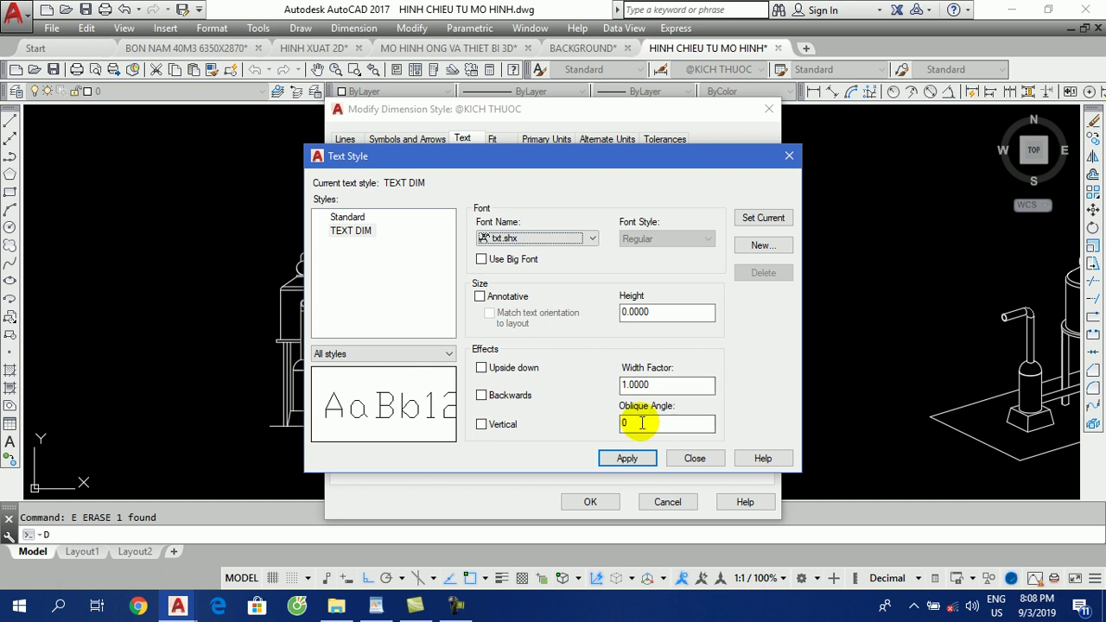
Set the TEXT DIM width factor to 0.7 and apply it
double_click(652, 312)
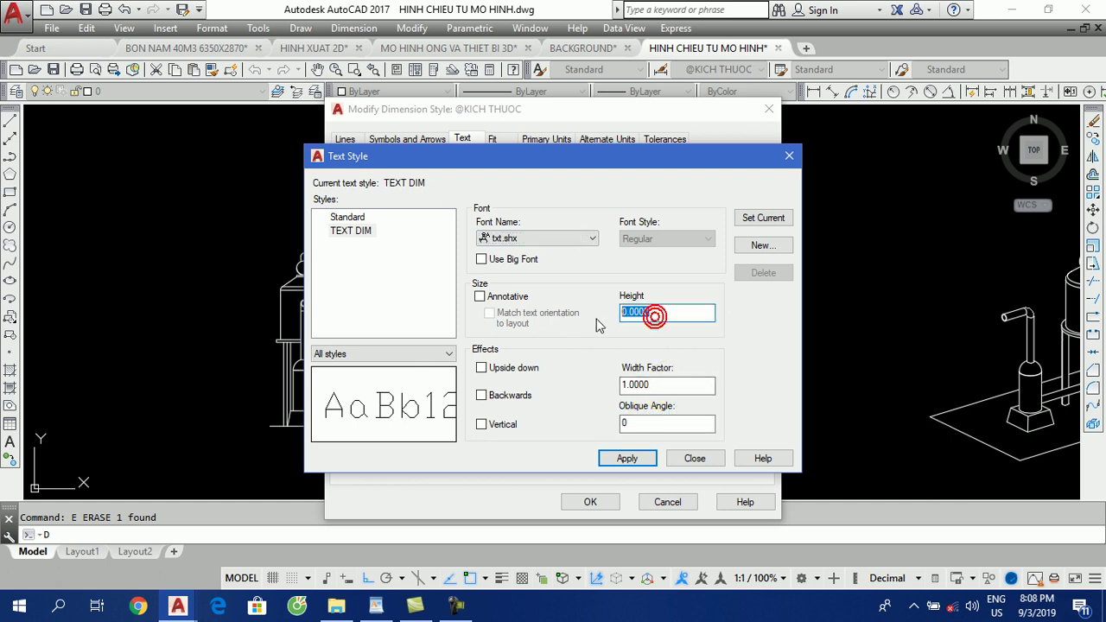
click(658, 383)
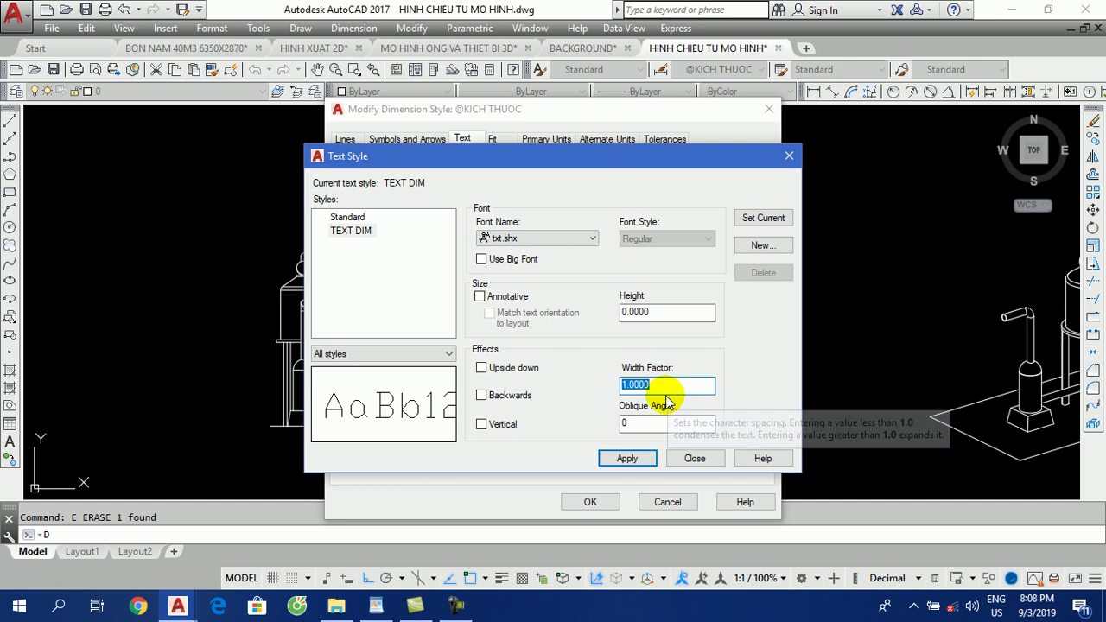
text(0.7)
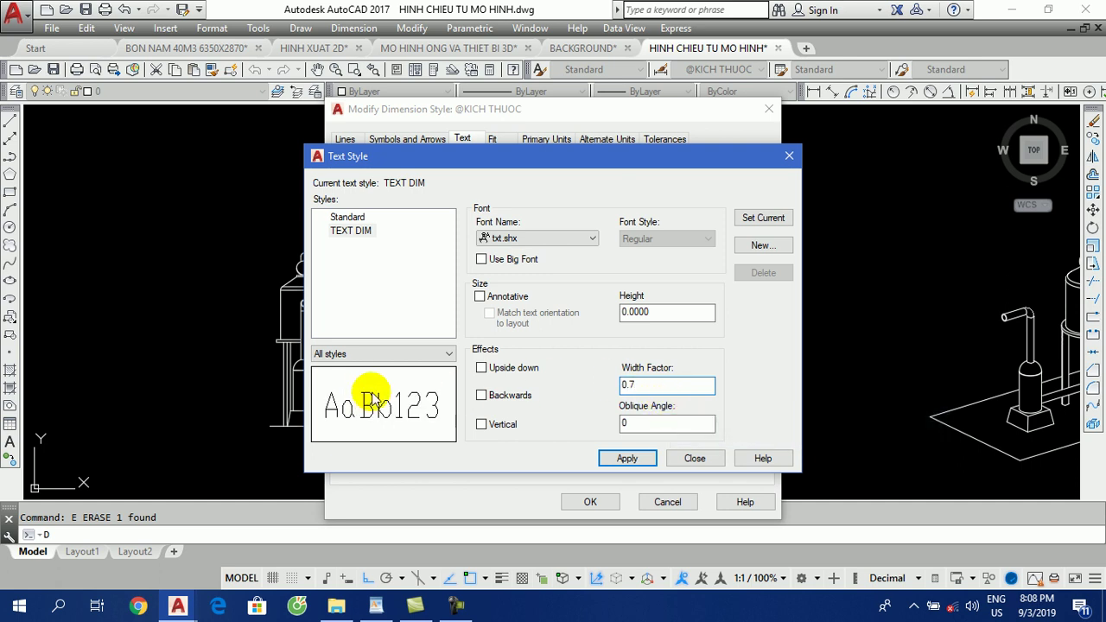
click(630, 457)
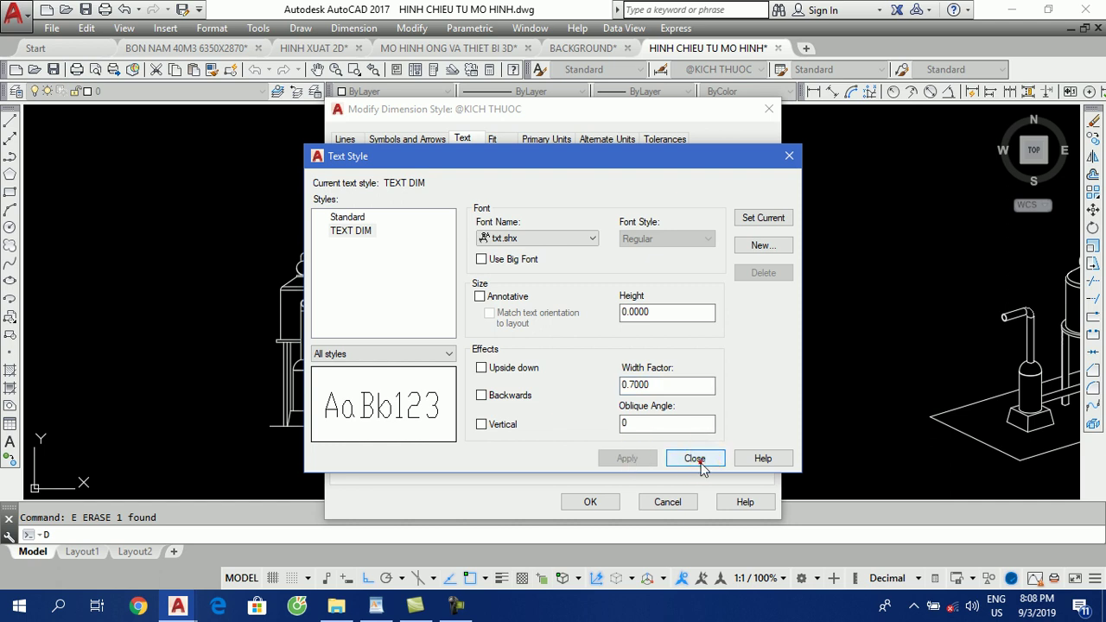
click(696, 458)
click(478, 181)
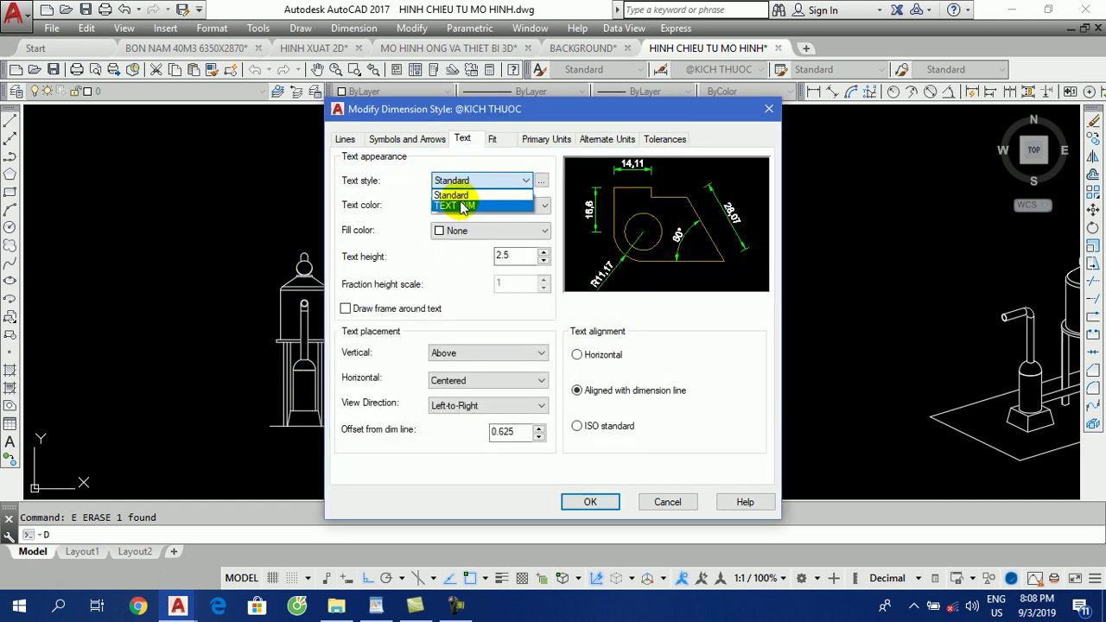
click(458, 200)
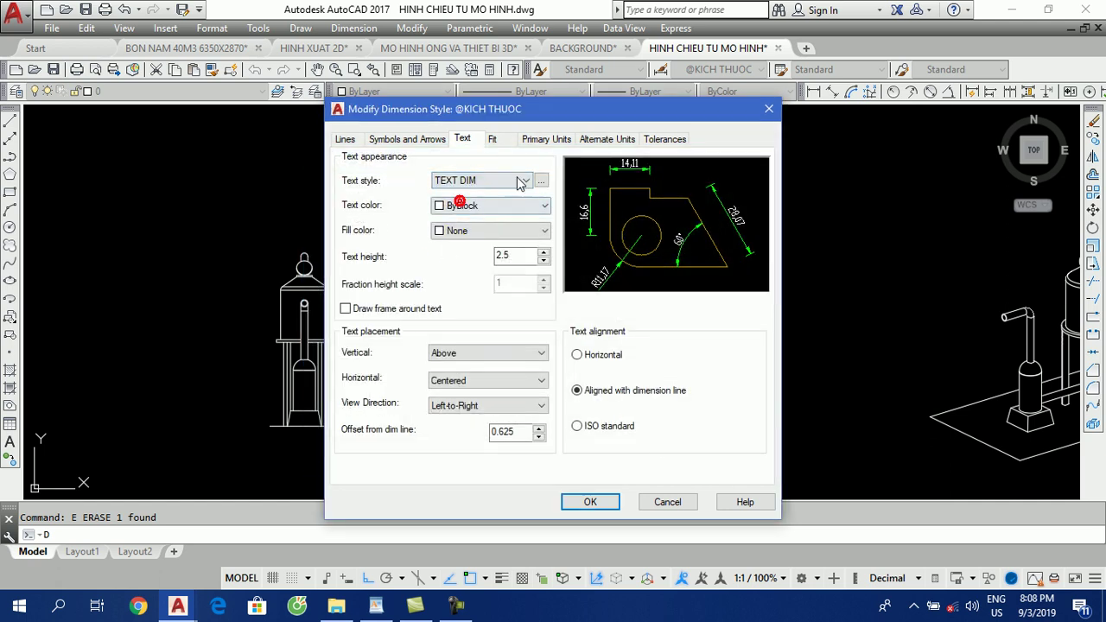
click(452, 205)
click(457, 261)
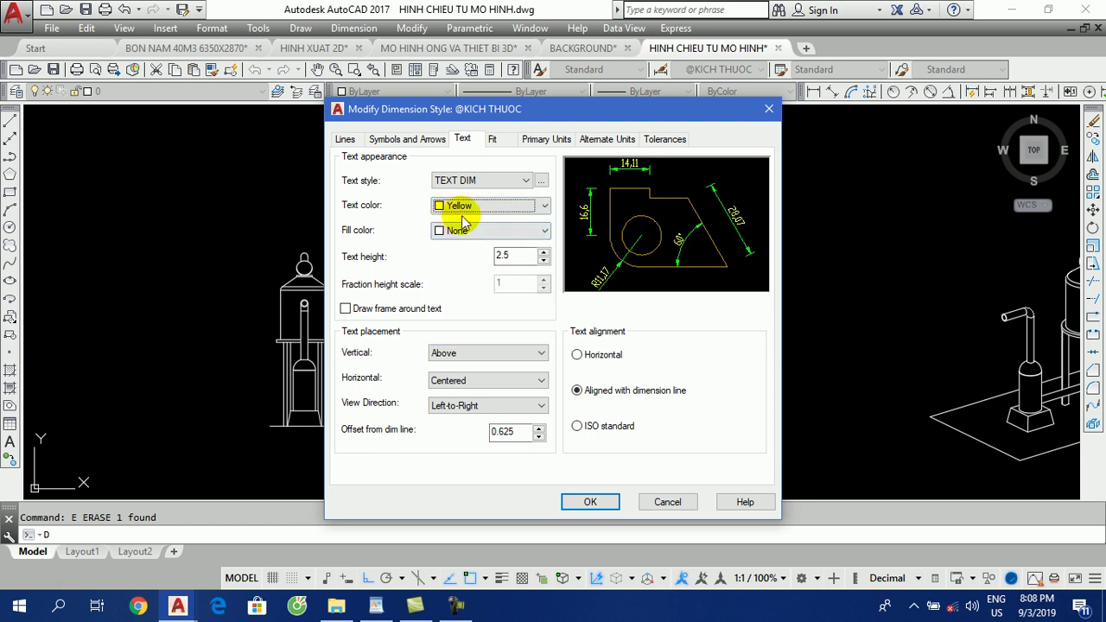
click(505, 255)
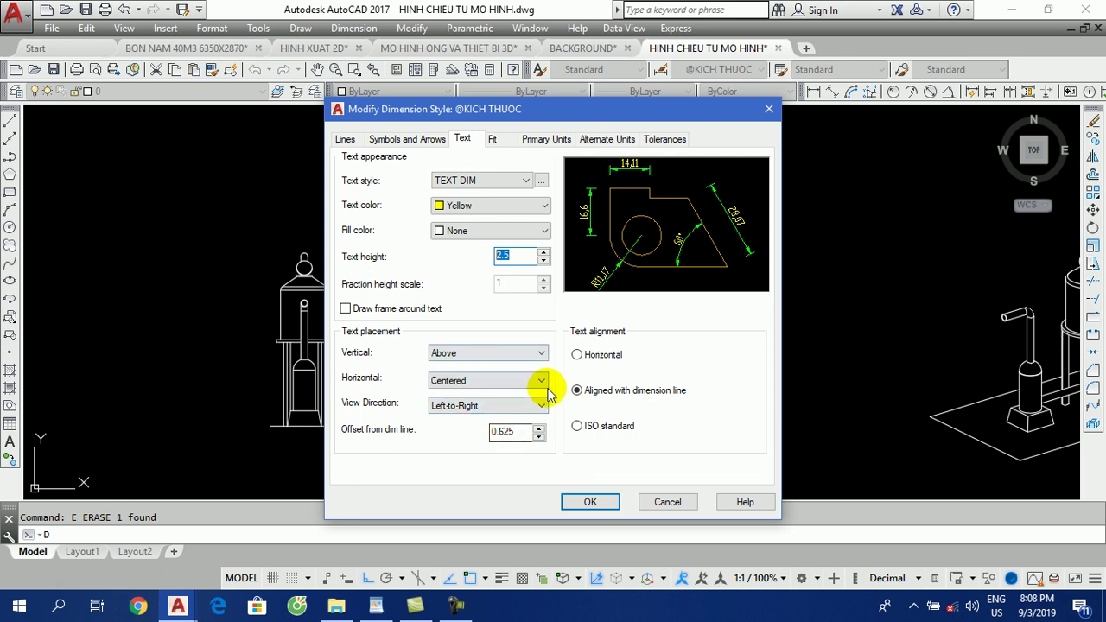
click(494, 140)
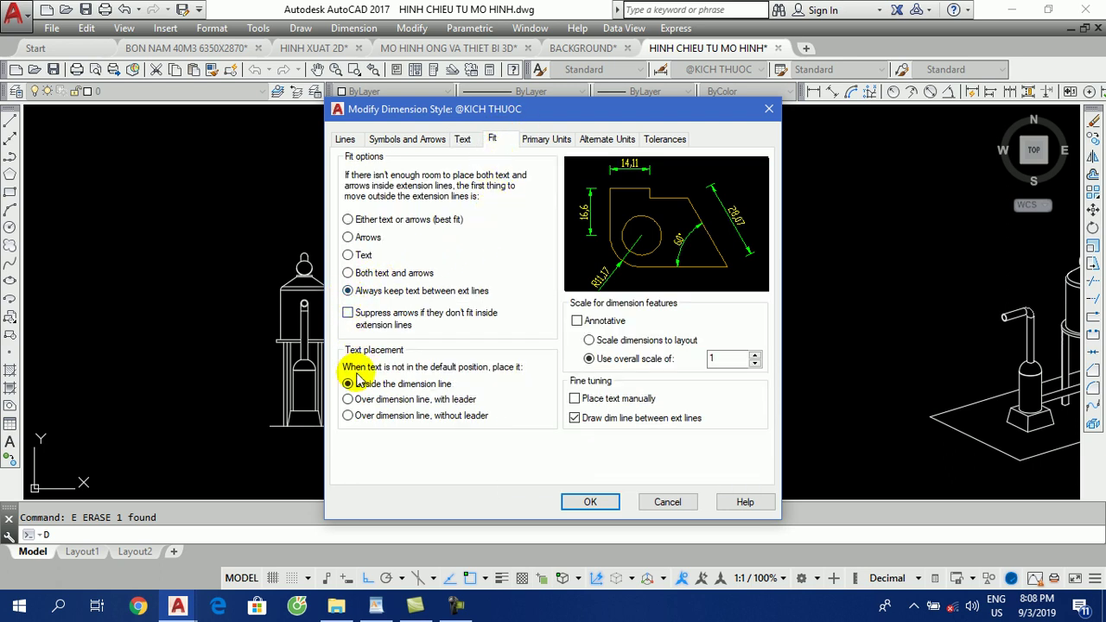
click(576, 322)
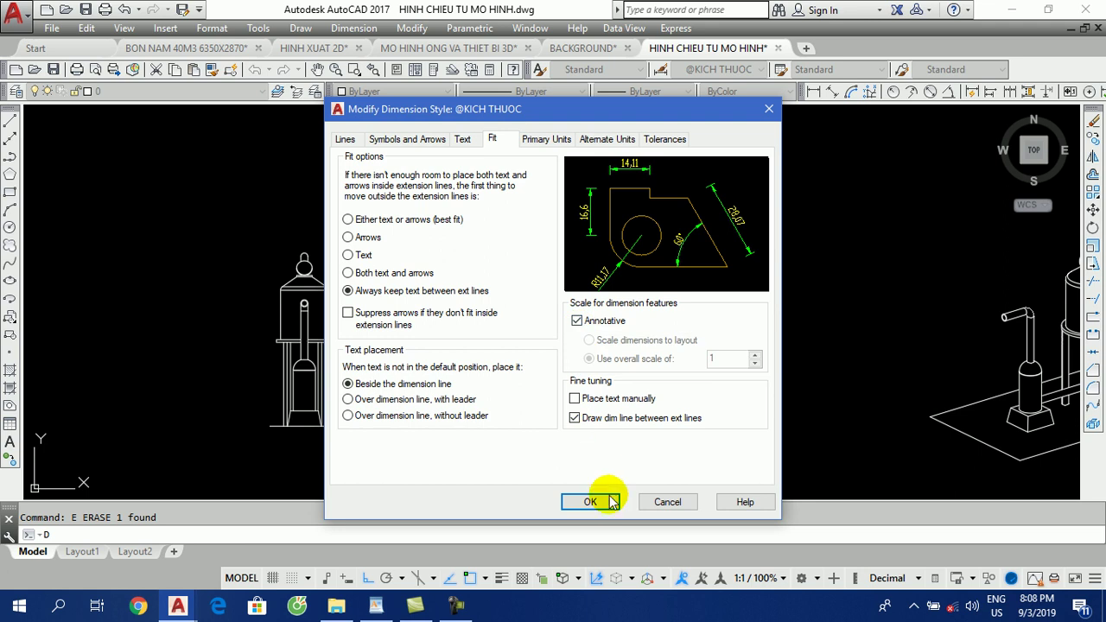
click(544, 140)
click(491, 139)
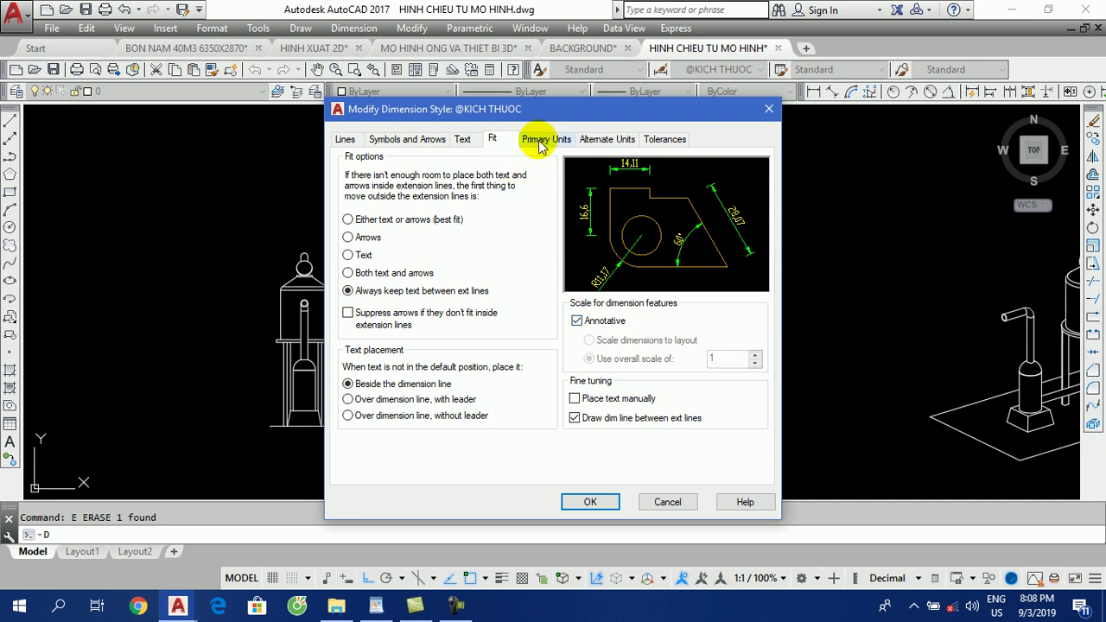
click(540, 142)
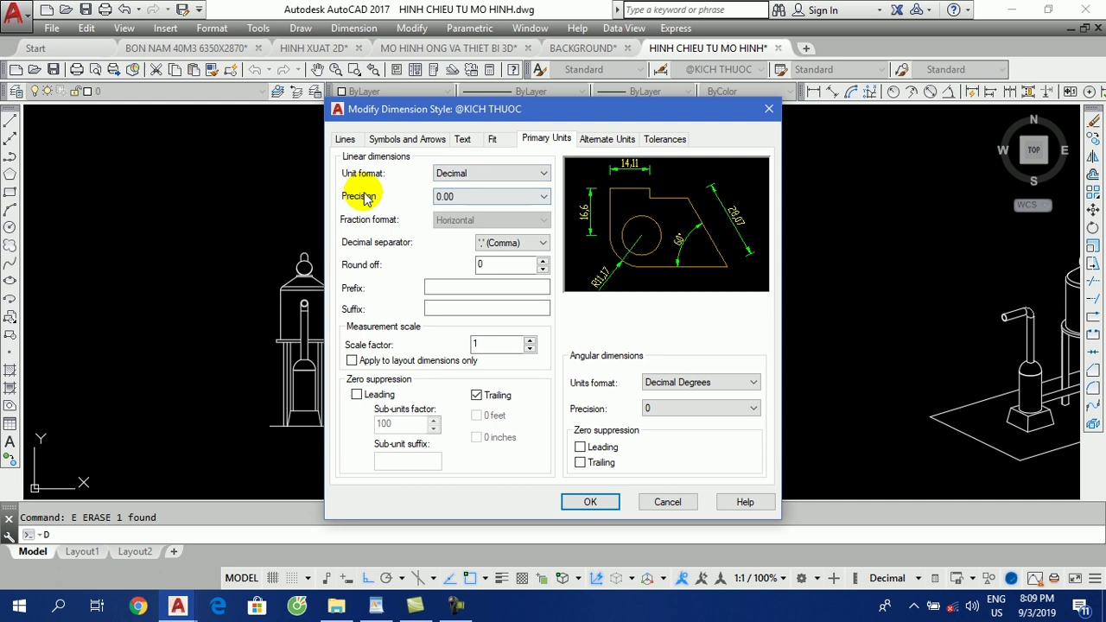
click(460, 197)
click(463, 197)
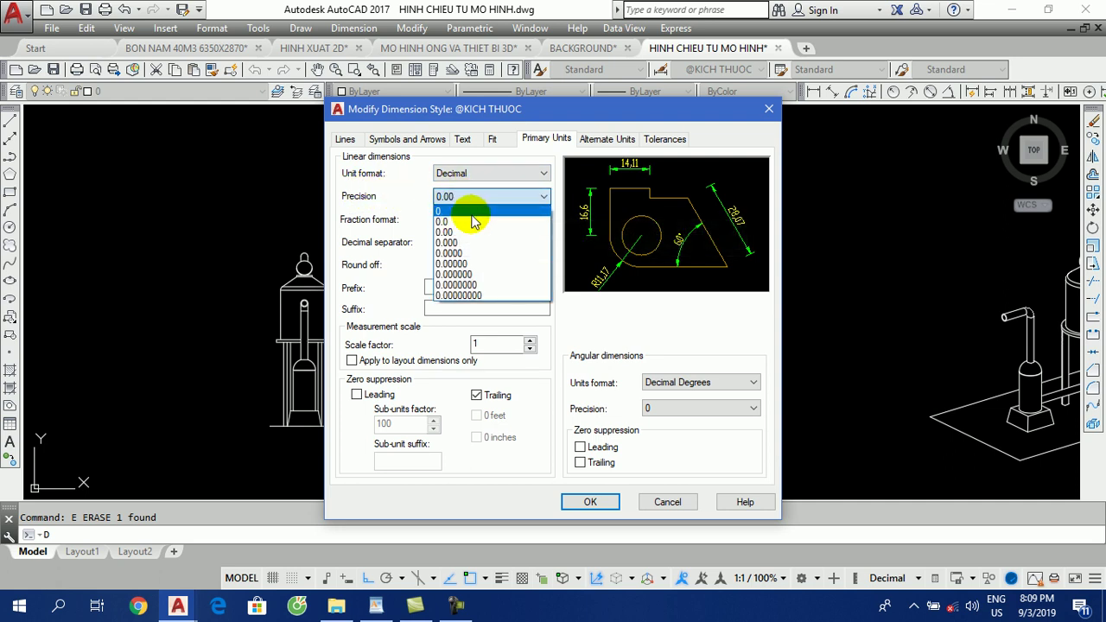
click(454, 211)
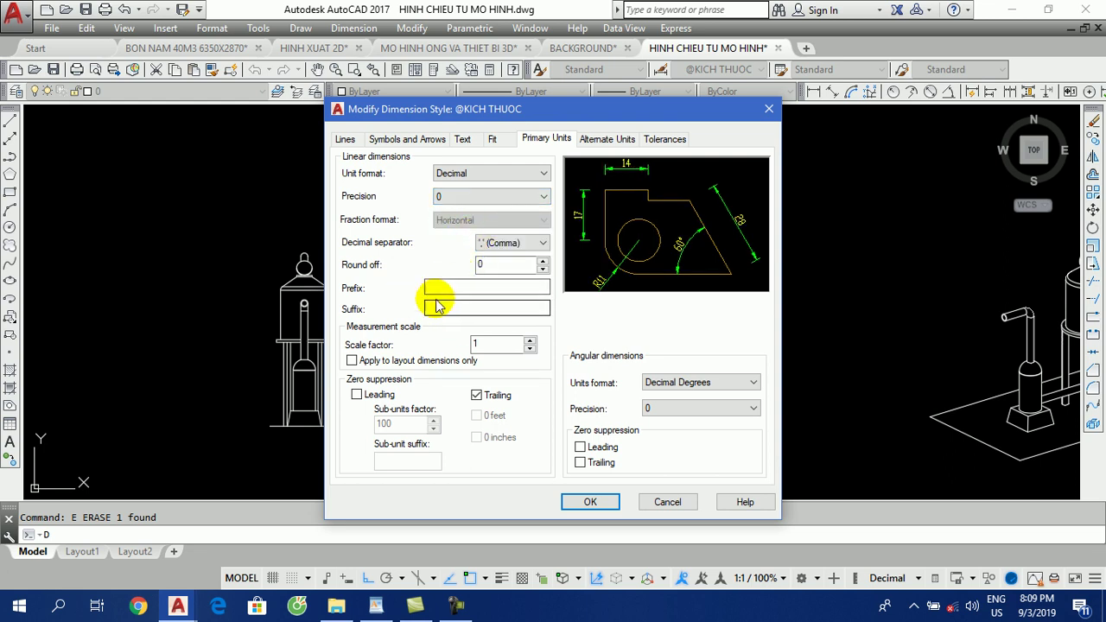
Check the measurement scale factor, save the style and close the Dimension Style Manager
double_click(498, 344)
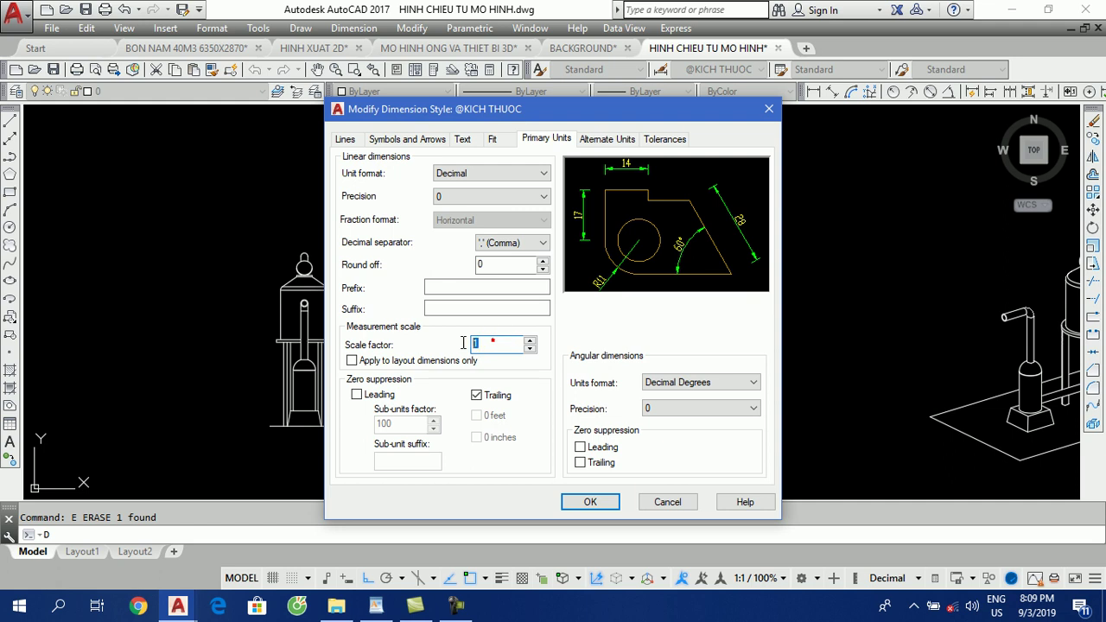
click(501, 345)
double_click(499, 344)
click(584, 511)
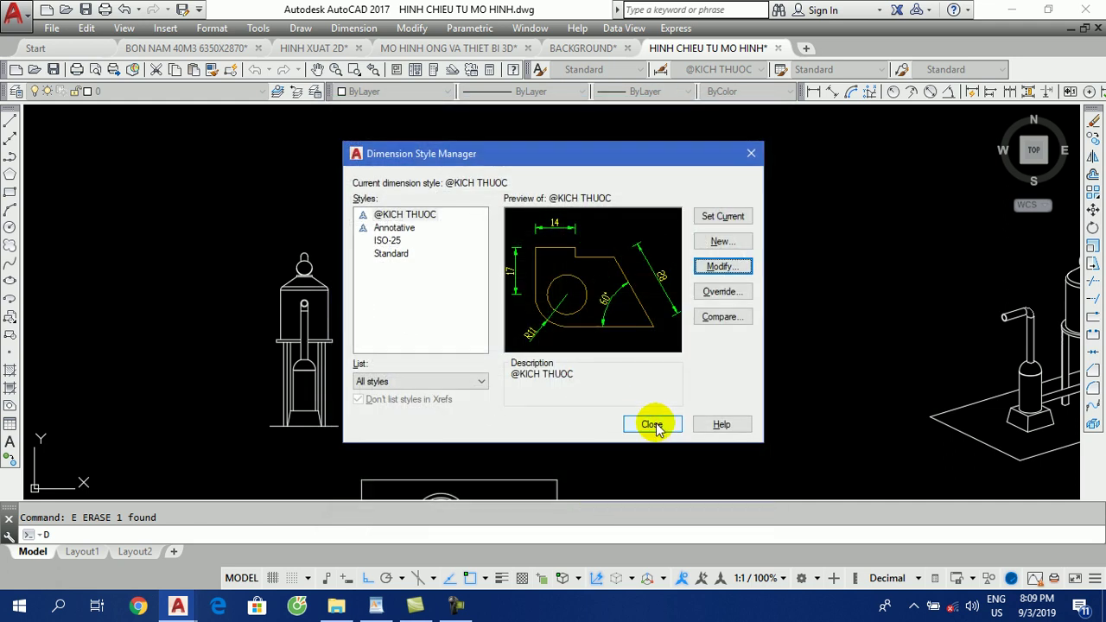
click(658, 424)
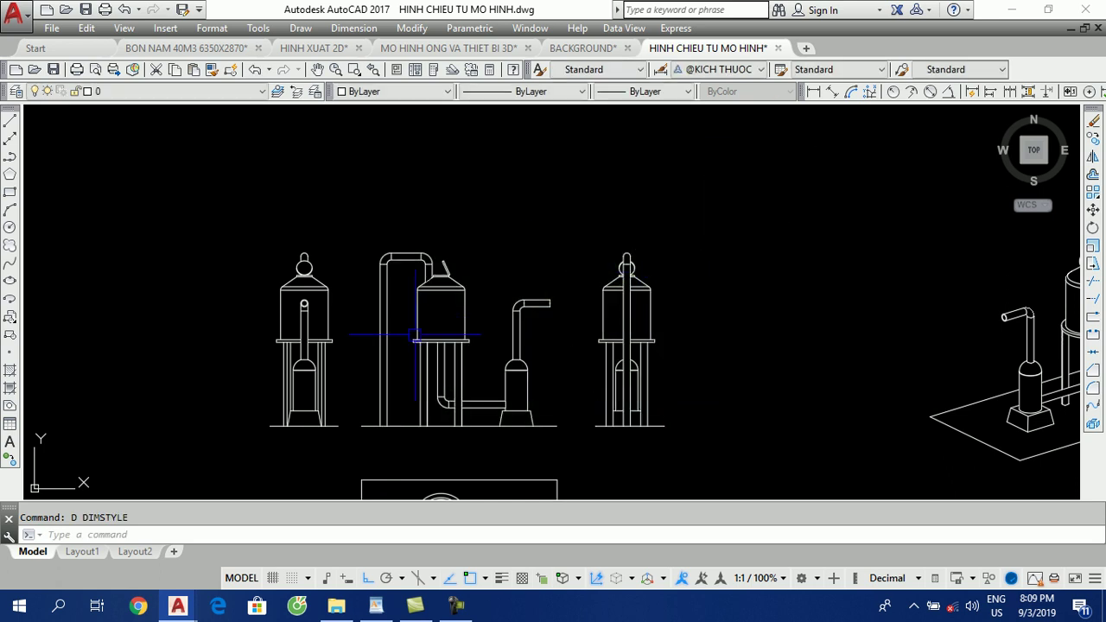
middle_drag(415, 335, 425, 305)
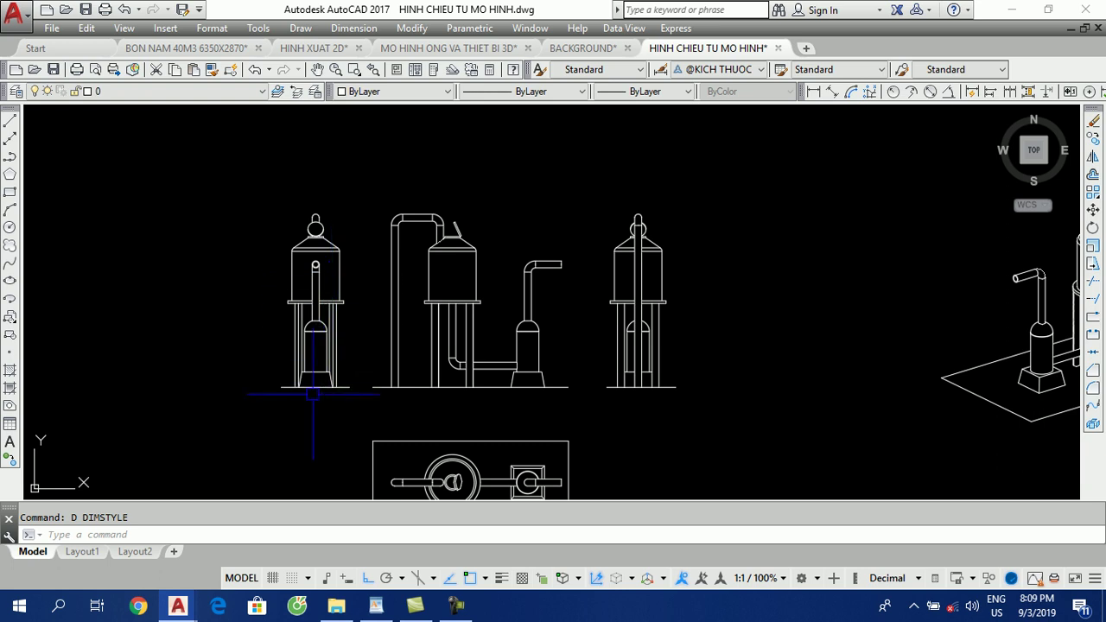
text(D)
key(Return)
key(Escape)
Create a new text style named TEXT GHI CHU from the Standard Arial style
text(s)
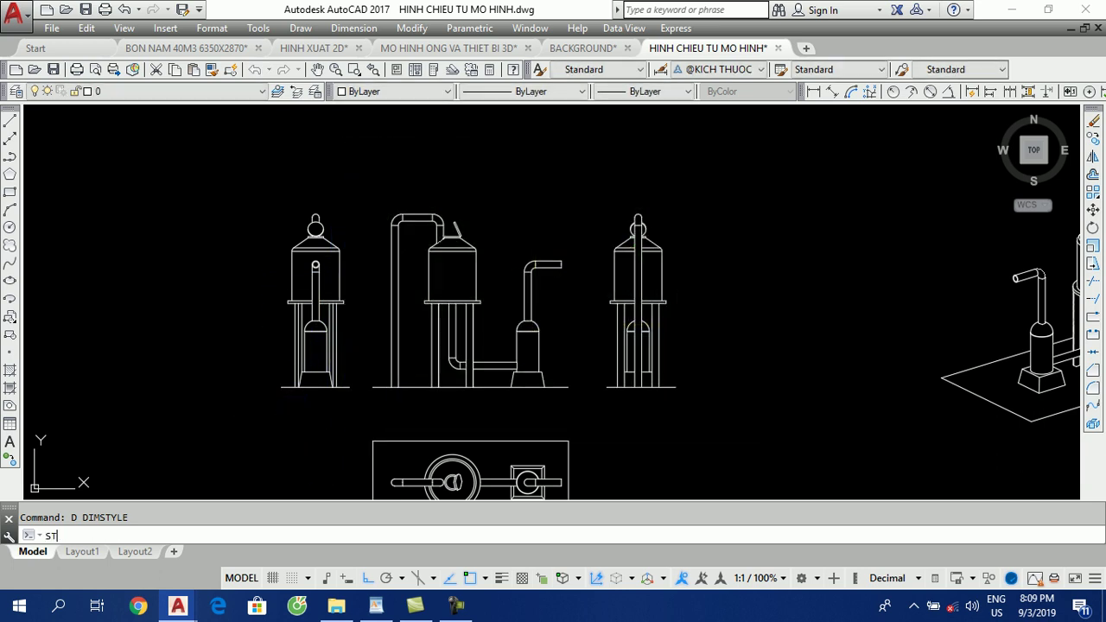
key(Return)
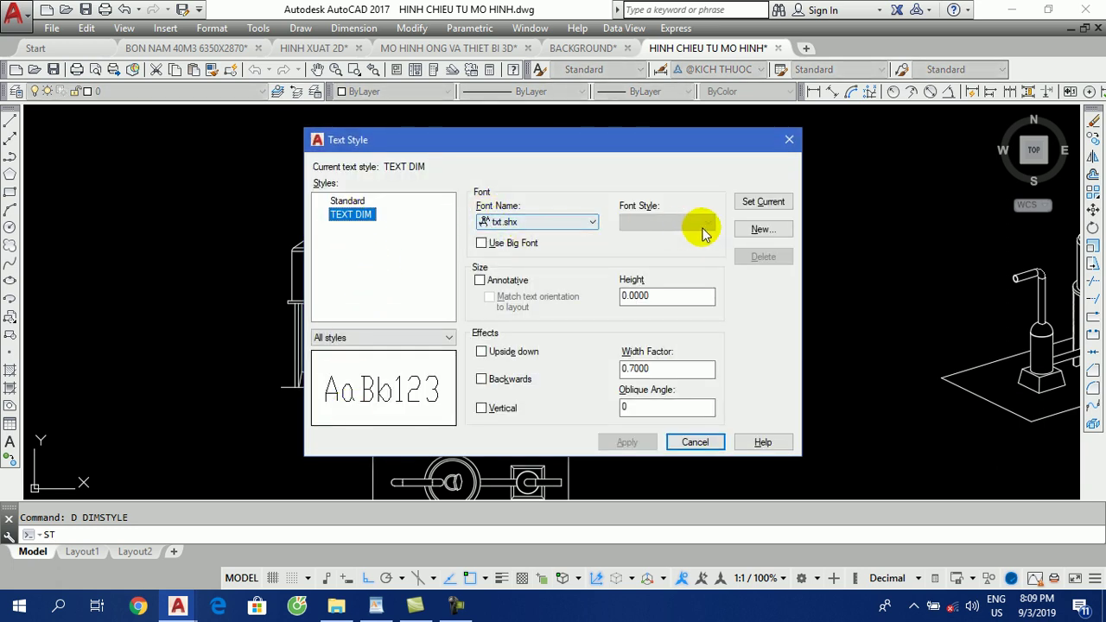
click(339, 199)
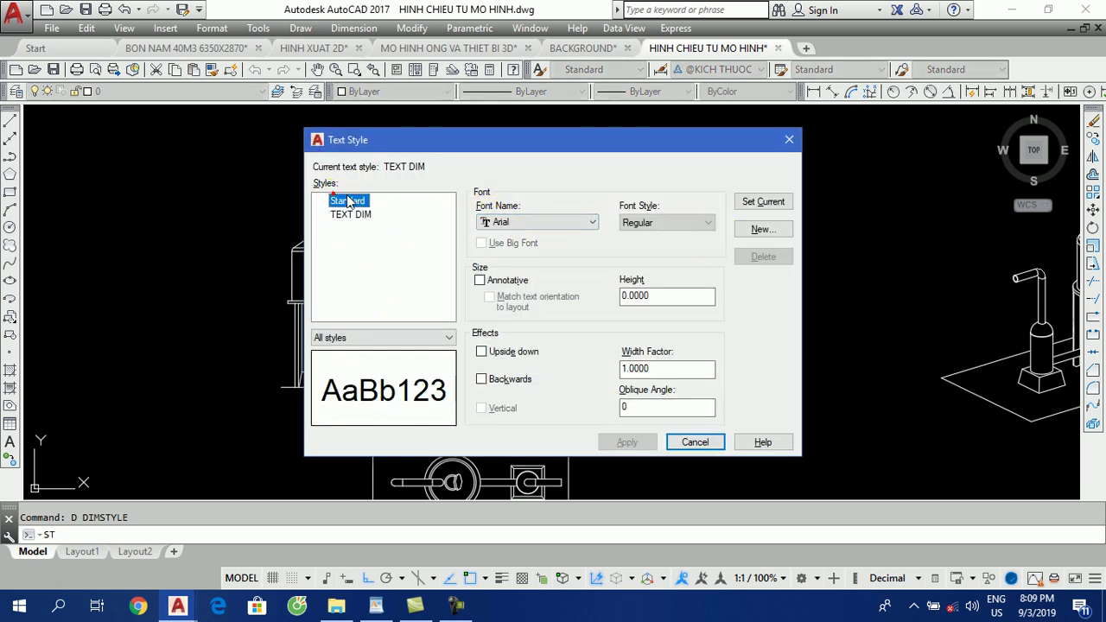
click(755, 230)
text(TEXT GHI CHU)
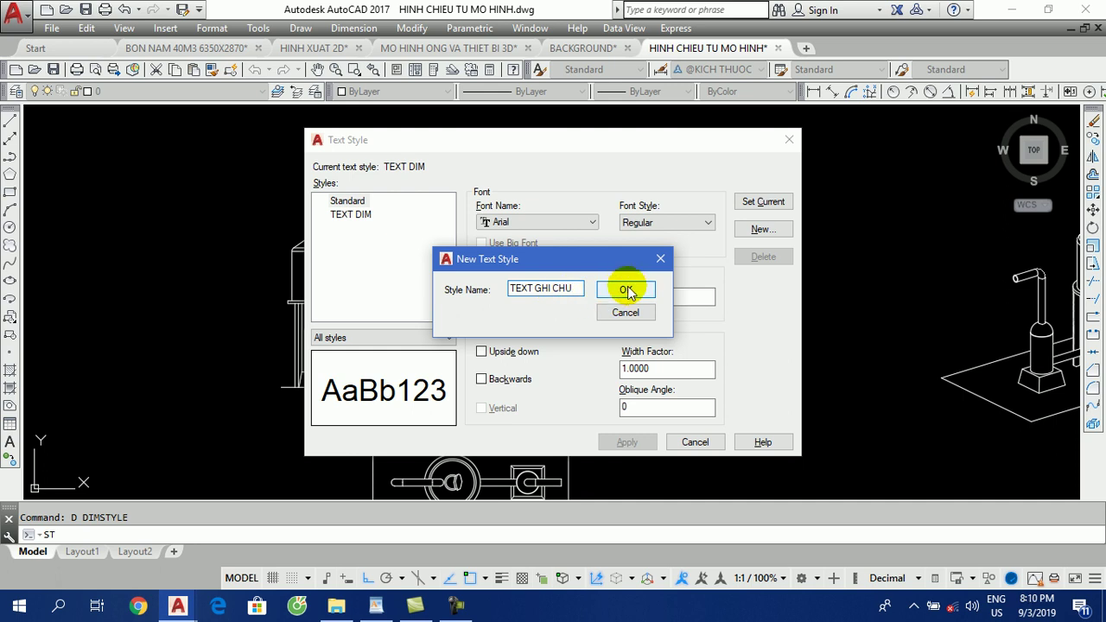
click(625, 289)
Make TEXT GHI CHU annotative with 2.5 paper height and 0.7 width, and set it current
drag(667, 296, 627, 297)
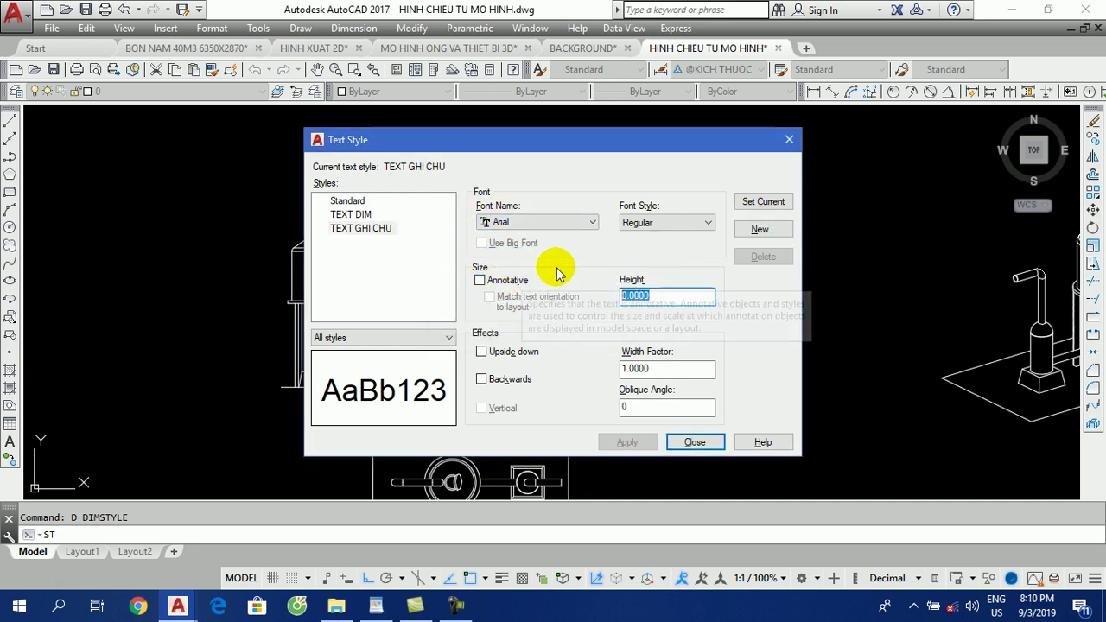
click(480, 279)
text(2.5)
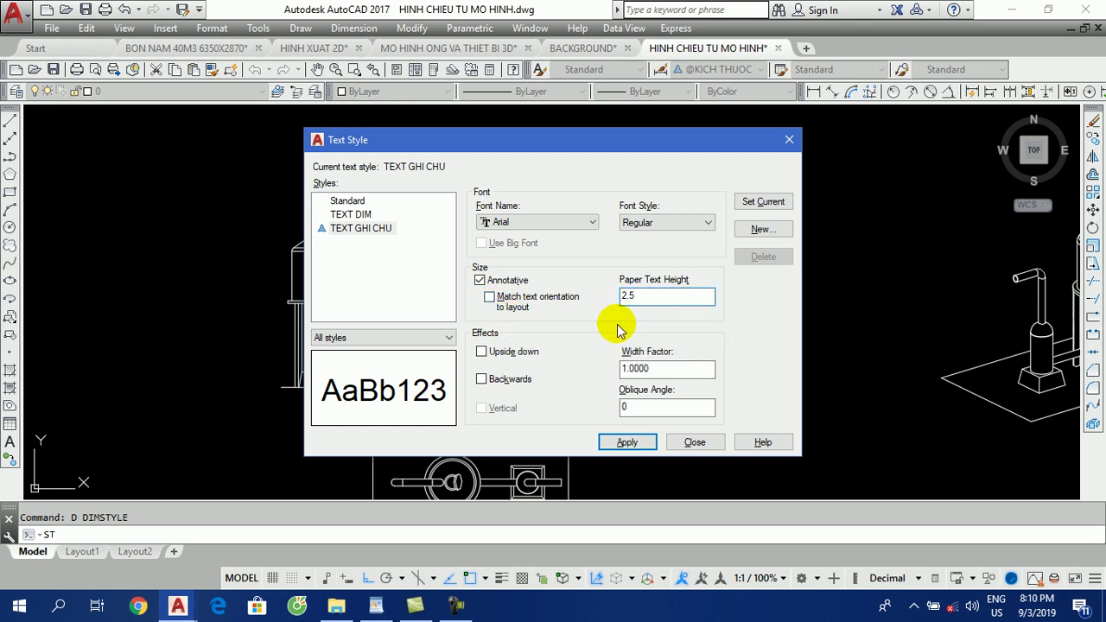
click(654, 369)
text(0.)
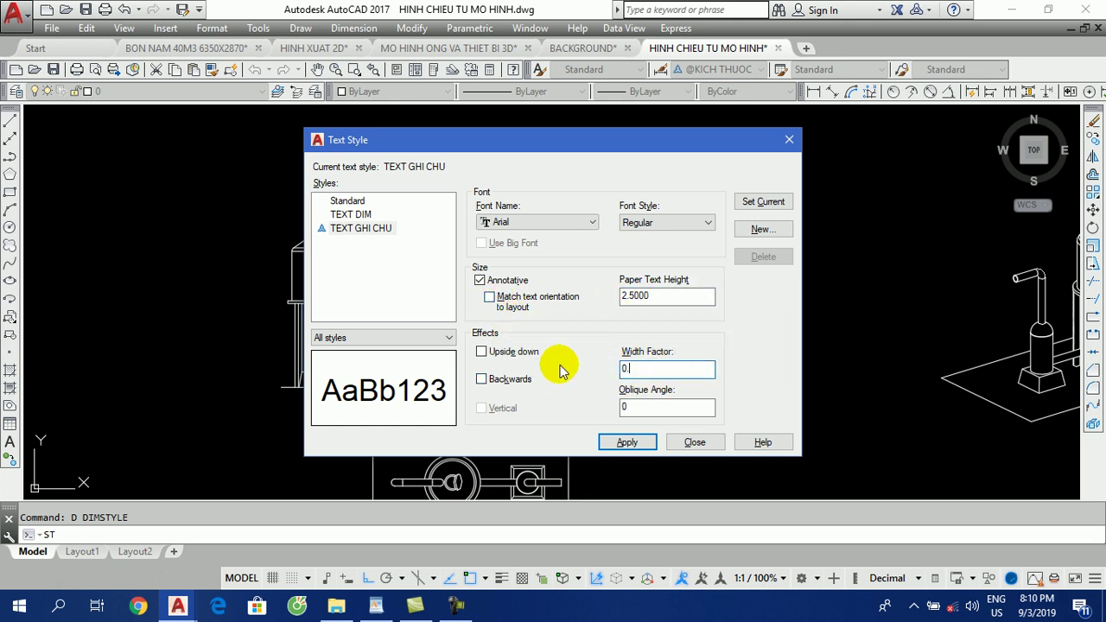
text(7)
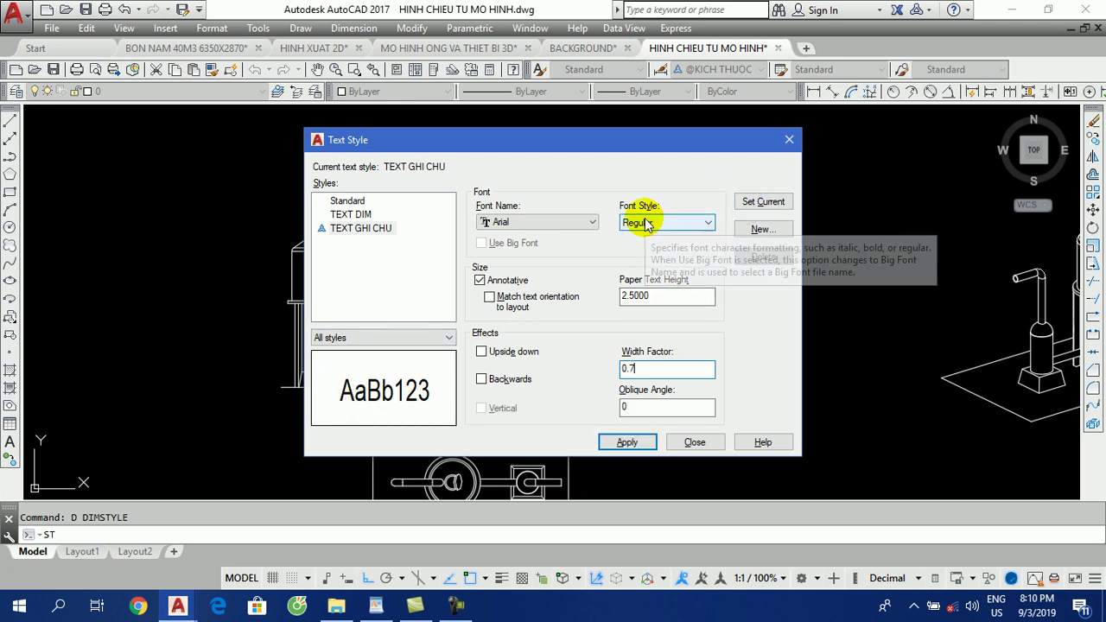
click(760, 204)
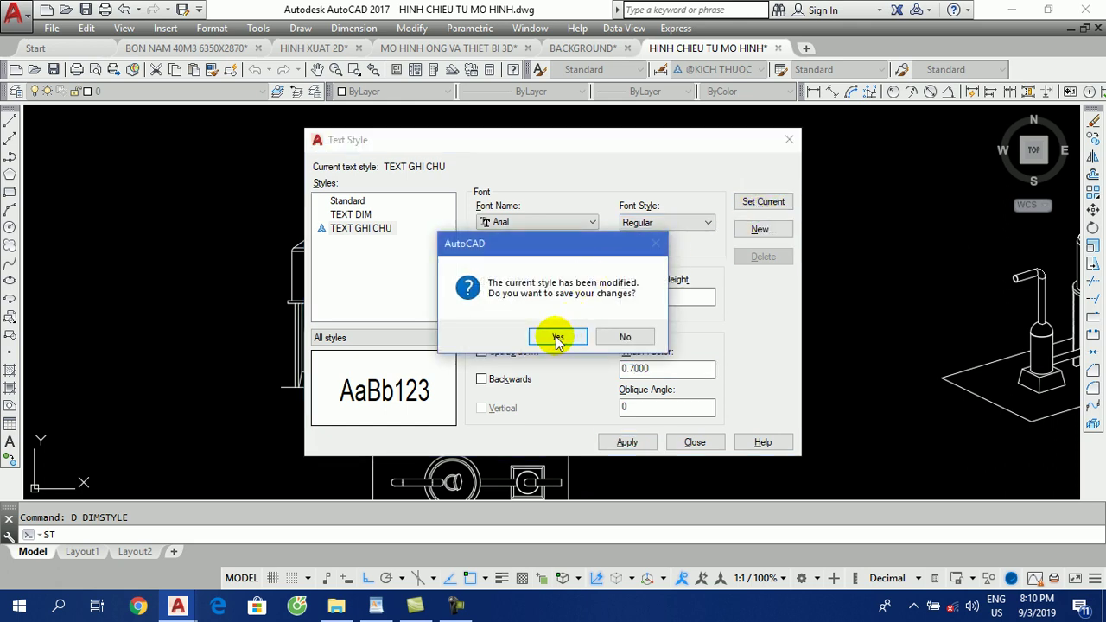
click(558, 336)
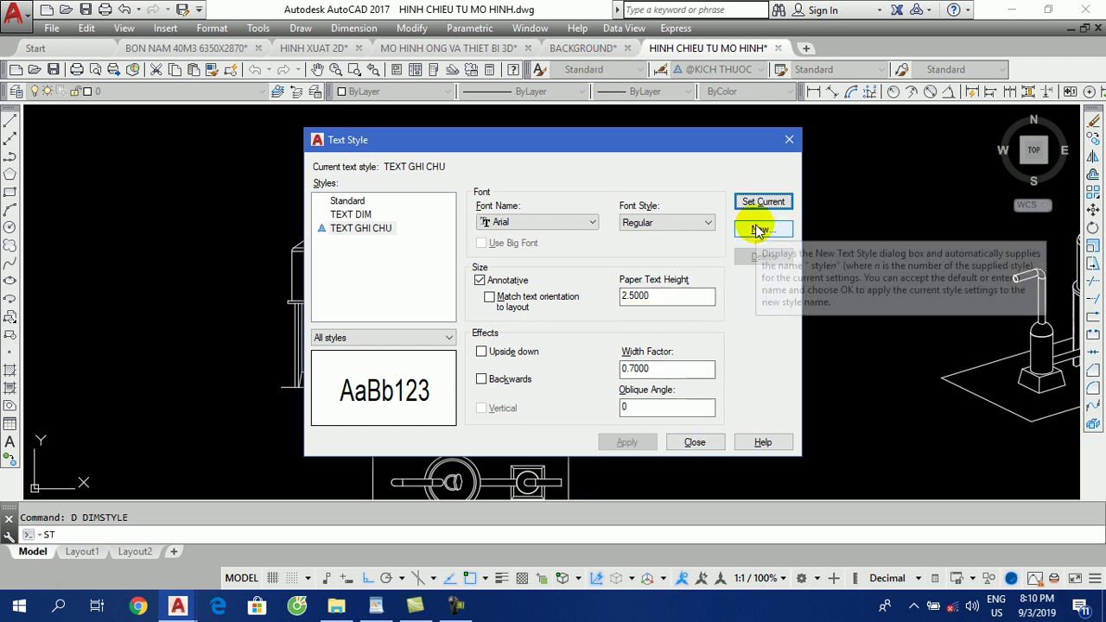
click(366, 231)
Create text style TEXT TIEU DE with a 3.5 paper text height and apply it
click(750, 229)
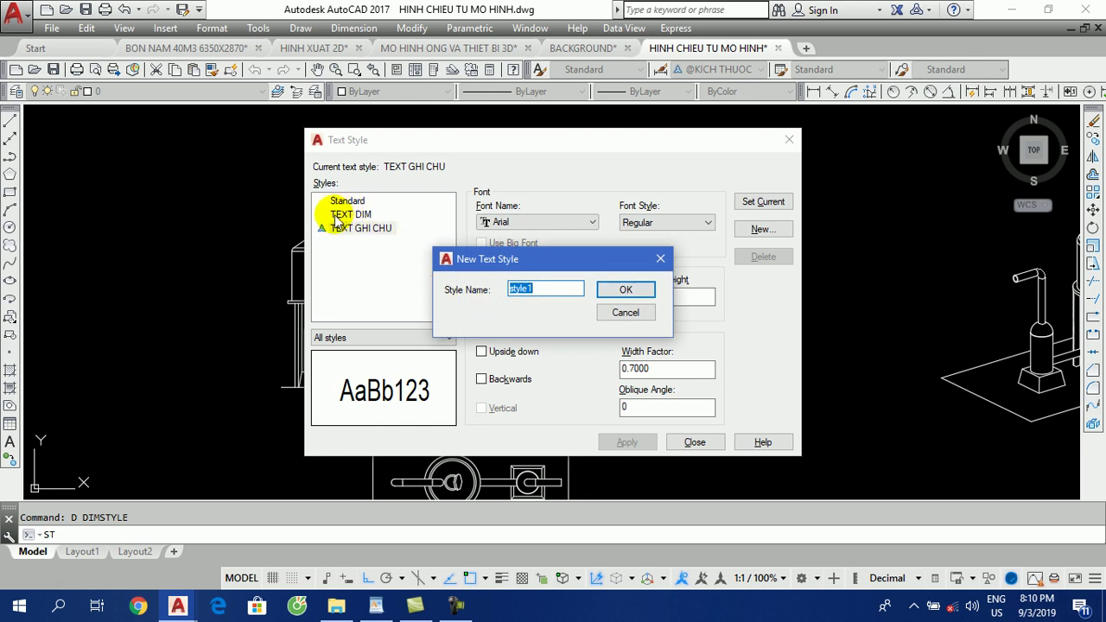
text(TEXT TIEU DE)
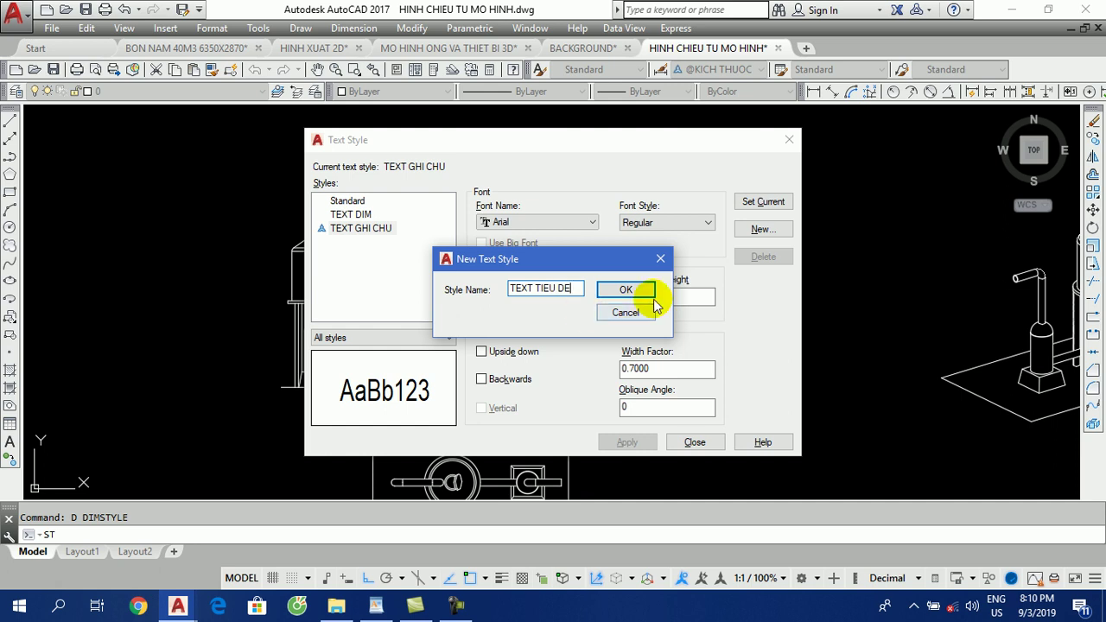
click(626, 289)
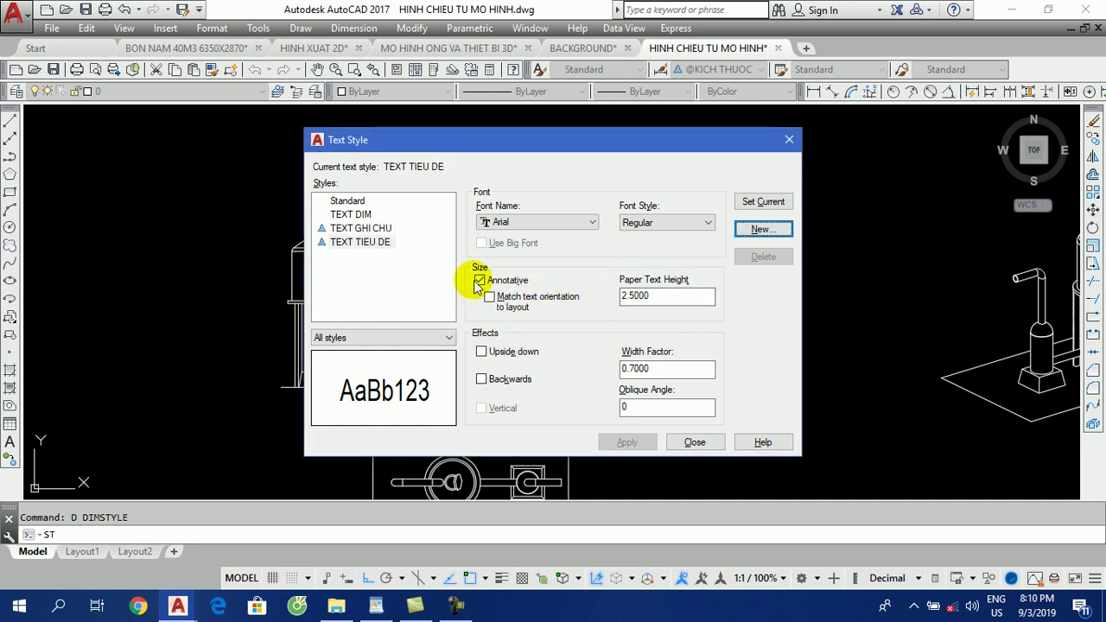
double_click(647, 295)
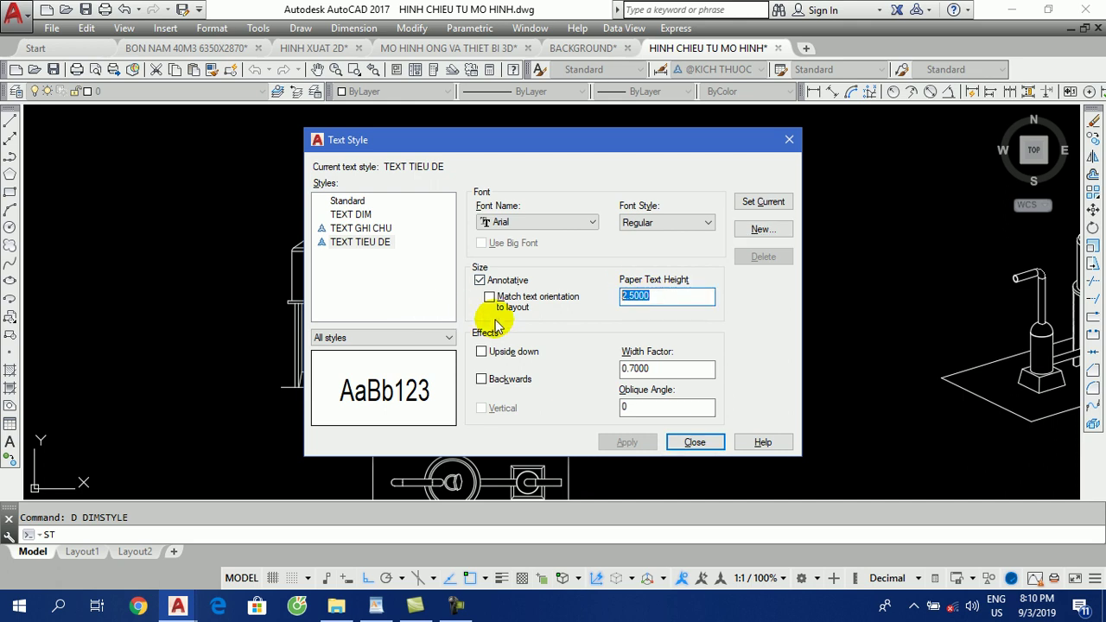
text(3.5)
key(Tab)
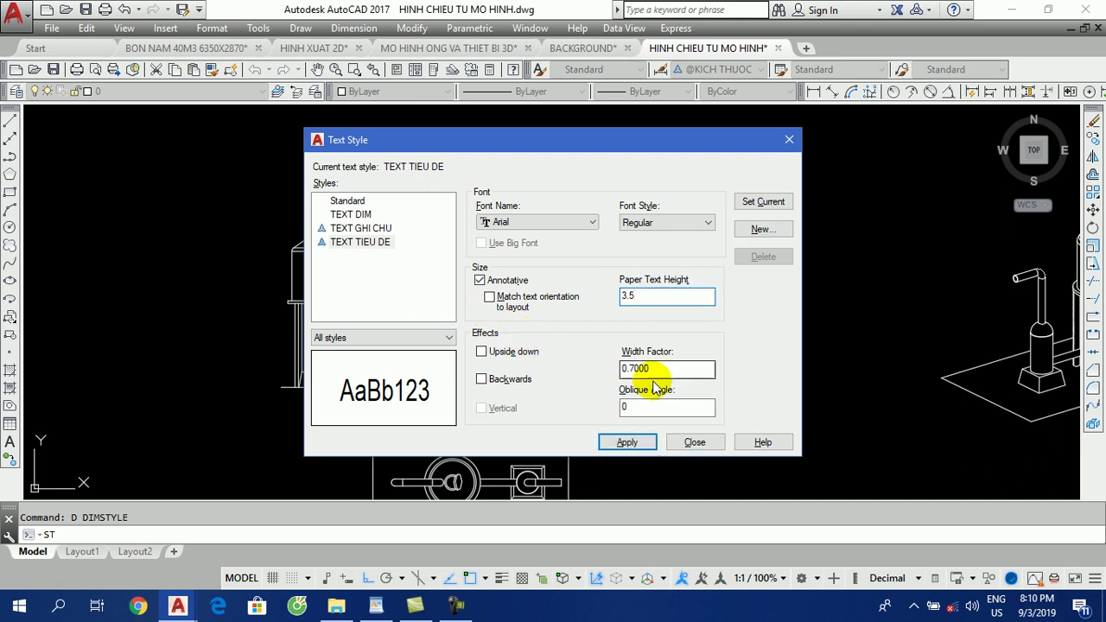
click(627, 442)
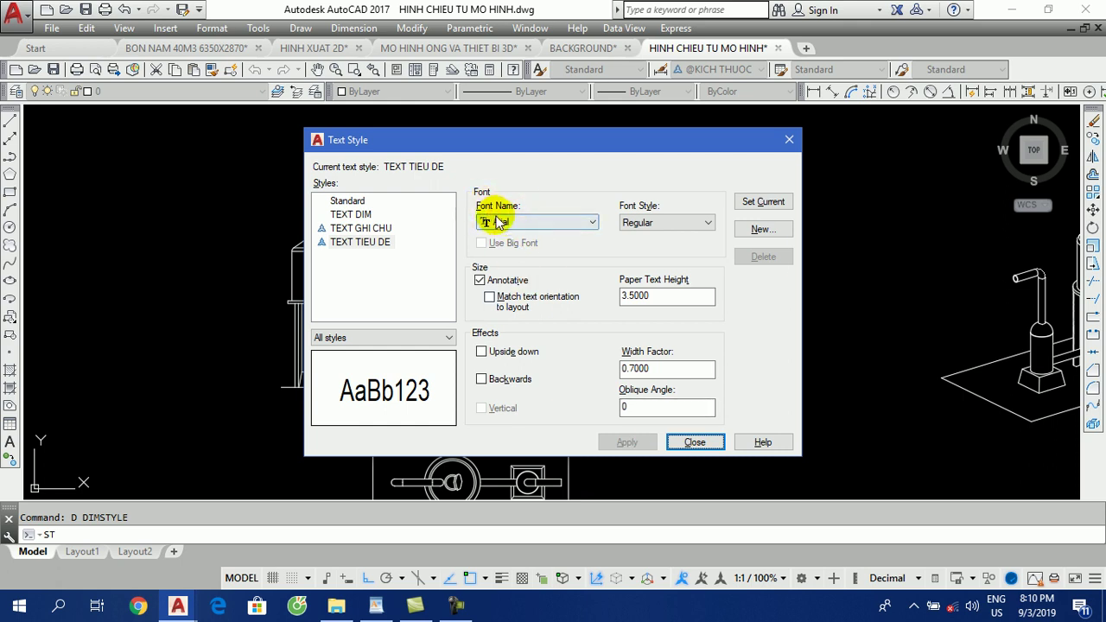
click(696, 442)
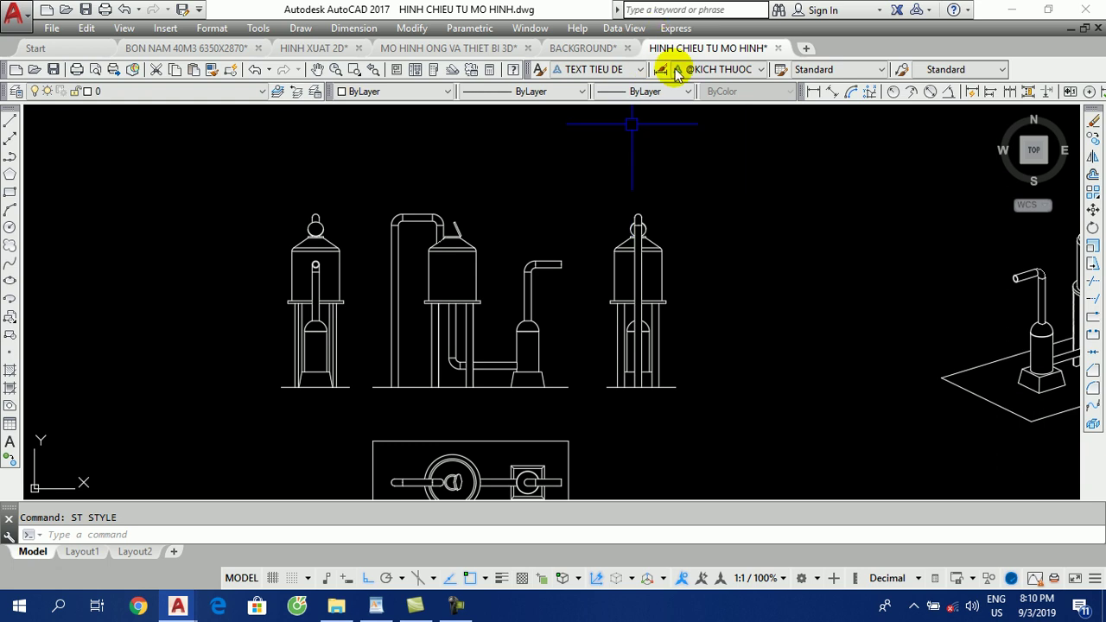
Pan and zoom to frame the elevation views, cancelling an accidental plan-view selection
scroll(400, 230, down, 3)
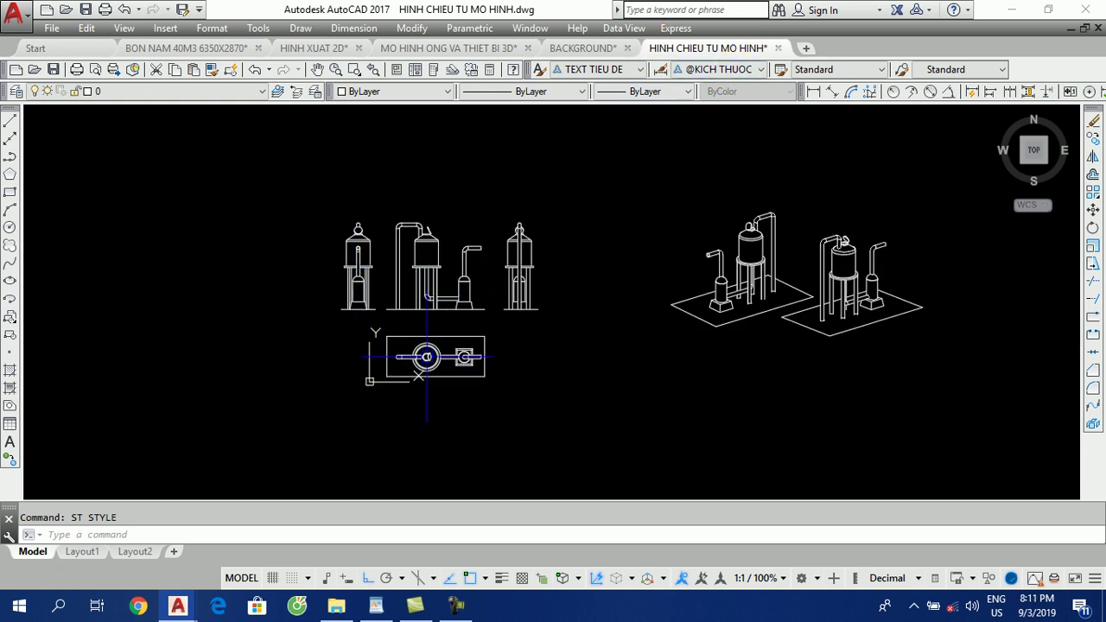
scroll(425, 357, up, 3)
middle_drag(406, 153, 370, 222)
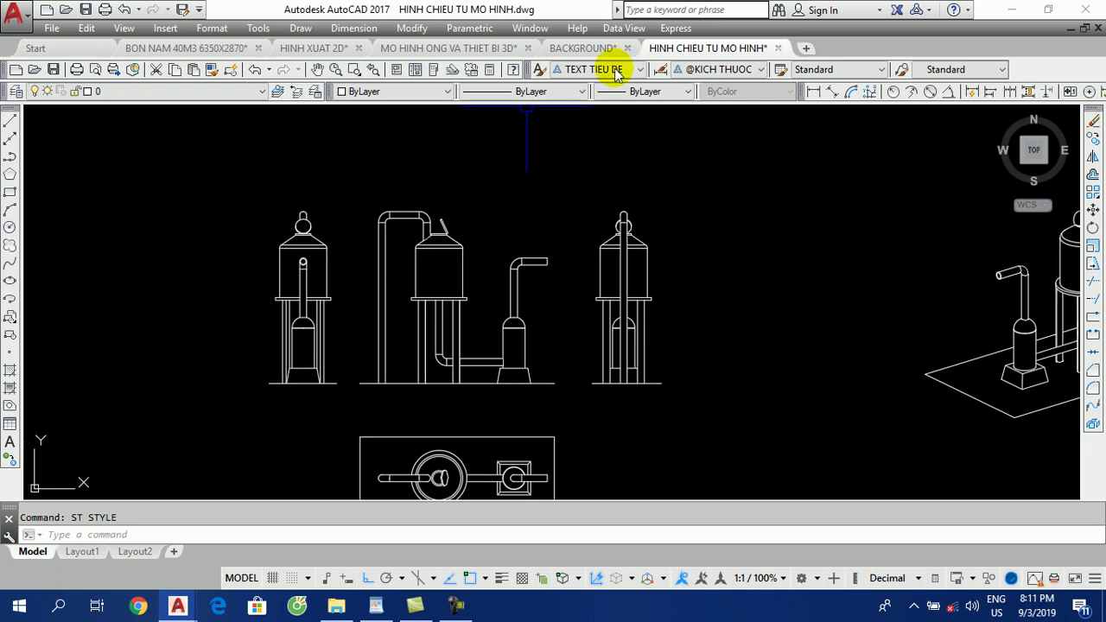
middle_drag(348, 385, 365, 311)
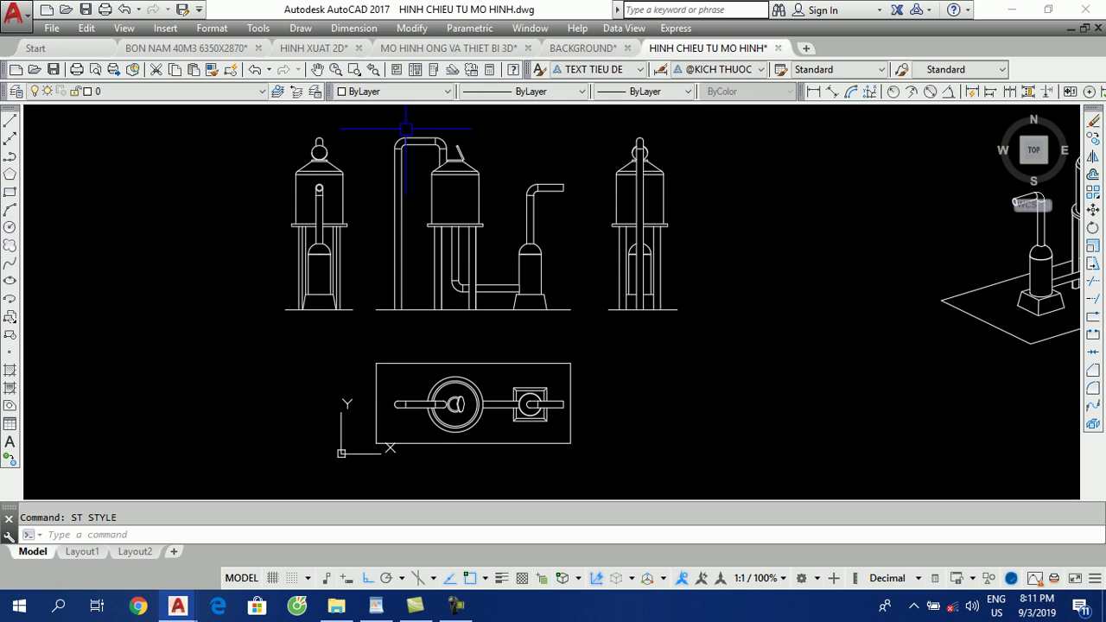
click(340, 350)
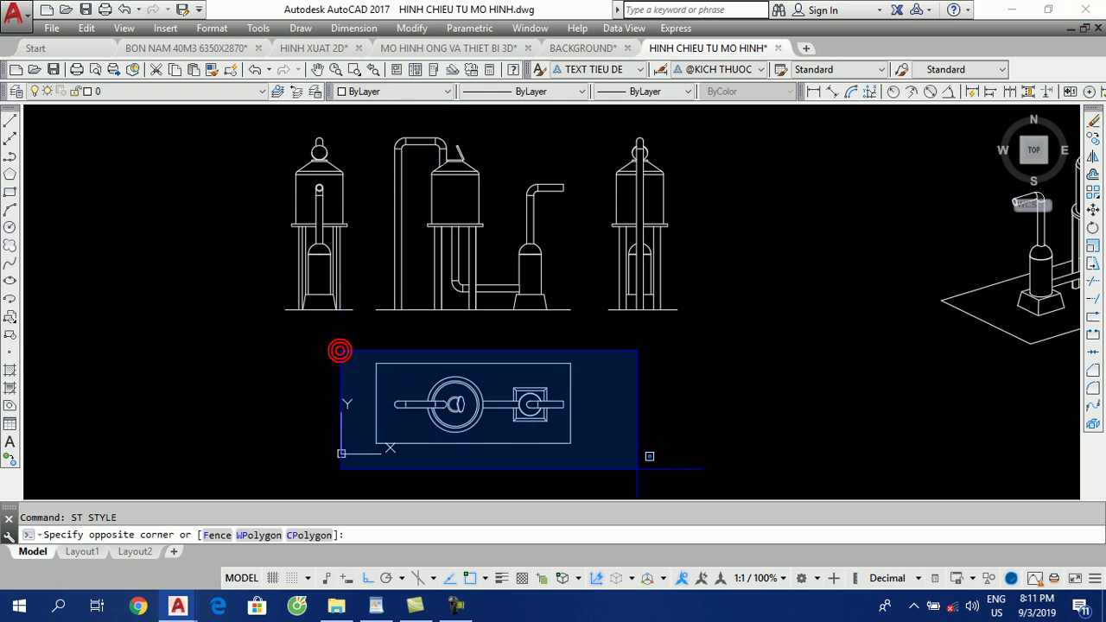
click(647, 452)
key(Escape)
middle_drag(421, 316, 426, 419)
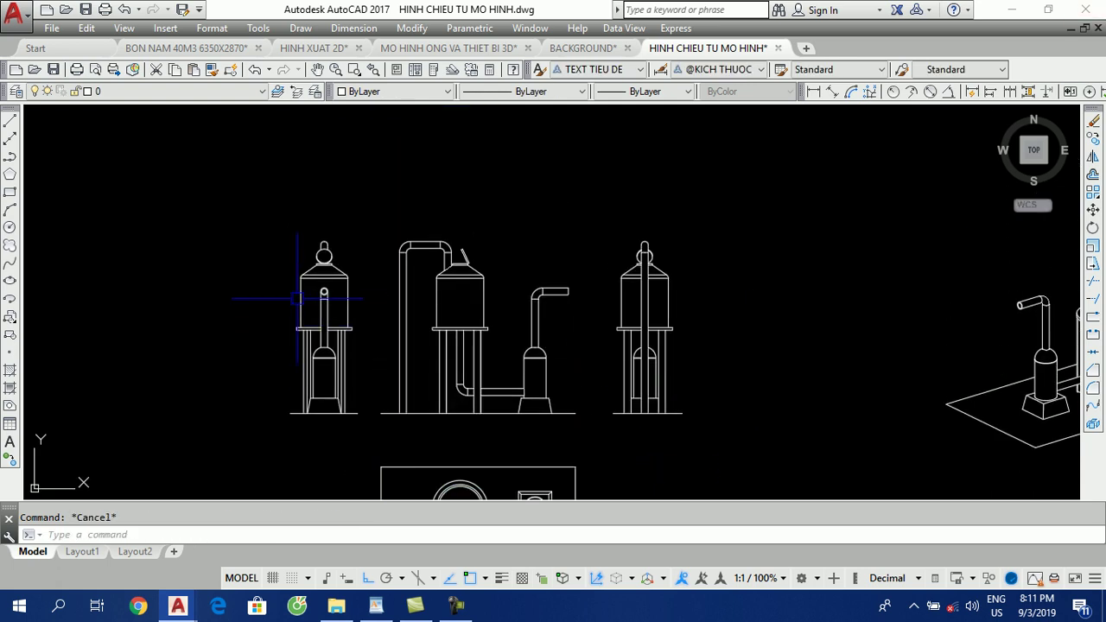
scroll(498, 280, down, 3)
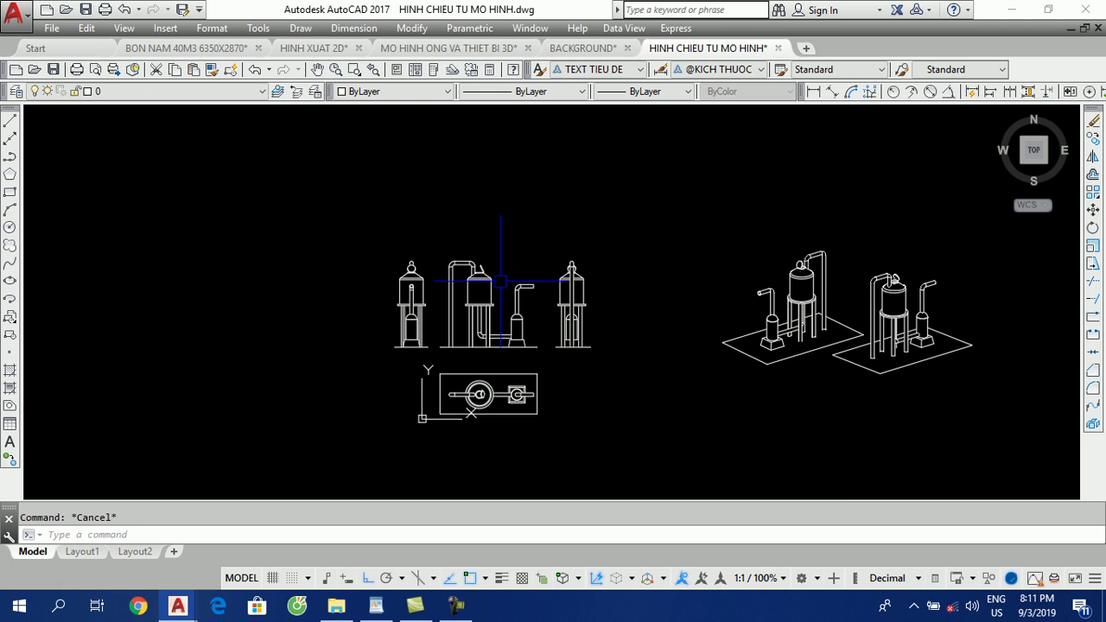
Window-select the three elevation views and move them slightly upward
click(346, 227)
click(649, 354)
text(m)
key(Return)
click(679, 328)
click(677, 310)
scroll(411, 301, up, 3)
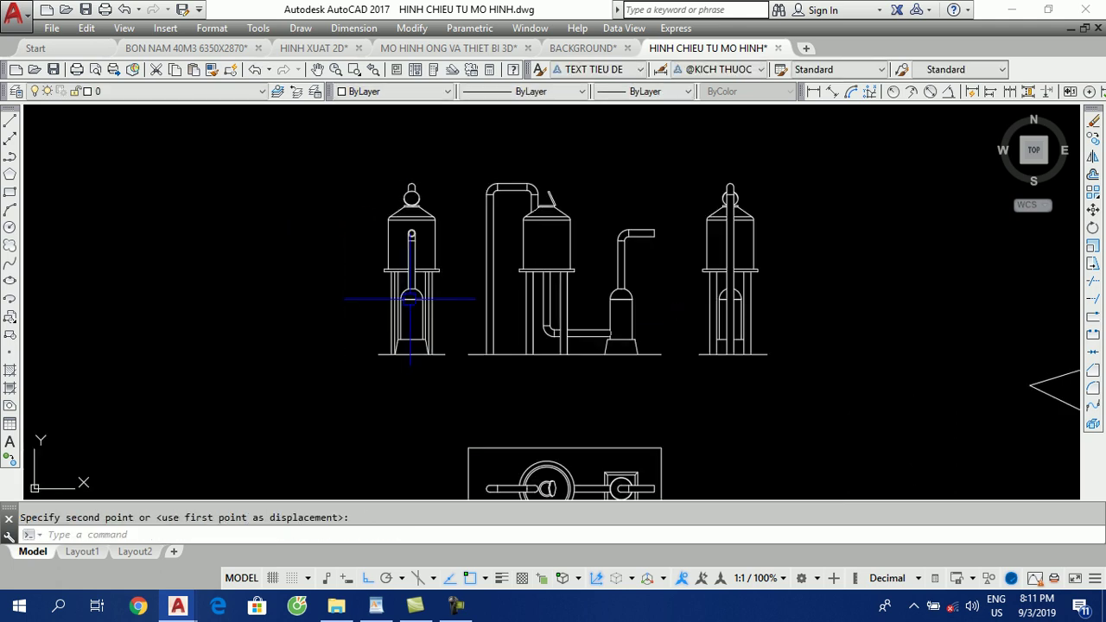
scroll(444, 318, down, 3)
scroll(480, 359, up, 3)
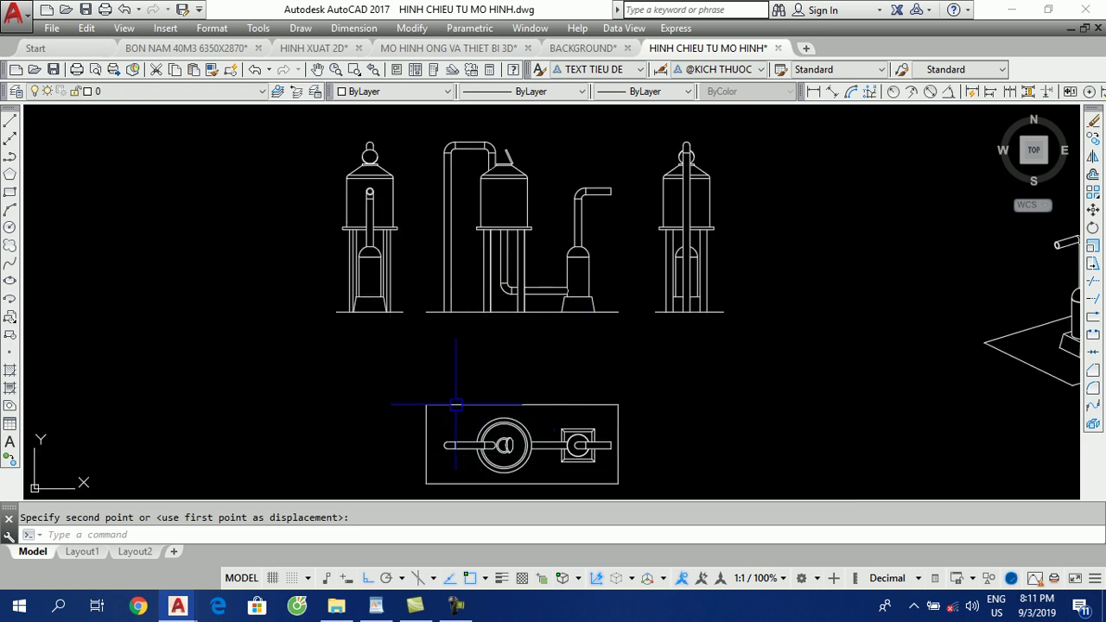
scroll(476, 365, down, 3)
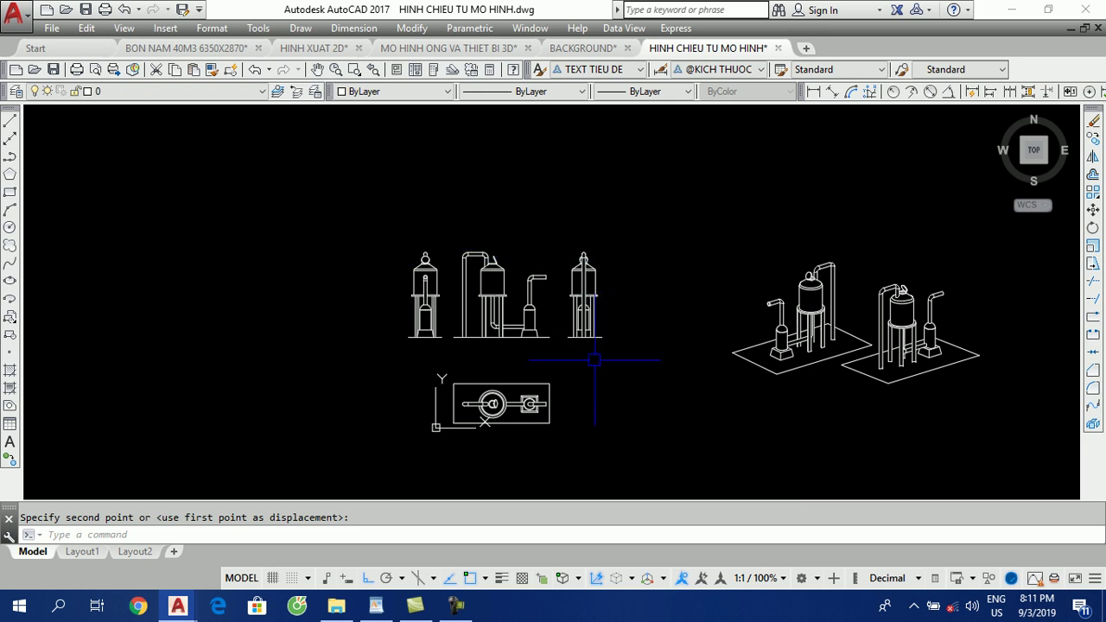
Start opening a drawing and browse the desktop folders for the drawing folder
click(65, 10)
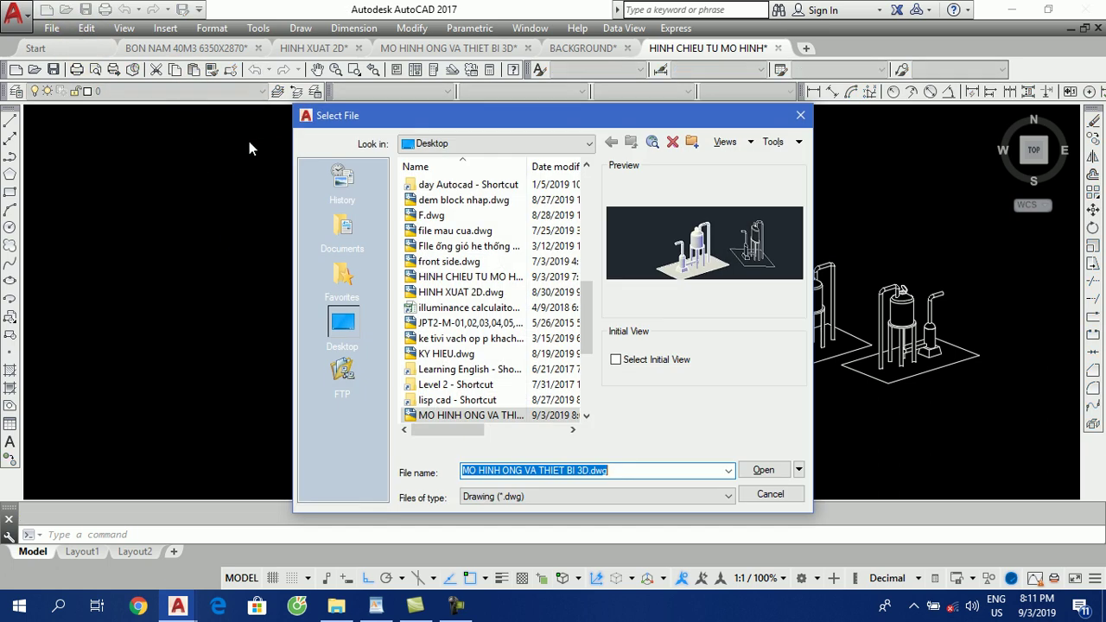
click(445, 369)
scroll(458, 285, down, 2)
scroll(458, 283, up, 2)
double_click(449, 181)
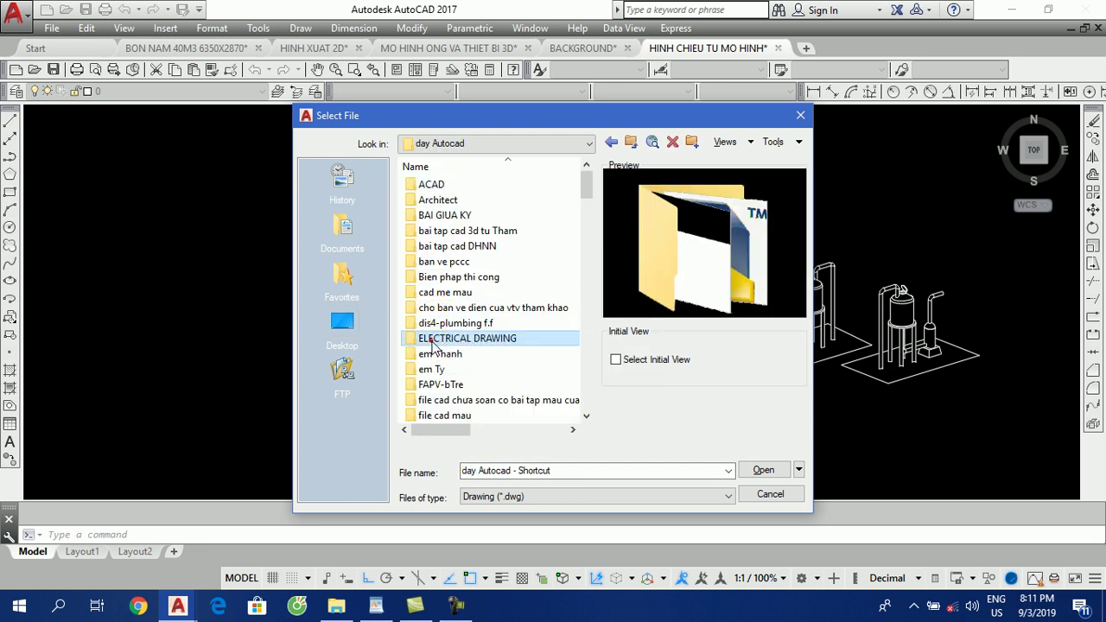
scroll(437, 292, down, 2)
scroll(441, 345, up, 1)
click(428, 323)
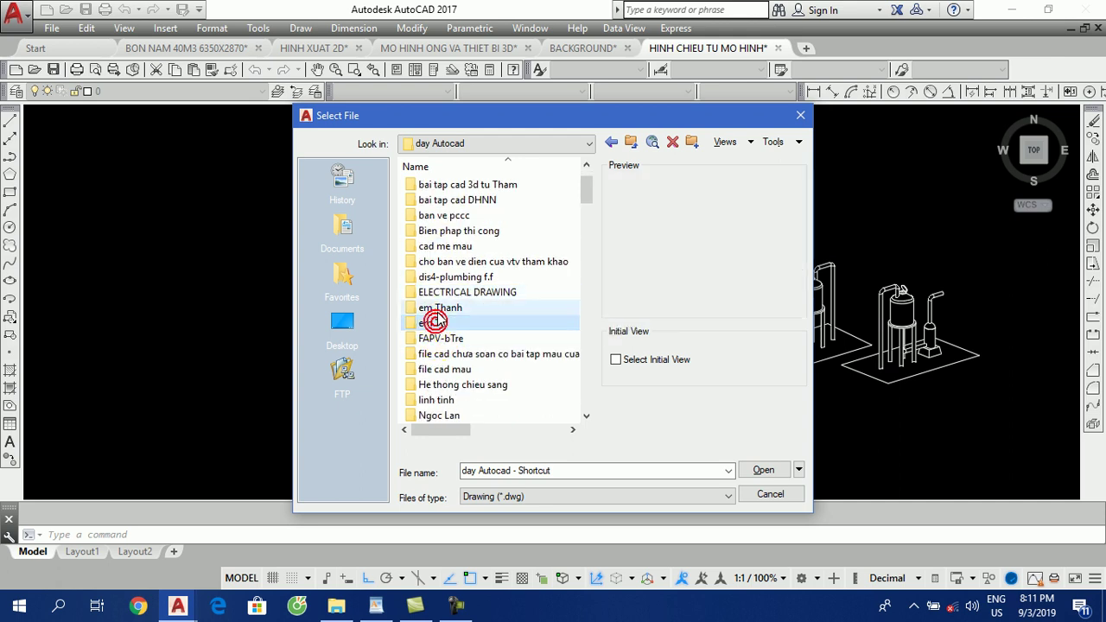
scroll(451, 353, down, 1)
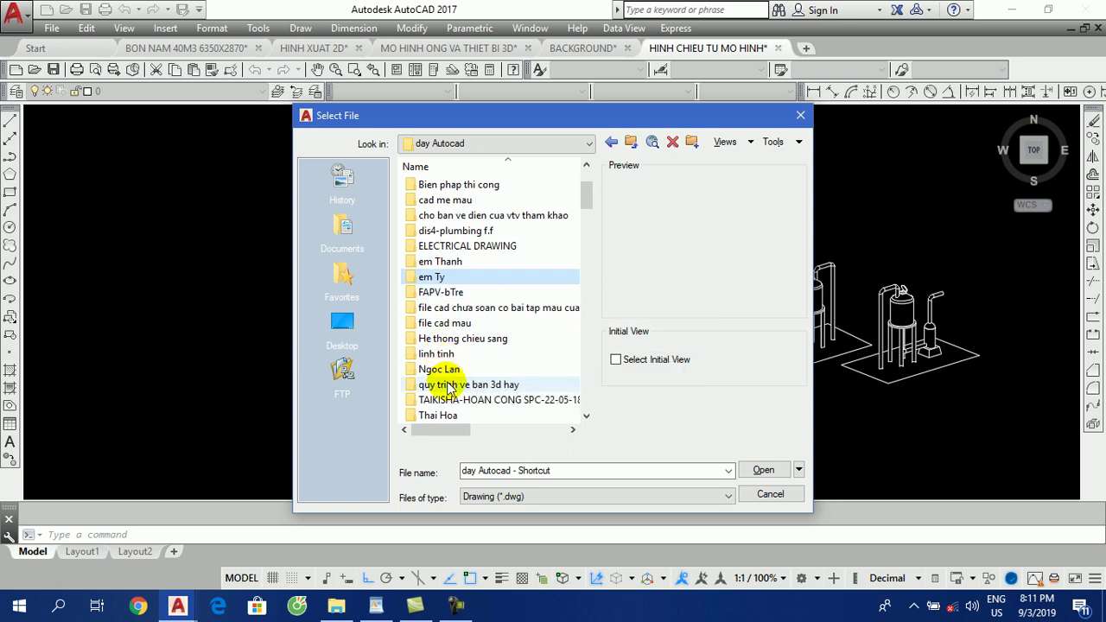
click(448, 385)
scroll(428, 324, down, 2)
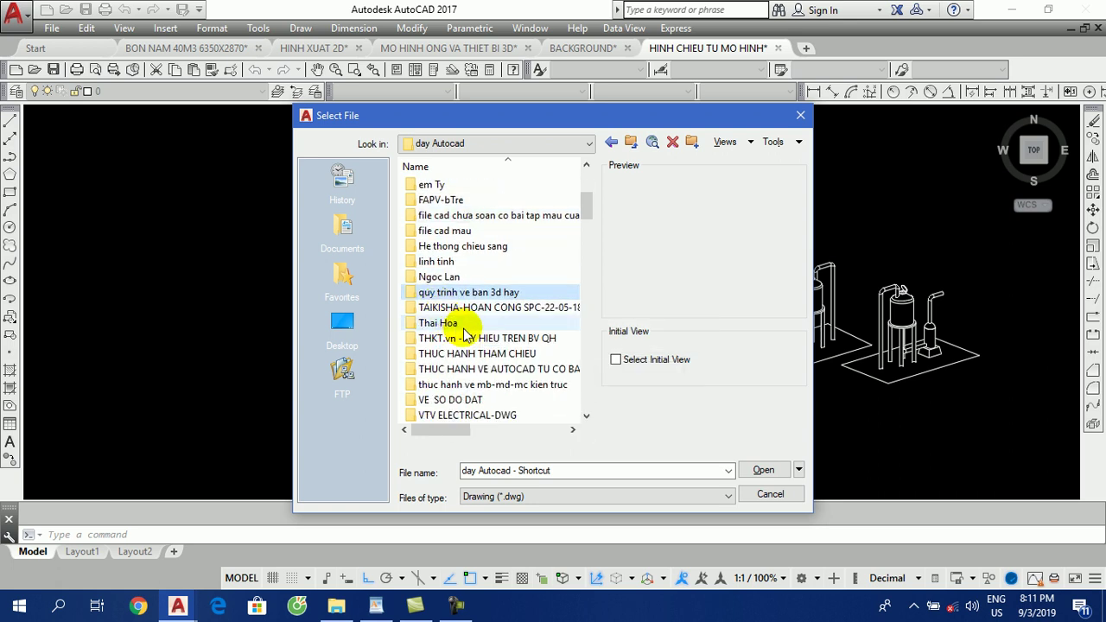
scroll(467, 355, down, 2)
Enter the Day ve Autocad folder and open khung mau.dwg
click(450, 294)
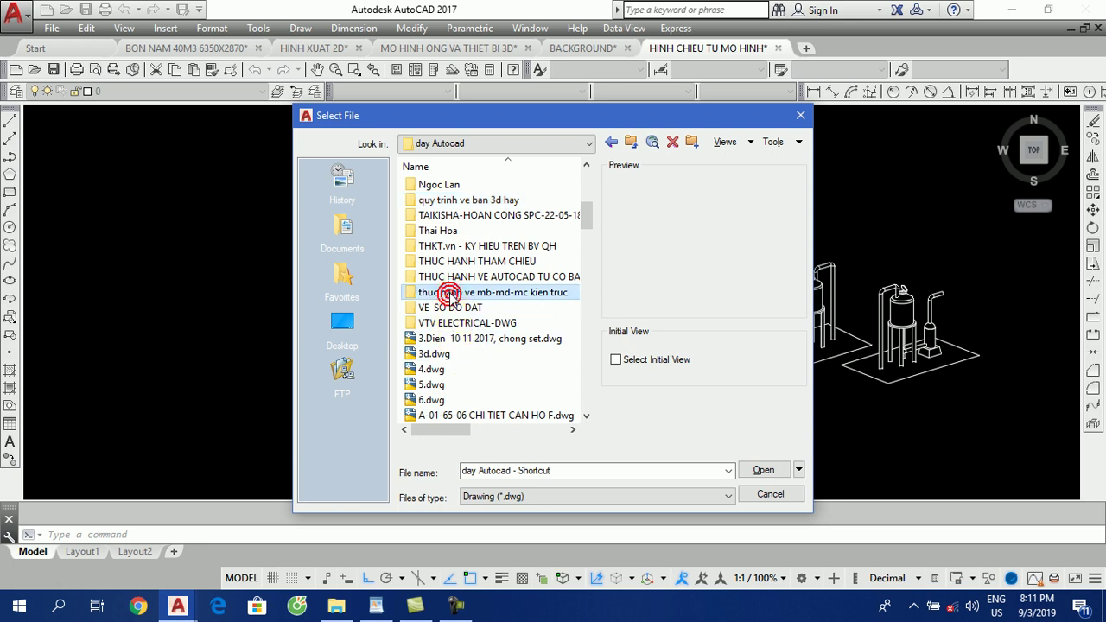
key(d)
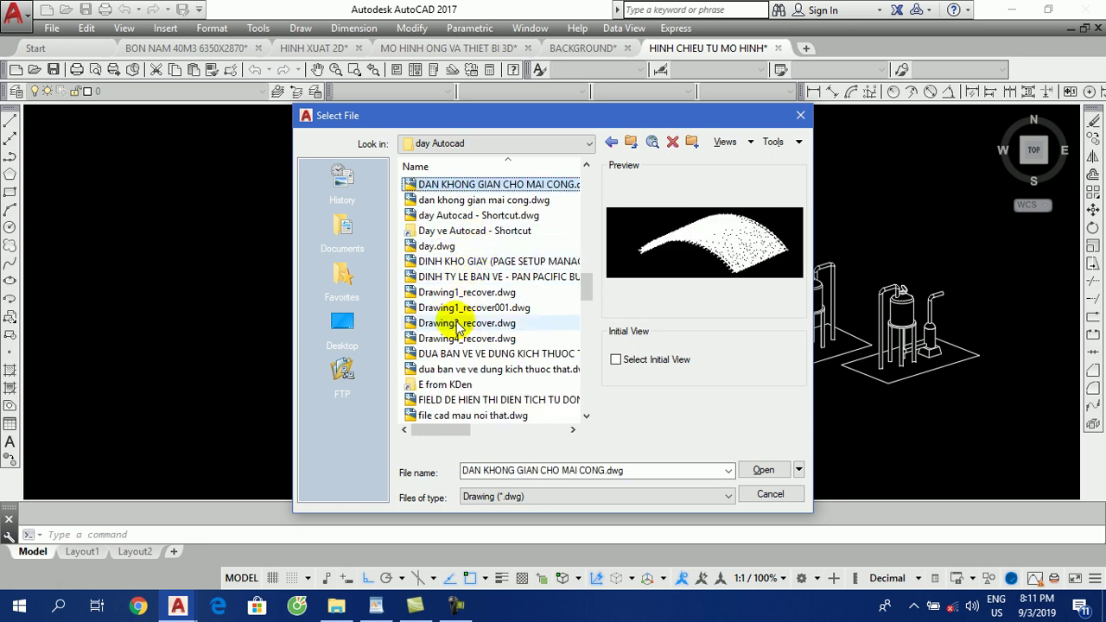
double_click(458, 230)
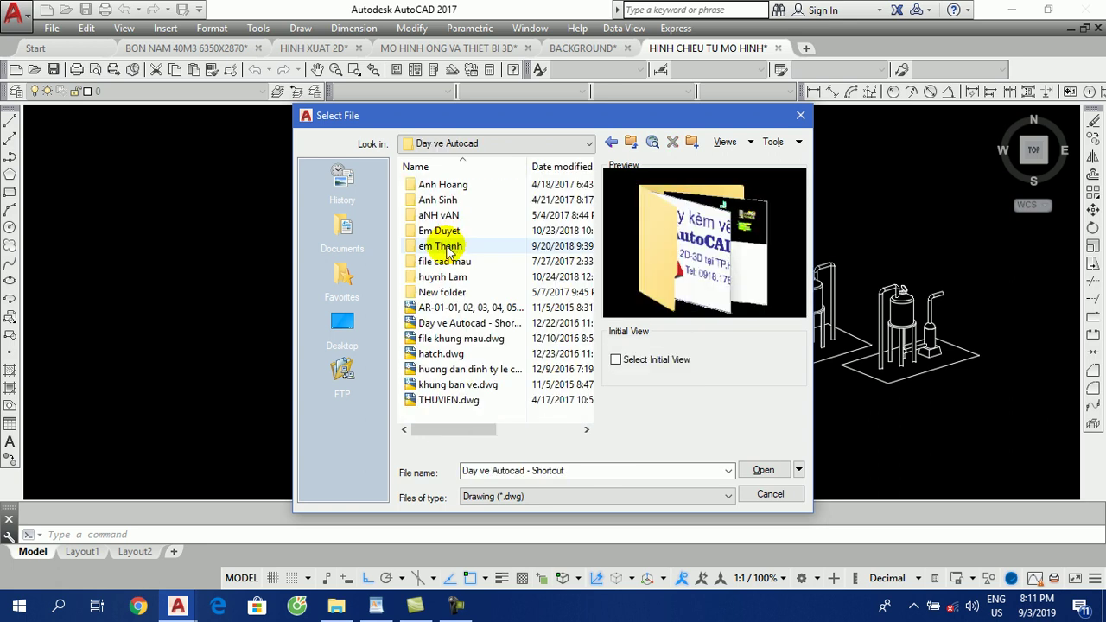
click(440, 355)
click(448, 337)
double_click(457, 339)
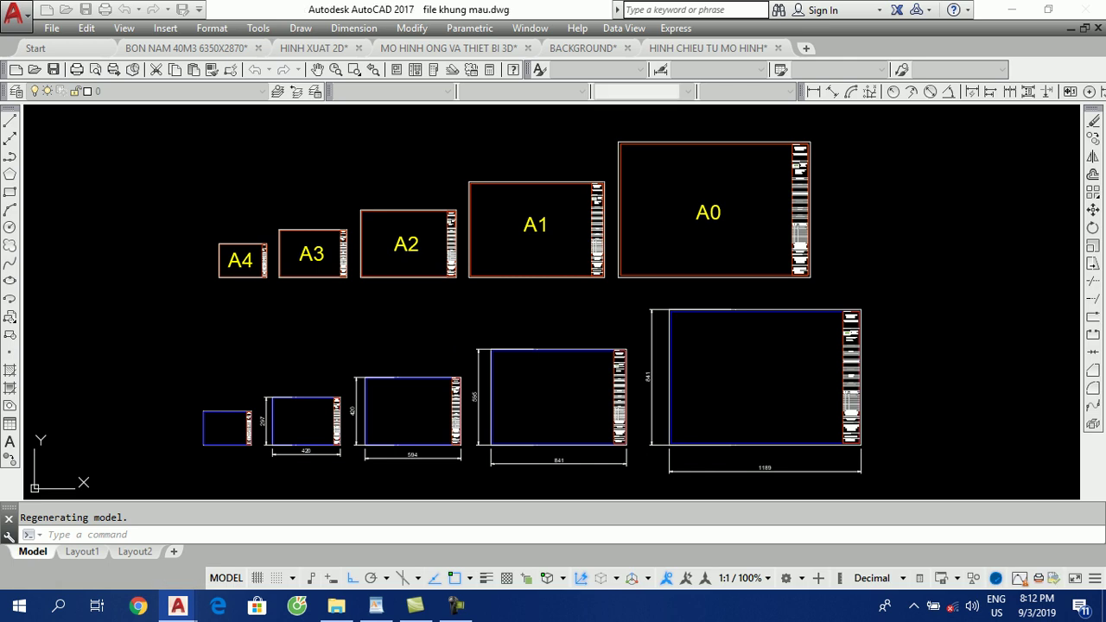
Crossing-select and copy the A3 frame with title block, then return to HINH CHIEU TU MO HINH
scroll(336, 237, up, 3)
scroll(350, 242, up, 3)
click(403, 177)
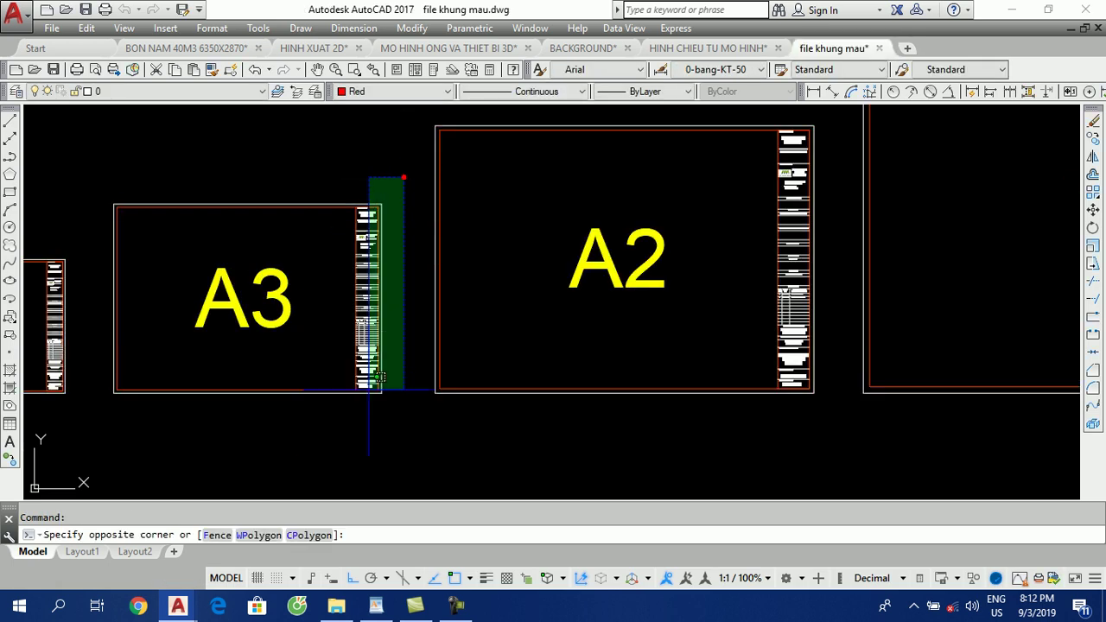
click(349, 443)
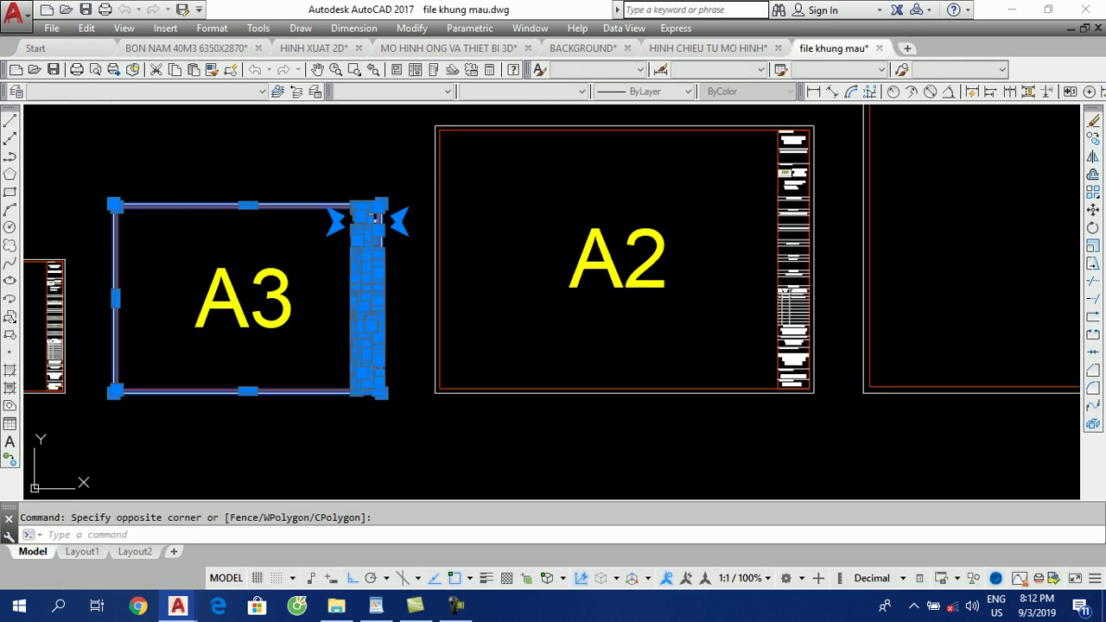
key(ctrl+c)
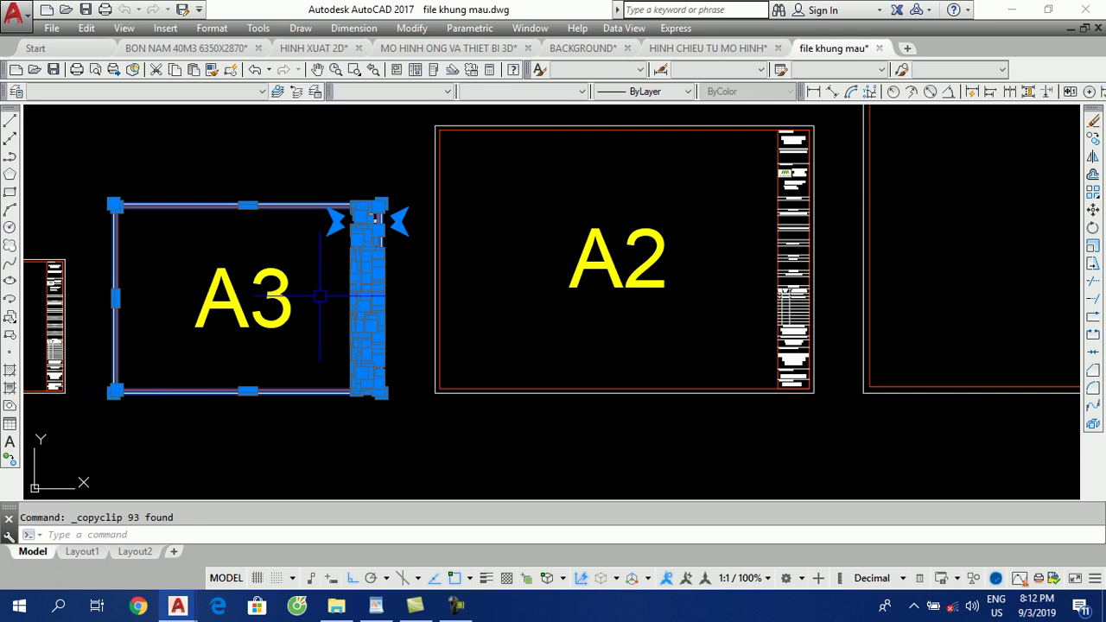
click(688, 50)
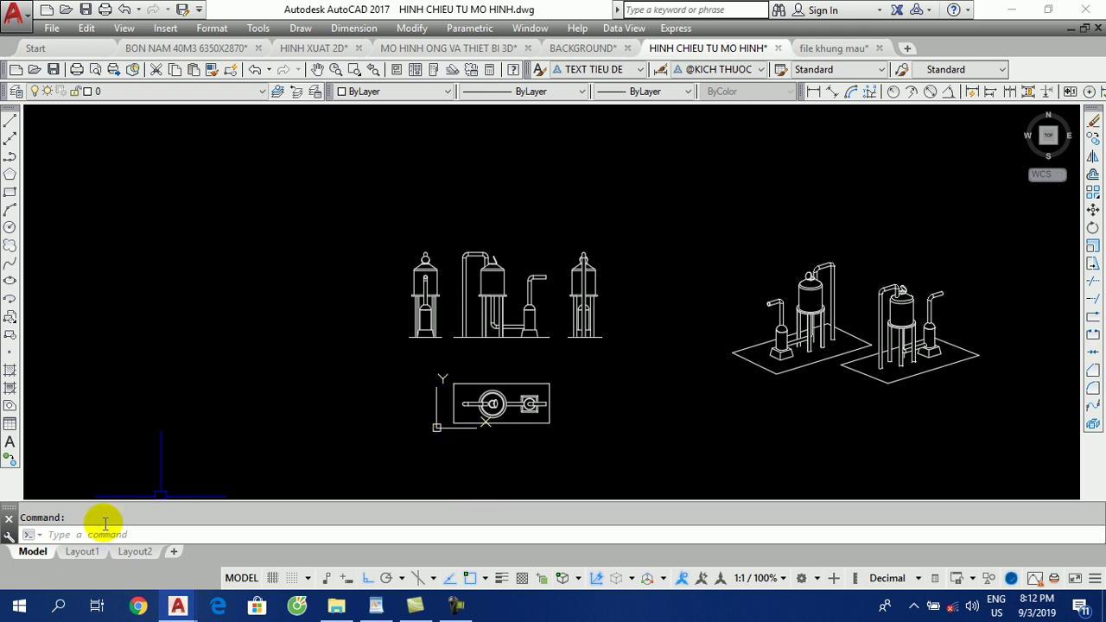
Switch to Layout1 and delete its default viewport
click(80, 553)
click(445, 391)
key(Delete)
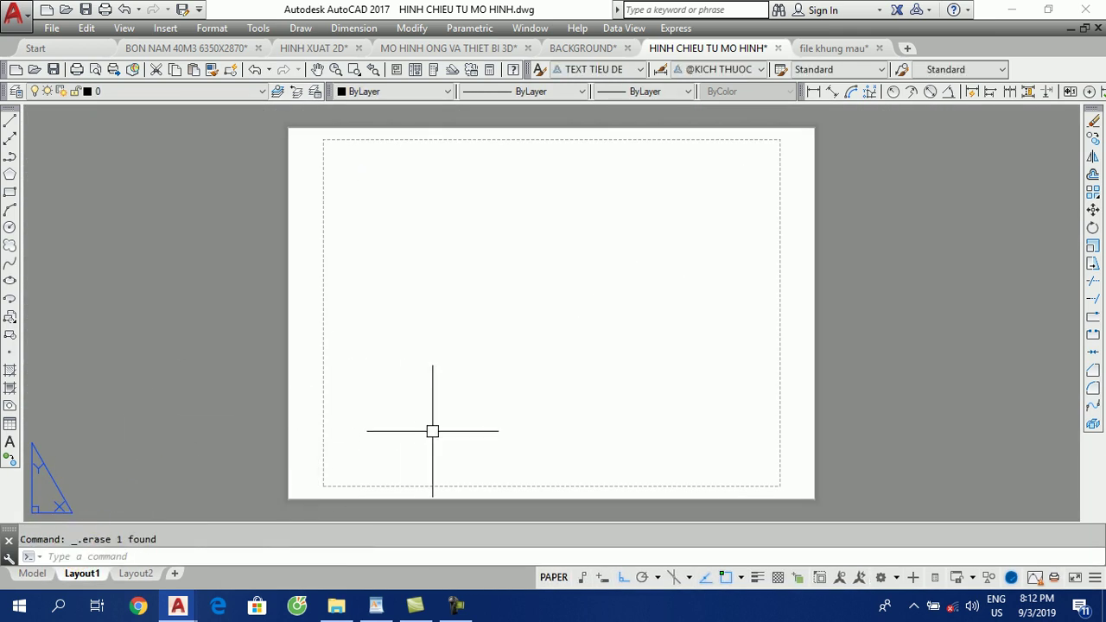
Create a new page setup named A3 using the DWG To PDF plotter
right_click(77, 573)
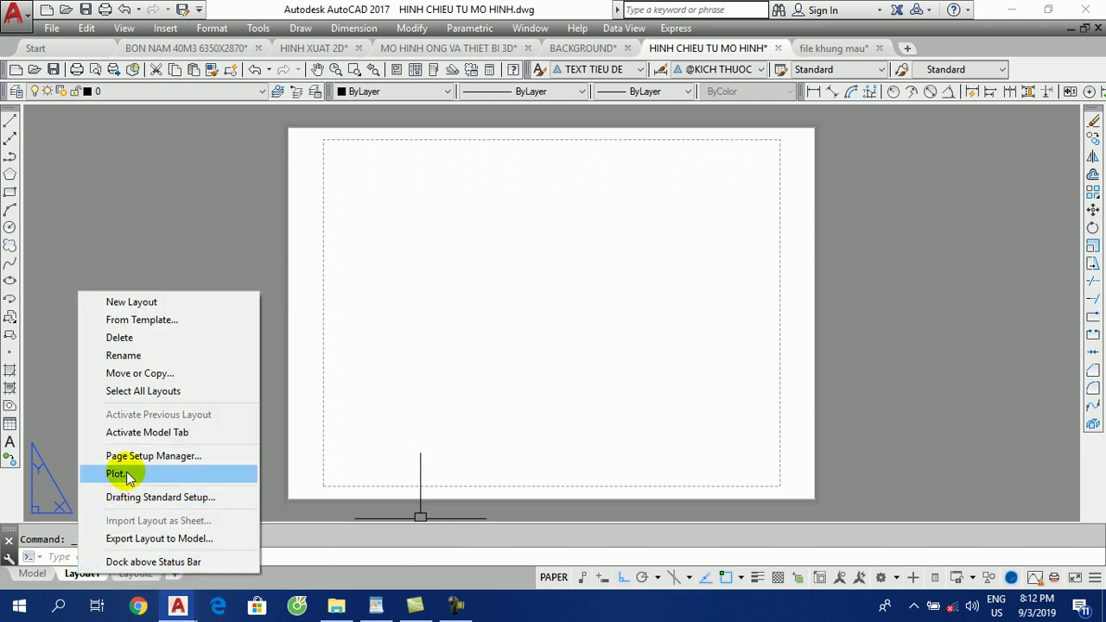
click(134, 456)
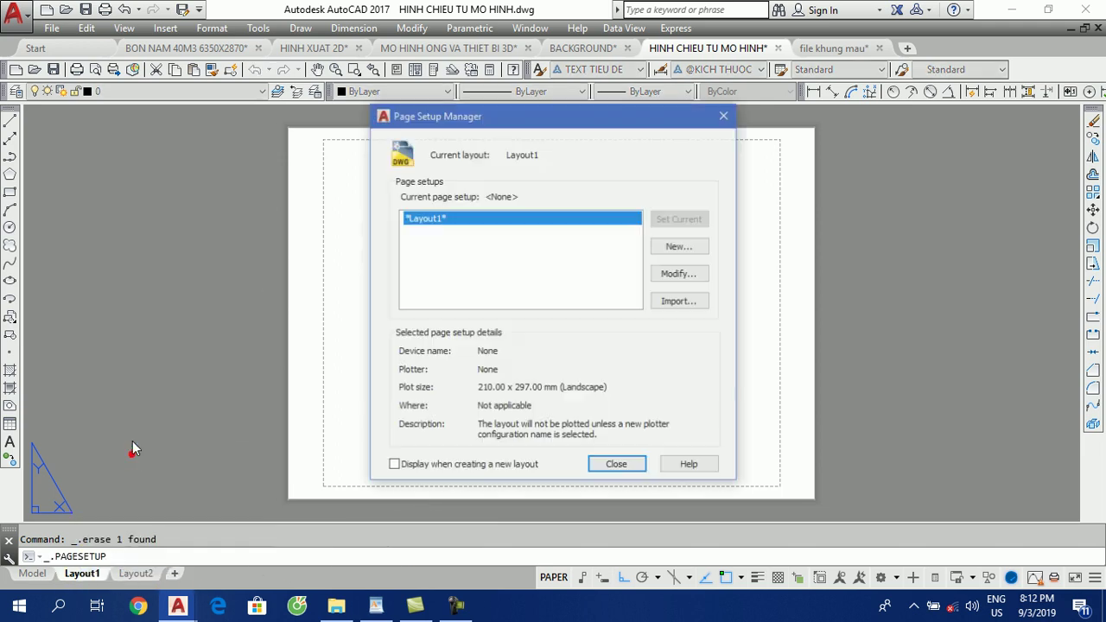
click(680, 248)
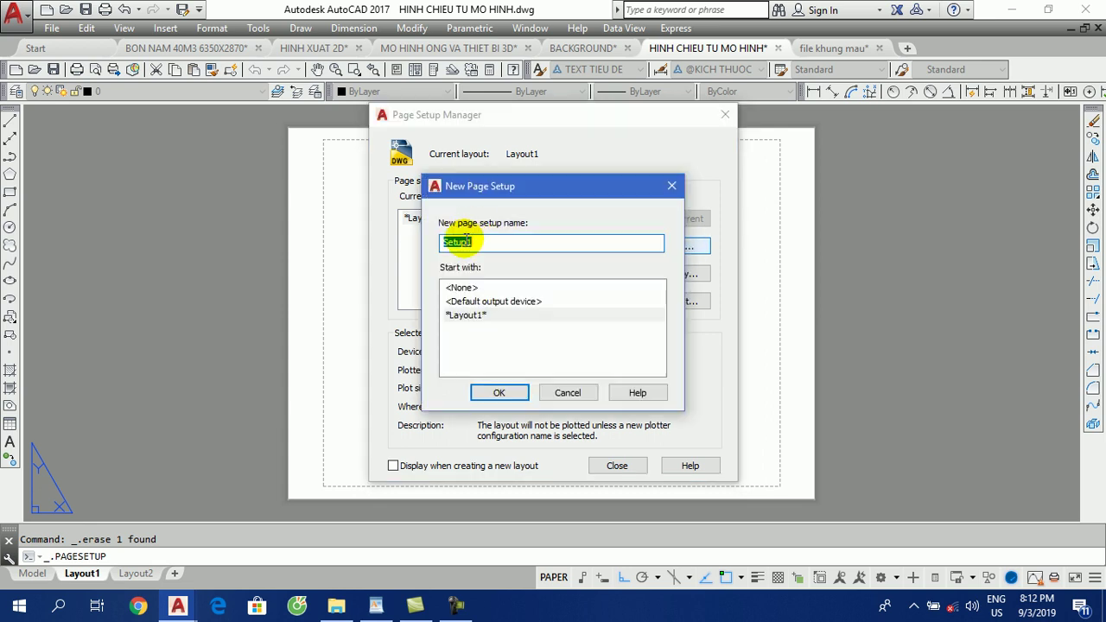
text(A3)
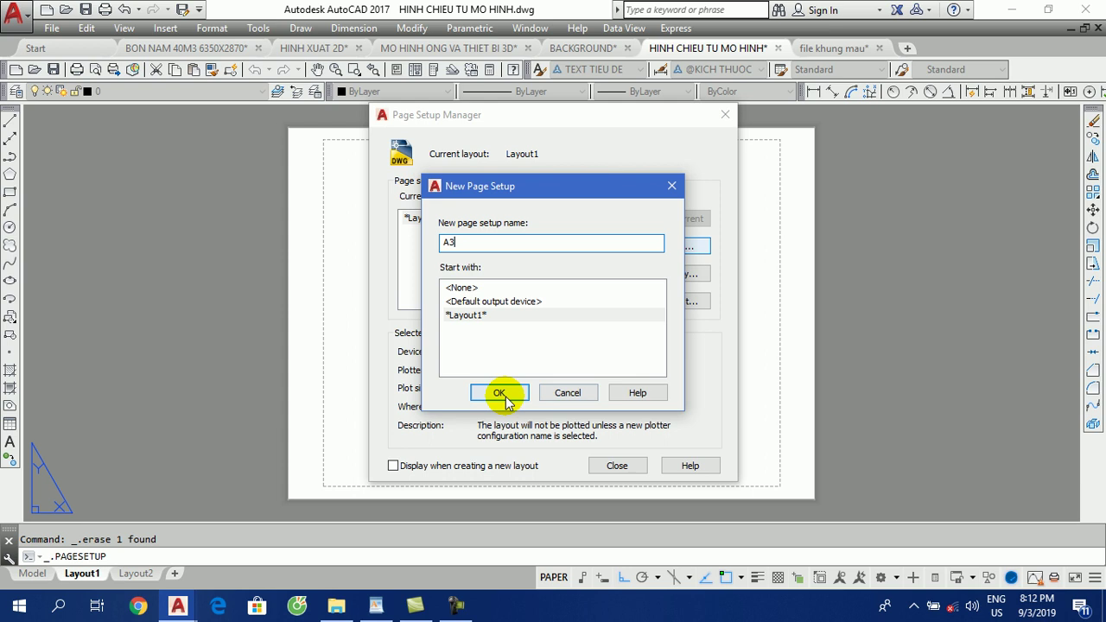
click(499, 393)
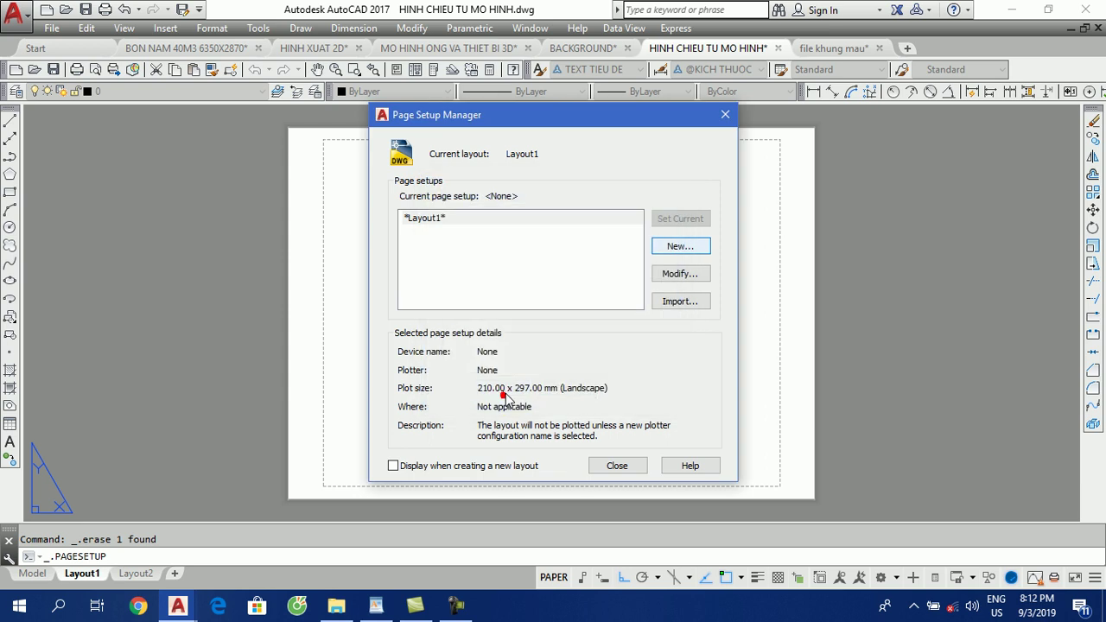
click(380, 182)
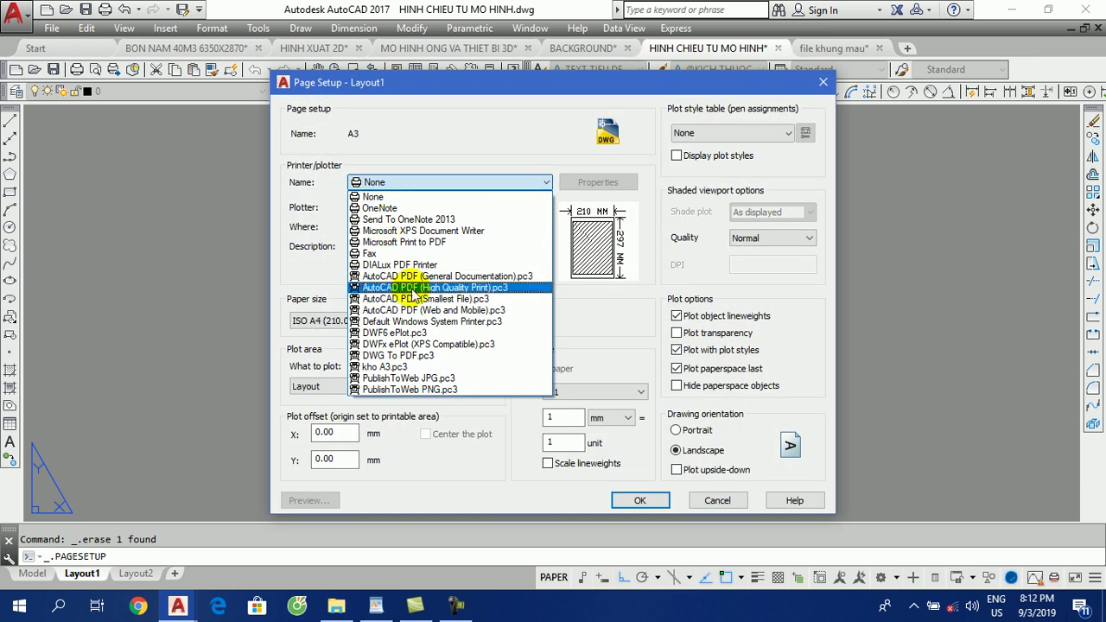
click(432, 355)
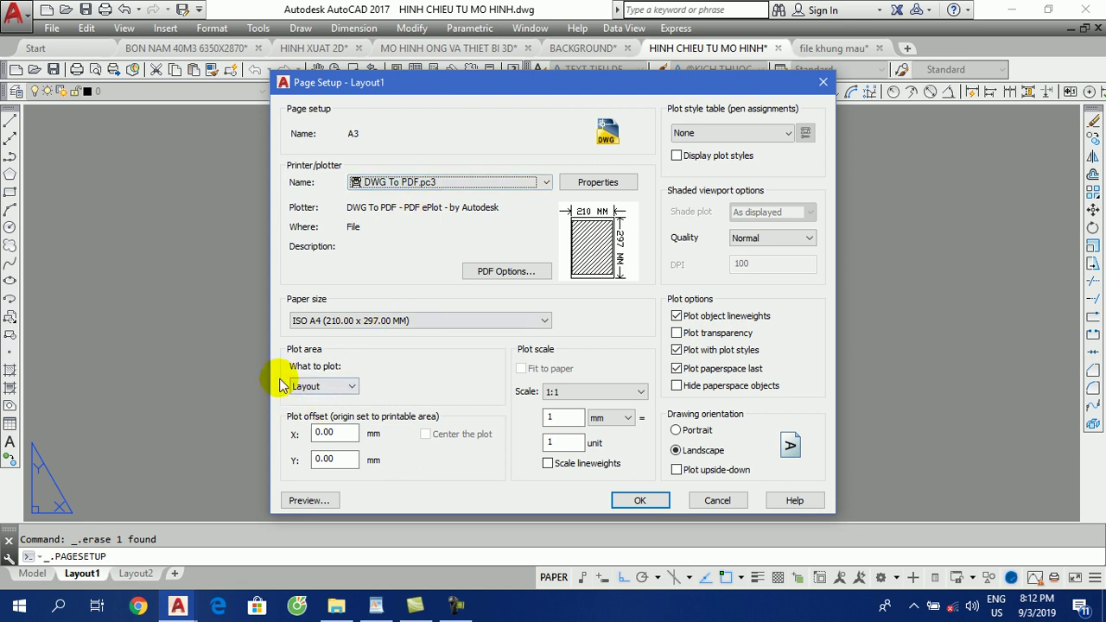
Choose ISO full bleed A3 paper, keep Layout as the plot area, and accept
click(372, 320)
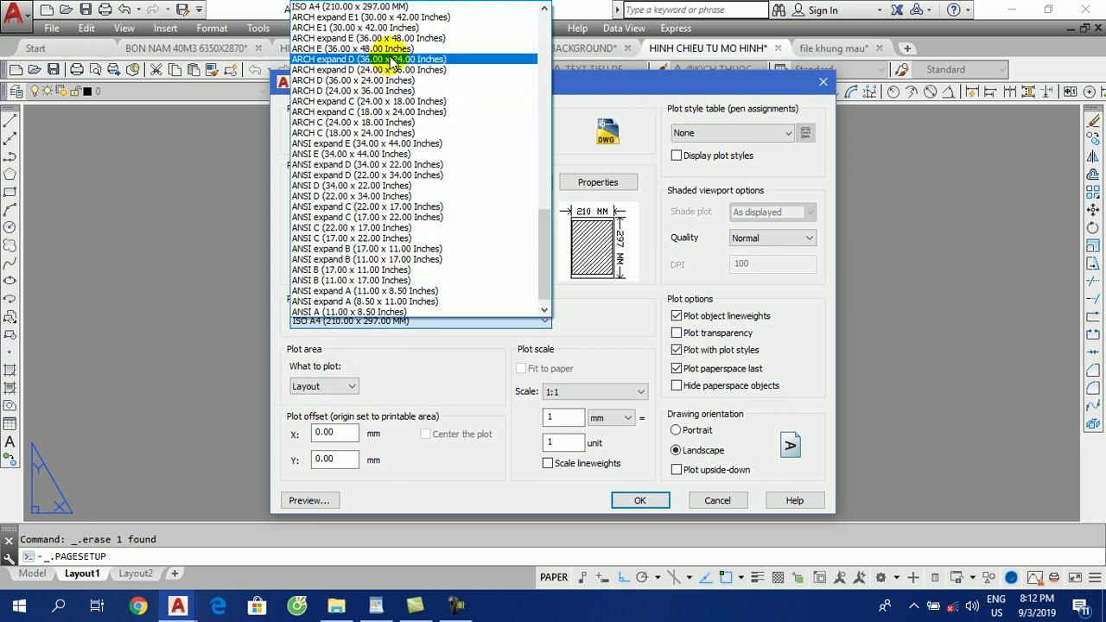
scroll(371, 78, up, 3)
scroll(380, 92, up, 3)
scroll(381, 93, up, 1)
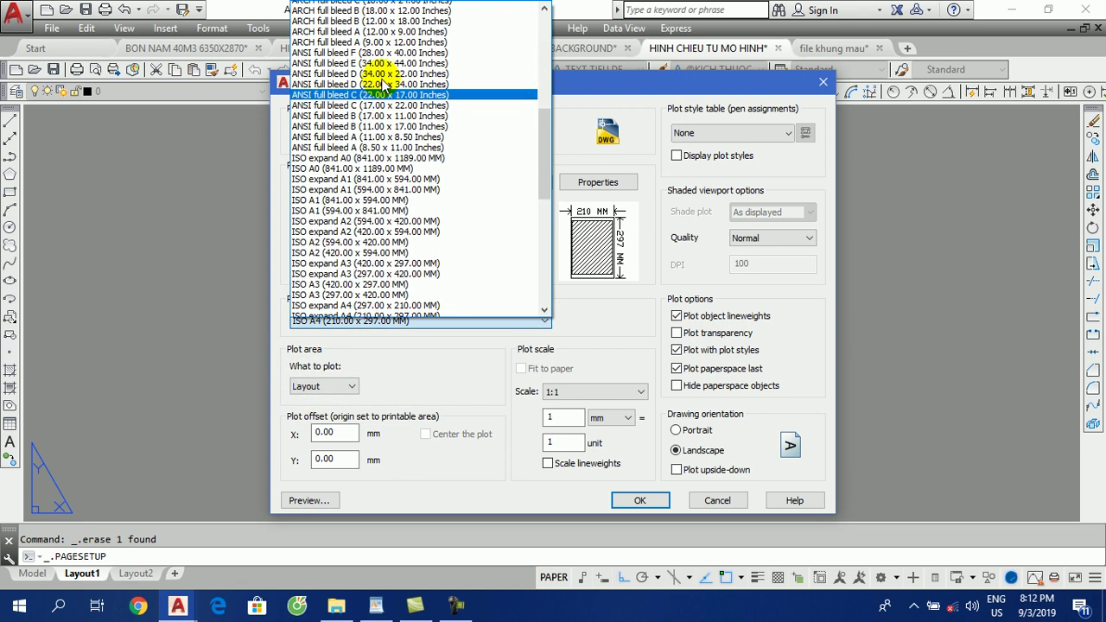
scroll(380, 92, up, 1)
scroll(367, 154, up, 2)
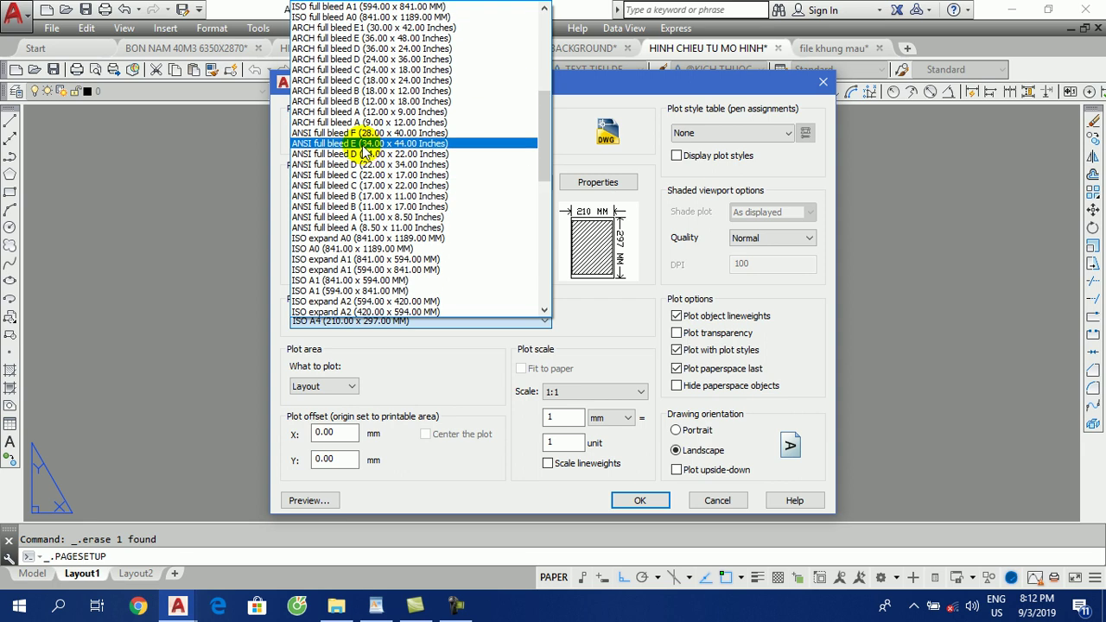
scroll(369, 102, up, 3)
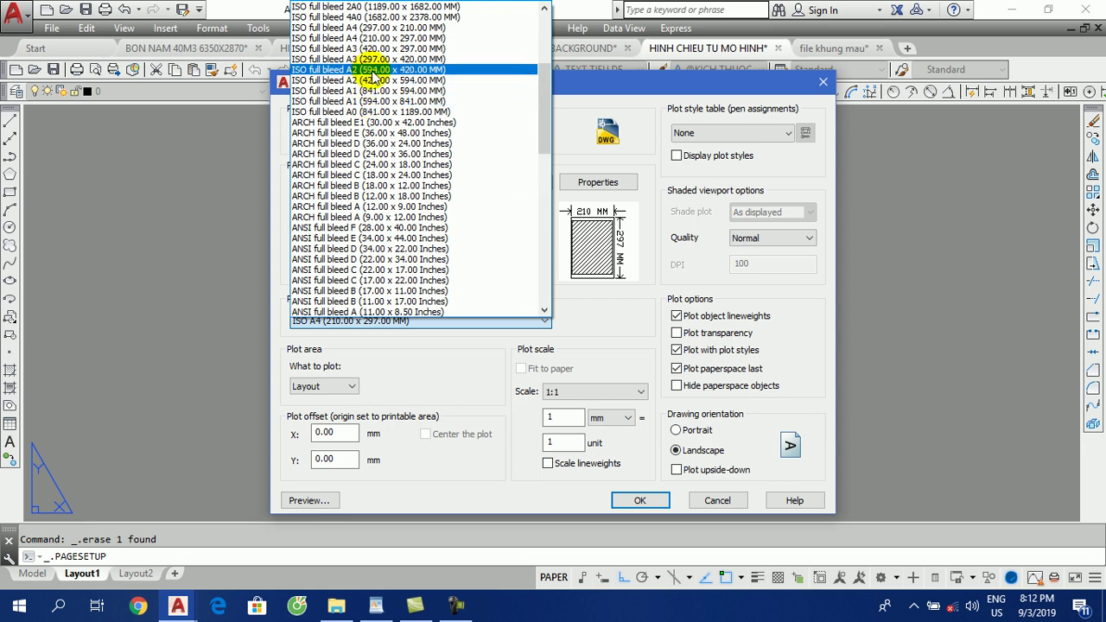
click(404, 52)
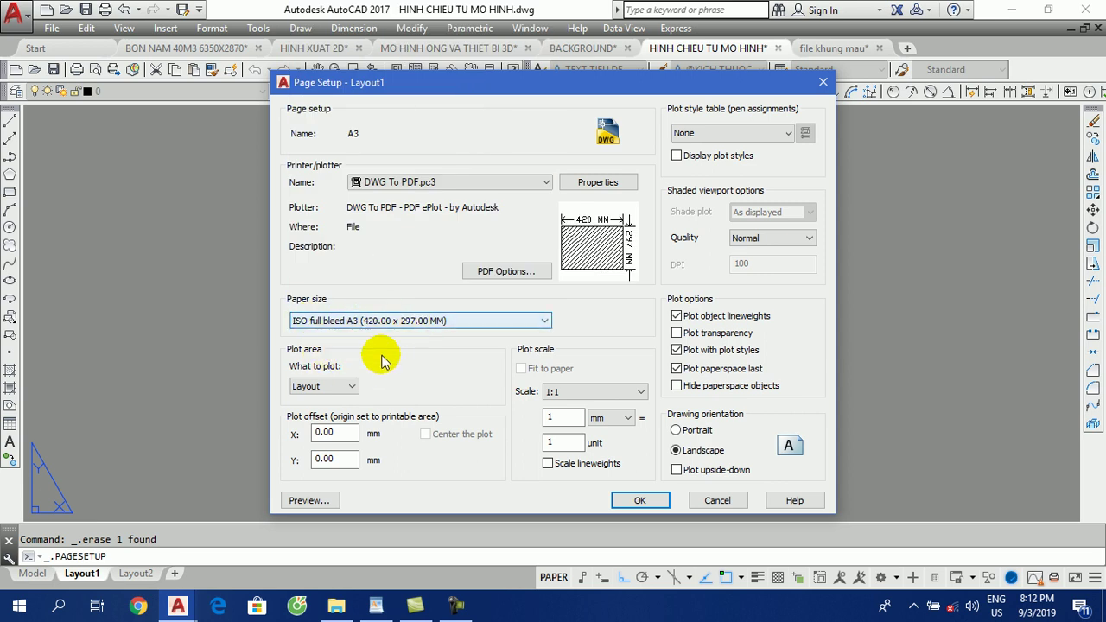
click(318, 389)
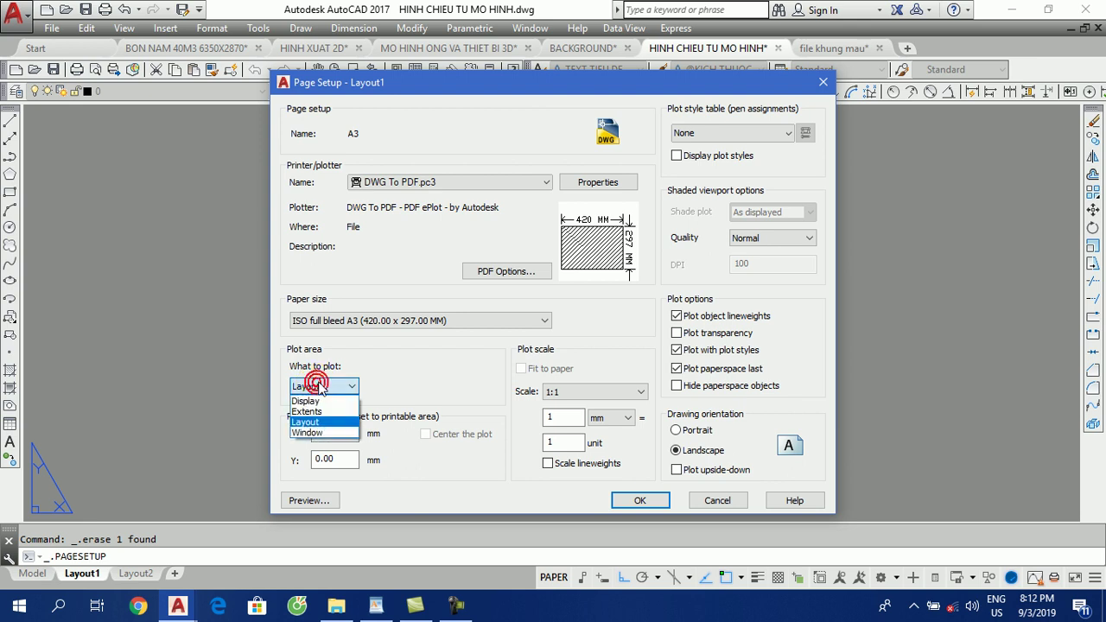
click(400, 386)
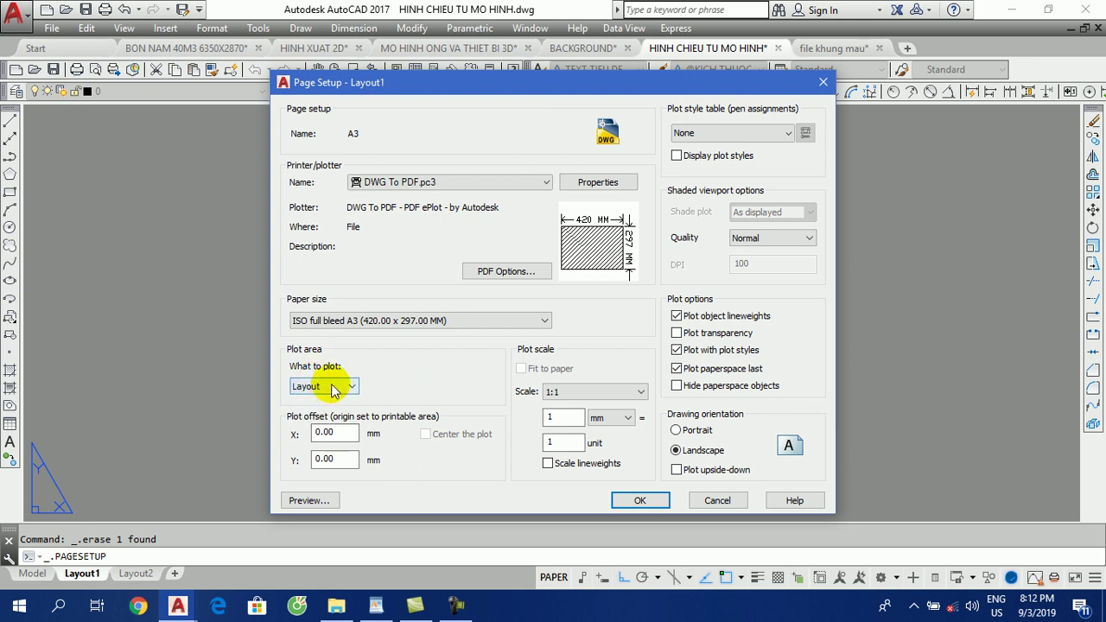
click(639, 501)
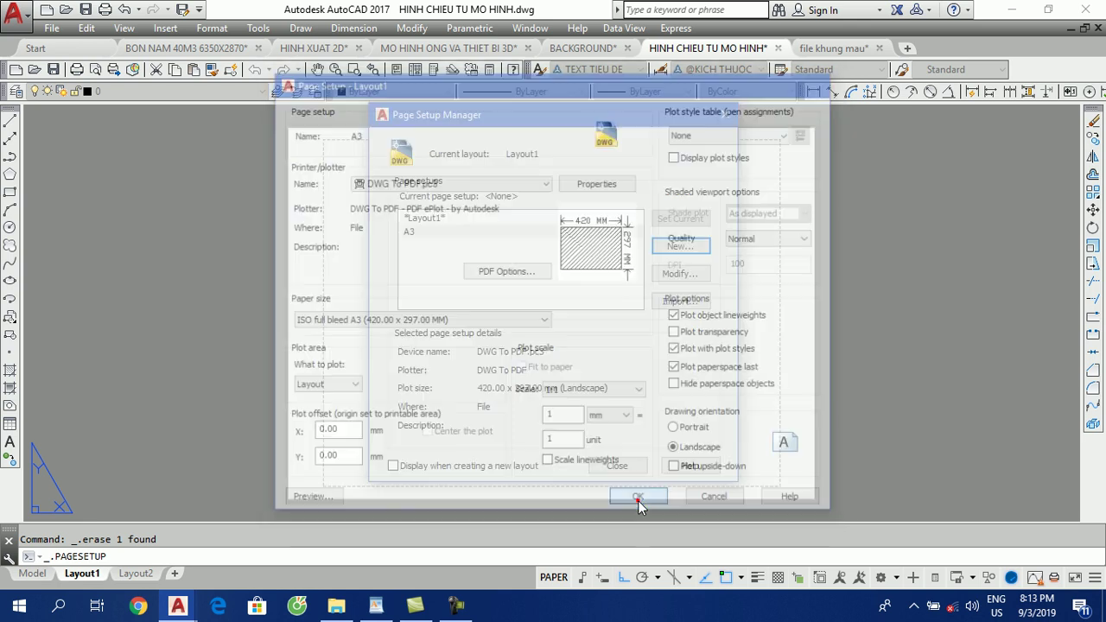
Make the A3 page setup current for Layout1 and close the manager
click(410, 232)
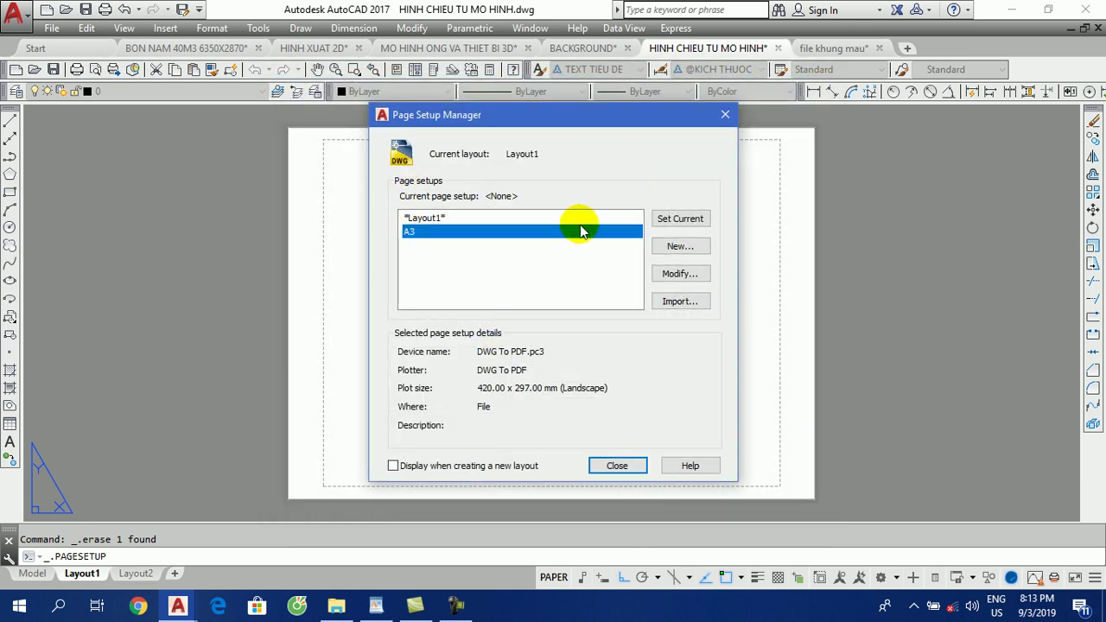
click(686, 218)
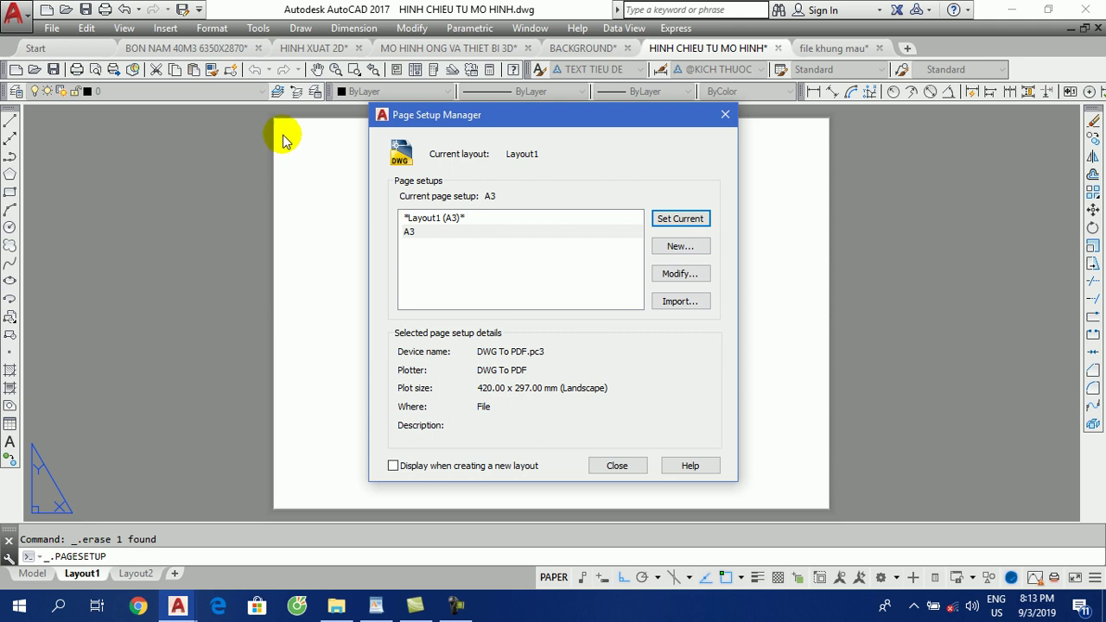
click(617, 466)
scroll(346, 276, down, 3)
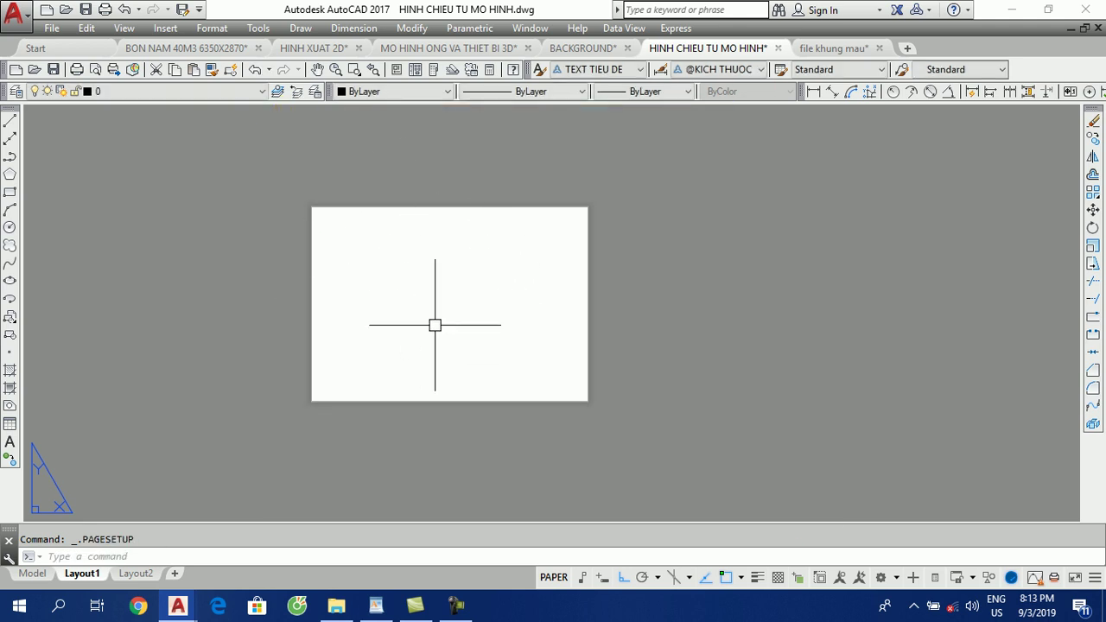
Set the Sheet/layout uniform background colour to Black in Options display colours
click(258, 27)
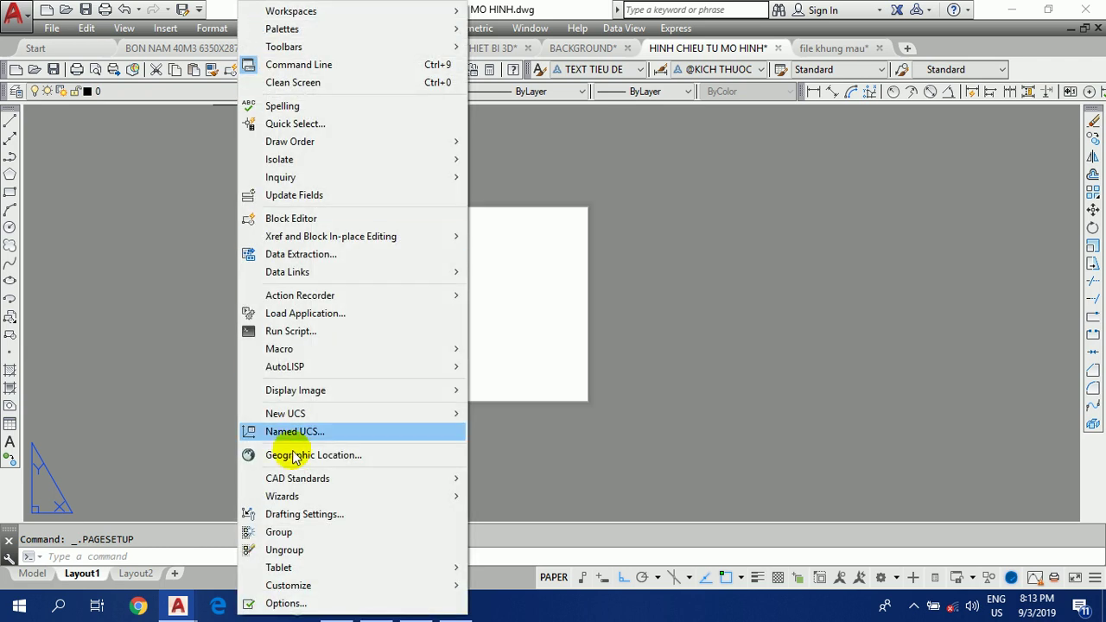
click(287, 603)
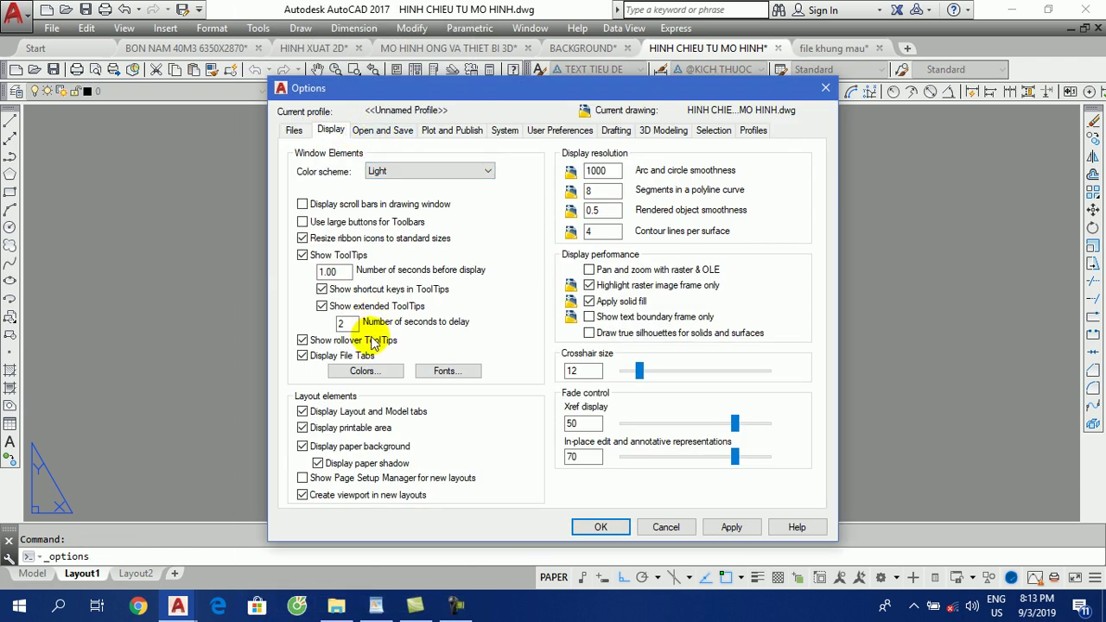
click(365, 370)
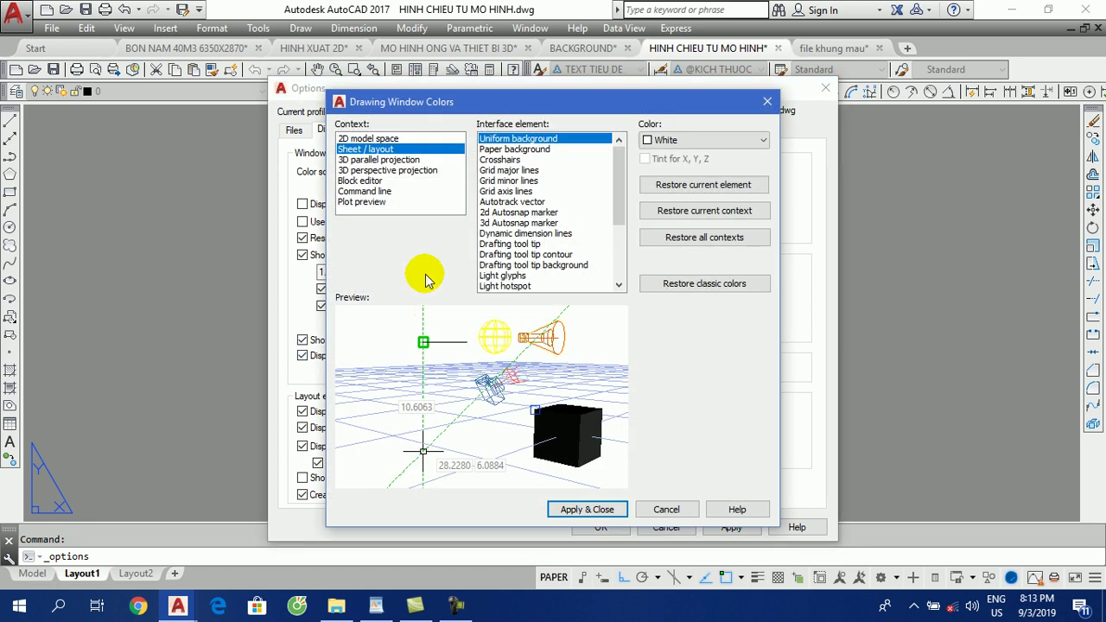
click(672, 145)
click(678, 250)
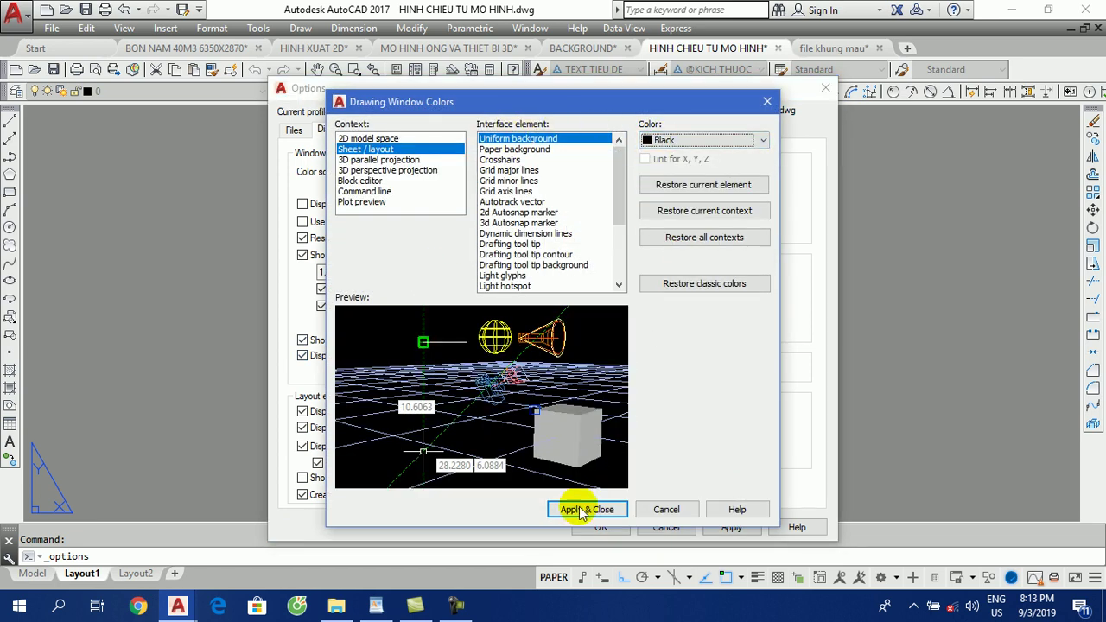
click(584, 511)
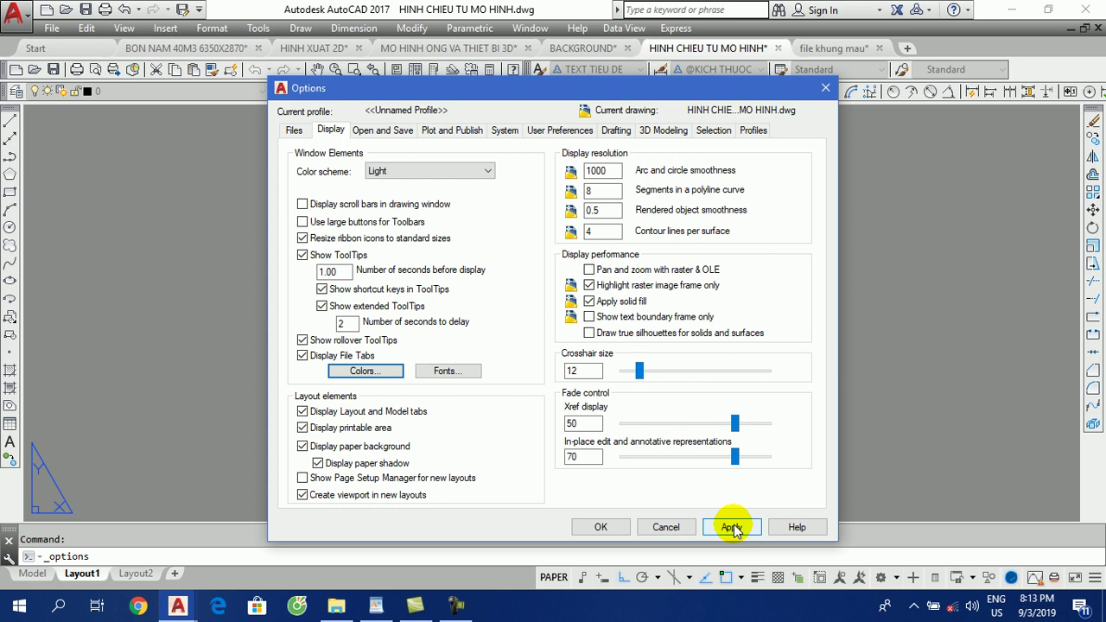
click(602, 528)
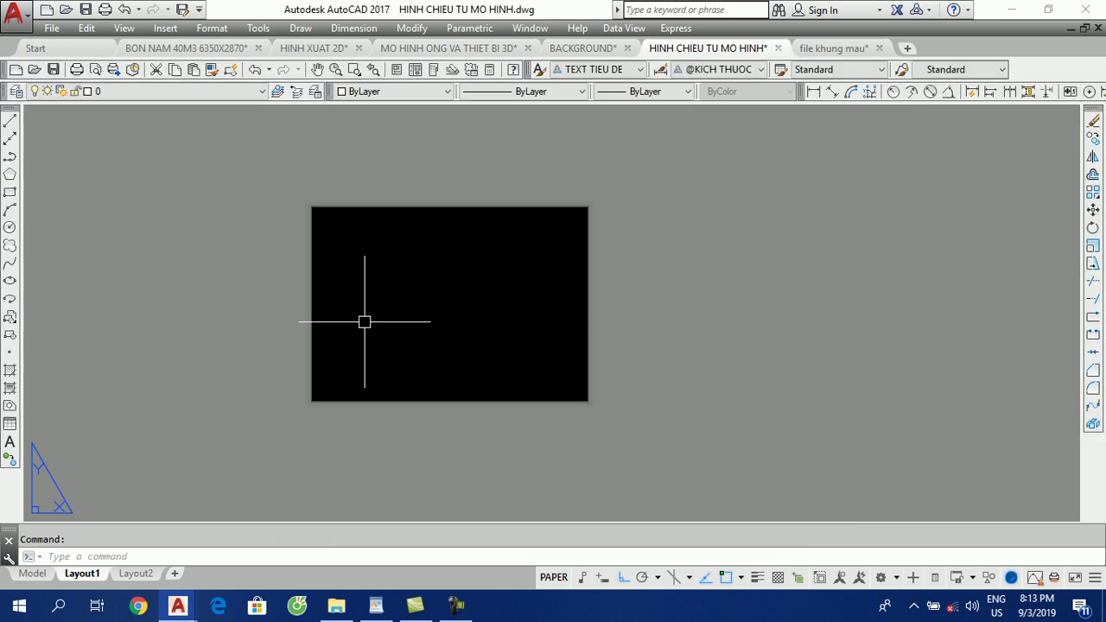
Paste the copied A3 frame at 0,0 on Layout1 and centre the sheet in view
key(ctrl+v)
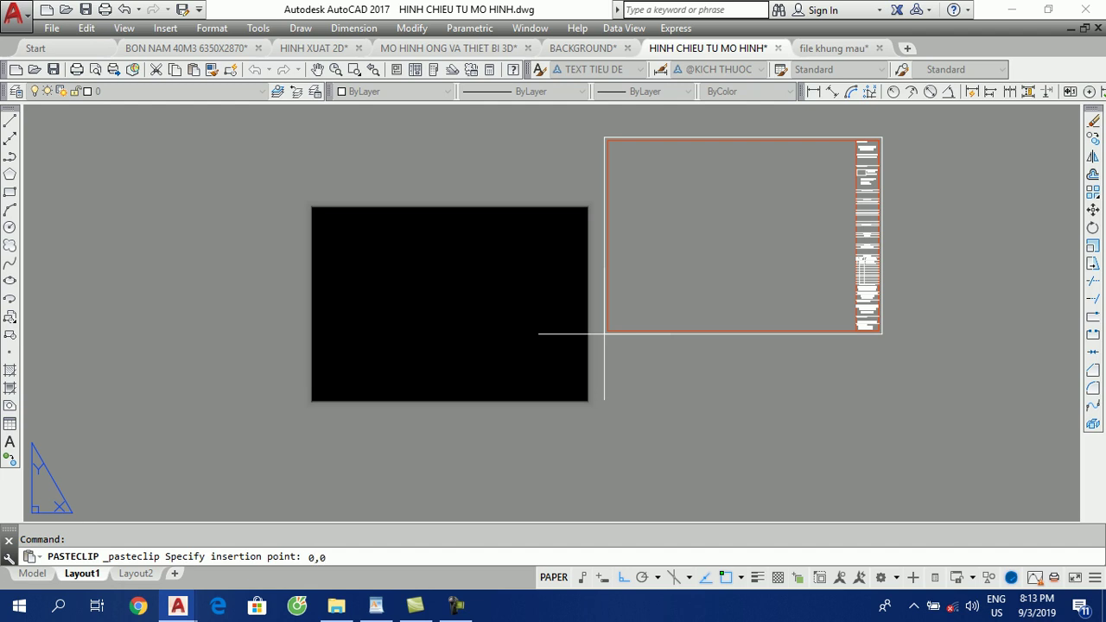
key(Return)
scroll(417, 259, up, 3)
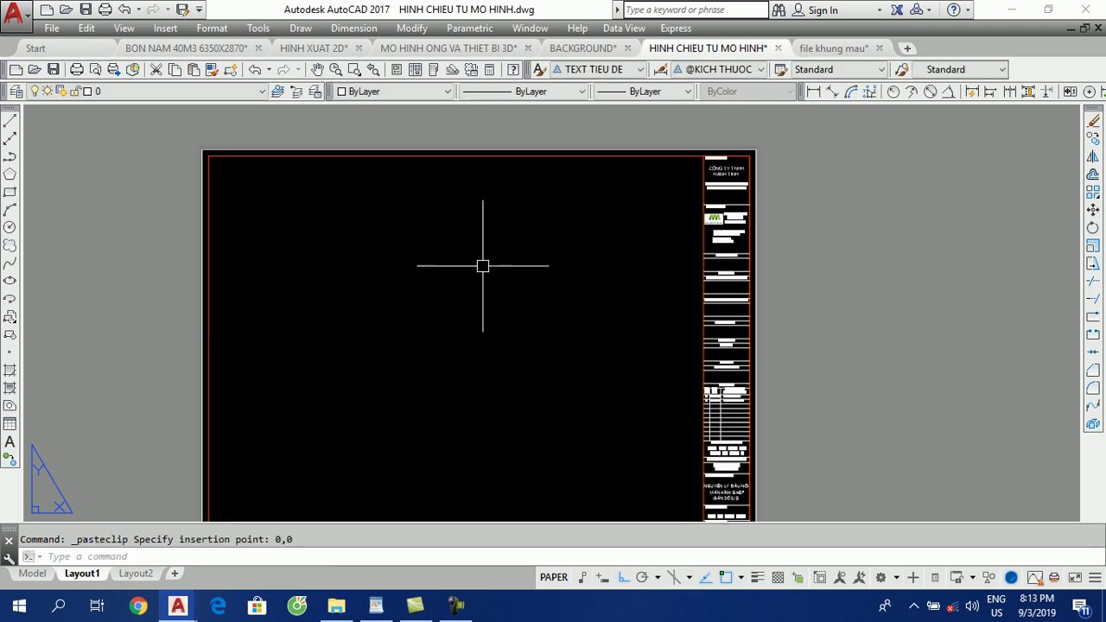
scroll(482, 267, down, 3)
middle_drag(484, 285, 517, 309)
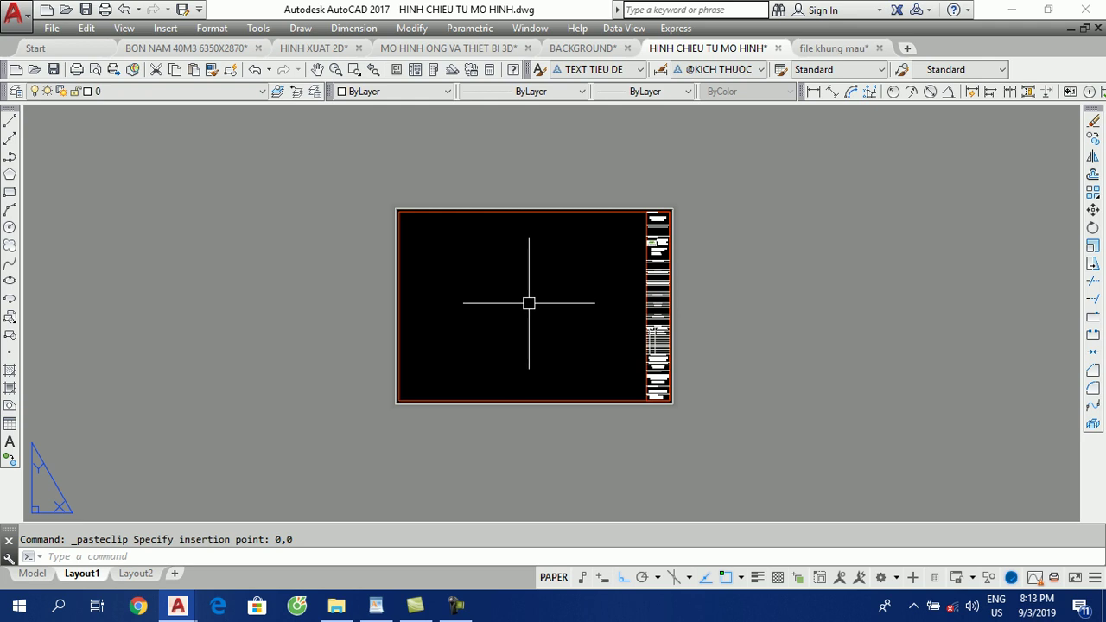
scroll(529, 302, up, 3)
scroll(523, 306, down, 1)
middle_drag(385, 303, 301, 334)
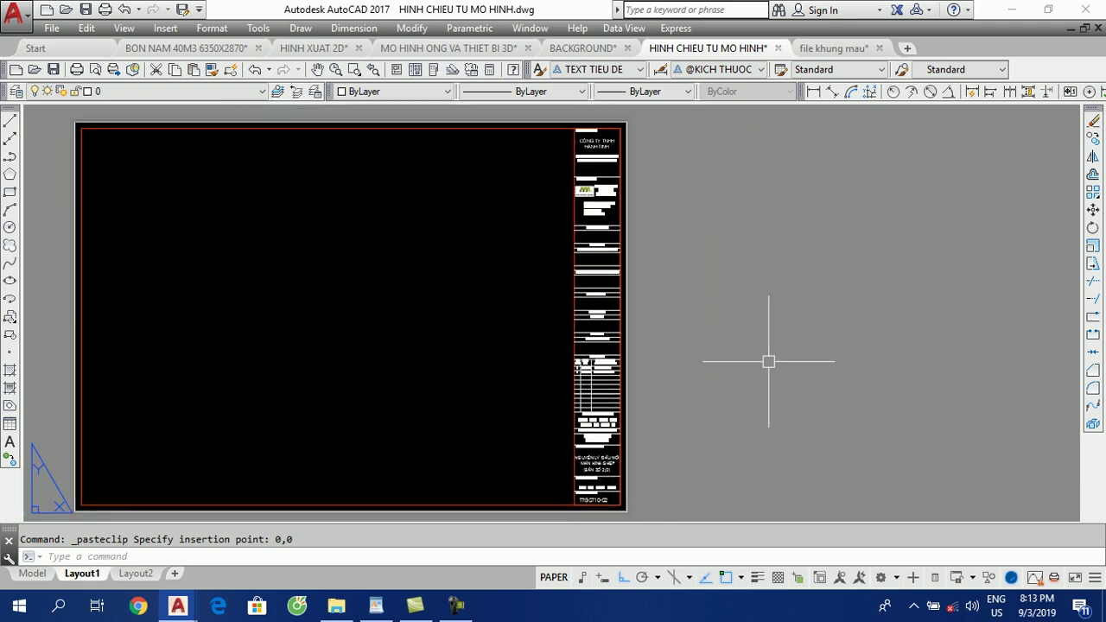
scroll(336, 254, down, 3)
scroll(328, 279, up, 3)
middle_drag(328, 279, 346, 301)
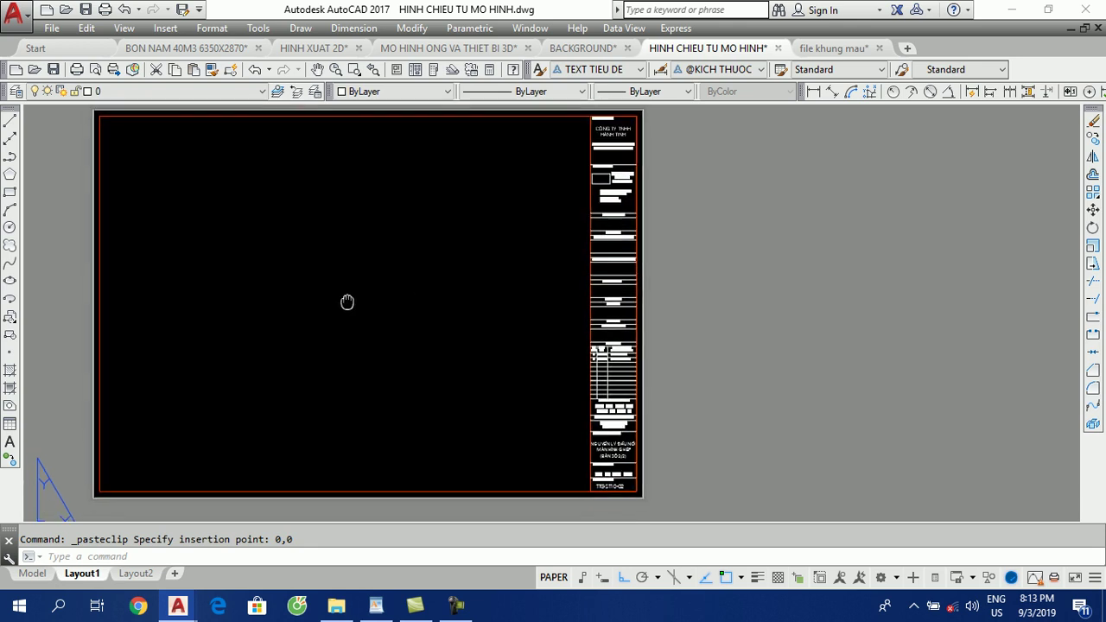
Make a copy of Layout1 and place it right after Layout1
right_click(95, 576)
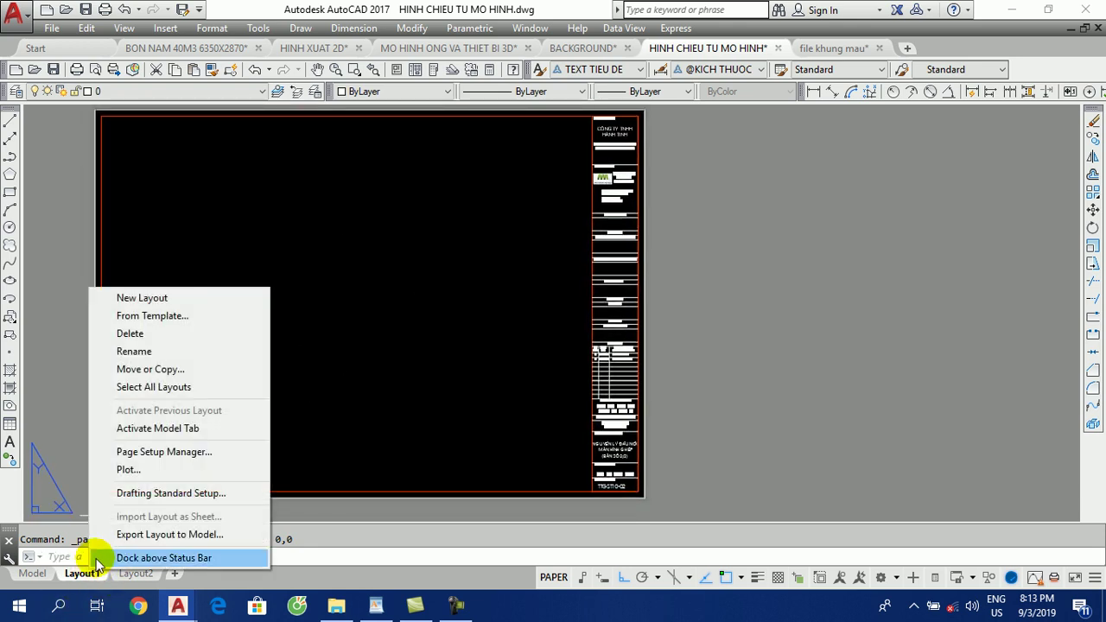
click(169, 372)
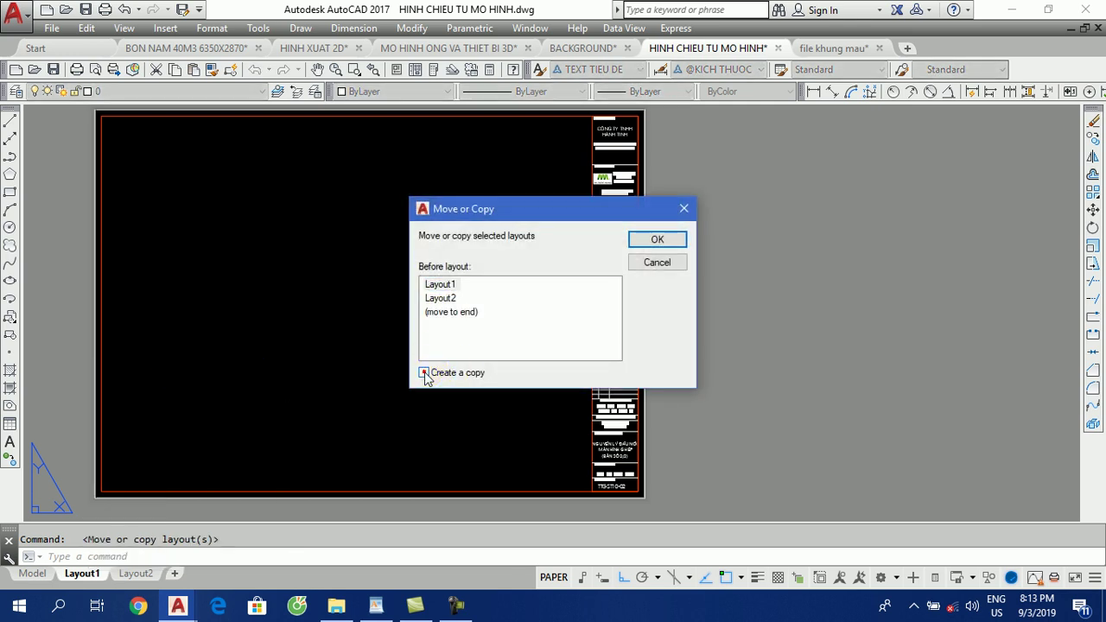
click(658, 241)
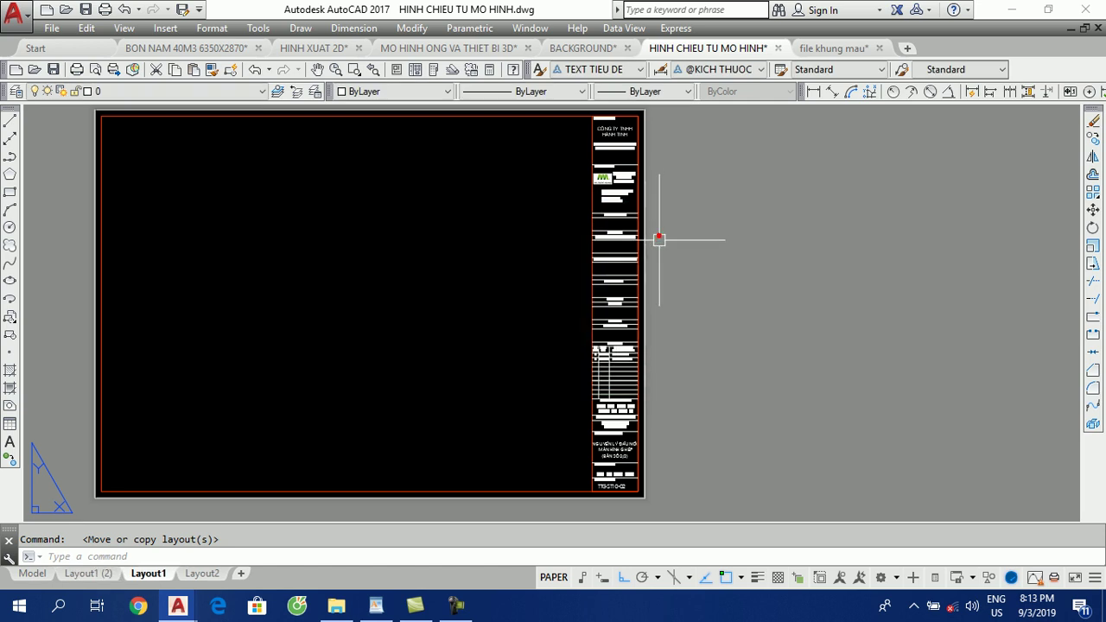
click(86, 573)
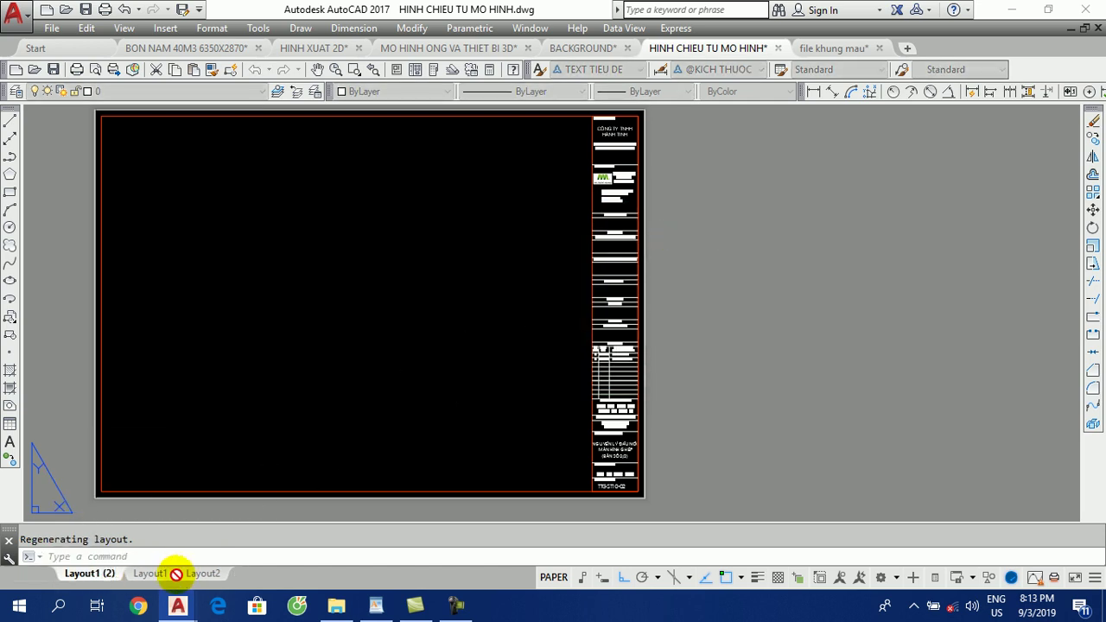
click(91, 573)
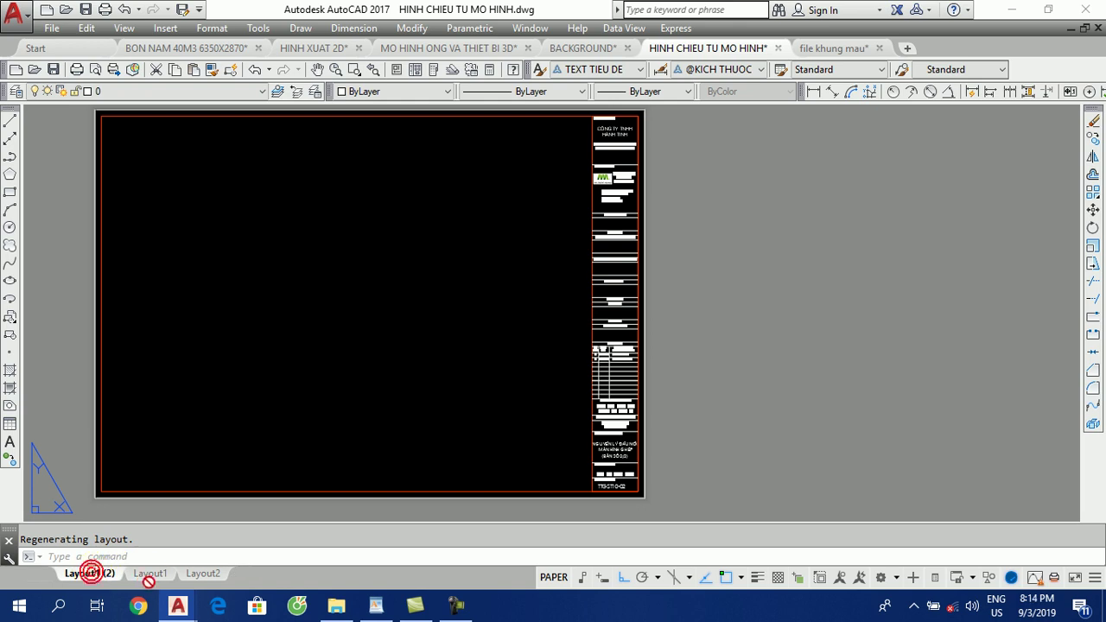
drag(95, 573, 128, 574)
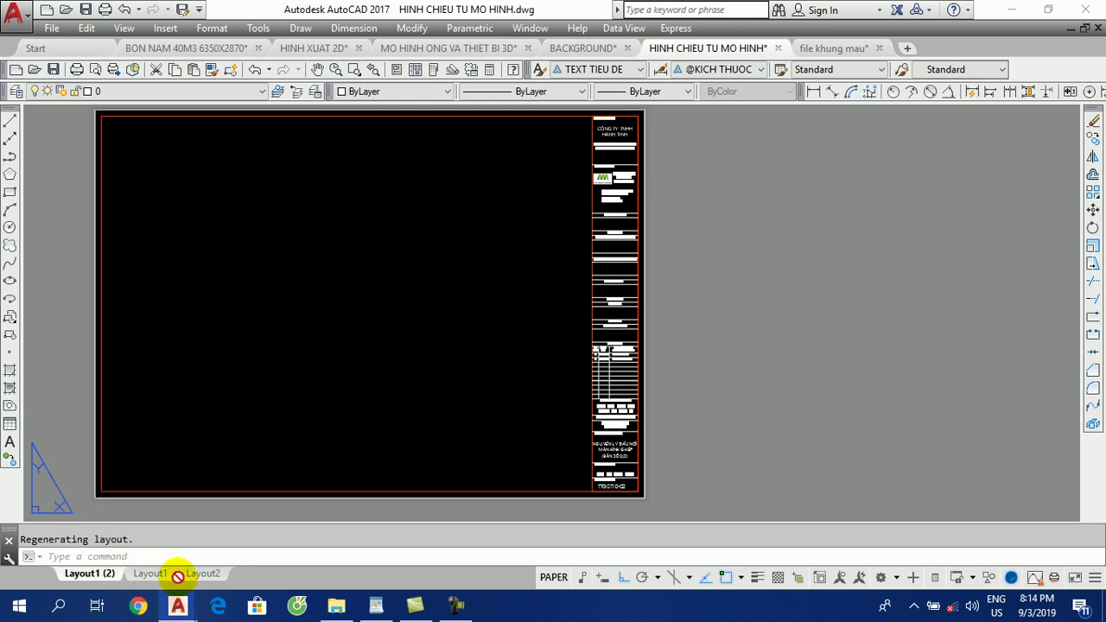
drag(173, 579, 168, 576)
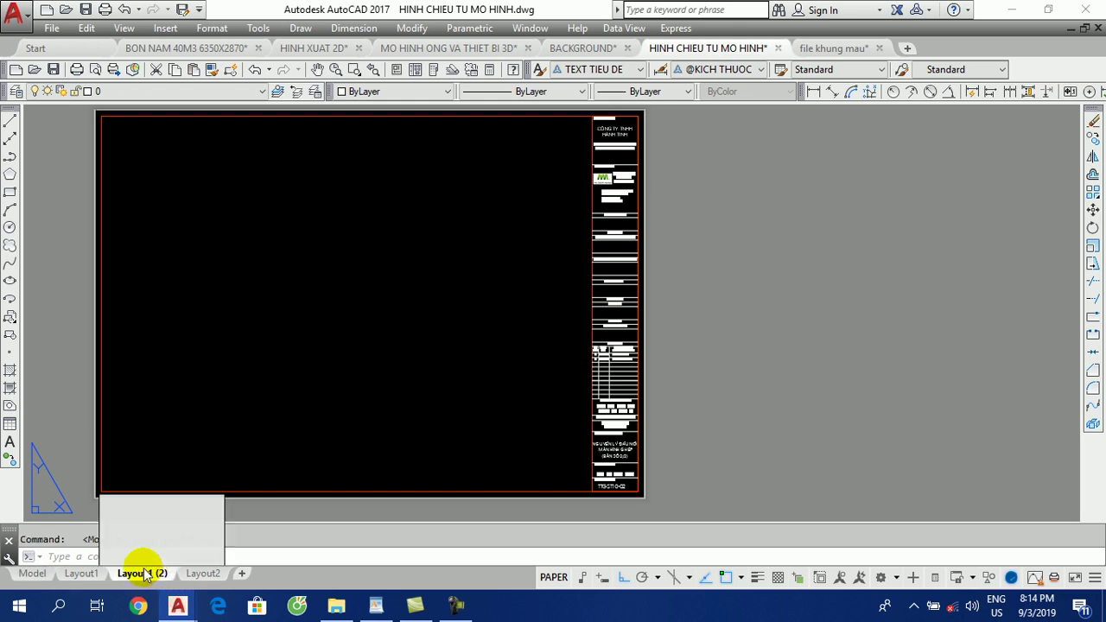
Rename the layouts HINH KHONG GIAN and HC THANG GOC, then show HC THANG GOC
right_click(140, 568)
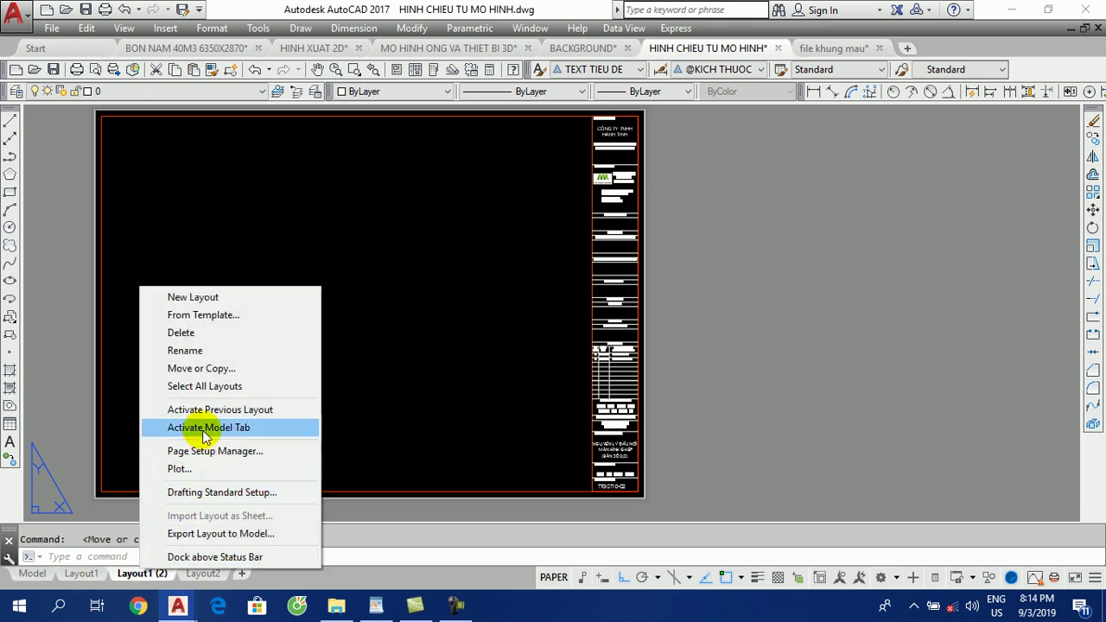
click(214, 351)
text(HINH KHONG GIAN)
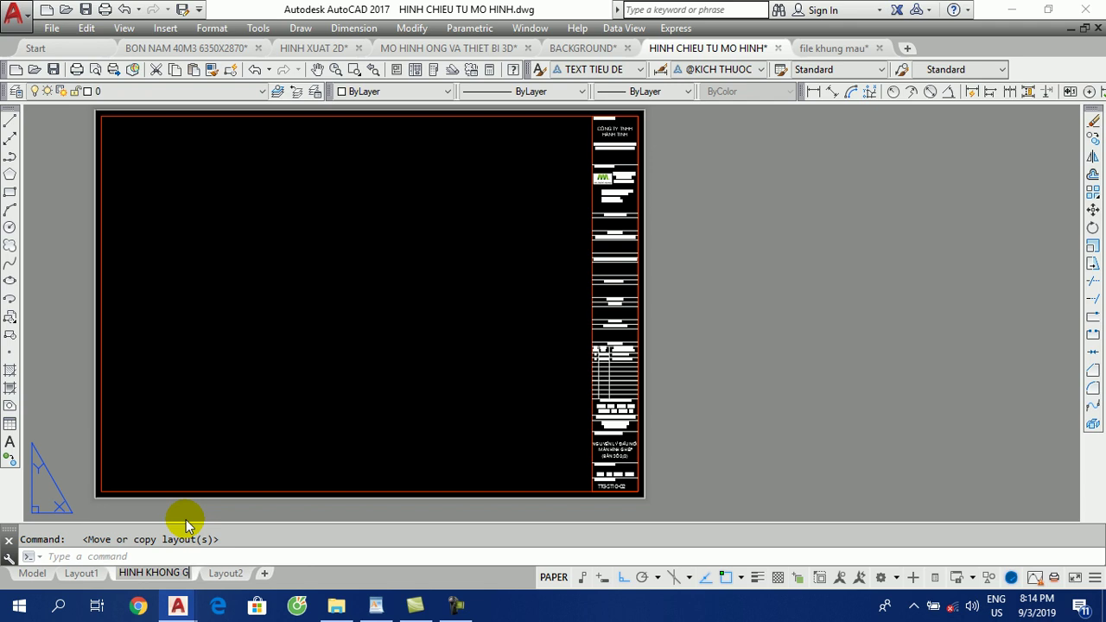
right_click(82, 577)
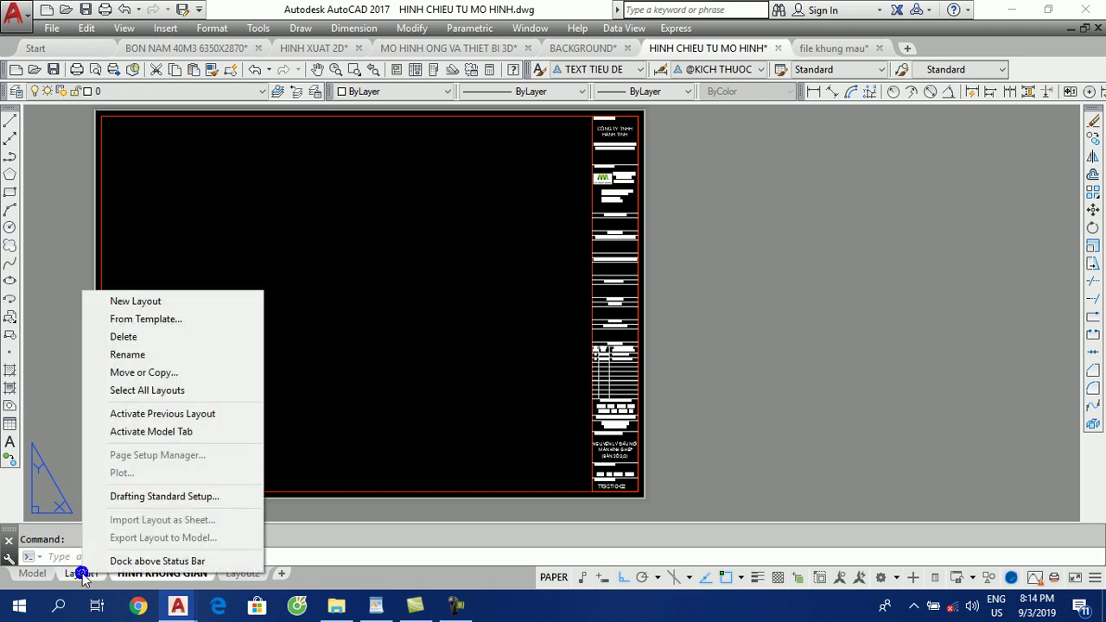
click(142, 355)
text(HC THANG GOC)
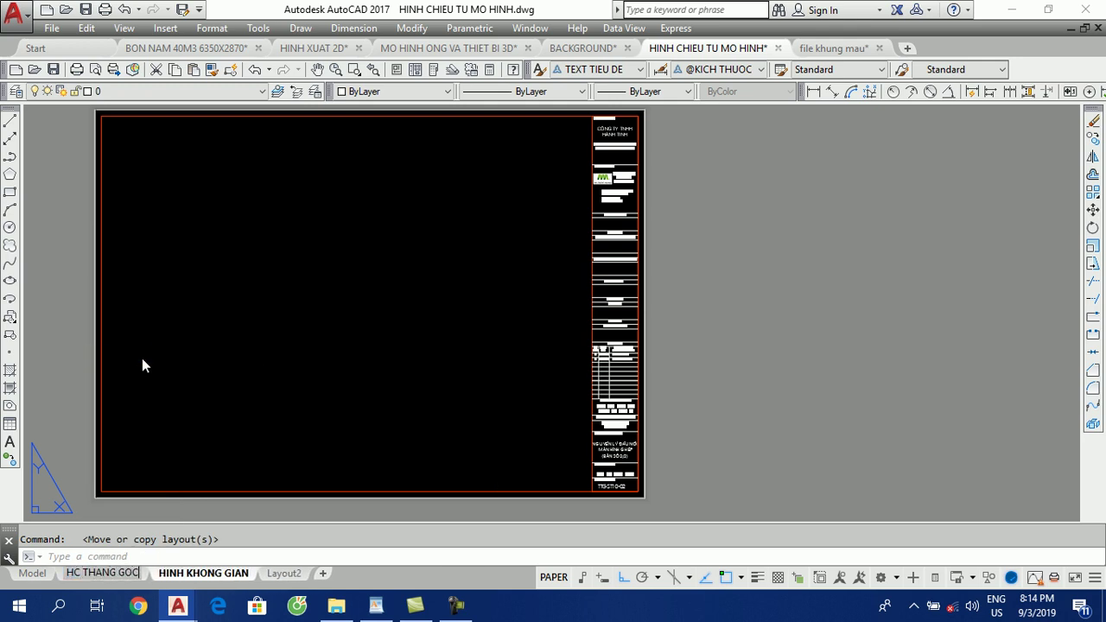
key(Return)
click(68, 559)
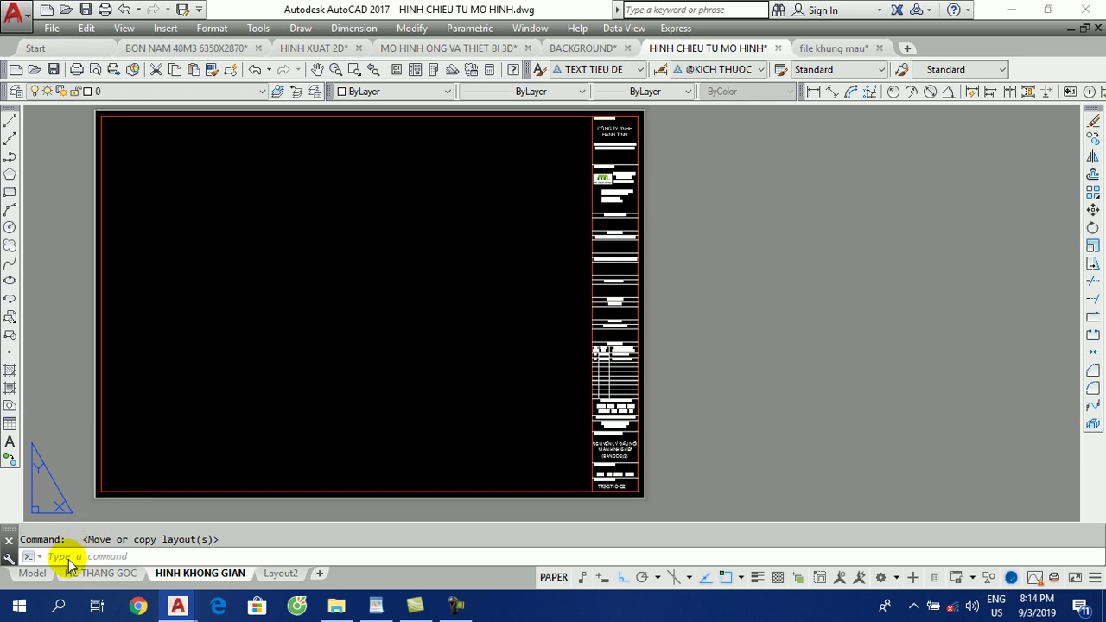
click(89, 576)
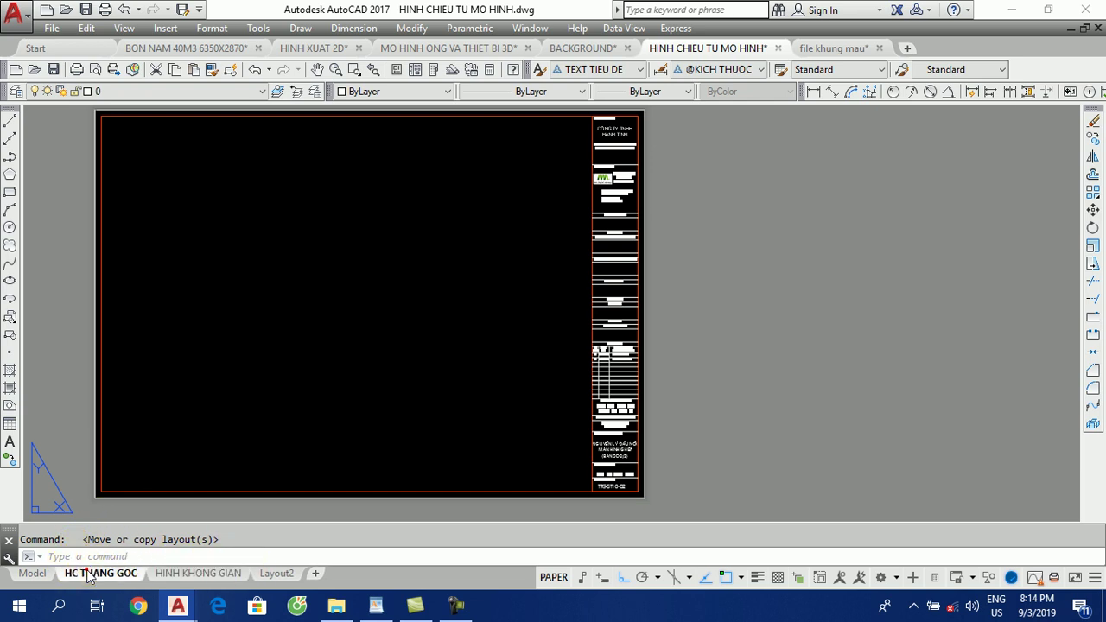
middle_drag(352, 353, 491, 360)
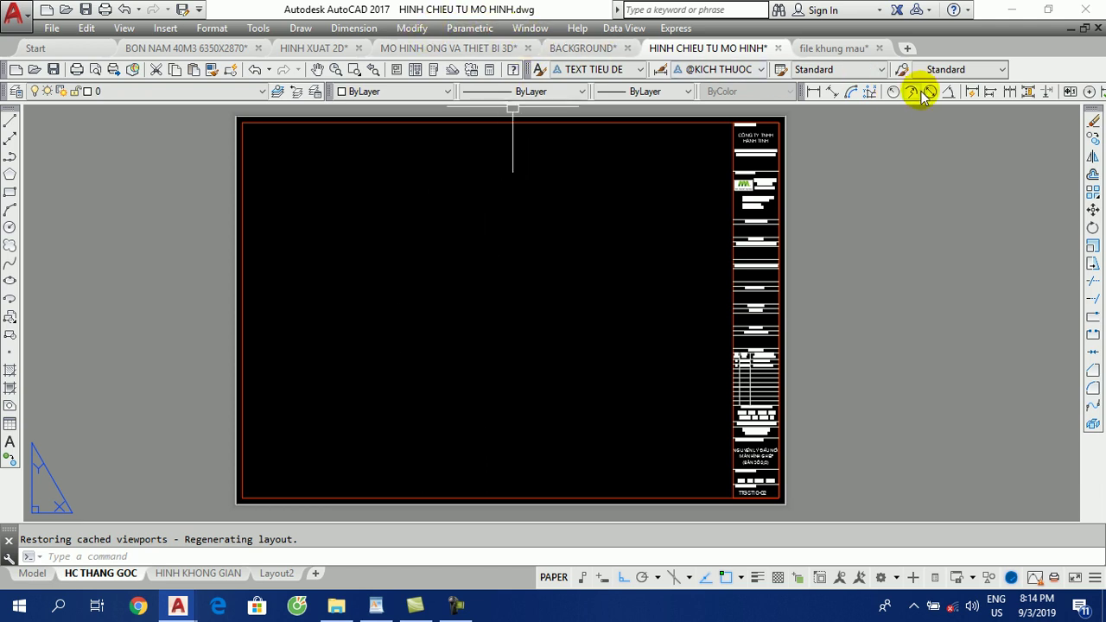
Show the Viewports toolbar and dock it at the top beside the file tabs
right_click(898, 93)
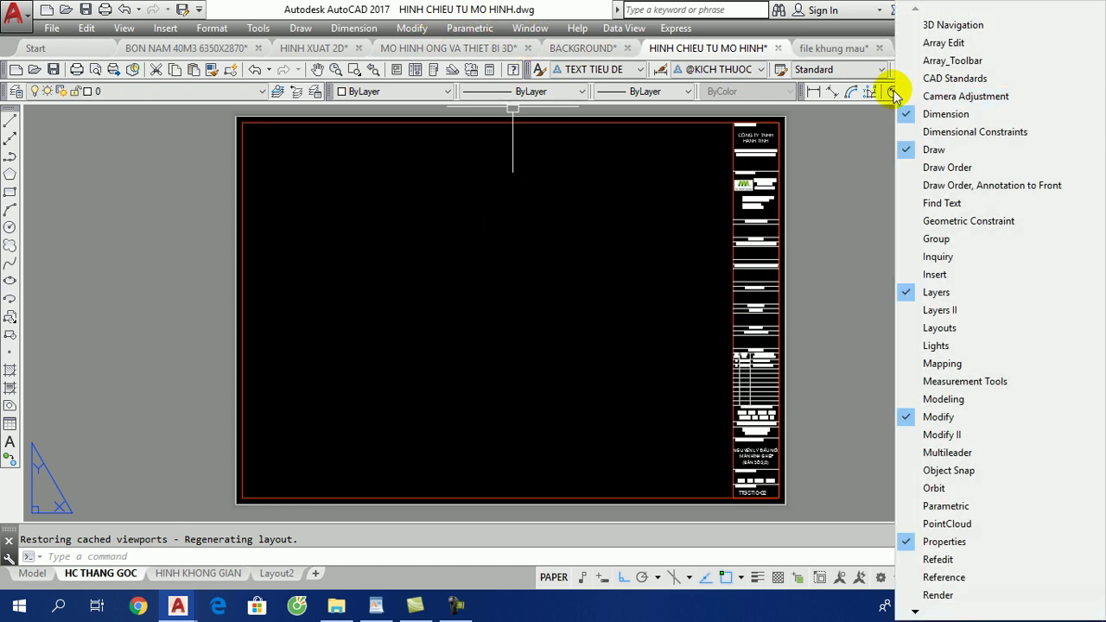
mouse_move(914, 612)
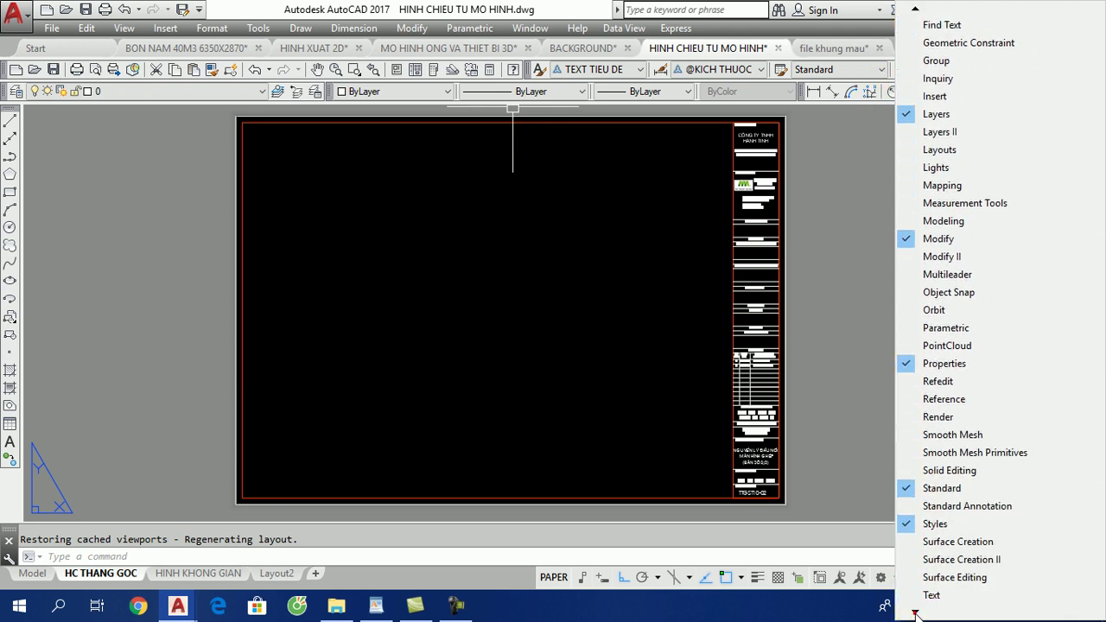
click(946, 556)
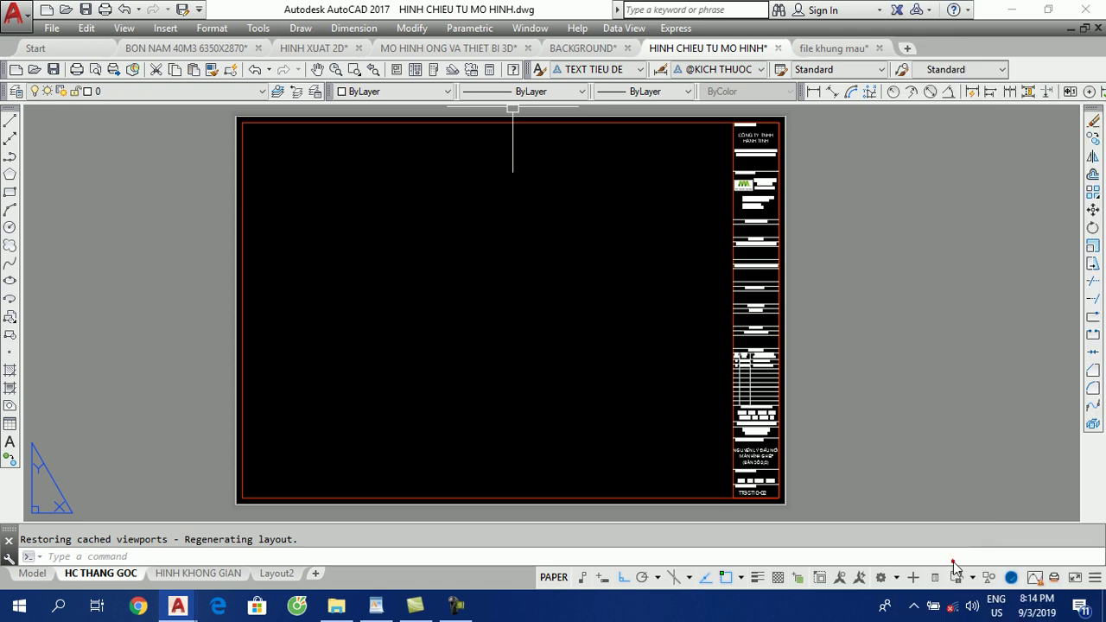
drag(86, 295, 985, 56)
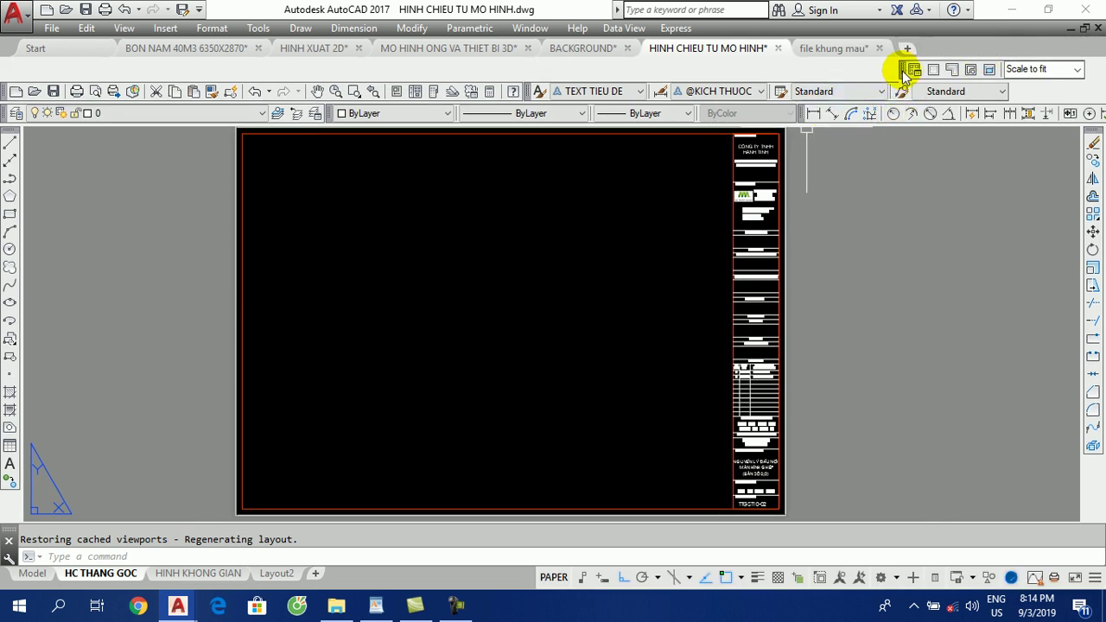
drag(903, 73, 949, 52)
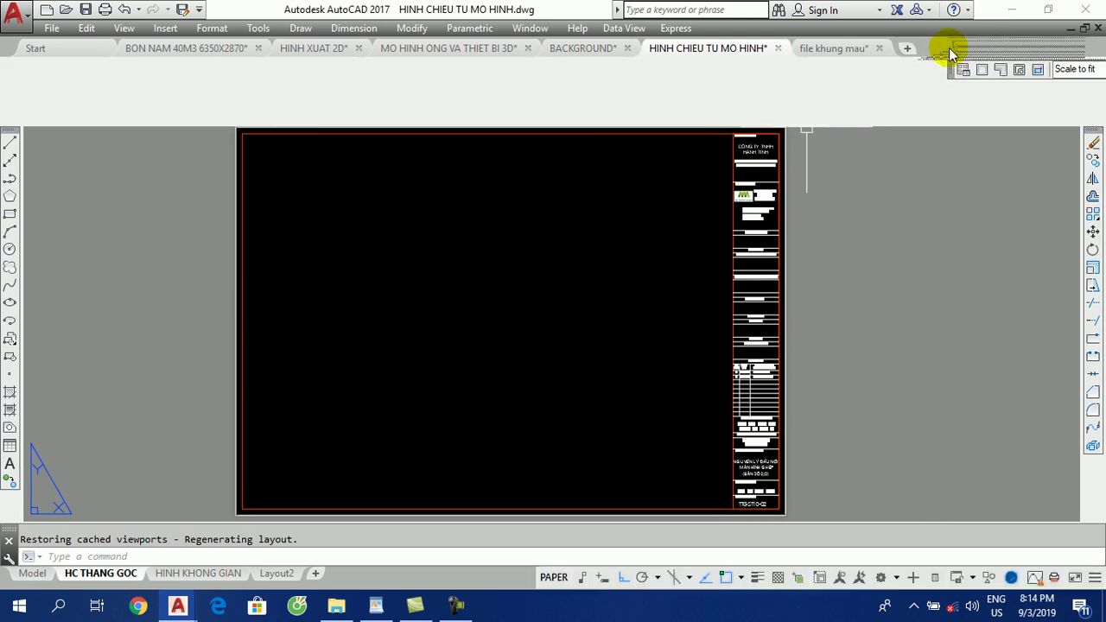
mouse_move(947, 67)
mouse_down()
mouse_move(956, 46)
mouse_move(902, 53)
mouse_move(928, 51)
mouse_up()
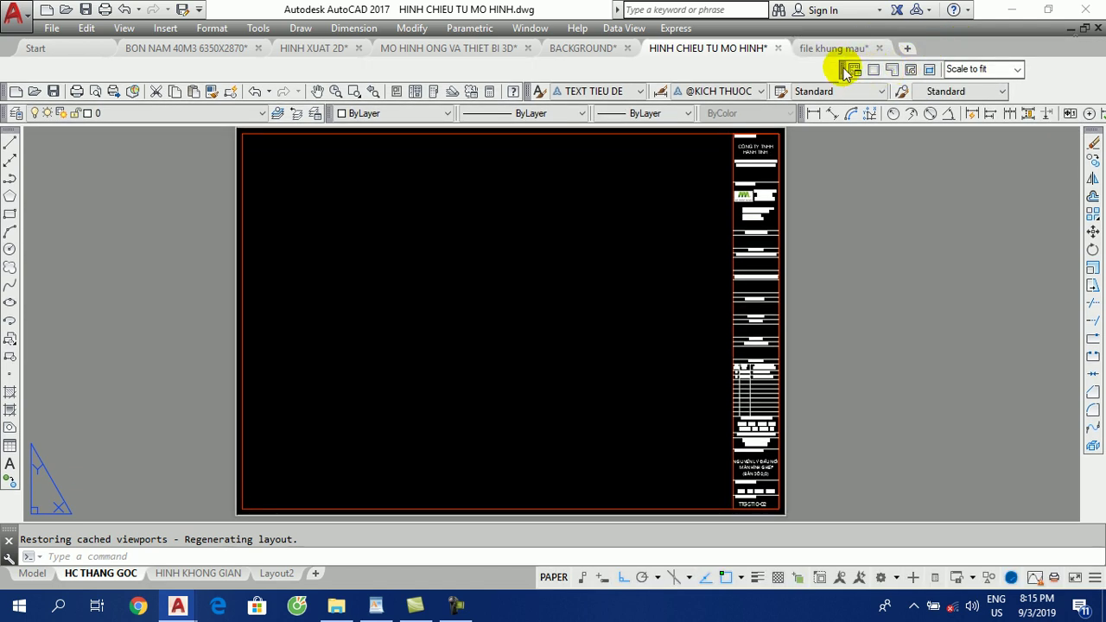
drag(847, 72, 931, 35)
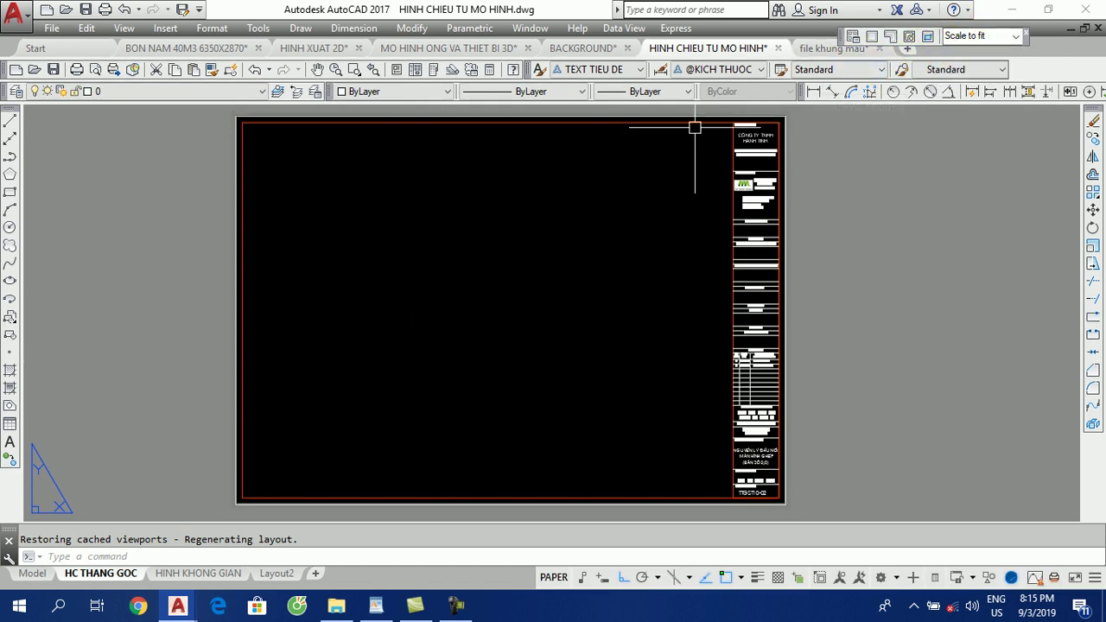
Draw a single viewport from the frame's top-left corner to the title block's bottom
click(876, 40)
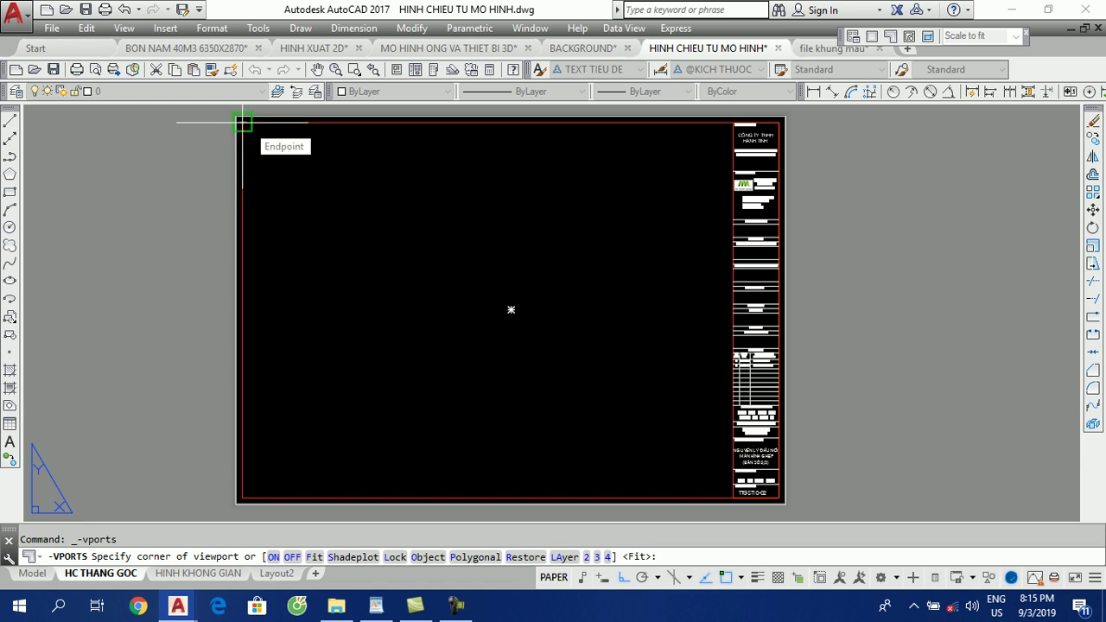
click(242, 123)
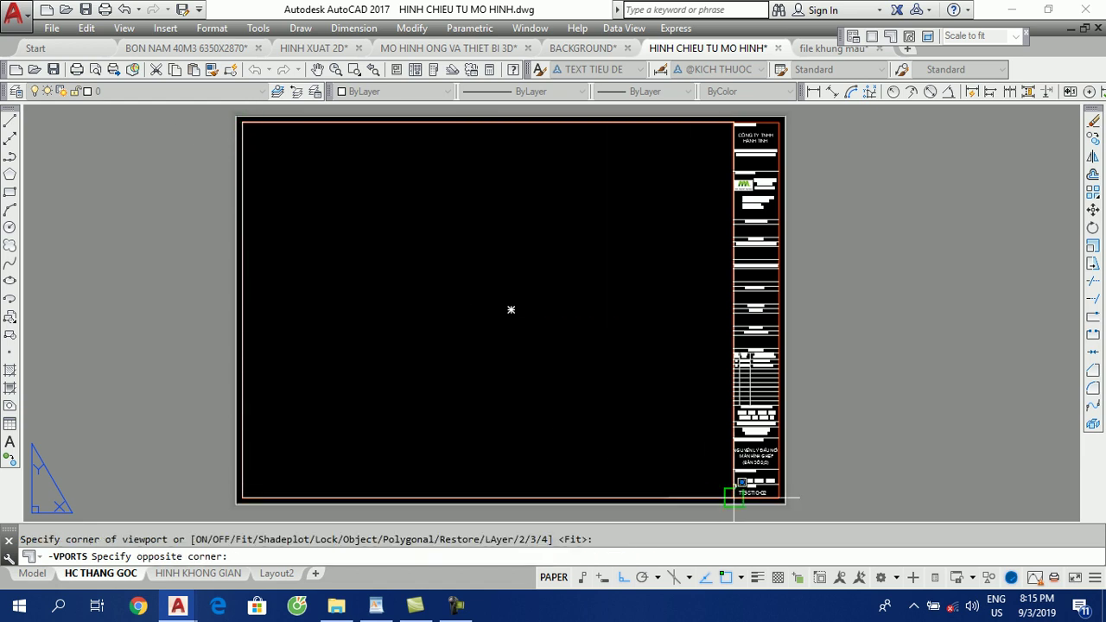
click(733, 498)
Inside the viewport, zoom window onto the tank elevations and plan view
double_click(508, 378)
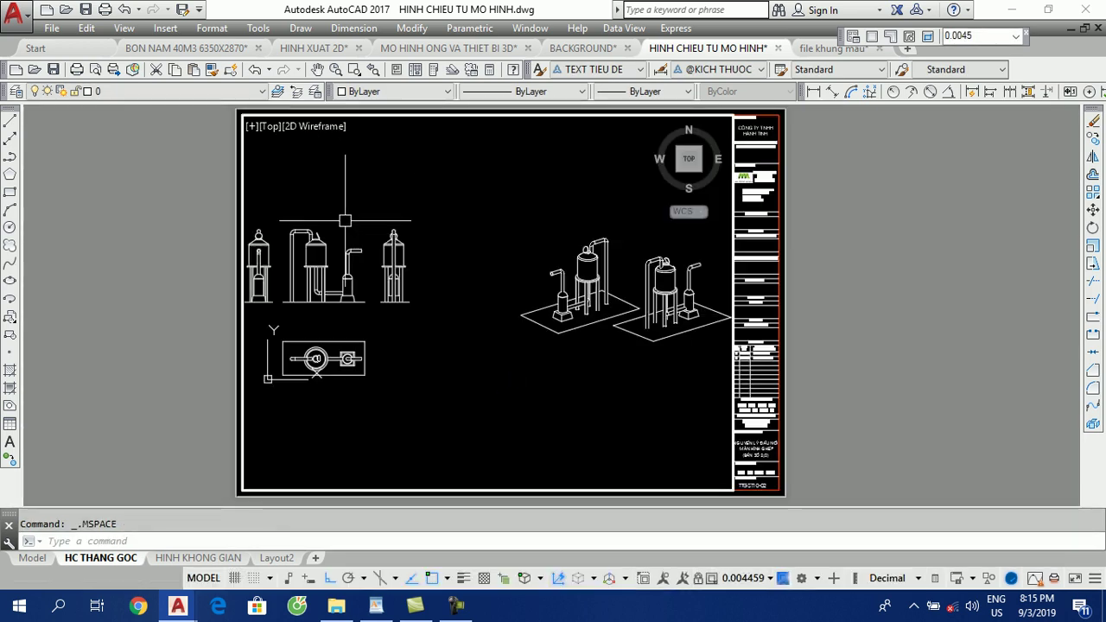
middle_drag(345, 220, 466, 220)
text(z)
key(Return)
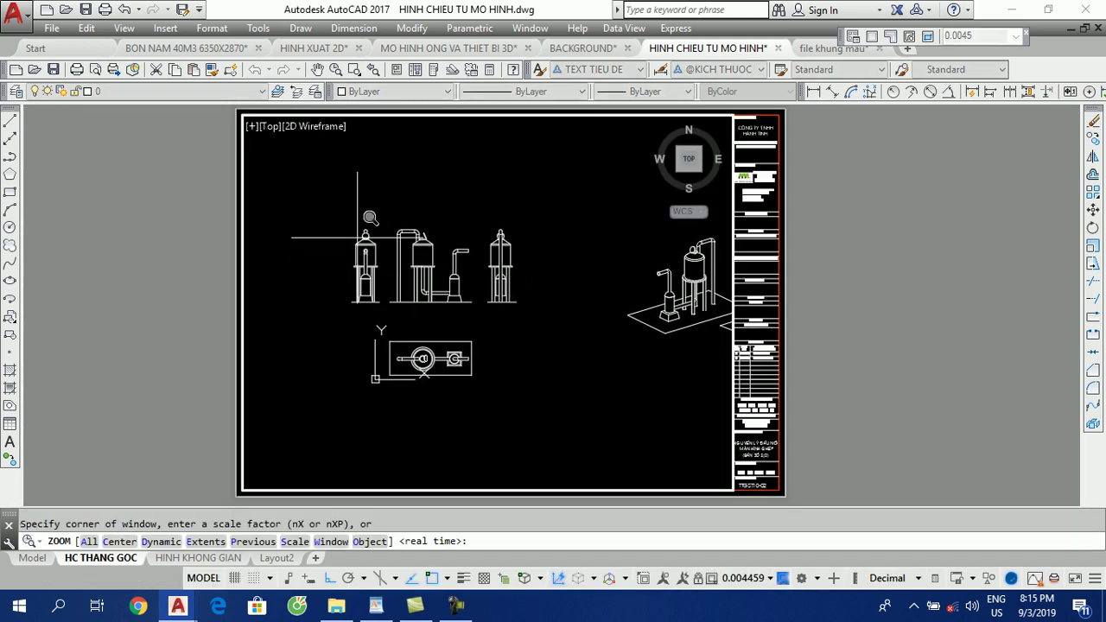
click(344, 221)
click(522, 386)
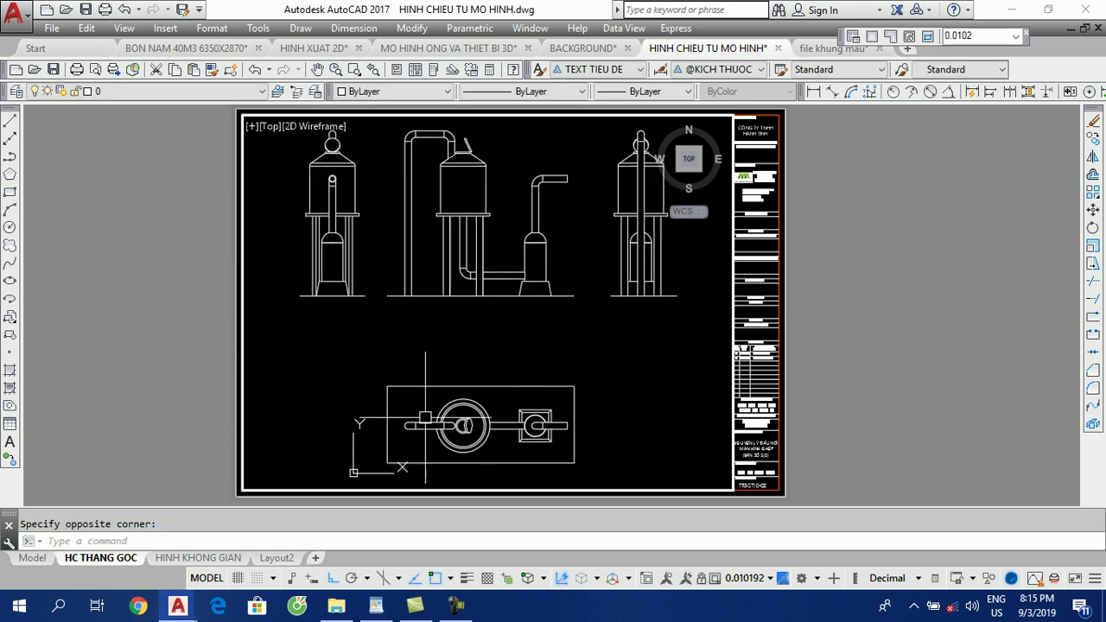
Window-select the plan view and move it slightly upward
click(357, 365)
click(629, 467)
text(m)
key(Return)
click(643, 432)
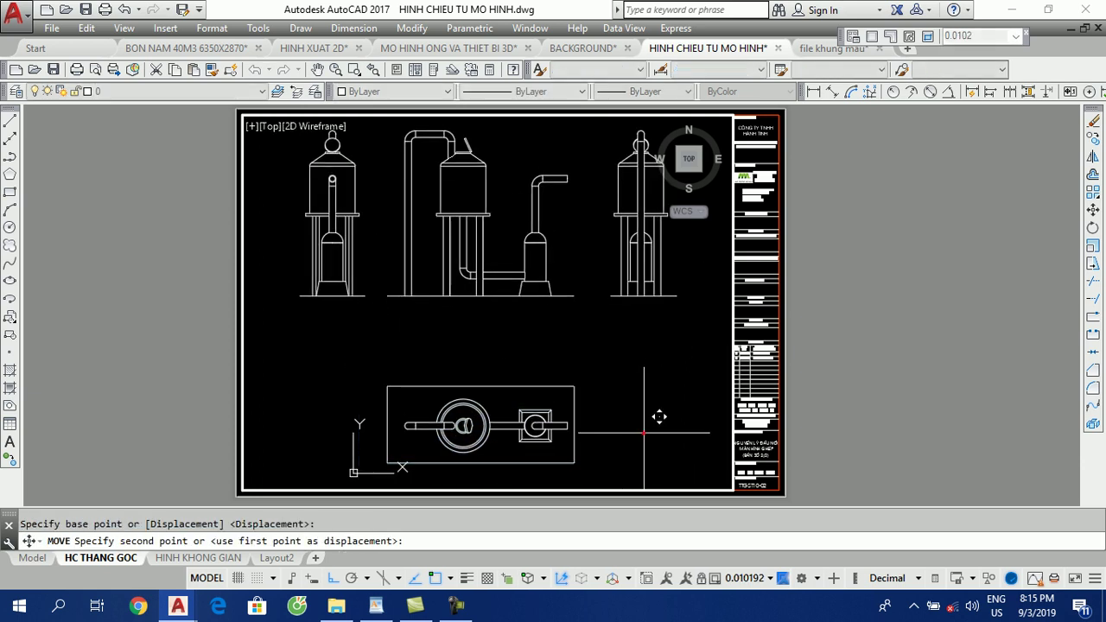
click(641, 421)
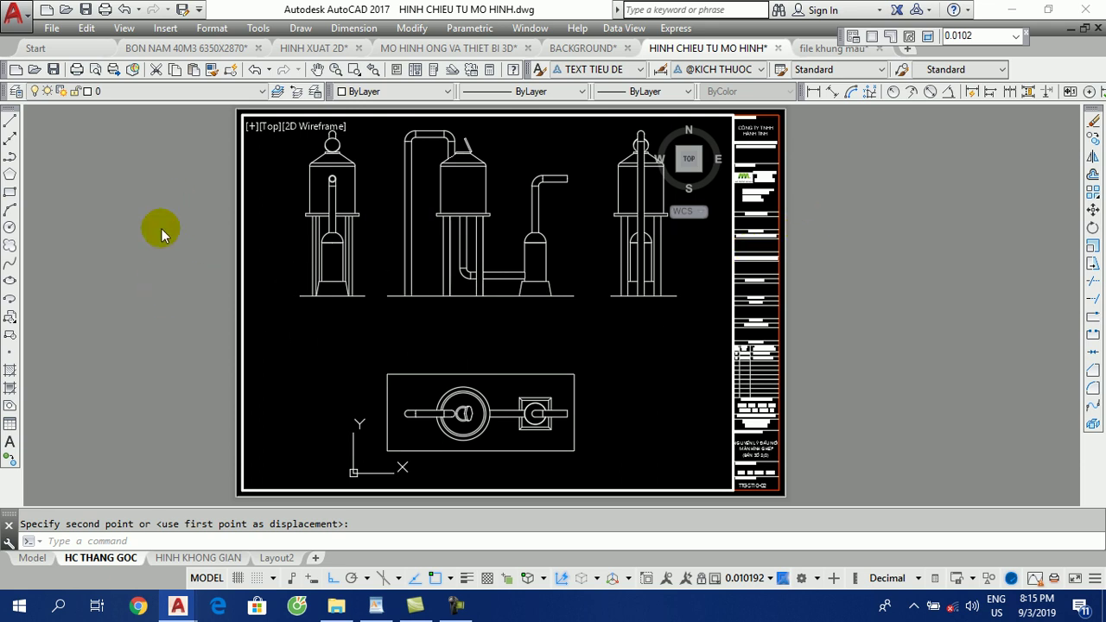
Select the viewport border in paper space and set its scale to 1:100
double_click(155, 253)
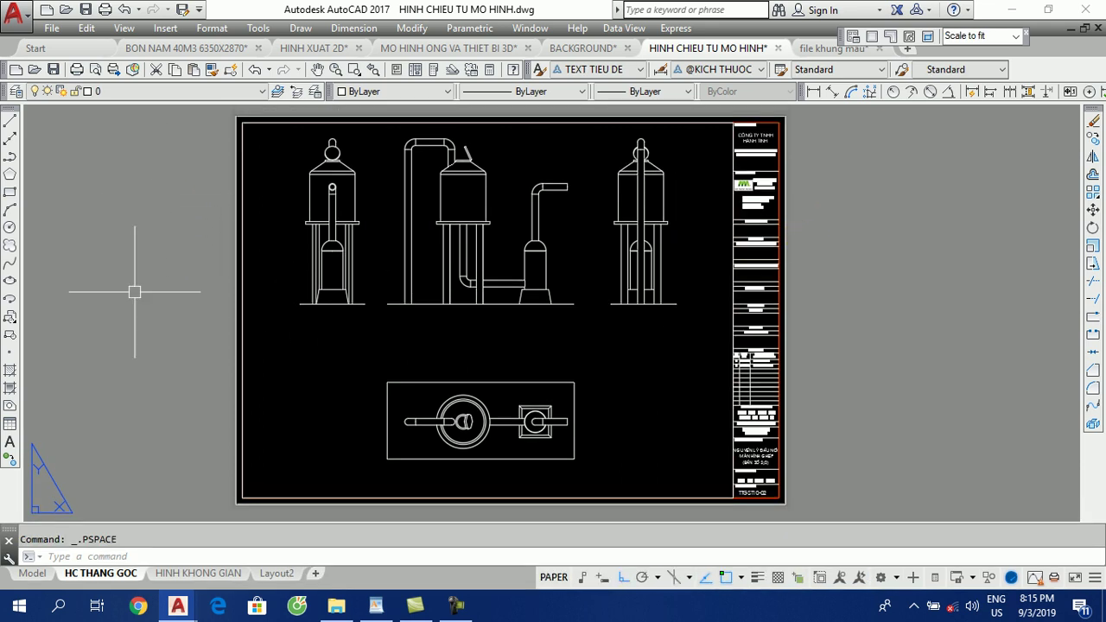
click(303, 123)
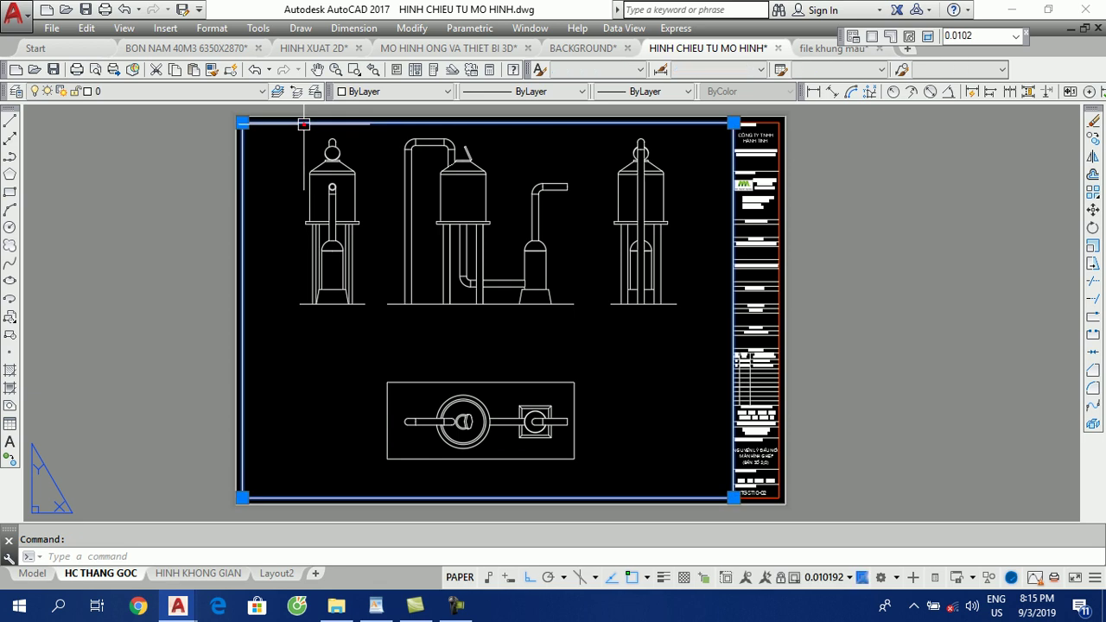
click(979, 34)
text(1/10)
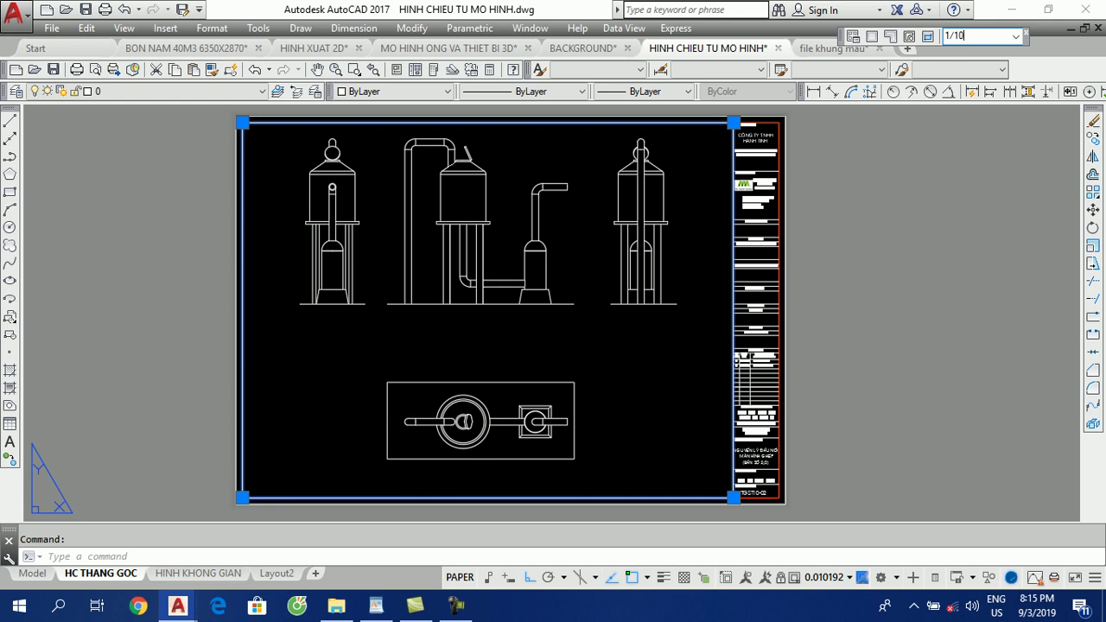
key(Return)
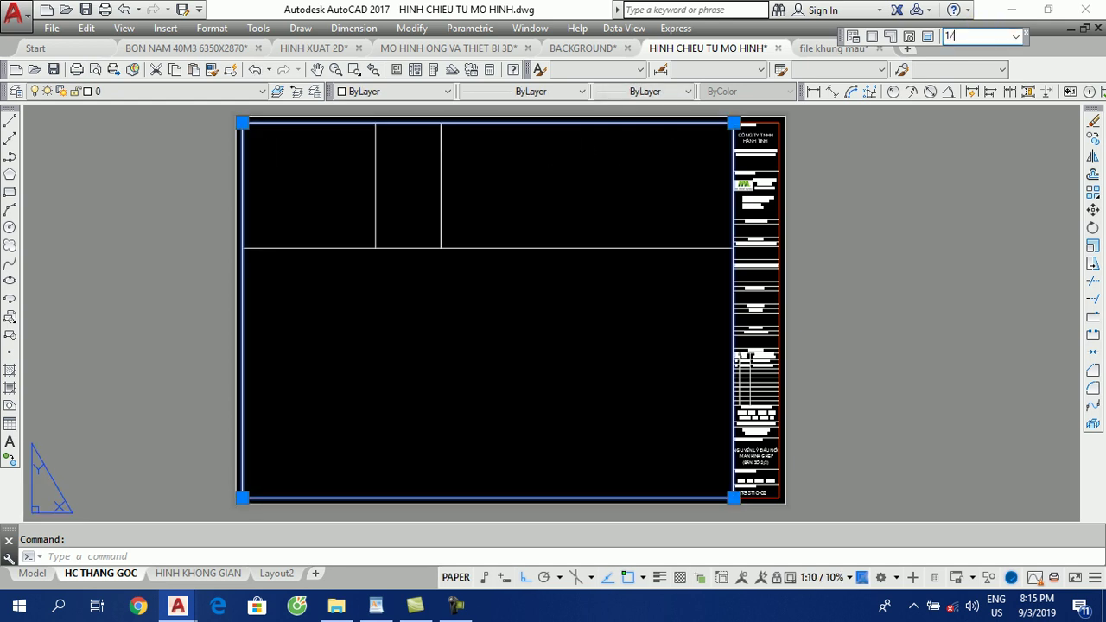
text(:100)
key(Return)
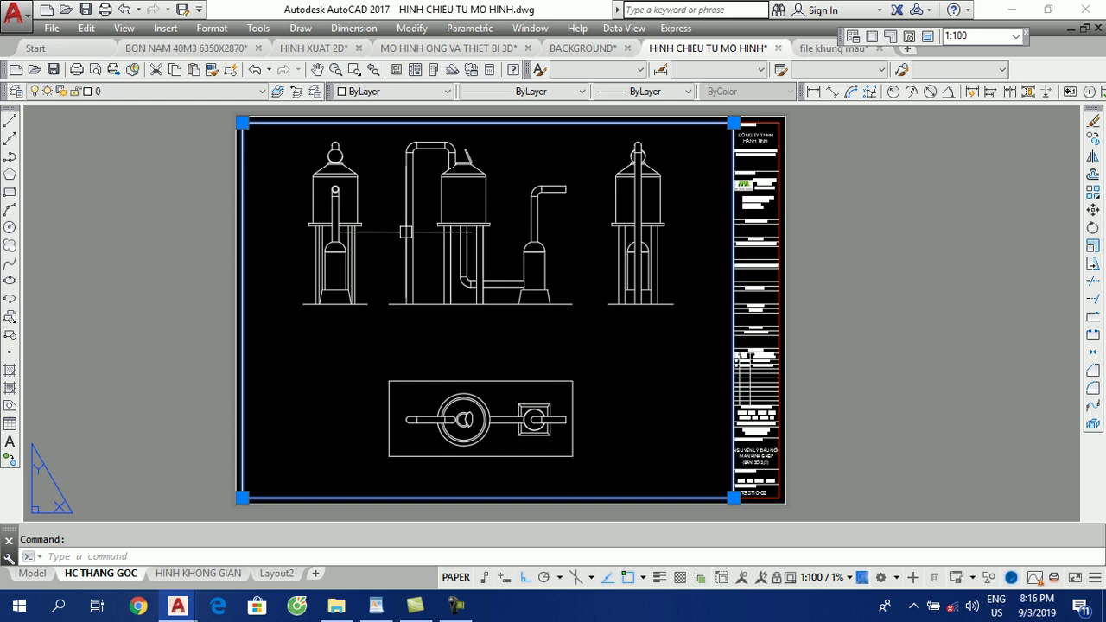
key(Escape)
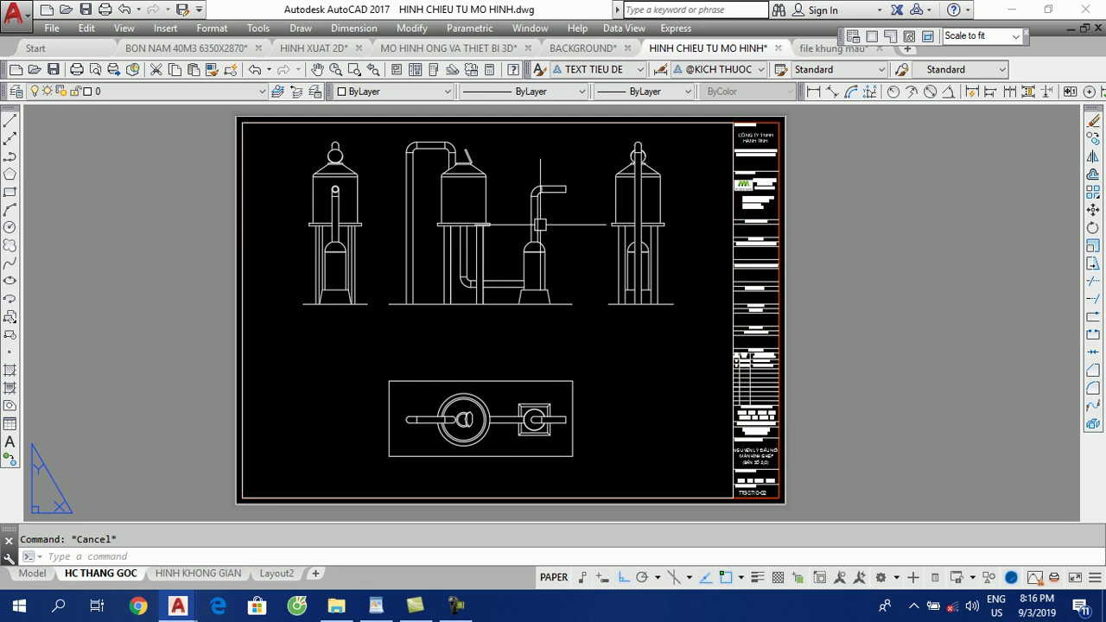
middle_drag(785, 283, 506, 415)
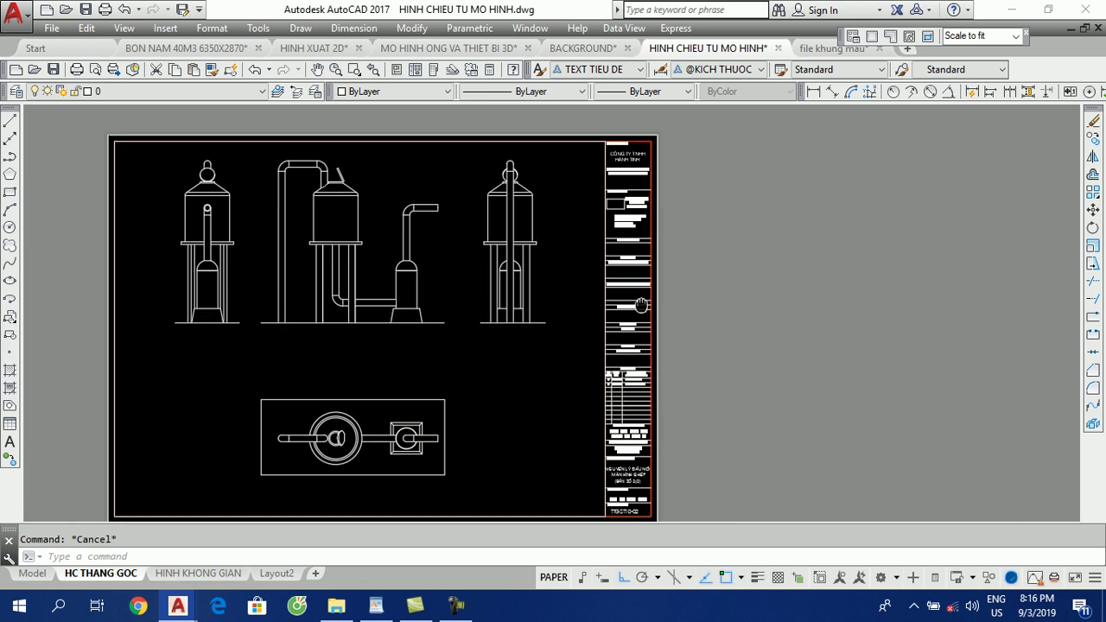
On the HINH KHONG GIAN layout, draw a viewport from the sheet's top-left corner
click(199, 573)
middle_drag(470, 337, 515, 347)
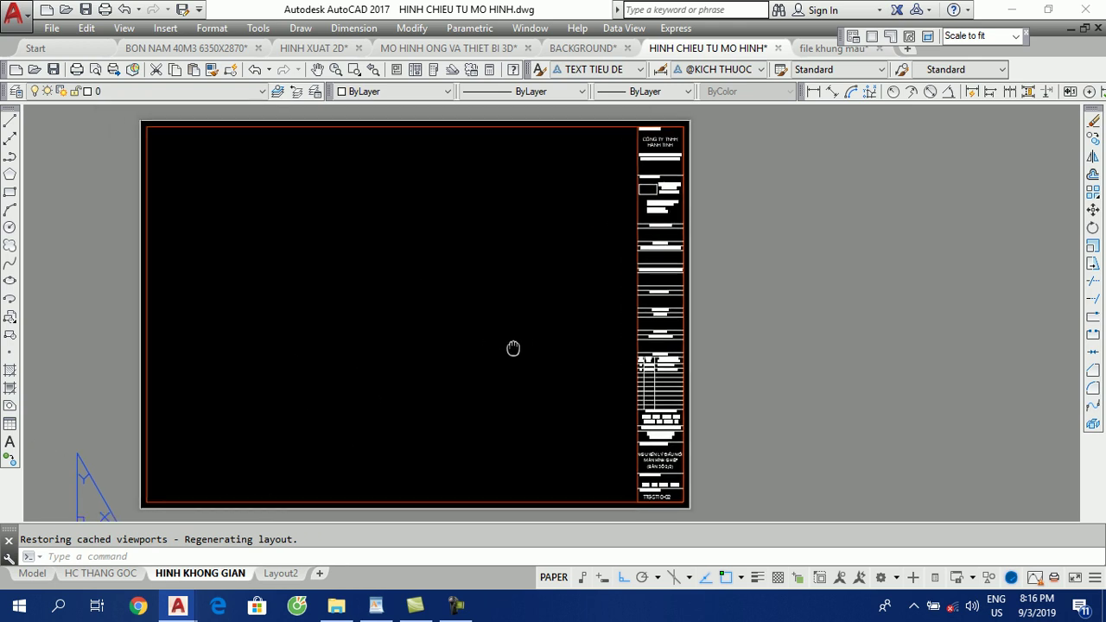
text(Mv)
key(Return)
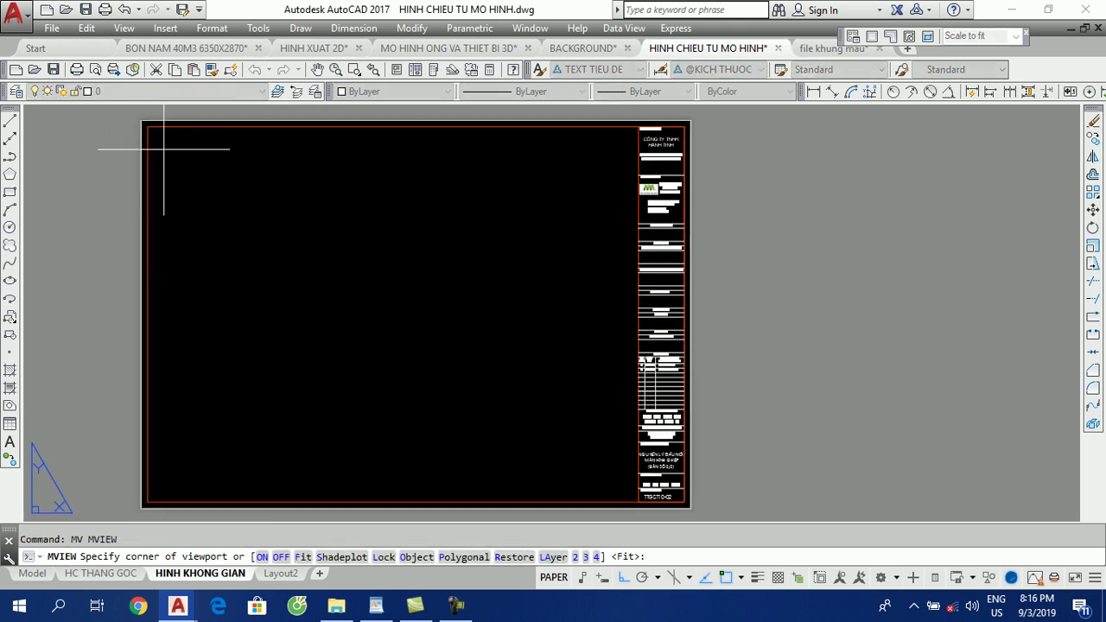
click(148, 127)
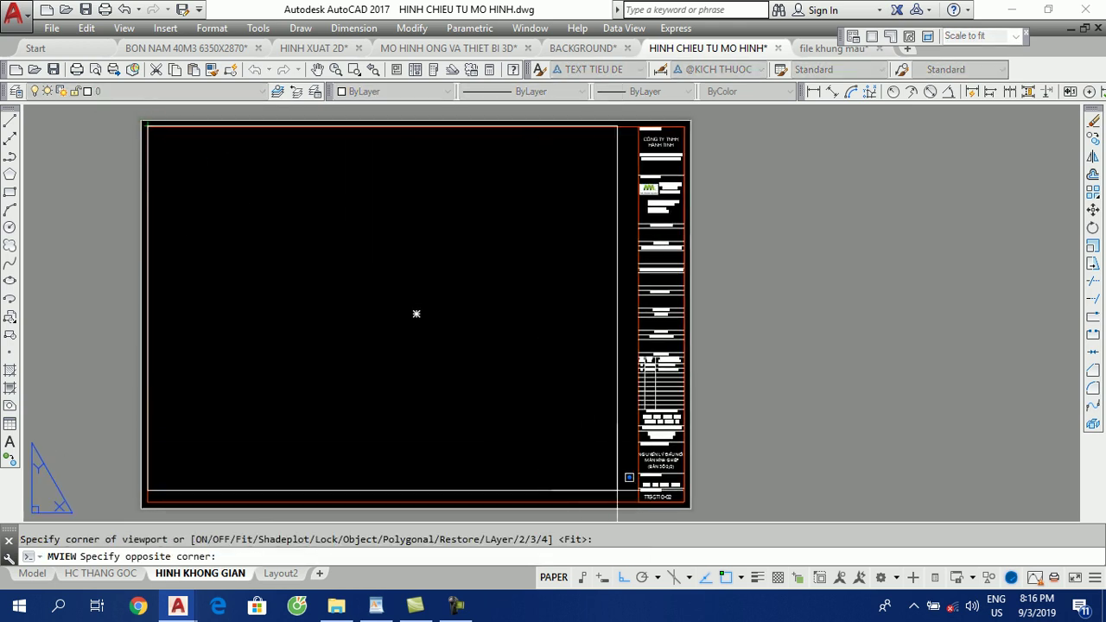
click(638, 500)
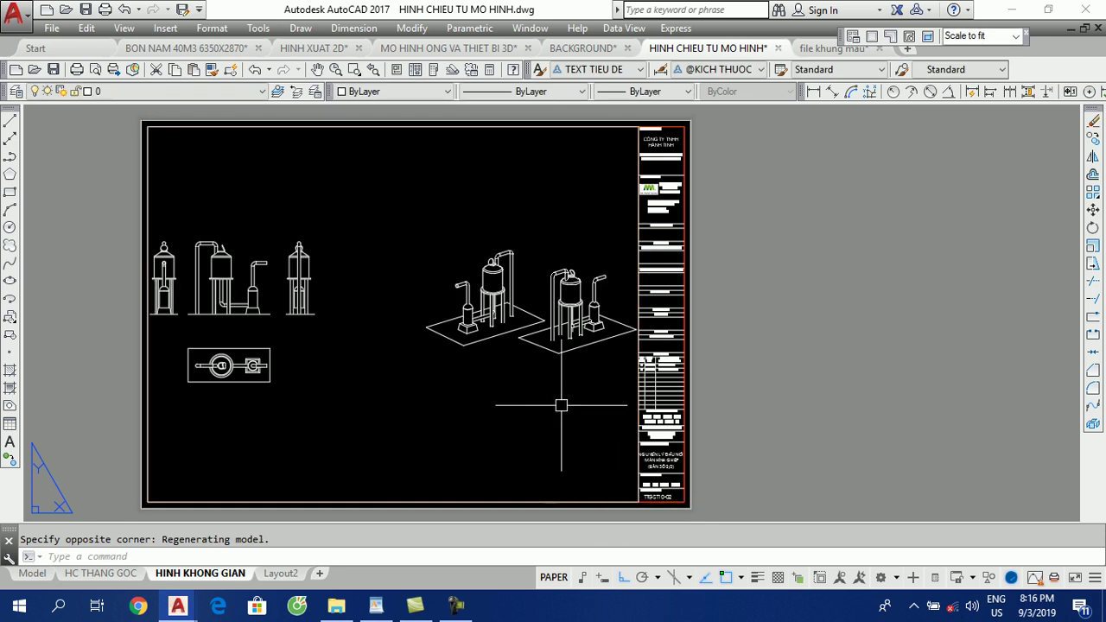
Pan and zoom-window that viewport onto the two isometric tank assemblies, then return to paper space
double_click(557, 396)
middle_drag(557, 397, 349, 307)
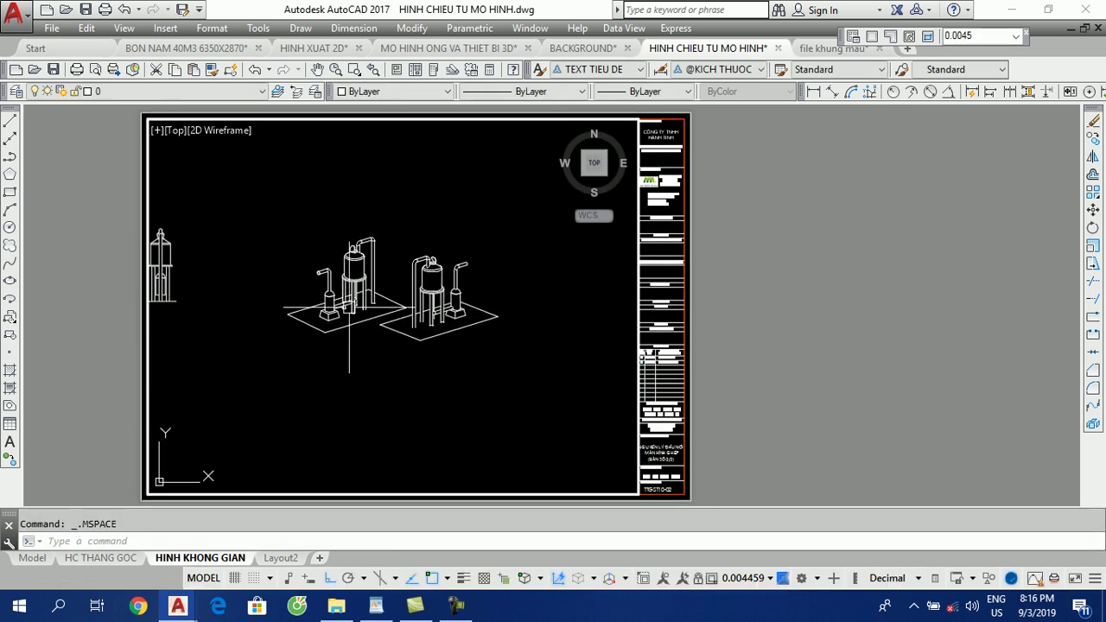
text(z)
key(Return)
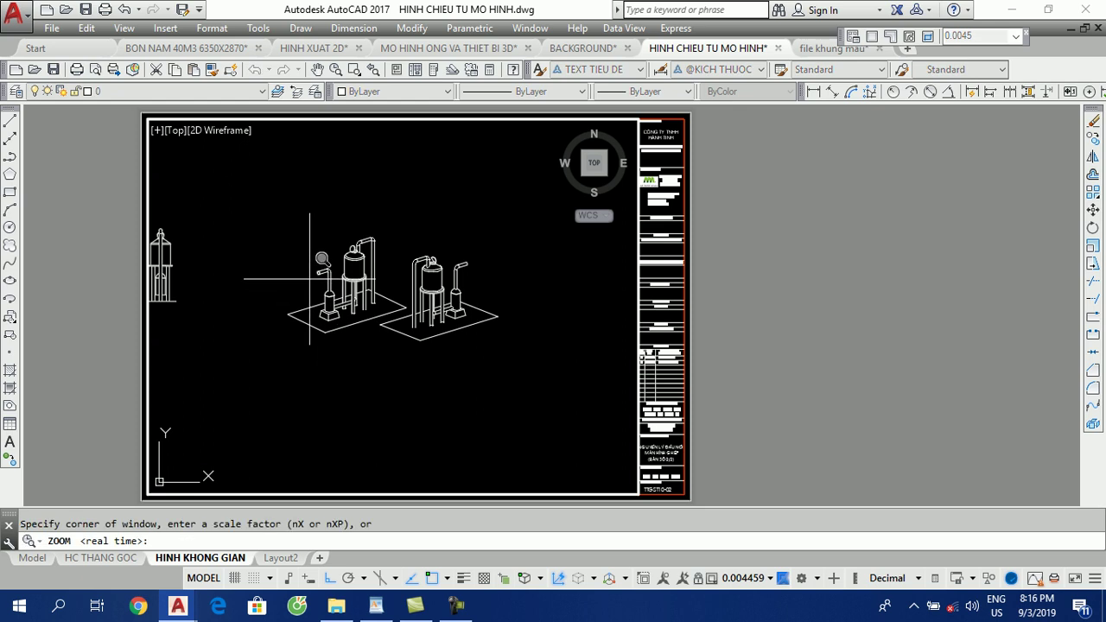
click(274, 215)
click(510, 364)
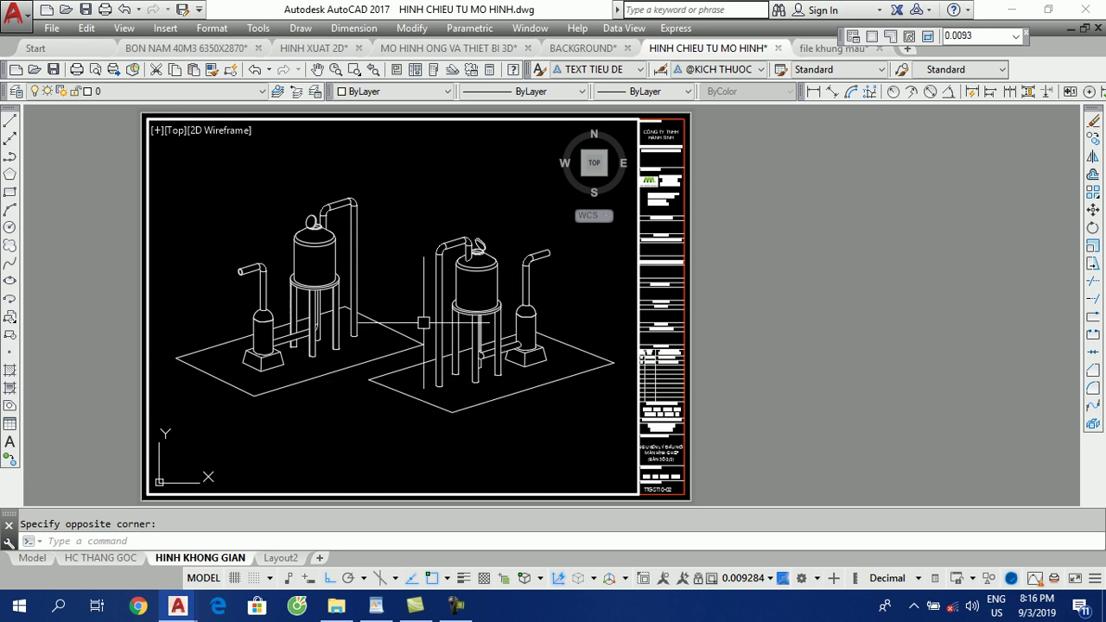
double_click(761, 252)
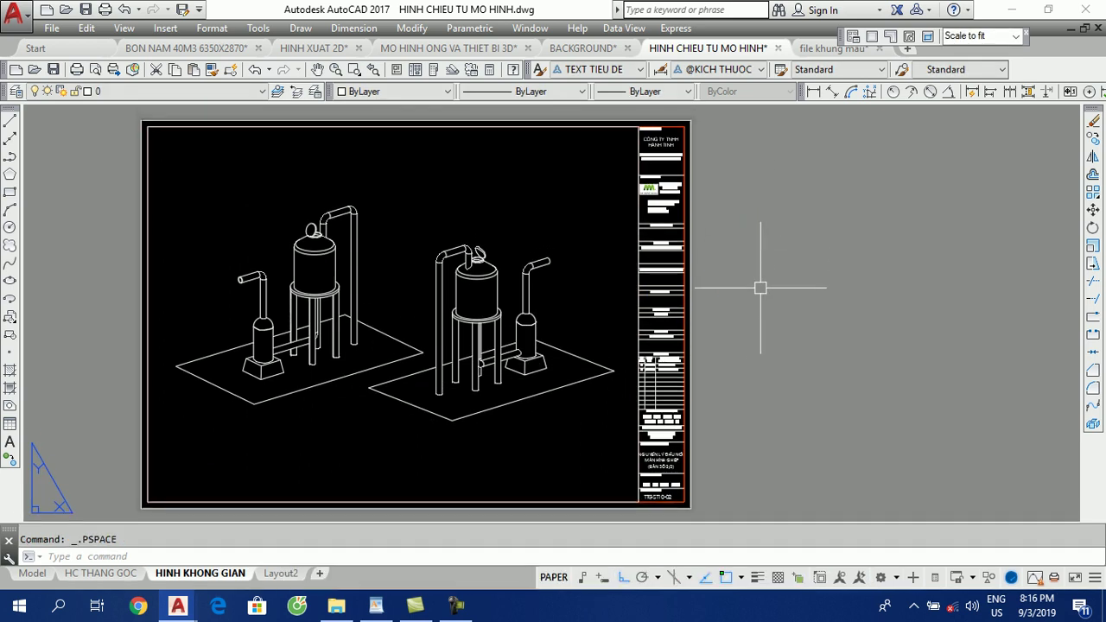
Delete the old viewport and draw a new one filling the title frame
click(599, 129)
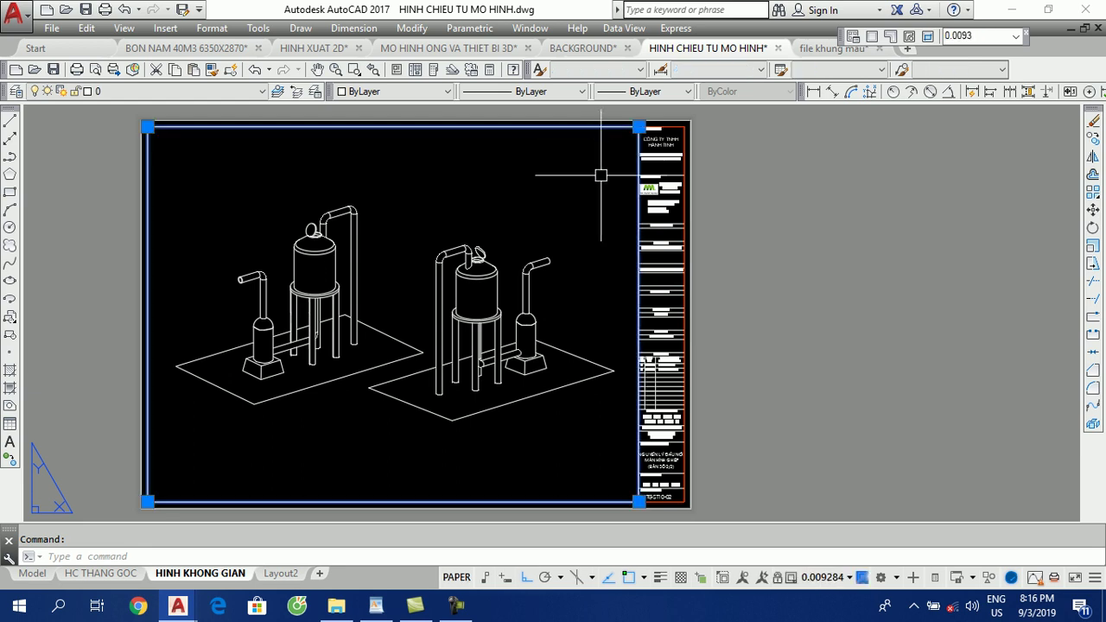
key(Delete)
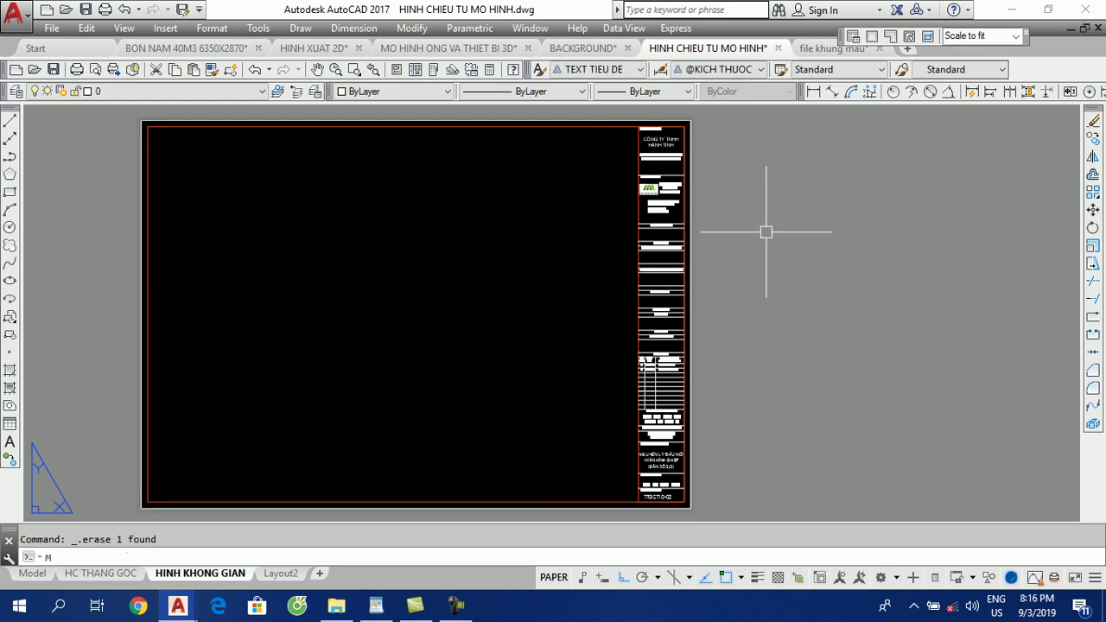
text(V)
key(Return)
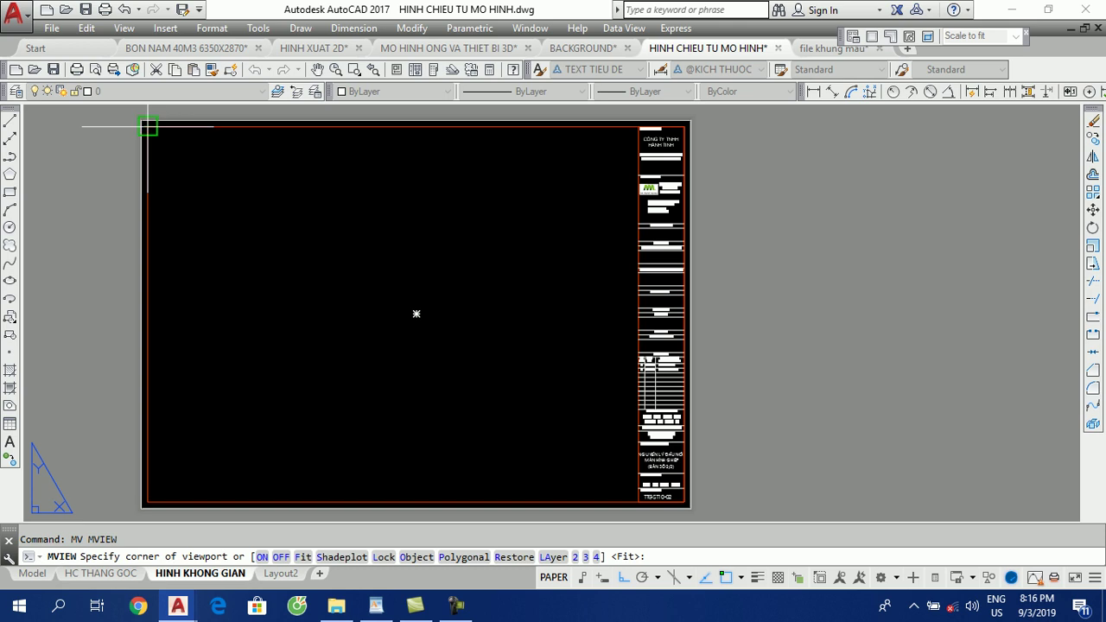
click(148, 127)
click(635, 507)
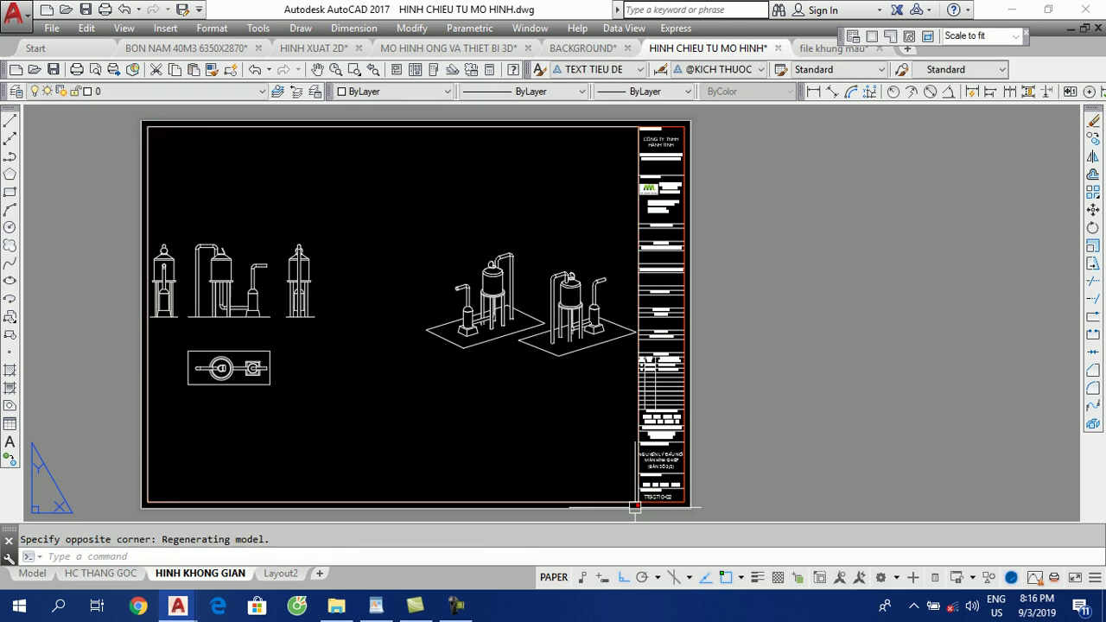
Frame the two isometric skids enlarged and centered in the new viewport, then return to paper space
double_click(417, 258)
middle_drag(531, 323, 432, 322)
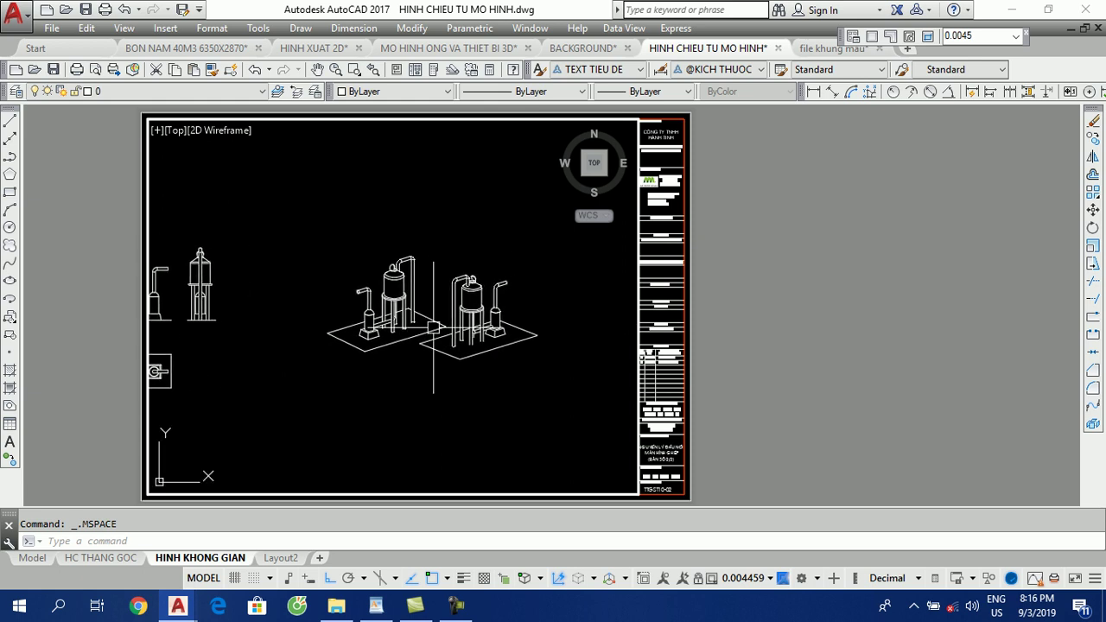
text(z)
key(Return)
click(314, 232)
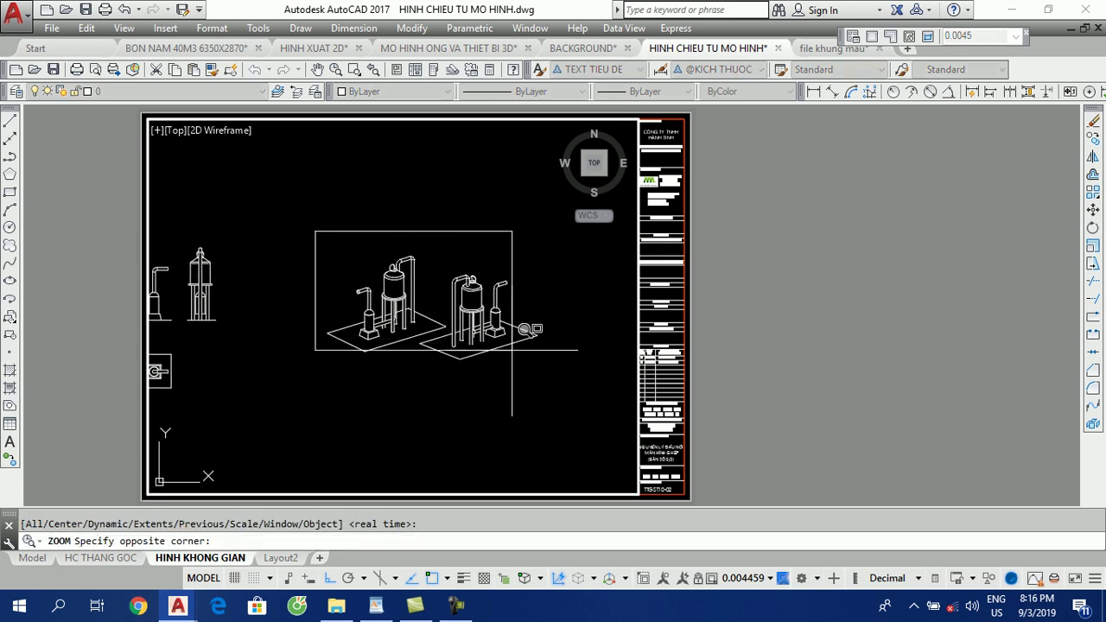
click(558, 350)
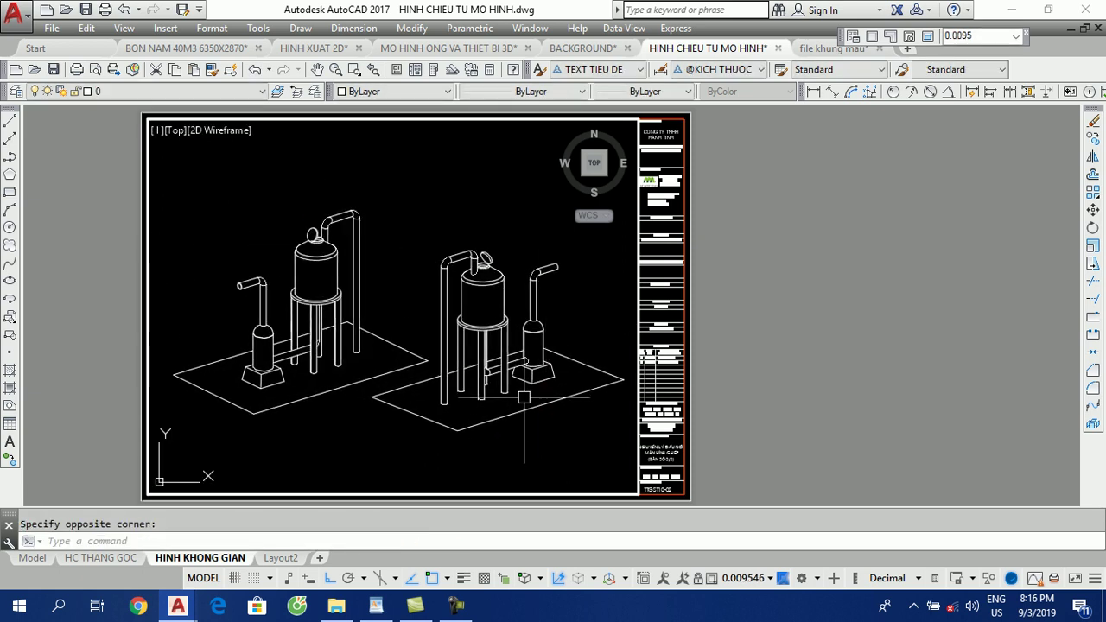
middle_drag(510, 410, 498, 359)
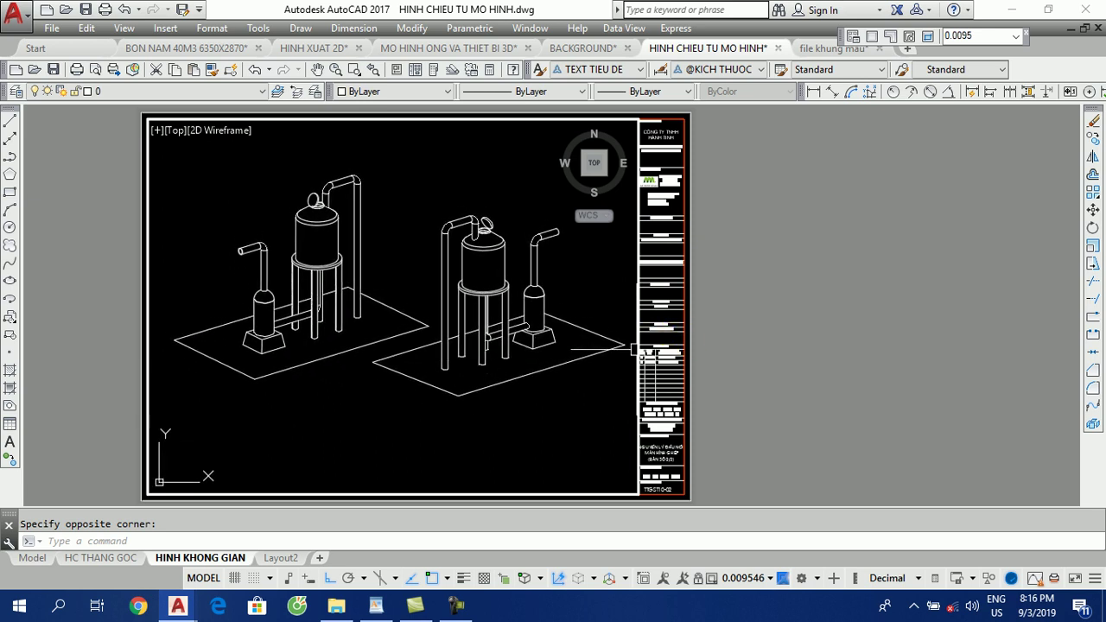
text(ps)
key(Return)
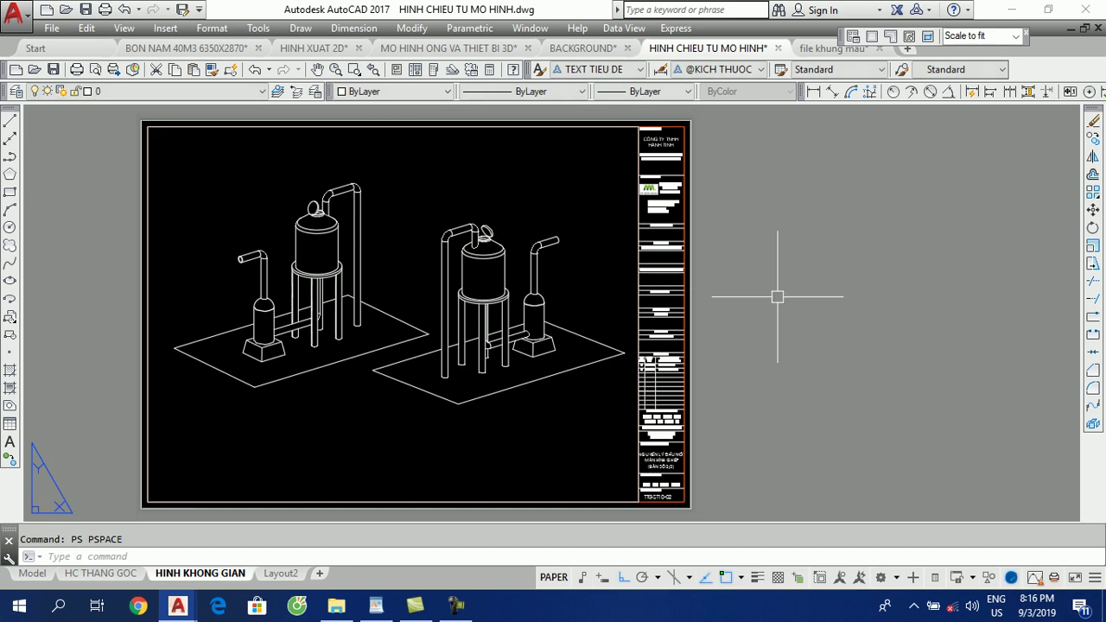
Set the isometric viewport's Display locked property to Yes in Properties
scroll(850, 328, down, 5)
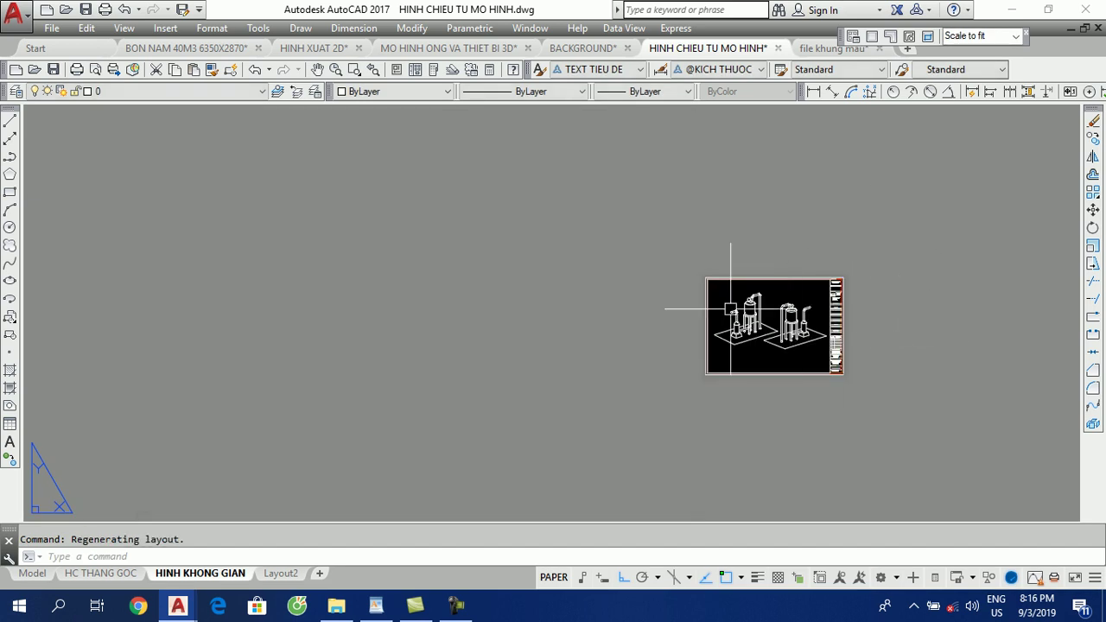
scroll(741, 309, up, 5)
middle_drag(716, 289, 477, 269)
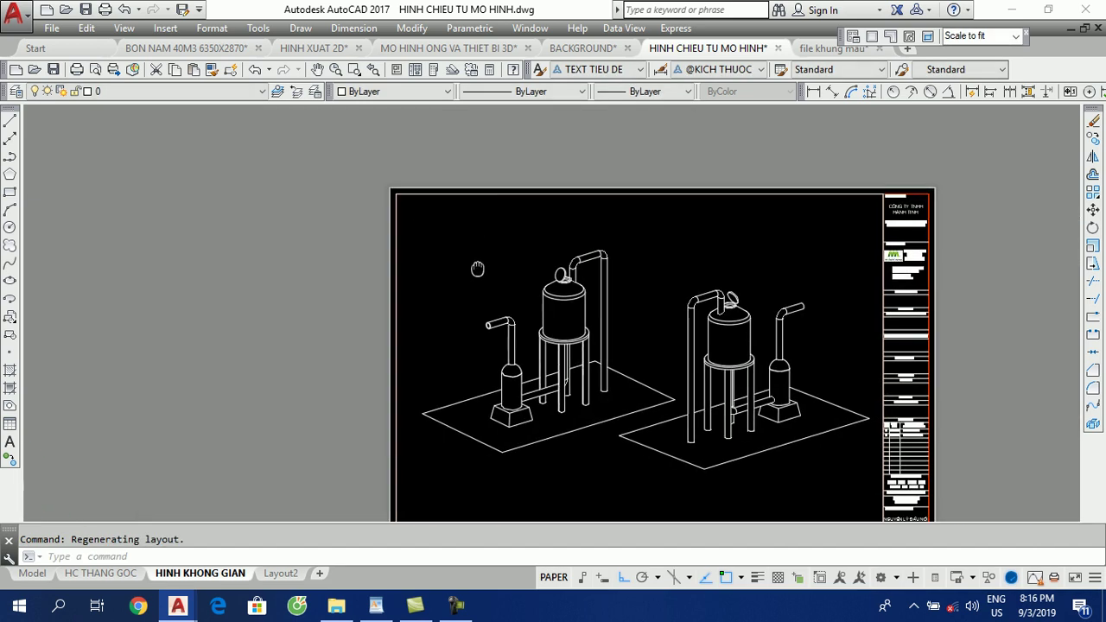
click(501, 197)
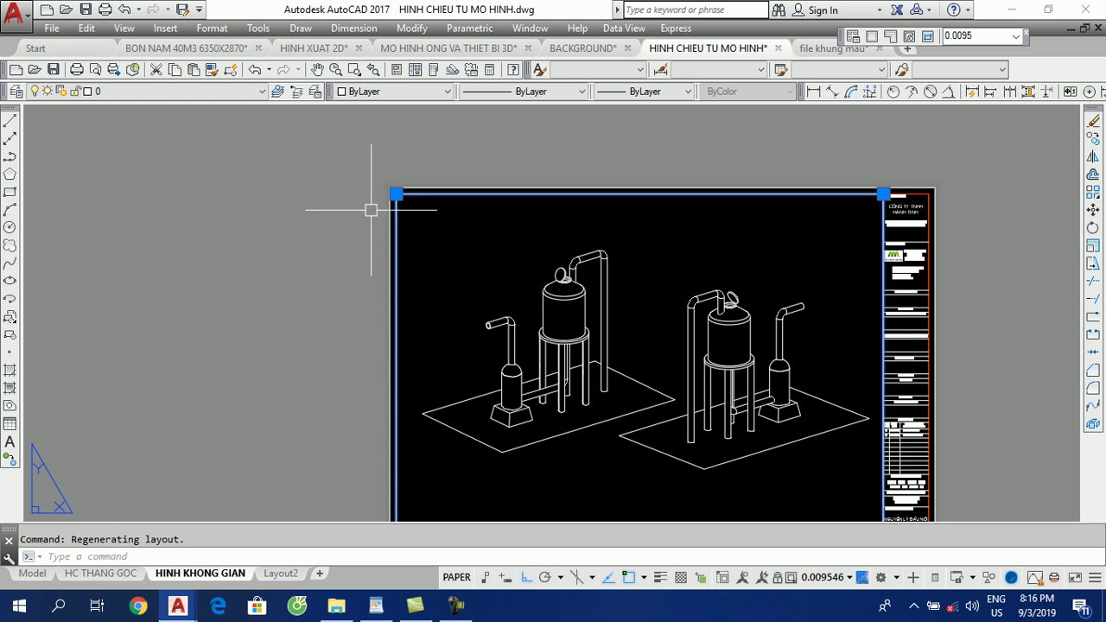
text(PR)
key(Return)
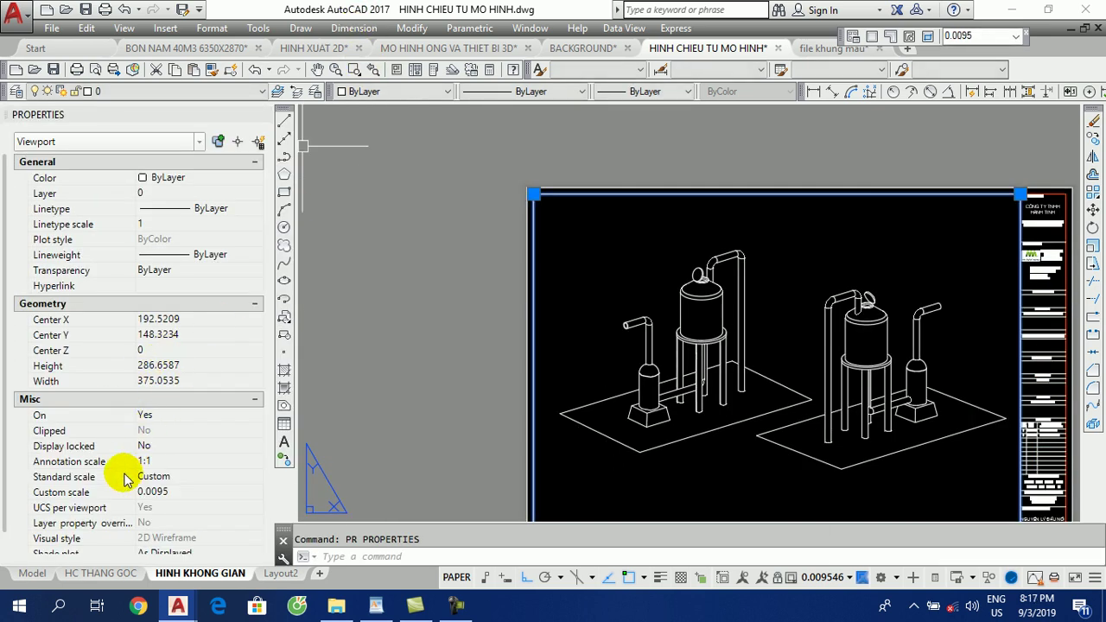
click(145, 446)
click(159, 446)
click(160, 460)
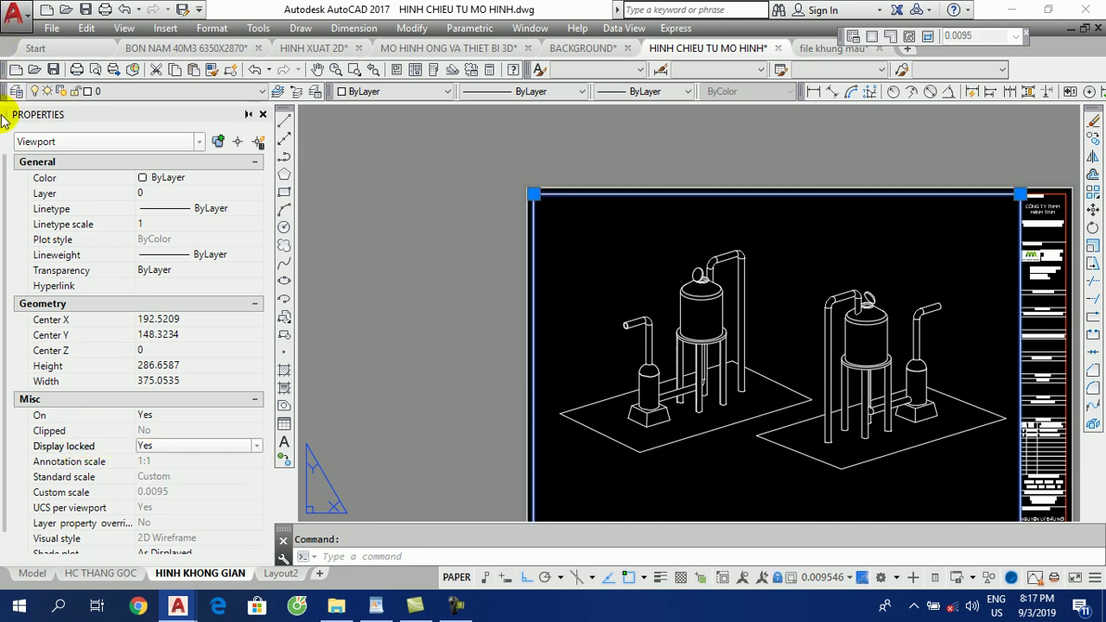
click(263, 115)
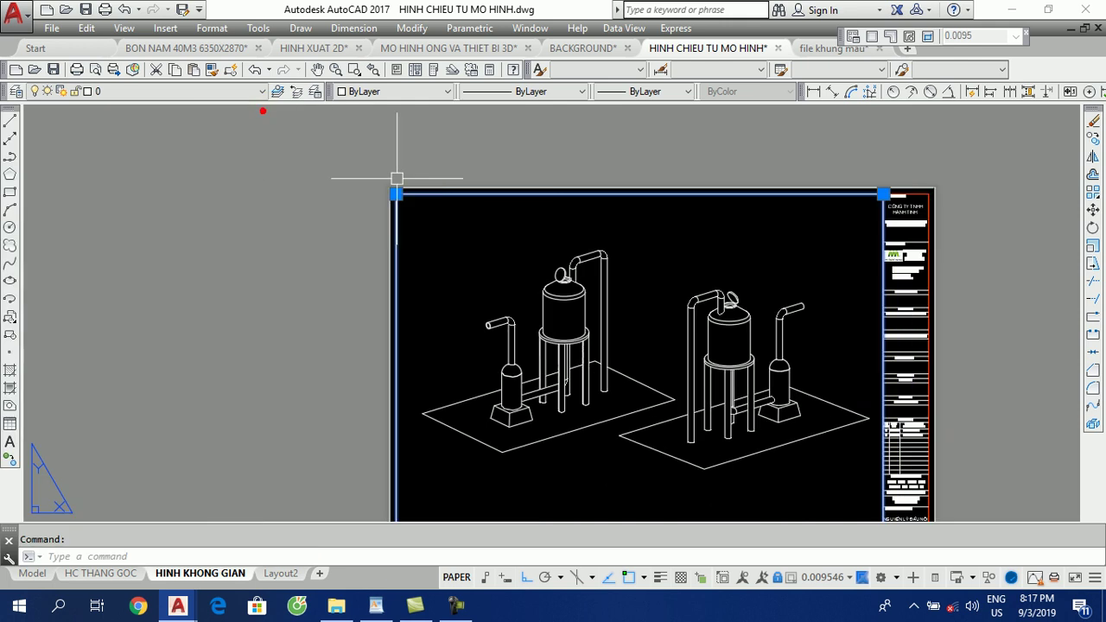
key(Escape)
middle_drag(678, 315, 603, 242)
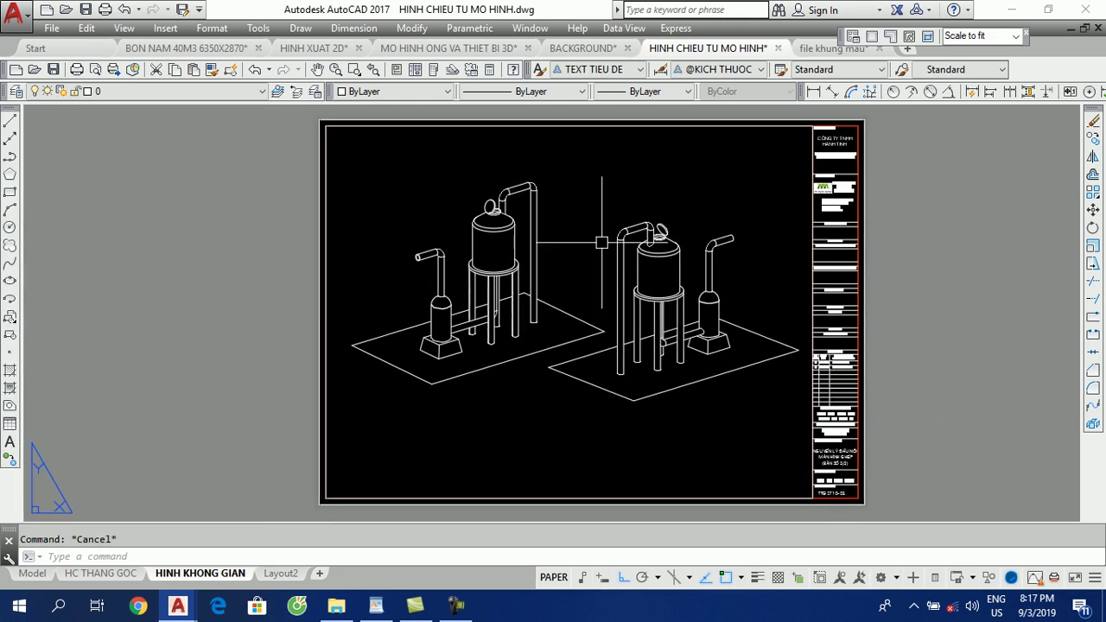
On the HC THANG GOC layout, move the orthographic viewport onto the Defpoints layer
click(90, 574)
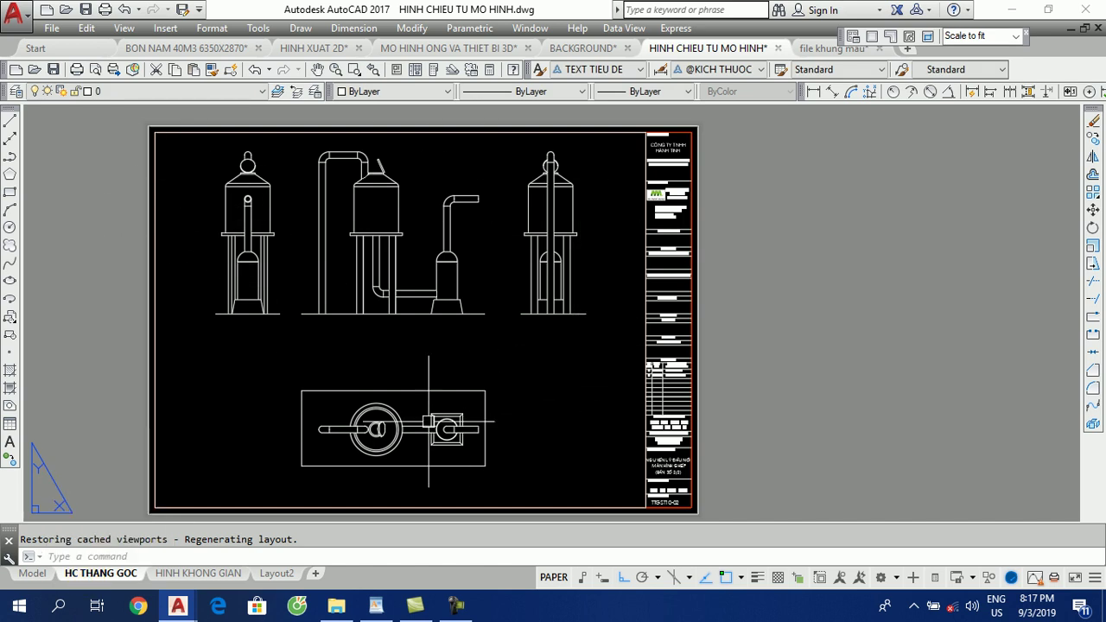
click(166, 133)
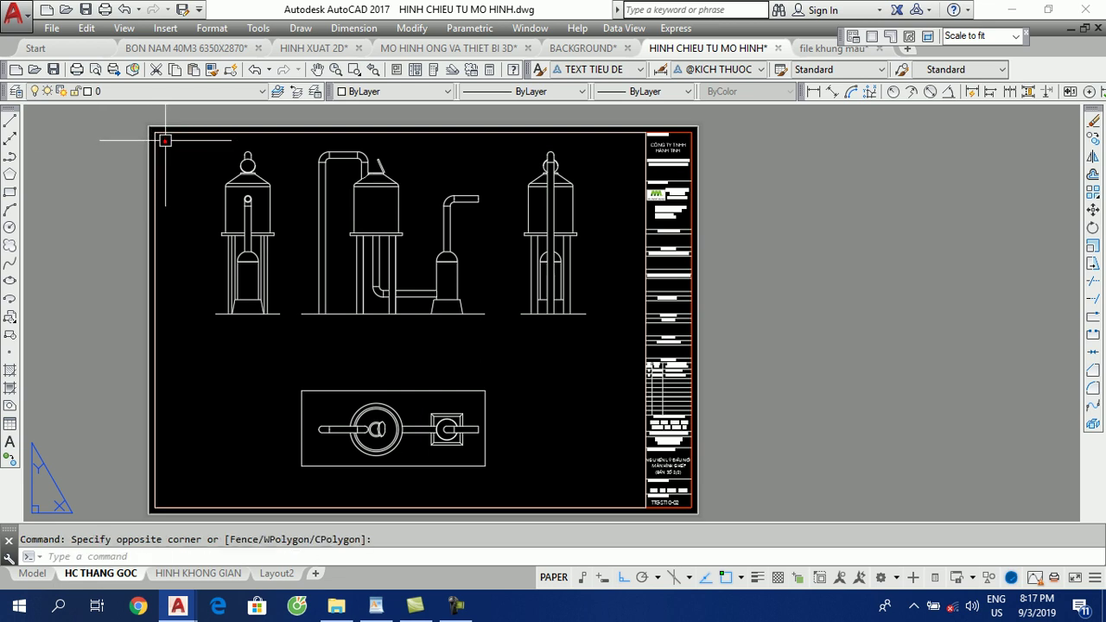
click(154, 141)
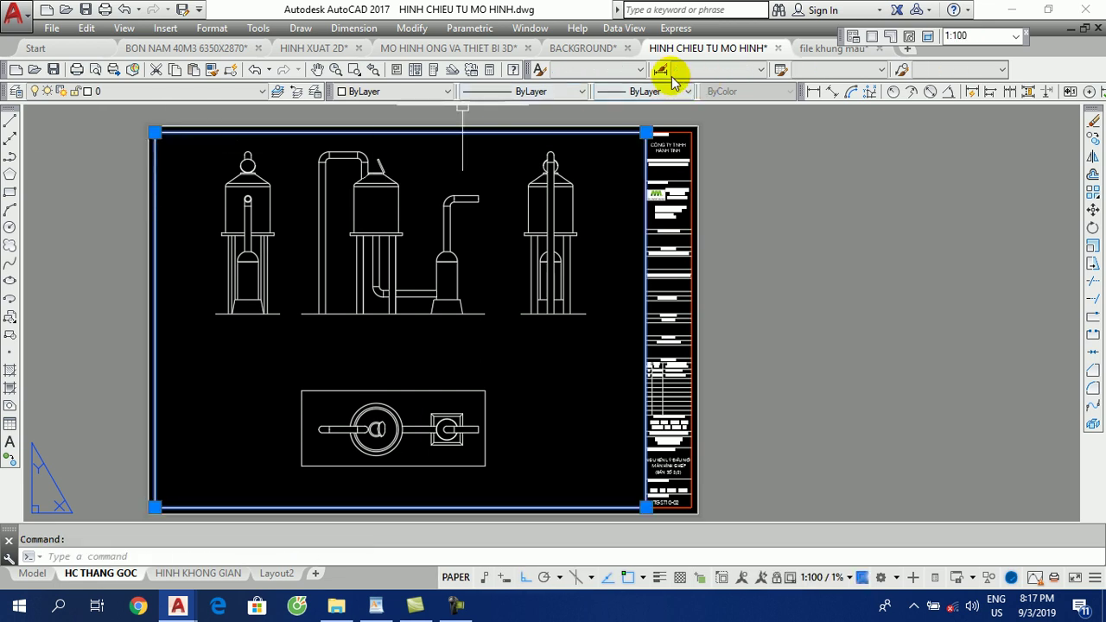
click(242, 91)
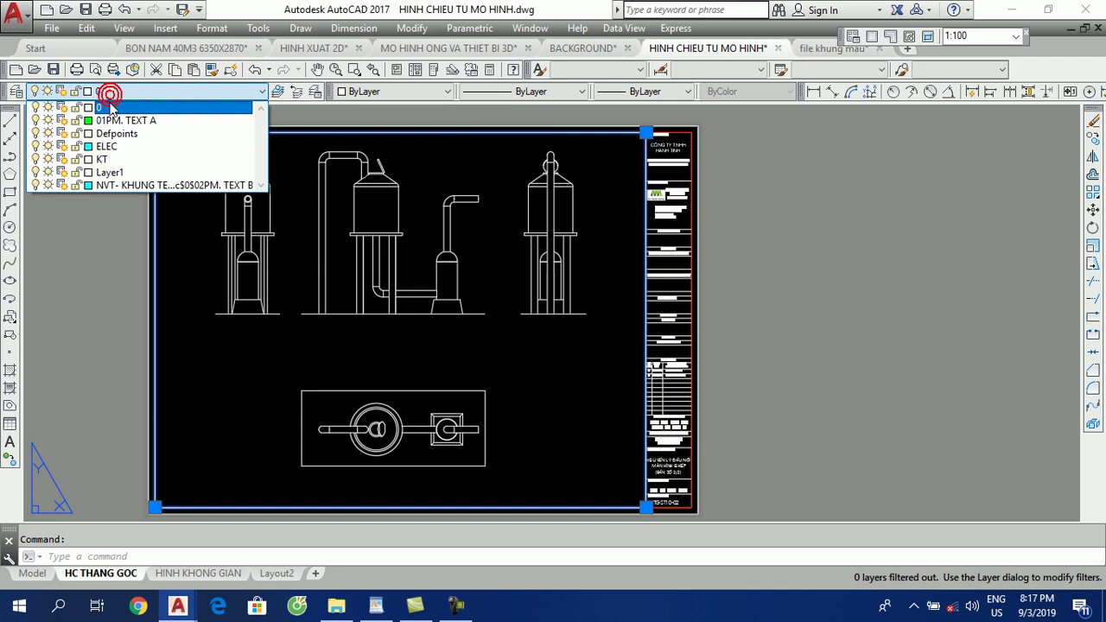
click(130, 134)
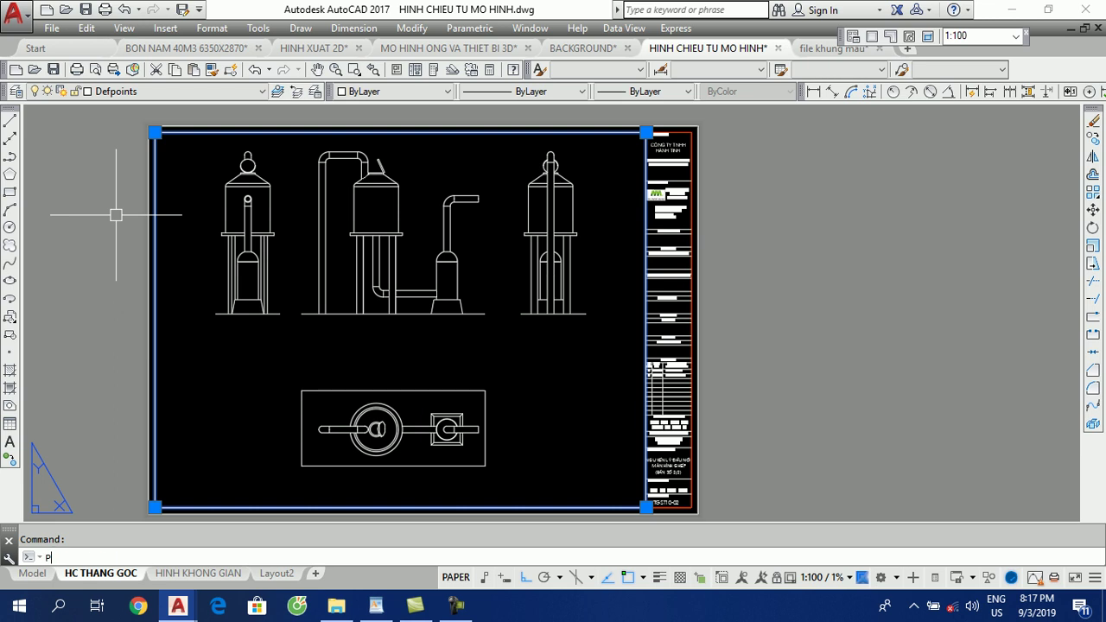
Set the viewport's Display locked to Yes and toggle the Defpoints layer's visibility
text(r)
key(Return)
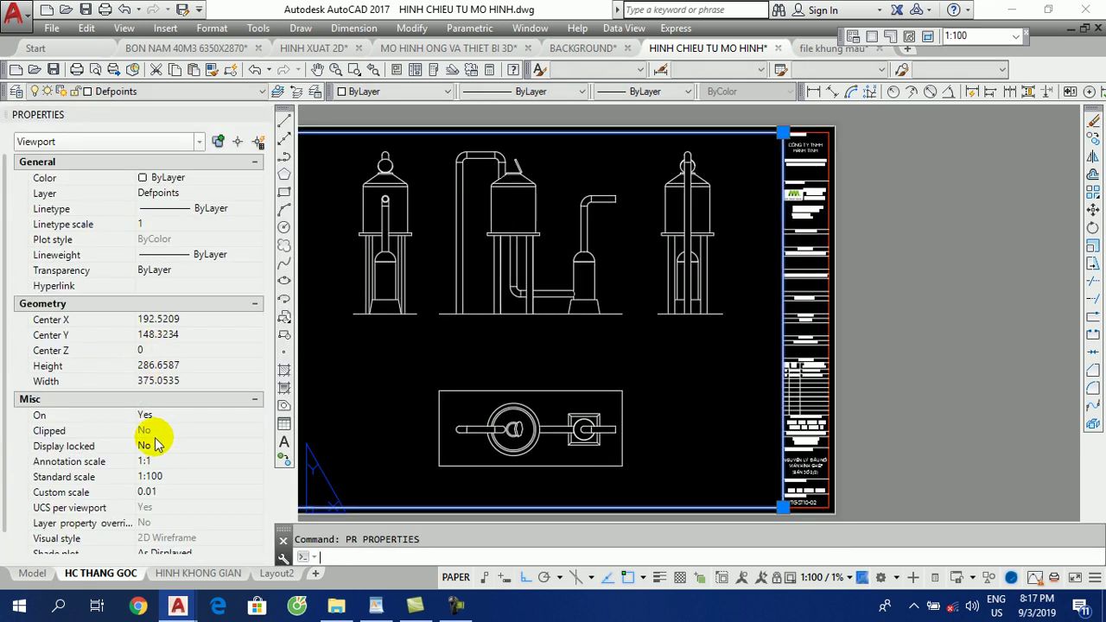
click(158, 447)
click(164, 464)
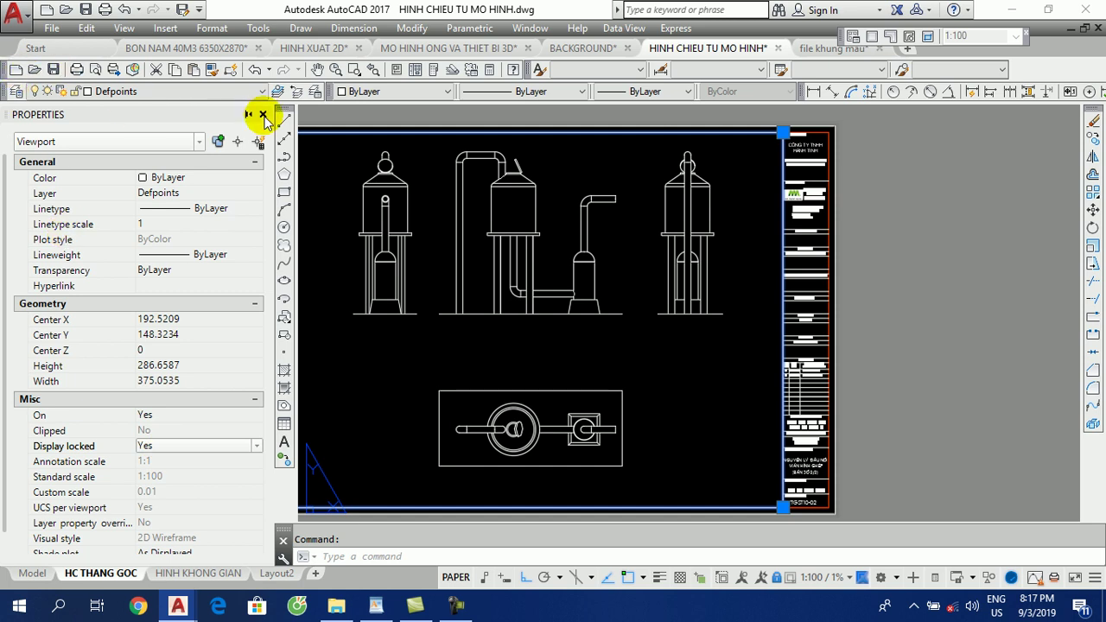
click(263, 114)
key(Escape)
click(121, 90)
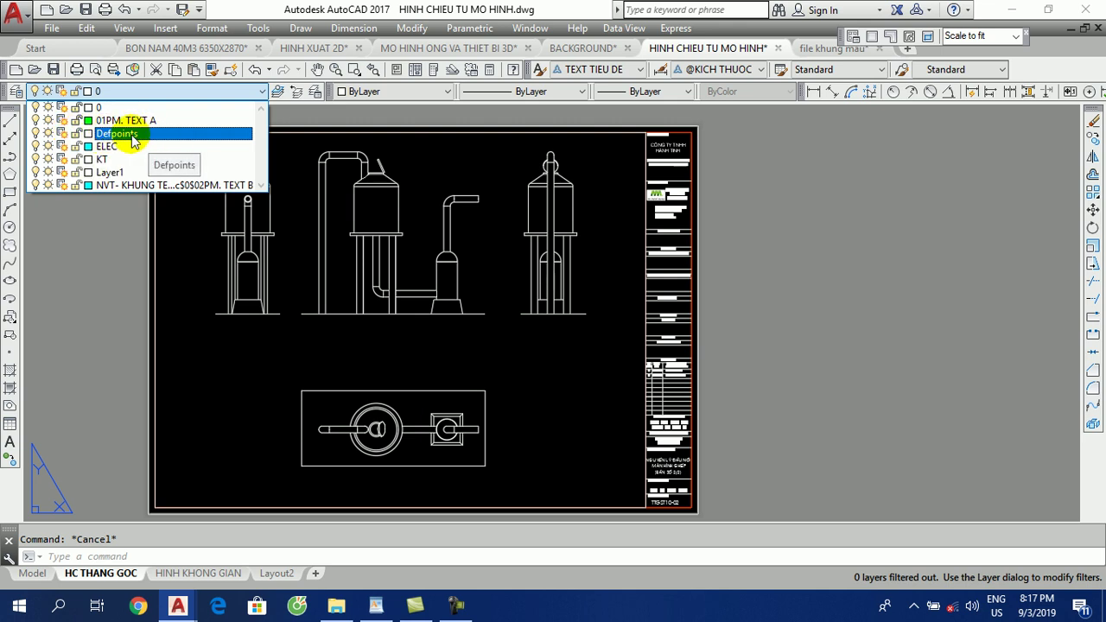
click(35, 133)
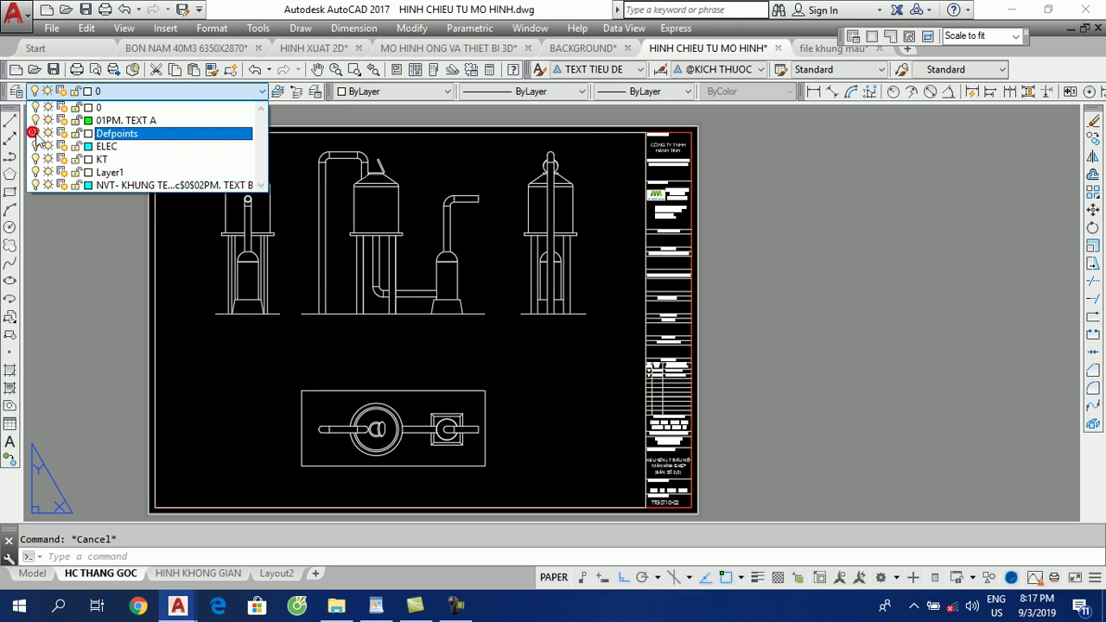
click(203, 182)
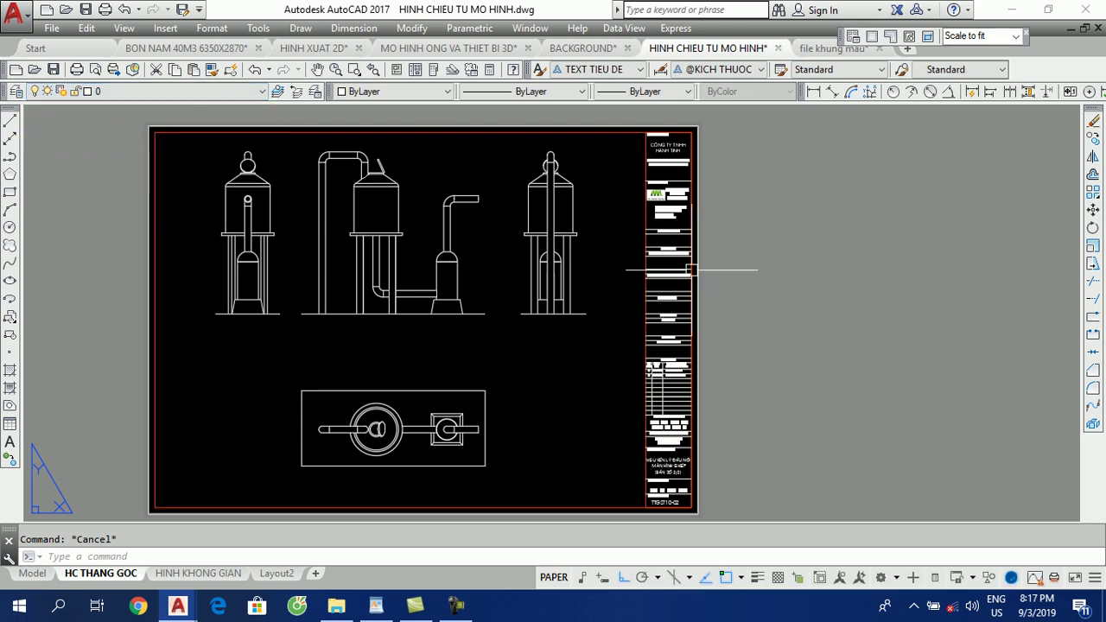
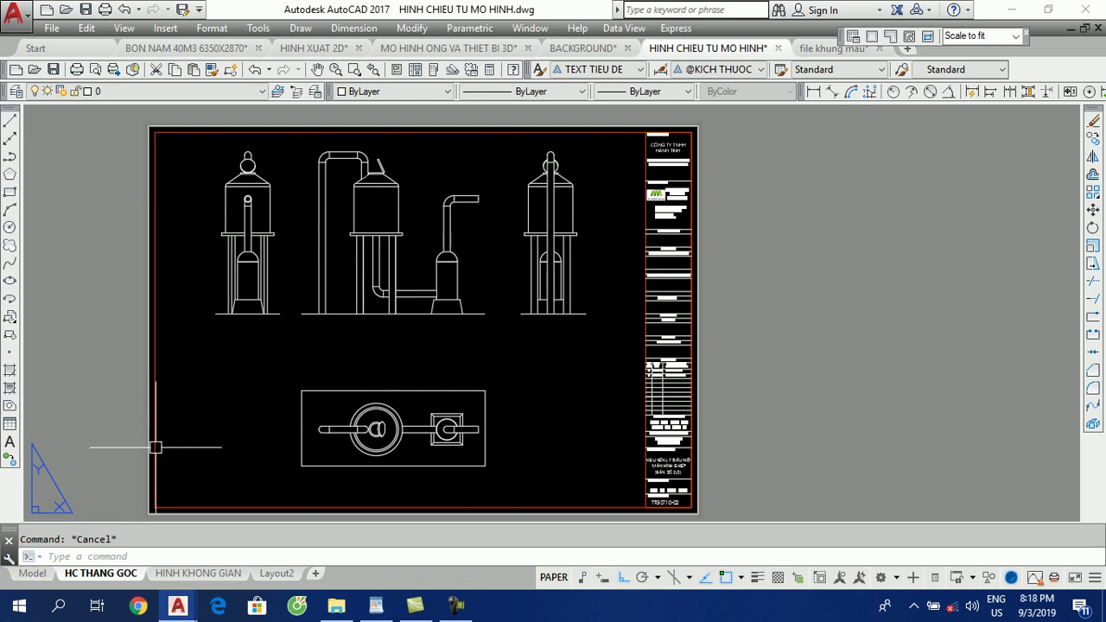
Switch from the title-block layout to model space, centring the tank front, side and plan views
click(32, 573)
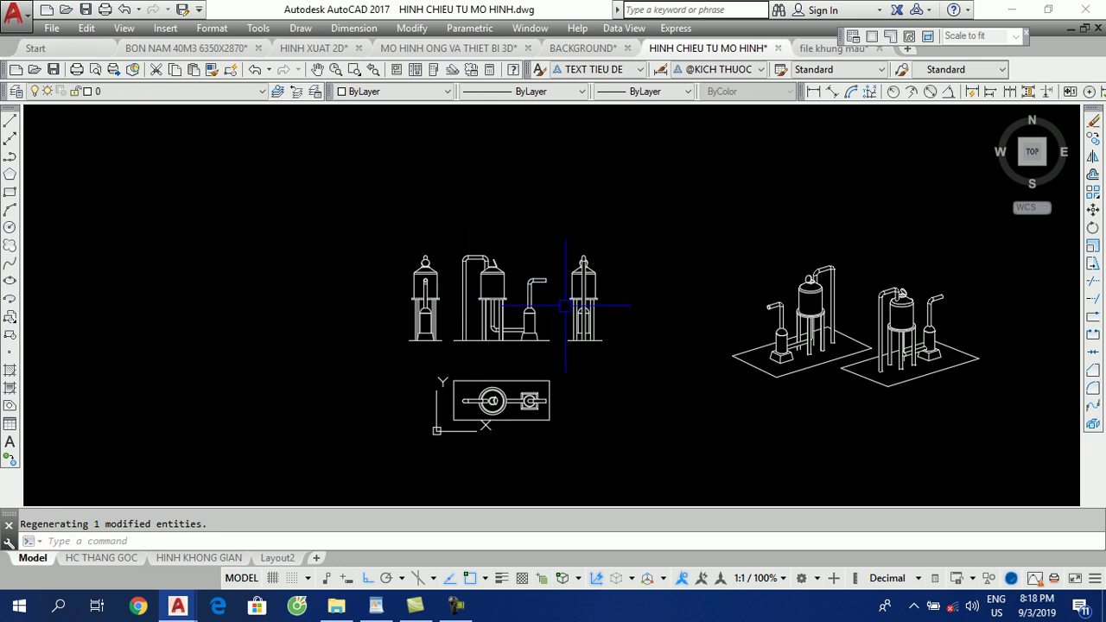
scroll(514, 326, up, 3)
scroll(323, 272, up, 3)
mouse_move(362, 229)
middle_down()
mouse_move(401, 278)
mouse_move(387, 323)
mouse_move(372, 305)
middle_up()
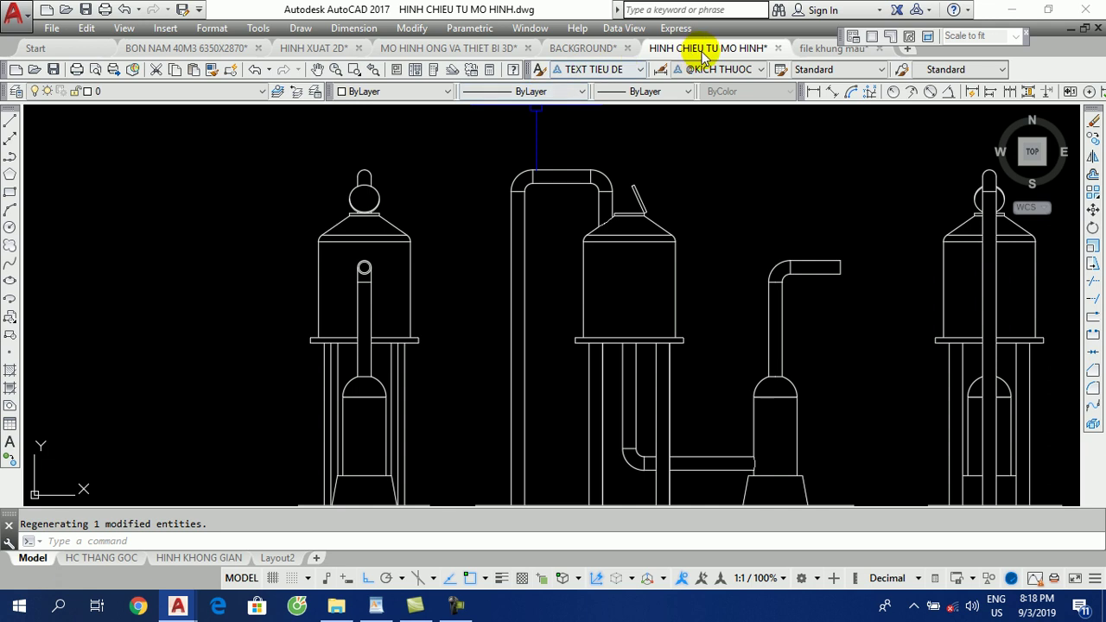
middle_drag(462, 283, 414, 213)
scroll(350, 233, down, 3)
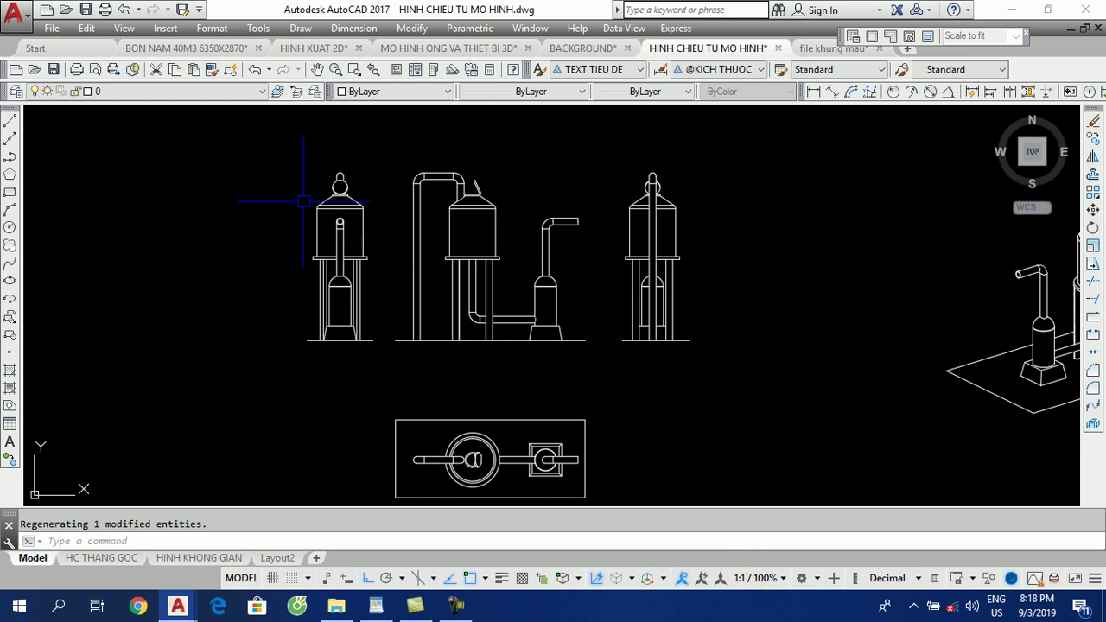
In Edit Drawing Scales, begin adding a custom scale and edit its paper and drawing unit values
click(761, 579)
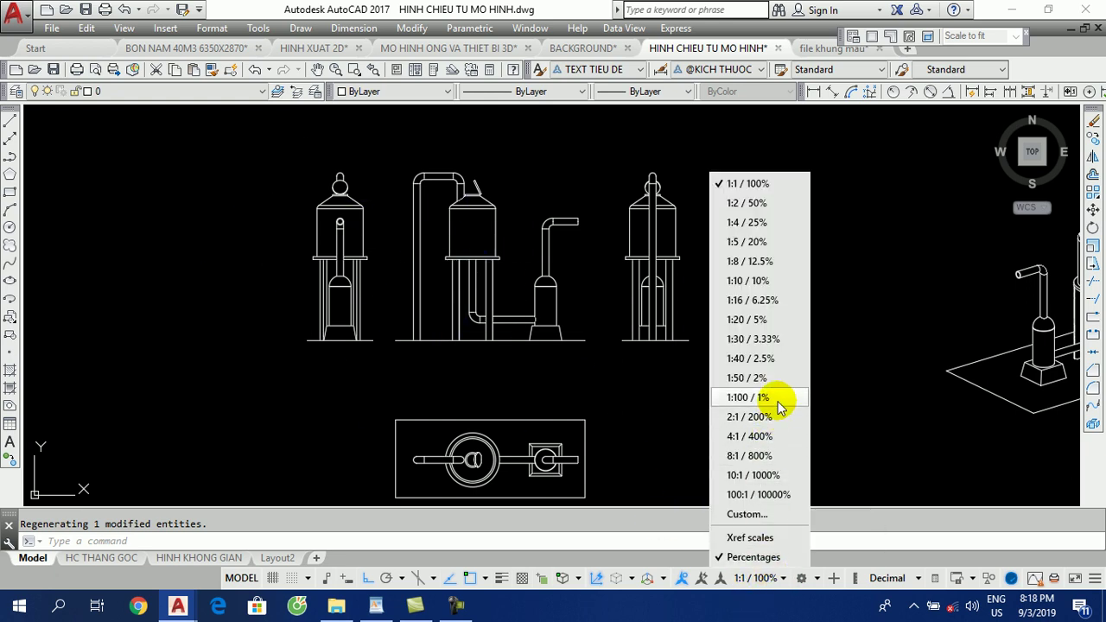
click(756, 518)
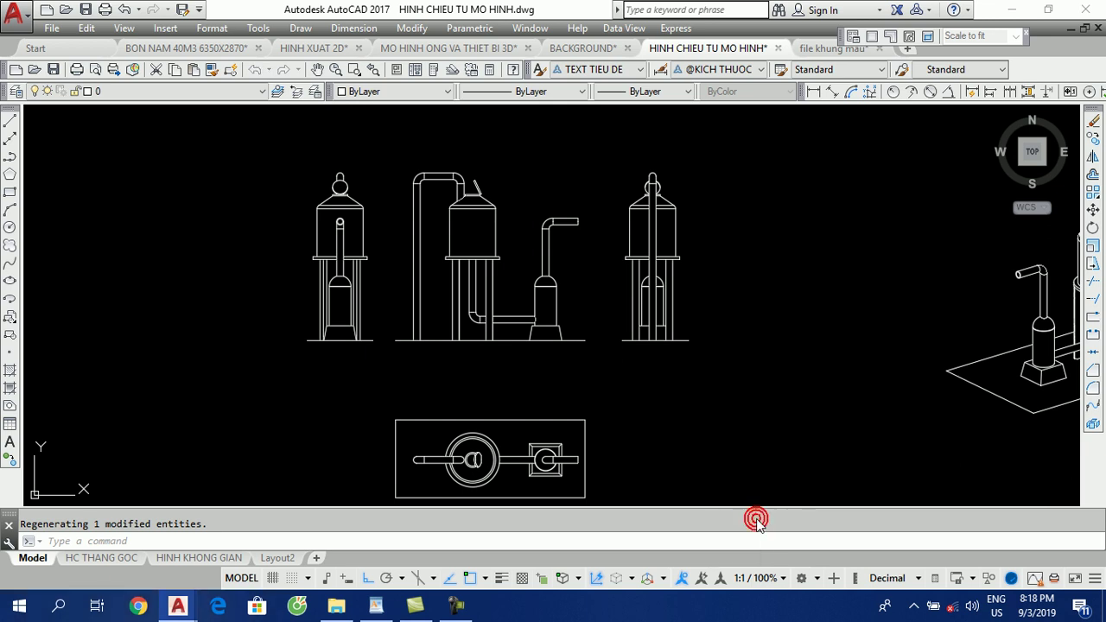
click(639, 220)
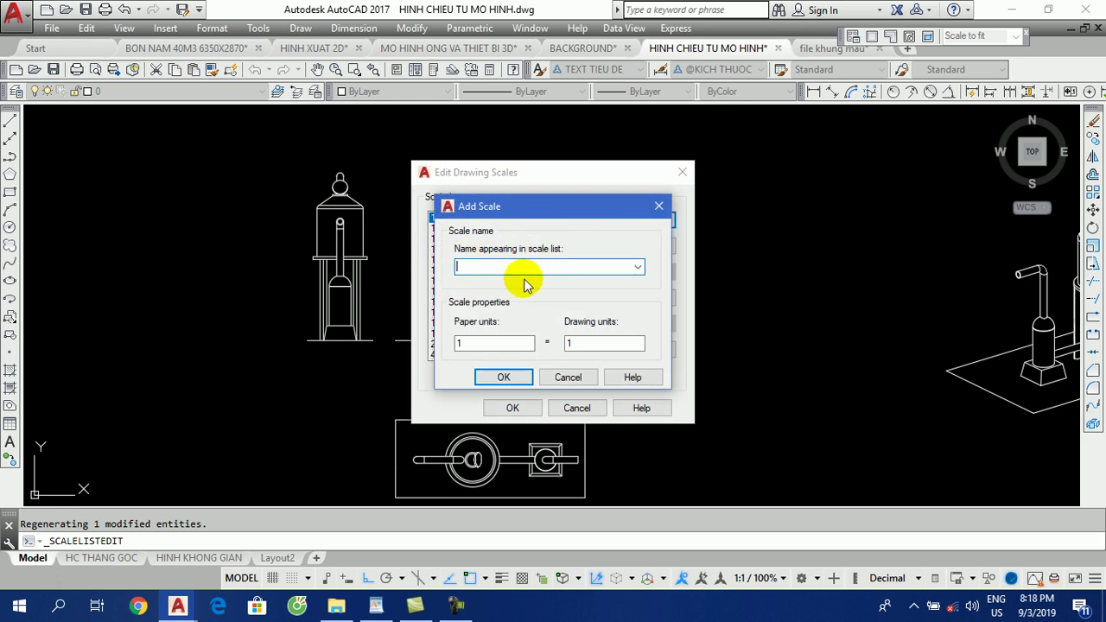
click(491, 345)
click(616, 349)
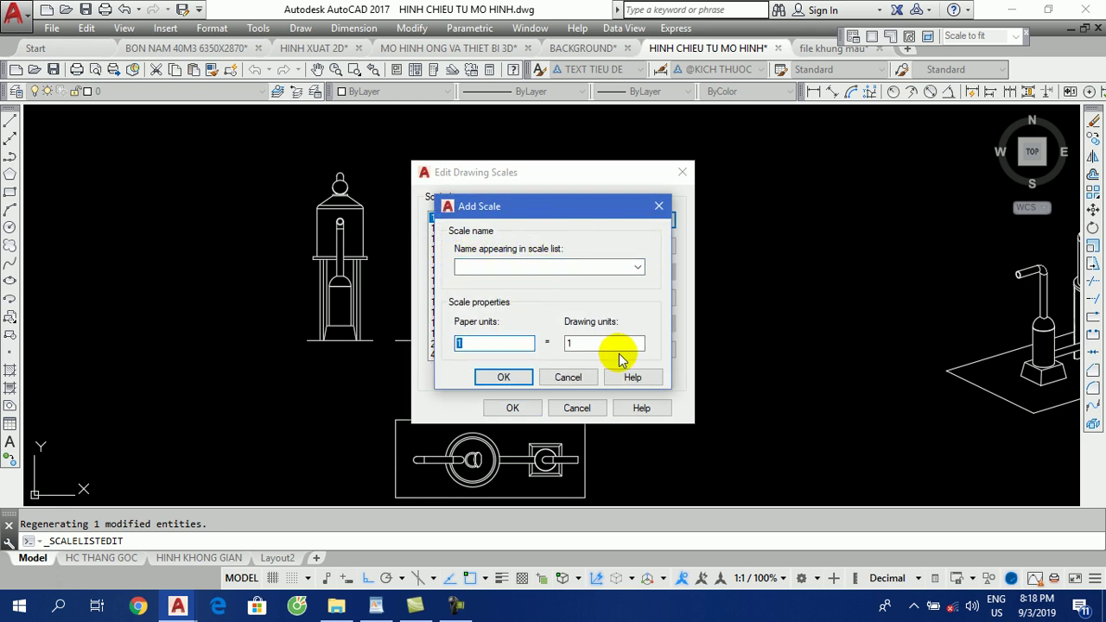
click(607, 346)
click(608, 346)
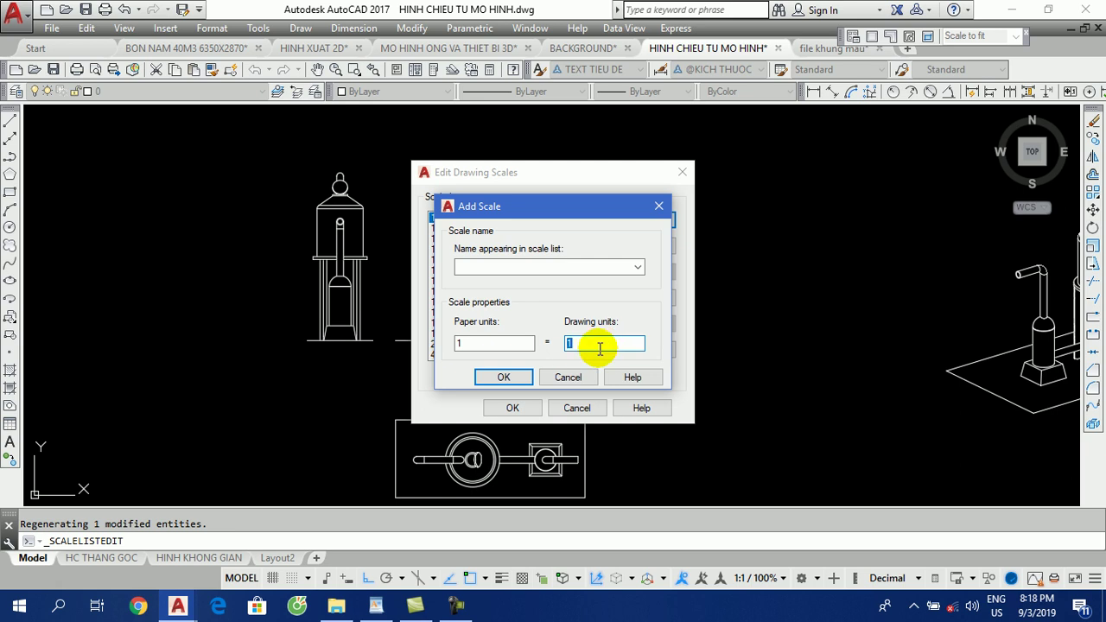
click(584, 345)
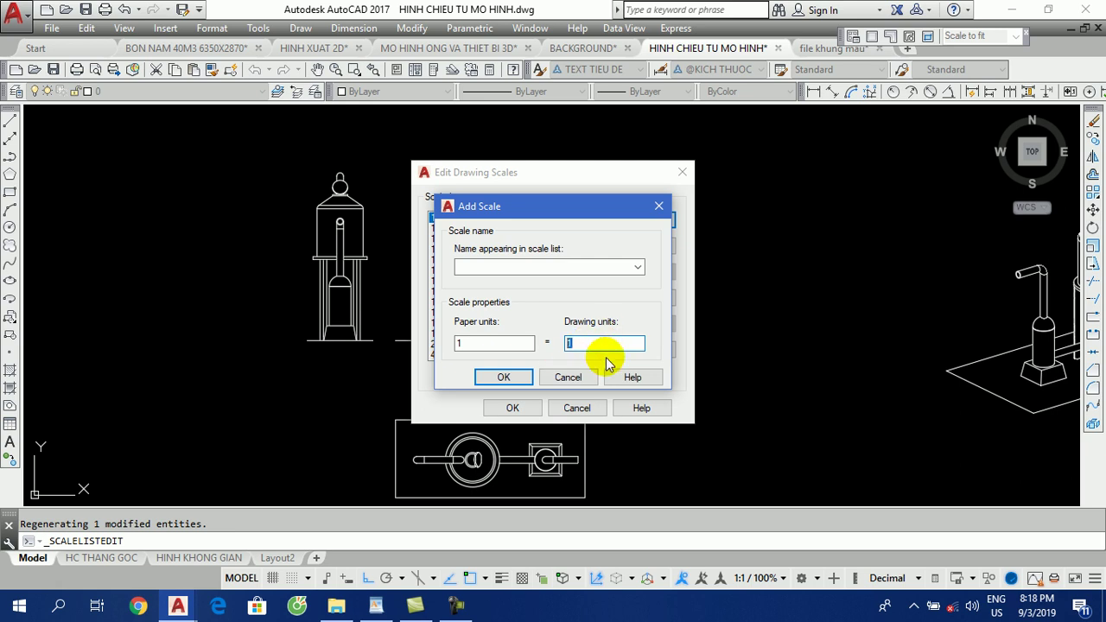
Drop the custom scale, keep 1:100 in the list, and choose 1:100 as the annotation scale
click(567, 376)
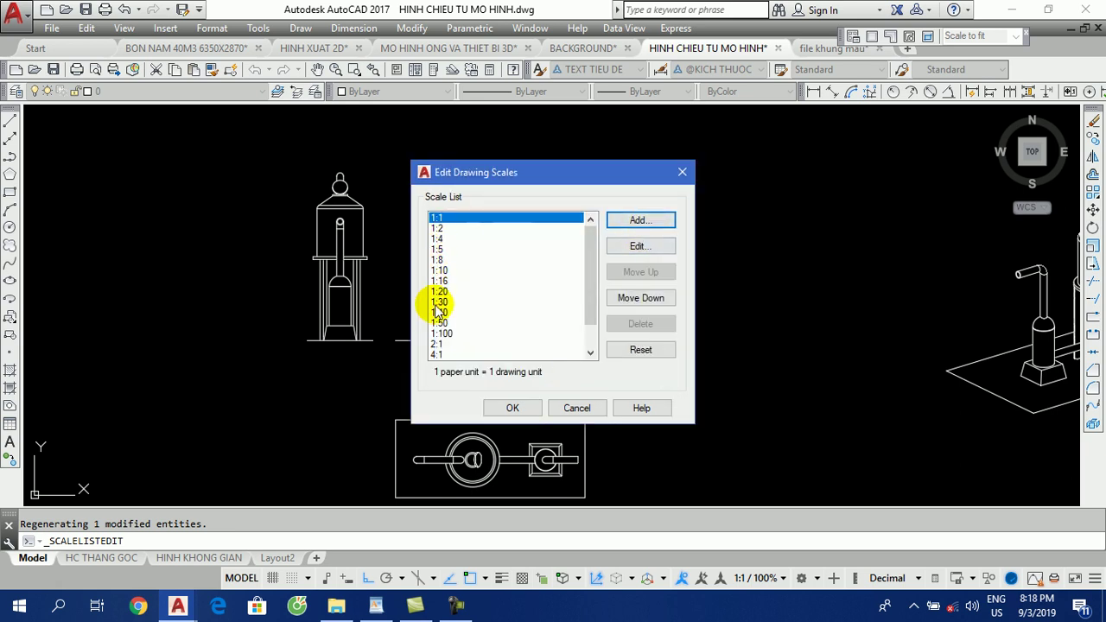
click(442, 333)
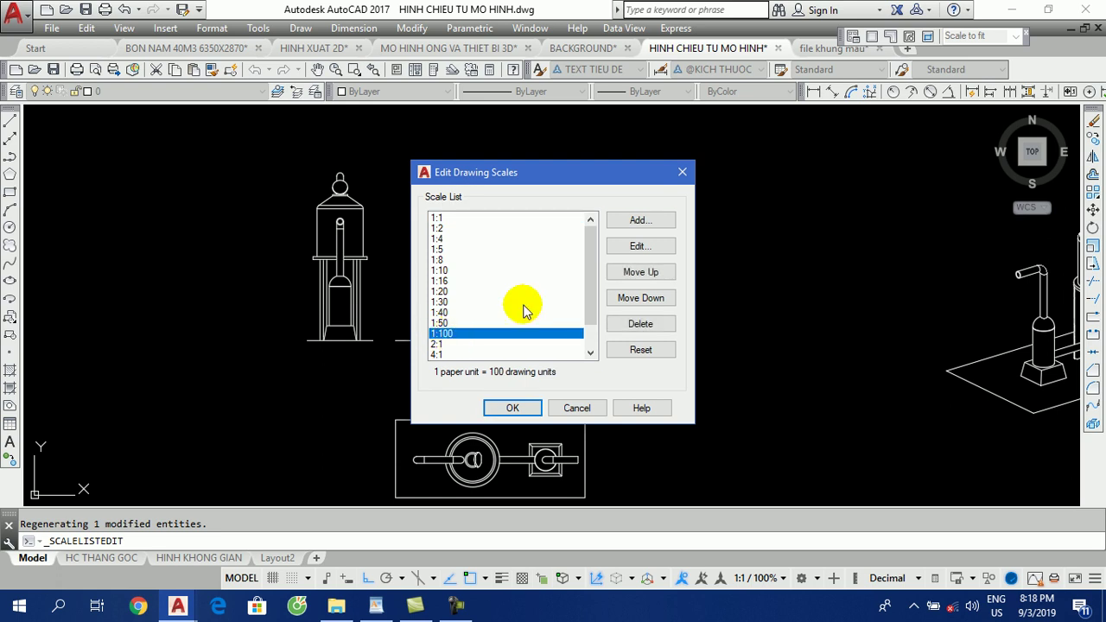
click(513, 408)
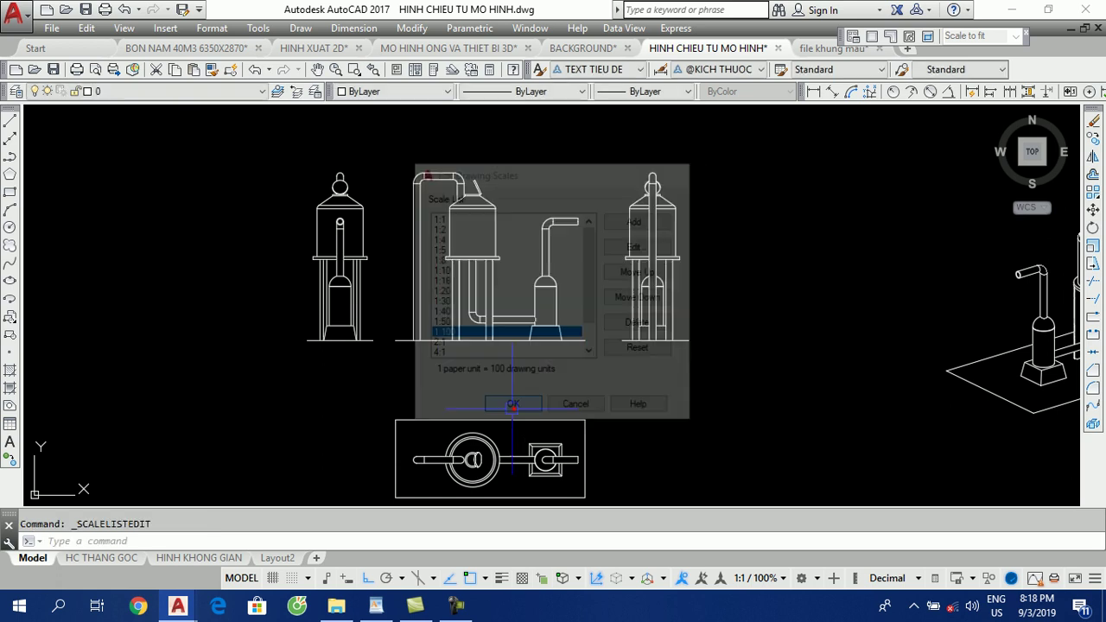
click(760, 579)
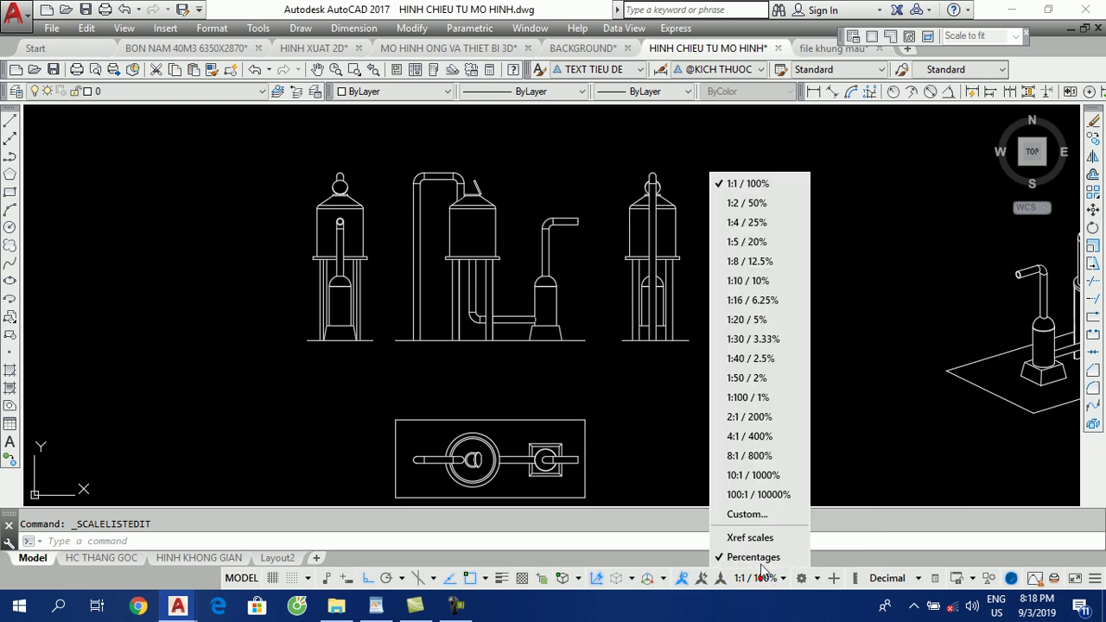
click(738, 396)
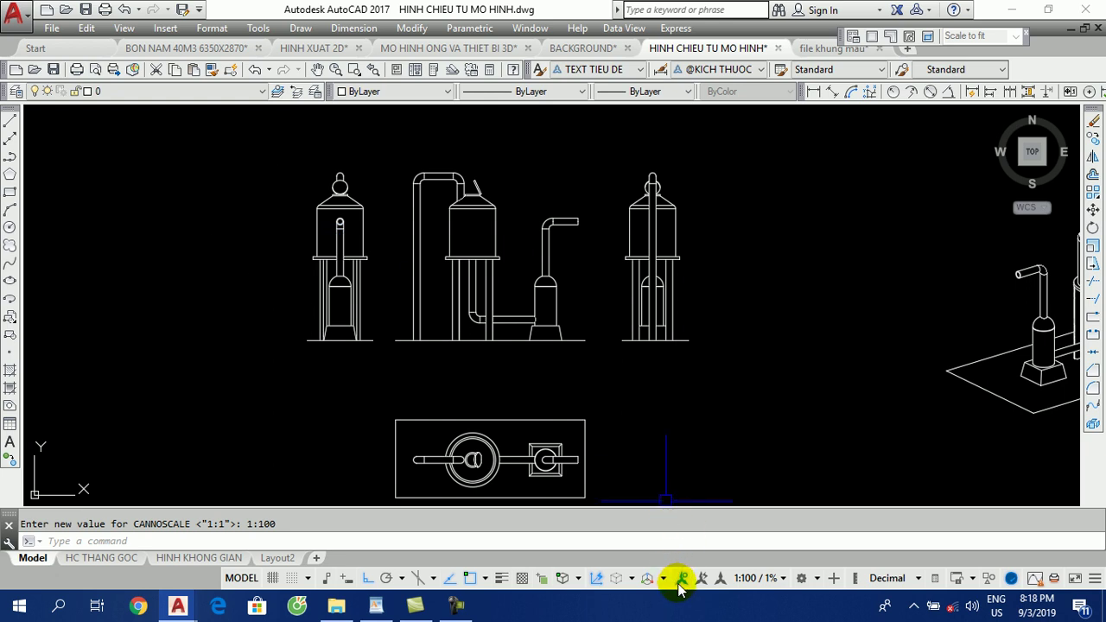
text(D)
key(Return)
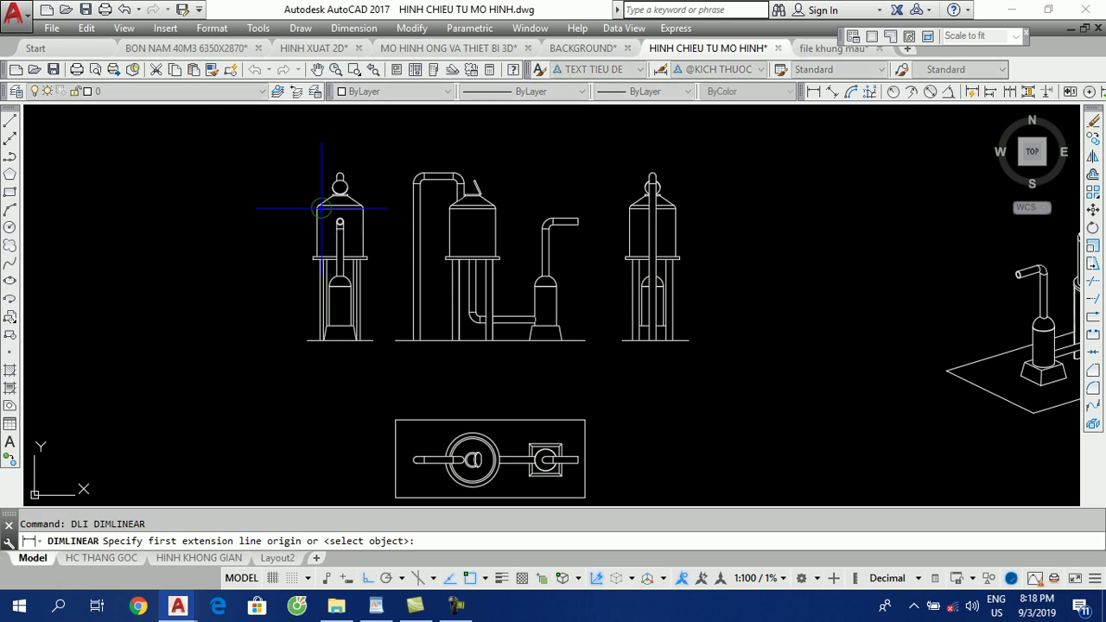
scroll(320, 216, up, 2)
scroll(346, 191, up, 2)
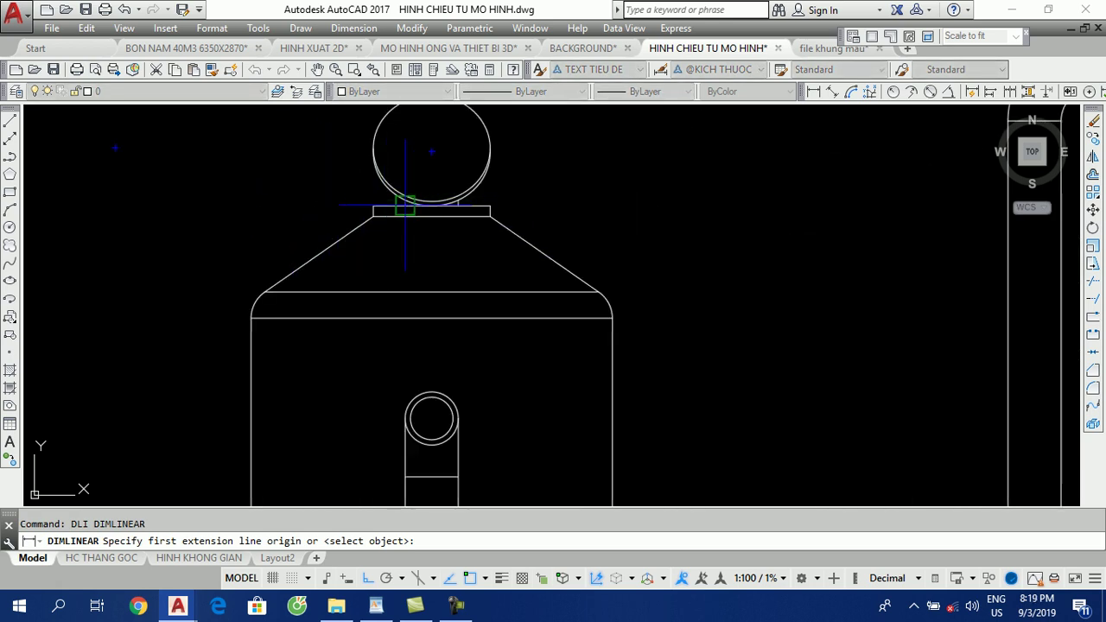
click(373, 206)
scroll(385, 107, down, 4)
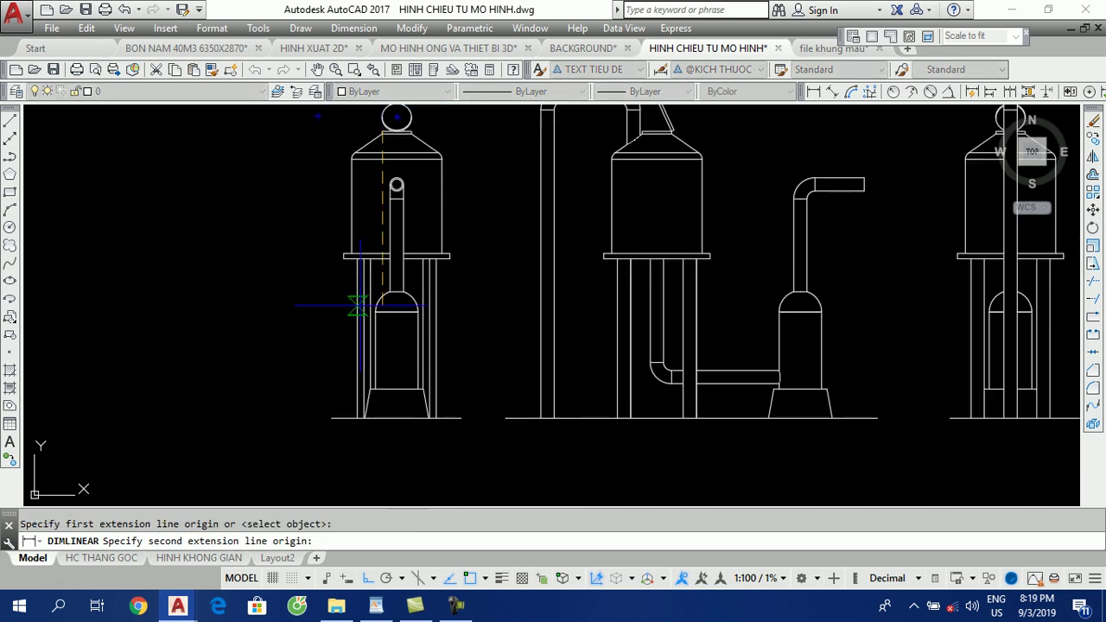
click(332, 418)
click(301, 346)
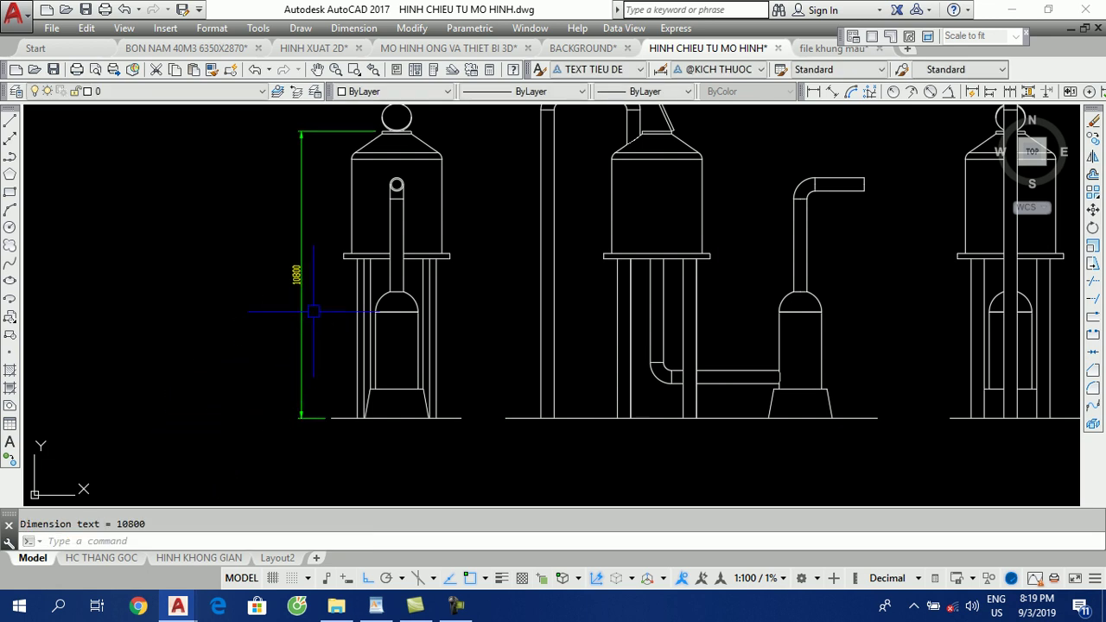
drag(312, 311, 247, 321)
middle_drag(247, 323, 245, 352)
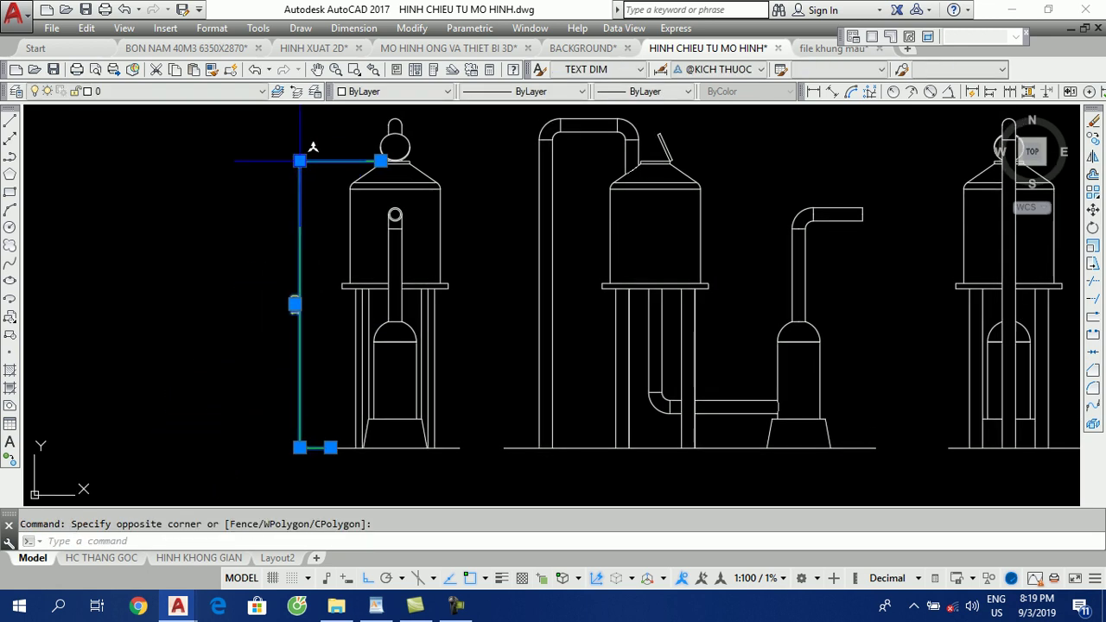
click(299, 160)
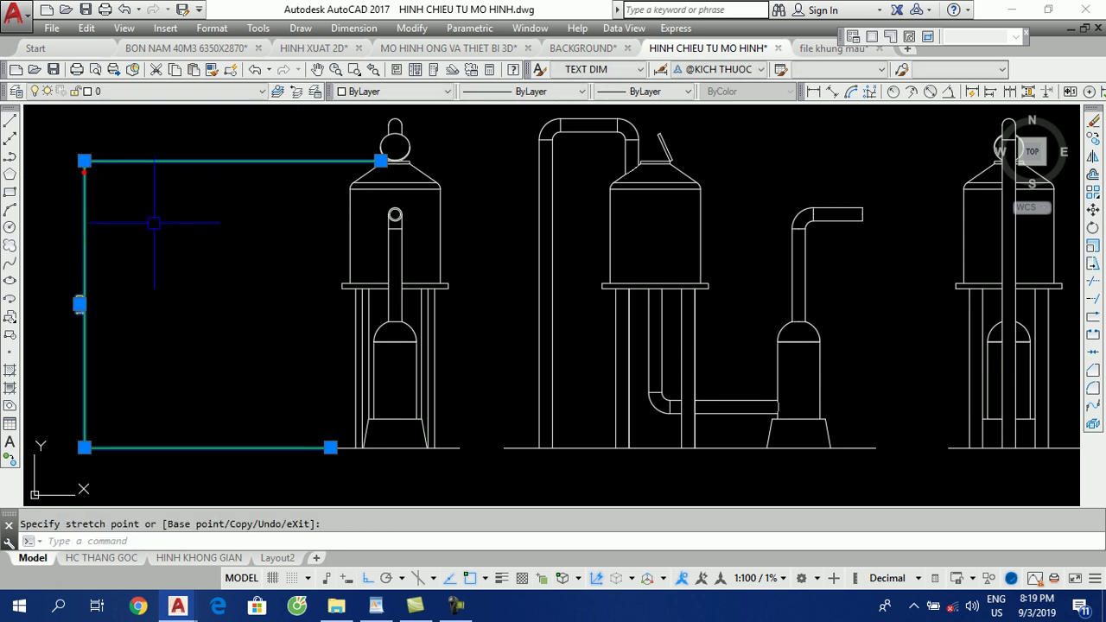
scroll(518, 259, down, 2)
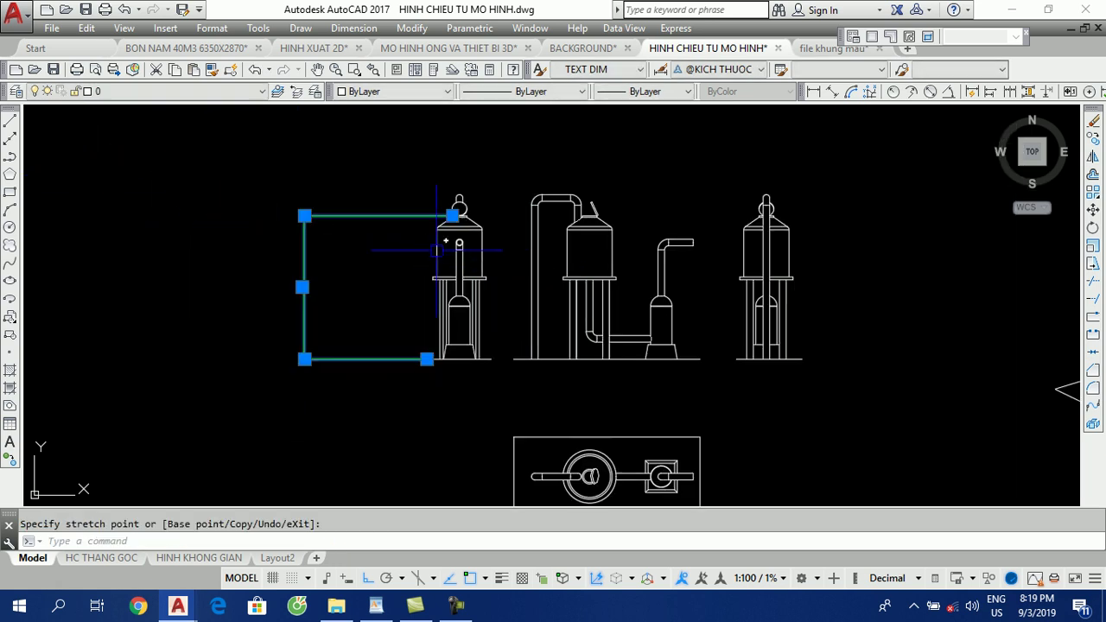
click(382, 185)
click(345, 266)
click(353, 259)
text(e)
key(Return)
middle_drag(353, 260, 336, 297)
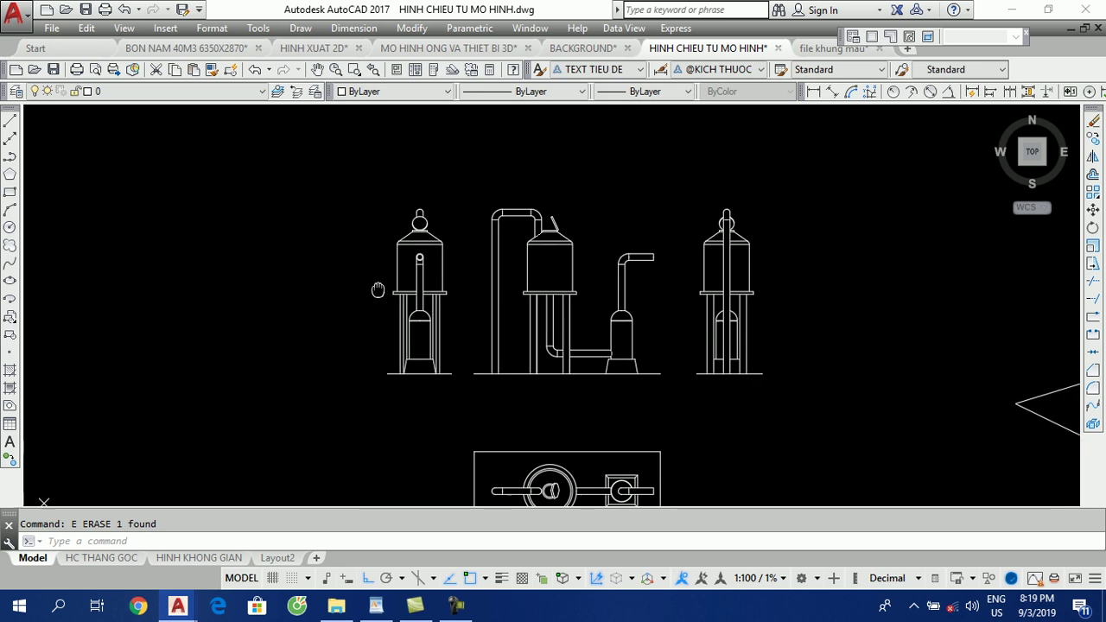
text(d)
key(Return)
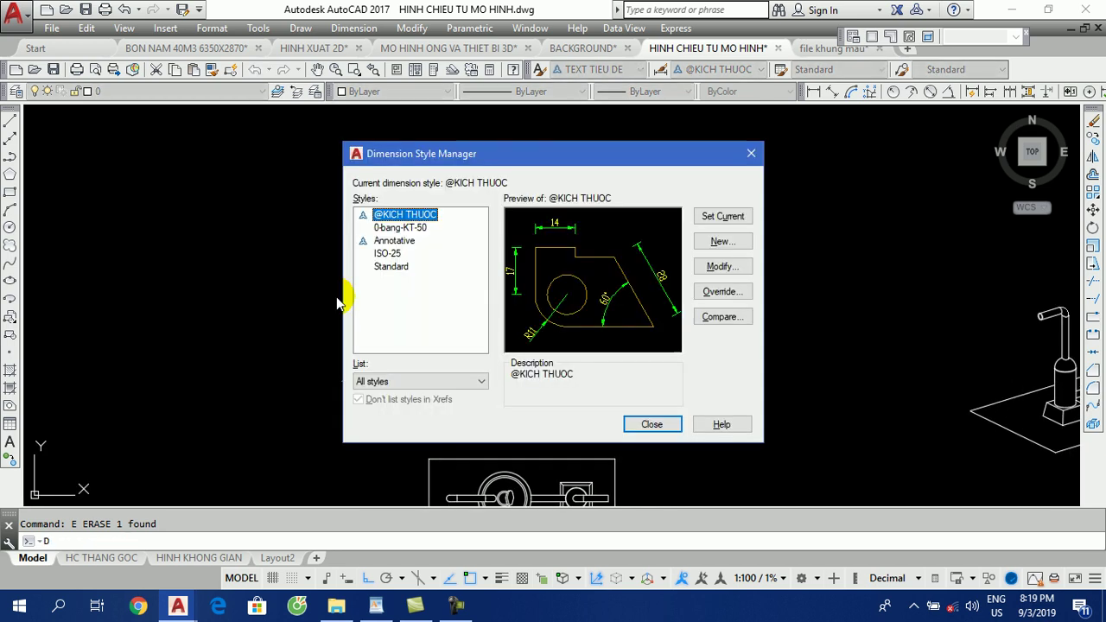
click(722, 266)
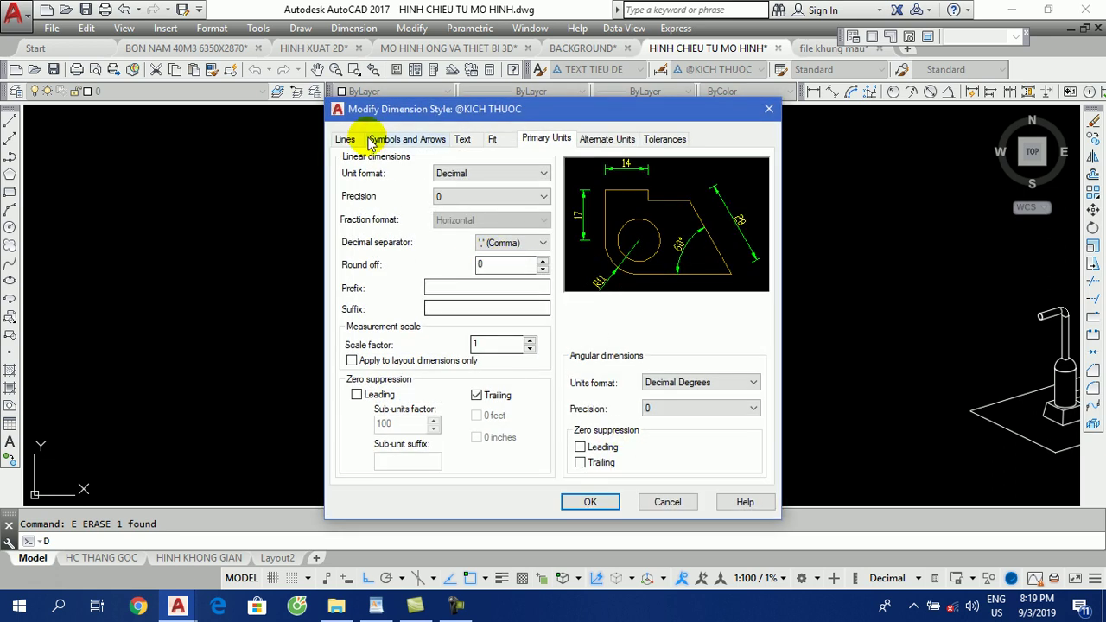
click(339, 141)
click(571, 393)
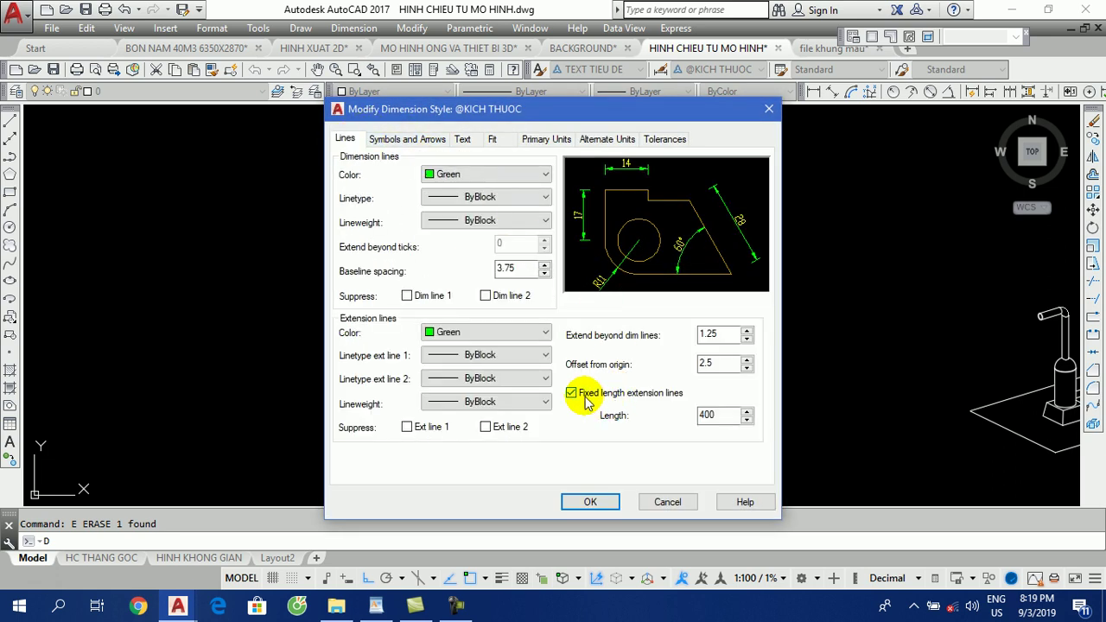
click(714, 415)
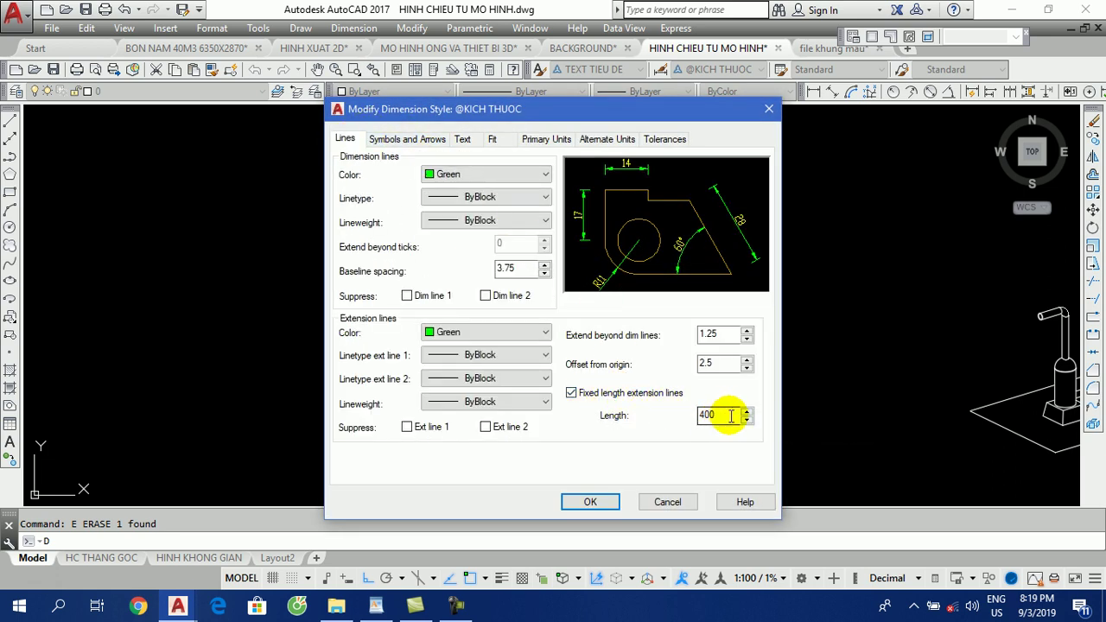
double_click(728, 415)
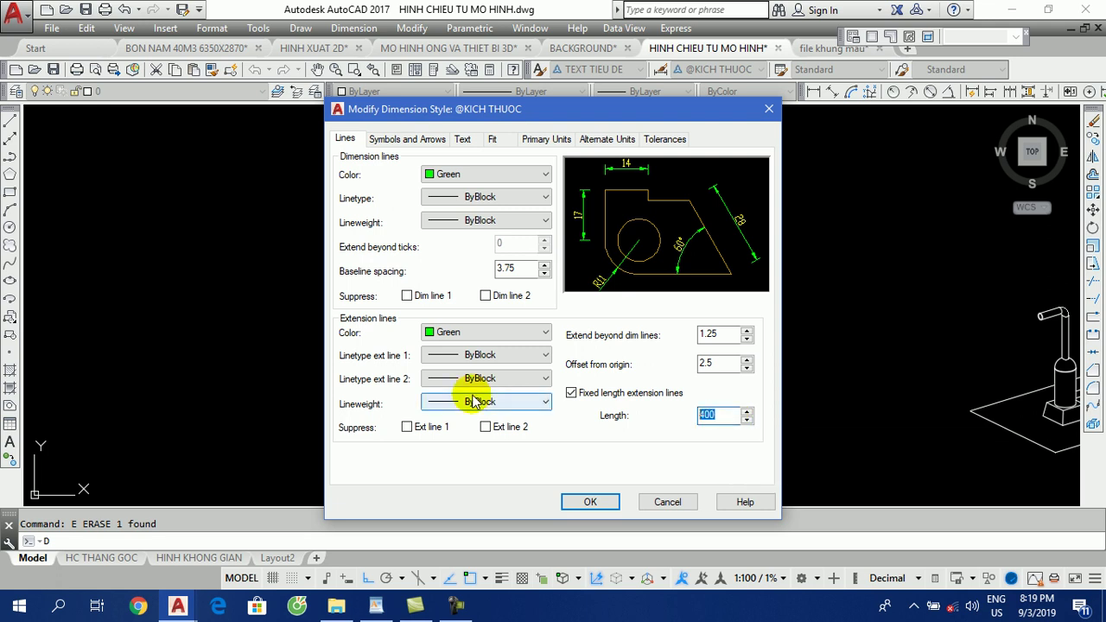
click(590, 501)
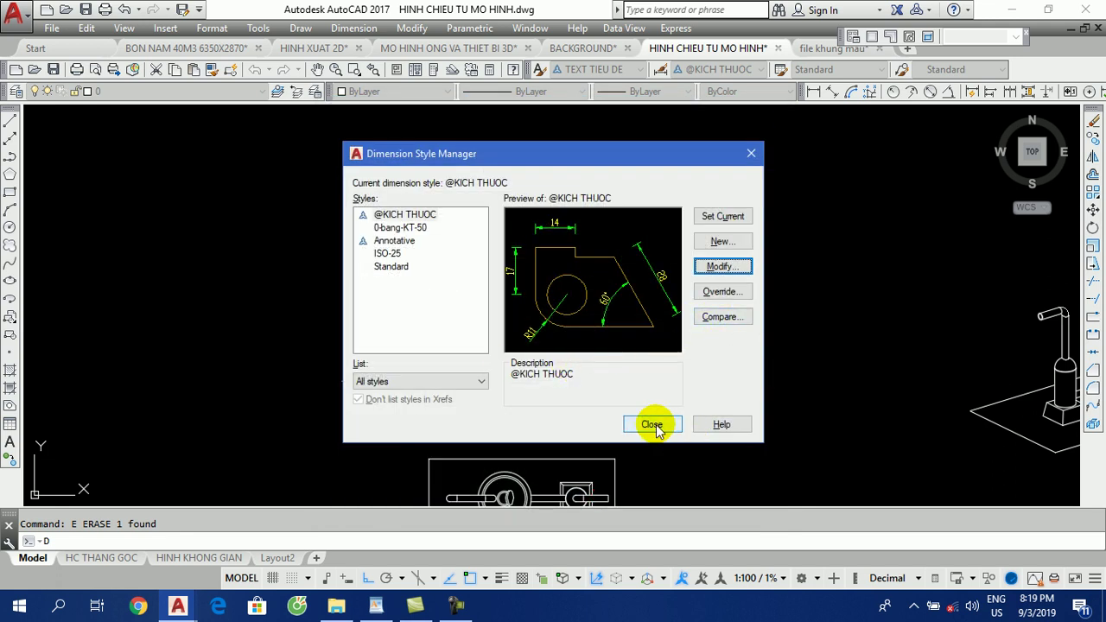
click(652, 424)
middle_drag(300, 294, 360, 314)
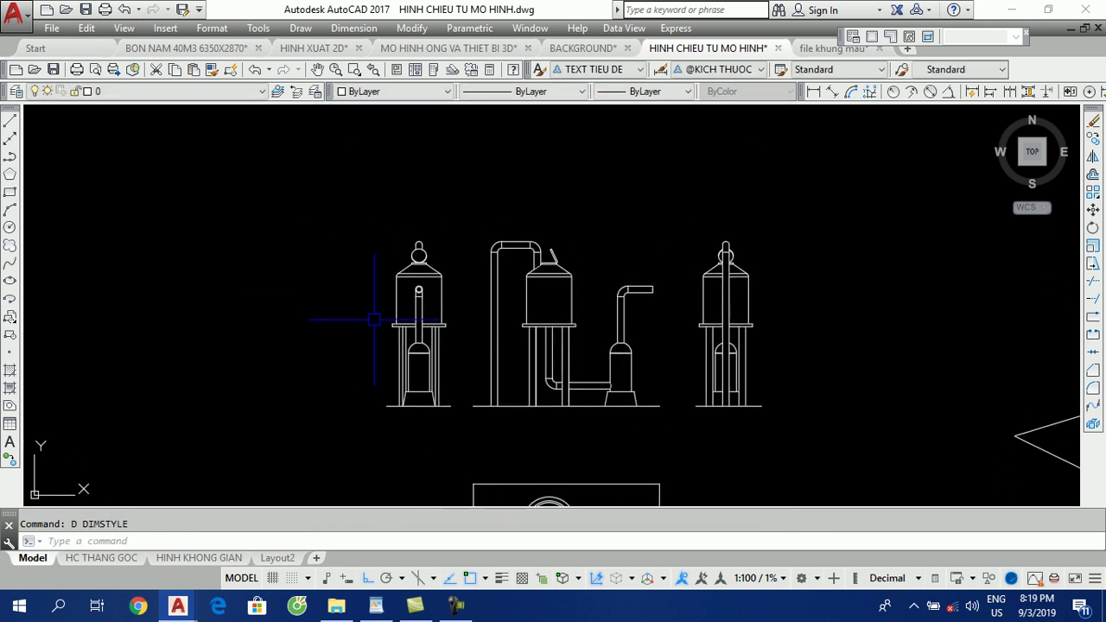
click(562, 541)
text(DL)
key(Return)
click(336, 242)
click(336, 326)
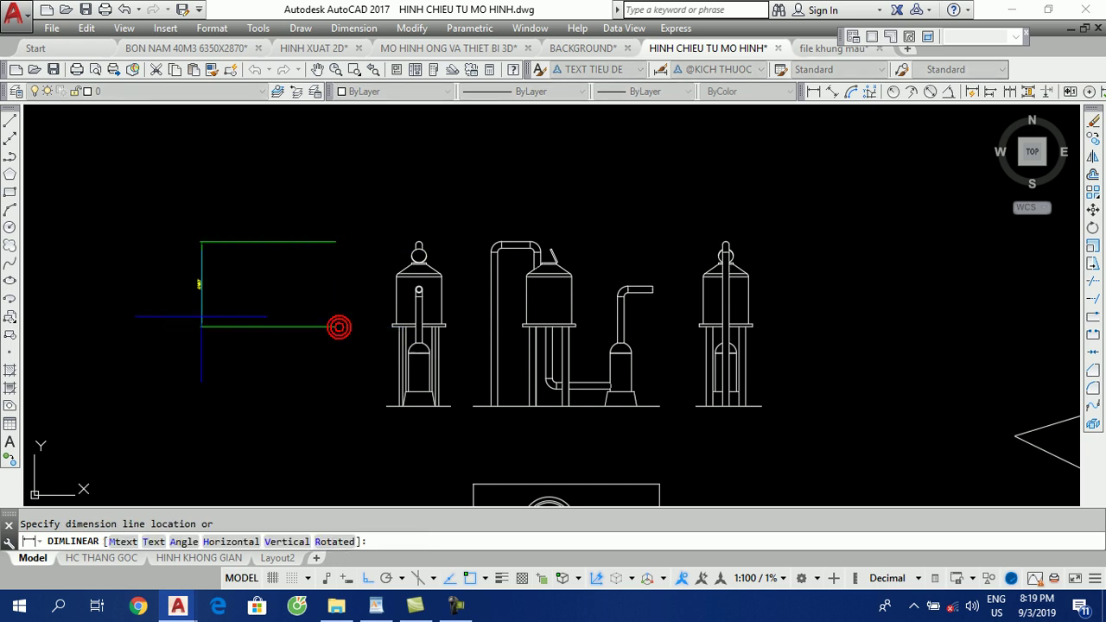
scroll(359, 294, down, 3)
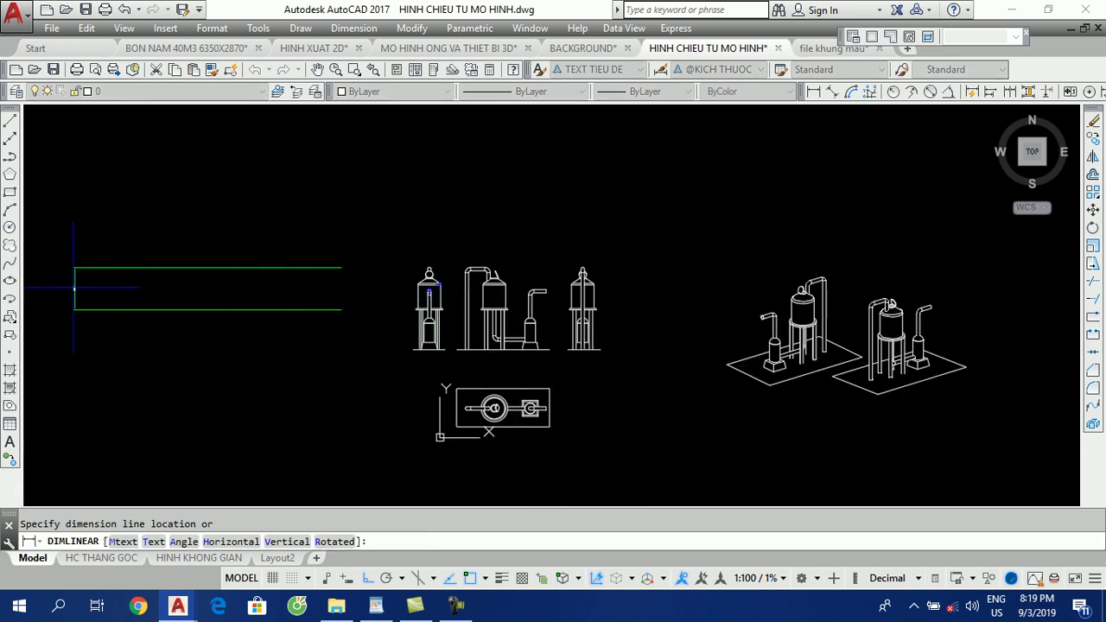
click(60, 286)
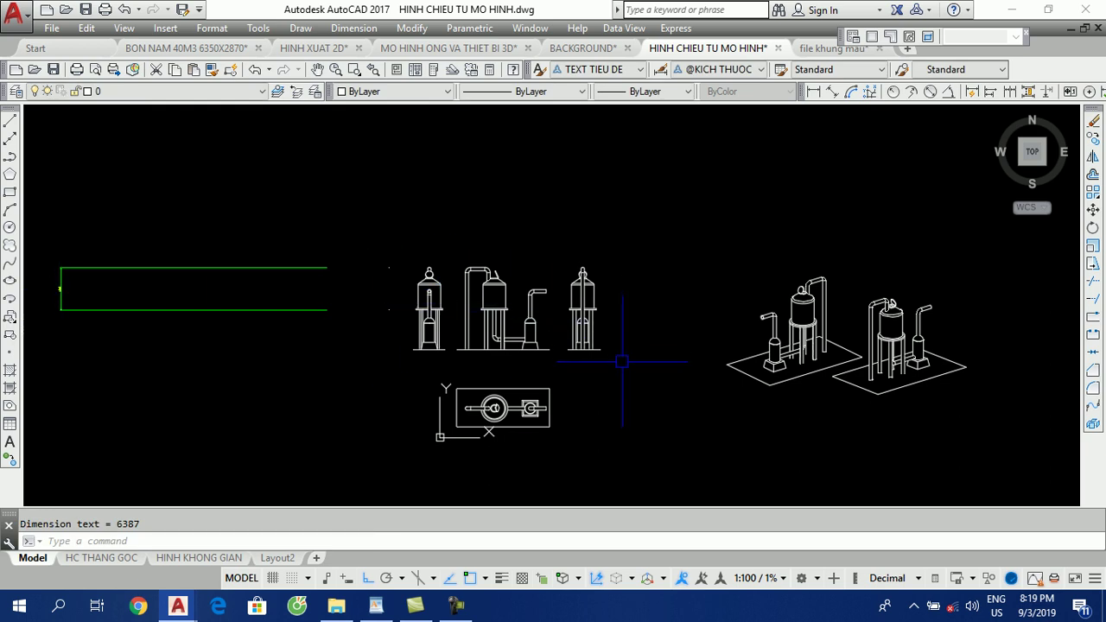
scroll(384, 292, up, 3)
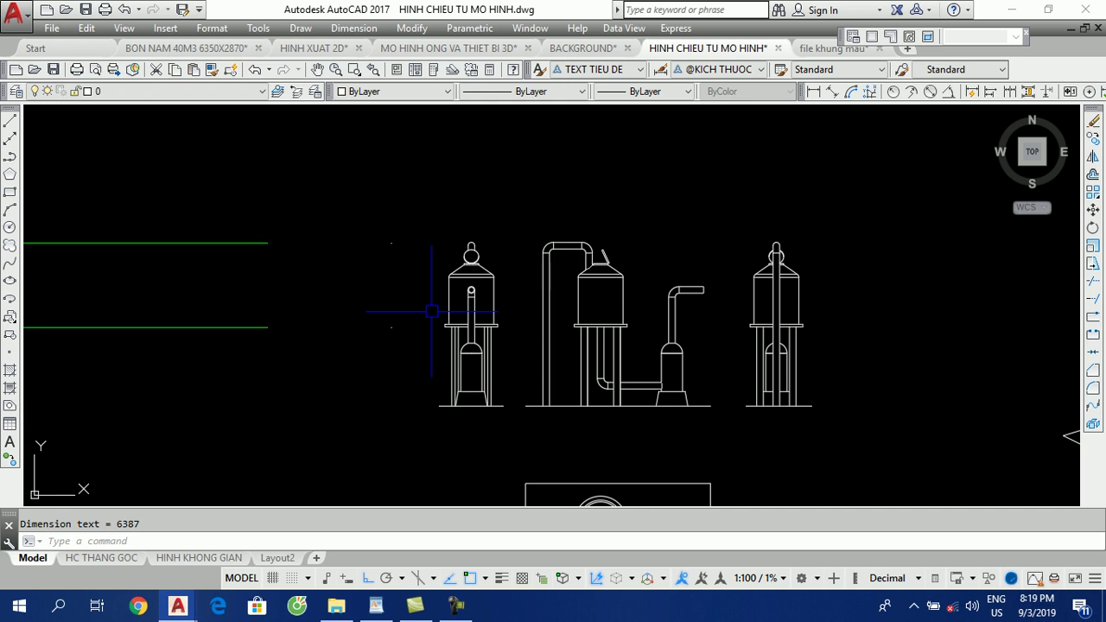
scroll(486, 304, down, 3)
scroll(415, 308, up, 3)
click(366, 414)
click(290, 237)
text(e)
key(Return)
scroll(633, 358, up, 3)
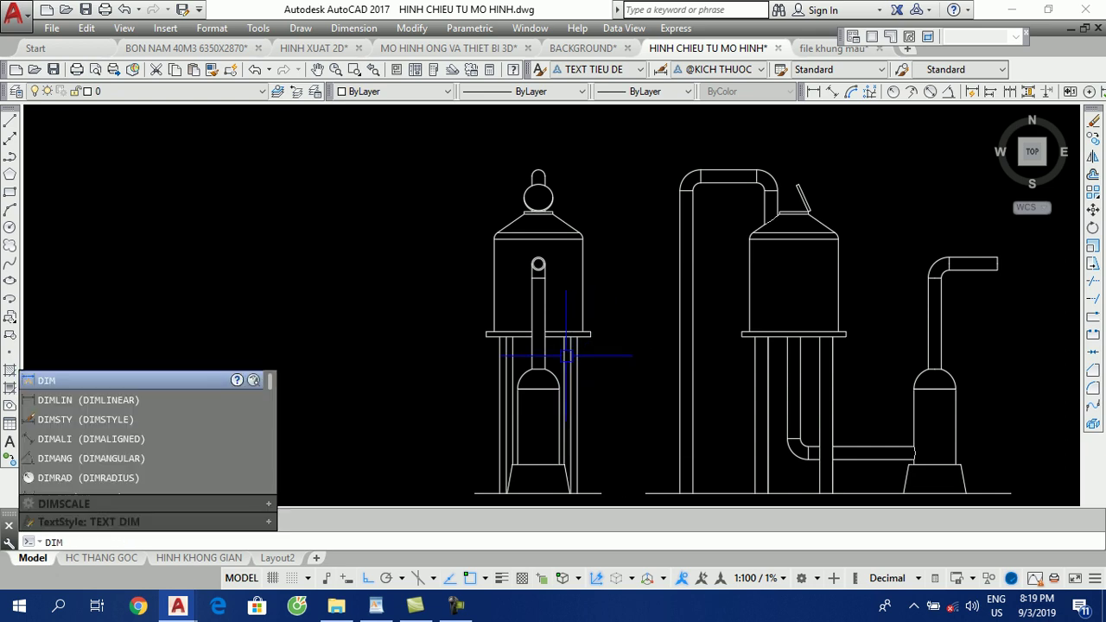
text(FAC)
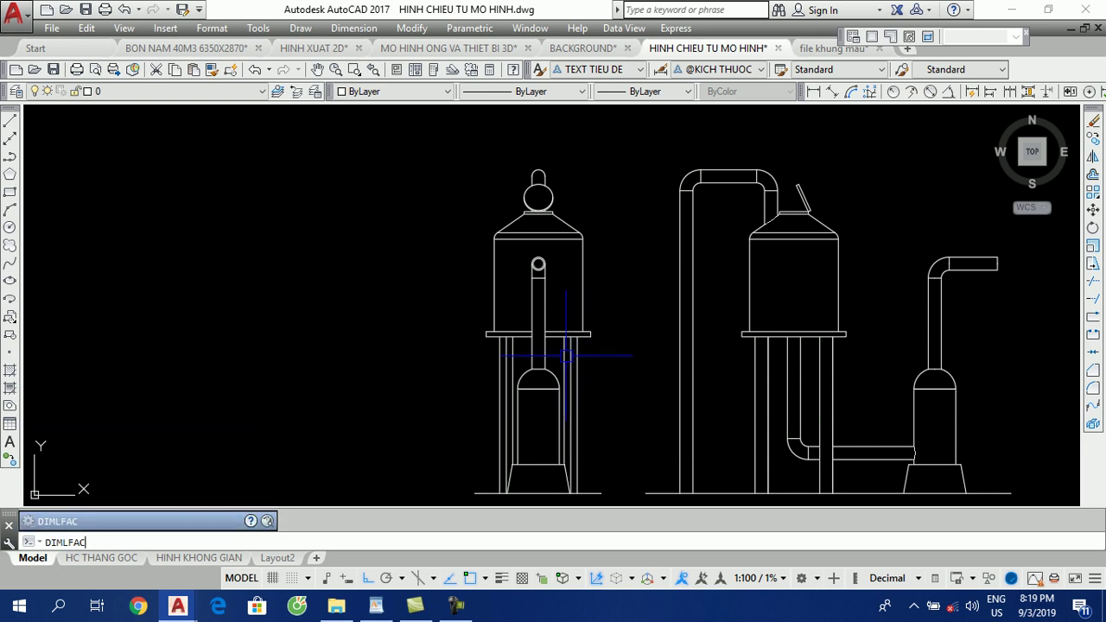
key(Return)
key(Escape)
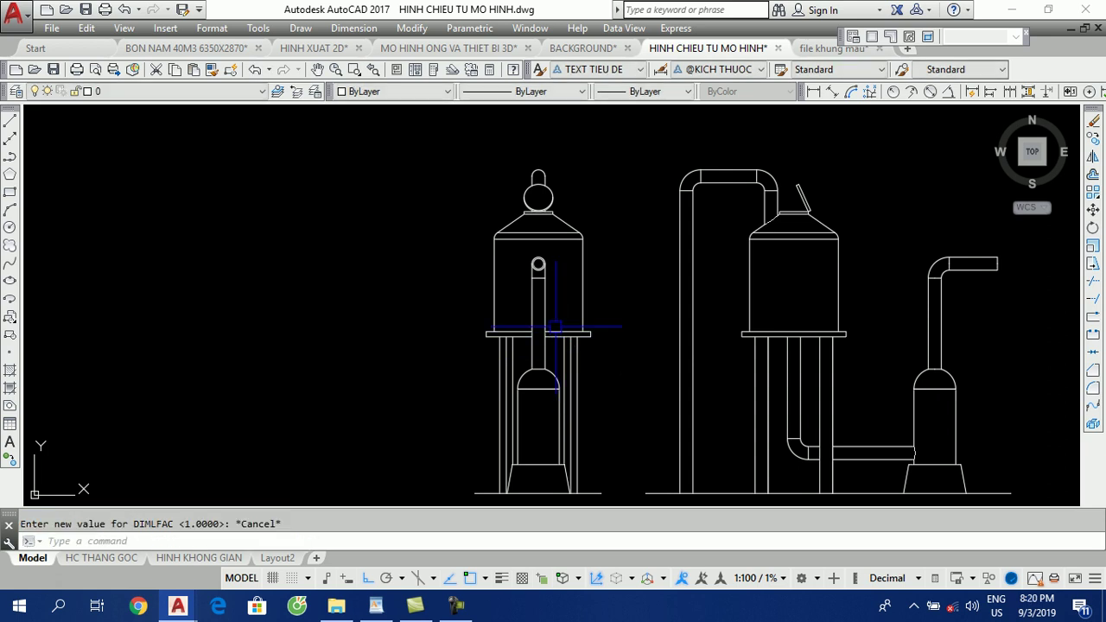
text(l)
key(Return)
scroll(492, 259, up, 3)
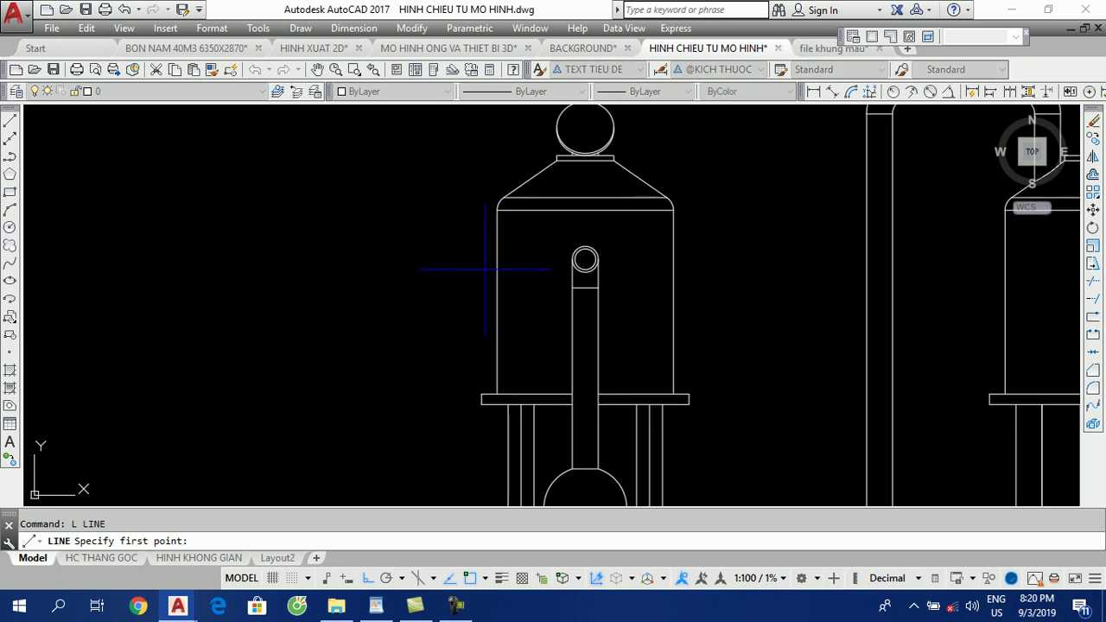
click(492, 248)
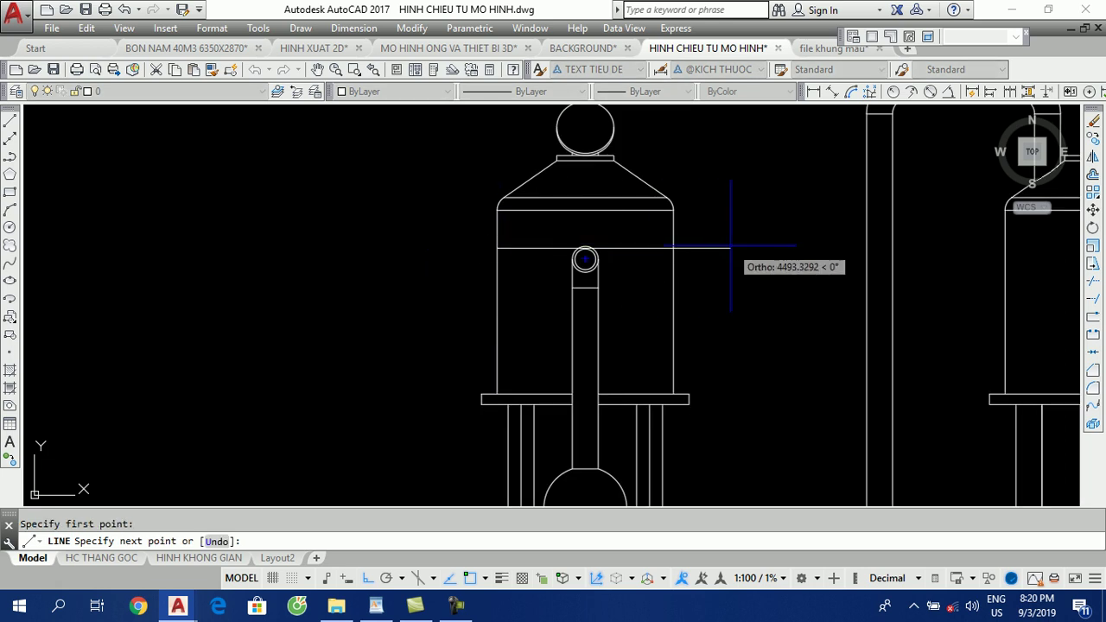
key(Escape)
text(d)
key(Return)
click(497, 259)
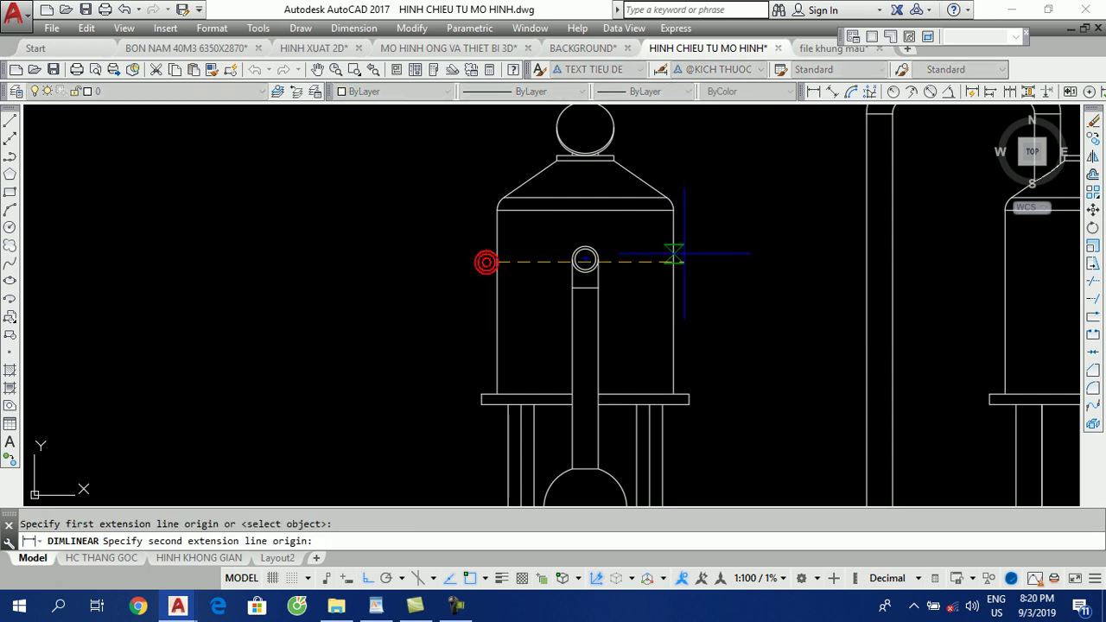
click(659, 259)
click(635, 319)
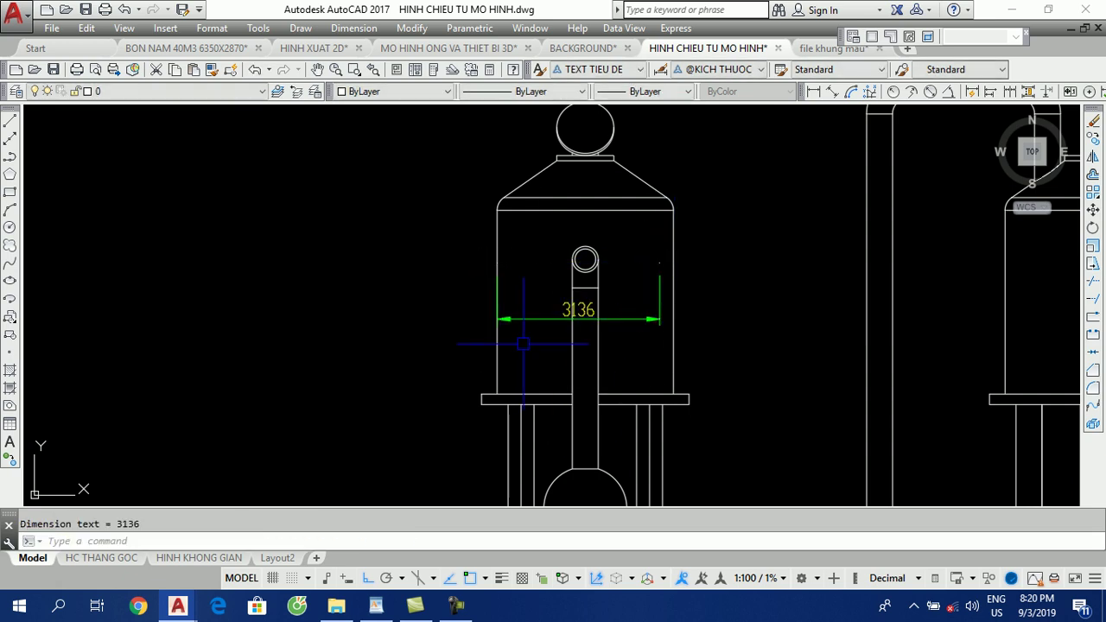
scroll(517, 274, up, 3)
text(l)
key(Return)
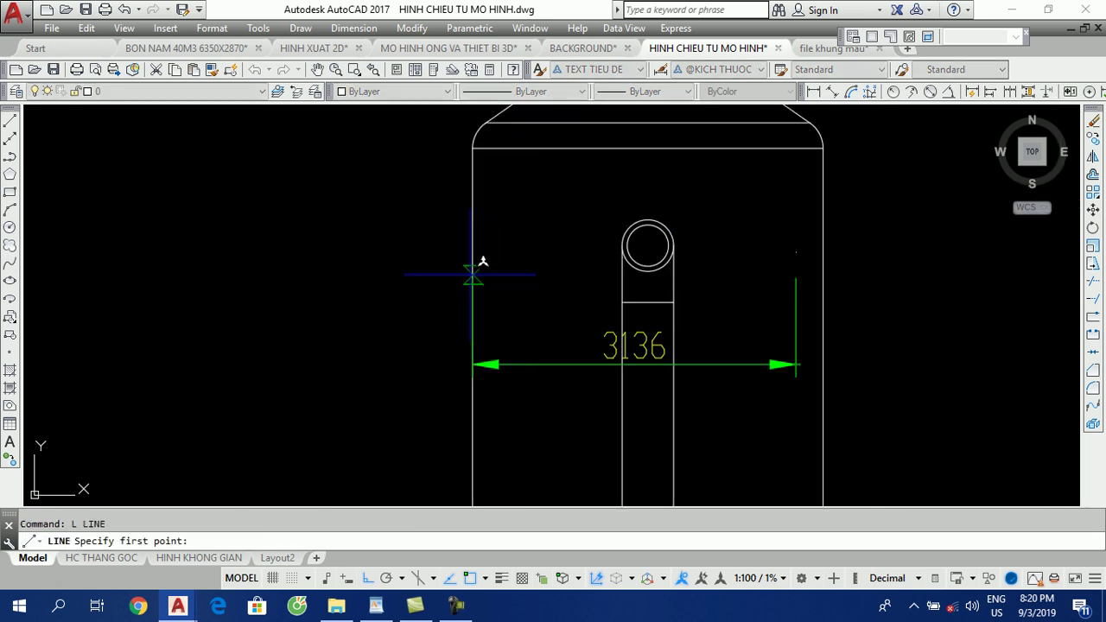
click(473, 275)
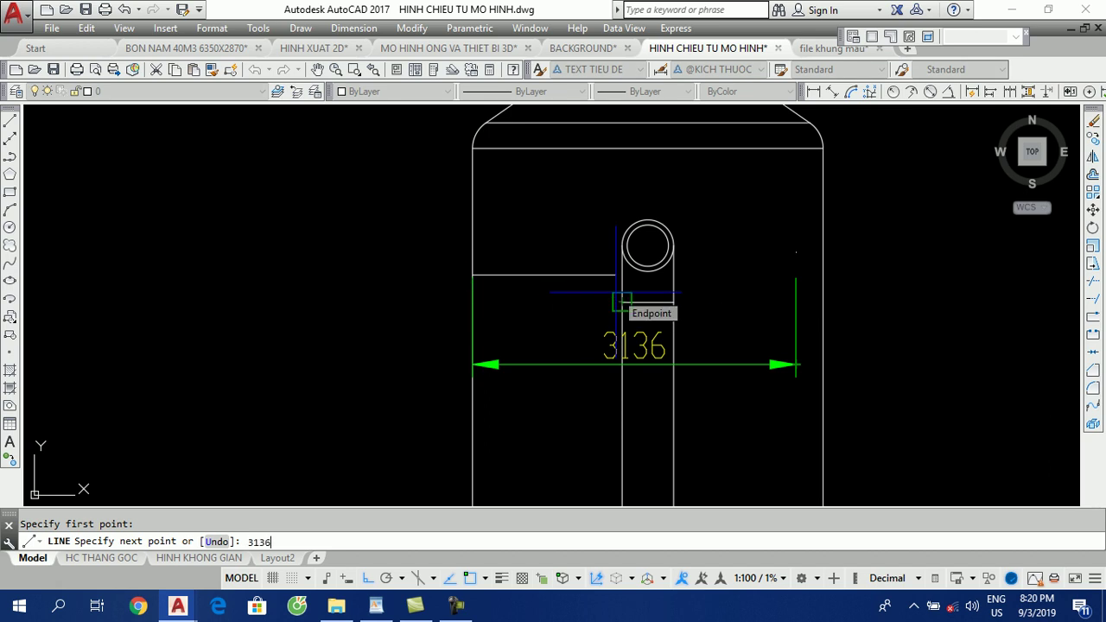
key(Return)
key(Escape)
click(520, 275)
click(521, 349)
click(441, 470)
text(e)
key(Return)
scroll(491, 275, down, 3)
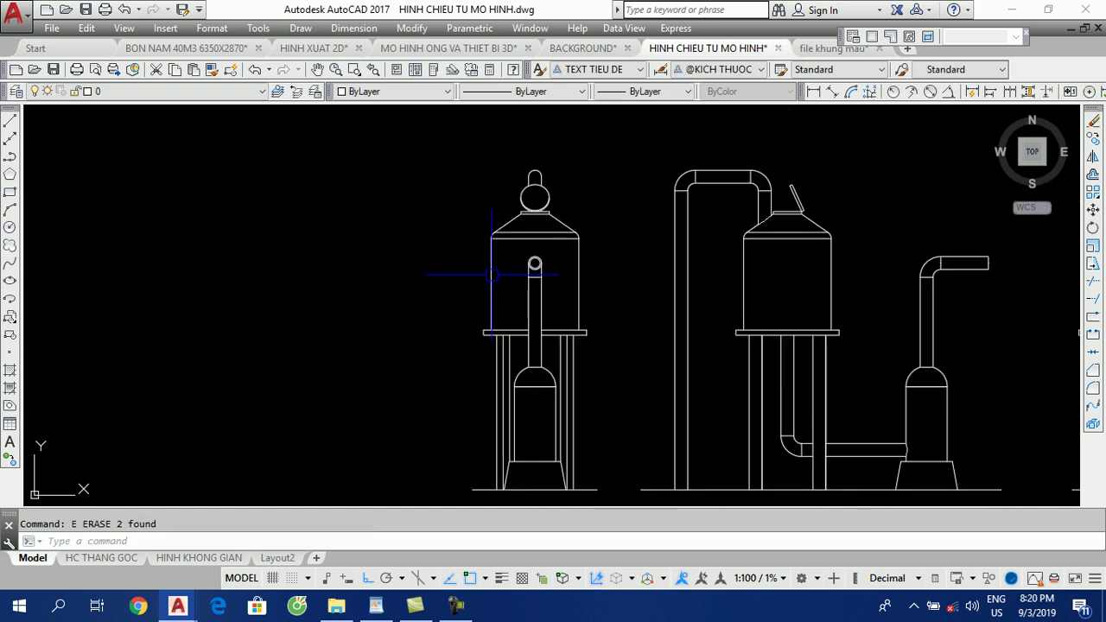
text(d)
key(Return)
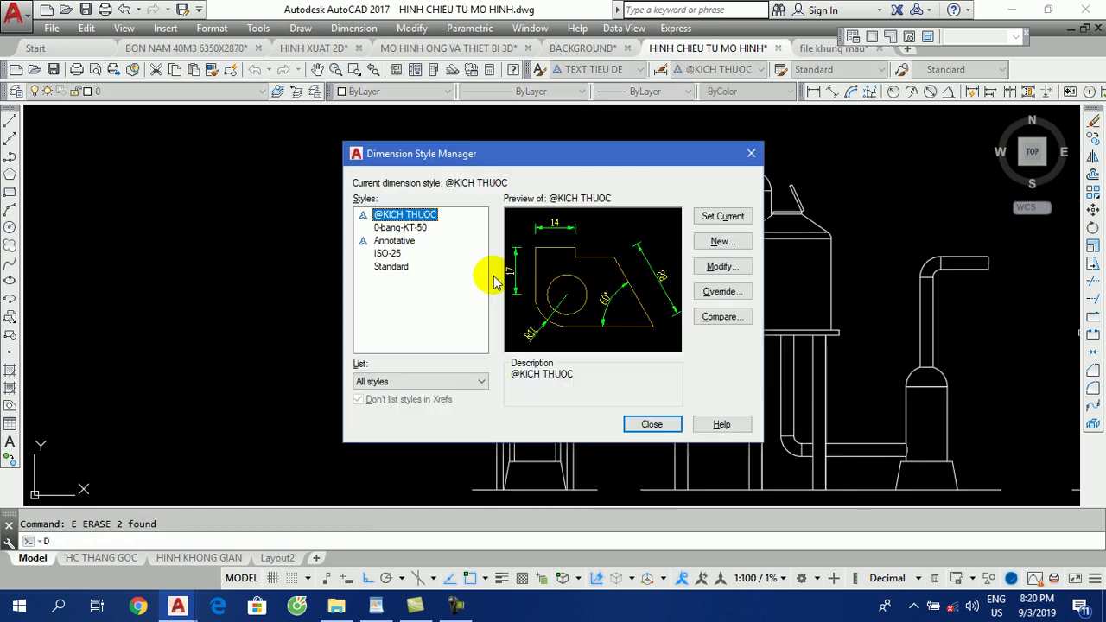
click(722, 267)
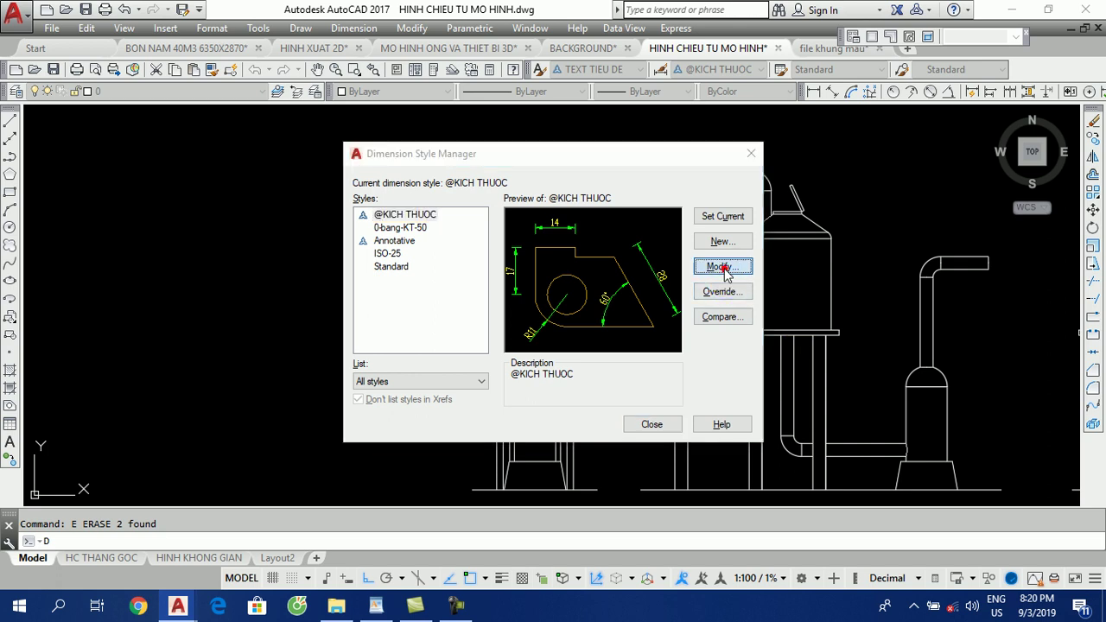
double_click(721, 416)
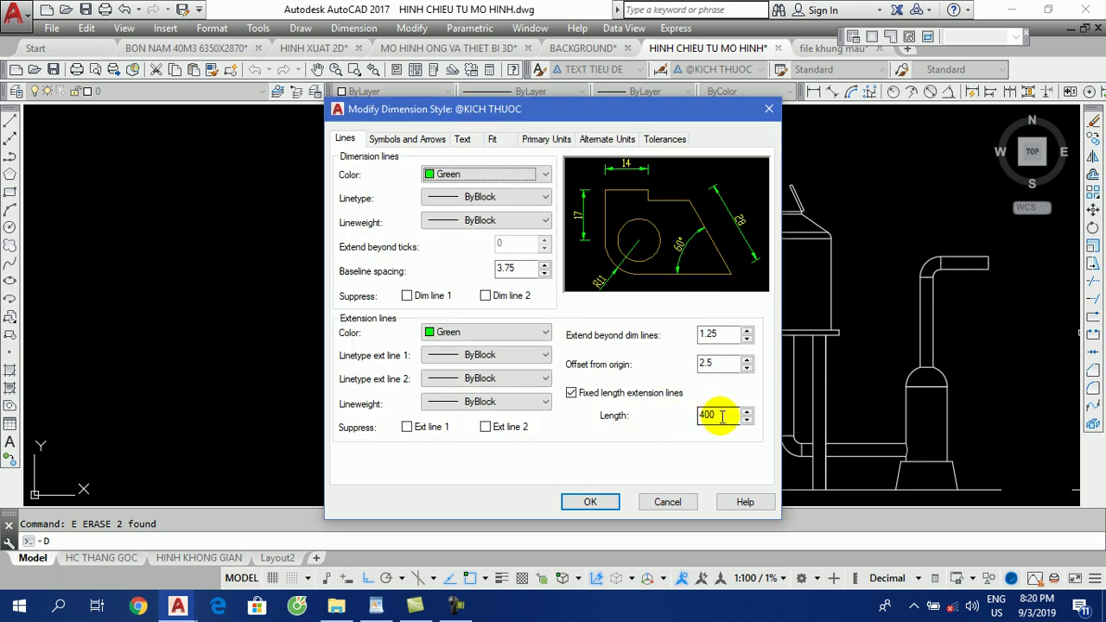
click(531, 145)
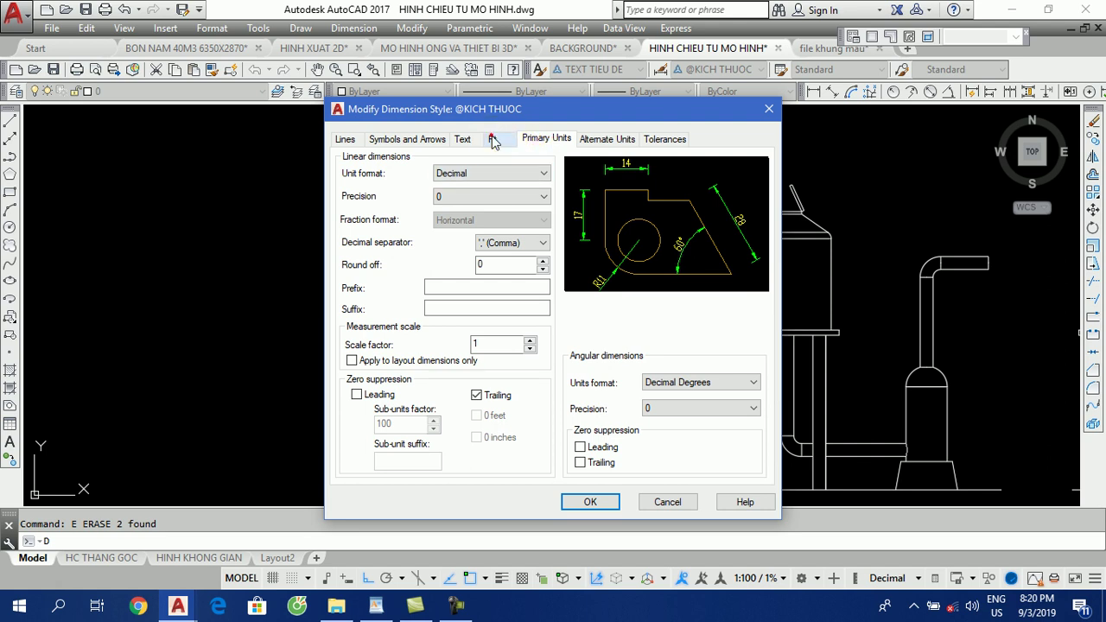
click(493, 142)
click(398, 138)
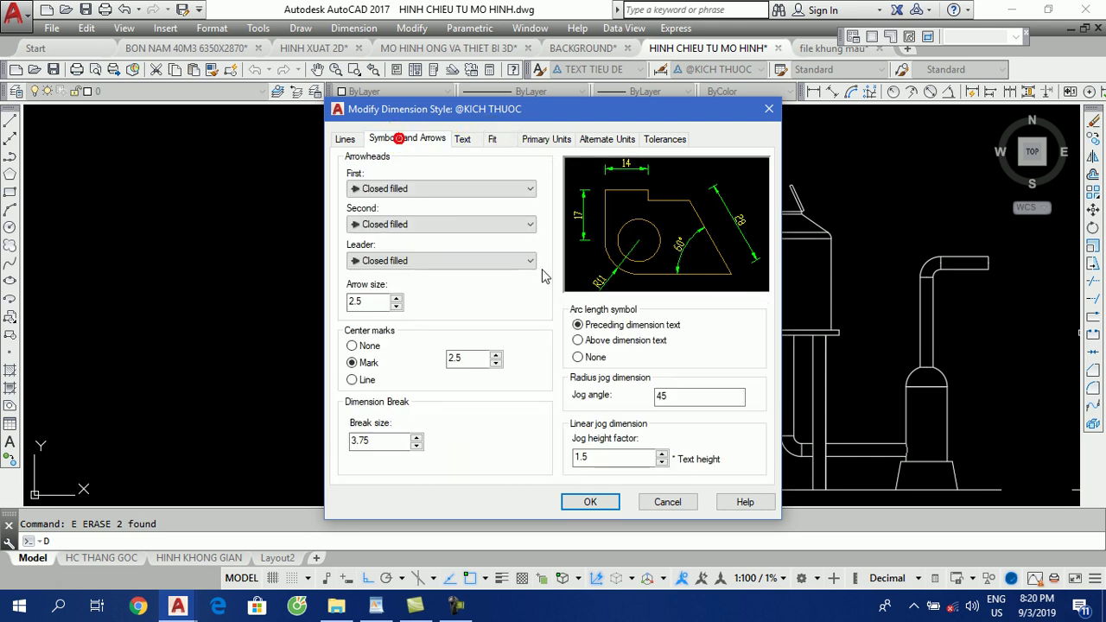
click(345, 139)
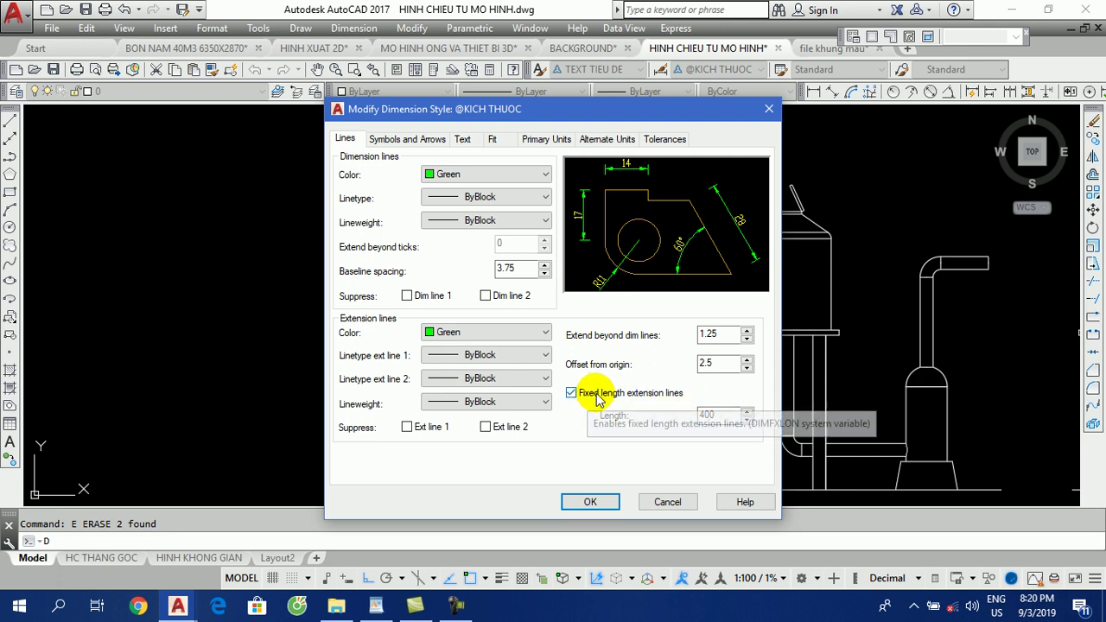
double_click(715, 414)
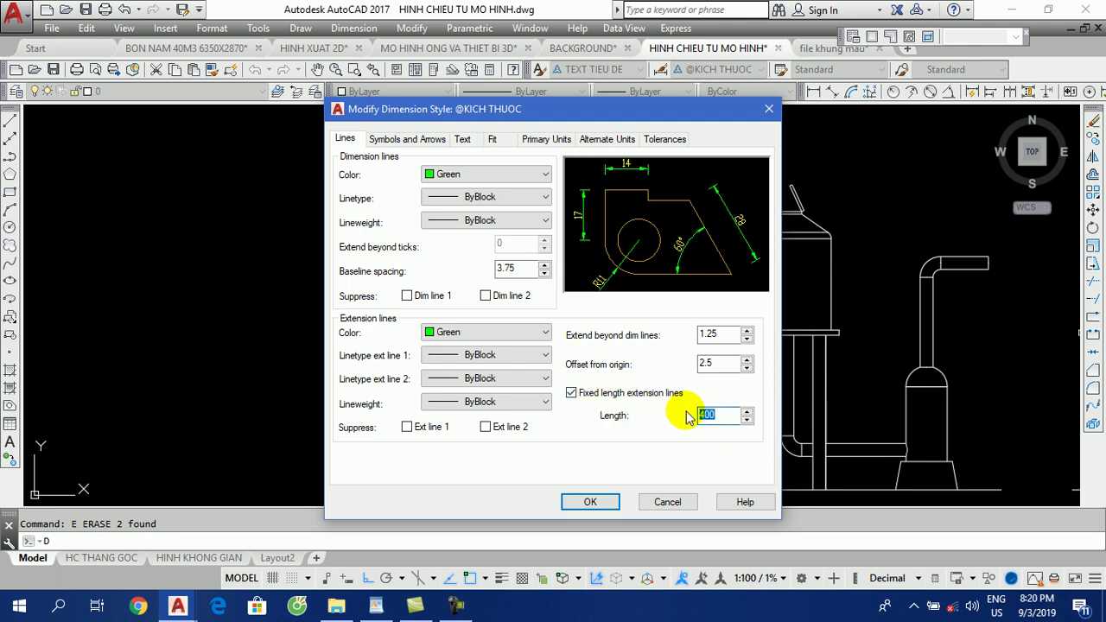
click(590, 502)
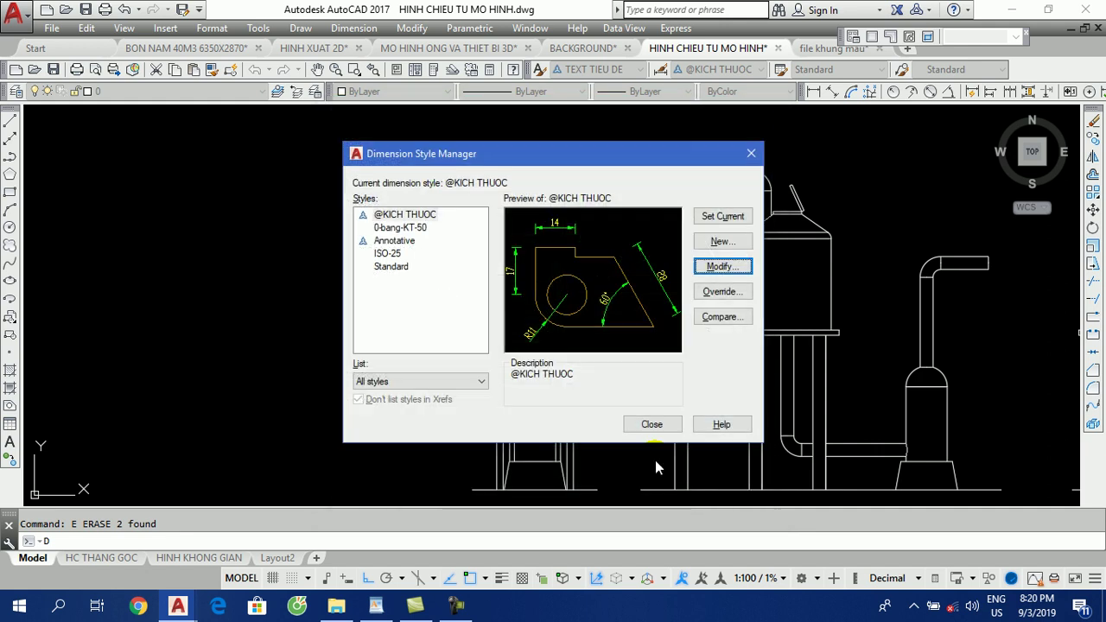
Confirm dimension variables: DIMFXL stays 400, DIMSCALE 1.0000, and DIMFXLON left on
click(652, 423)
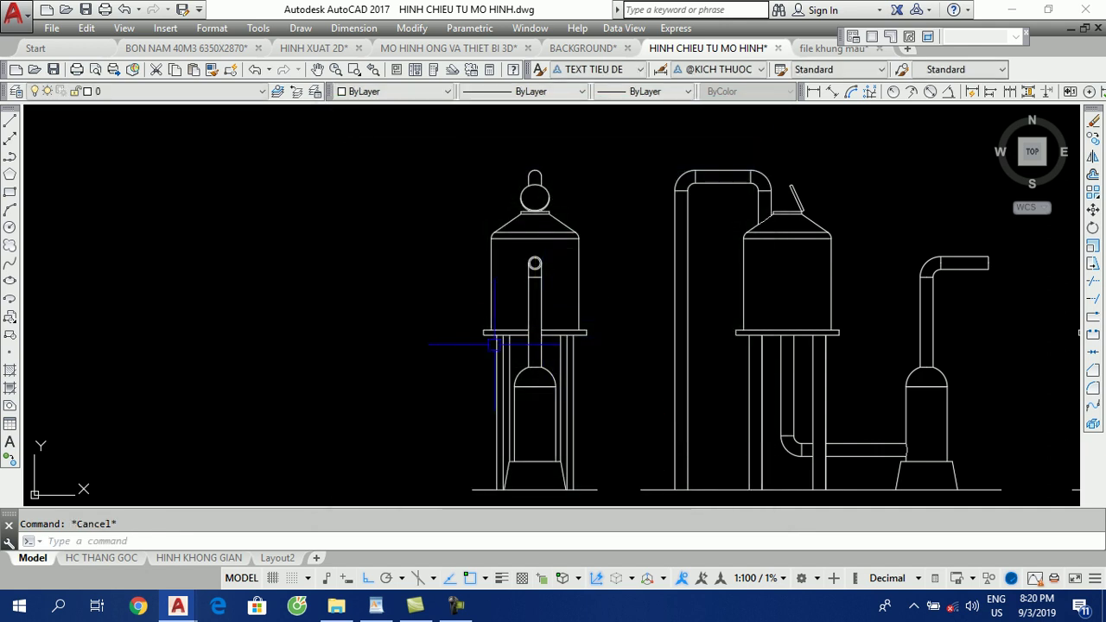
text(d)
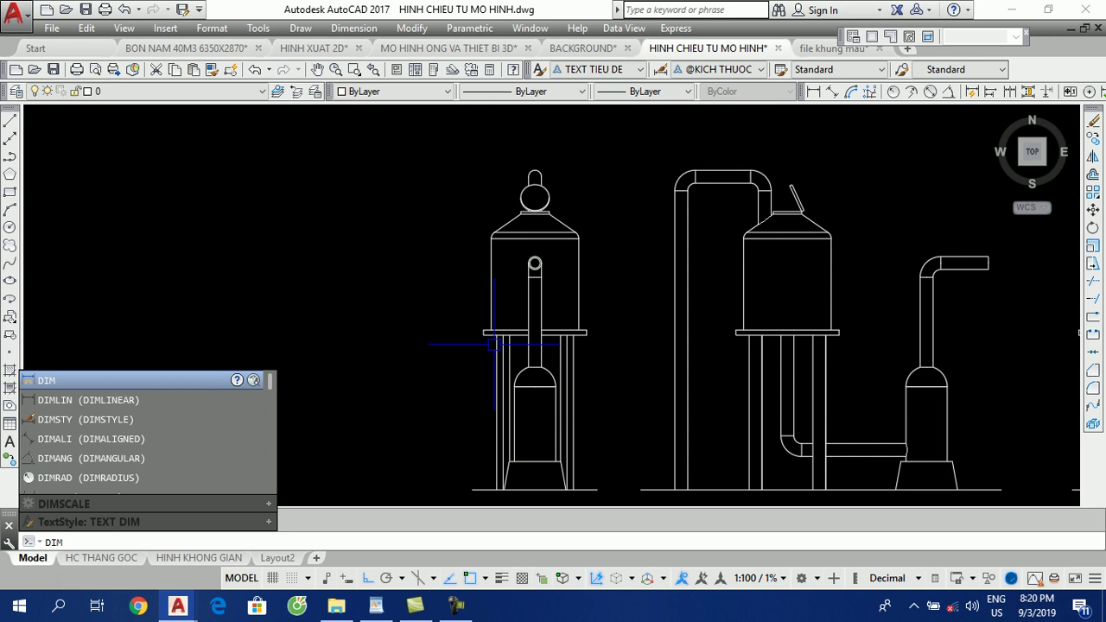
text(xl)
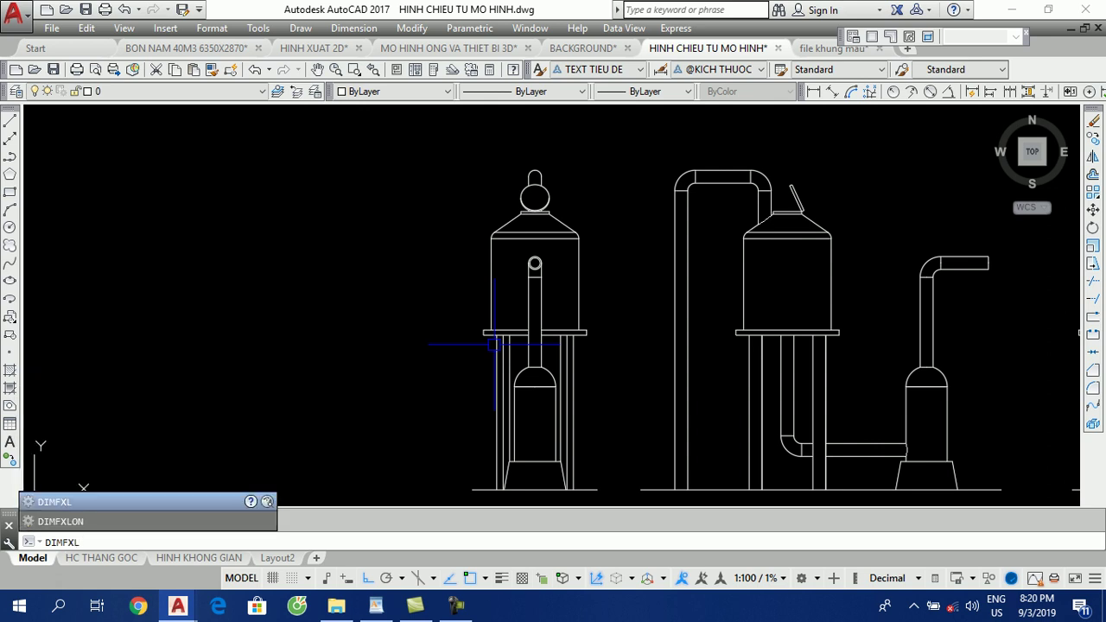
key(Return)
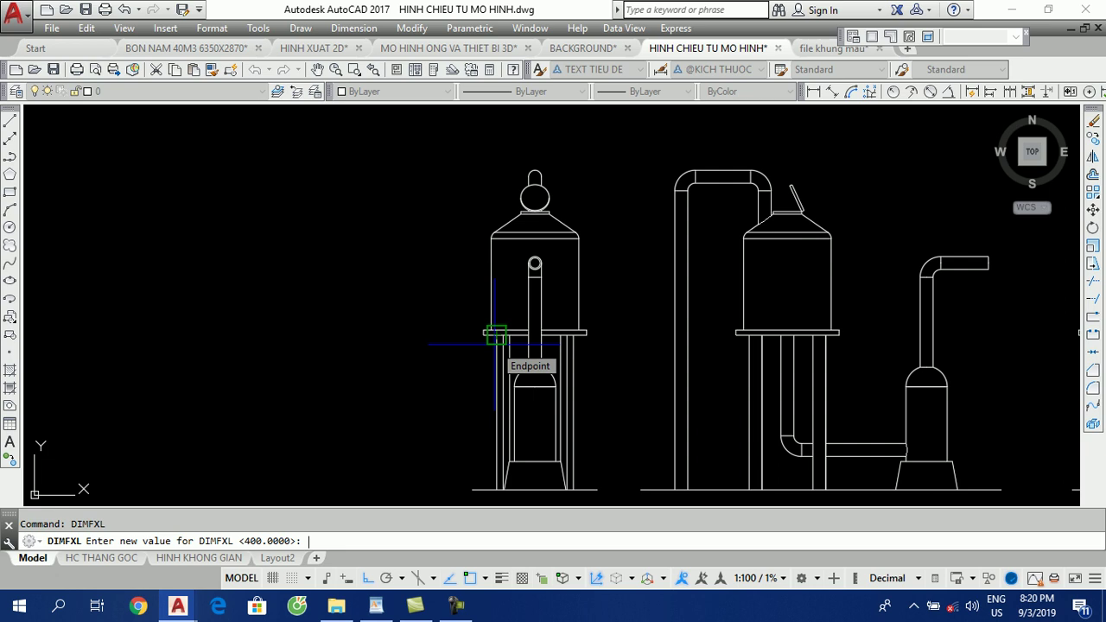
key(Return)
text(DIM)
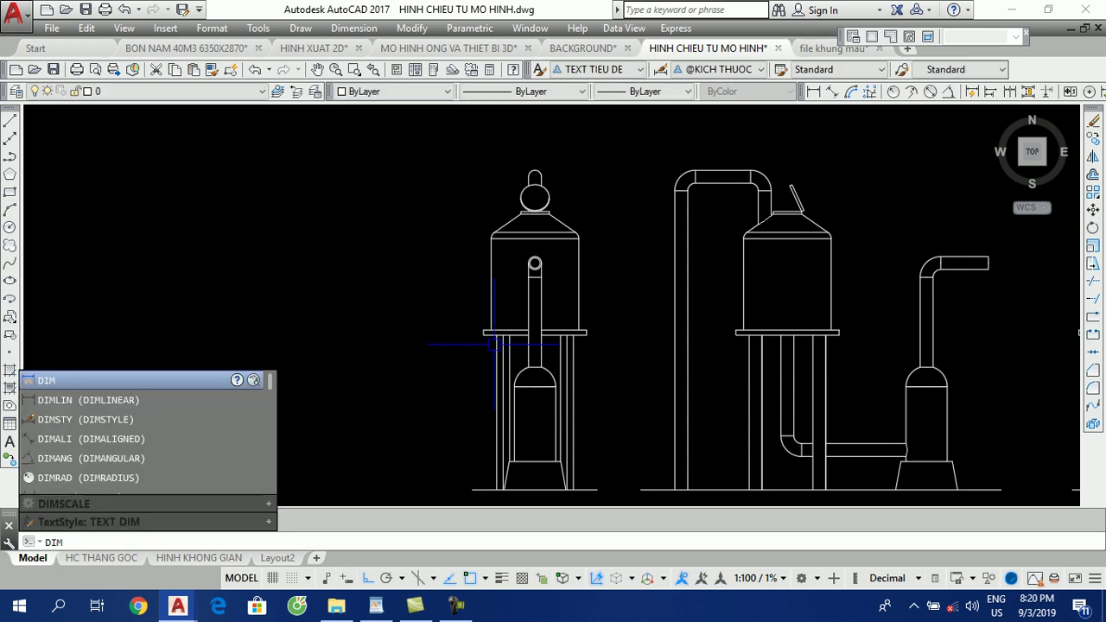
text(SCAL)
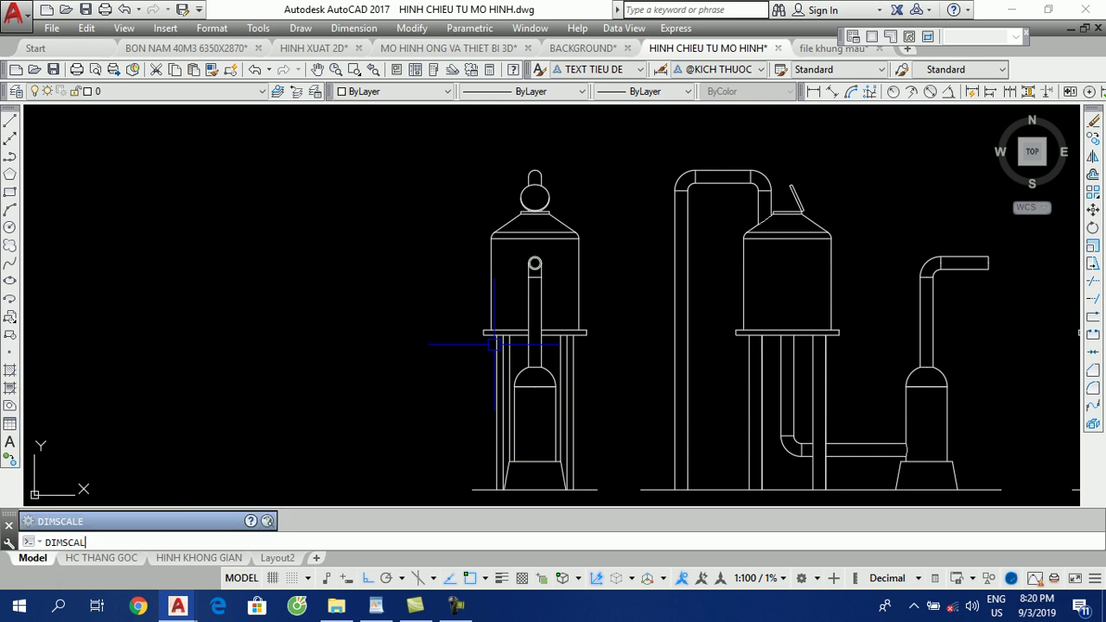
text(E)
key(Return)
key(Return)
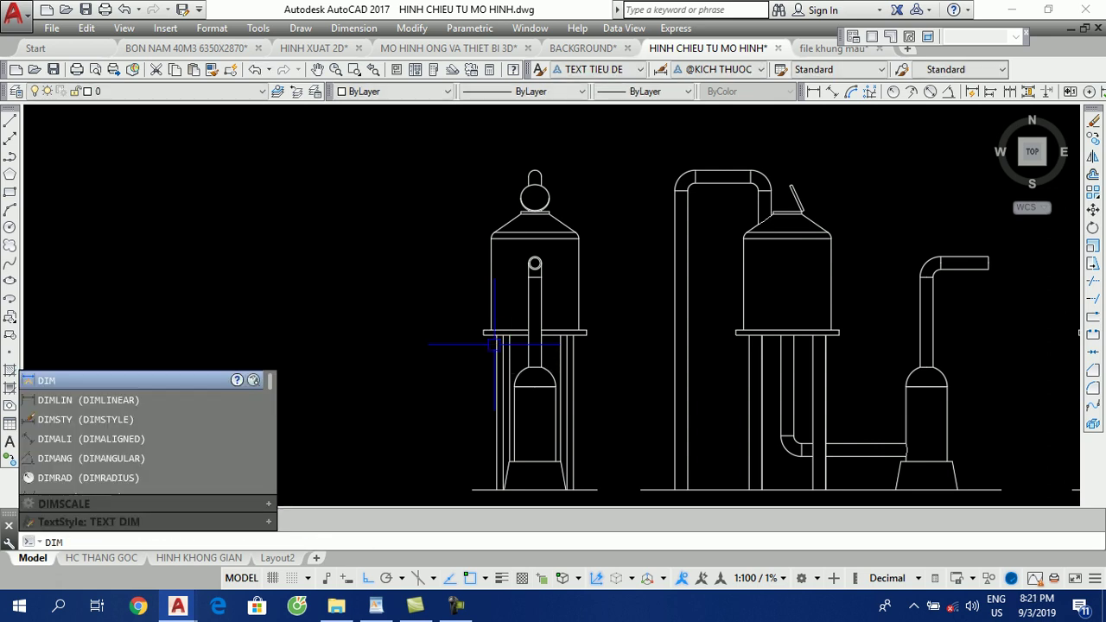
text(FXLON)
key(Return)
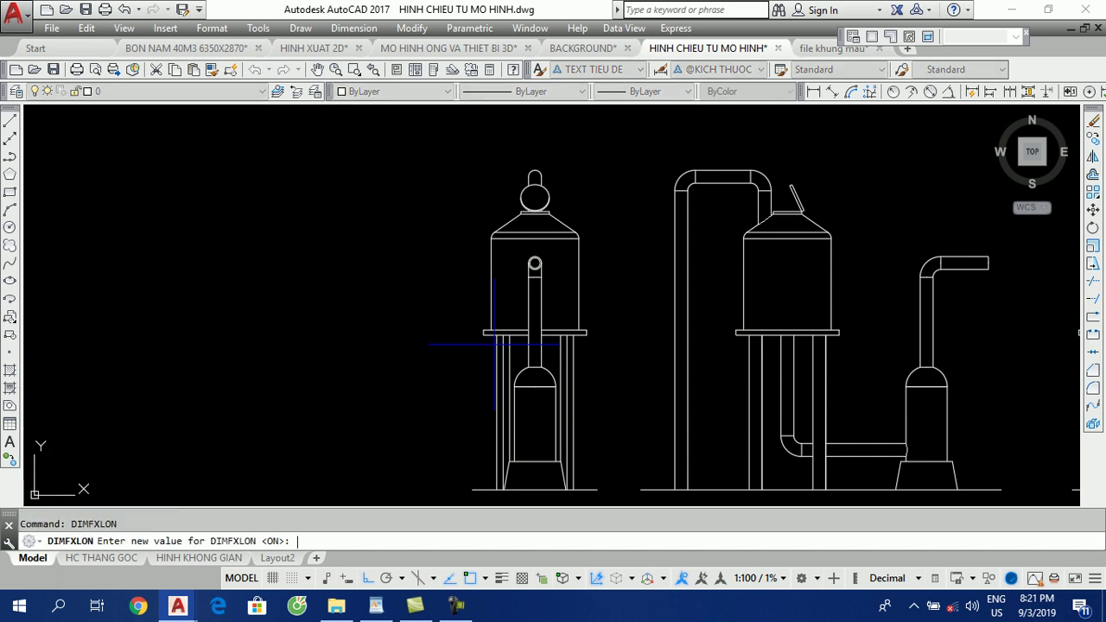
key(Return)
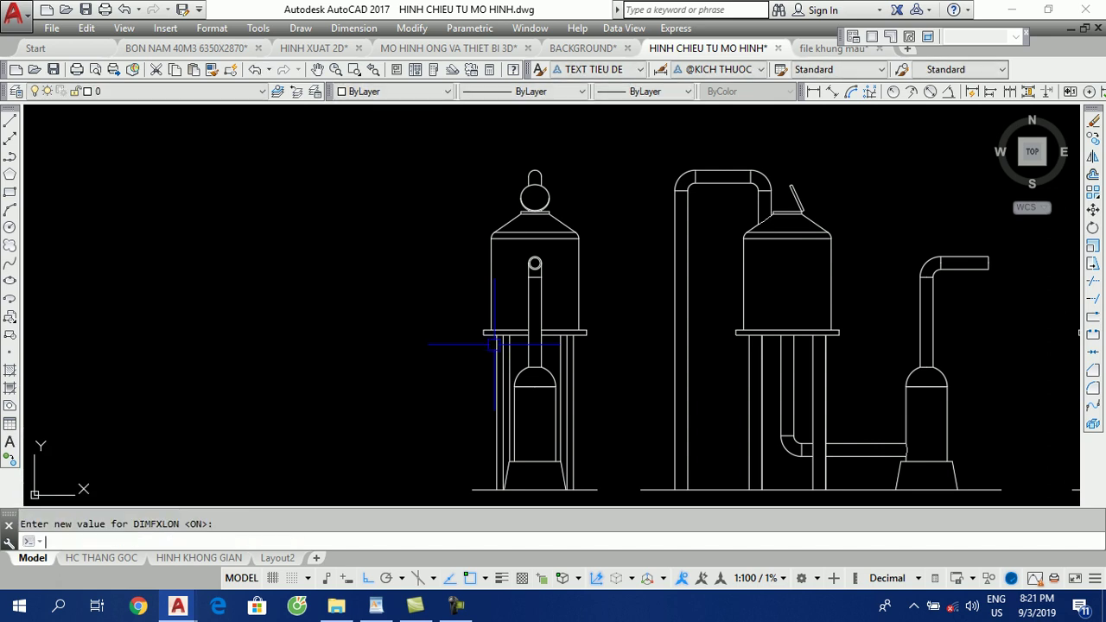
Pick two points for a trial 1128 dimension on the left tank's edge, then cancel it unplaced
text(D)
key(Return)
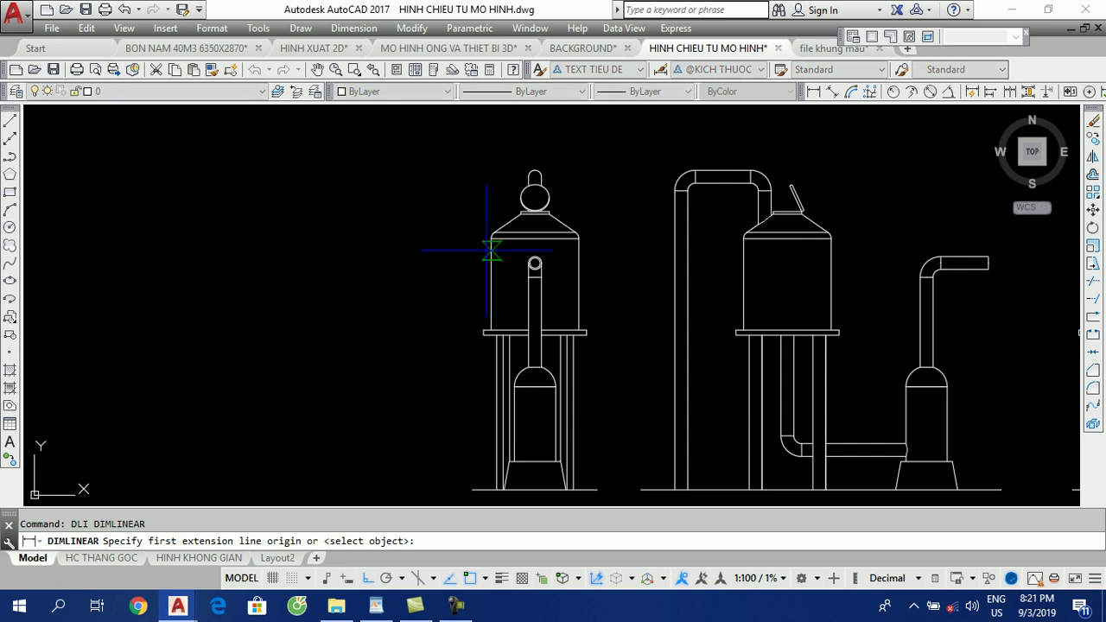
scroll(450, 246, down, 3)
scroll(436, 235, up, 3)
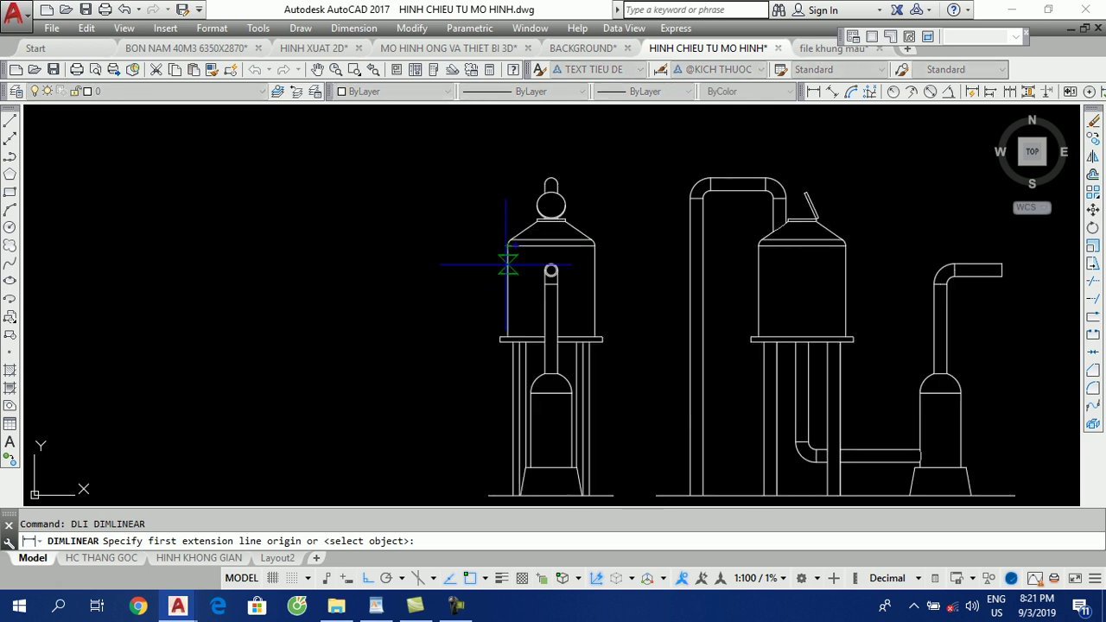
click(507, 260)
click(506, 291)
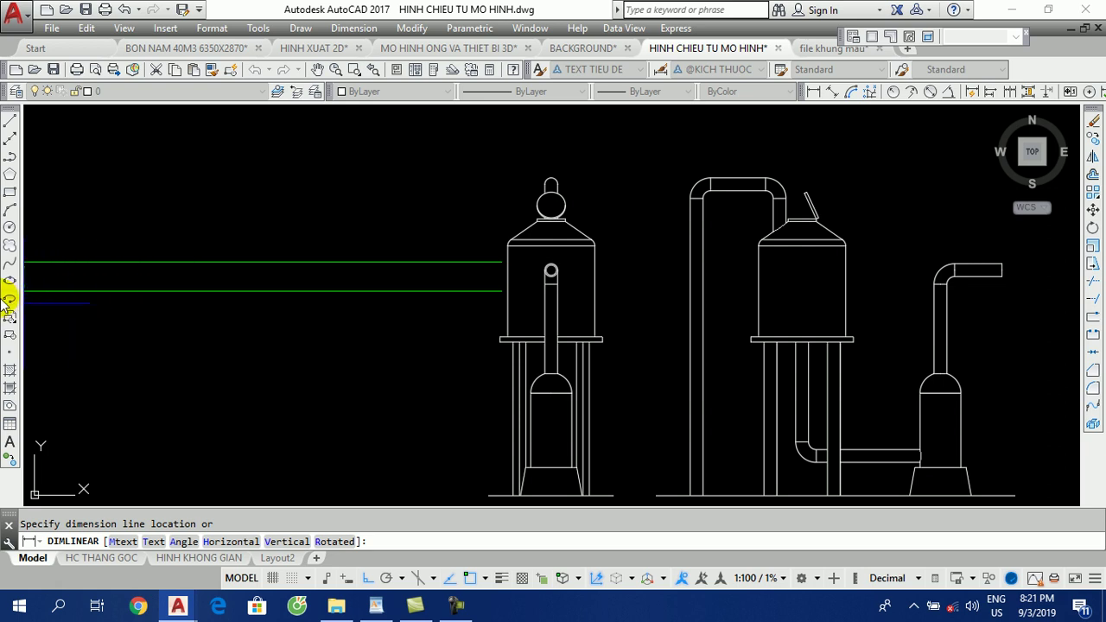
scroll(501, 228, down, 3)
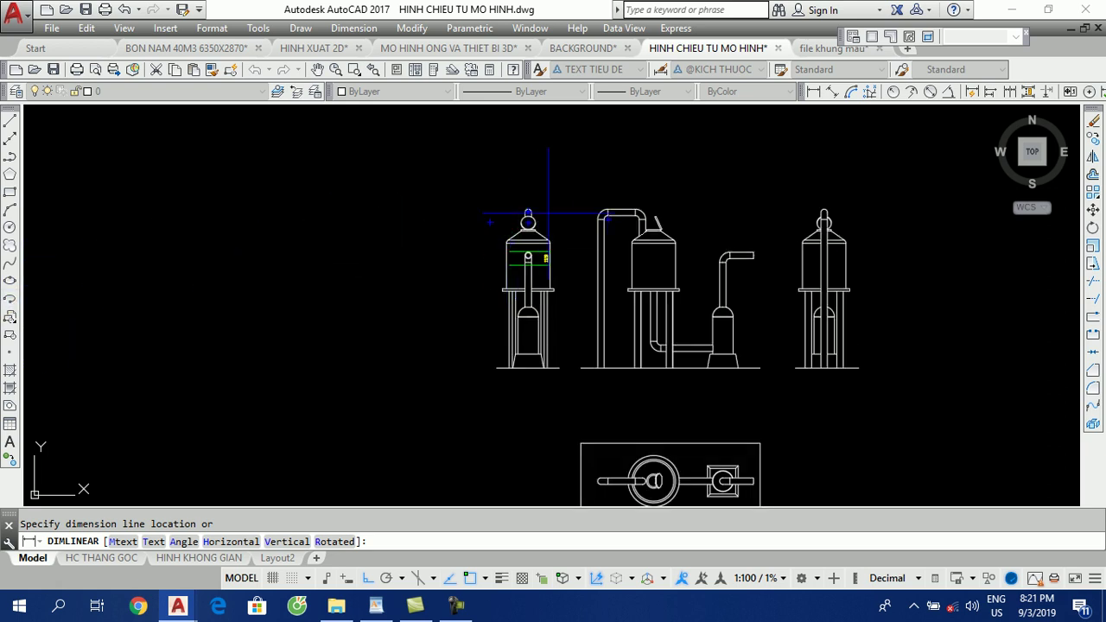
scroll(540, 231, up, 3)
key(Escape)
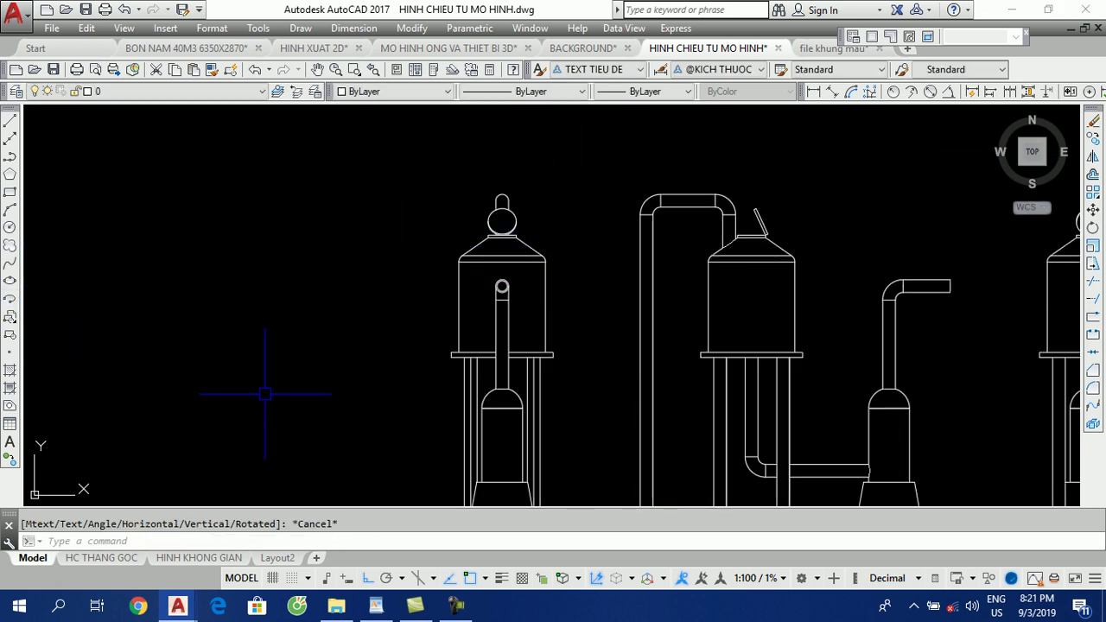
click(456, 604)
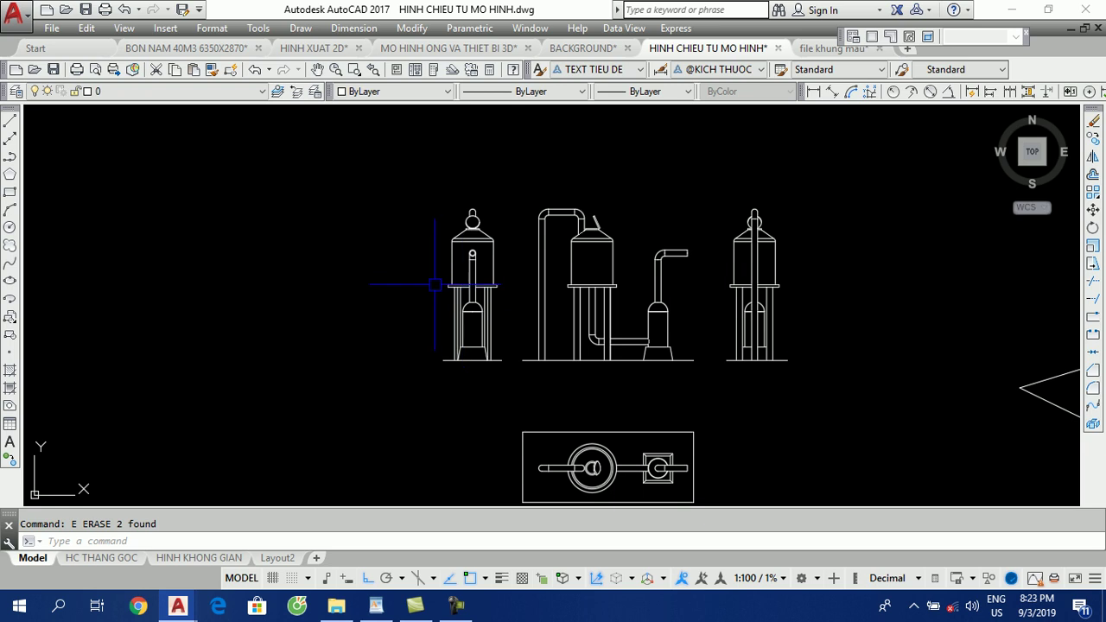
scroll(444, 283, up, 3)
text(D)
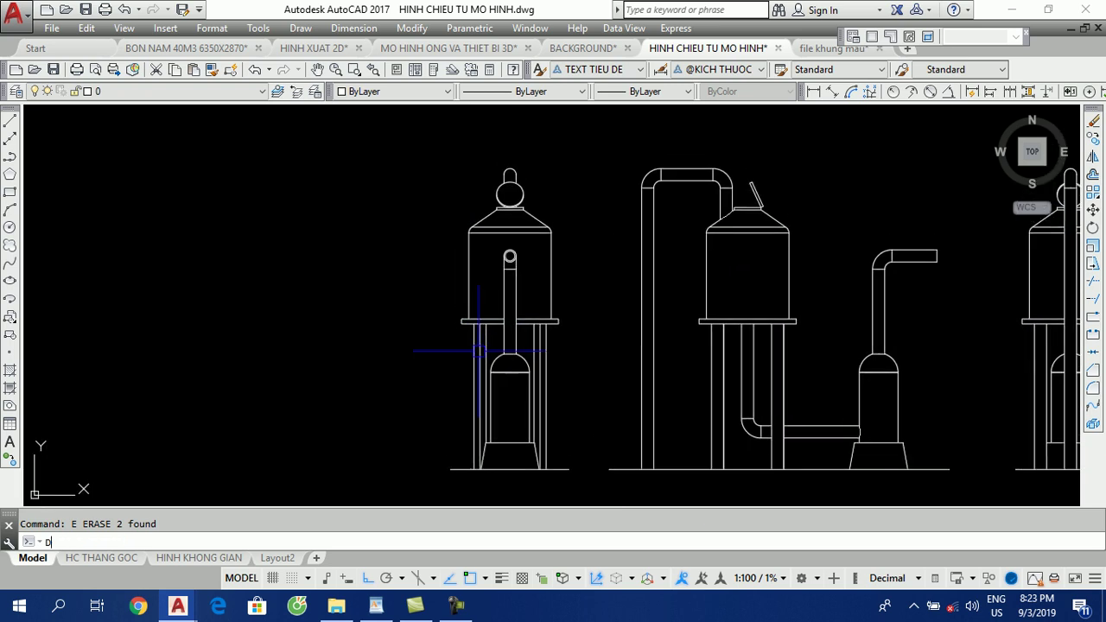
key(Return)
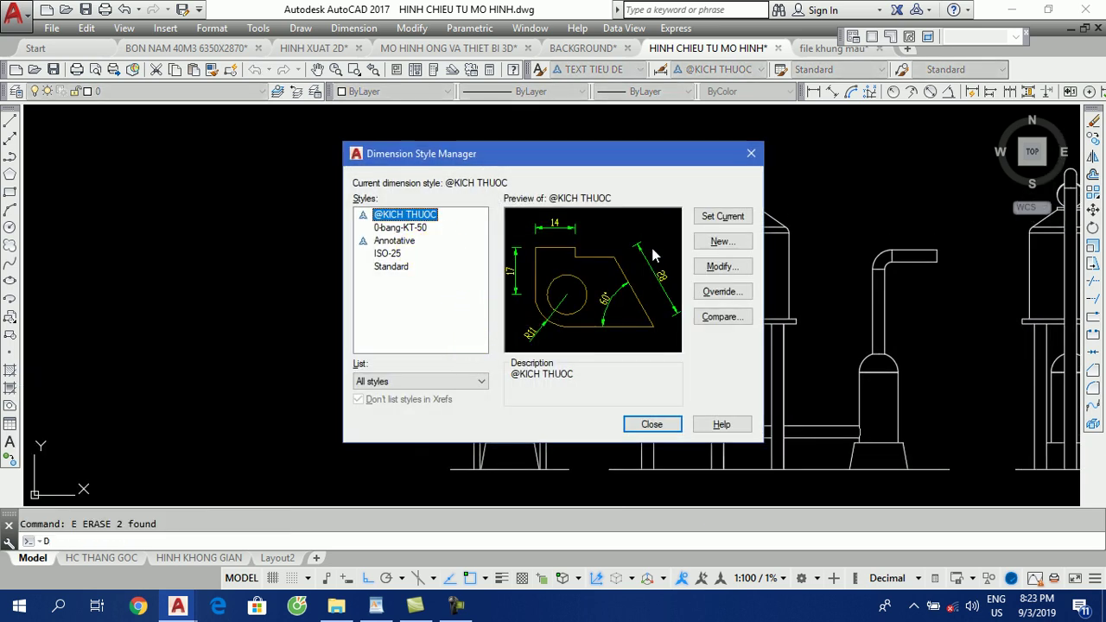
click(717, 266)
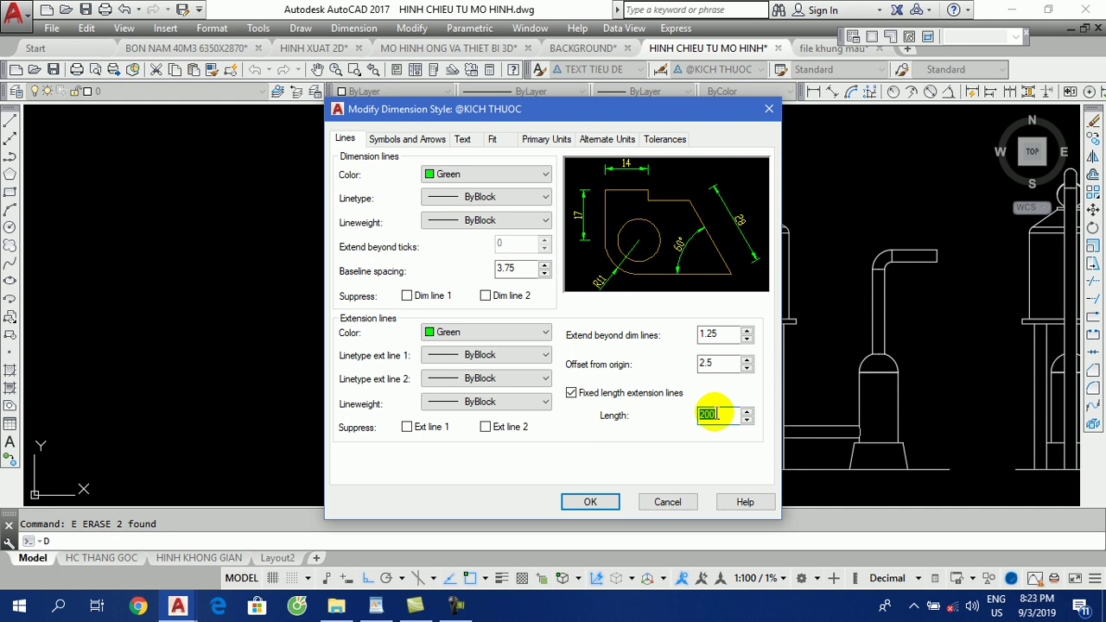
click(492, 140)
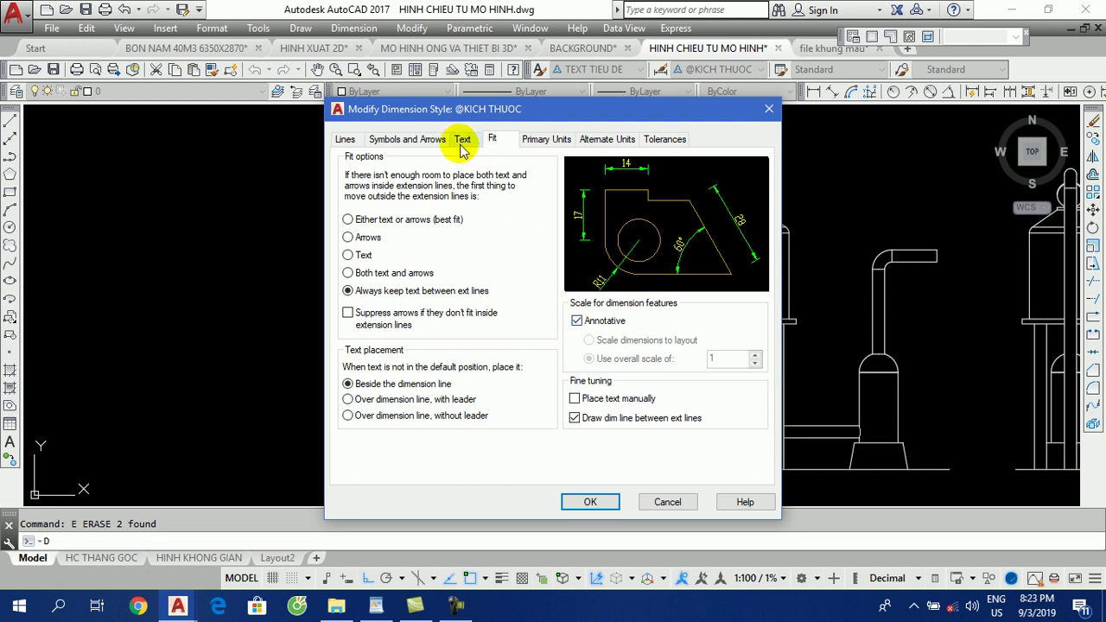
click(345, 139)
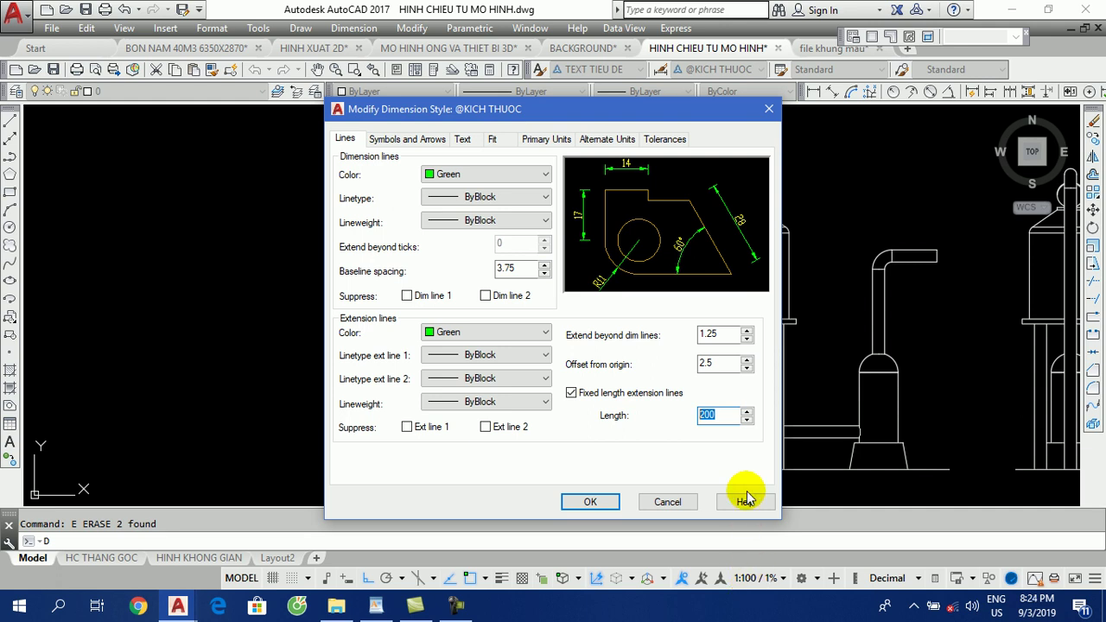
double_click(722, 413)
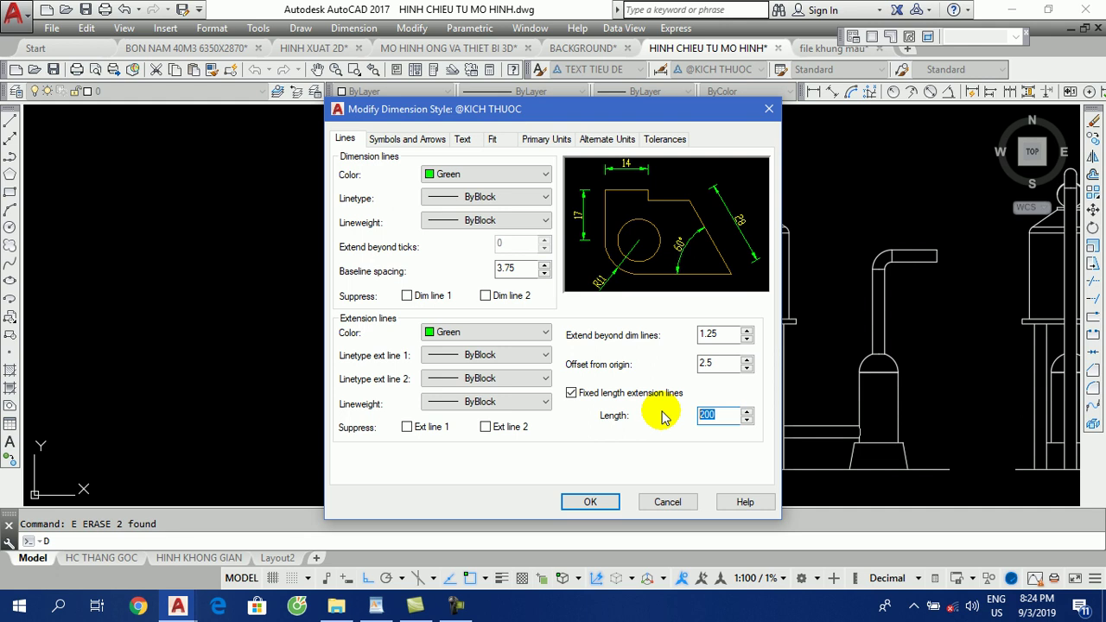
text(10)
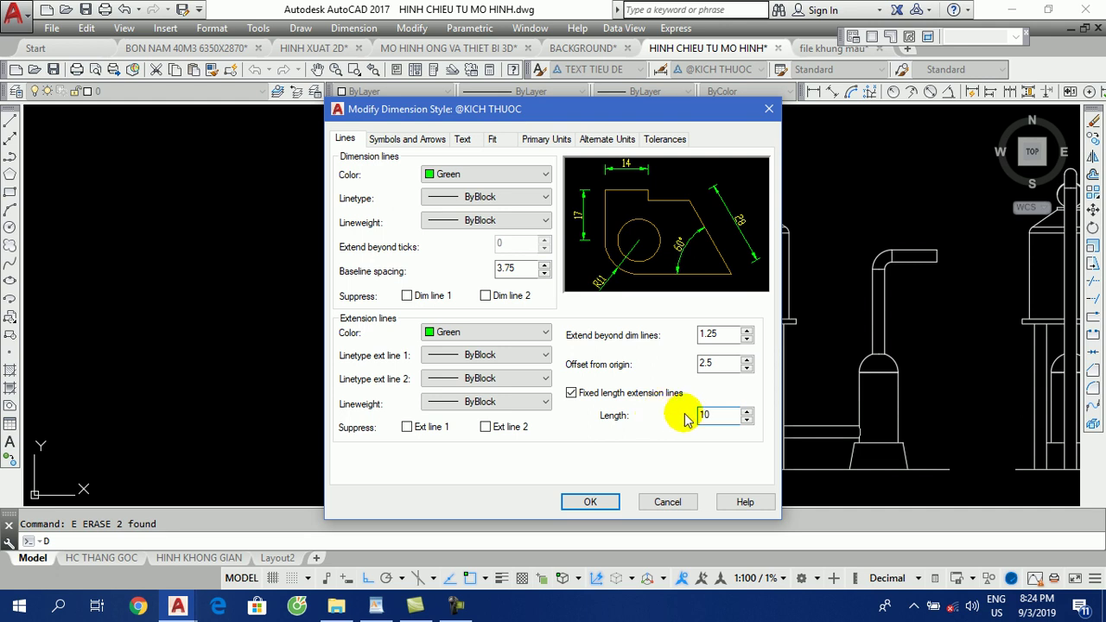
click(591, 503)
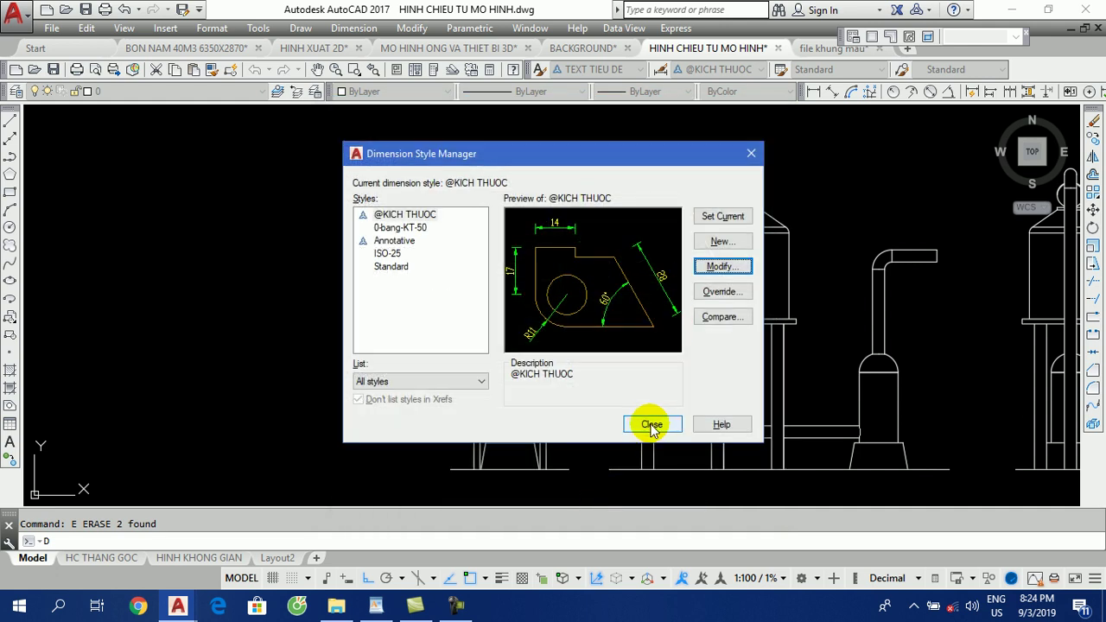
click(657, 423)
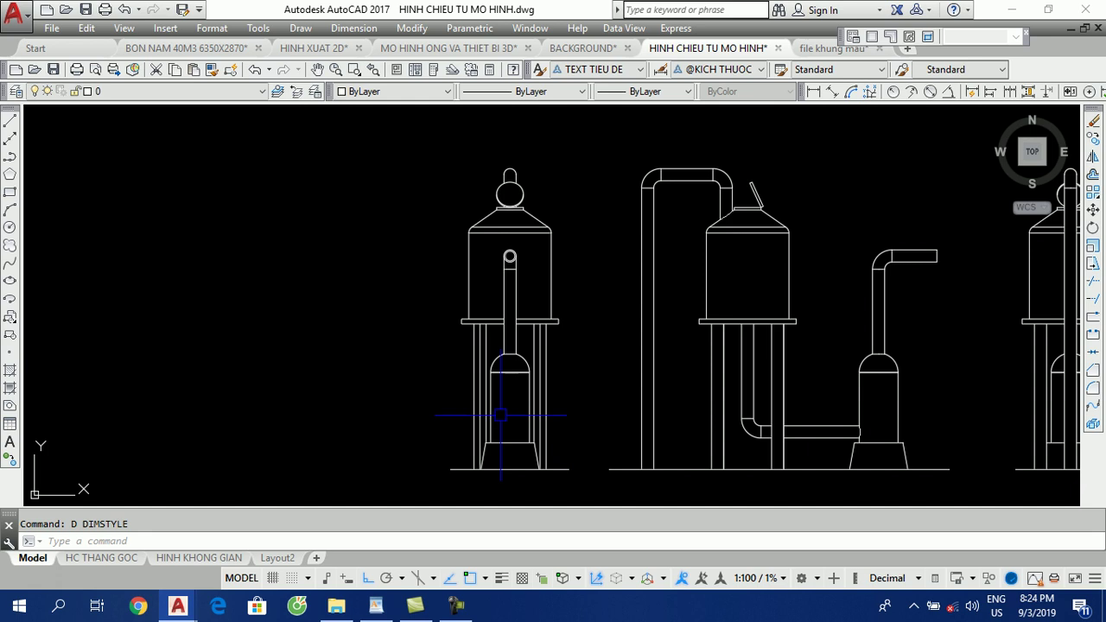
Add a 3790 vertical dimension from the tank body's top to bottom corner, placed at its left
text(li)
key(Return)
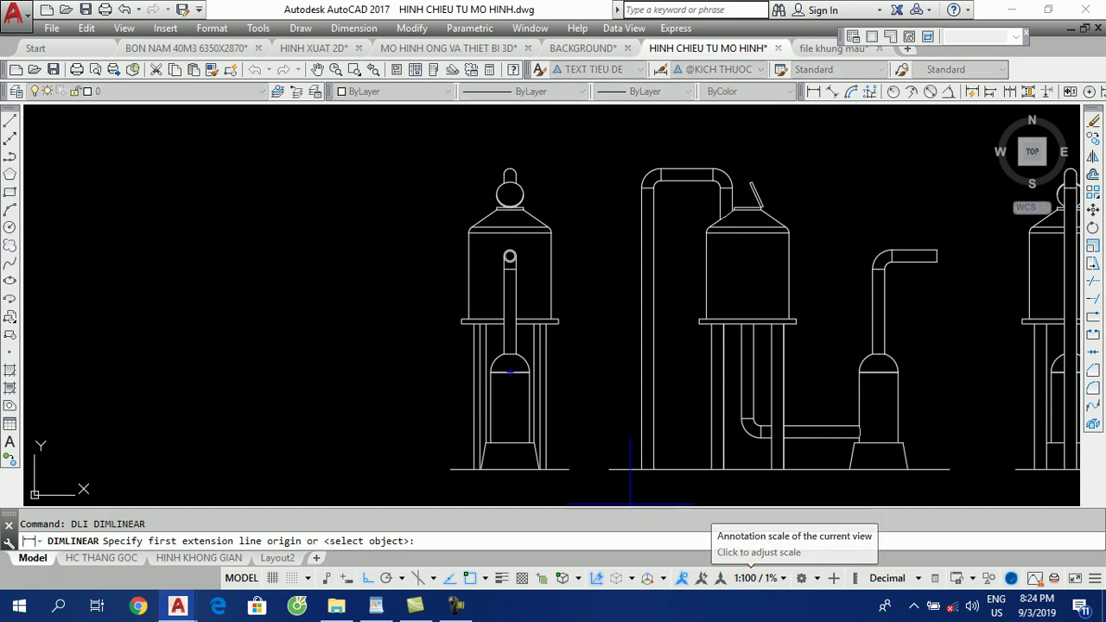
scroll(468, 232, up, 3)
click(468, 221)
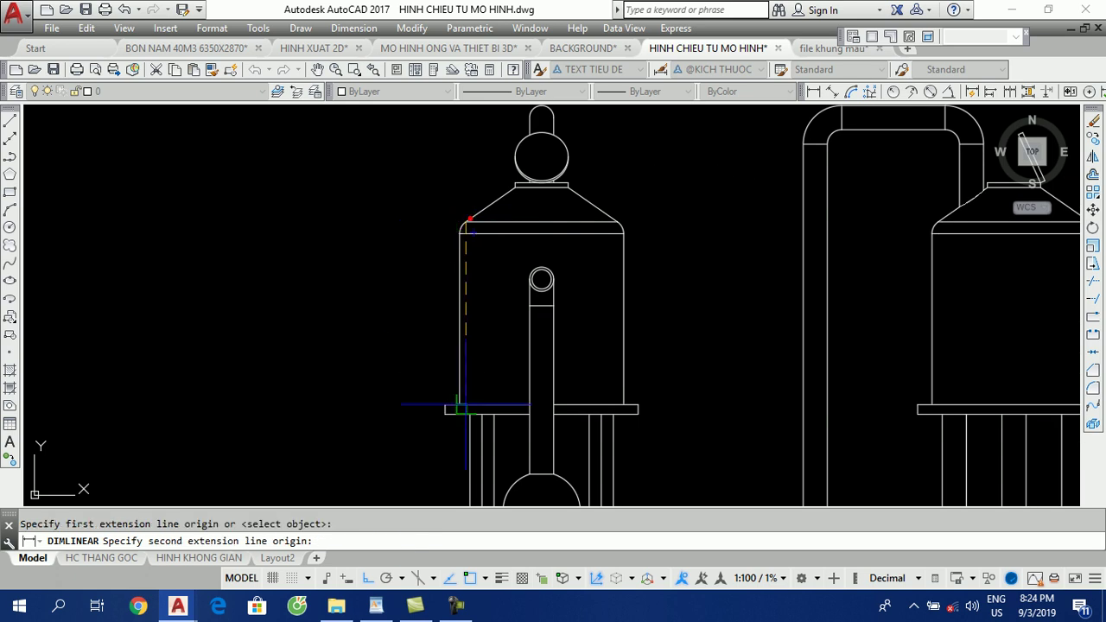
click(459, 404)
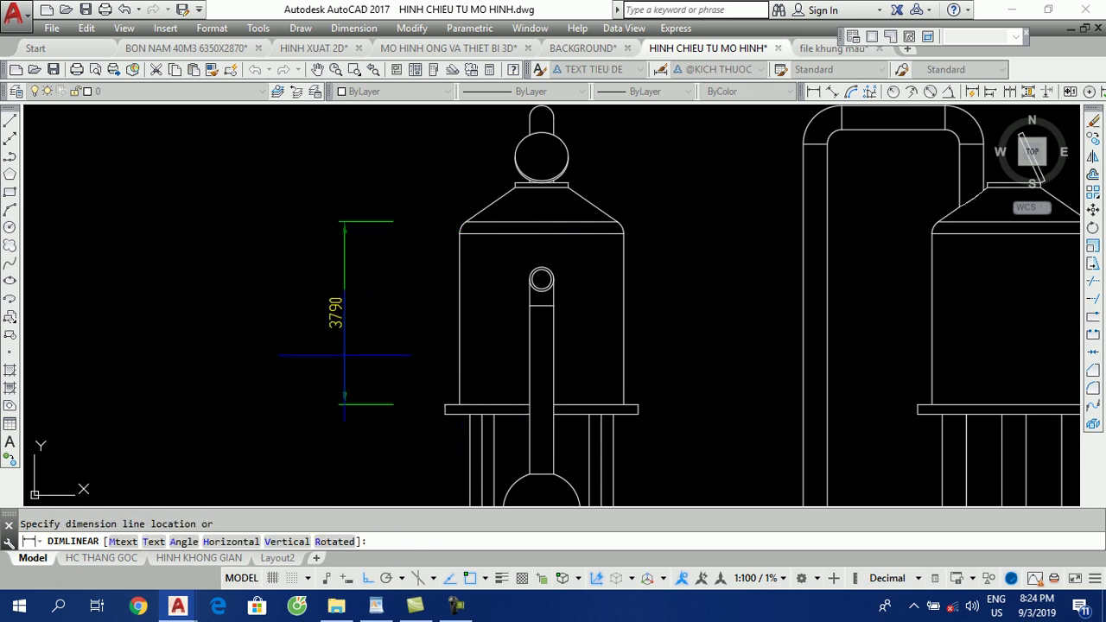
scroll(460, 340, down, 3)
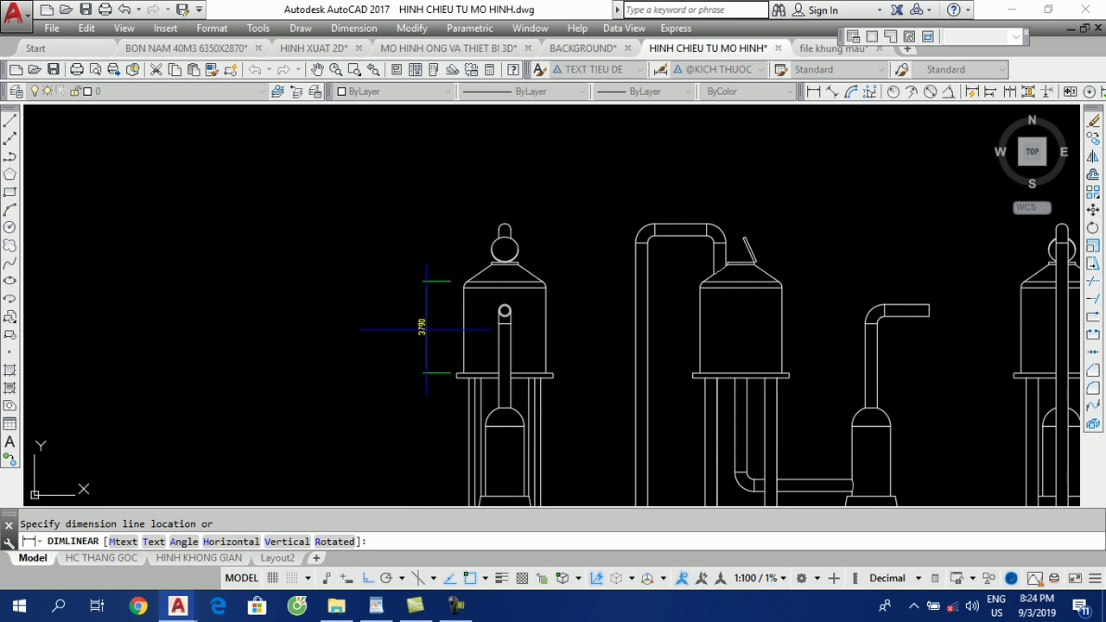
click(407, 321)
scroll(420, 277, up, 3)
scroll(419, 291, up, 3)
Add a 1000 horizontal linear dimension placed above the left tank
text(D)
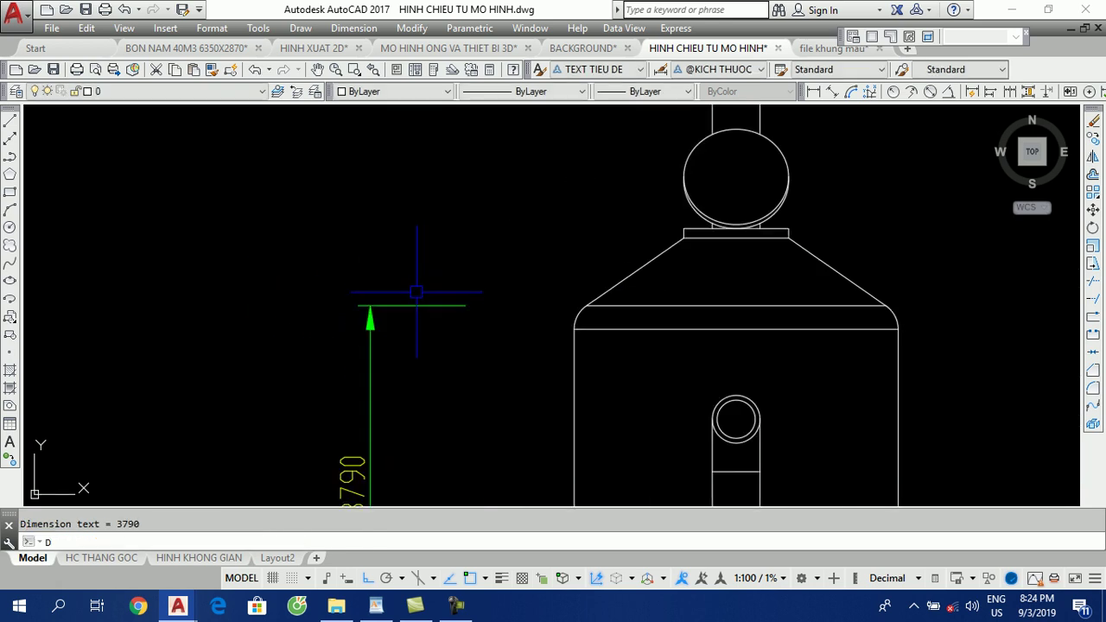
key(Return)
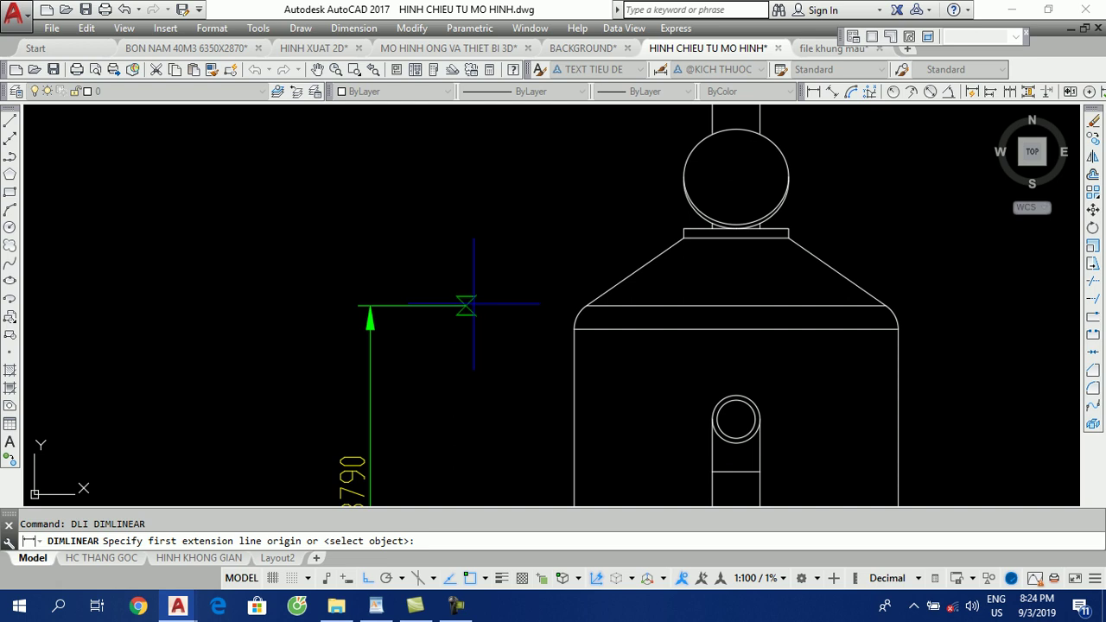
click(466, 304)
click(369, 304)
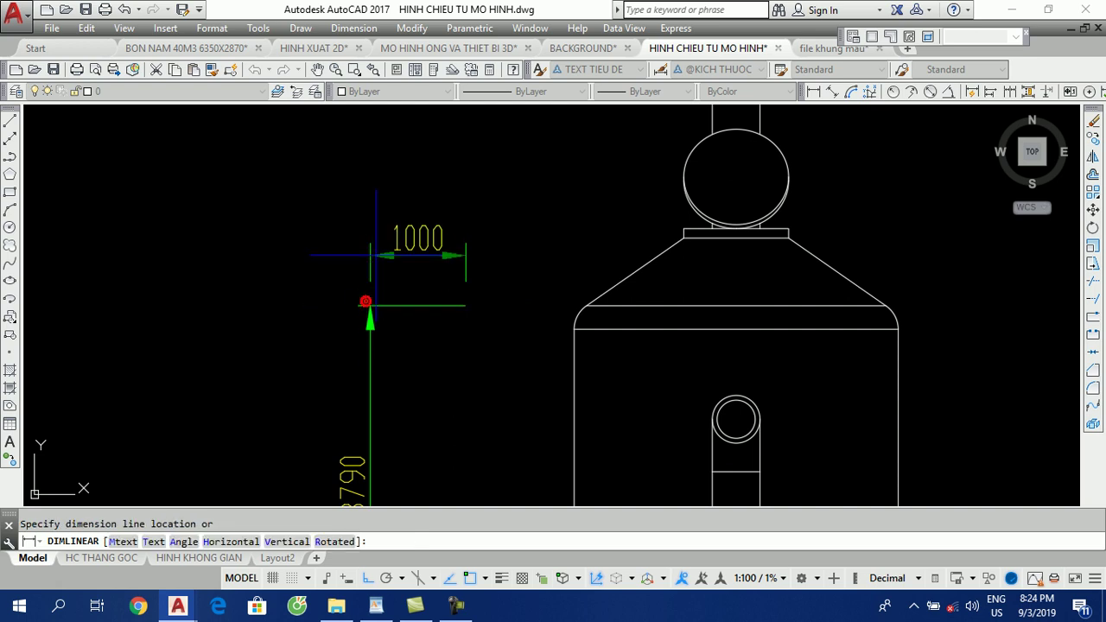
click(380, 218)
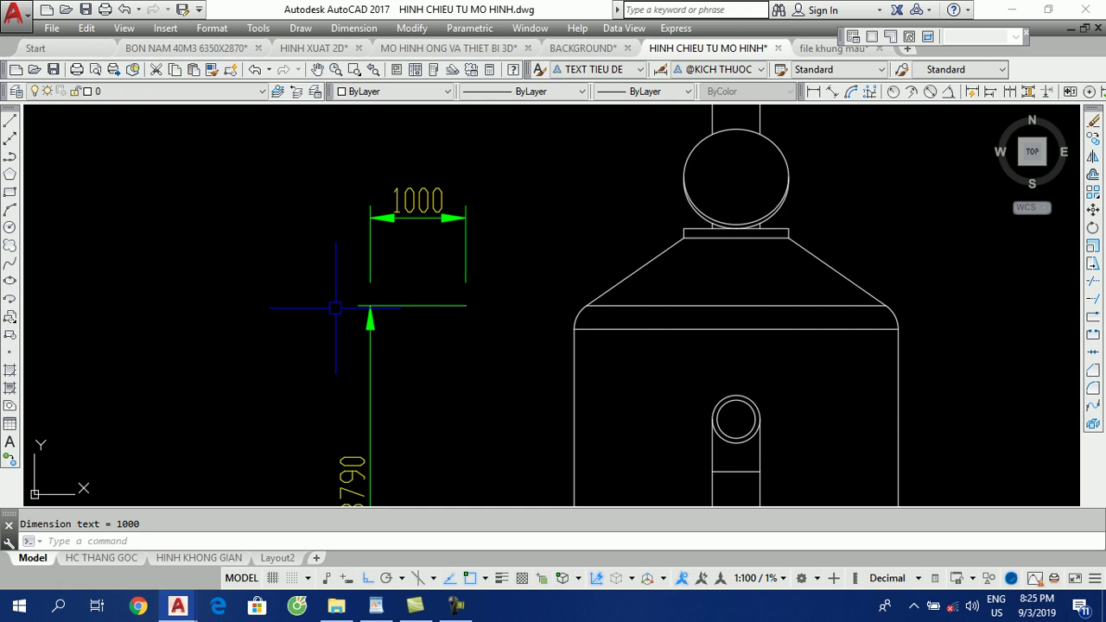
scroll(338, 241, down, 5)
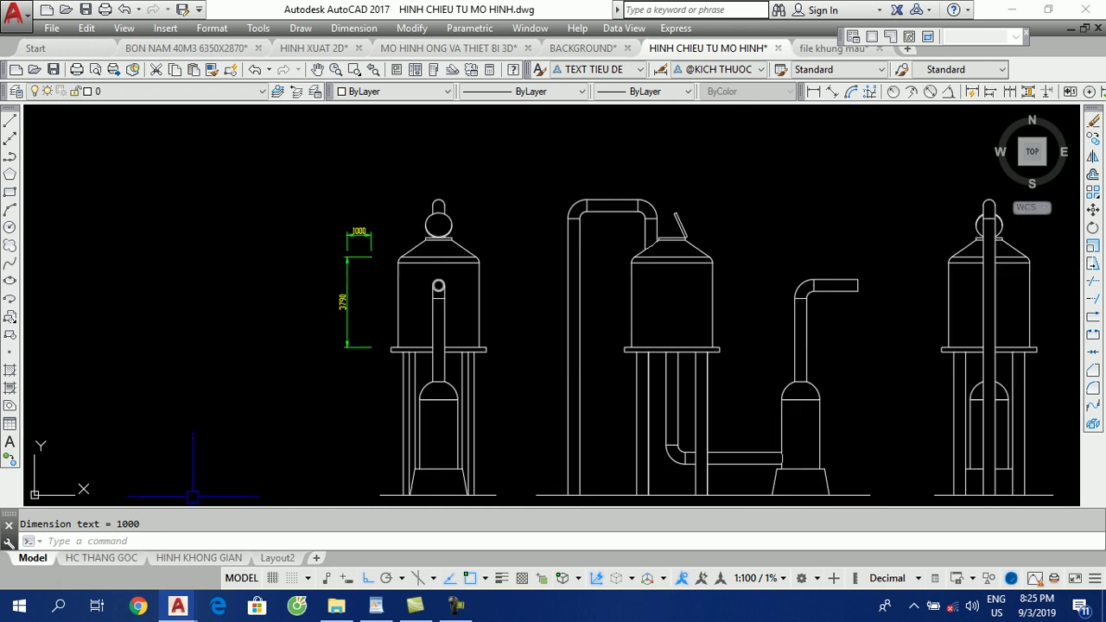
On the HC THANG GOC layout, show all annotative objects so the 1000 and 3790 dimensions appear
click(99, 559)
middle_drag(234, 207, 307, 208)
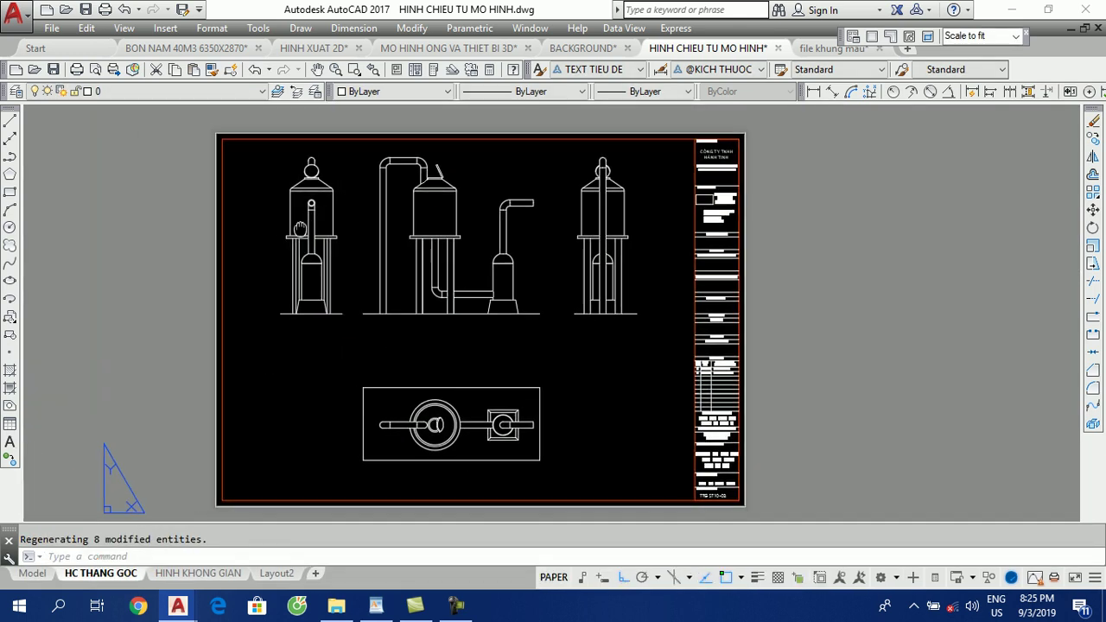
click(839, 576)
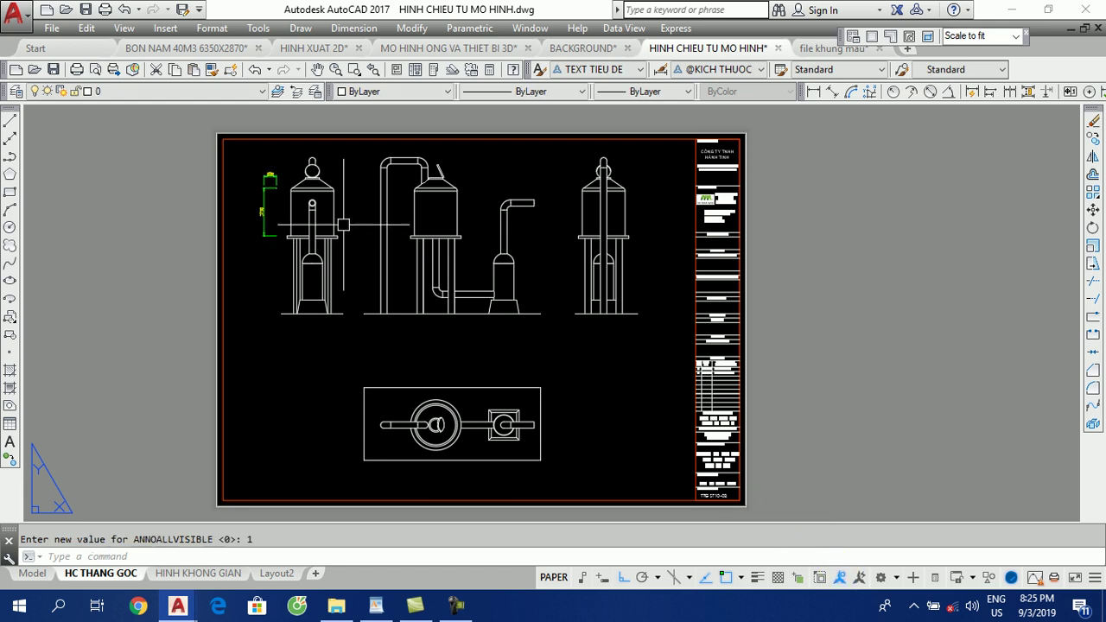
scroll(247, 185, up, 6)
scroll(257, 274, up, 2)
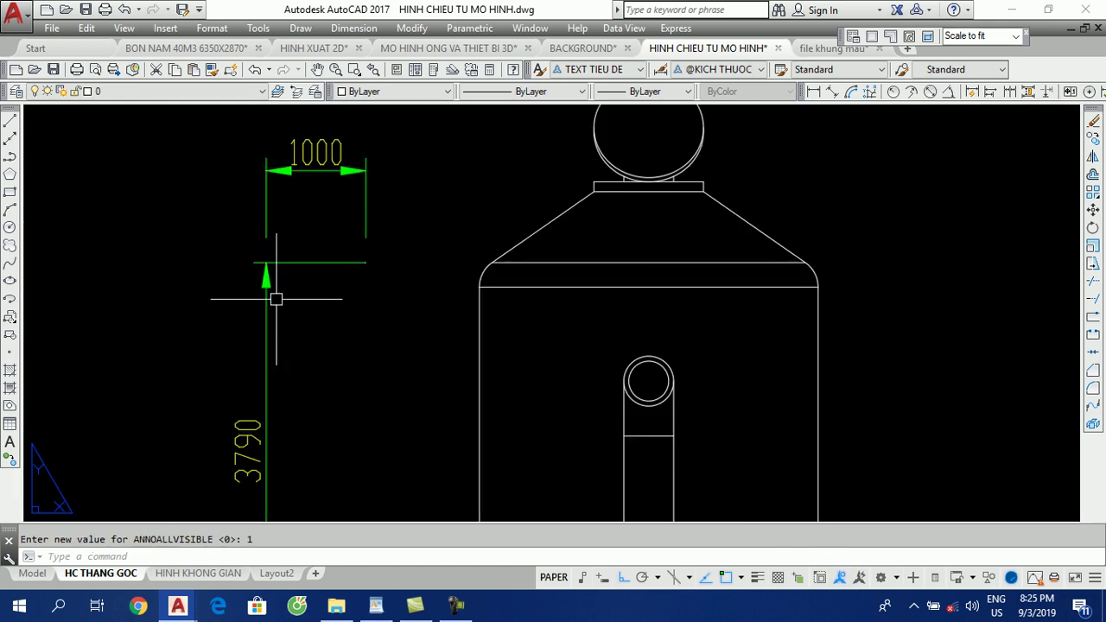
Draw a 10-unit test line beside the dimension and erase it
text(l)
key(Return)
scroll(350, 268, up, 3)
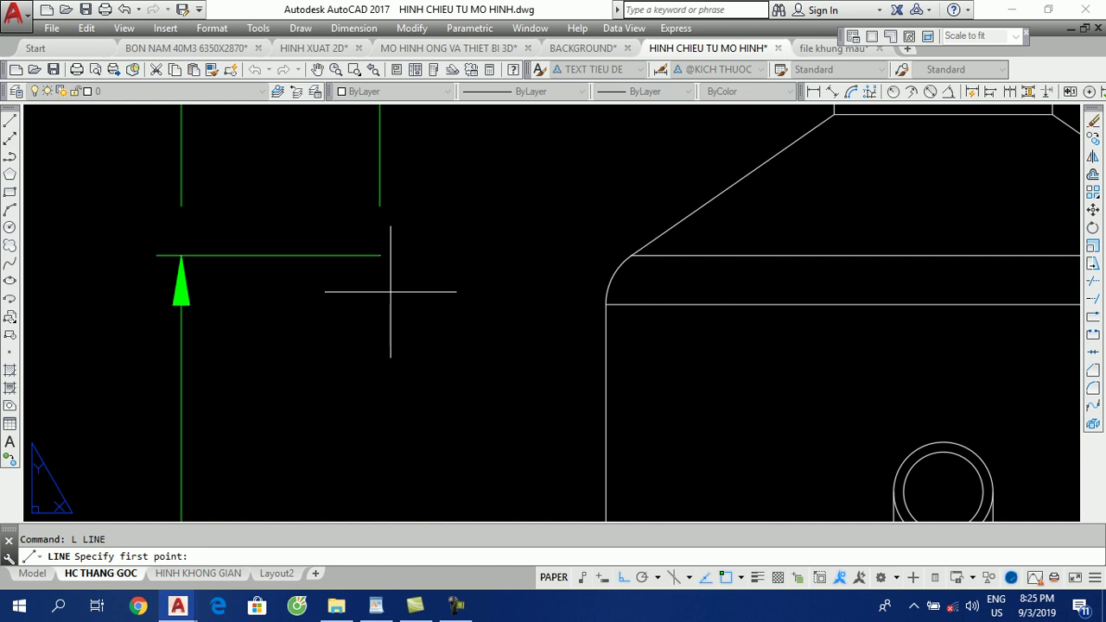
click(379, 333)
text(10)
key(Return)
key(Return)
click(259, 333)
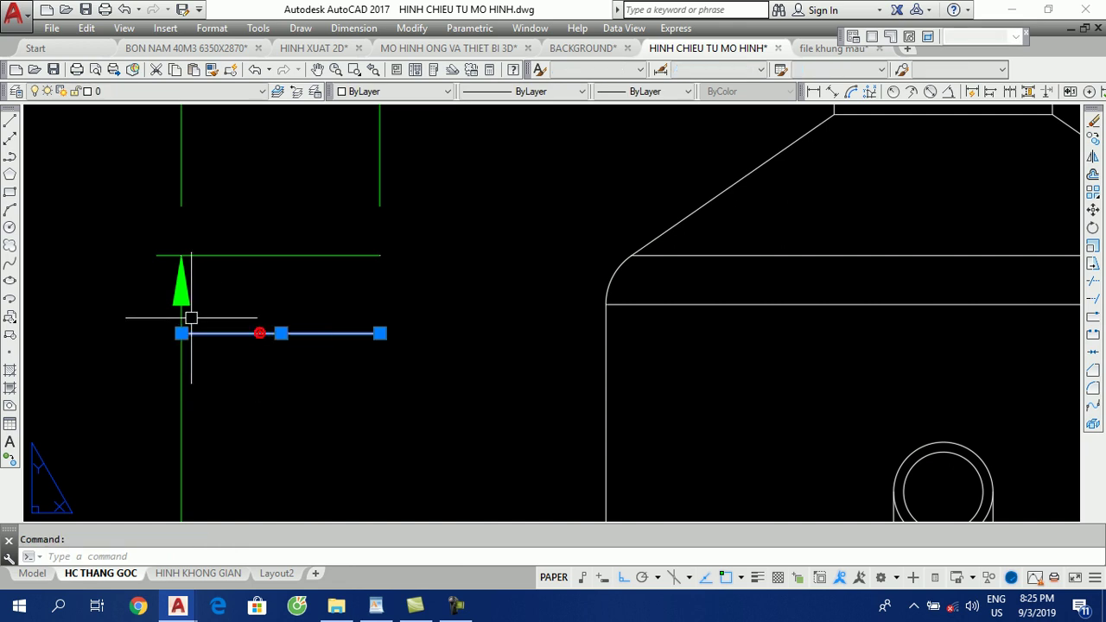
scroll(469, 267, down, 3)
text(e)
key(Return)
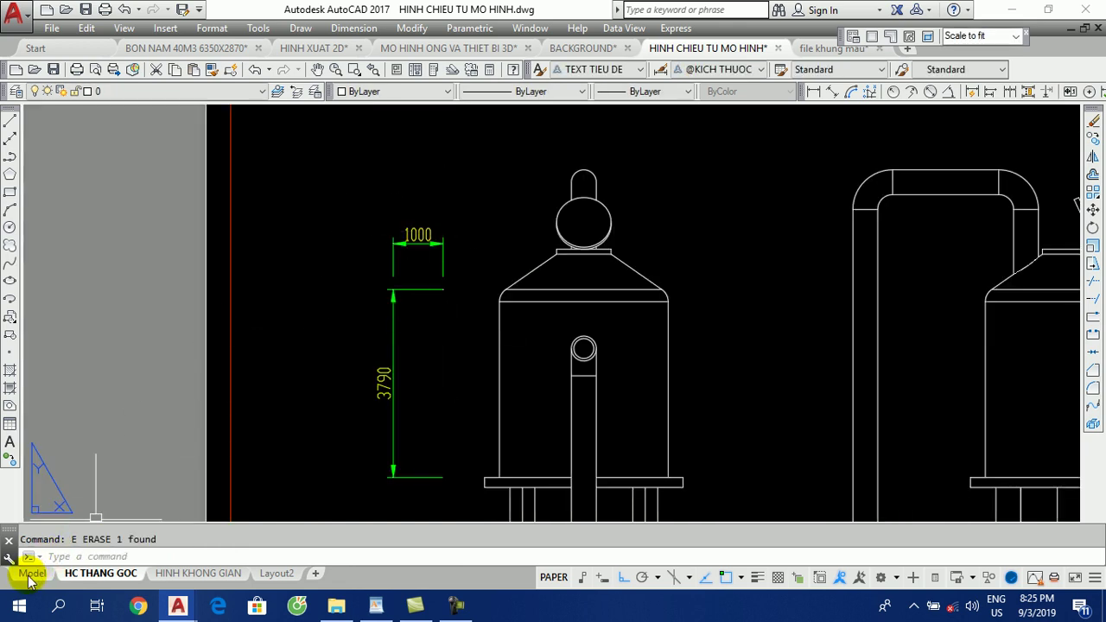
Back in model space, erase the 1000 dimension and add a 6000 platform-to-ground dimension beside the legs
click(32, 572)
click(332, 229)
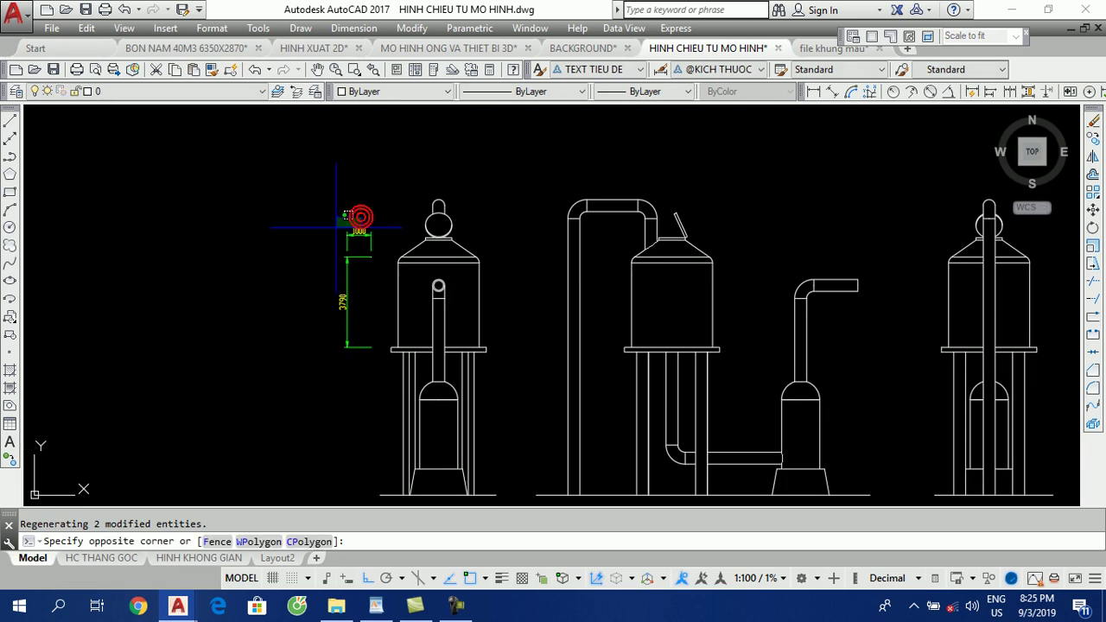
text(e)
key(Return)
text(d)
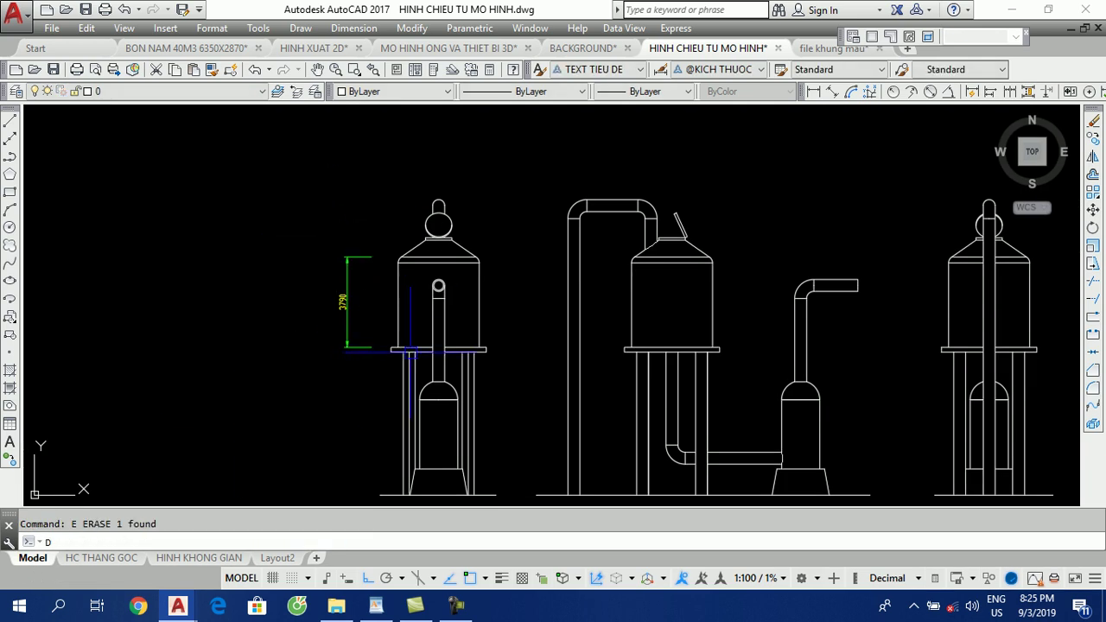
key(Return)
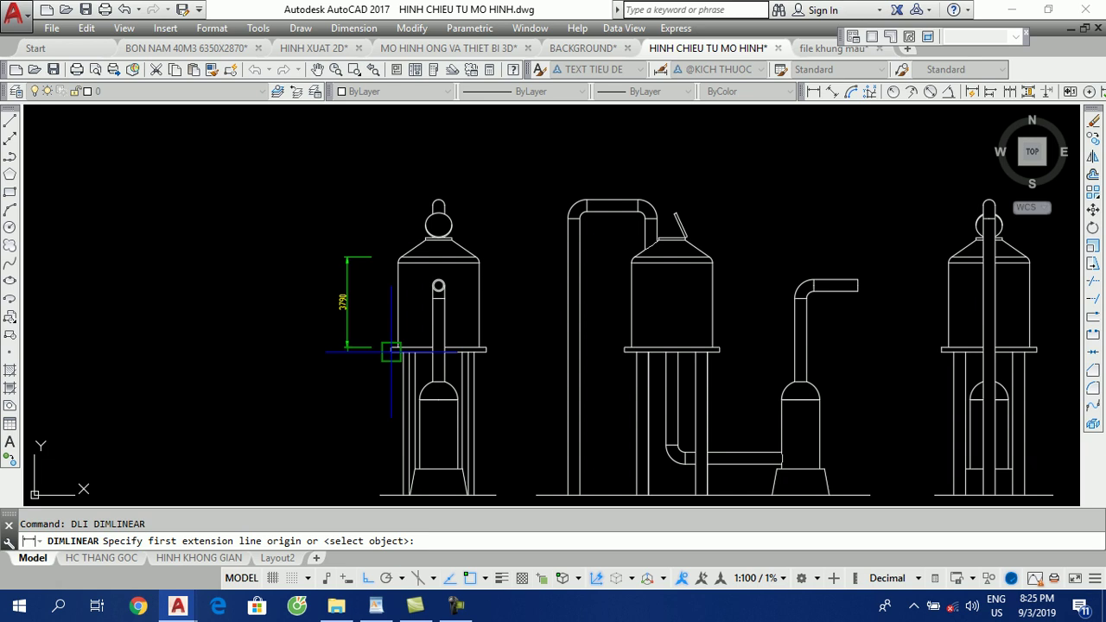
click(391, 351)
click(381, 494)
scroll(347, 389, up, 3)
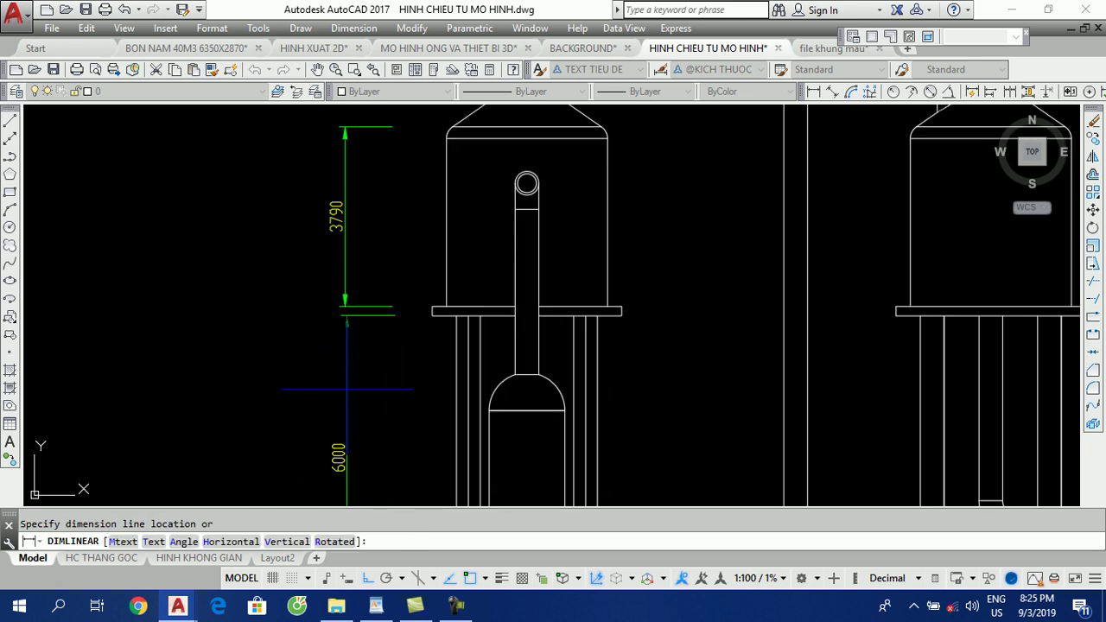
click(346, 389)
scroll(347, 389, down, 3)
Dimension the middle tank's 3400 width and the small vessel's 2900 height
key(Return)
click(658, 278)
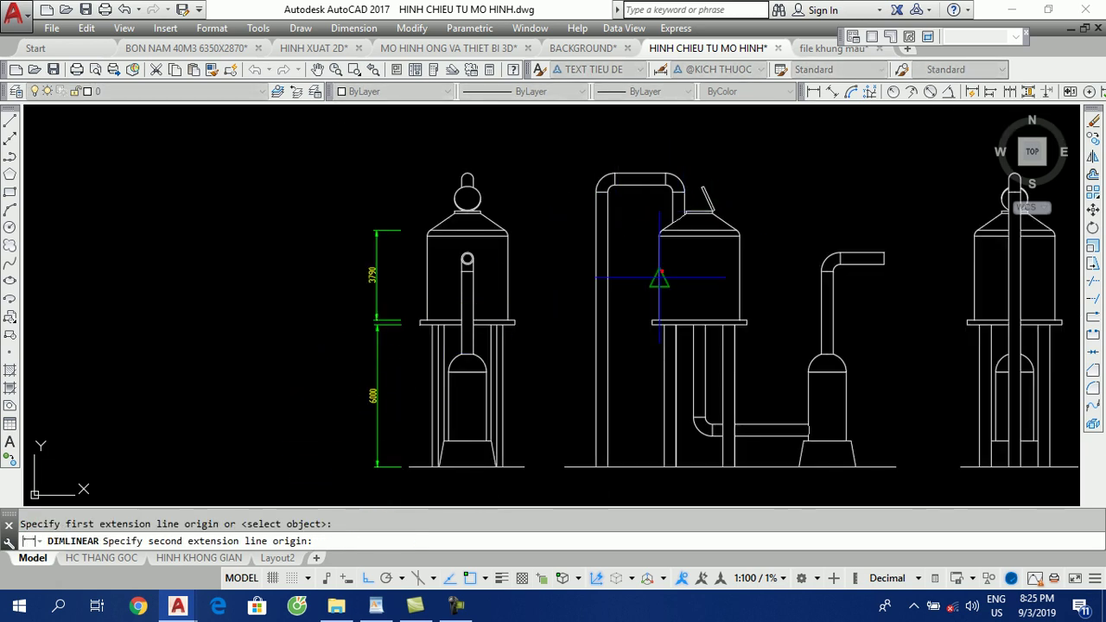
click(739, 278)
click(708, 280)
middle_drag(835, 342, 625, 250)
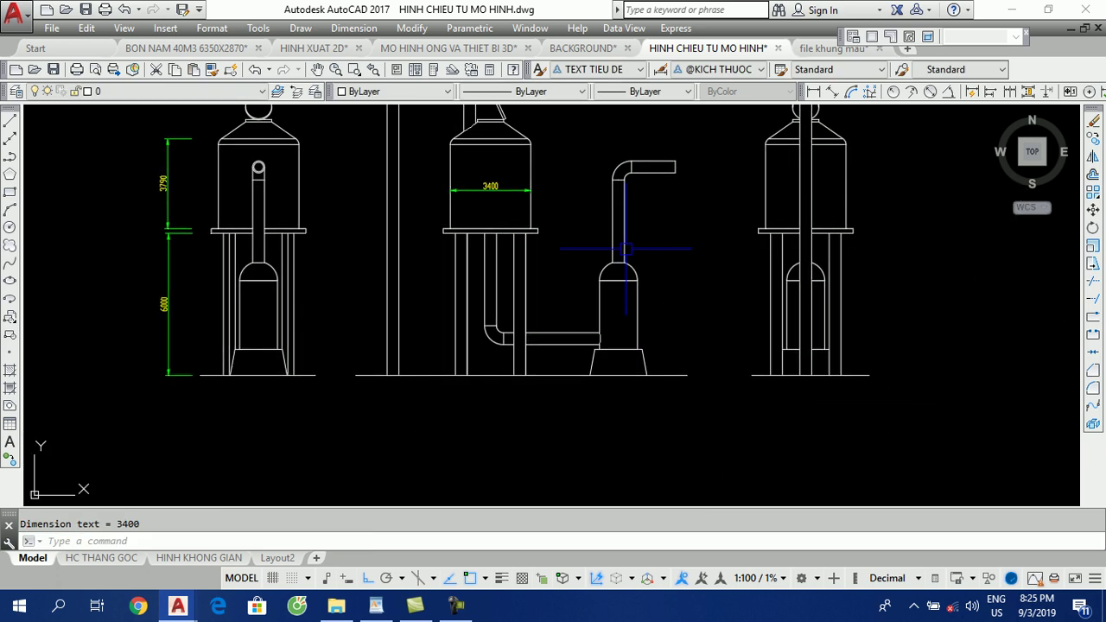
key(Return)
click(636, 277)
click(644, 349)
click(648, 316)
Add the 11600 overall height from the left pipe to ground and the 2170 pipe-to-tank dimension
key(Return)
mouse_move(386, 147)
middle_down()
mouse_move(391, 278)
mouse_move(385, 205)
middle_up()
click(391, 232)
click(396, 428)
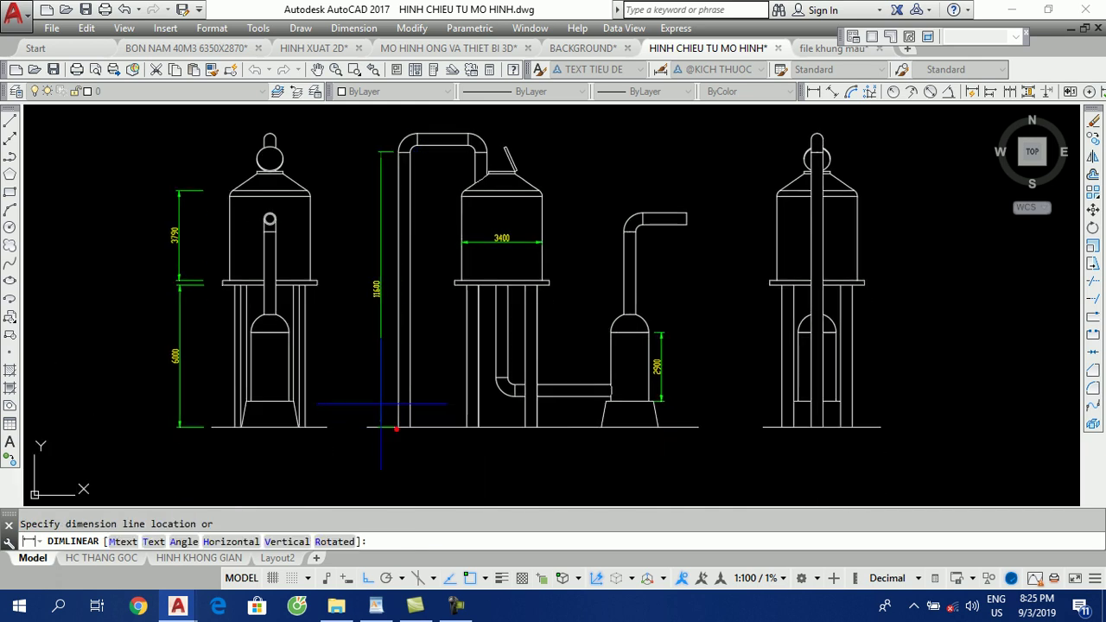
click(380, 403)
key(Return)
scroll(422, 225, up, 3)
click(406, 185)
click(508, 186)
click(475, 222)
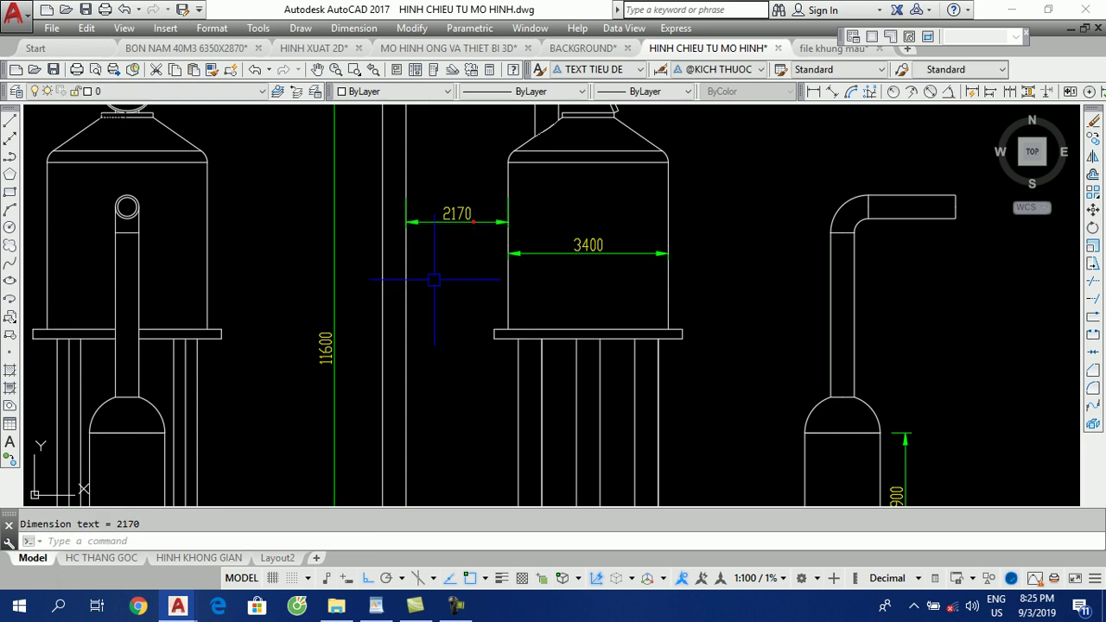
scroll(433, 280, down, 5)
middle_drag(406, 435, 364, 289)
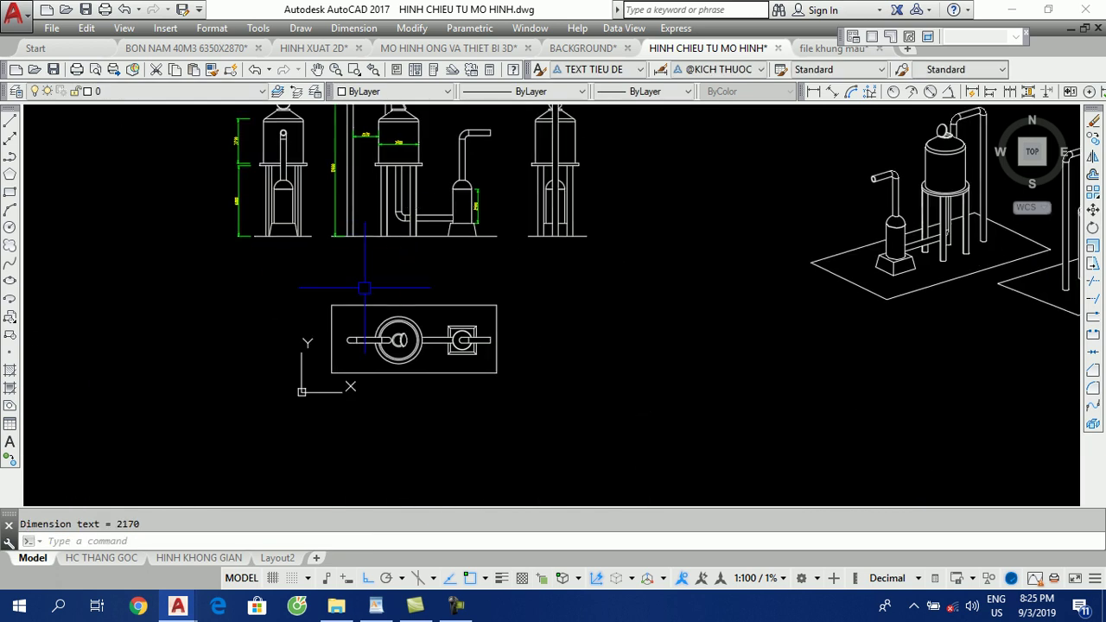
scroll(348, 340, up, 2)
Dimension the plan rectangle's 14003 overall length along its top edge
text(li)
key(Return)
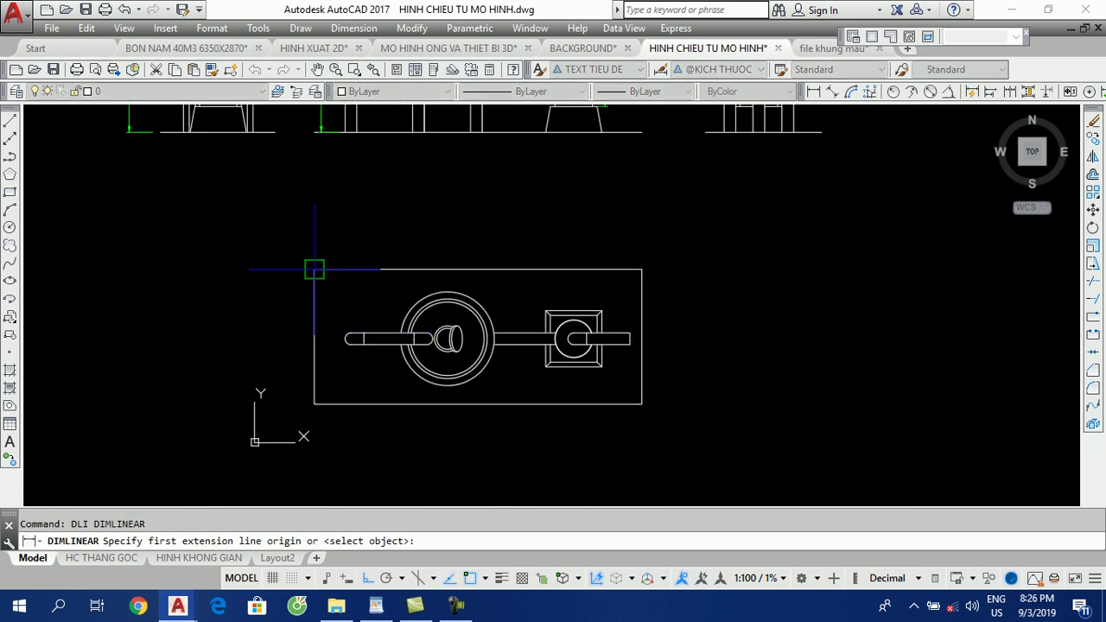
click(313, 270)
click(641, 270)
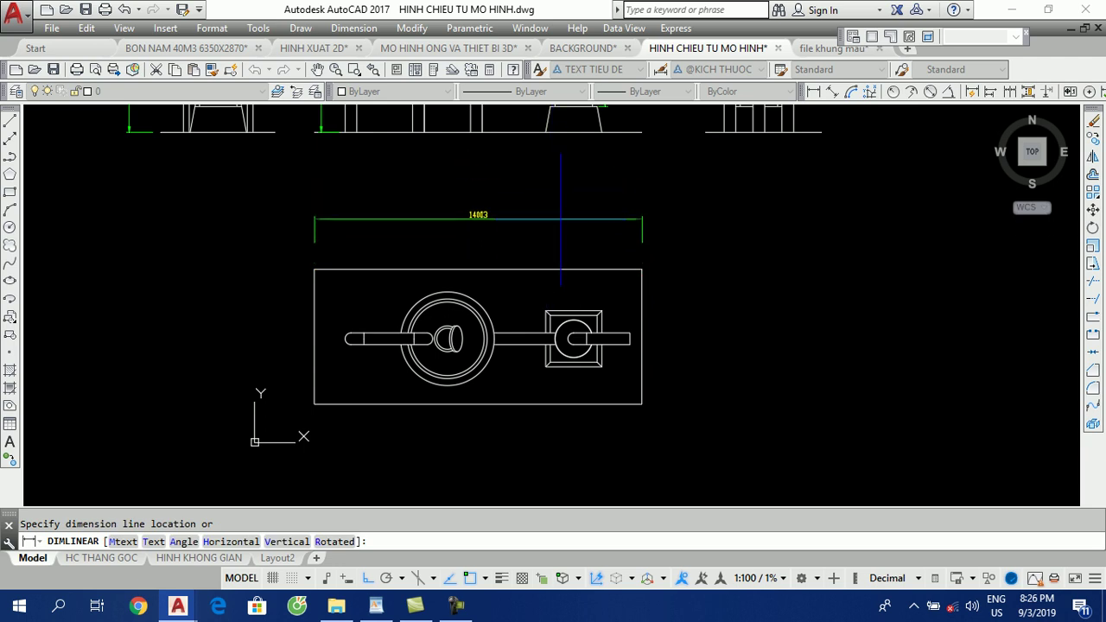
click(558, 229)
Add the 5759 width dimension along the rectangle's left side
right_click(324, 316)
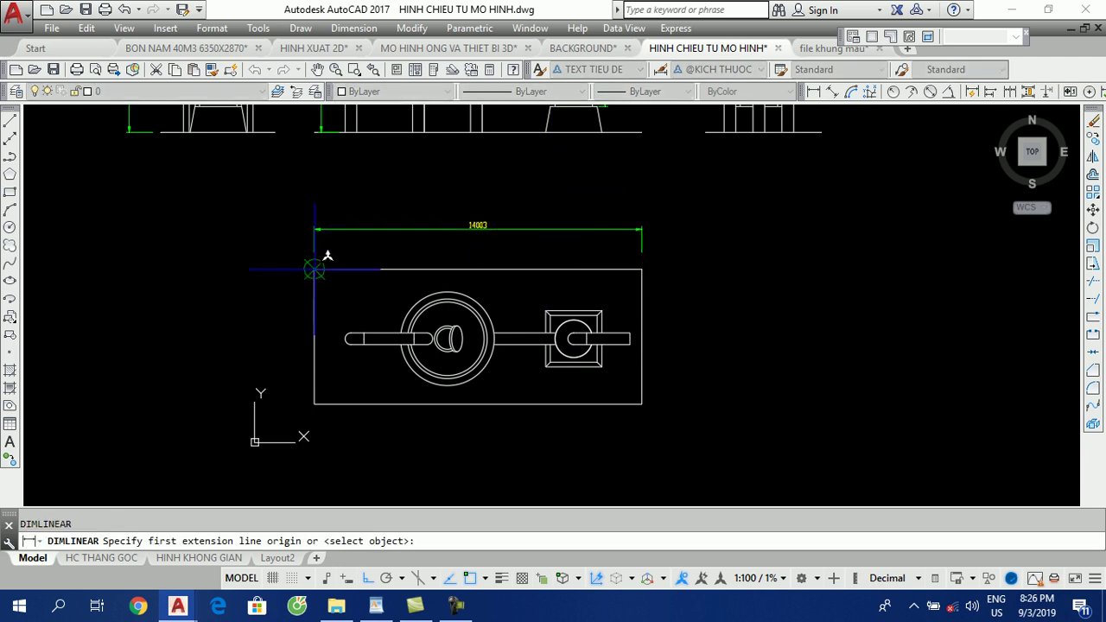
click(313, 270)
click(313, 403)
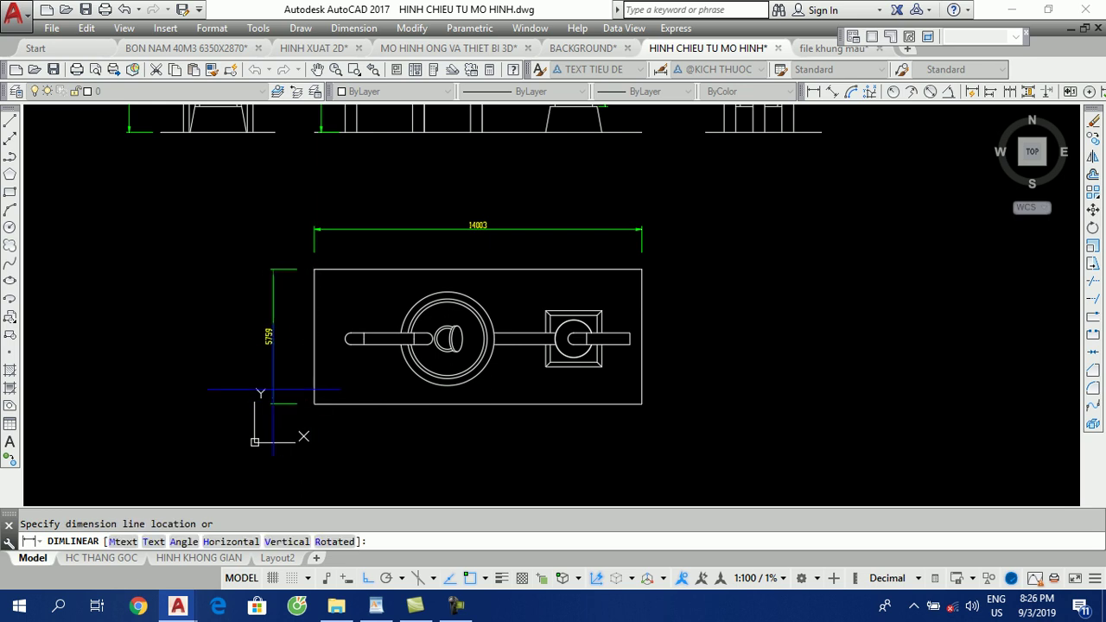
click(274, 388)
right_click(336, 422)
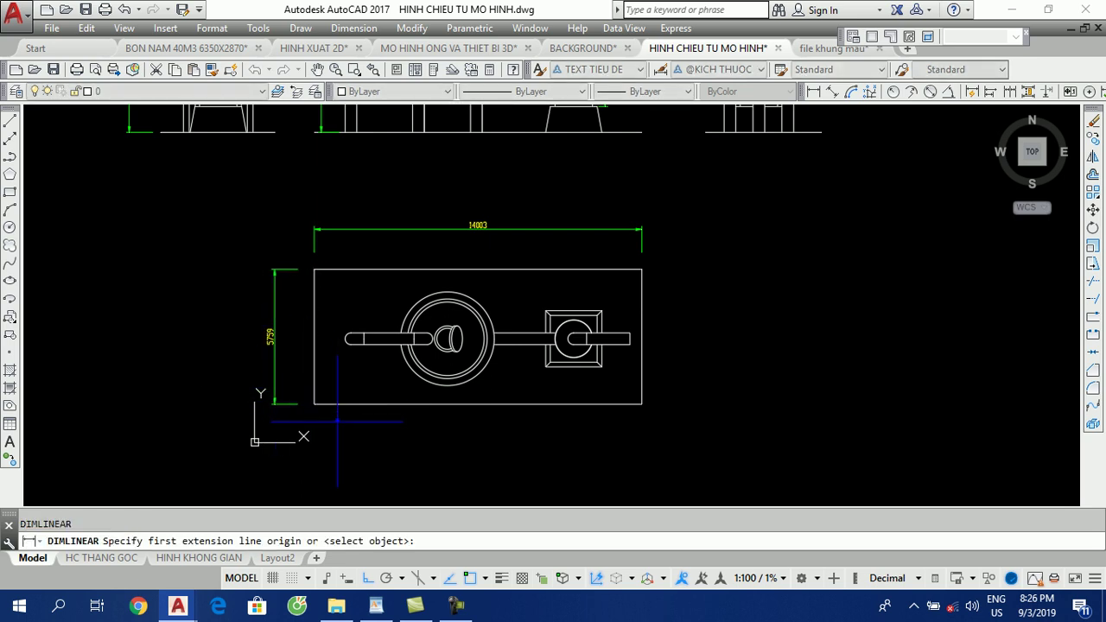
scroll(407, 370, down, 3)
key(Escape)
mouse_move(591, 290)
middle_down()
mouse_move(427, 290)
mouse_move(440, 305)
middle_up()
Dimension the side view vessel's 3543 height on its right
scroll(183, 222, up, 5)
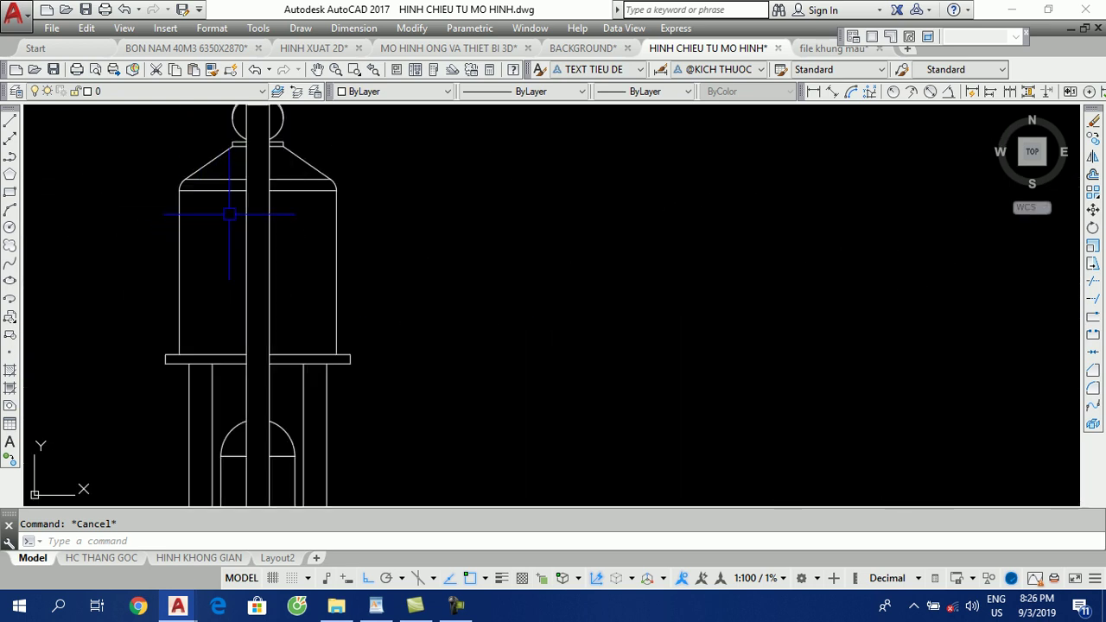
key(Return)
click(335, 185)
click(320, 355)
click(416, 328)
Add the 500 and 2975 linear dimensions below the side view's base
key(Return)
scroll(213, 399, up, 2)
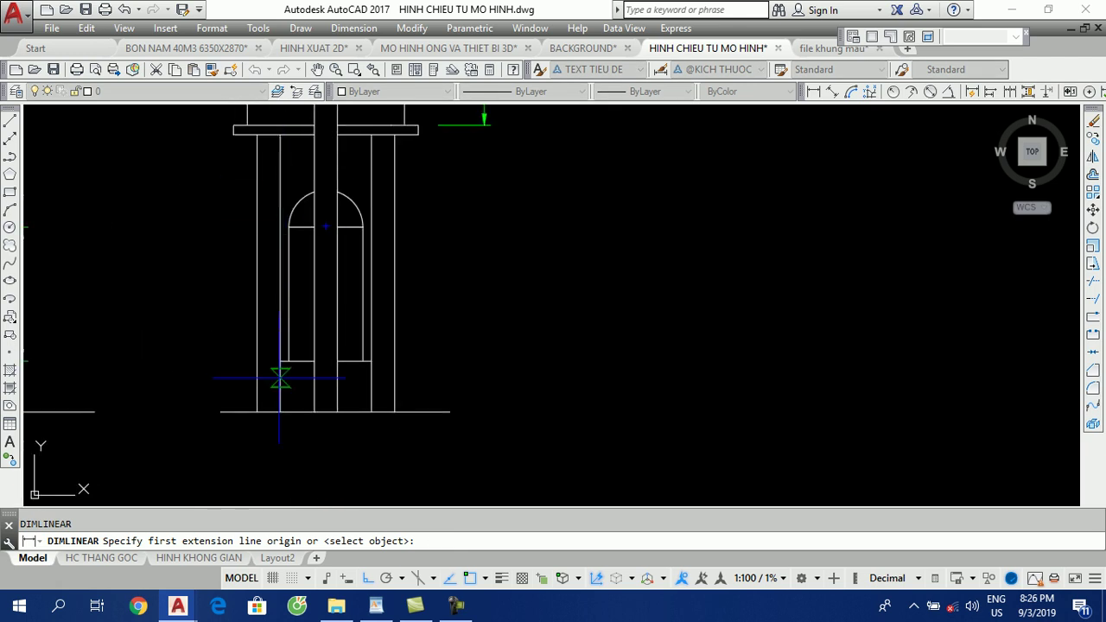
scroll(333, 406, up, 2)
click(402, 400)
click(450, 401)
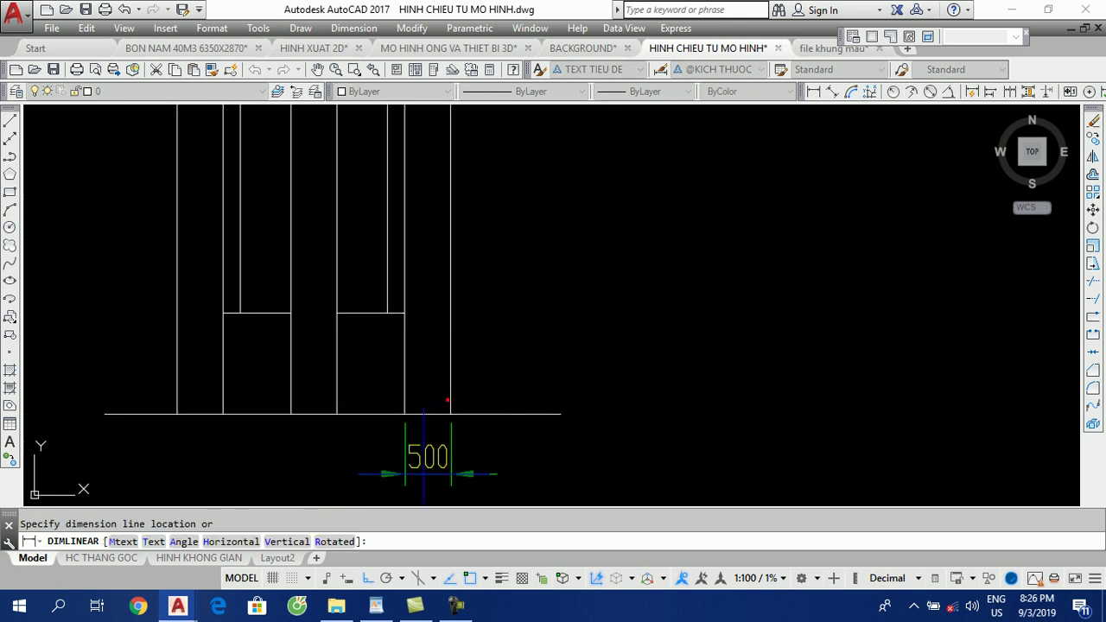
click(424, 474)
scroll(468, 418, down, 4)
key(Return)
click(466, 407)
click(534, 407)
click(490, 436)
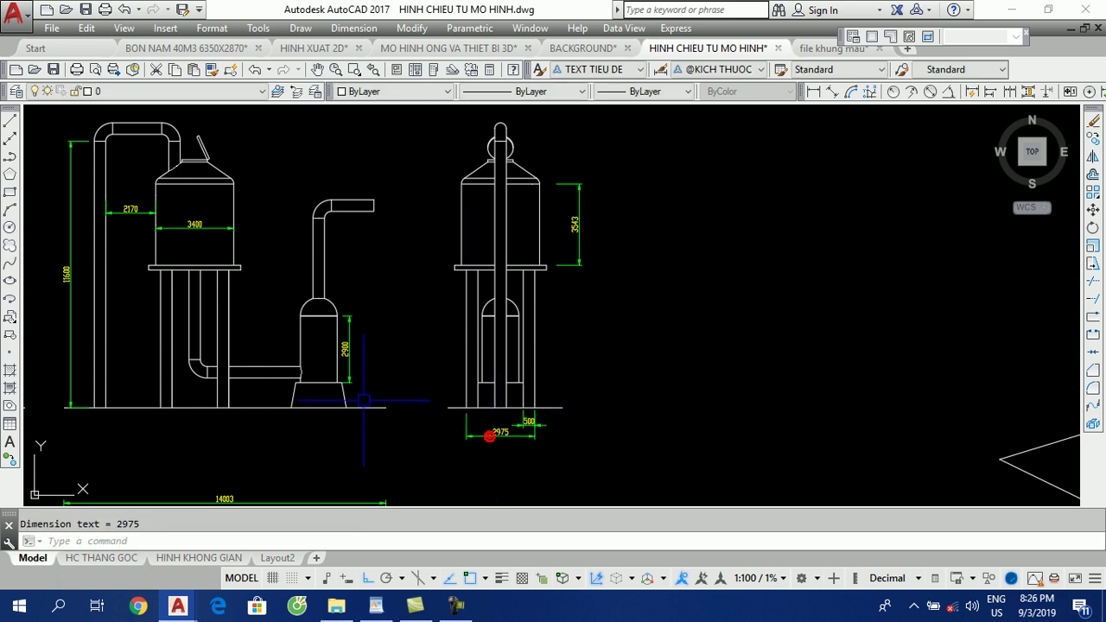
Pan and zoom to frame the front views and the left vessel's top
scroll(556, 363, down, 2)
scroll(499, 292, down, 1)
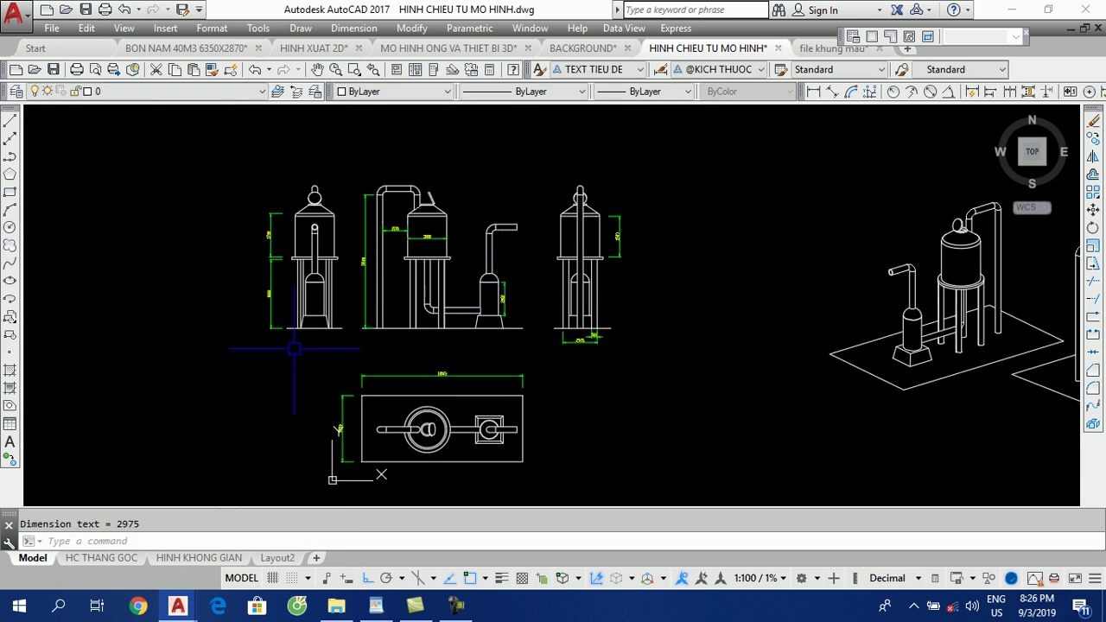
scroll(293, 349, up, 3)
middle_drag(365, 329, 374, 480)
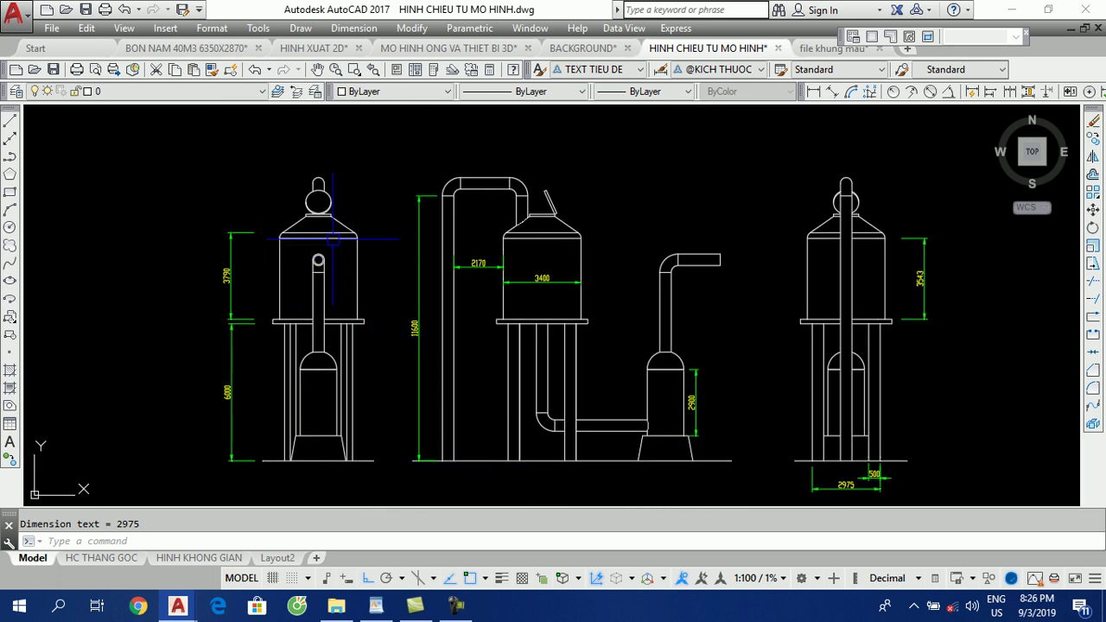
middle_drag(317, 259, 392, 315)
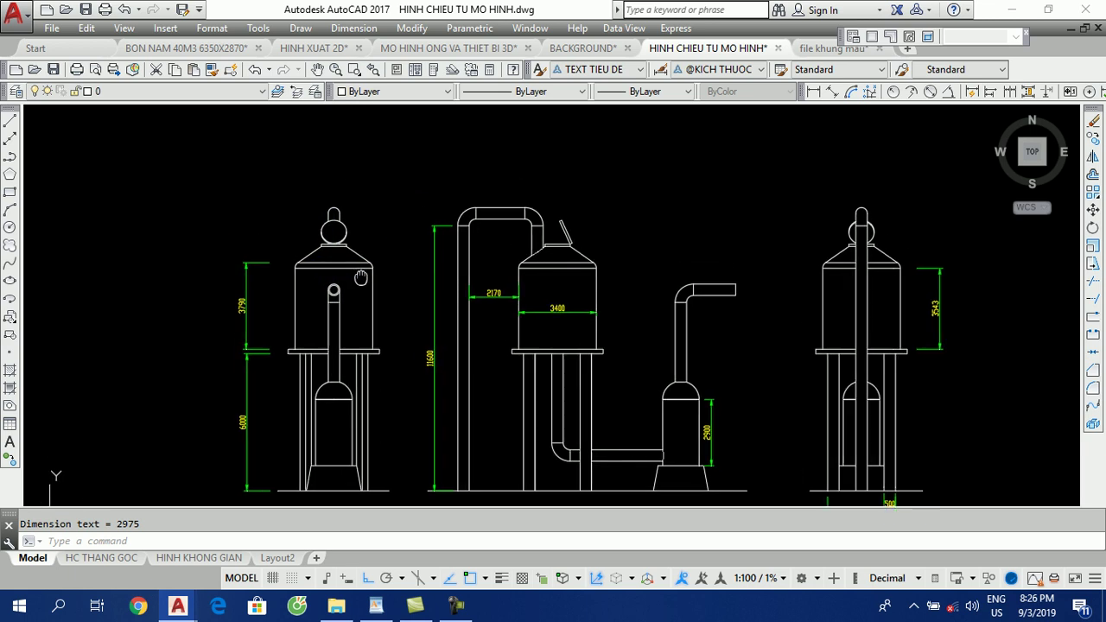
scroll(372, 304, up, 3)
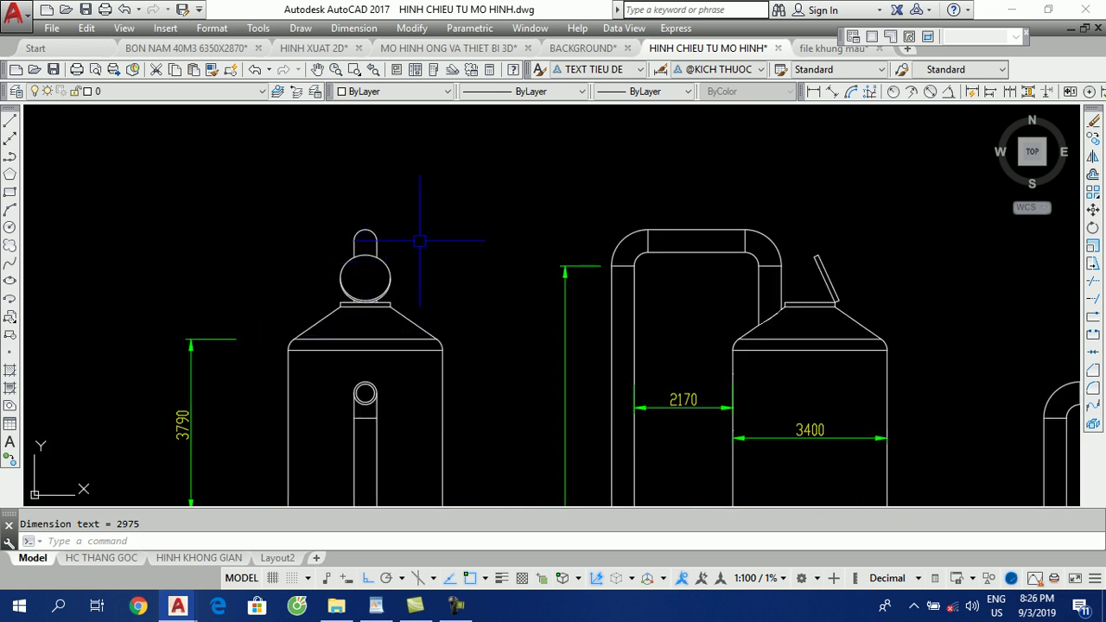
middle_drag(432, 251, 354, 285)
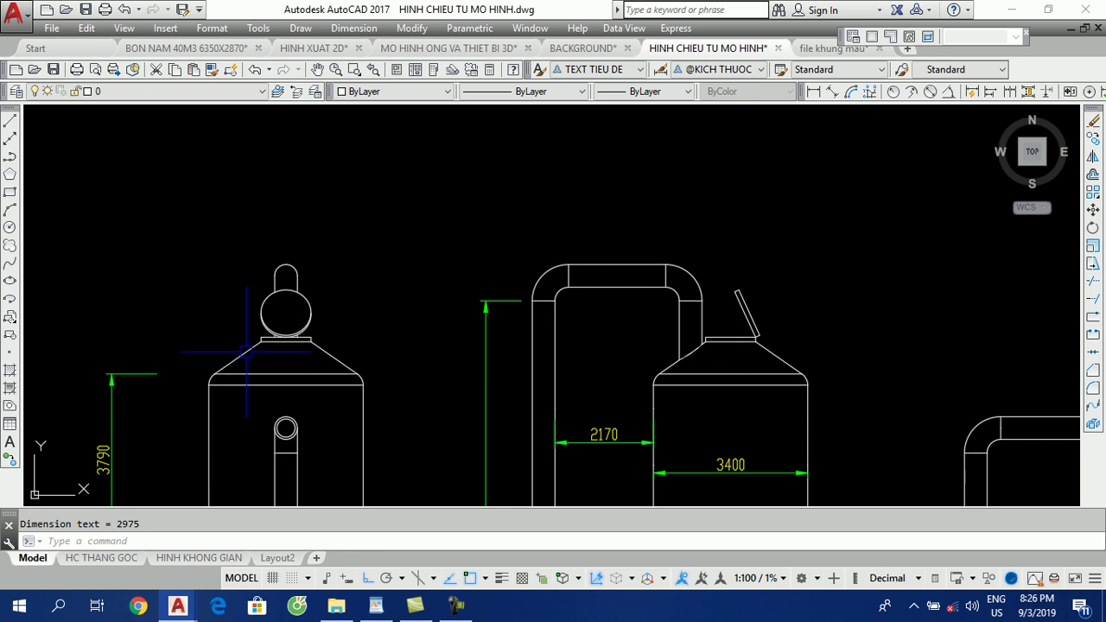
Make TEXT GHI CHU the current text style
key(Escape)
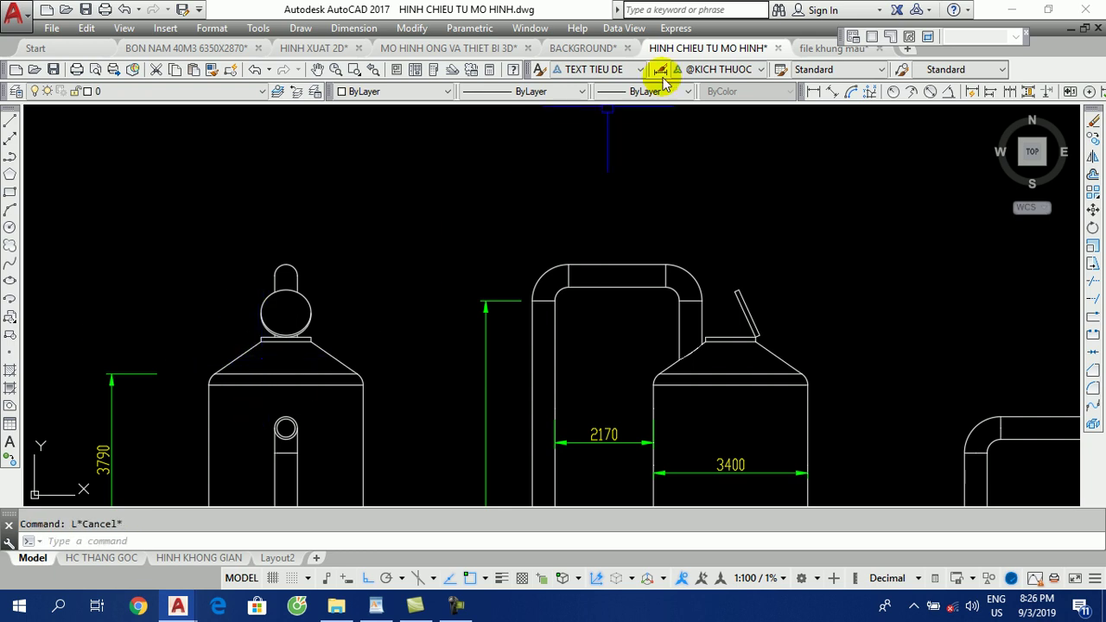
click(612, 76)
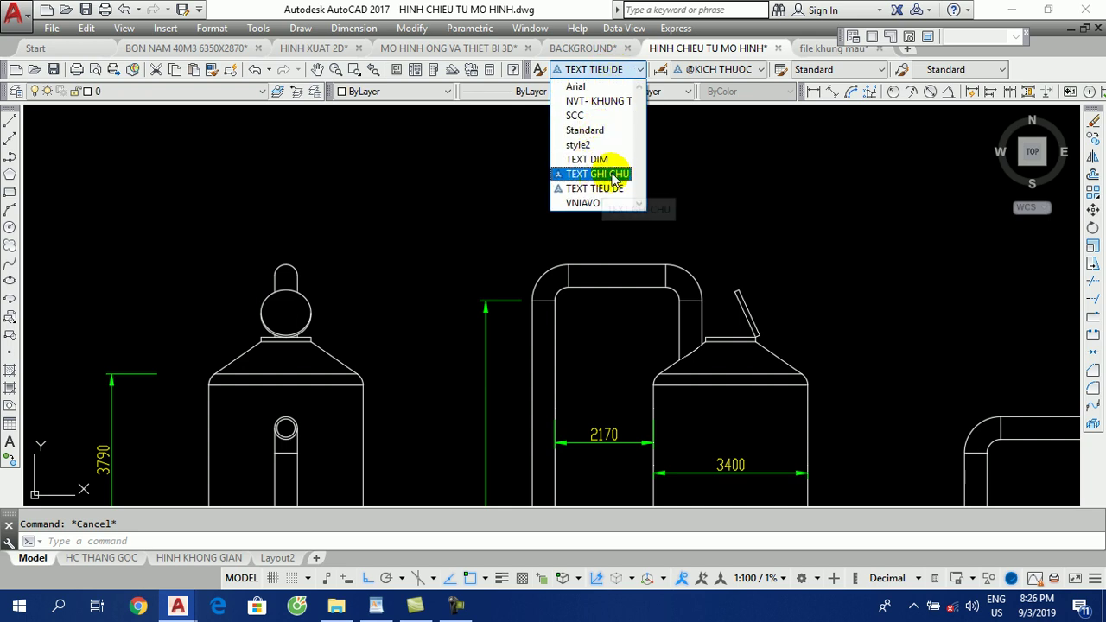
click(598, 177)
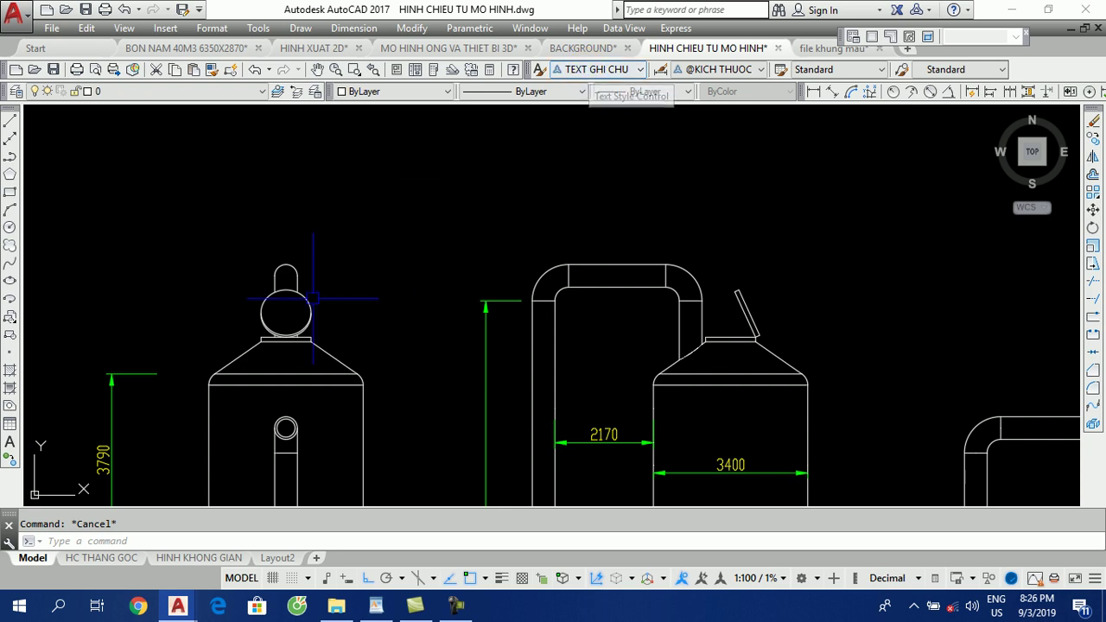
scroll(313, 298, down, 3)
scroll(280, 250, up, 3)
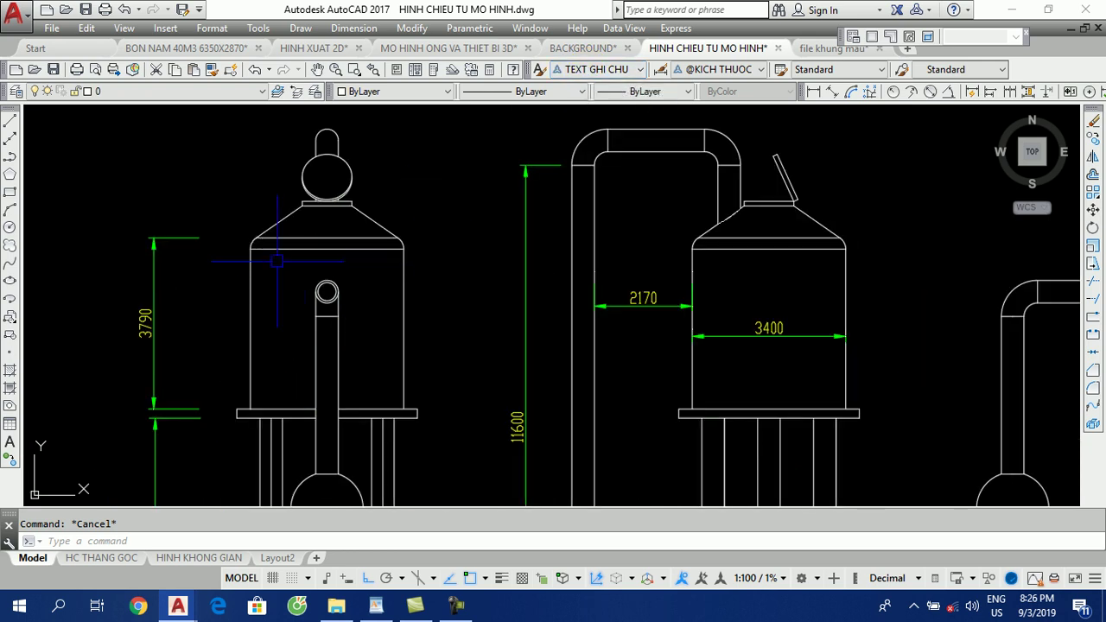
scroll(321, 256, up, 3)
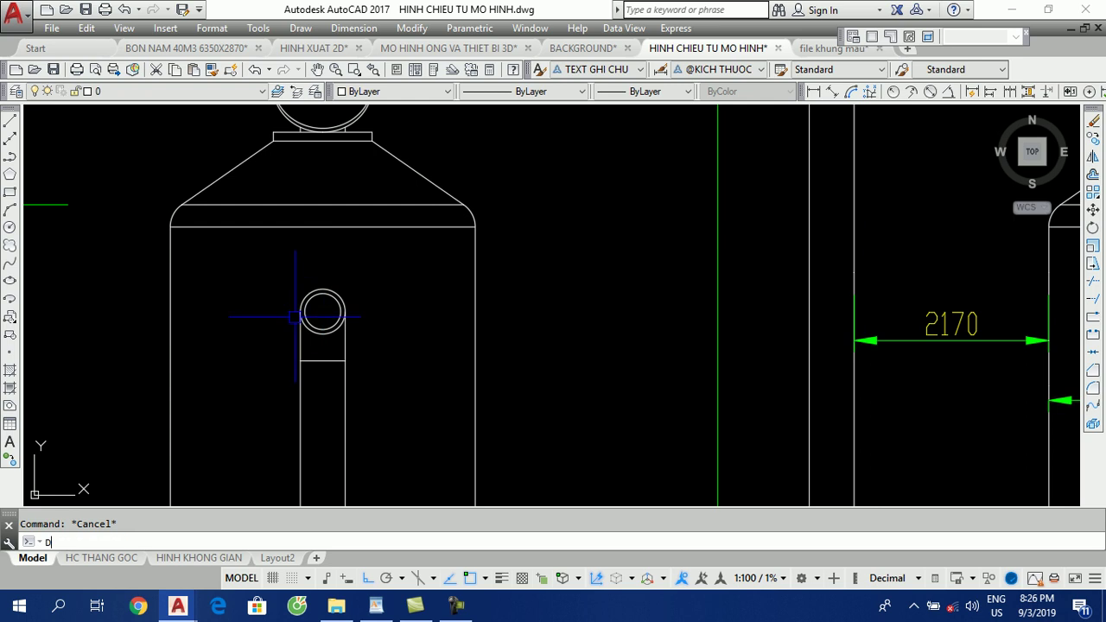
Start the single-line TEXT command with T, zoomed on the left tank
text(t)
key(Return)
scroll(251, 265, up, 3)
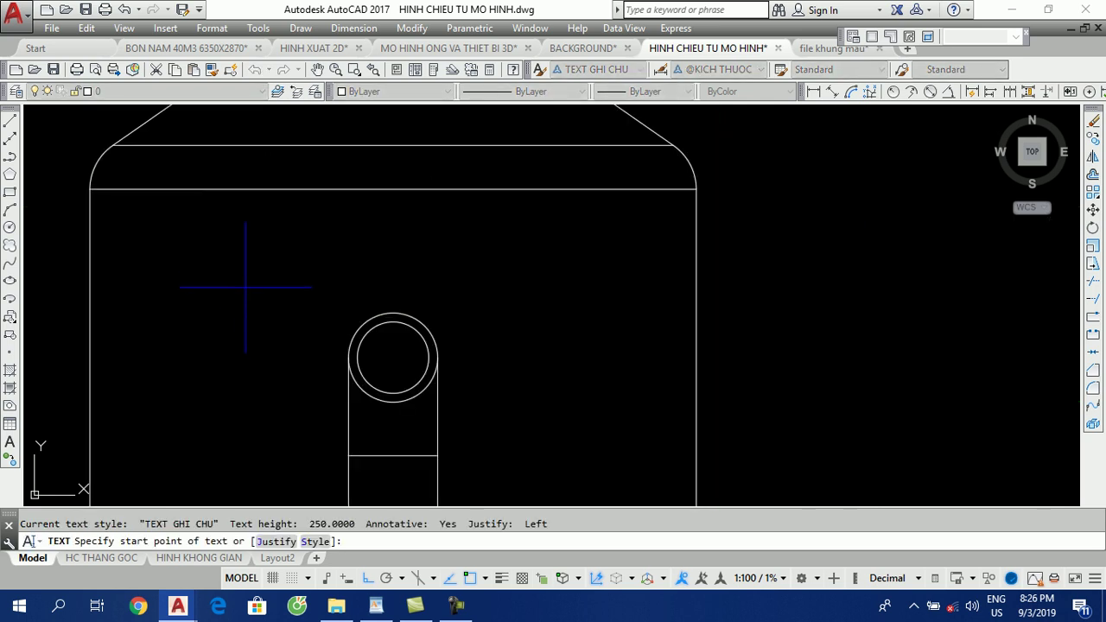
Write 'BON 10M³' at rotation 0 inside the left tank, fixing the superscript code
click(179, 329)
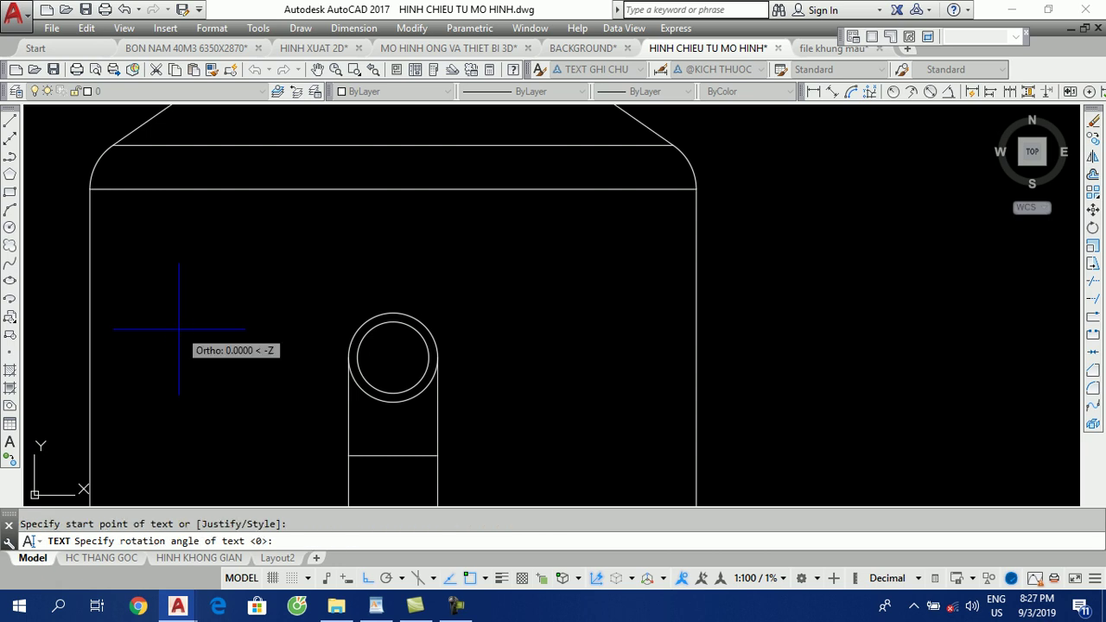
key(Return)
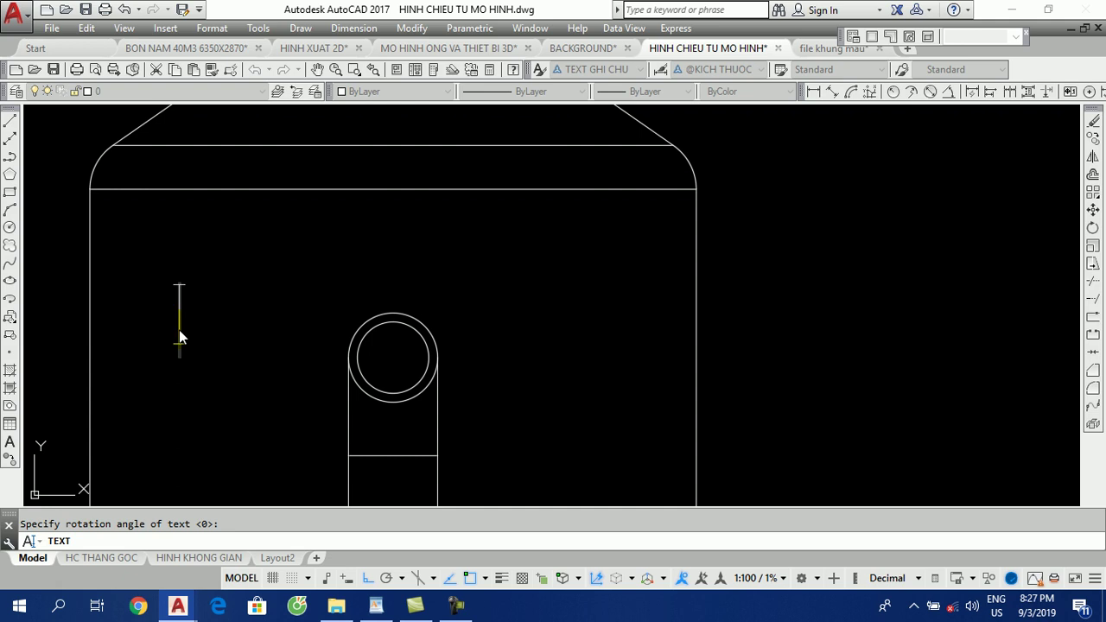
text(BON )
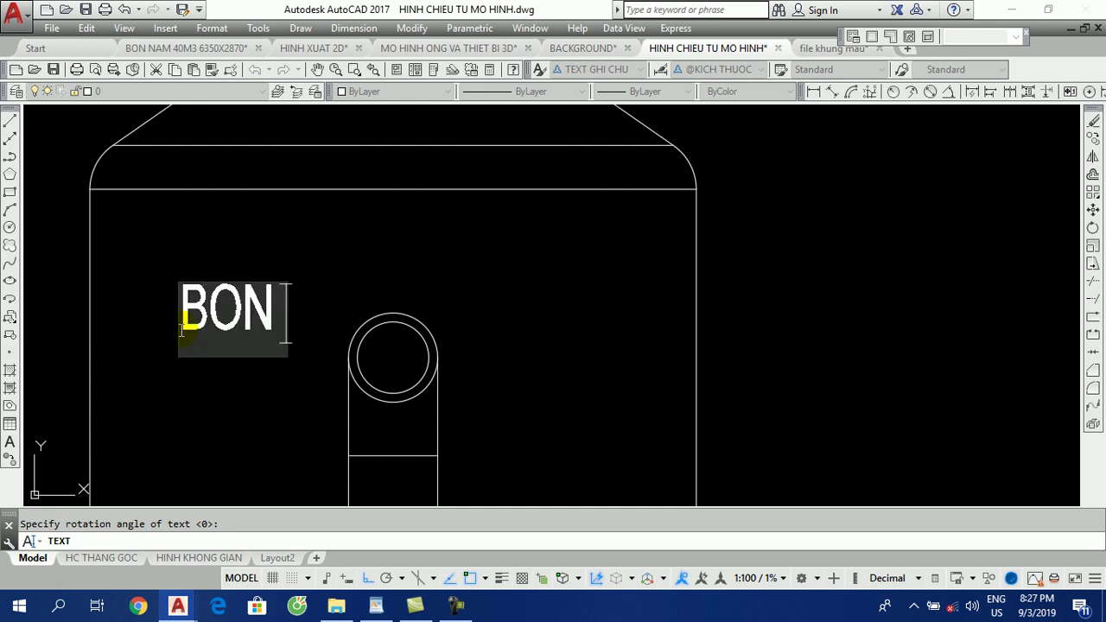
text(10M)
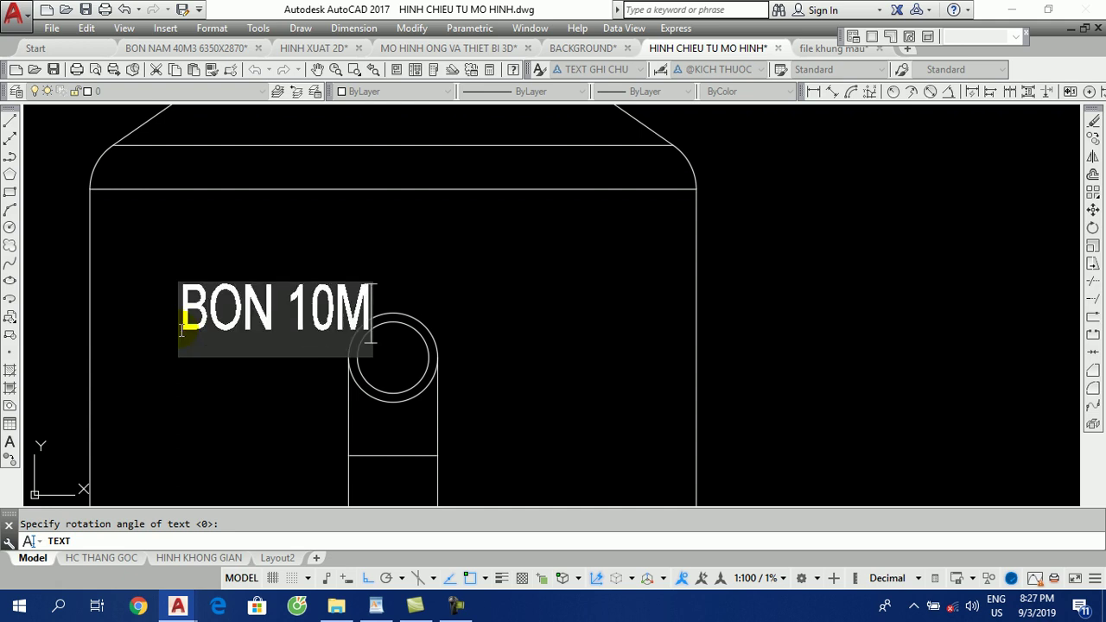
text(U)
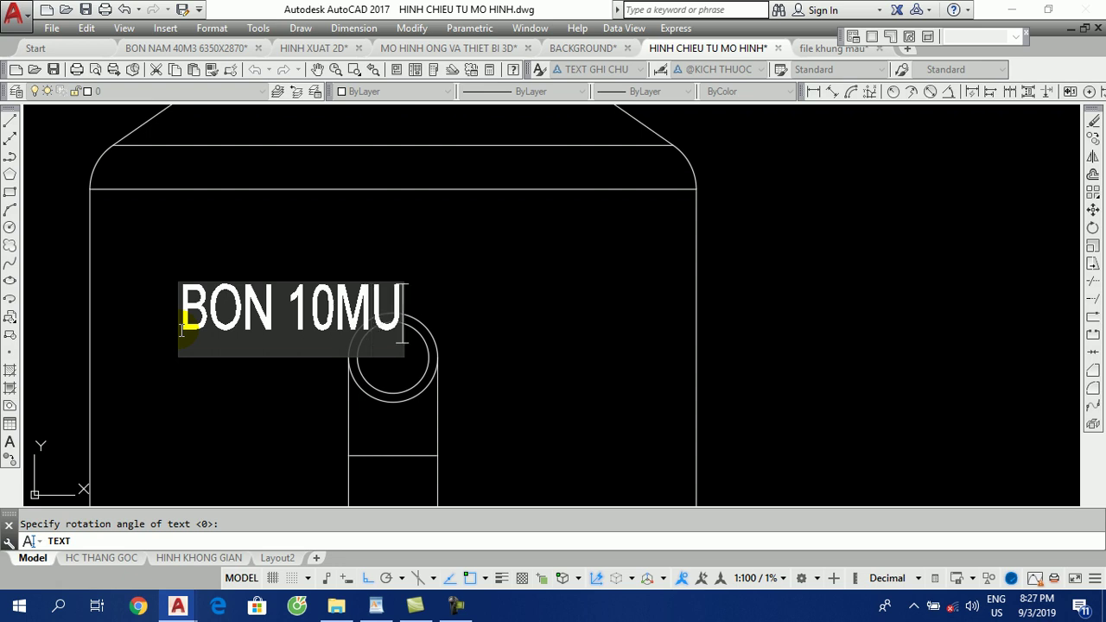
text(+00B3)
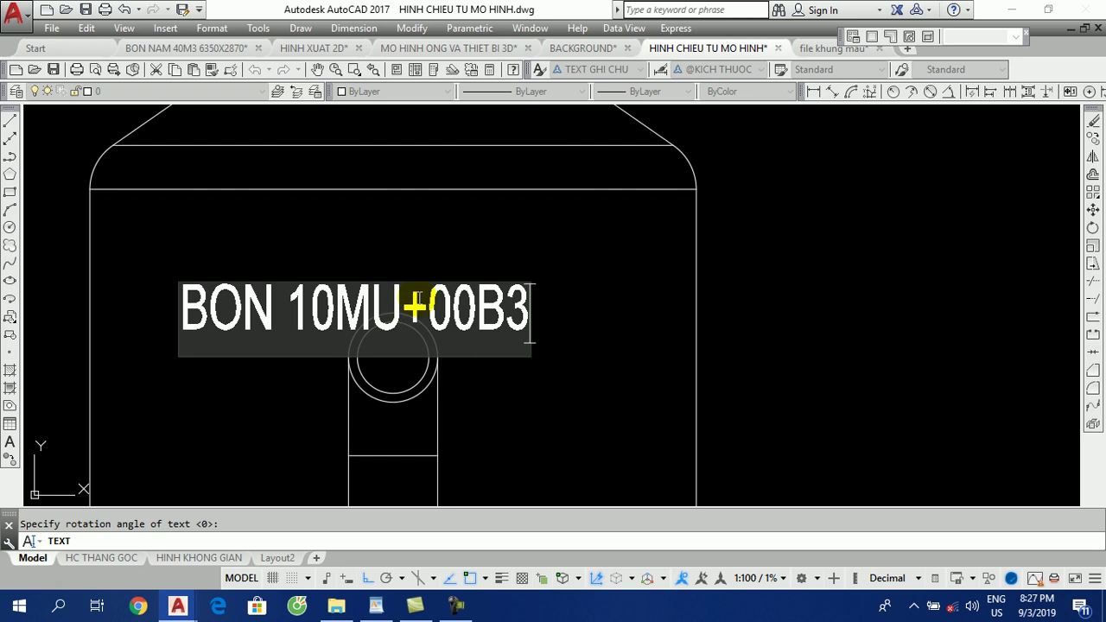
click(373, 293)
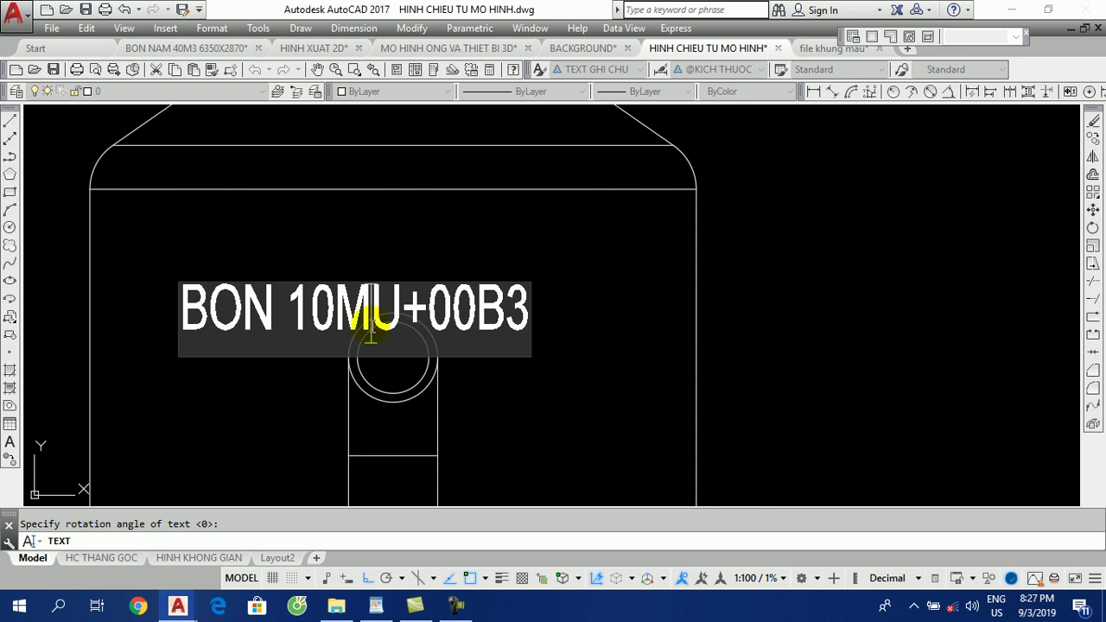
text(/)
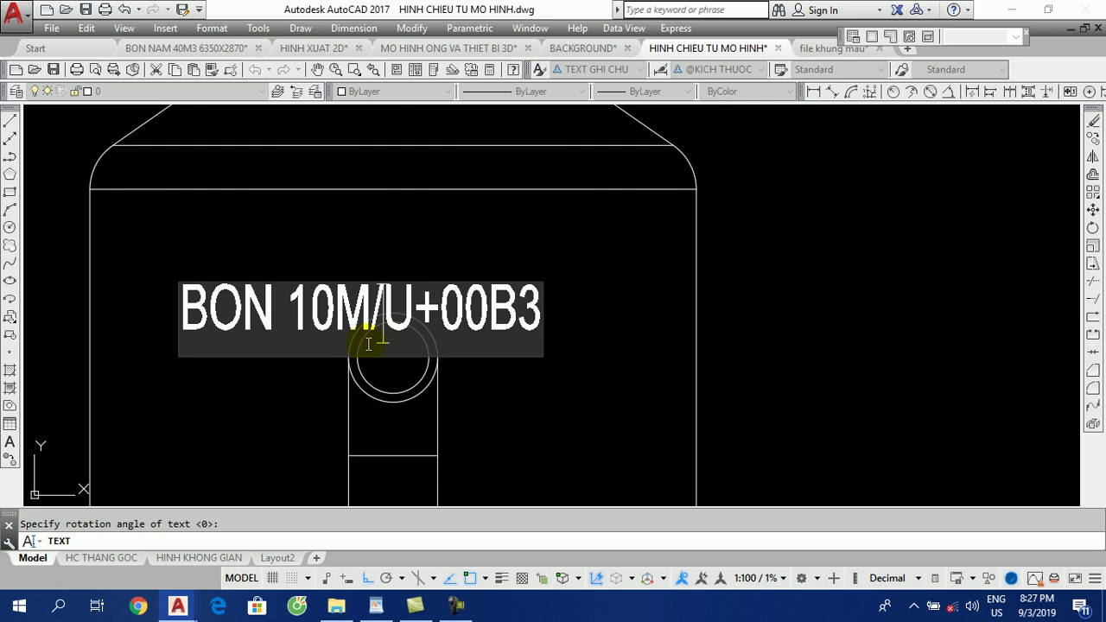
drag(372, 286, 856, 342)
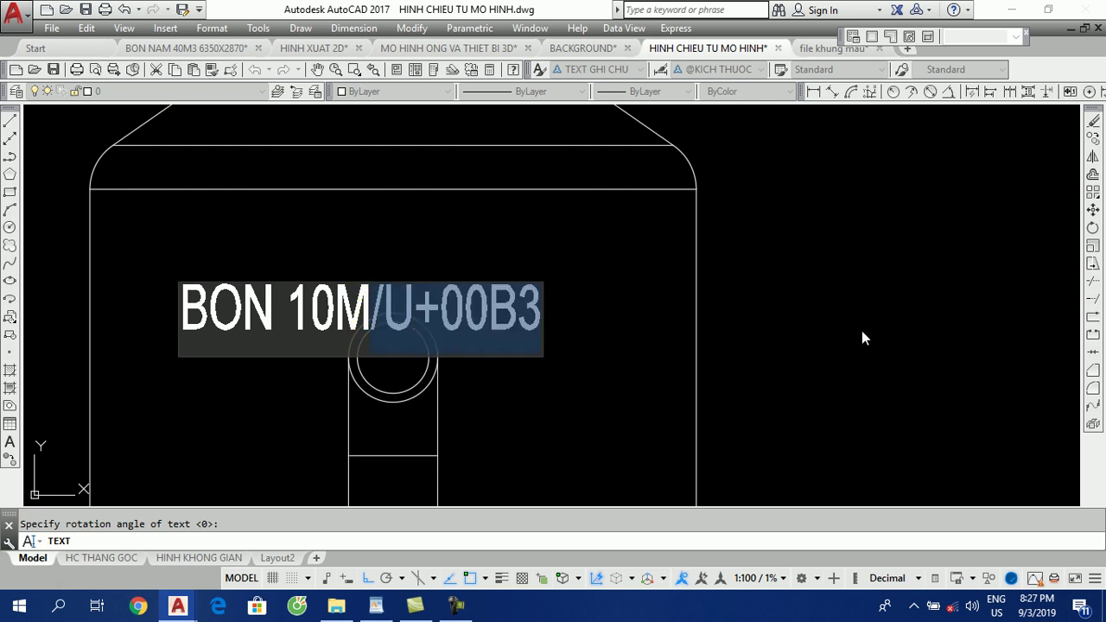
key(Delete)
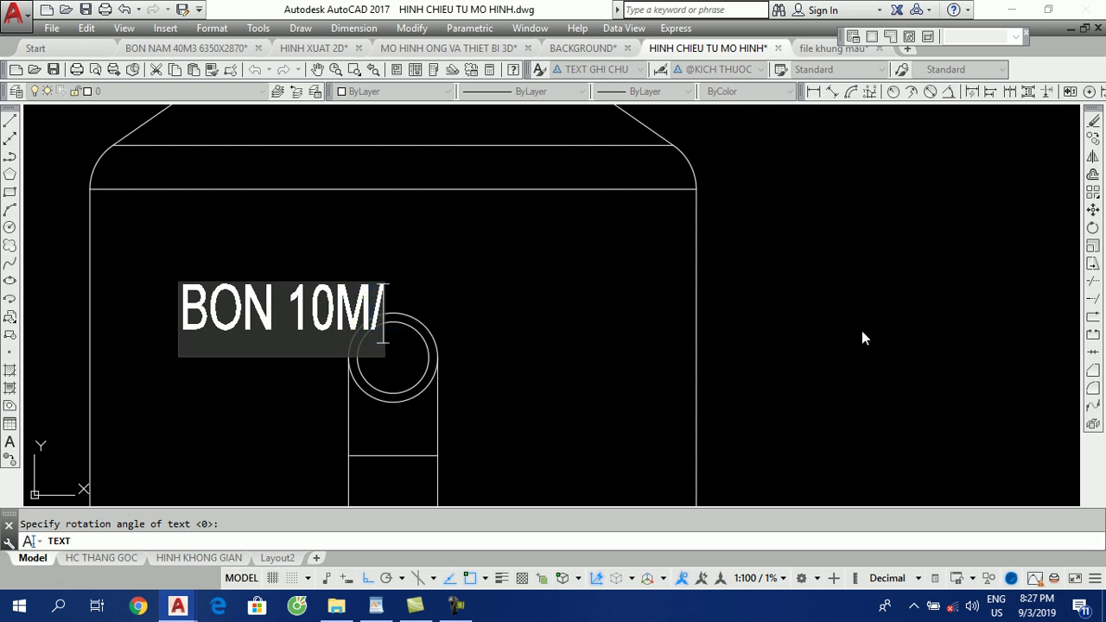
text(U+0)
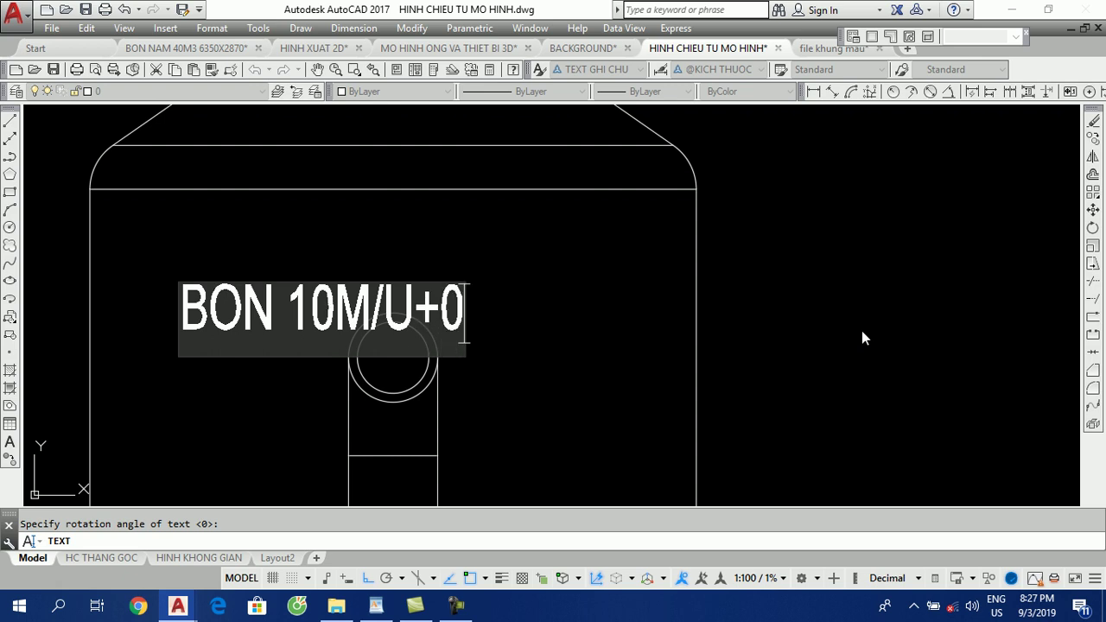
text(0B)
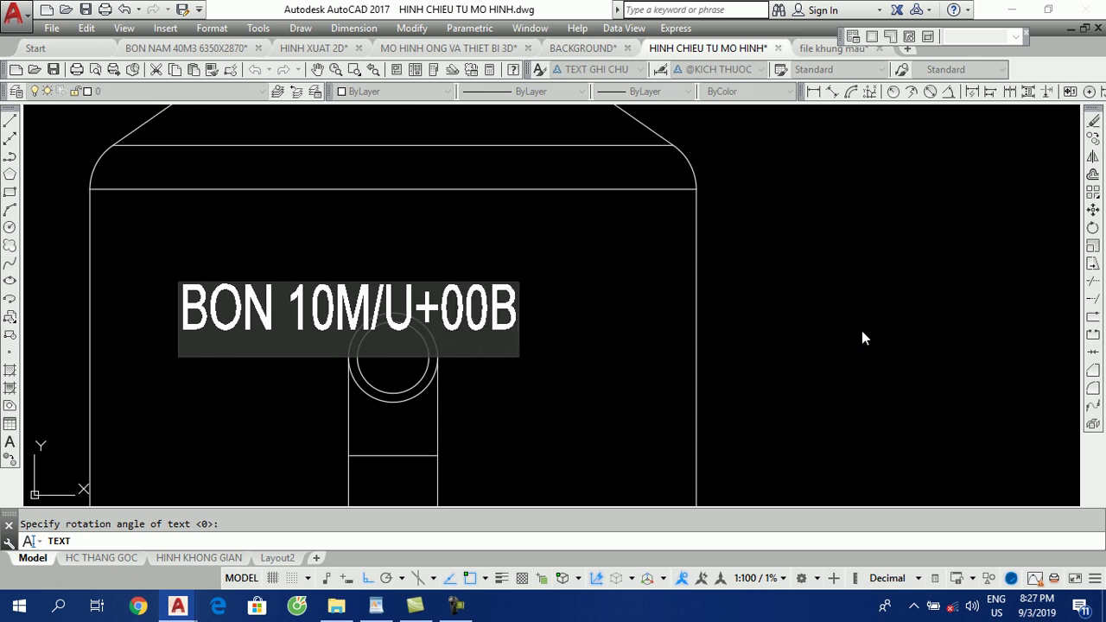
text(3)
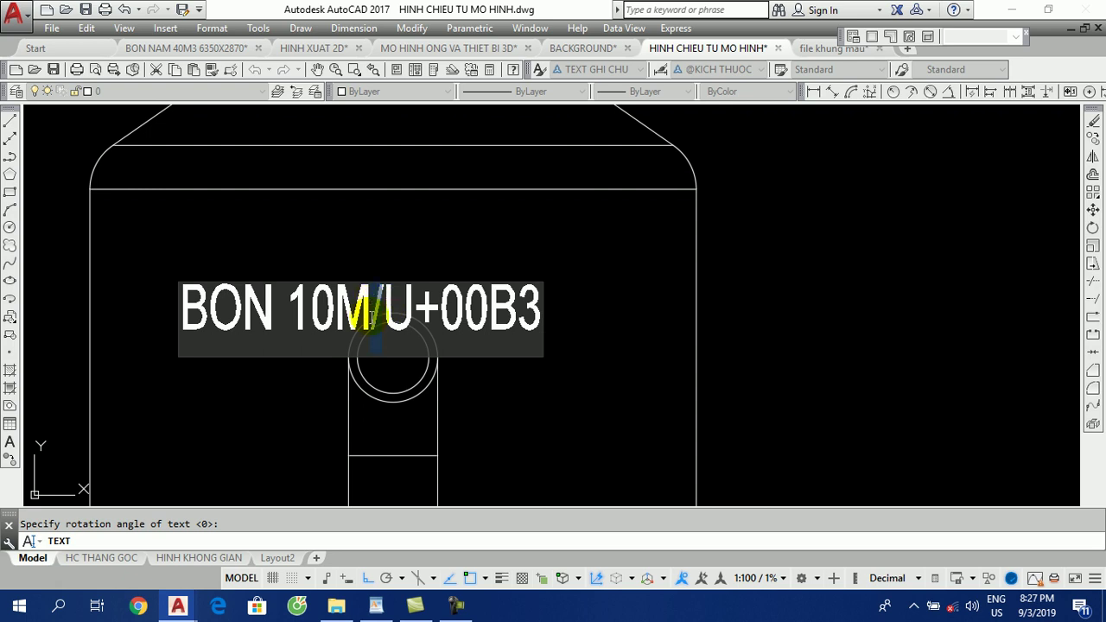
key(BackSpace)
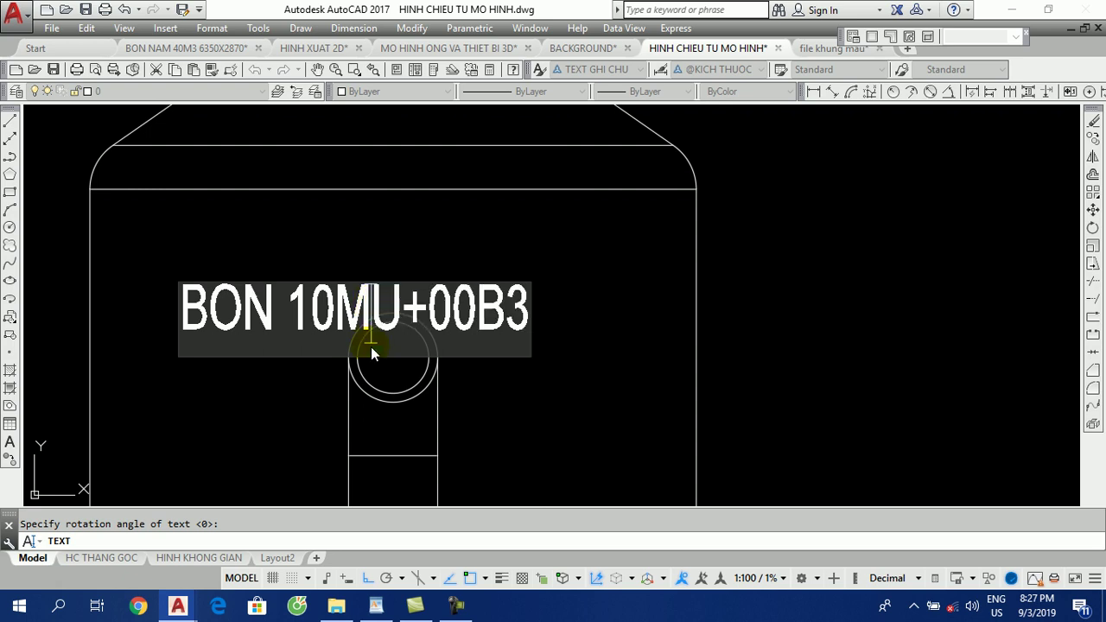
text(\)
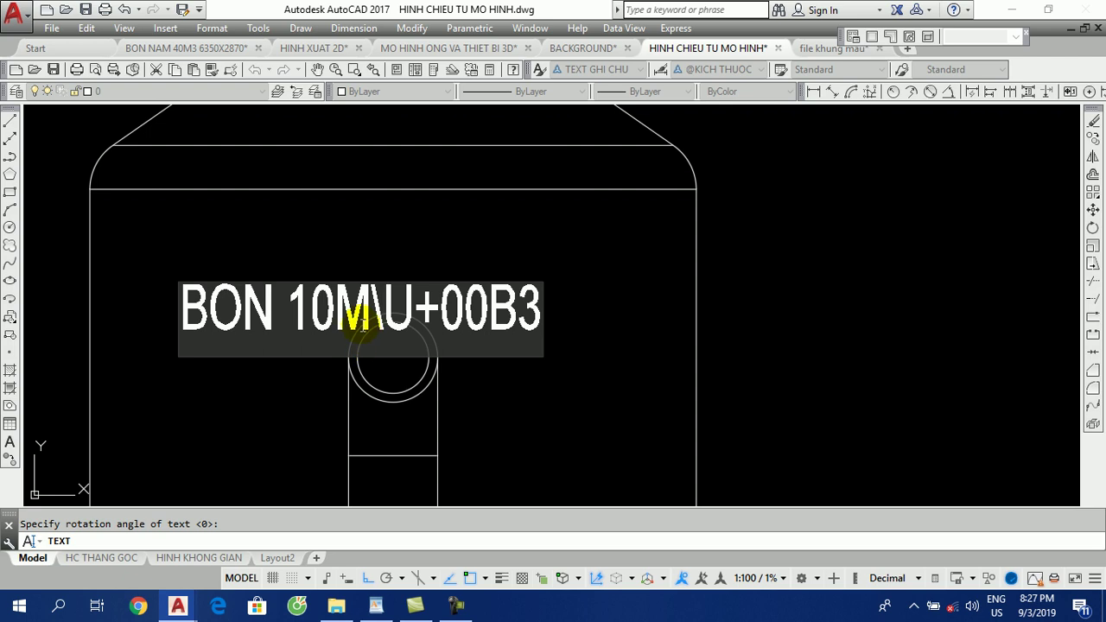
click(373, 302)
key(Return)
key(Return)
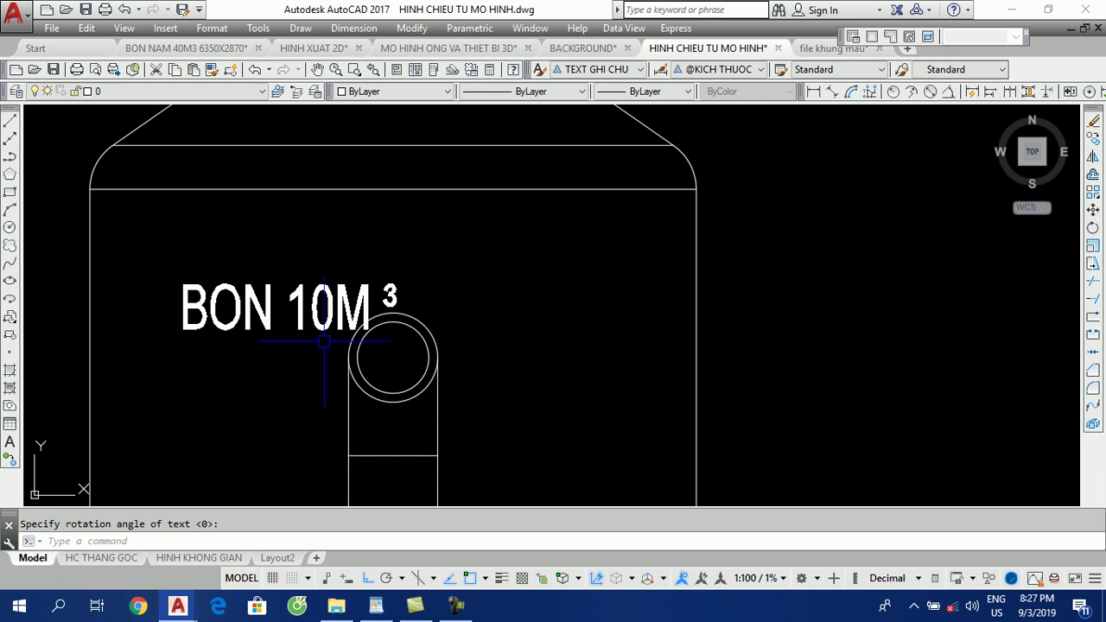
Move the BON 10M³ note higher on the tank body with Ortho off
click(332, 302)
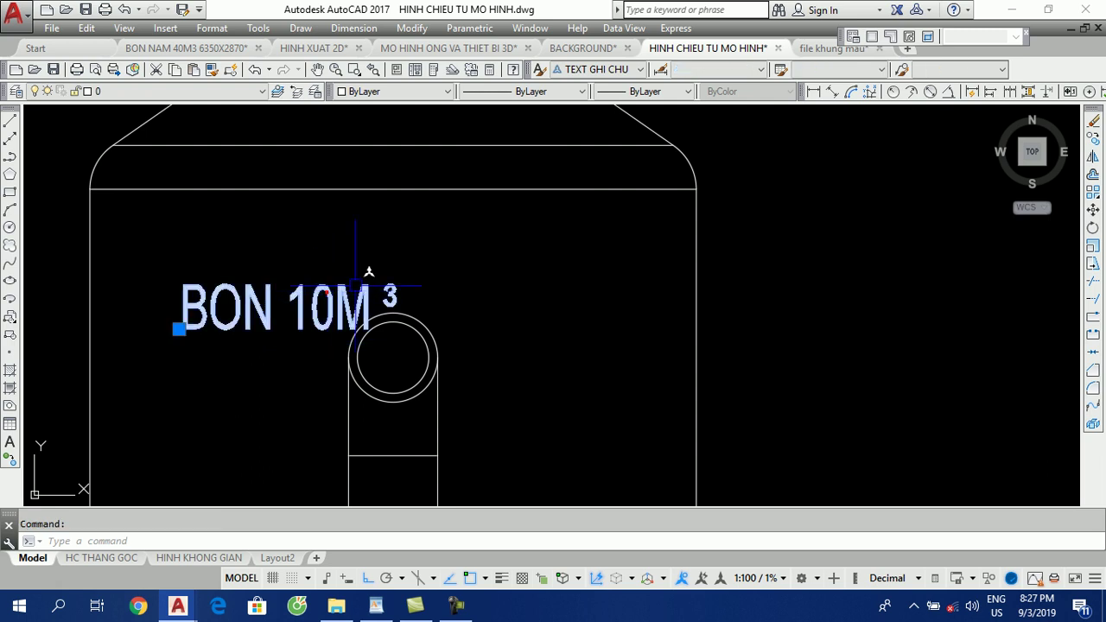
text(m)
key(Return)
click(498, 370)
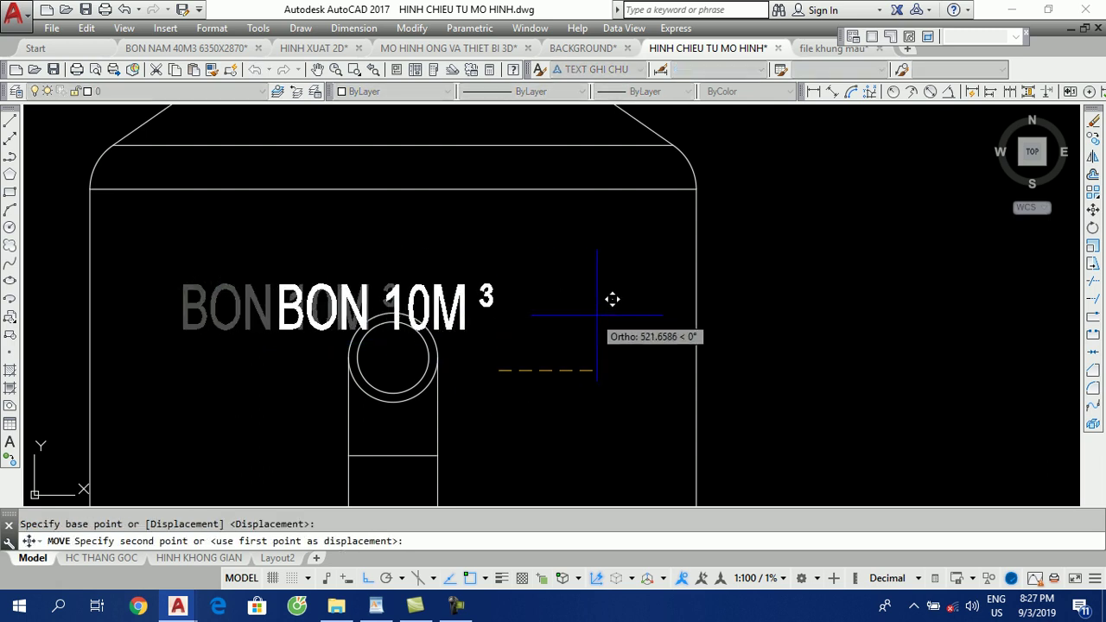
key(F8)
click(635, 283)
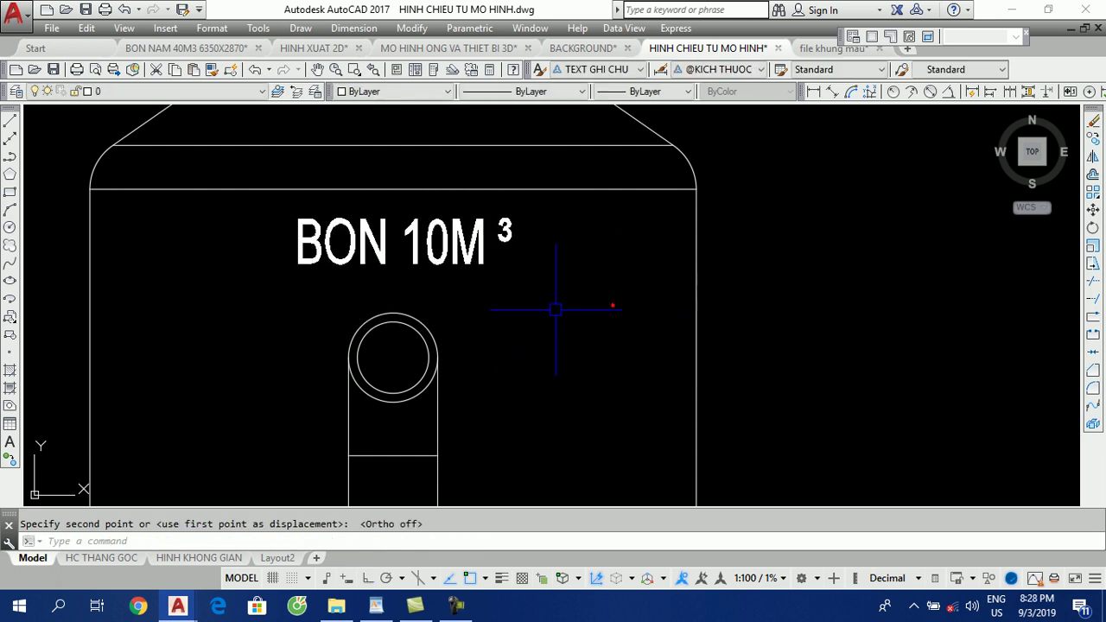
scroll(389, 331, down, 6)
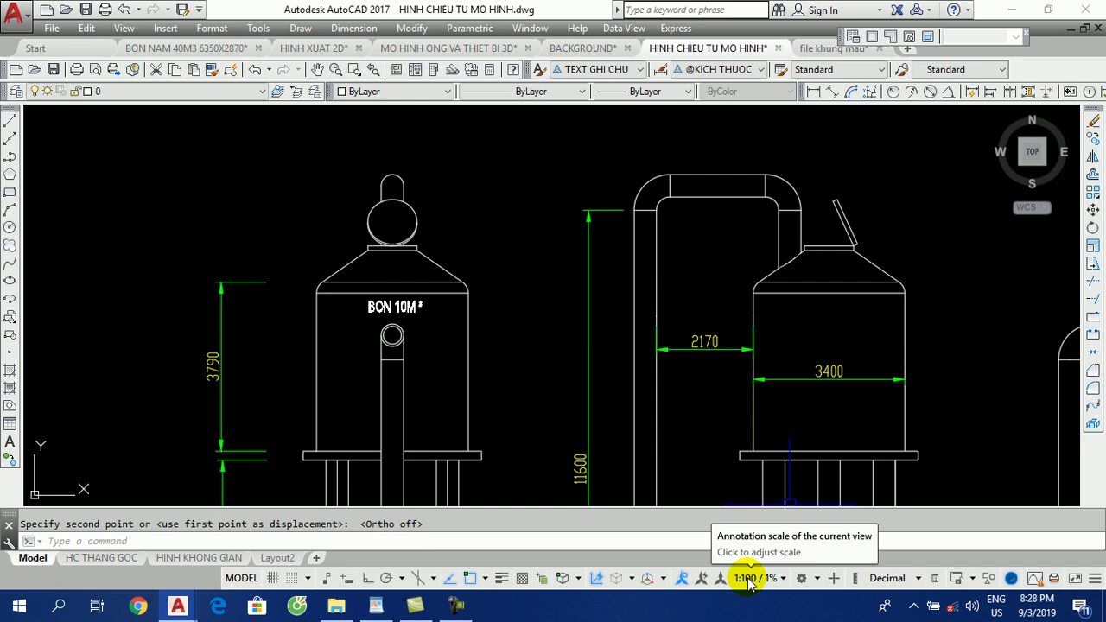
Copy the BON 10M³ note onto the middle and right-hand tanks
text(co)
key(Return)
scroll(393, 307, up, 4)
click(393, 305)
key(Return)
click(388, 311)
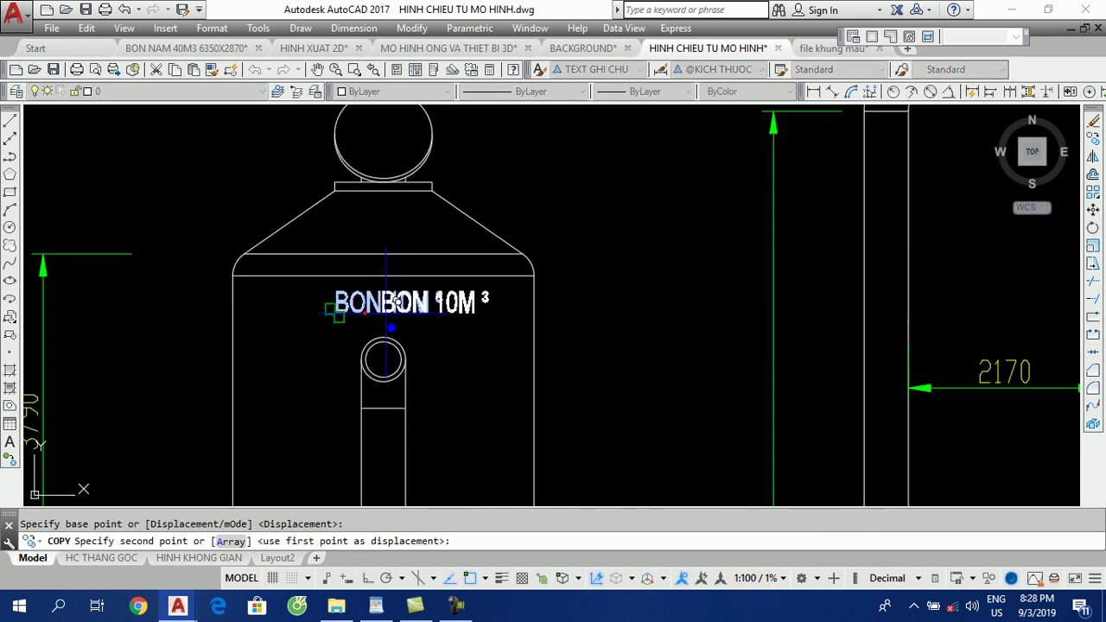
scroll(328, 313, down, 5)
scroll(462, 321, up, 5)
click(462, 321)
scroll(432, 298, down, 5)
scroll(864, 346, up, 3)
scroll(405, 308, up, 2)
scroll(432, 276, up, 1)
click(432, 283)
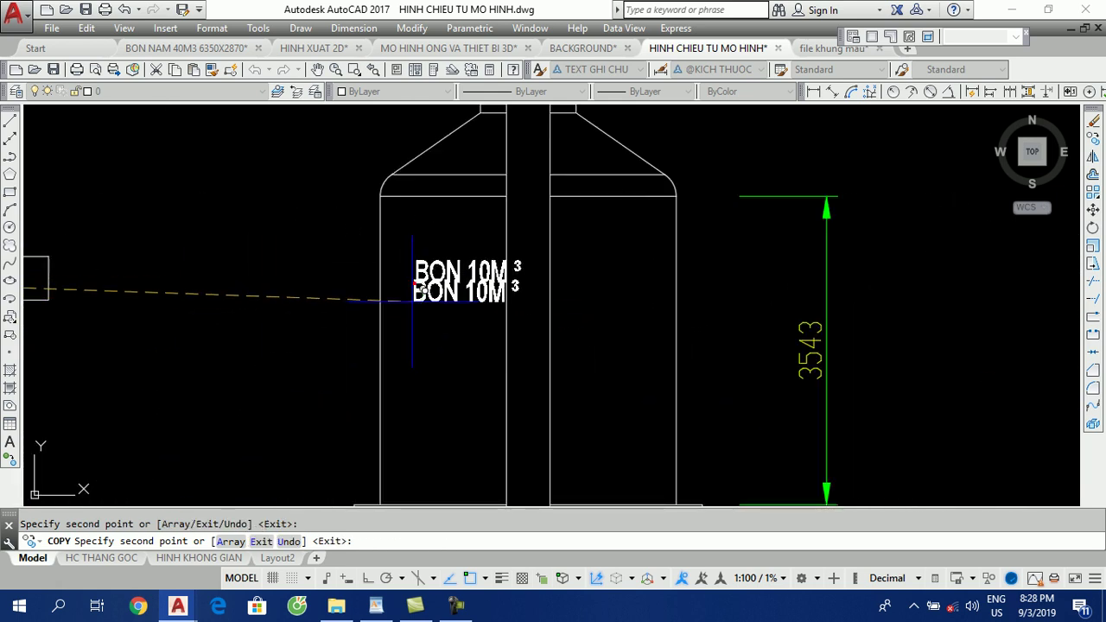
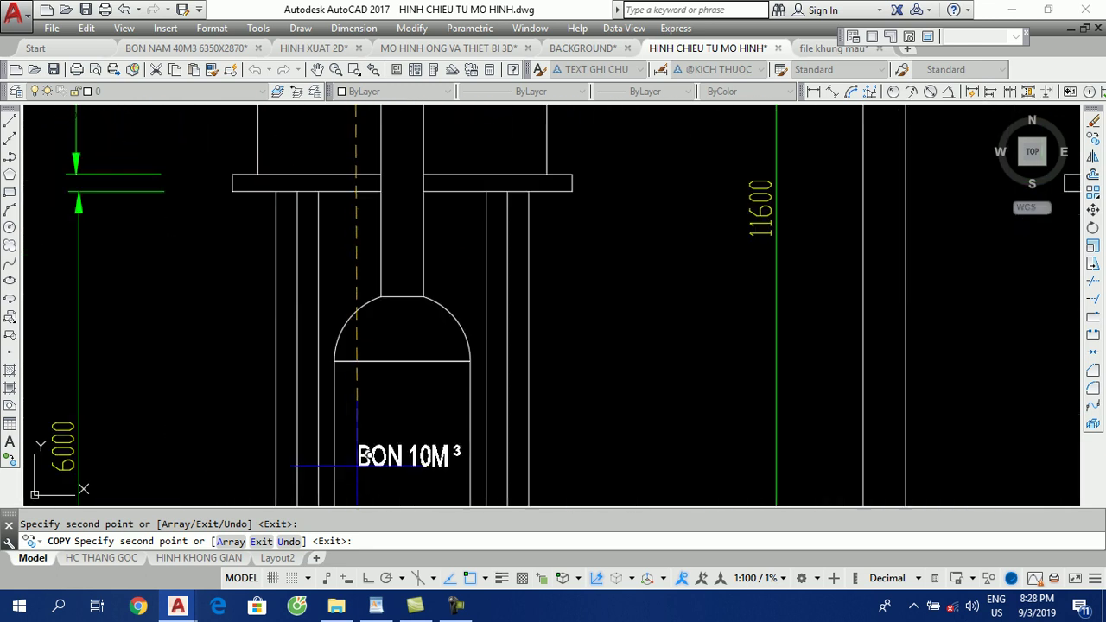
scroll(455, 264, down, 5)
Finish copying the BON 10M³ label, pan to the right tower view, and show the layer list
key(Return)
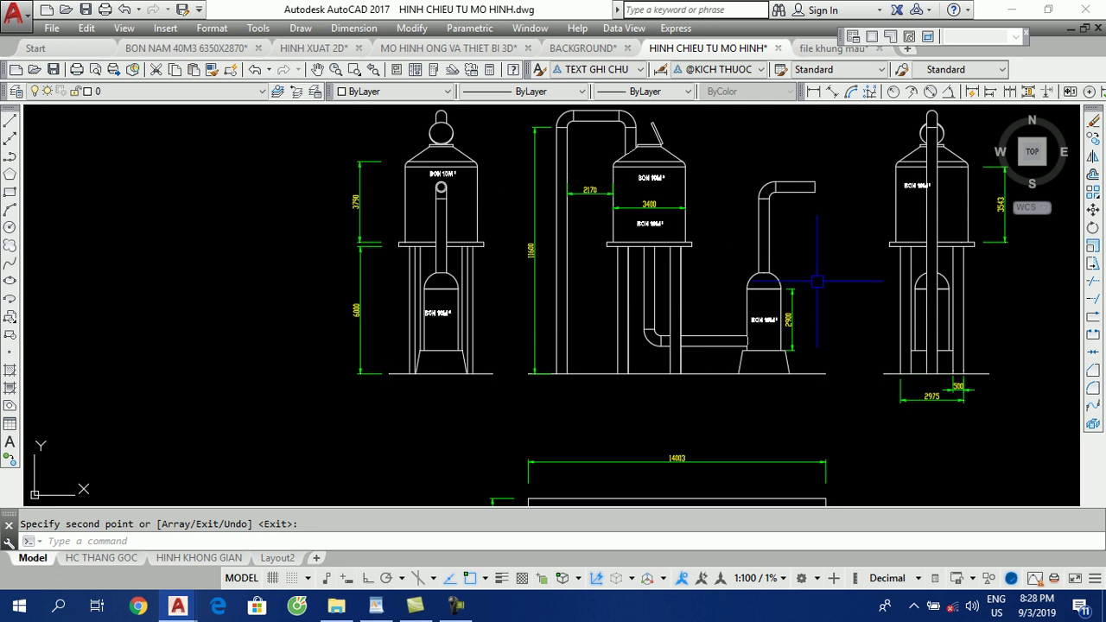
middle_drag(832, 282, 438, 307)
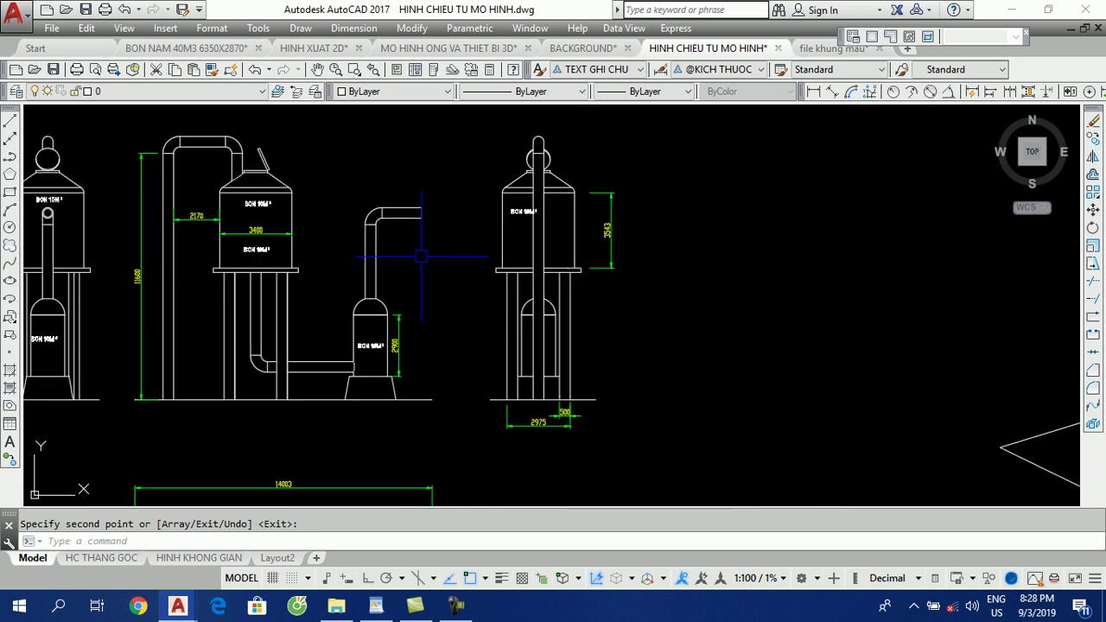
click(104, 93)
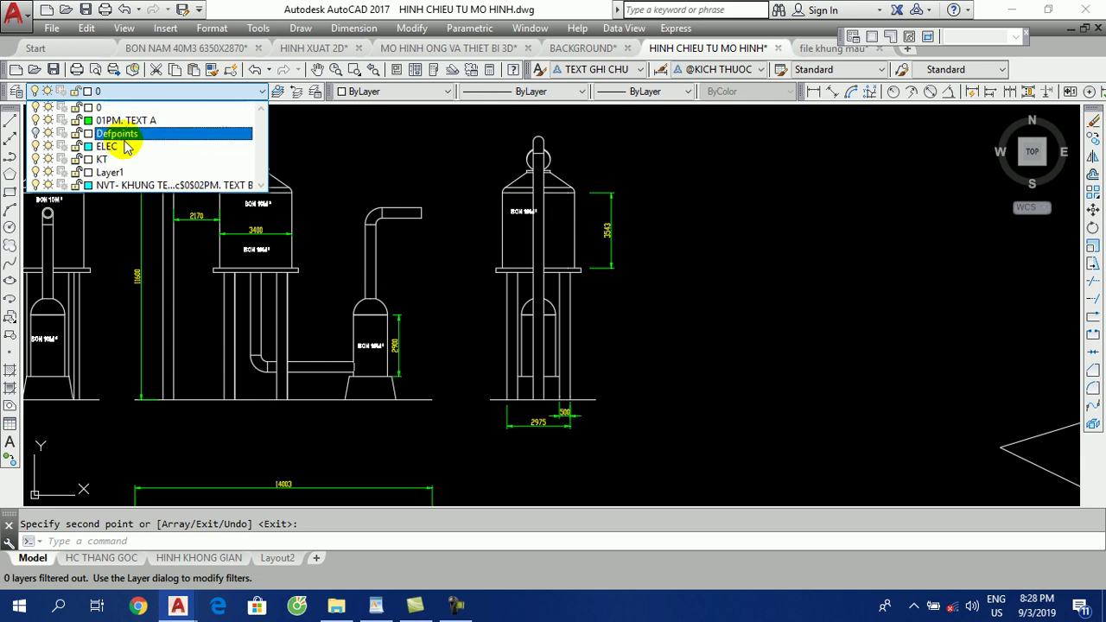
Create two new layers named DIM and TEXT in the Layer Properties Manager
click(17, 91)
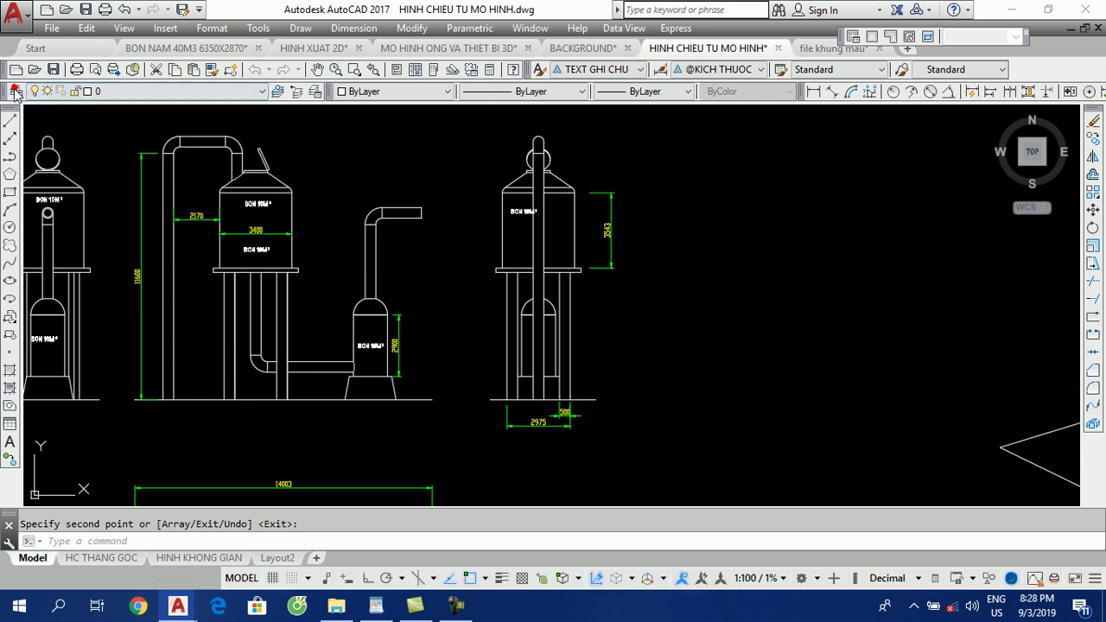
click(17, 92)
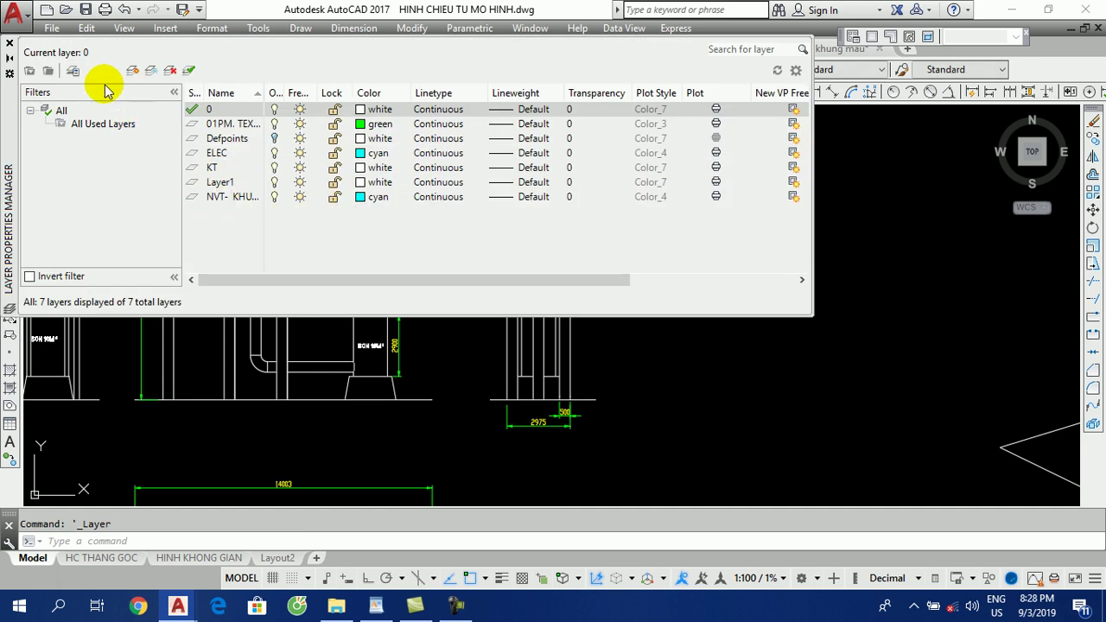
click(132, 71)
click(237, 126)
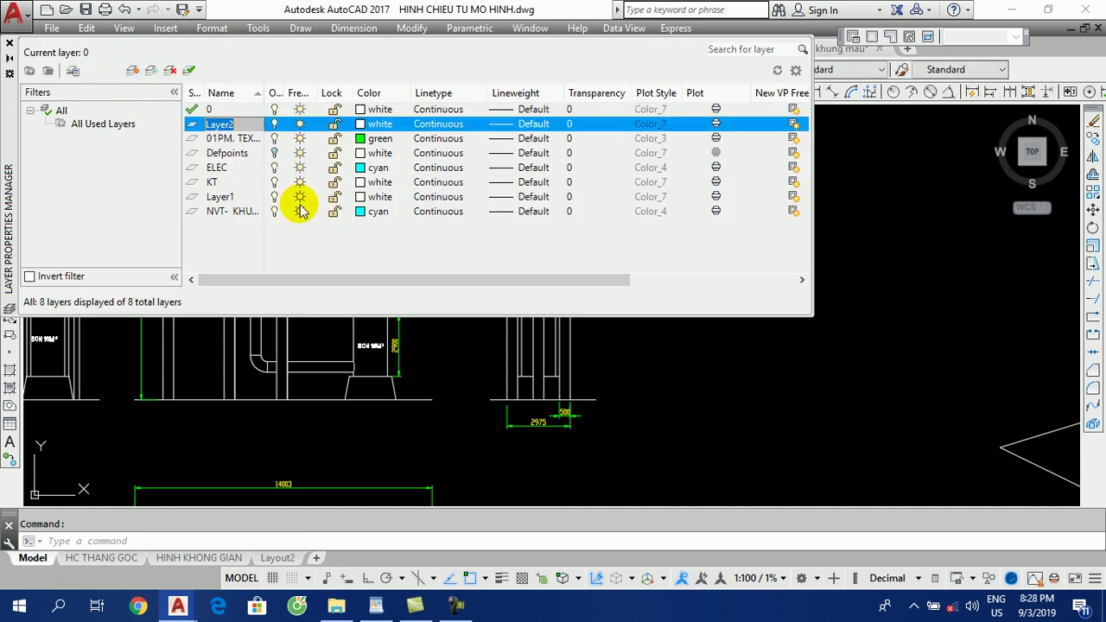
text(DIM)
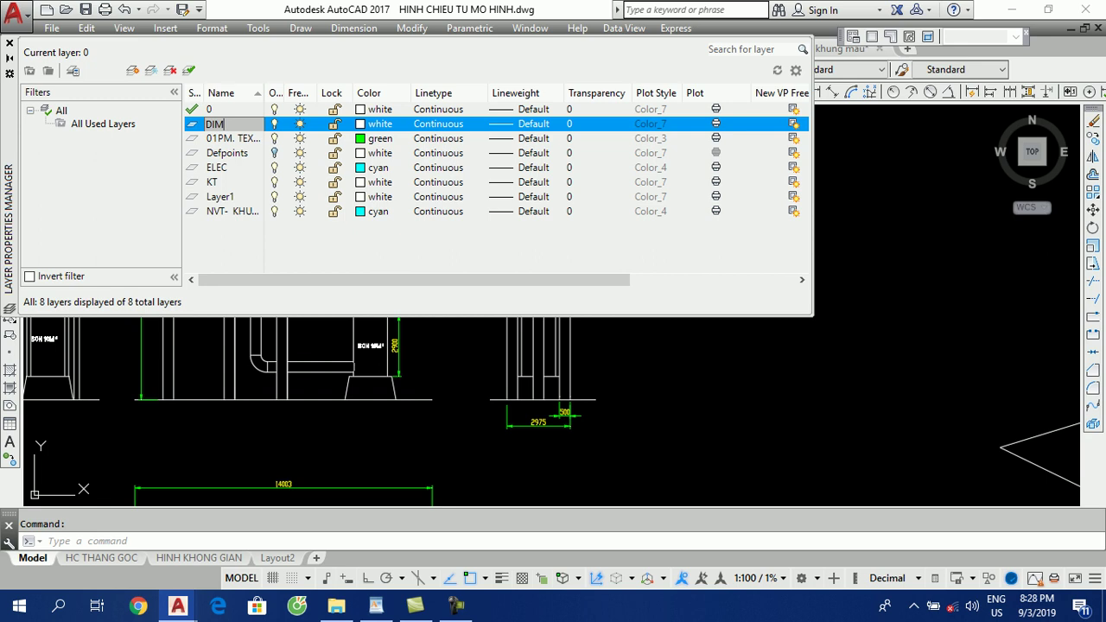
click(300, 210)
key(alt+n)
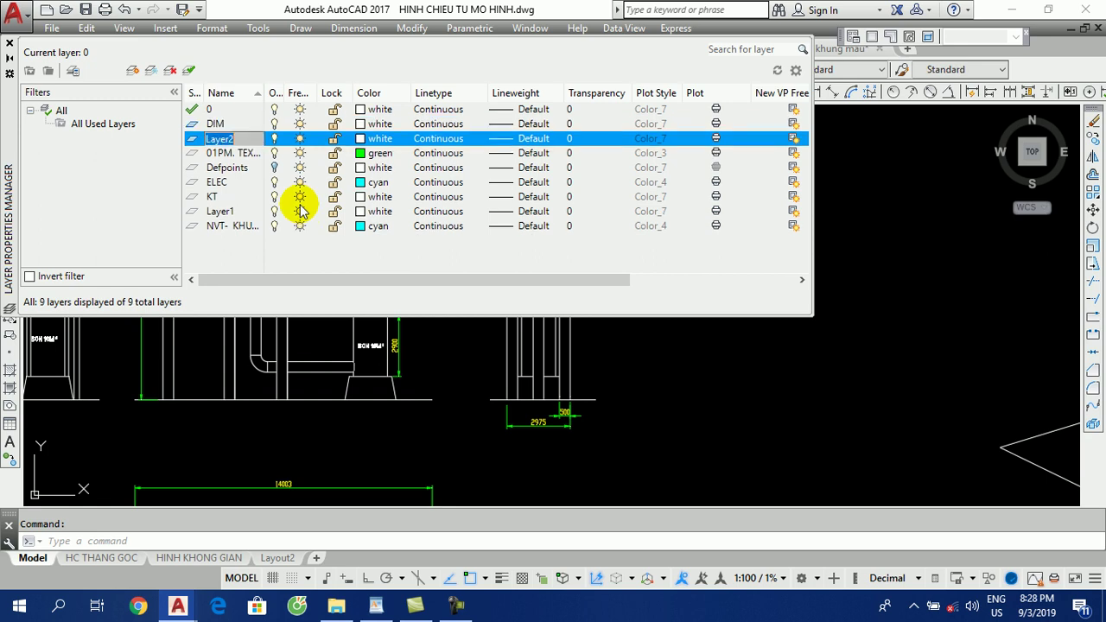
text(TEX)
key(Return)
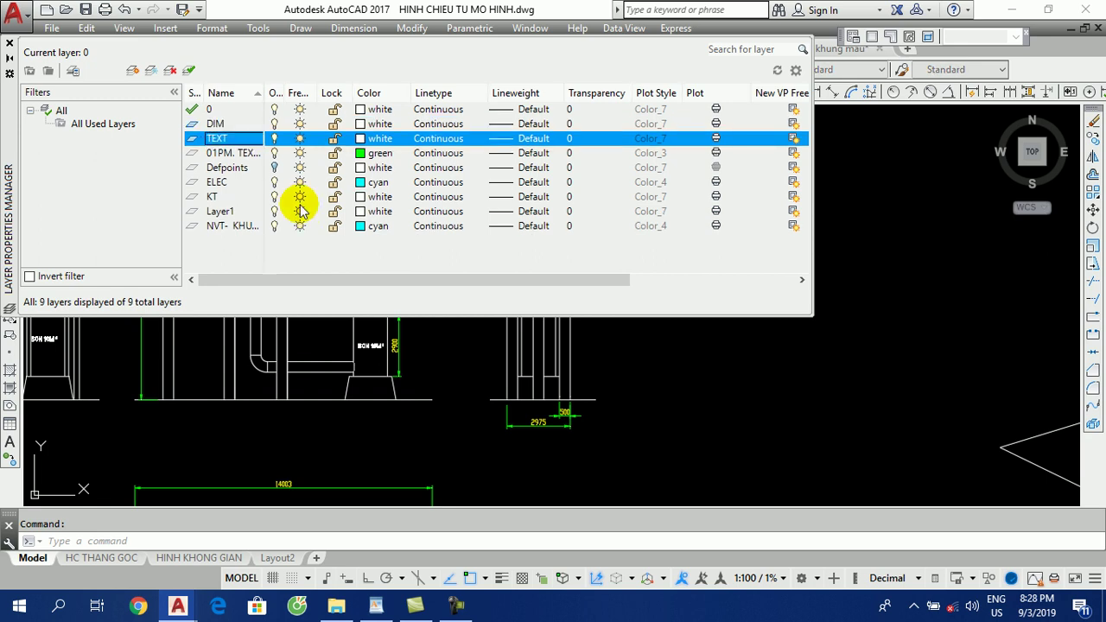
click(9, 45)
Make TEXT the current layer from the Layer dropdown
click(95, 91)
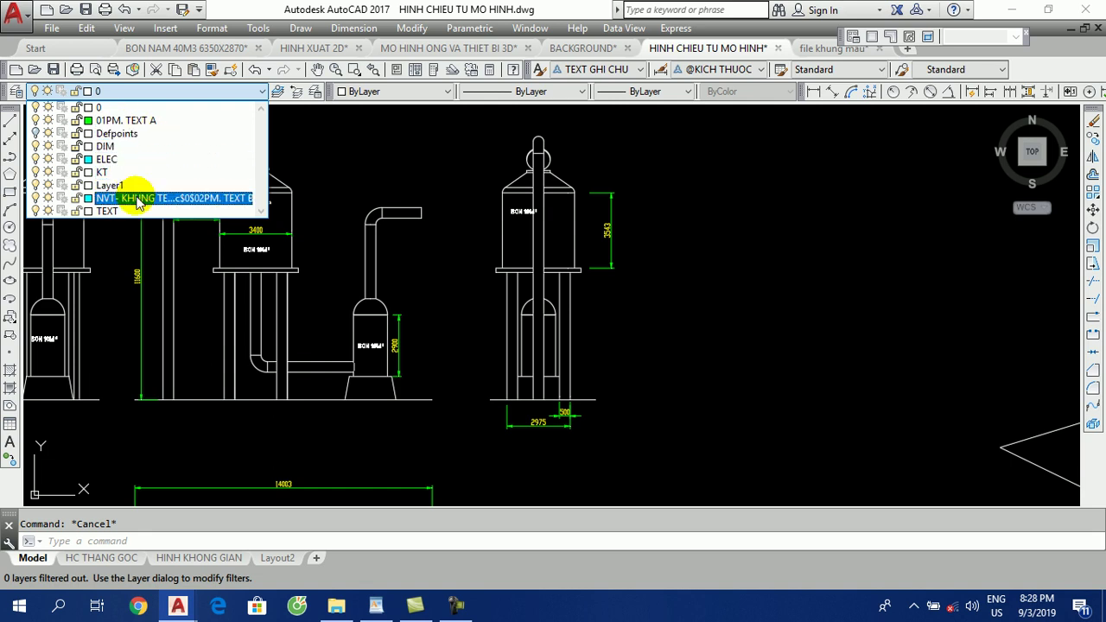
click(138, 146)
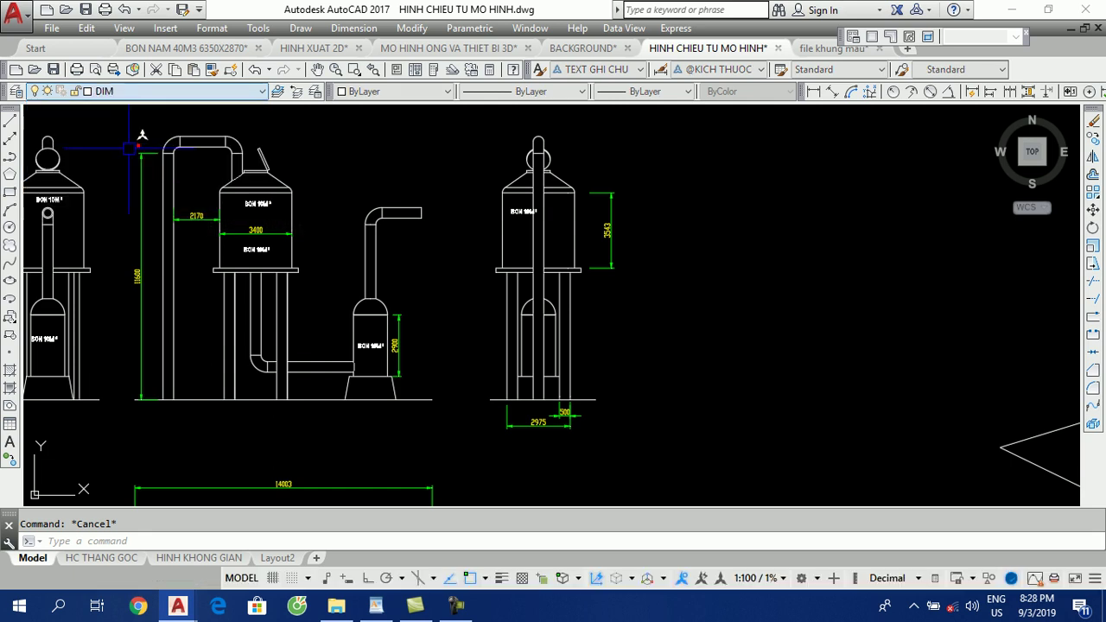
click(103, 90)
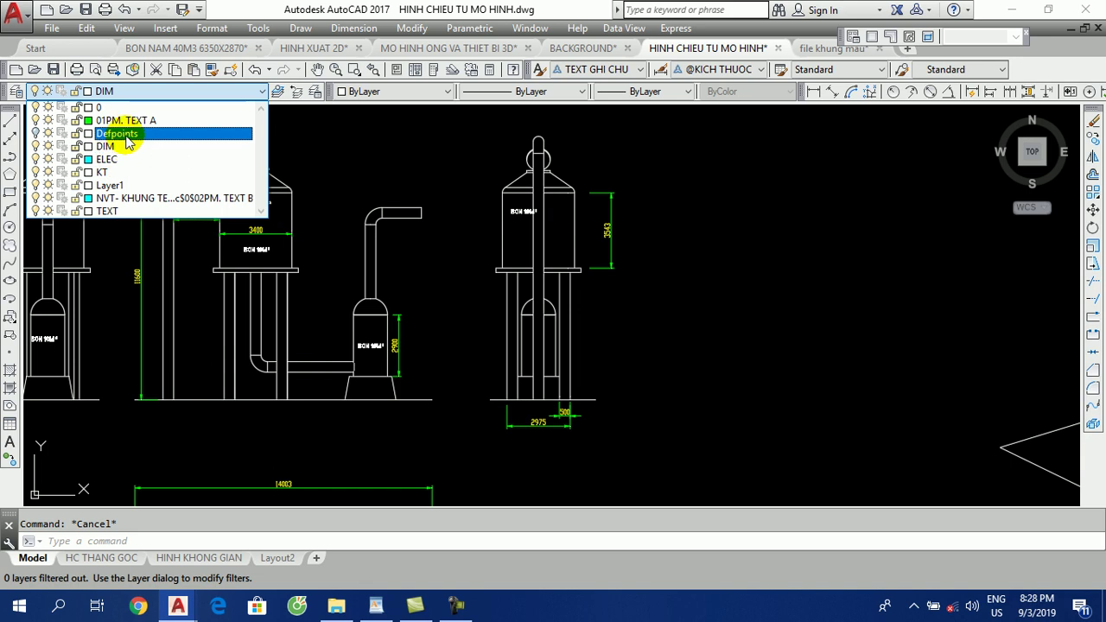
click(121, 211)
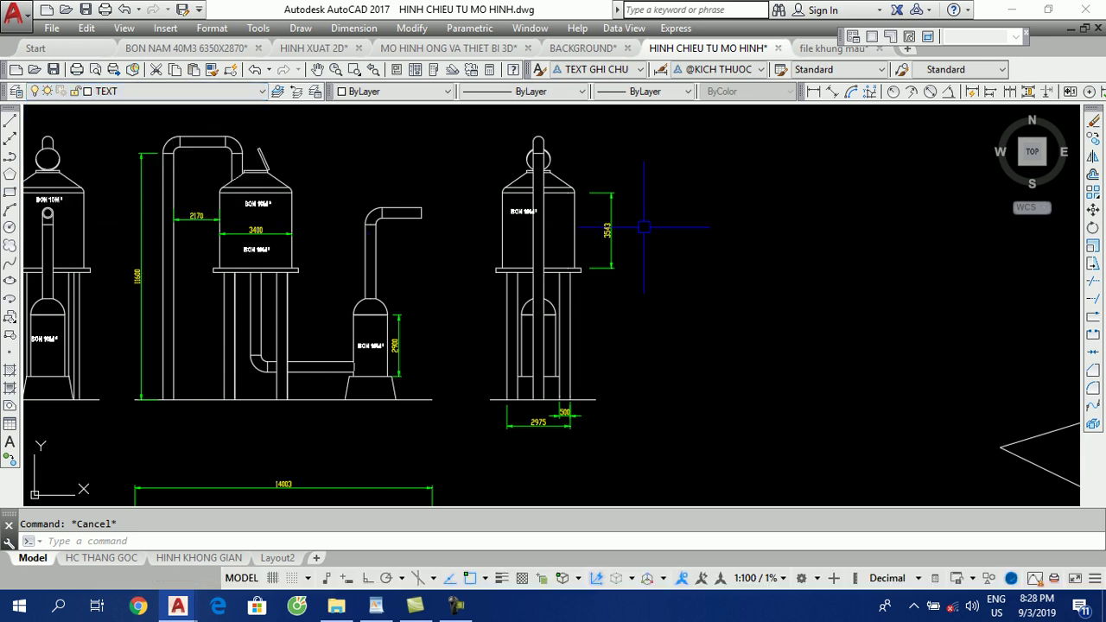
scroll(643, 227, down, 3)
Centre the elevation views and make TEXT TIEU DE the current text style
scroll(180, 402, down, 2)
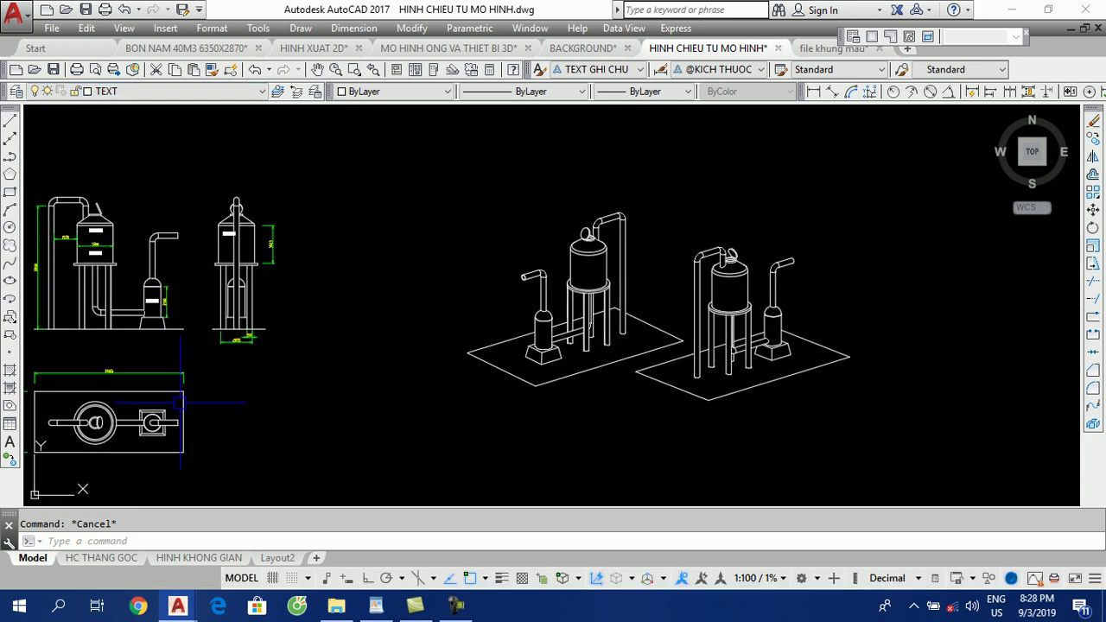
middle_drag(209, 370, 350, 343)
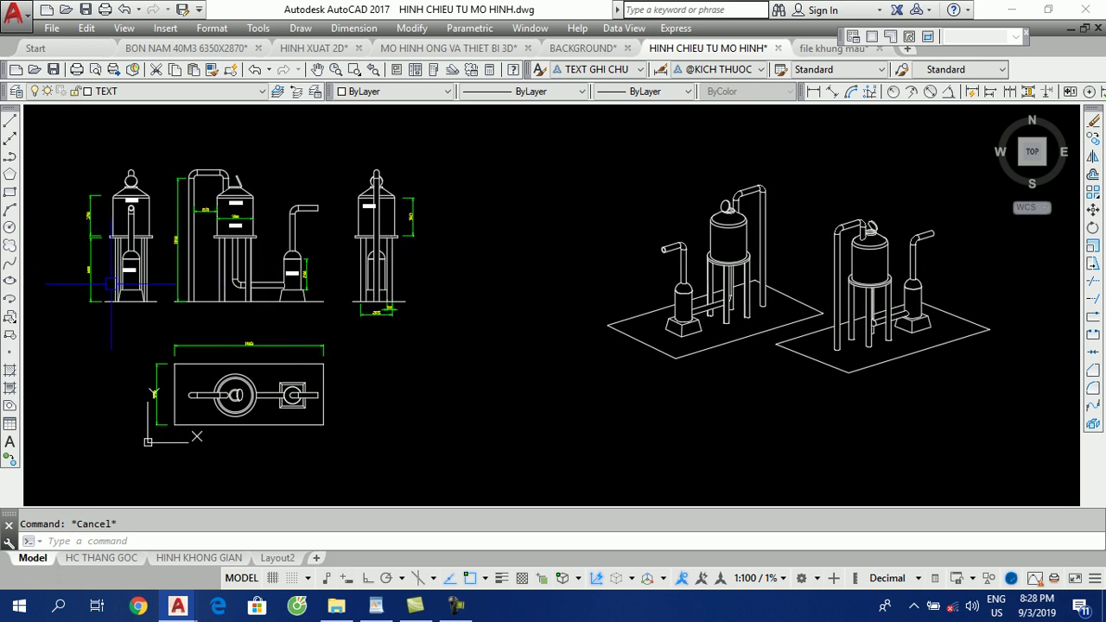
scroll(111, 283, up, 3)
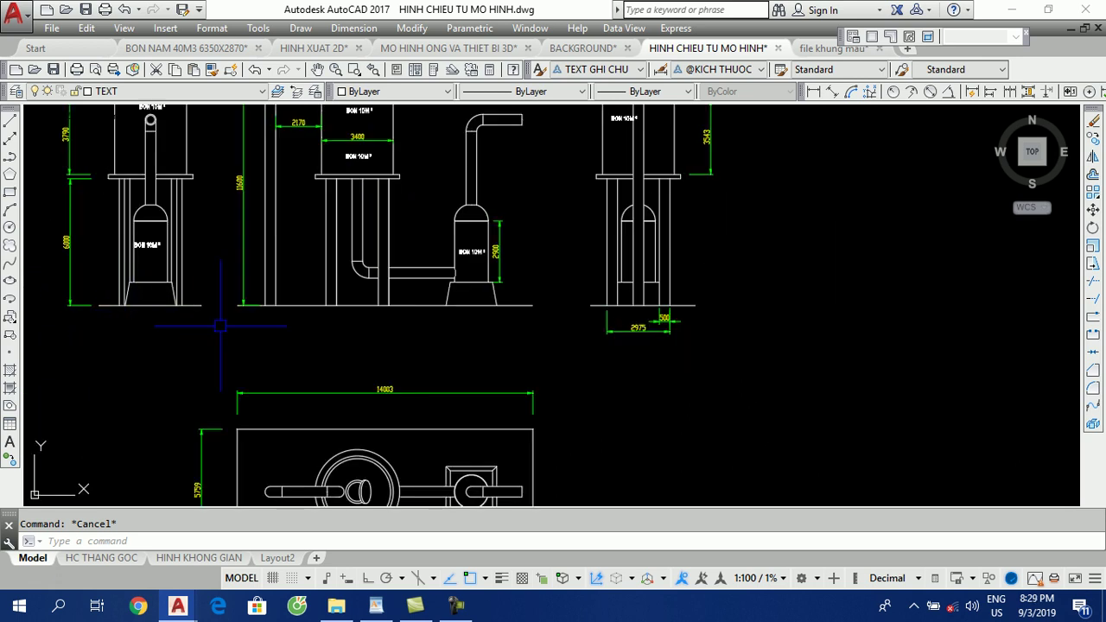
click(629, 73)
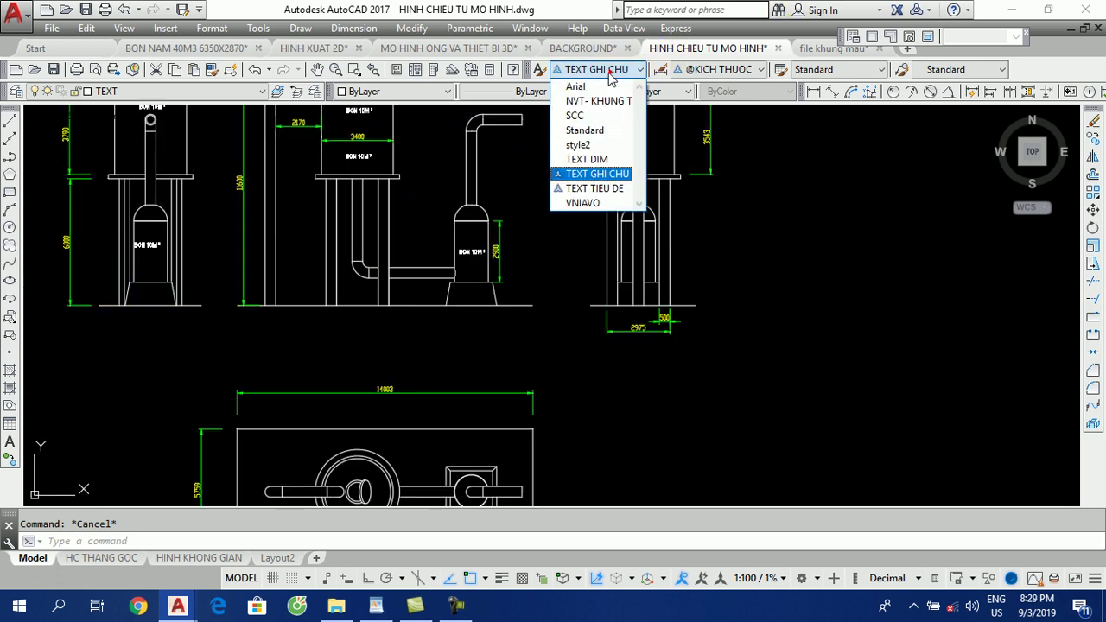
click(593, 190)
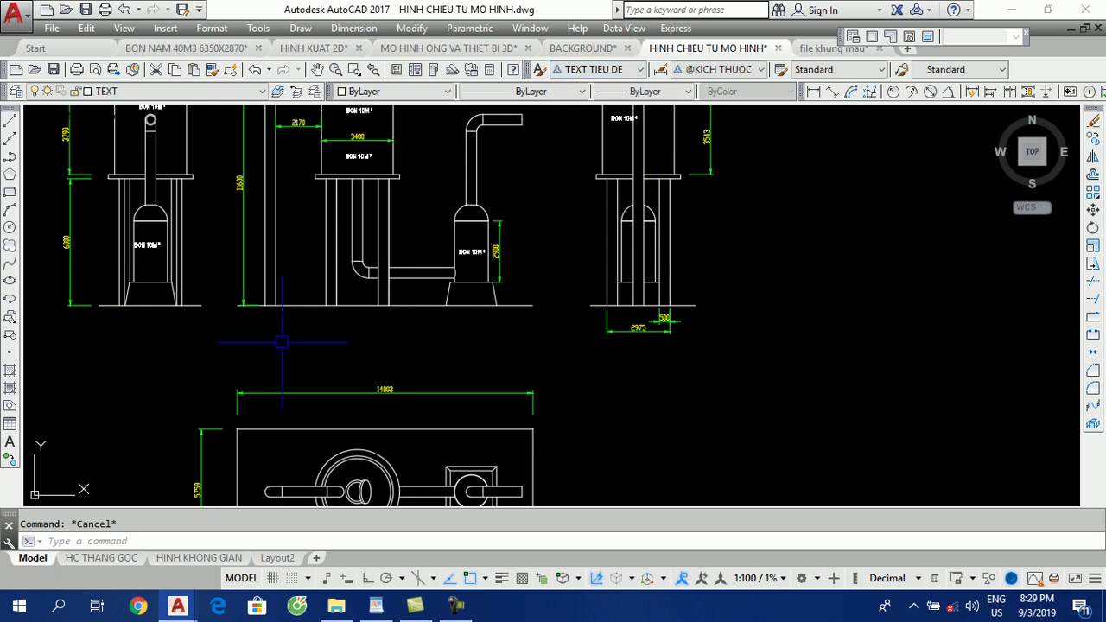
Place single-line text 'MAT DUNG PHAI' below the left view at default rotation
scroll(366, 339, up, 3)
scroll(368, 341, up, 3)
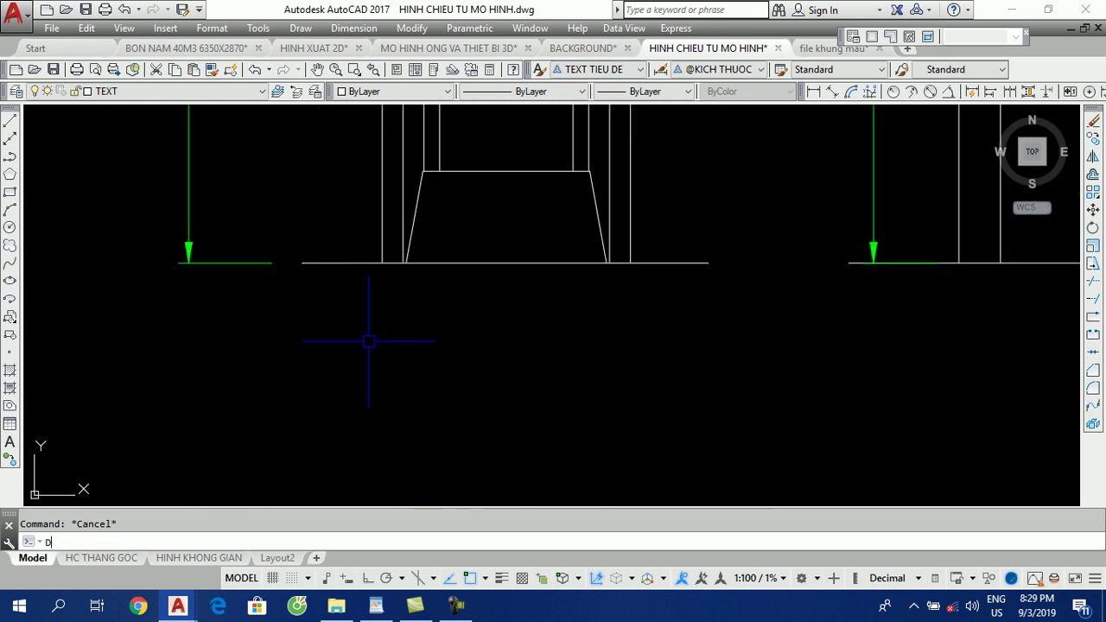
text(t)
key(space)
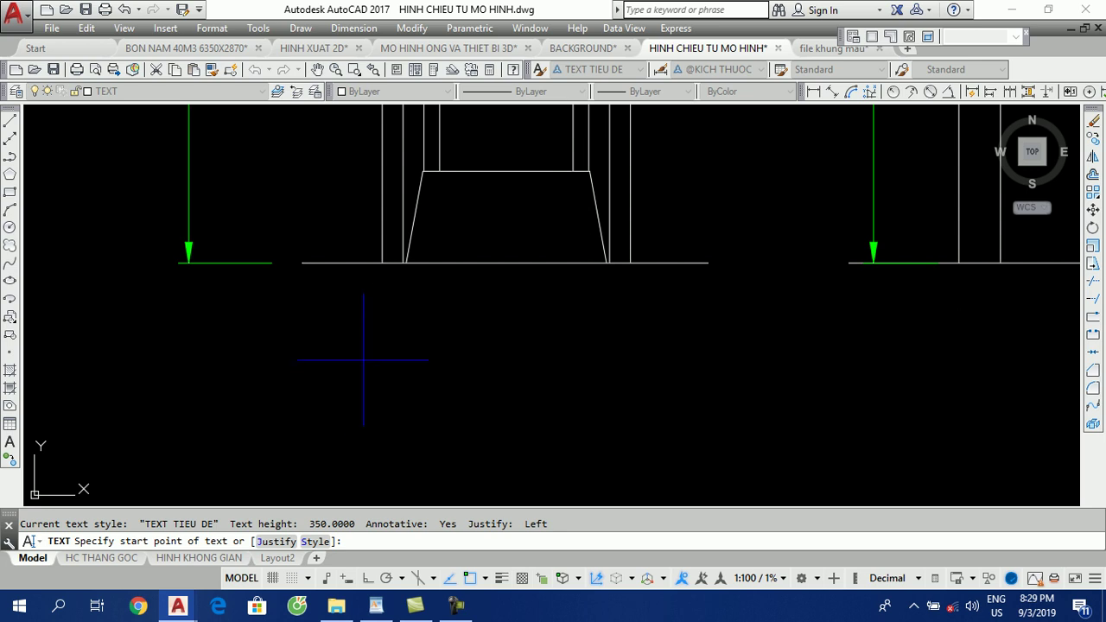
click(336, 374)
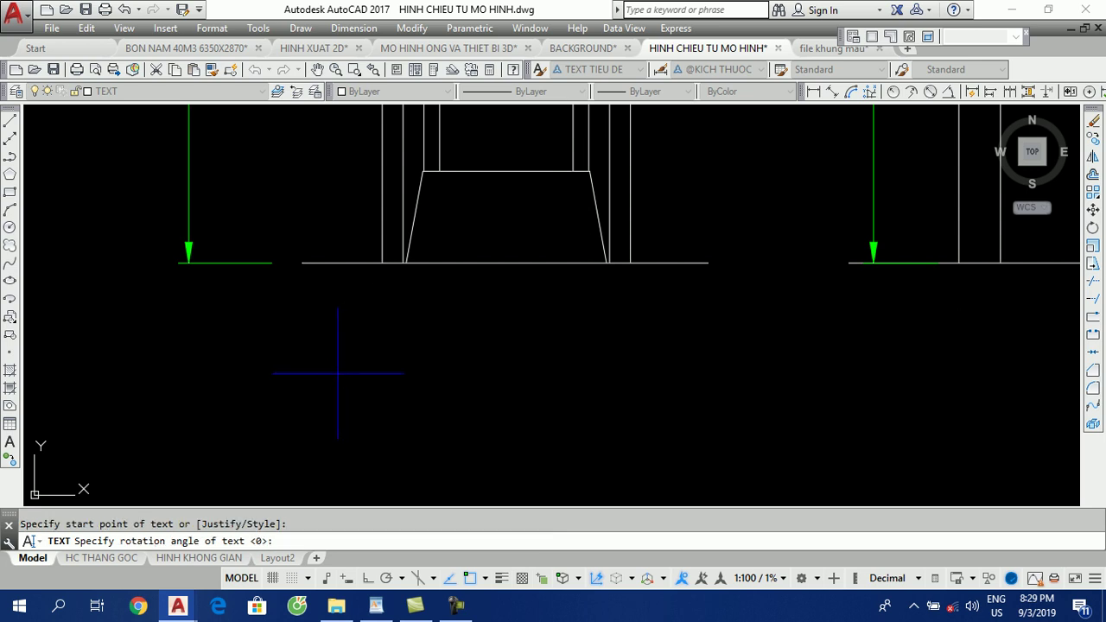
key(Return)
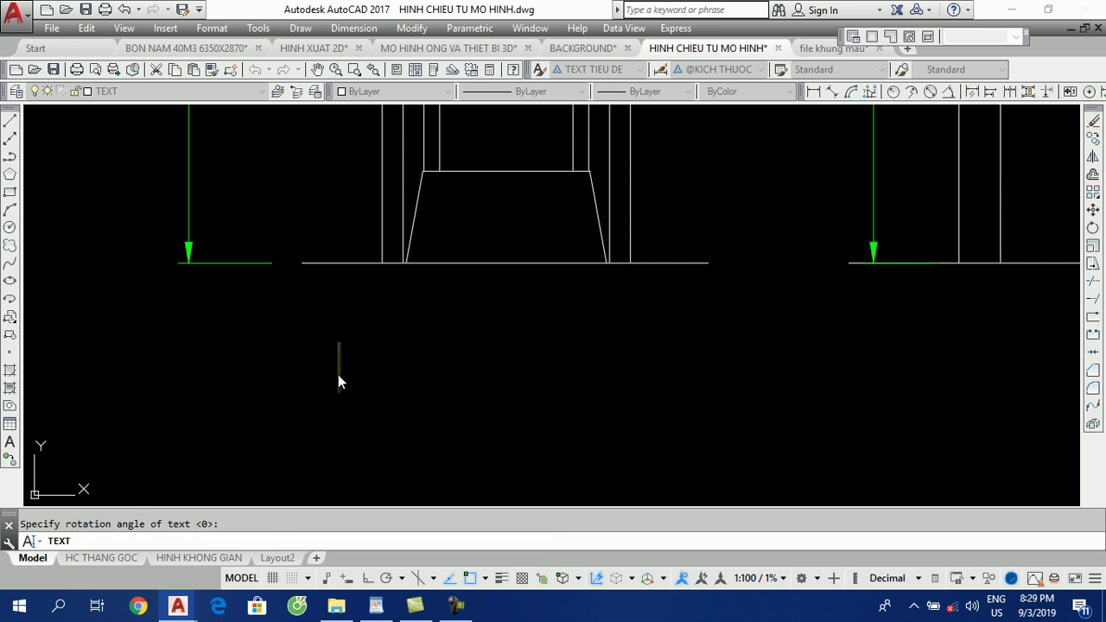
text(MA)
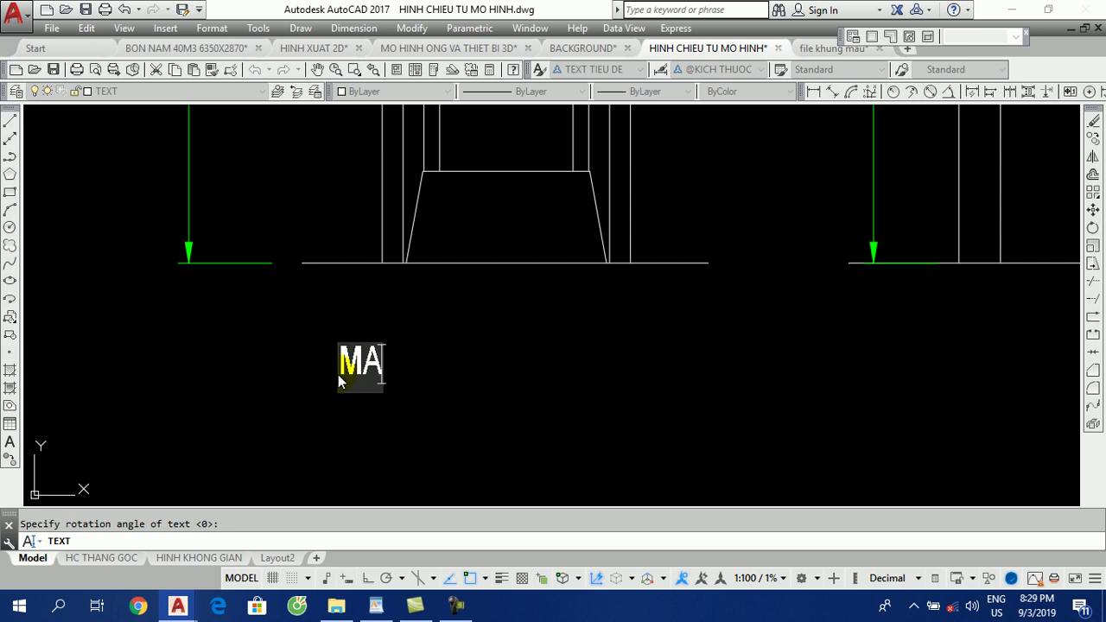
text(T DUNG )
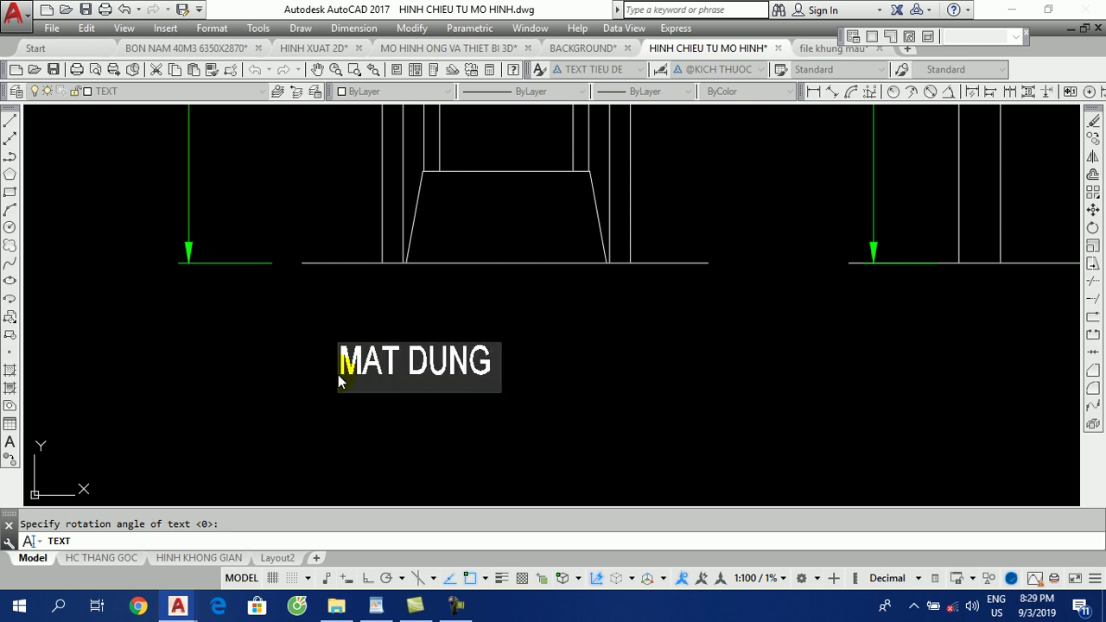
text(PHAI)
key(Return)
Move the MAT DUNG PHAI label into position beneath the left view
key(Return)
click(429, 353)
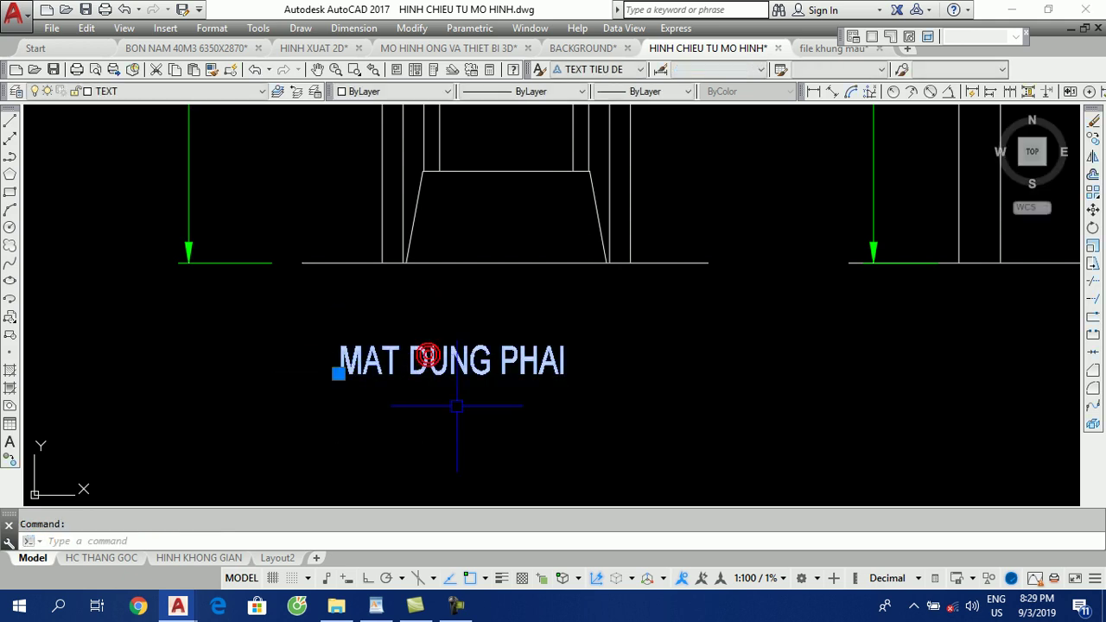
text(m)
key(Return)
click(546, 445)
click(602, 431)
scroll(599, 432, down, 6)
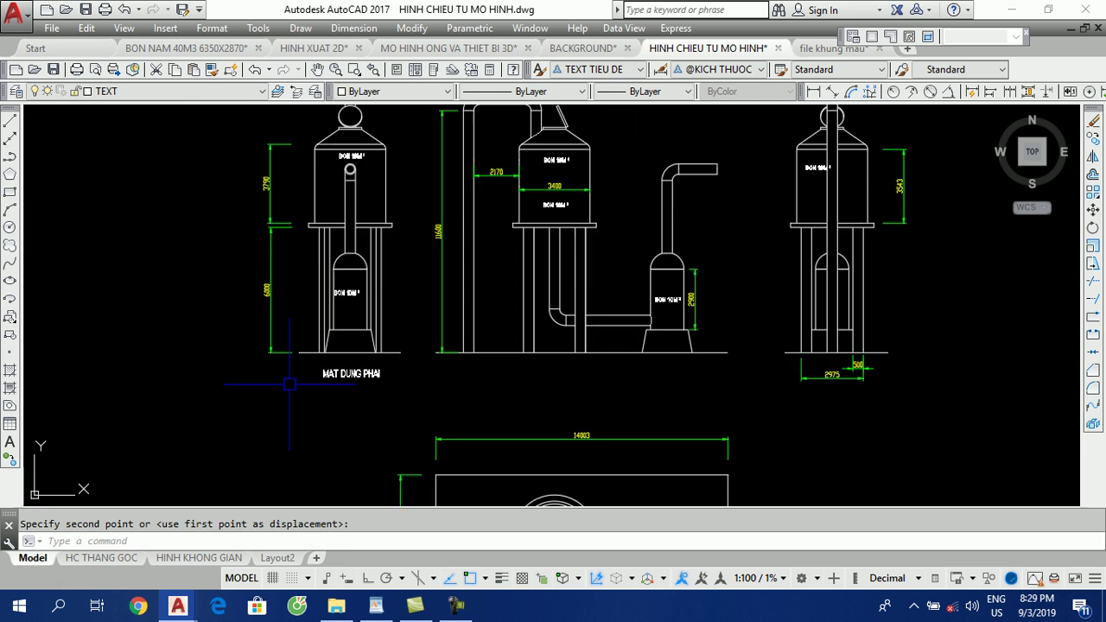
scroll(360, 380, up, 3)
click(259, 345)
click(319, 358)
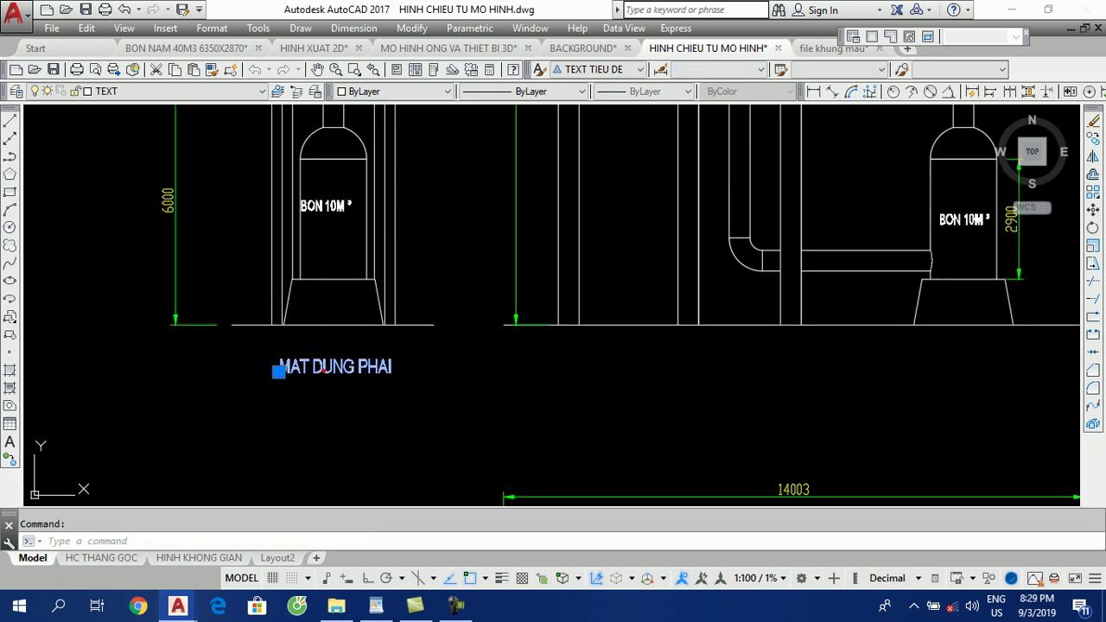
double_click(280, 377)
click(312, 393)
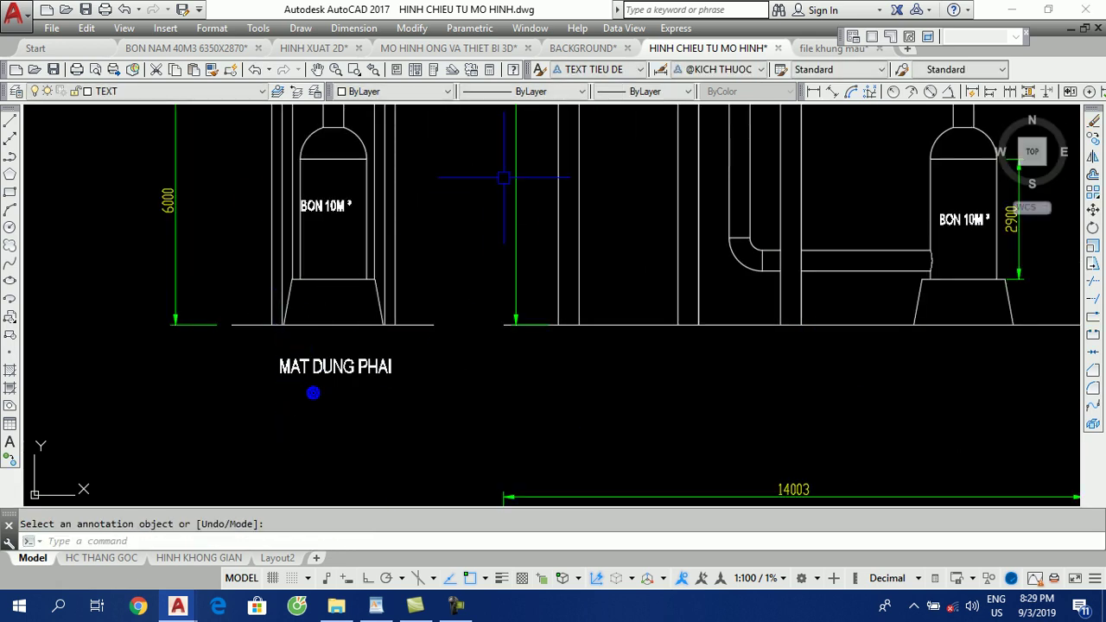
Set the TEXT TIEU DE text style's font style to Bold and apply it
click(539, 69)
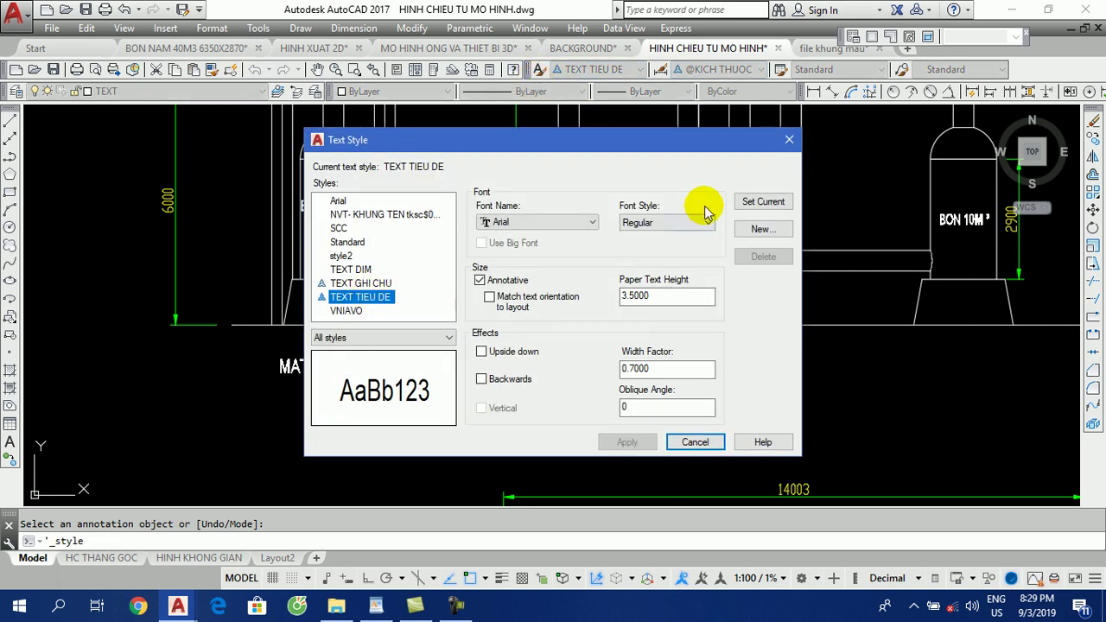
click(674, 223)
click(658, 236)
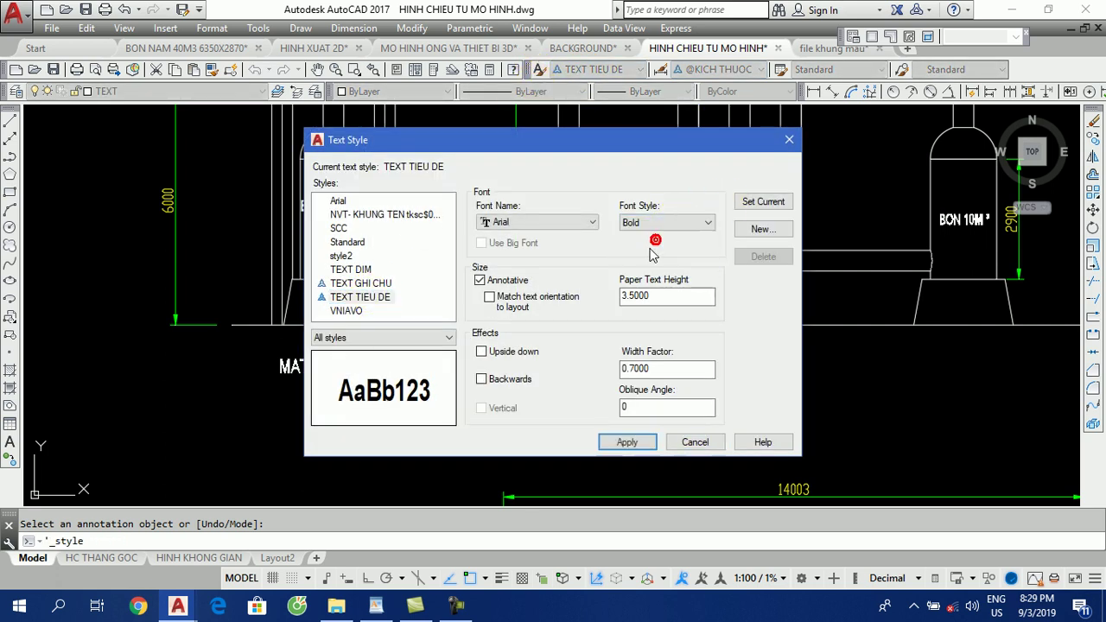
click(649, 225)
click(654, 223)
click(654, 222)
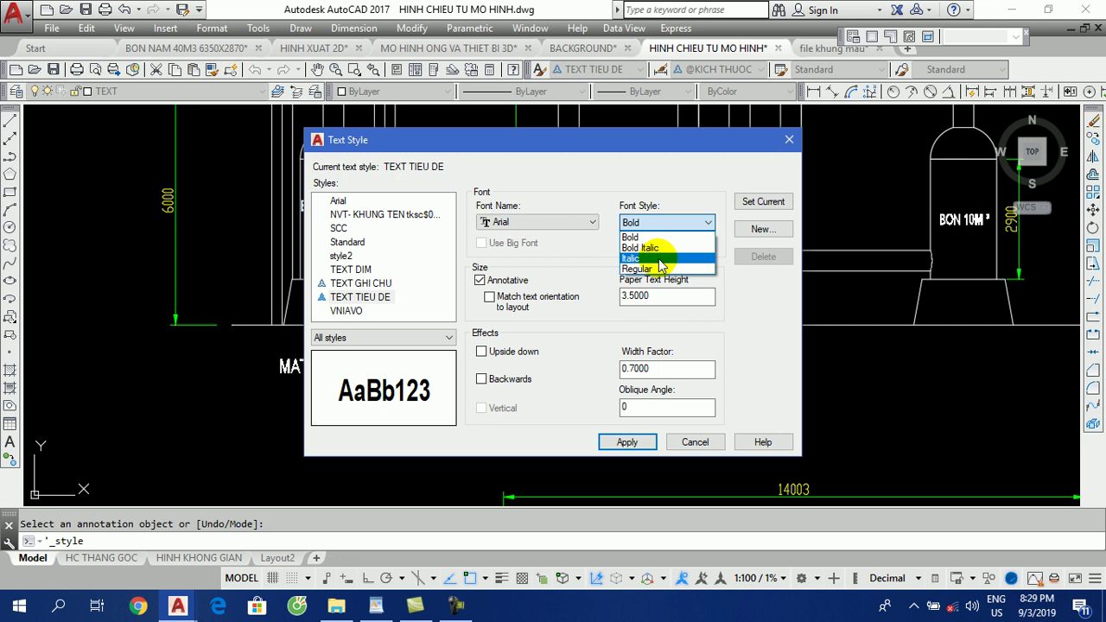
click(568, 250)
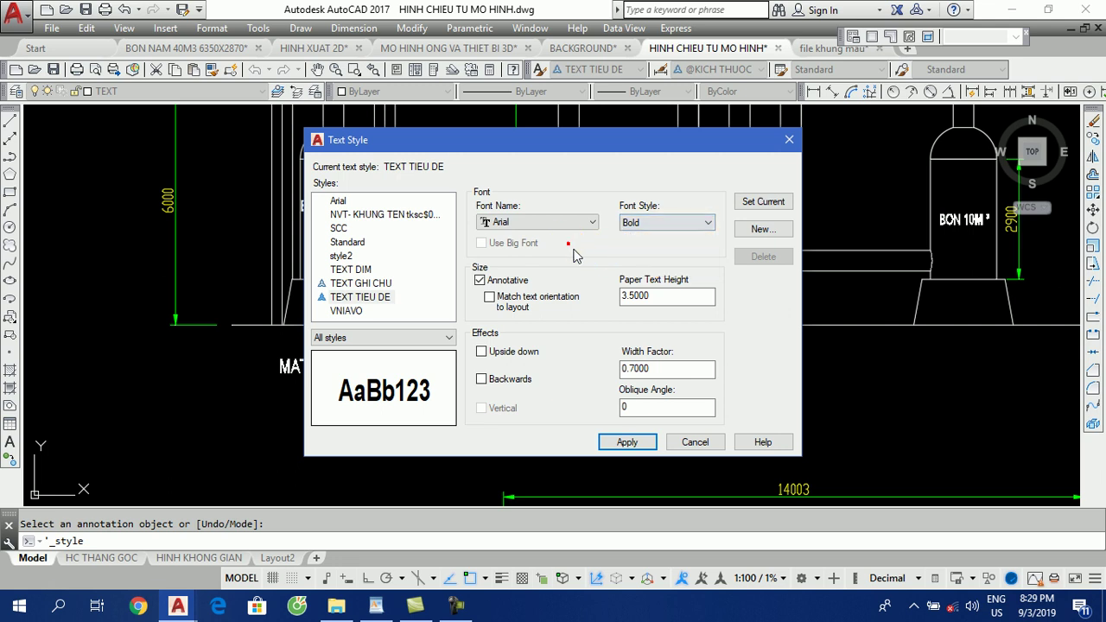
click(629, 444)
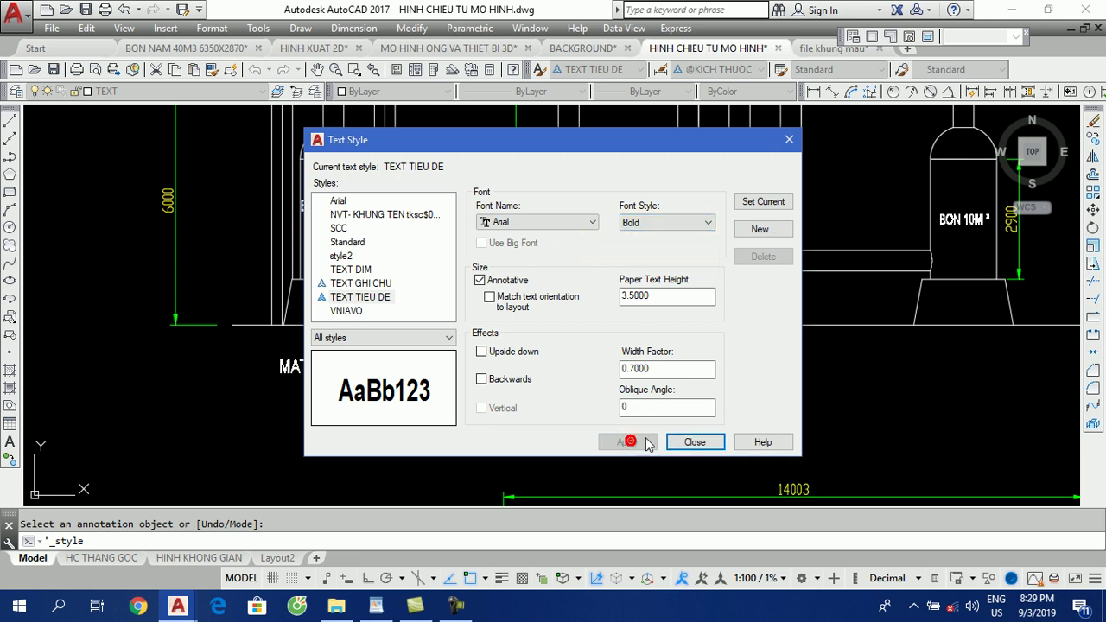
click(696, 442)
Underline the MAT DUNG PHAI title by adding %%u
scroll(299, 389, up, 3)
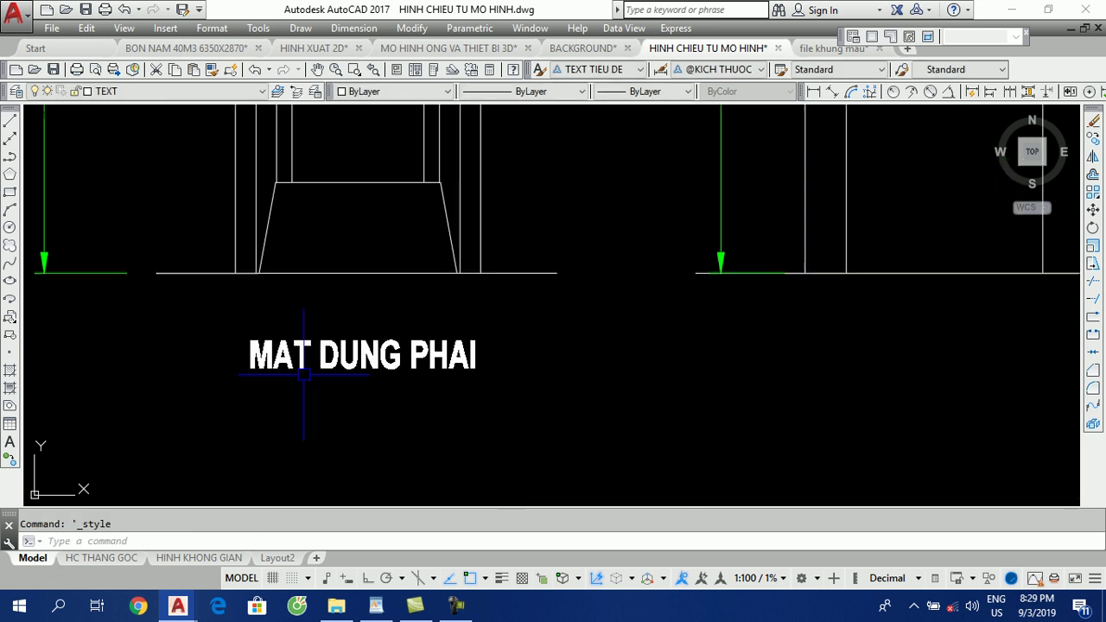
click(274, 361)
double_click(273, 361)
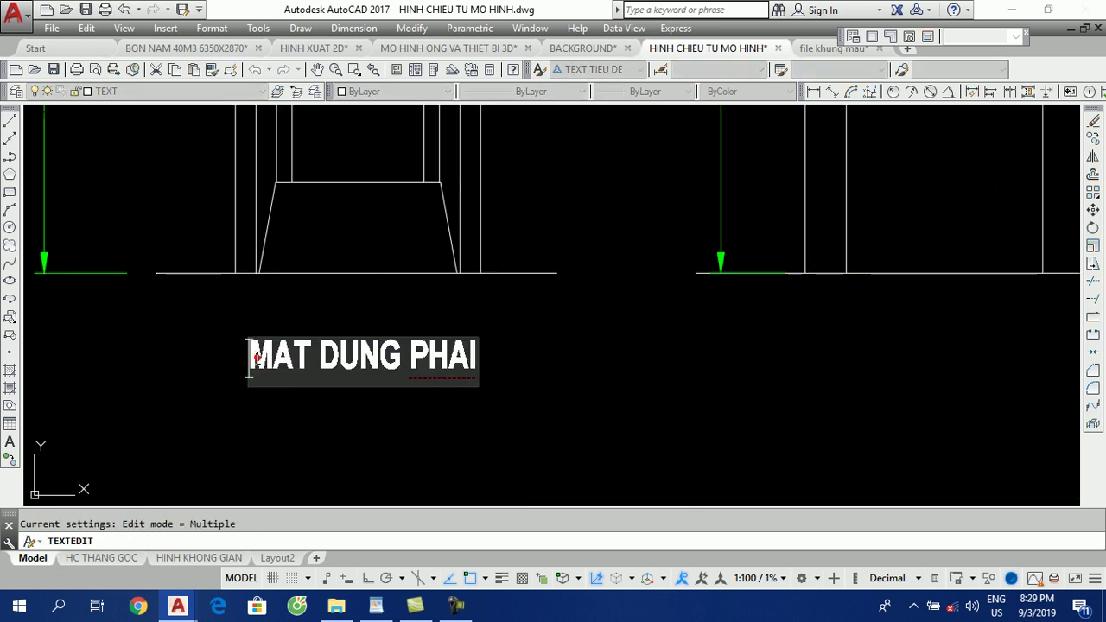
text(%%u)
click(578, 334)
scroll(337, 380, down, 3)
key(Escape)
Copy the title, horizontally aligned, under the middle and right views
click(334, 354)
scroll(335, 371, down, 2)
text(c)
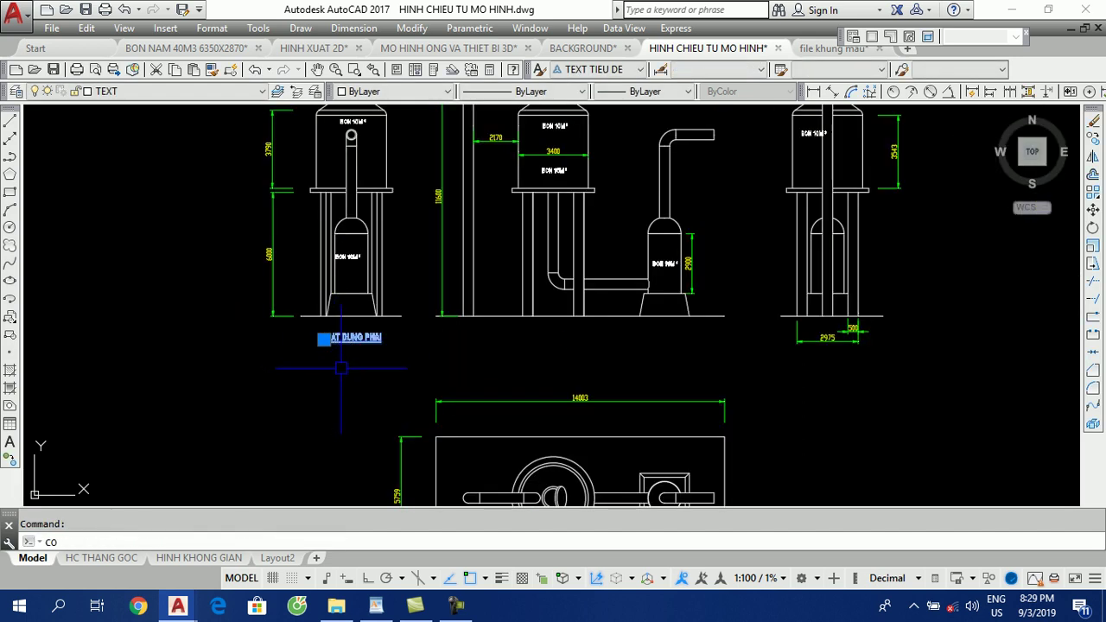
key(Return)
click(324, 339)
key(F8)
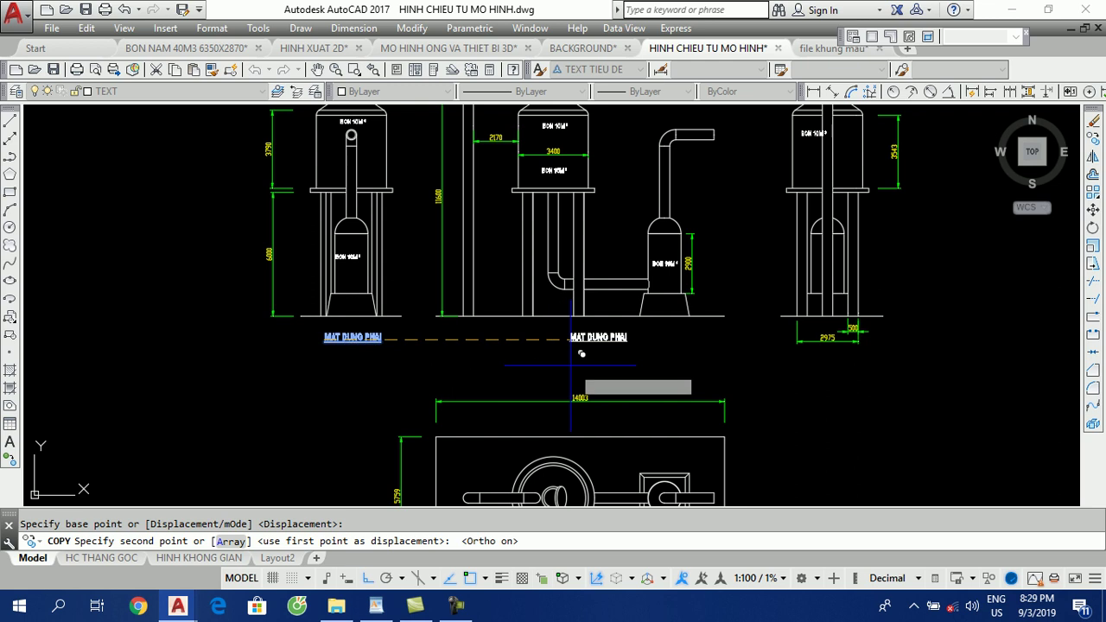
click(560, 363)
click(814, 339)
key(Escape)
Select the three view titles and begin moving them, then cancel the move
click(829, 337)
click(585, 336)
click(354, 336)
text(m)
key(Return)
click(829, 413)
scroll(579, 346, up, 3)
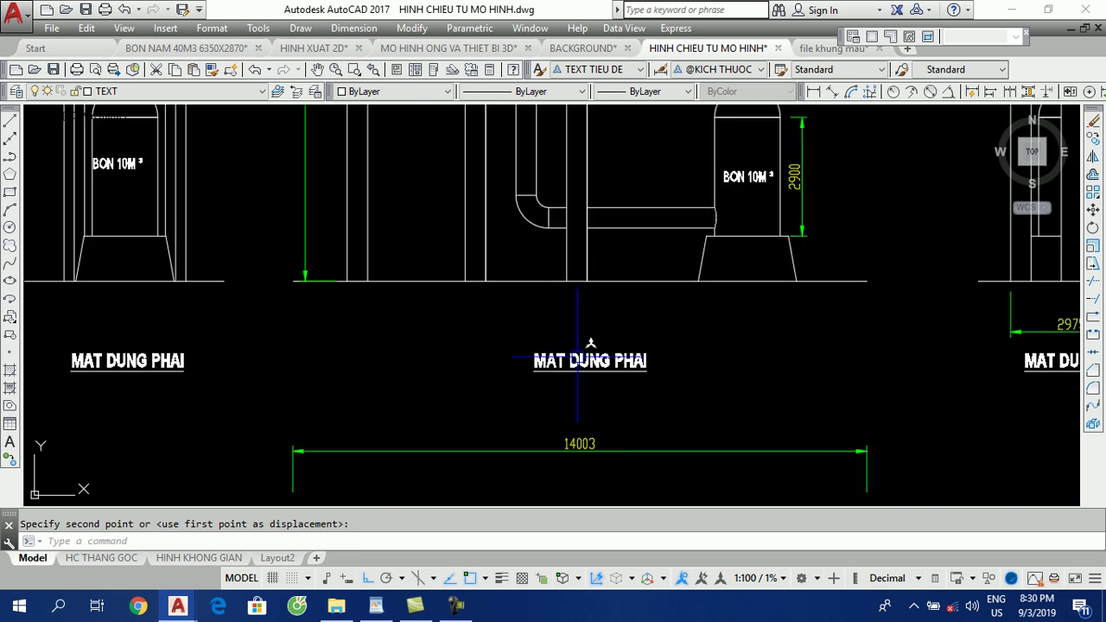
key(Escape)
Change the middle title's text to MAT DUNG MO HINH
double_click(596, 363)
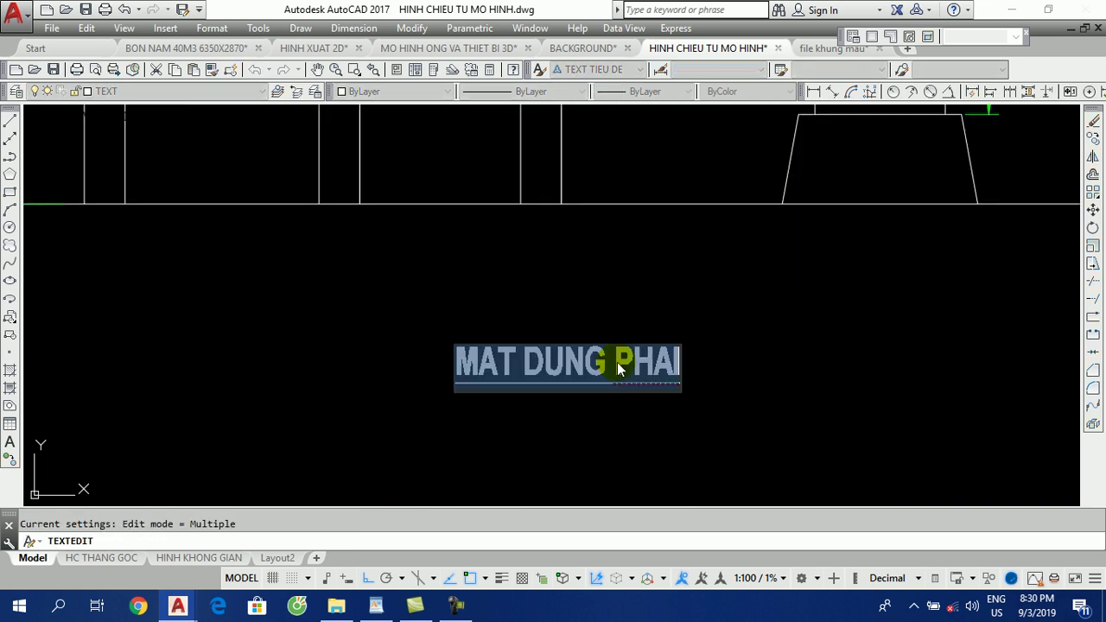
text(MAT)
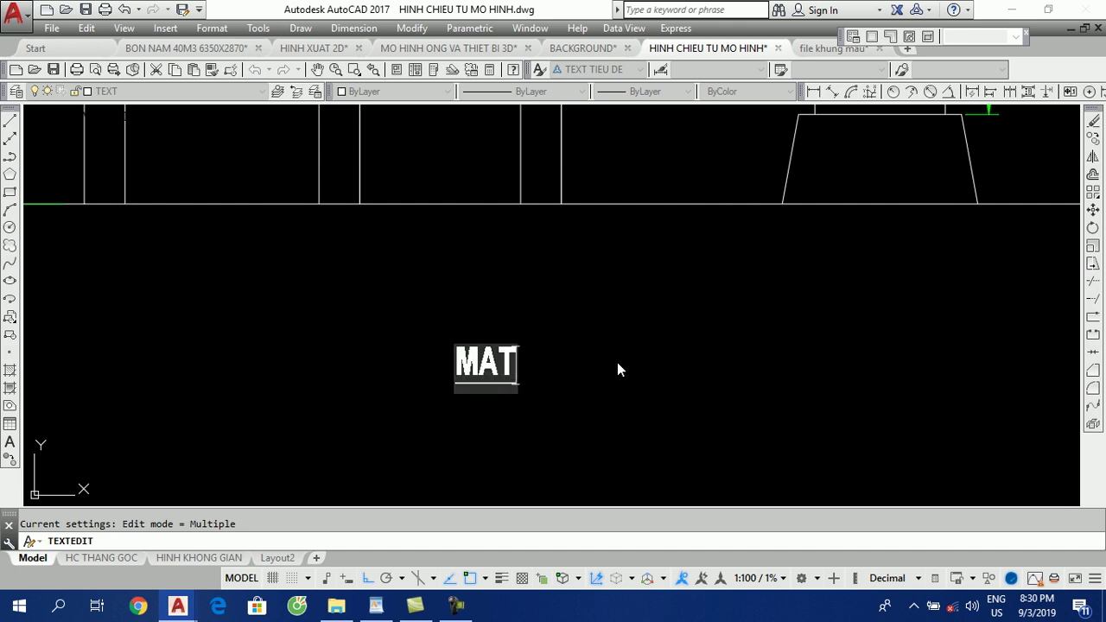
text( BANG)
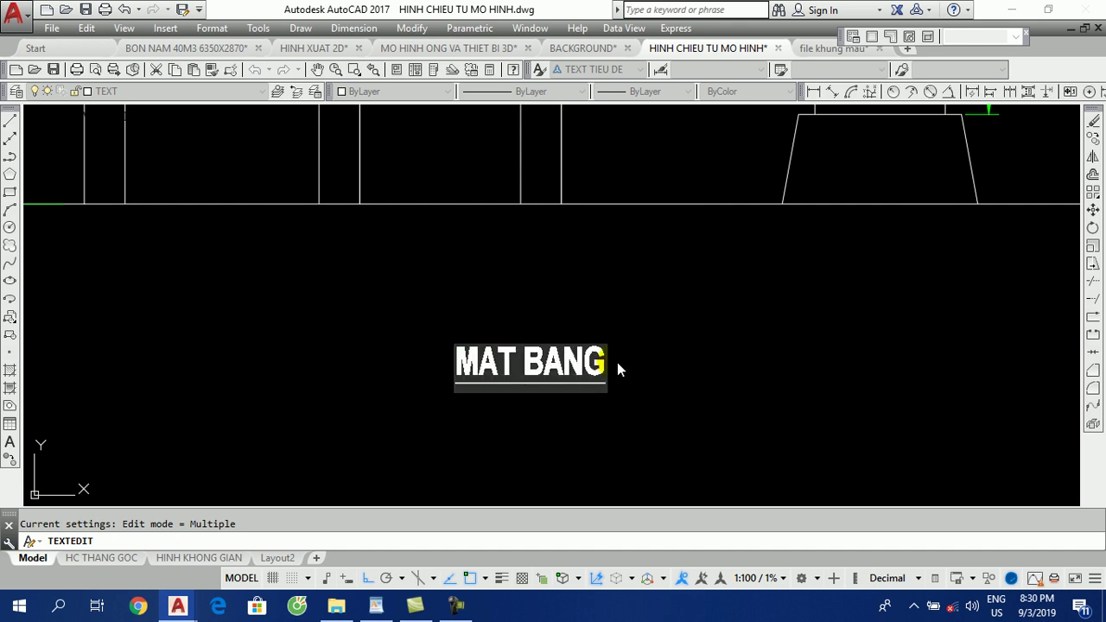
text( MO HINH)
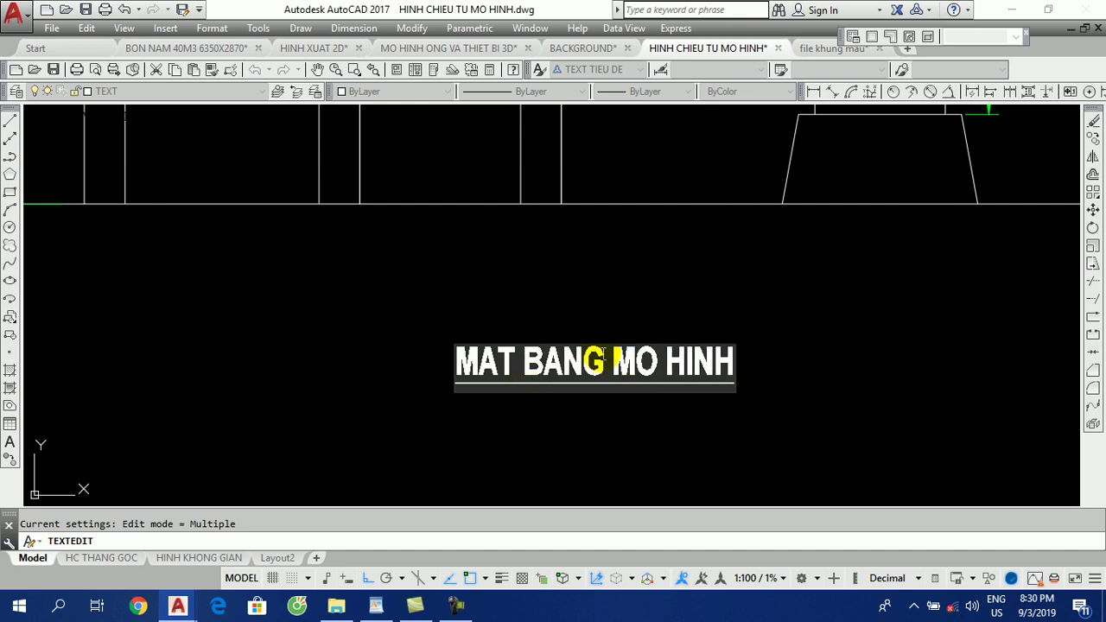
drag(604, 357, 539, 358)
text(DUNG)
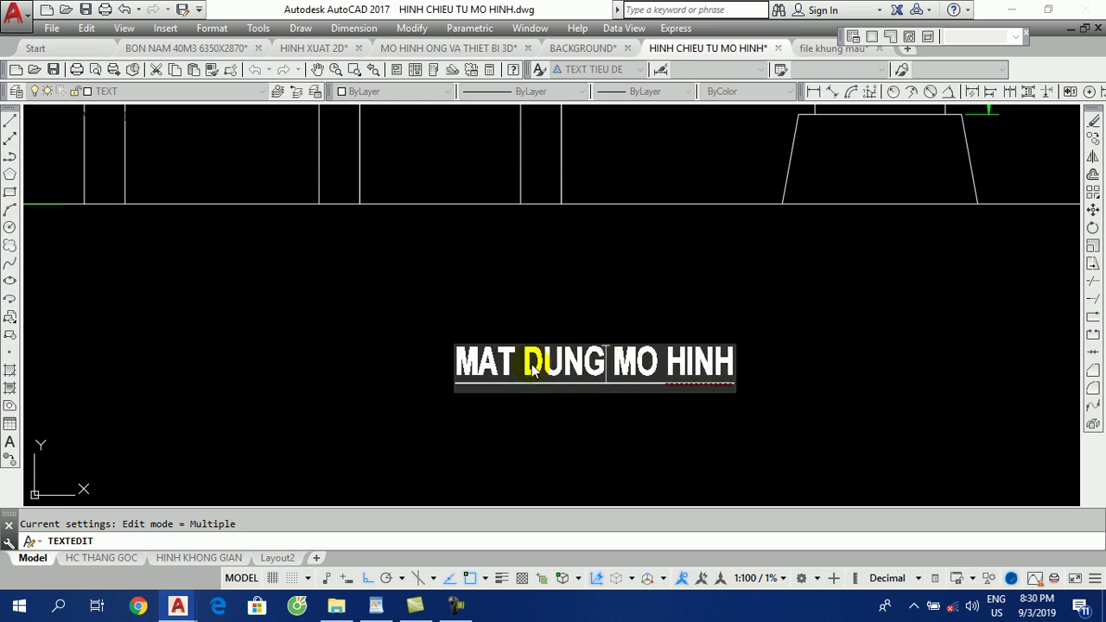
click(829, 300)
scroll(536, 340, down, 5)
scroll(641, 303, up, 3)
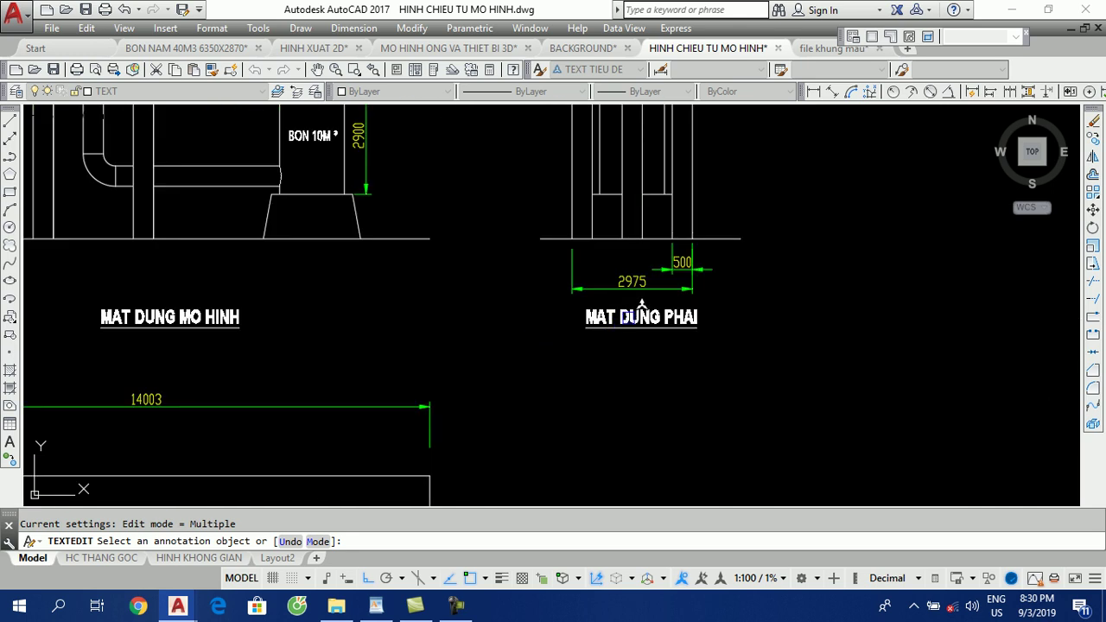
Change the right title's text to MAT DUNG TRAI
click(628, 314)
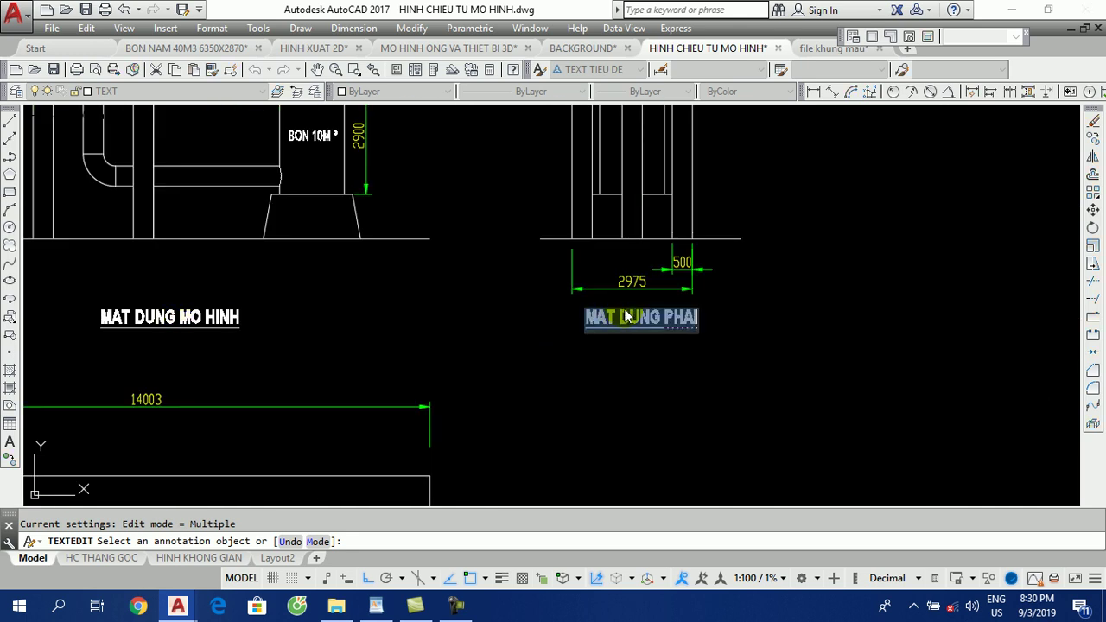
scroll(635, 315, up, 3)
click(605, 321)
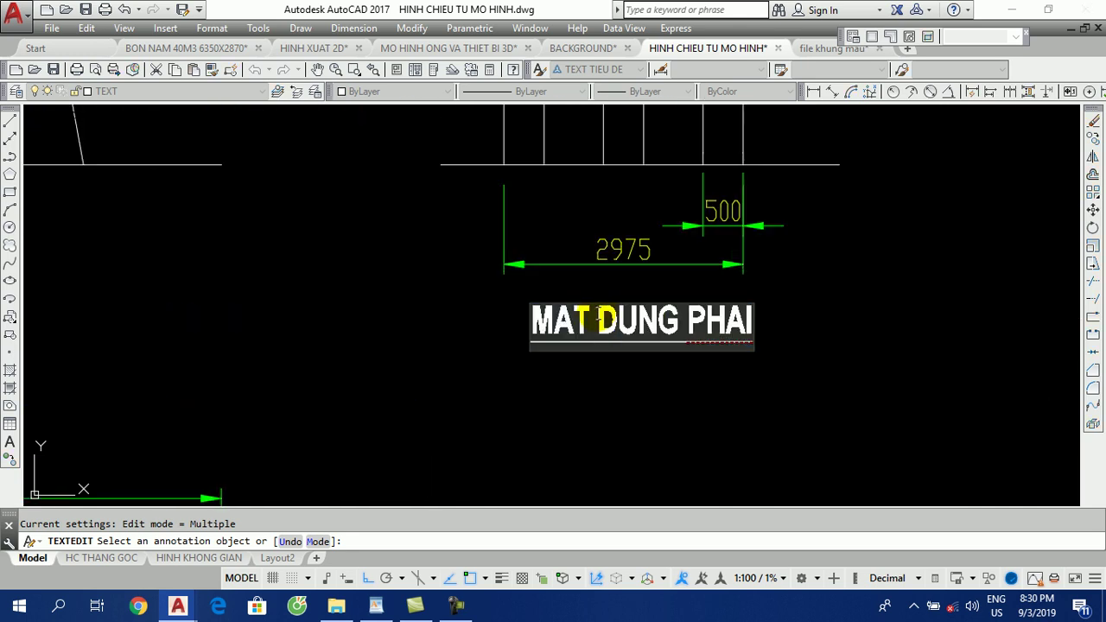
drag(599, 318, 938, 318)
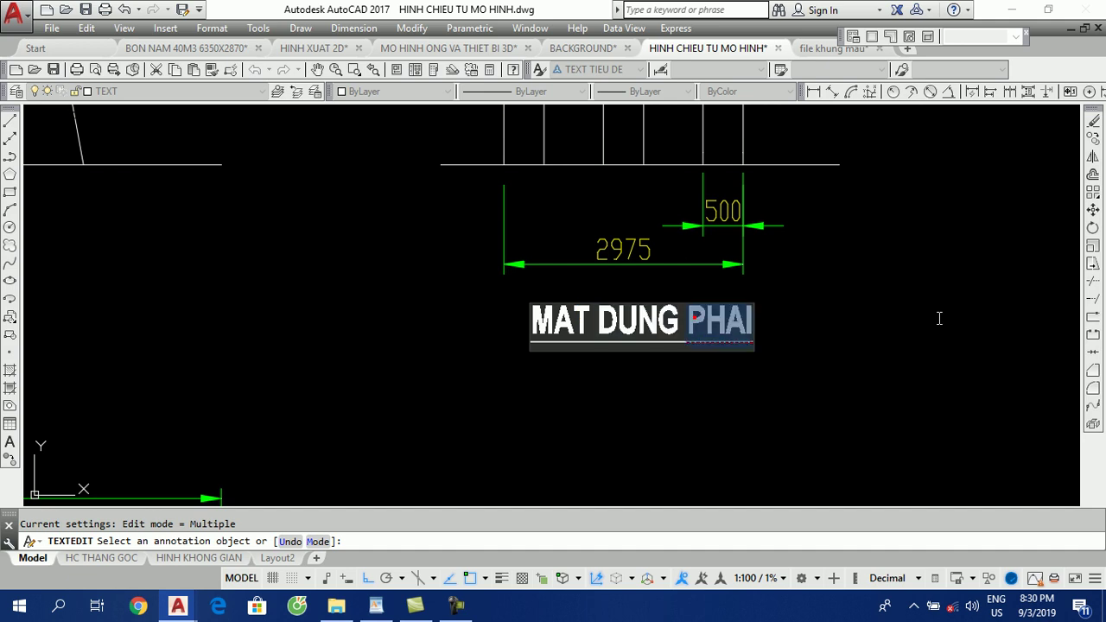
text(TRAI)
key(Return)
scroll(682, 273, down, 5)
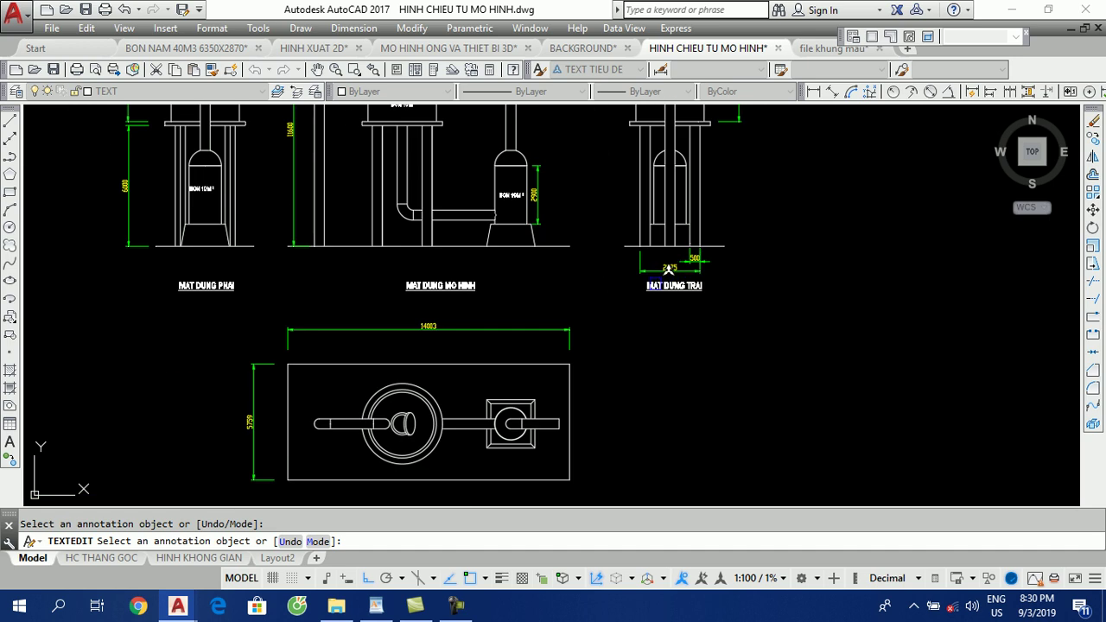
key(Escape)
Copy the MAT DUNG MO HINH title to below the plan view
click(441, 284)
text(co)
key(Return)
click(441, 285)
middle_drag(442, 285, 442, 182)
scroll(408, 393, up, 3)
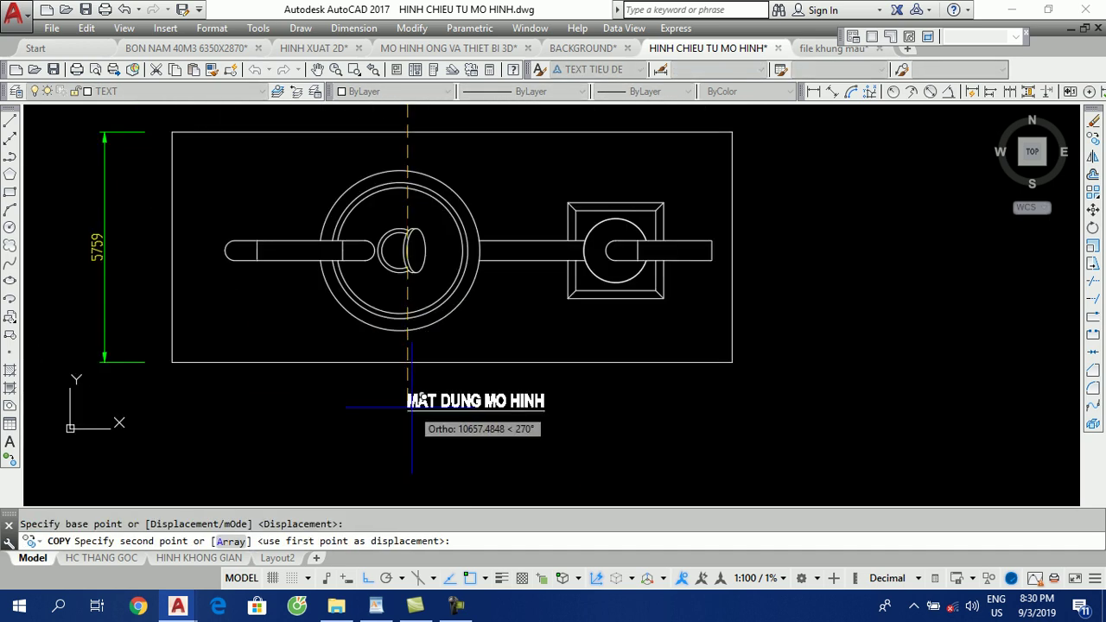
click(406, 403)
key(Return)
Rename the plan view's title copy to MAT BANG MO HINH
double_click(481, 400)
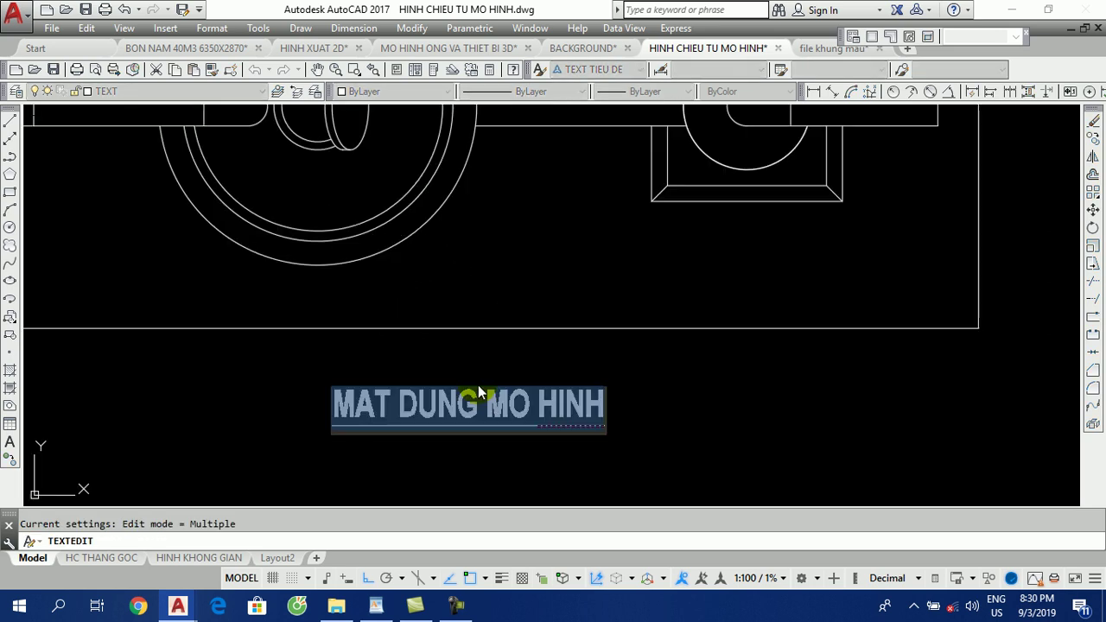
drag(479, 402, 399, 406)
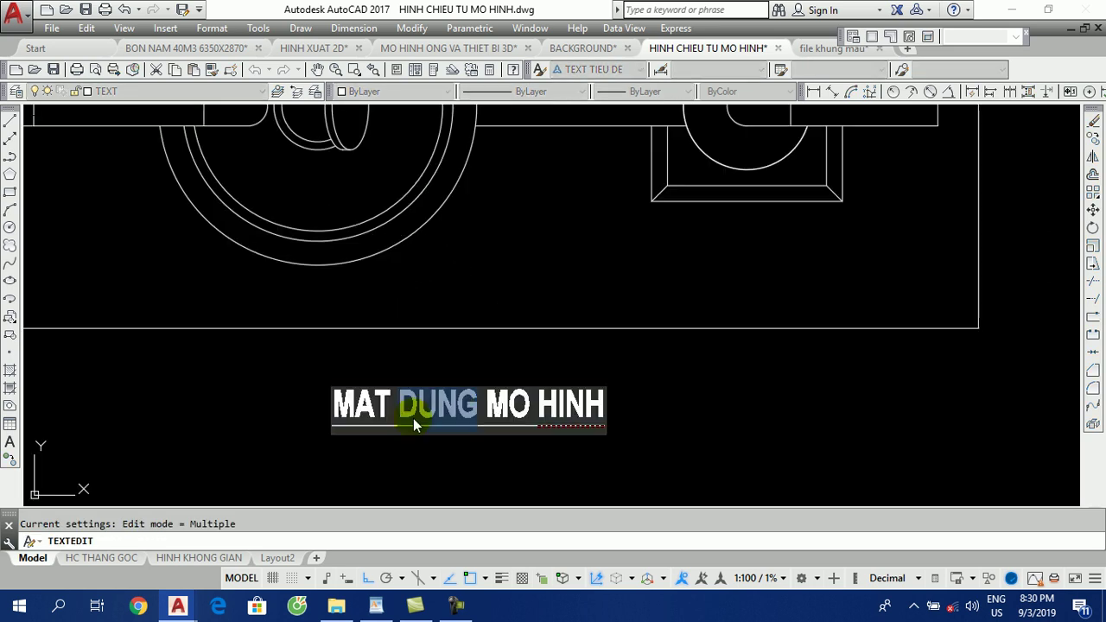
text(BANG)
key(Return)
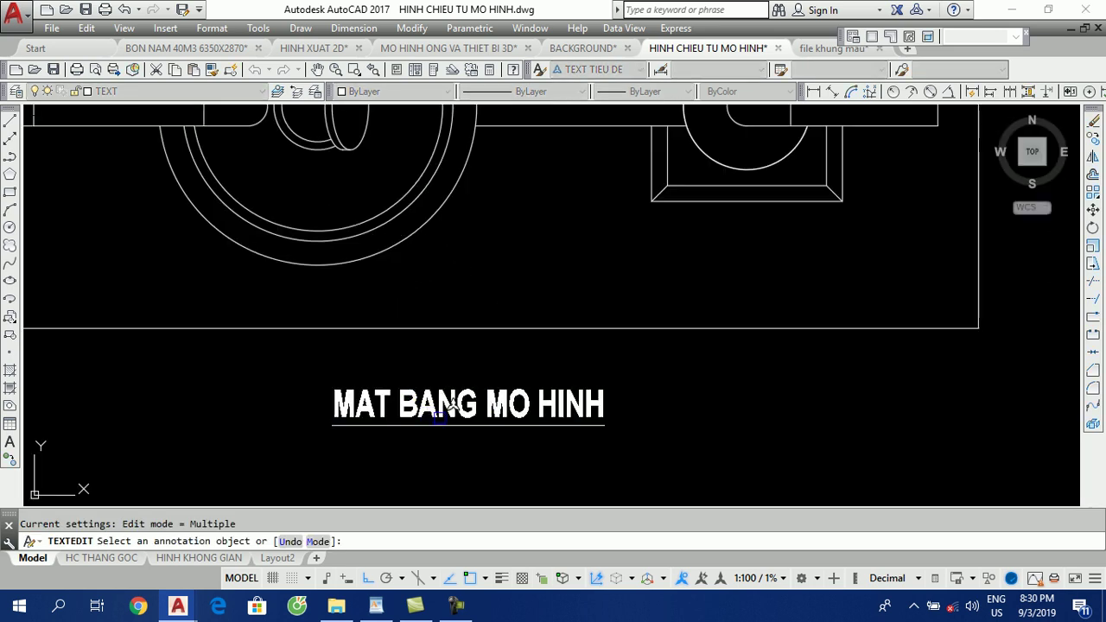
key(Return)
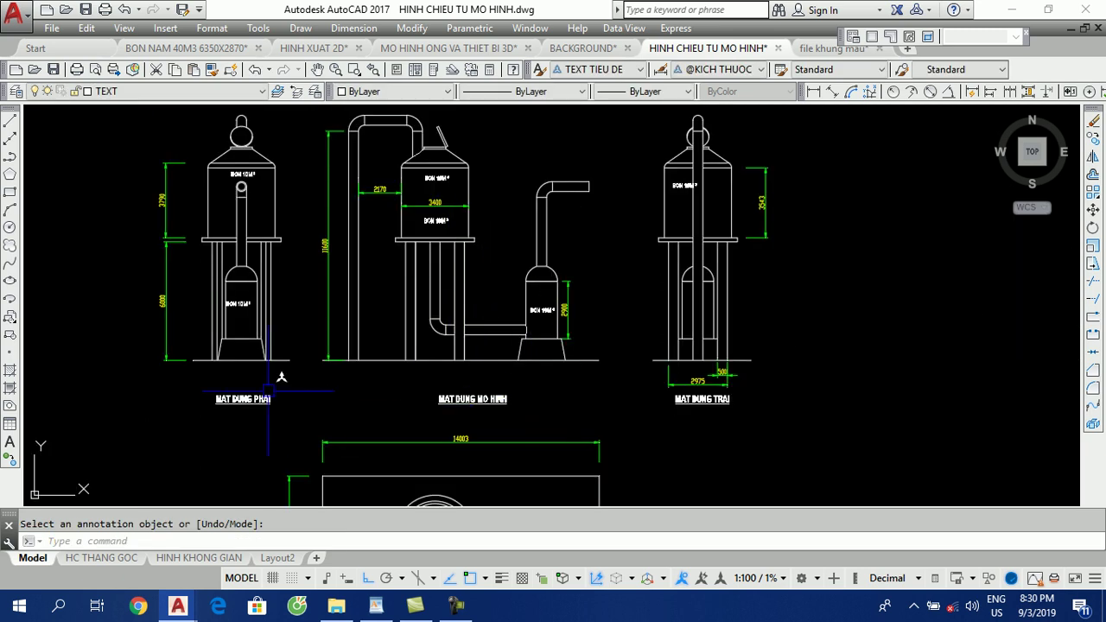
middle_drag(367, 160, 365, 193)
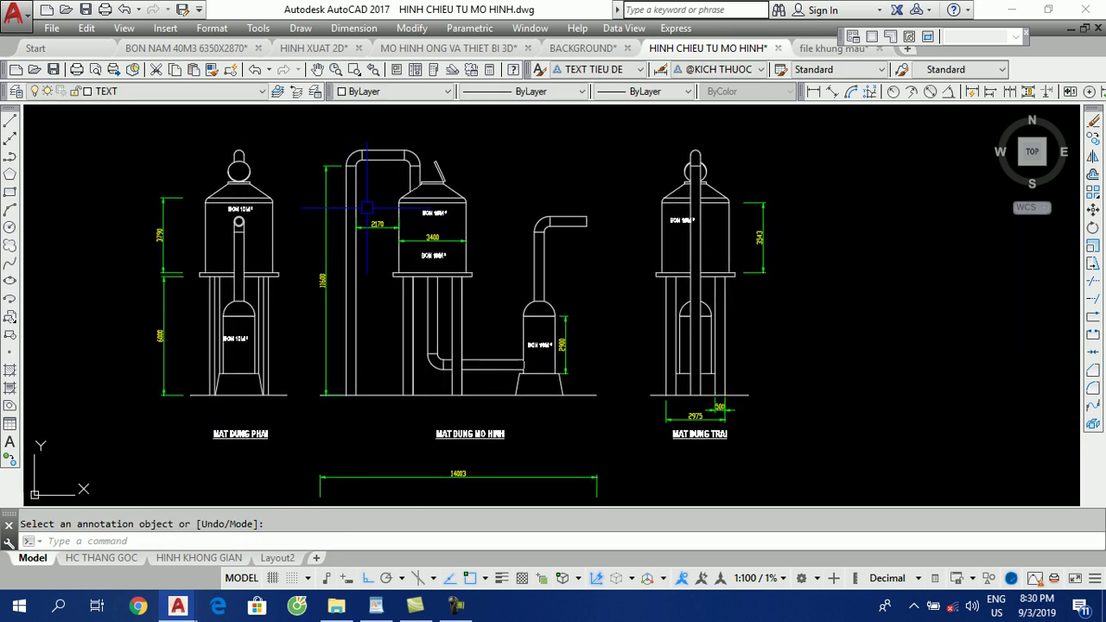
scroll(322, 273, up, 3)
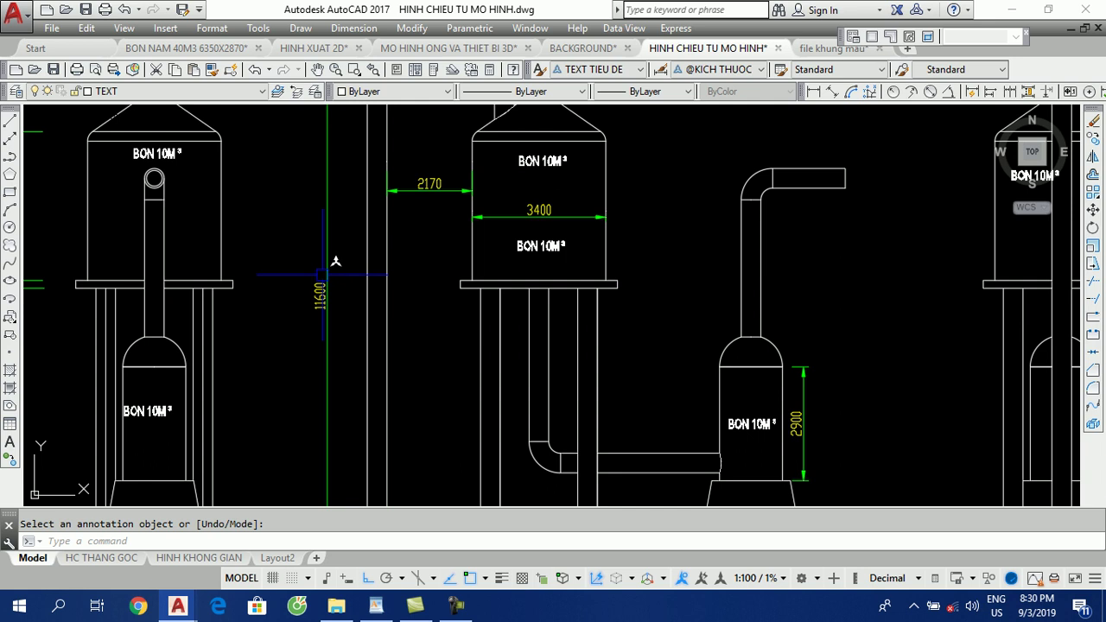
scroll(491, 234, down, 3)
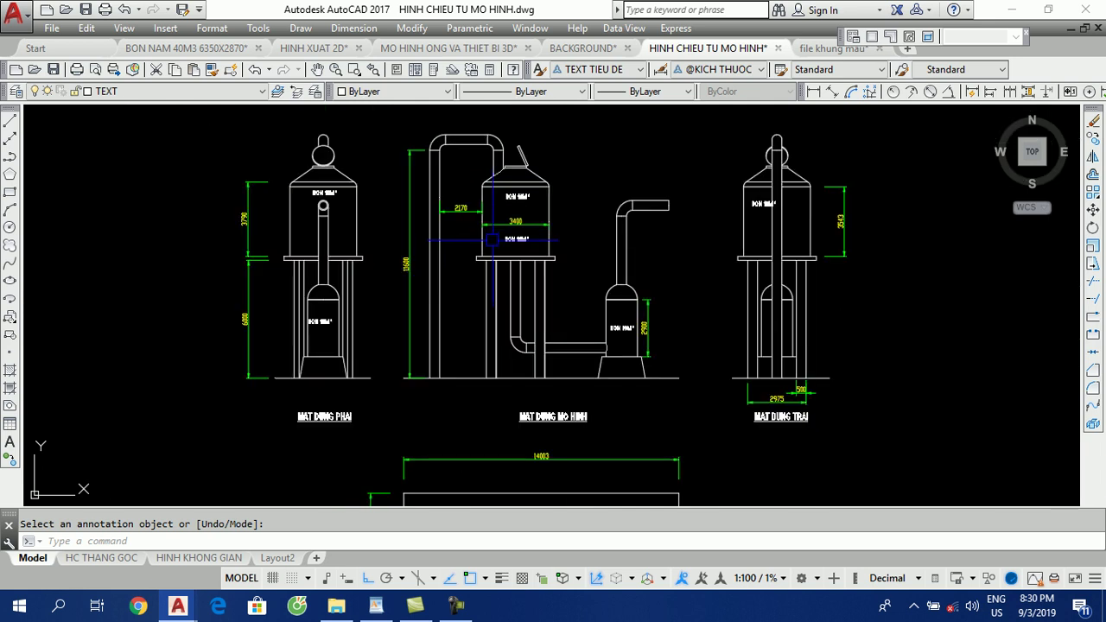
scroll(319, 190, up, 3)
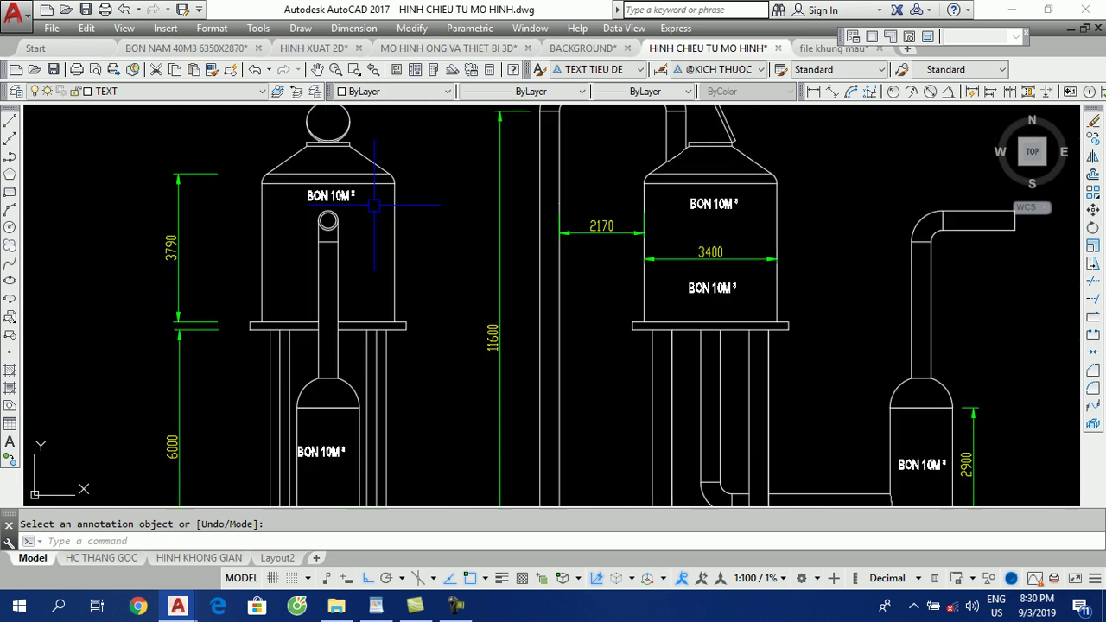
scroll(377, 210, down, 3)
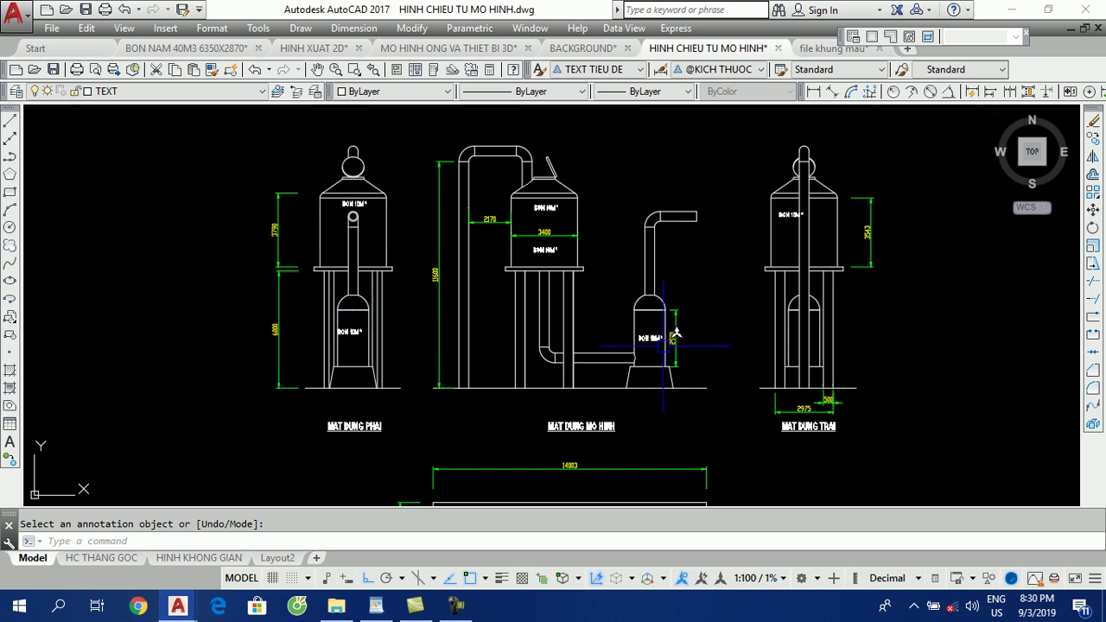
scroll(495, 184, up, 3)
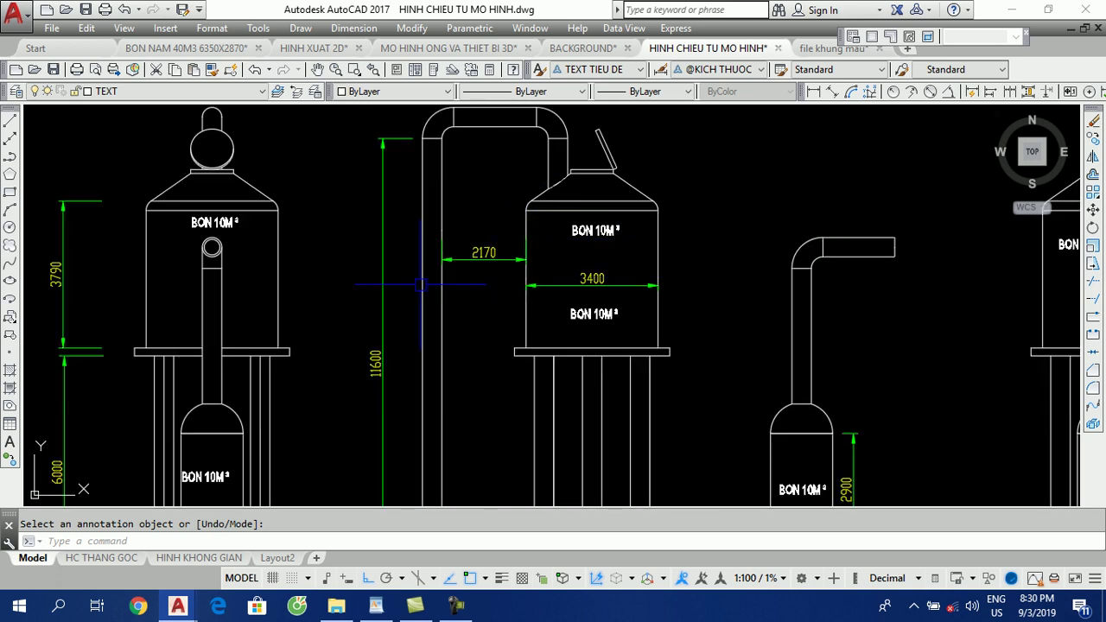
scroll(421, 284, down, 6)
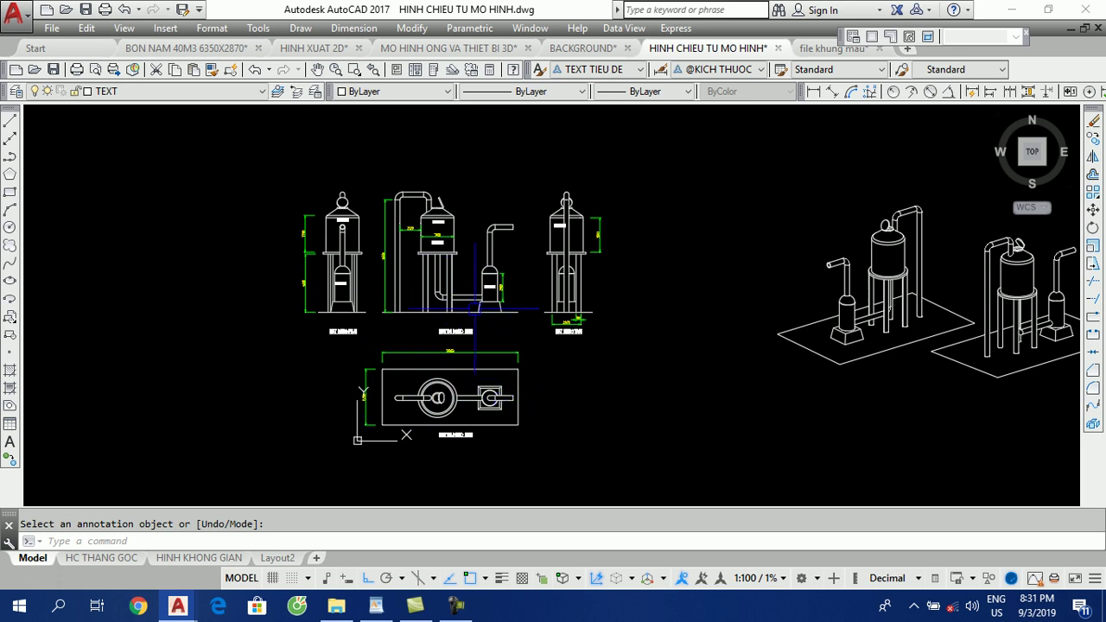
middle_drag(474, 309, 382, 318)
scroll(727, 324, up, 3)
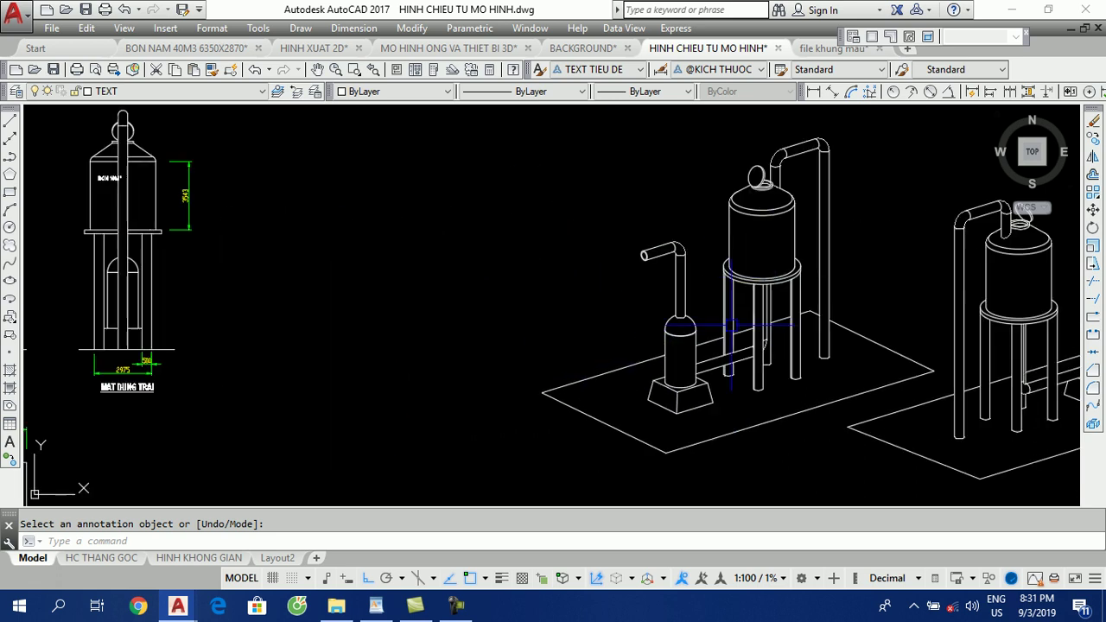
middle_drag(755, 242, 614, 239)
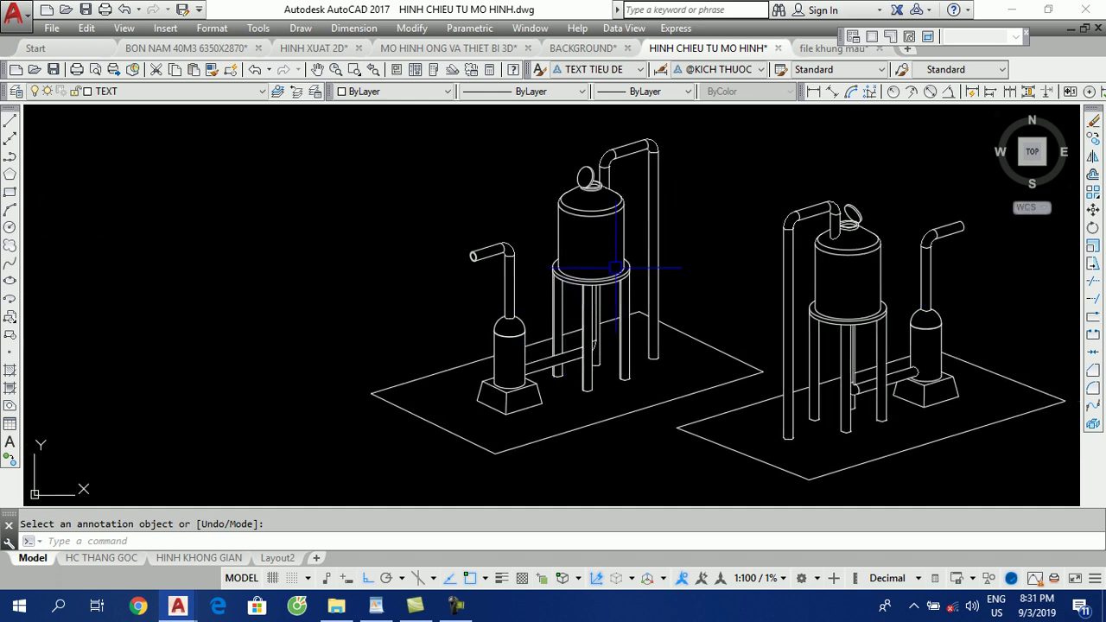
middle_drag(899, 259, 760, 259)
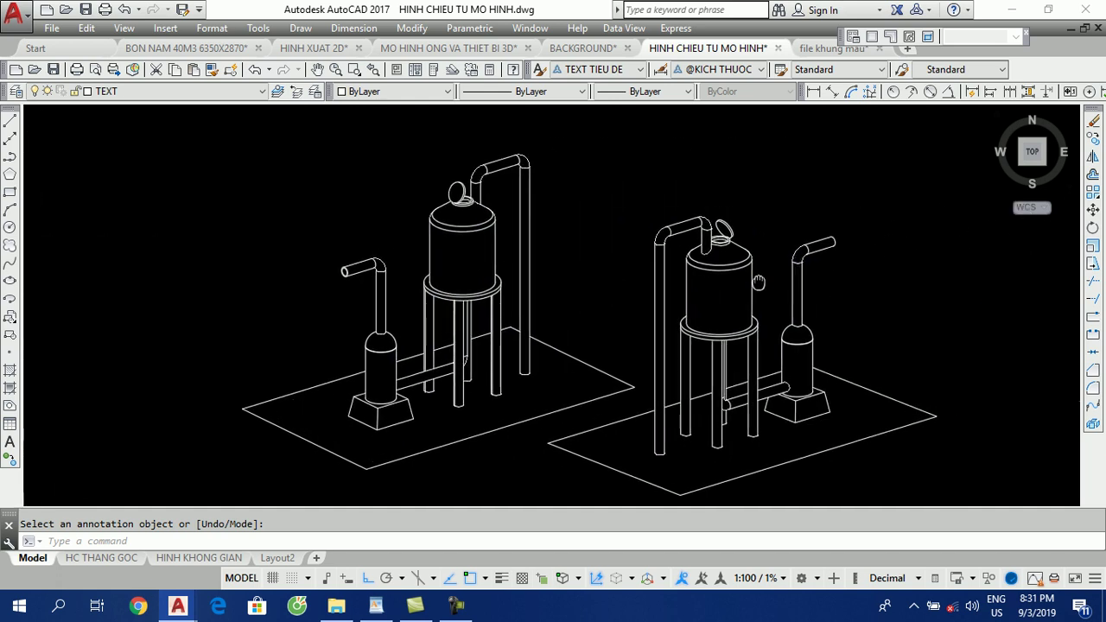
middle_drag(371, 259, 717, 259)
scroll(910, 207, down, 2)
scroll(852, 257, down, 3)
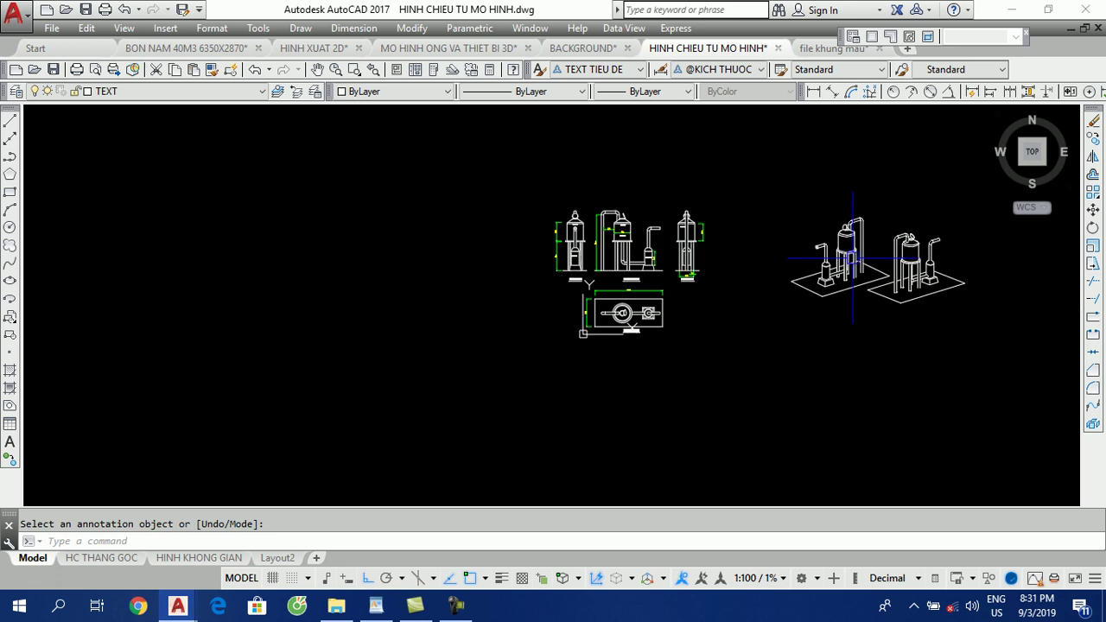
scroll(742, 223, up, 3)
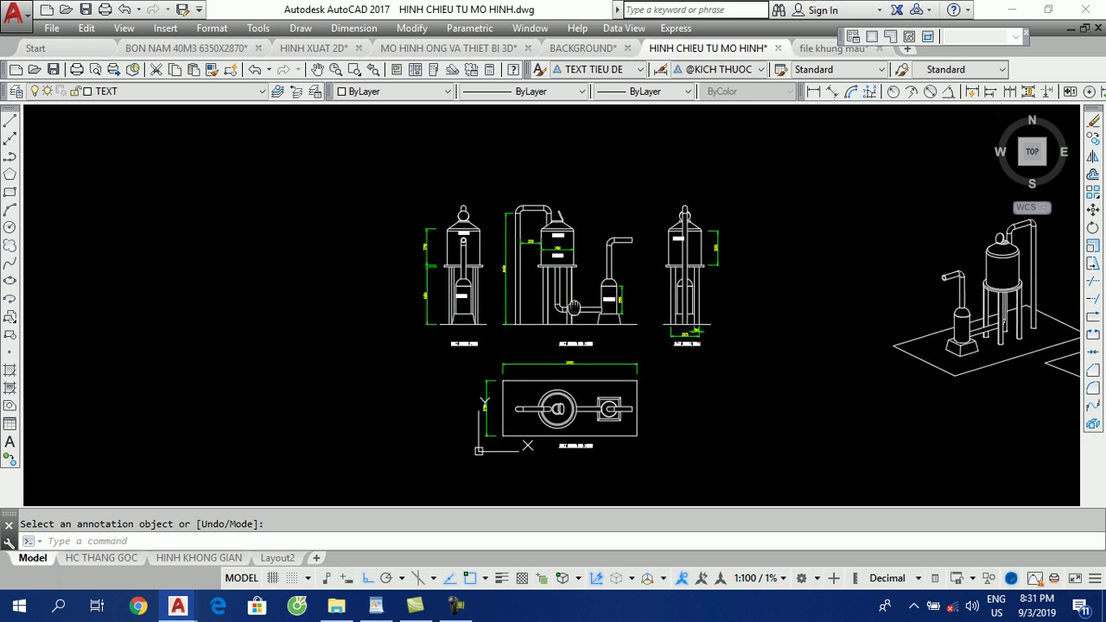
middle_drag(1062, 306, 750, 287)
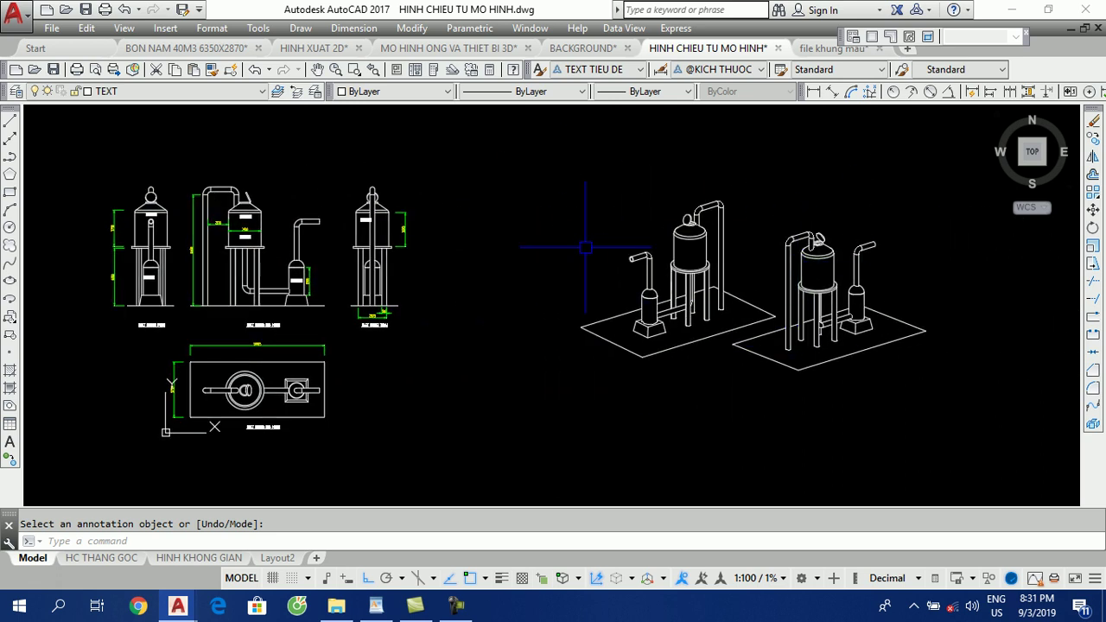
middle_drag(730, 251, 834, 239)
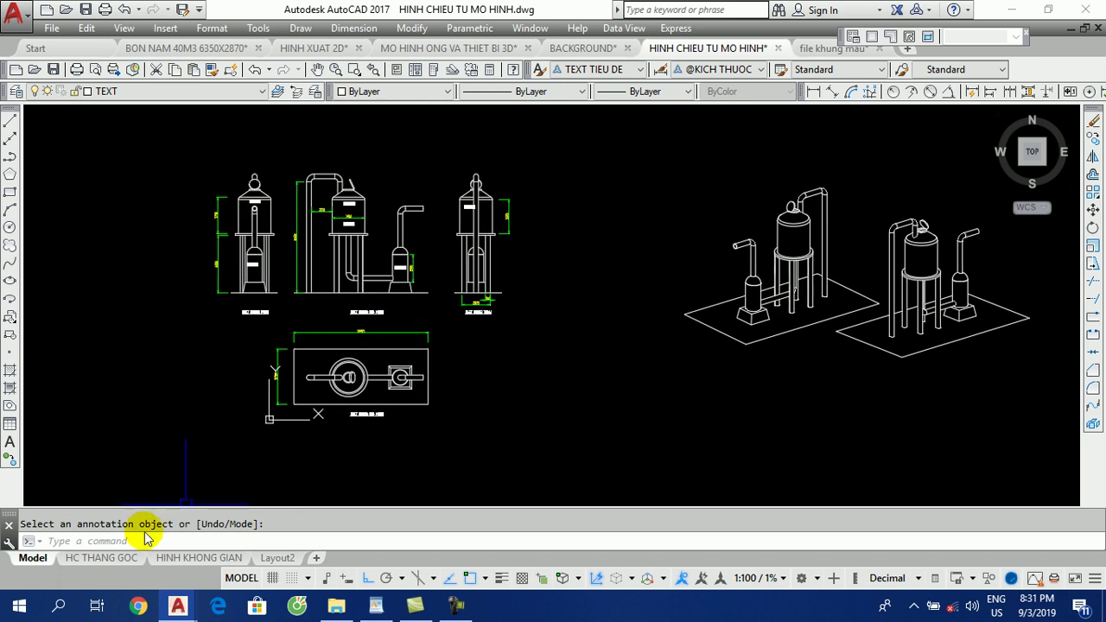
Switch to the HC THANG GOC layout sheet and recentre it
click(101, 558)
scroll(384, 233, down, 5)
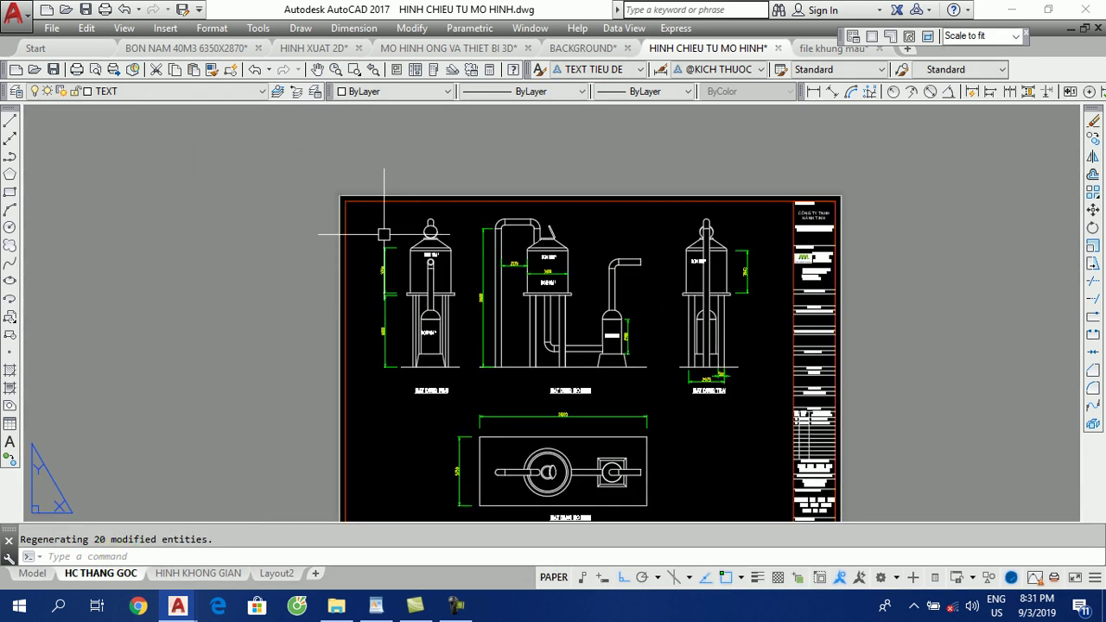
middle_drag(536, 293, 443, 246)
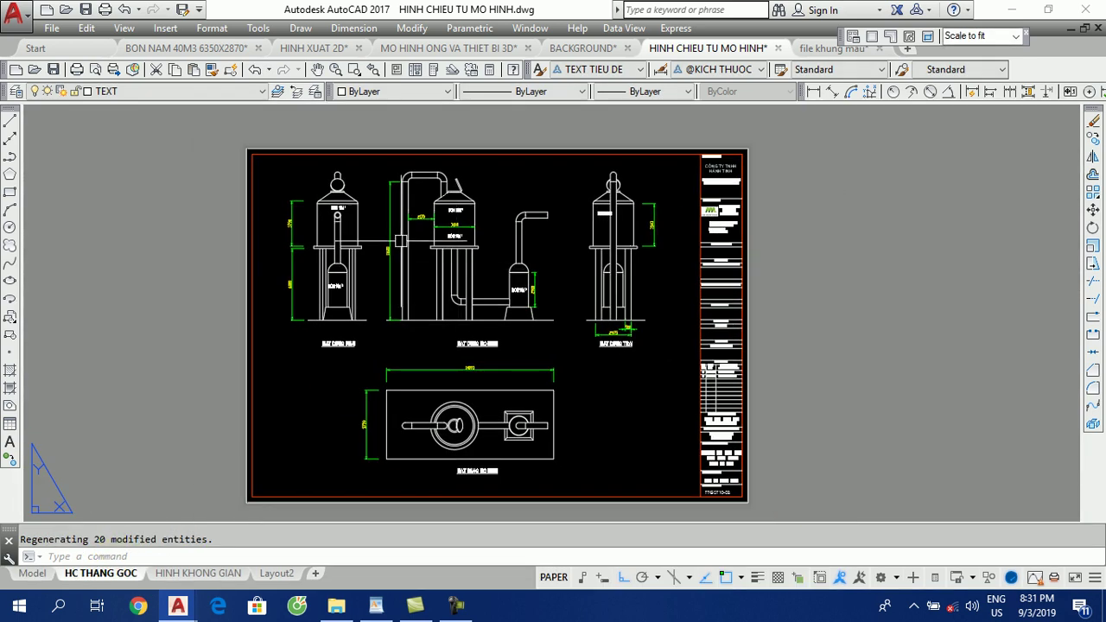
Zoom around the sheet to check dimensions and labels, then start plotting with Ctrl+P
scroll(652, 216, up, 3)
scroll(643, 212, up, 5)
scroll(605, 211, up, 2)
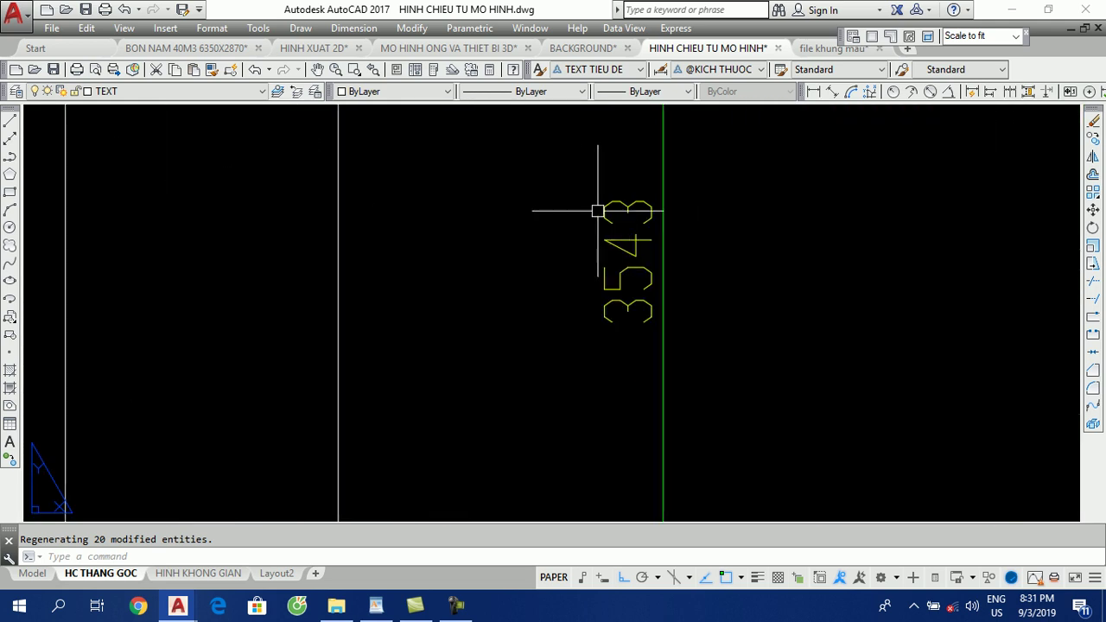
scroll(610, 211, up, 3)
scroll(671, 216, down, 5)
scroll(562, 207, down, 5)
scroll(487, 199, up, 8)
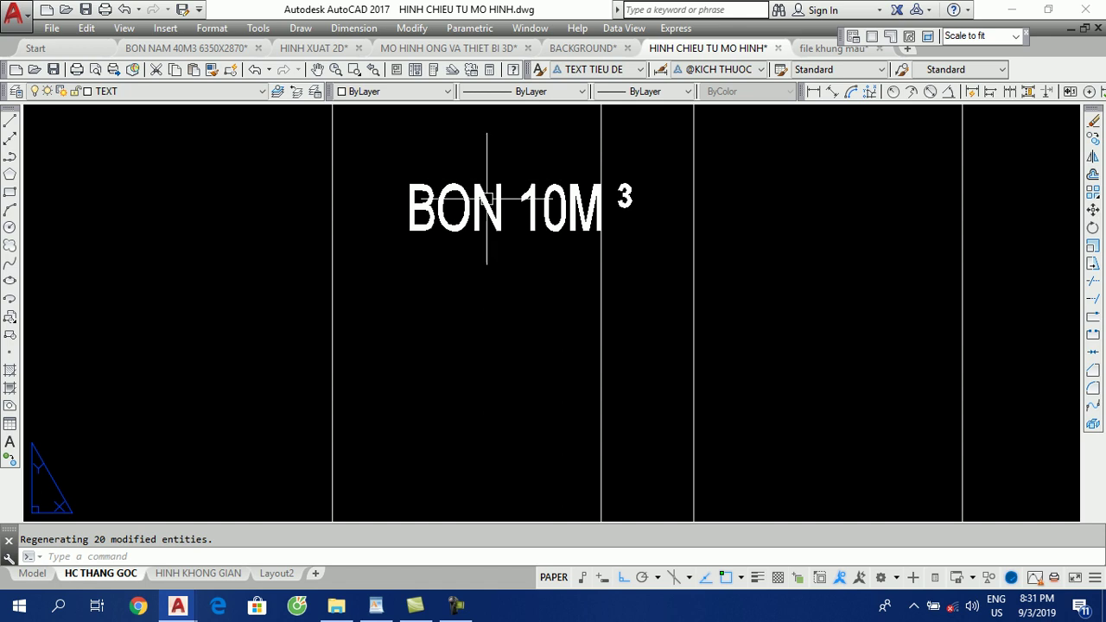
scroll(487, 199, down, 3)
scroll(492, 259, down, 3)
scroll(505, 363, up, 6)
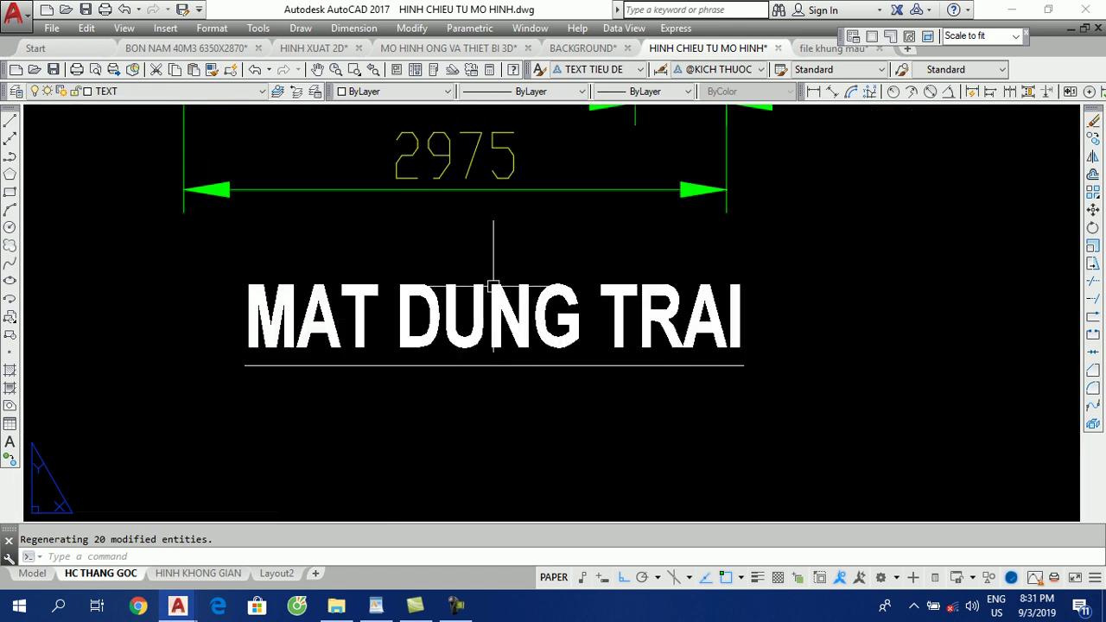
scroll(519, 346, down, 5)
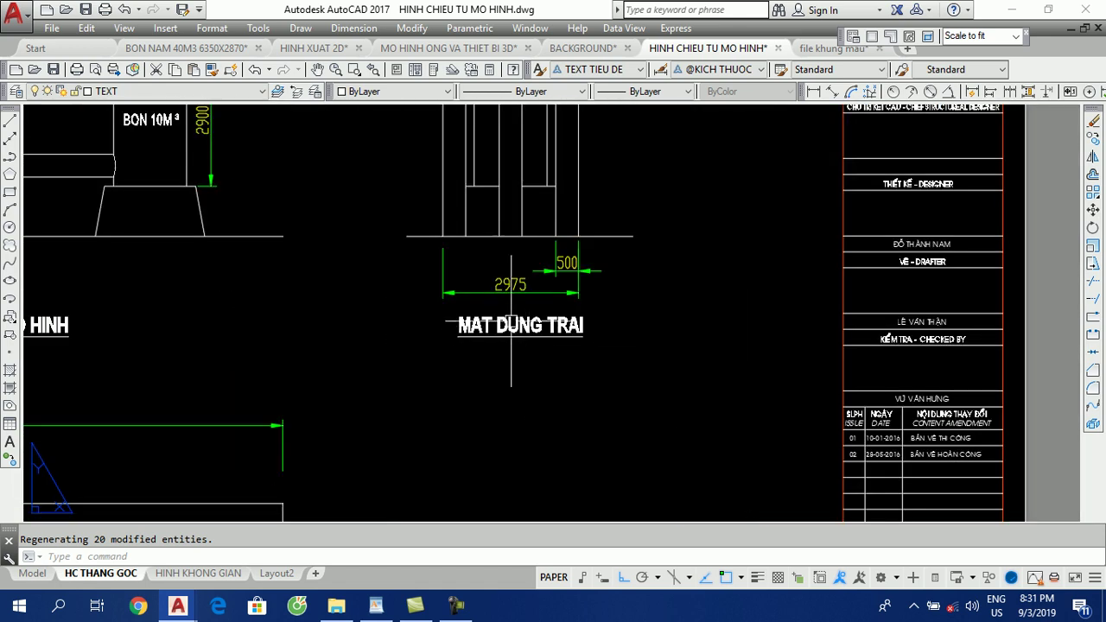
scroll(515, 343, down, 5)
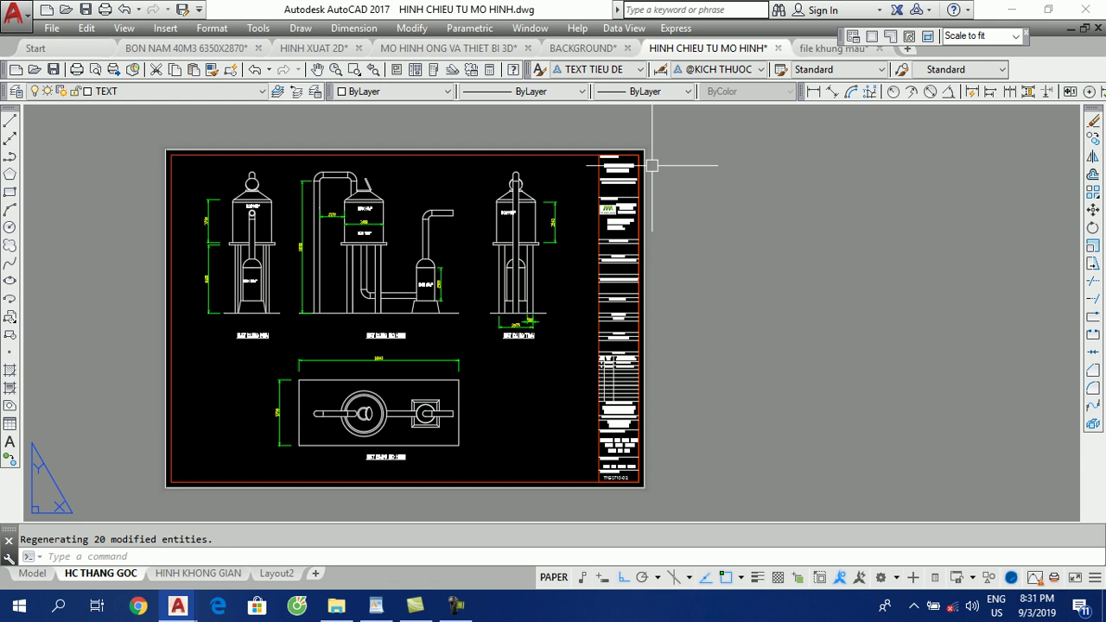
key(ctrl+p)
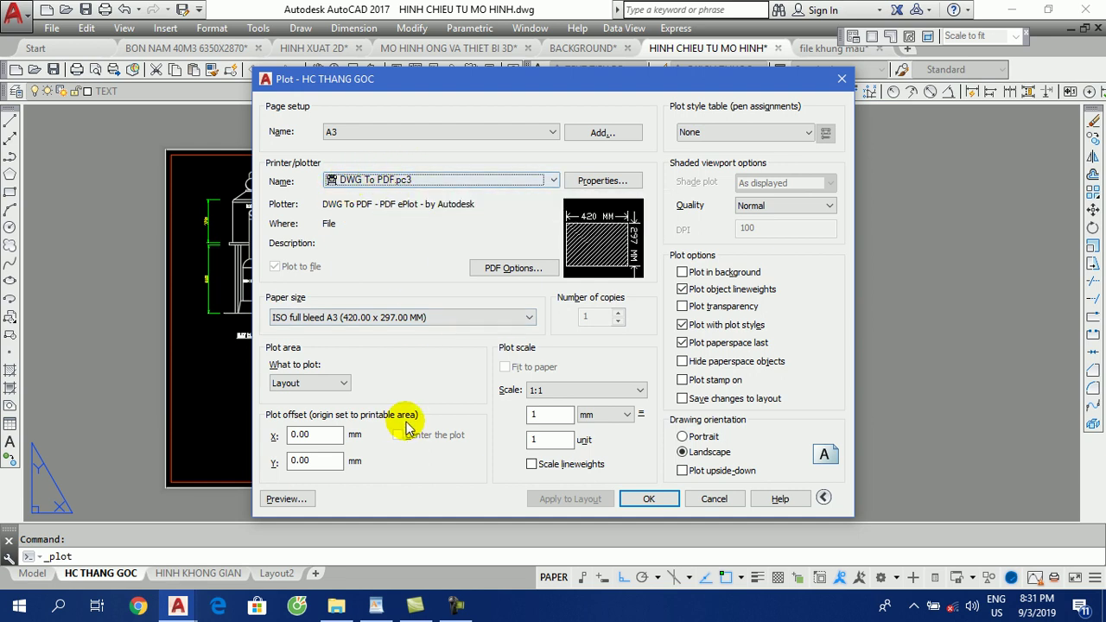
Plot a window spanning the whole sheet, centred, saving the settings to the layout
click(298, 382)
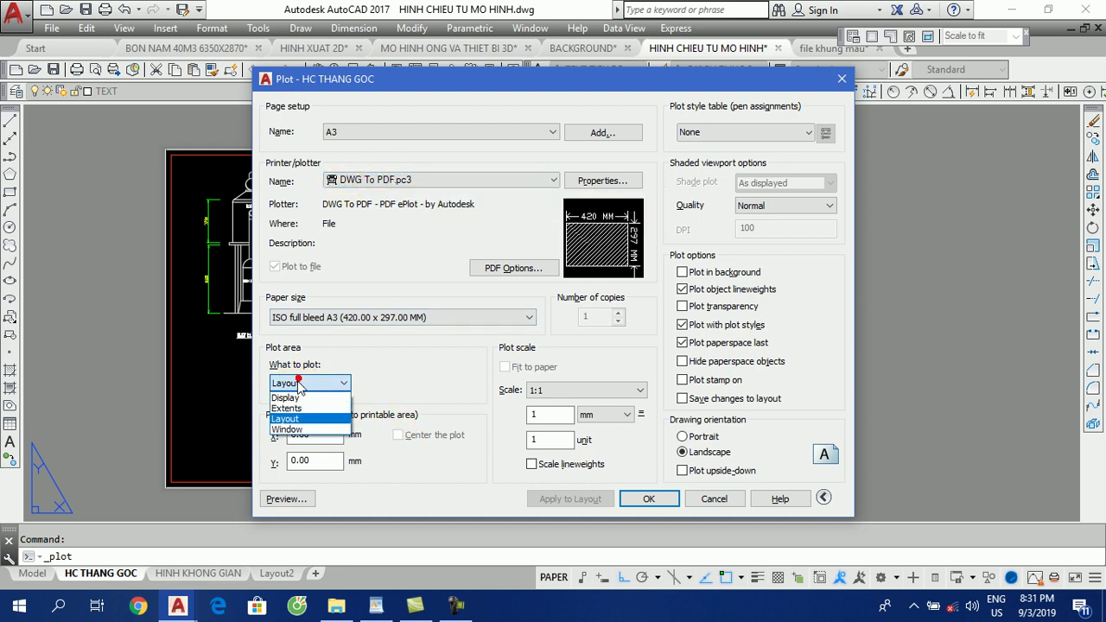
click(294, 428)
click(167, 483)
click(661, 130)
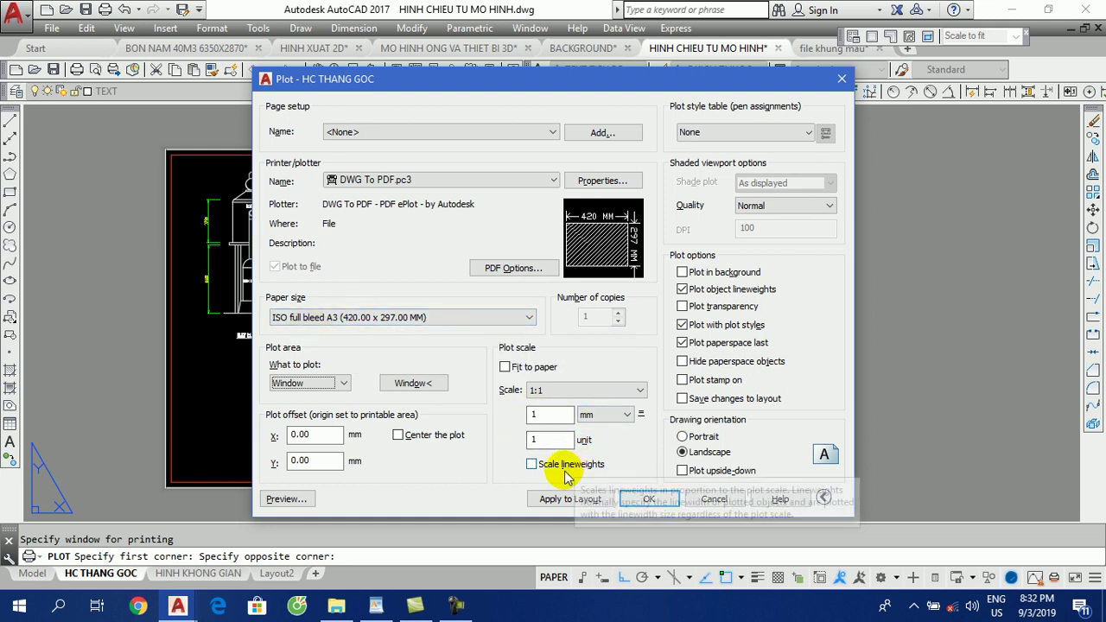
click(398, 437)
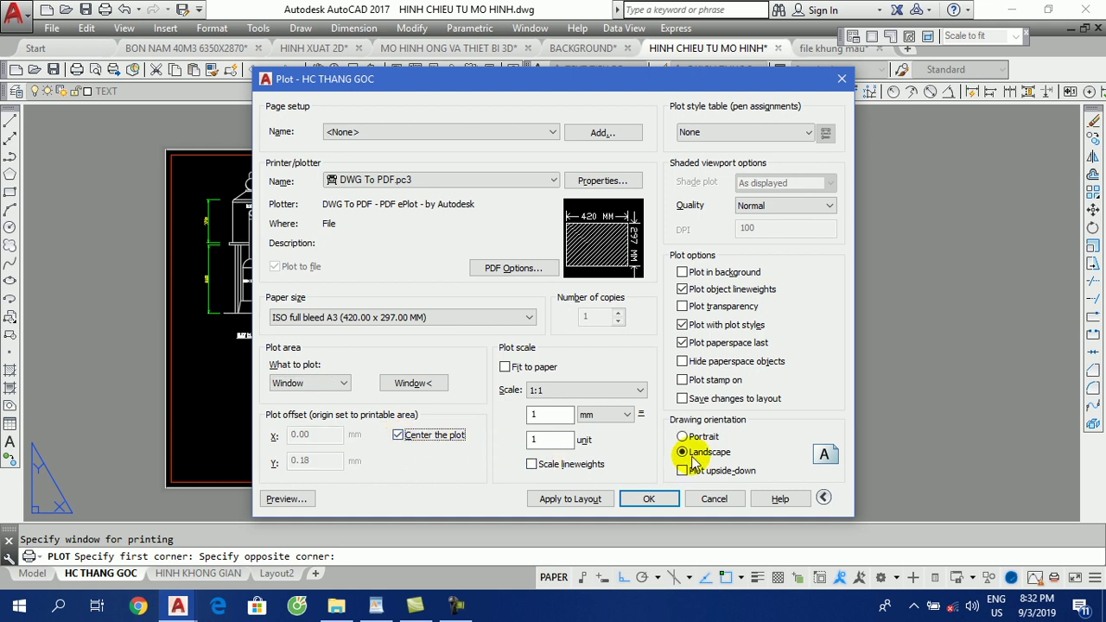
click(682, 398)
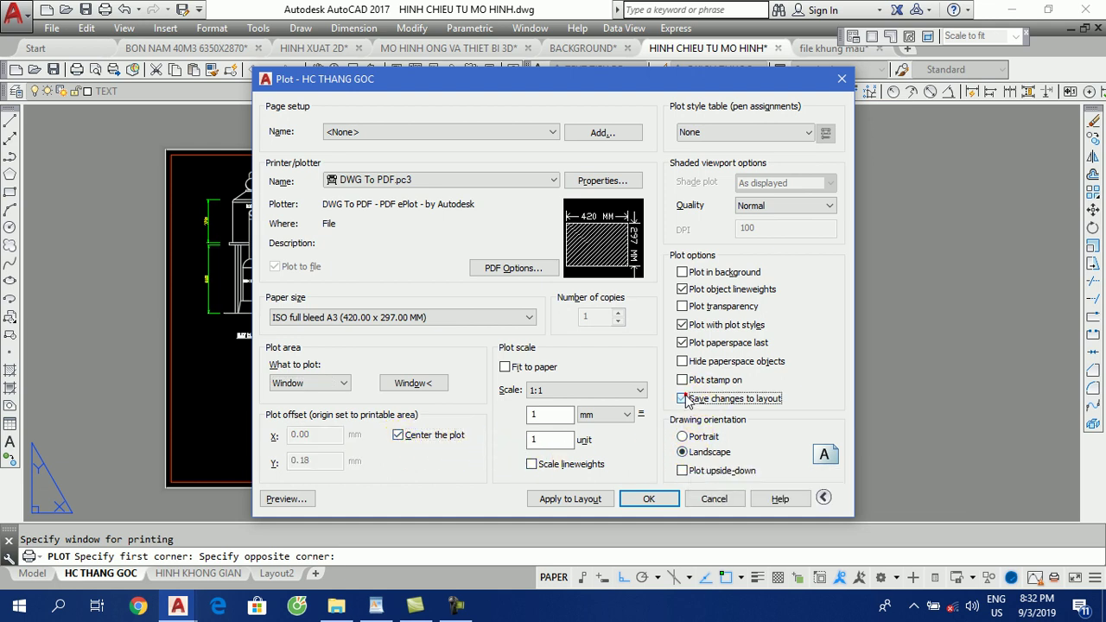
Assign the acad.ctb plot style table and open it for editing
click(719, 131)
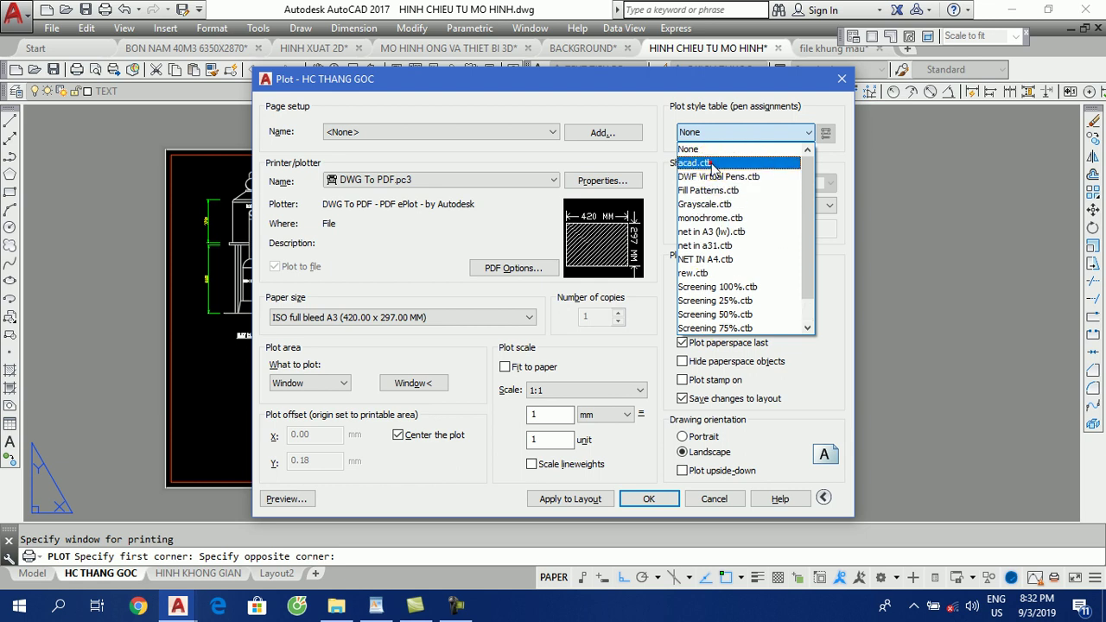
click(712, 165)
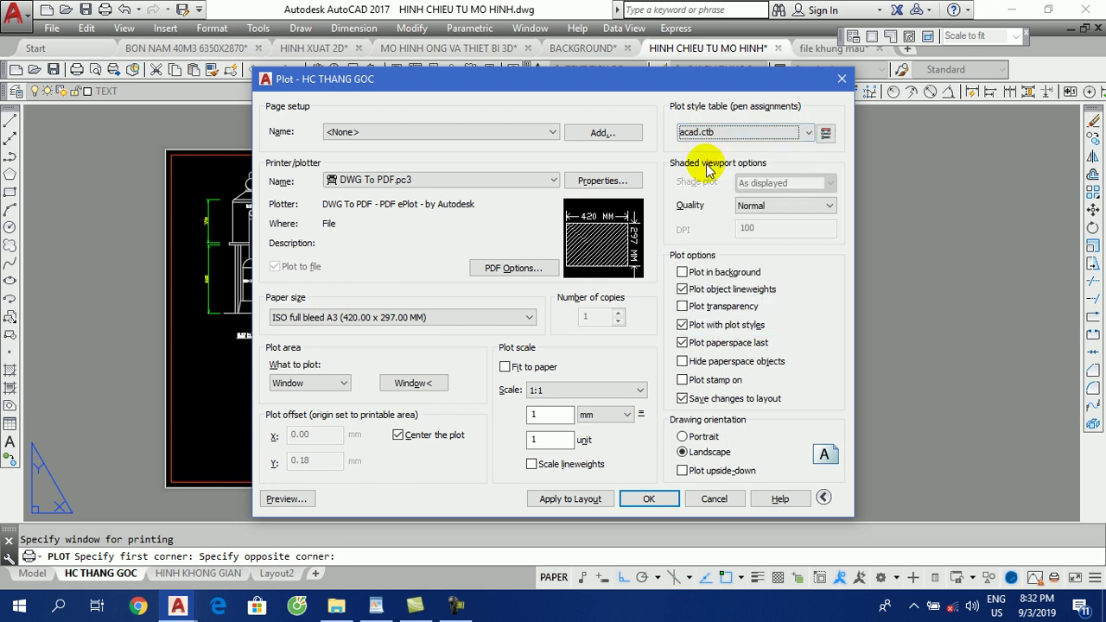
click(825, 132)
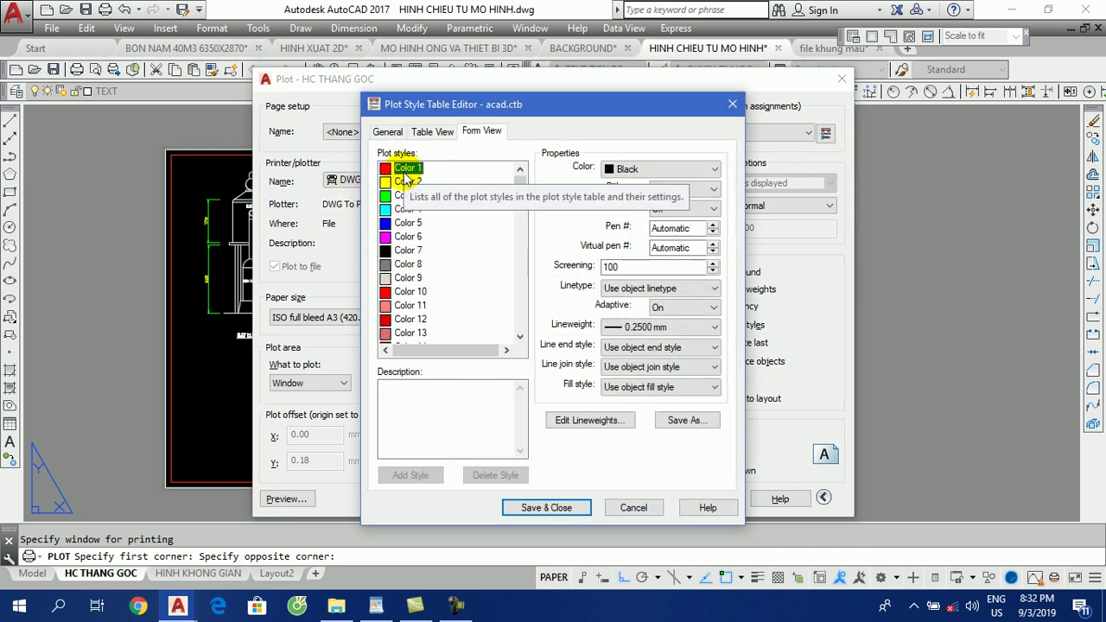
Select plot styles Color 1 through Color 255 and set their lineweight to 0.1800 mm
key(shift+End)
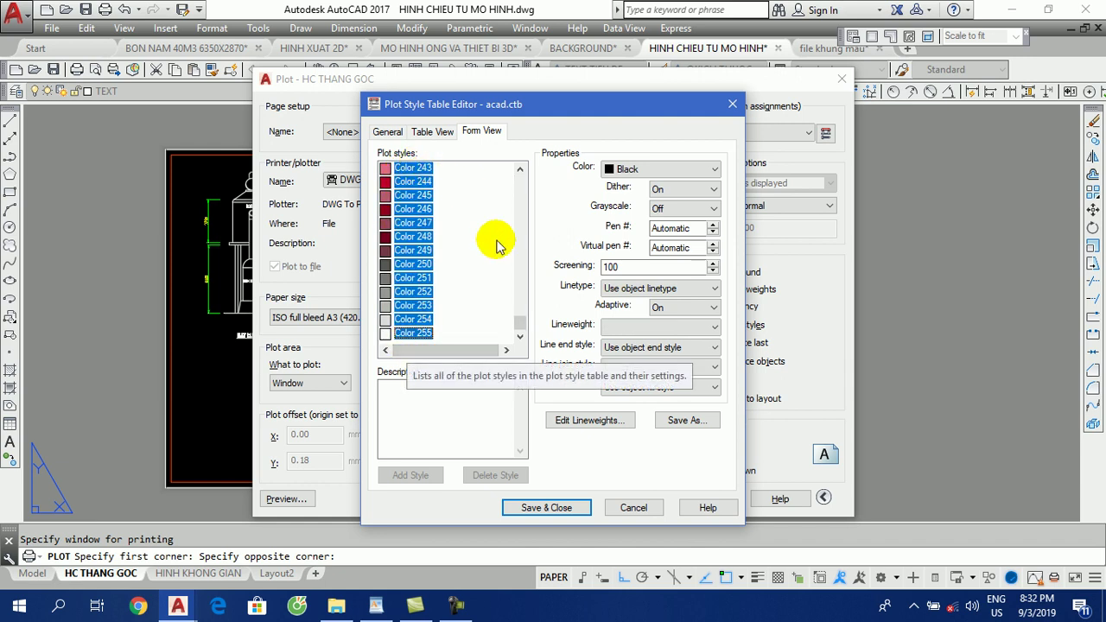
drag(519, 322, 524, 153)
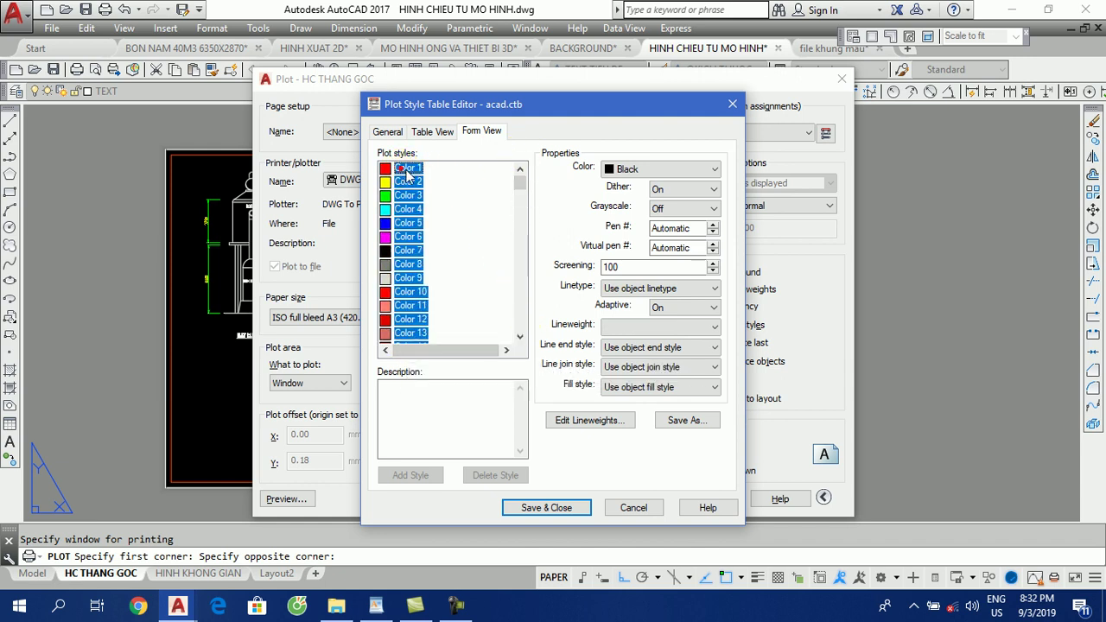
click(413, 178)
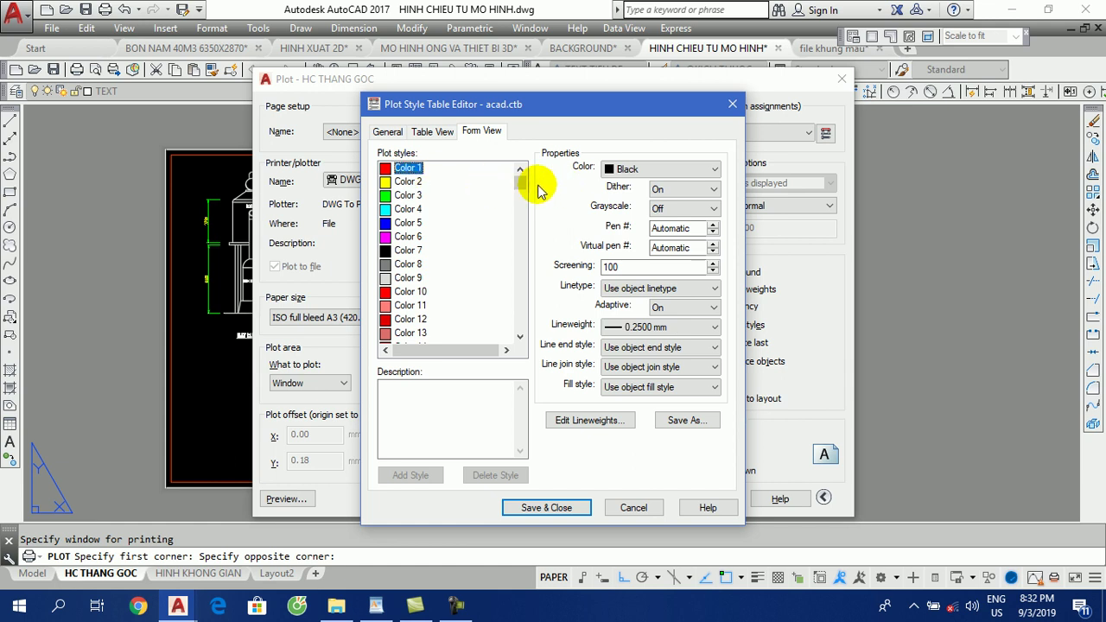
drag(520, 180, 519, 331)
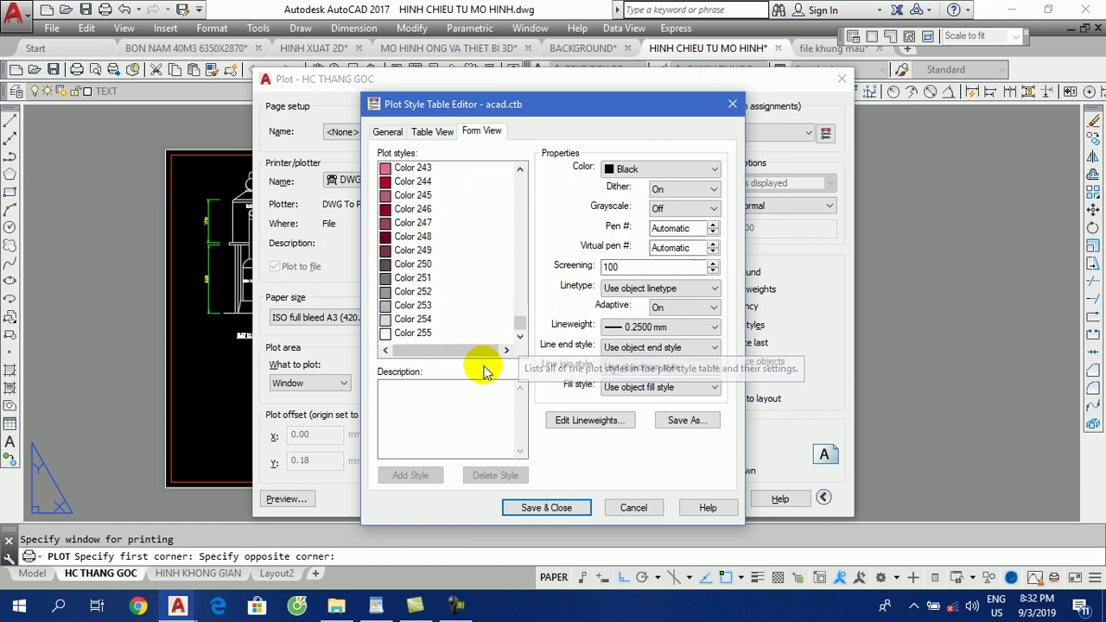
shift+click(410, 333)
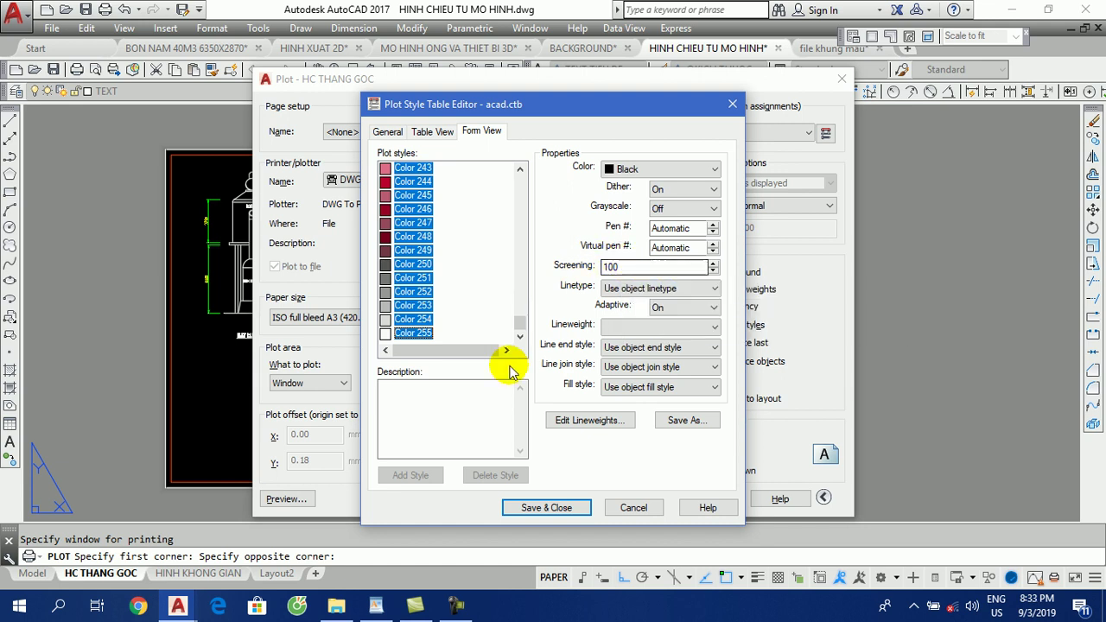
click(671, 324)
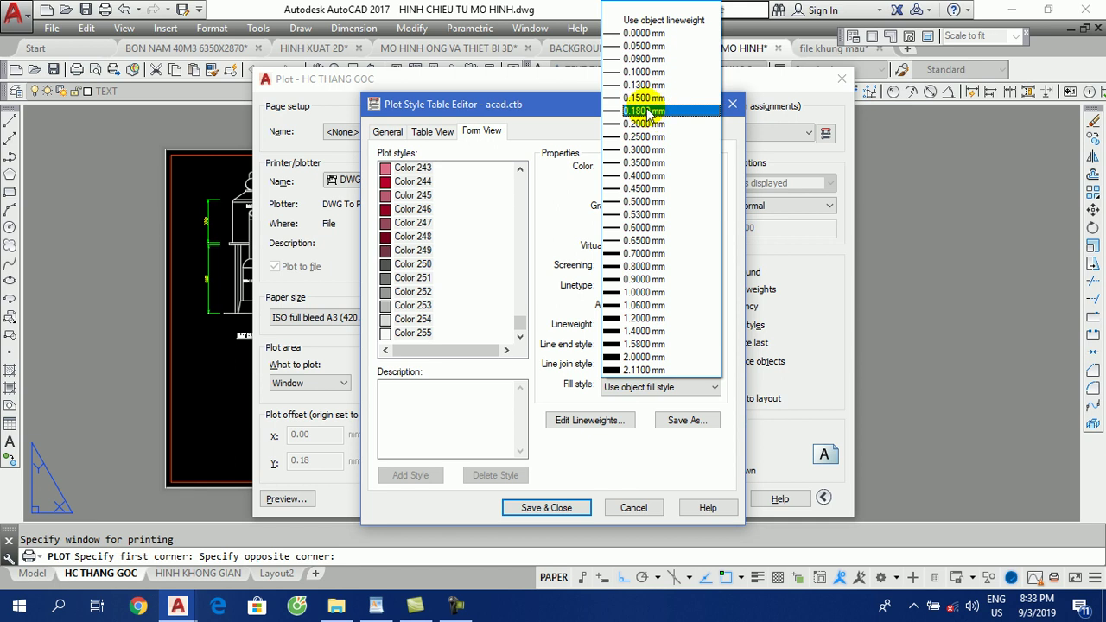
click(650, 112)
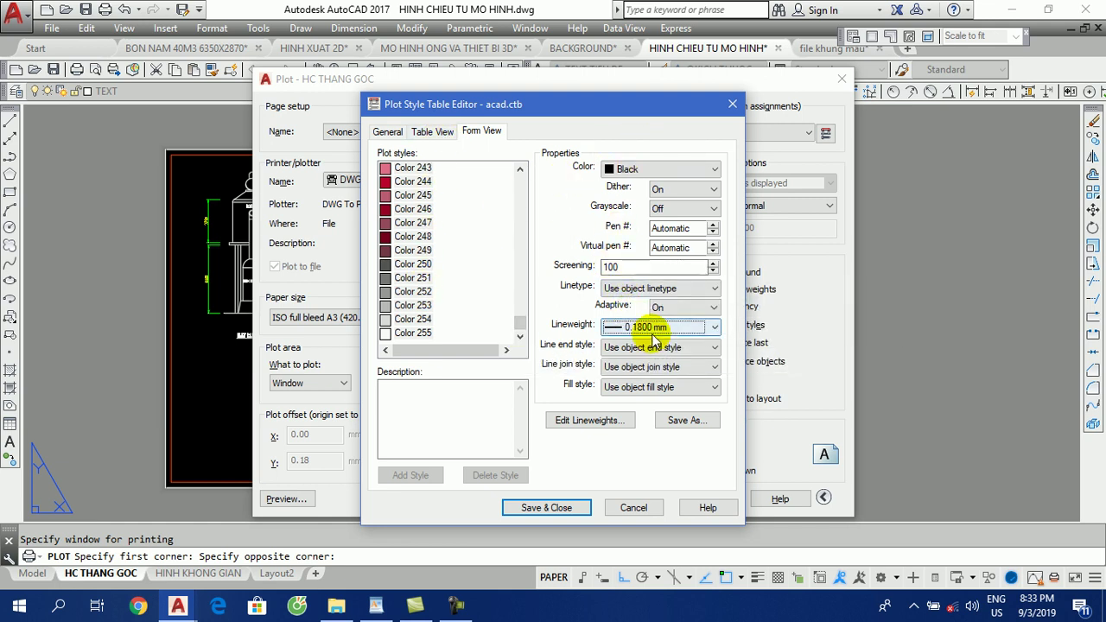
drag(520, 322, 516, 166)
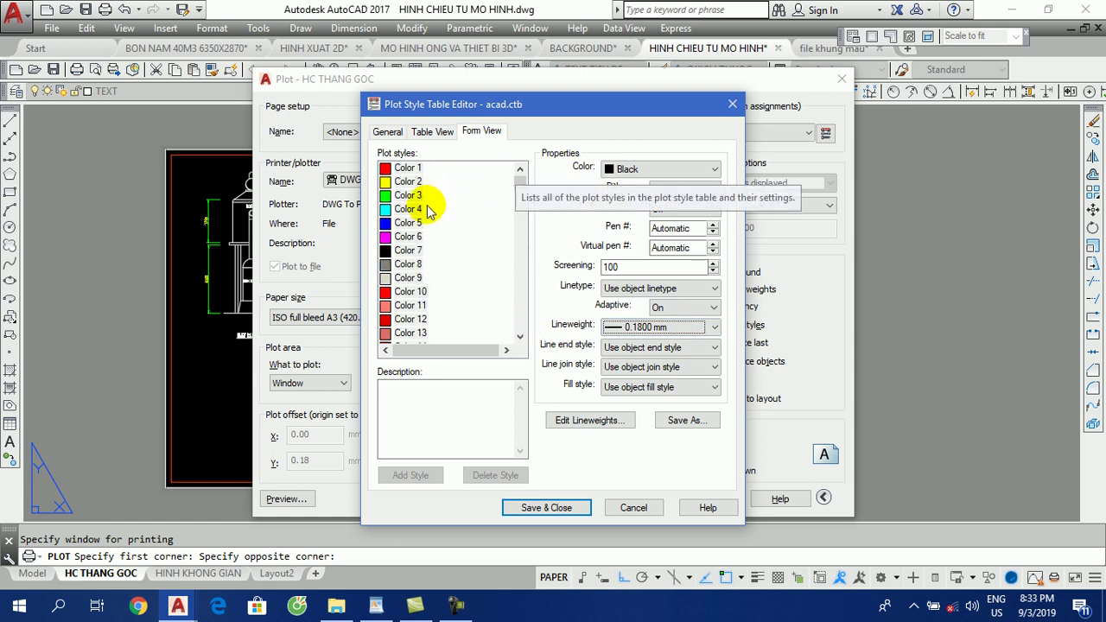
Give the Color 7 plot style a 0.5000 mm lineweight
click(411, 250)
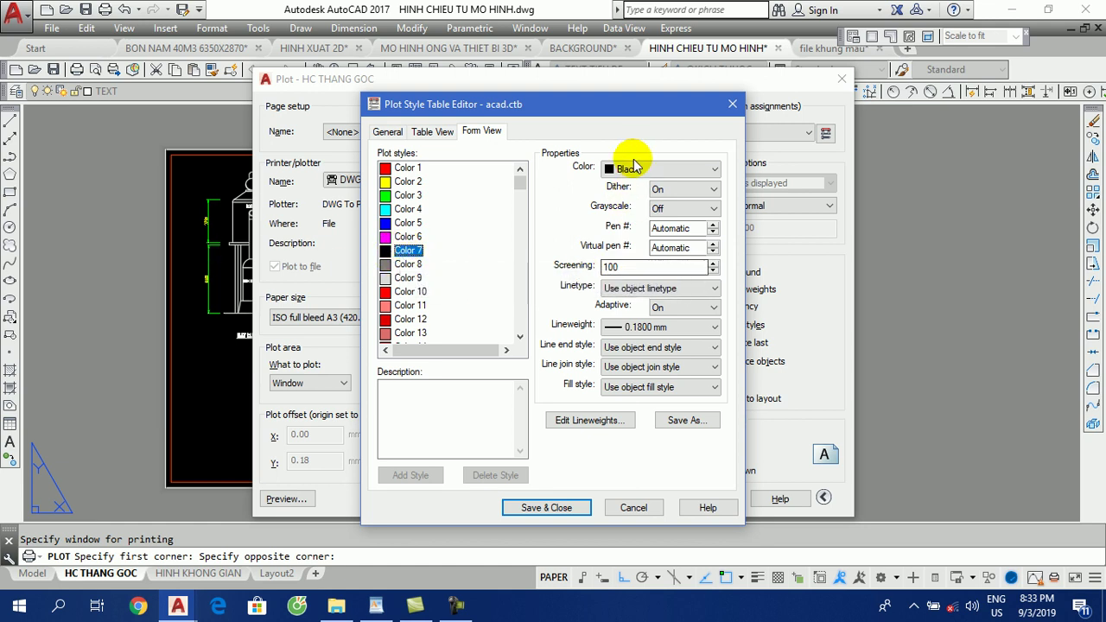
double_click(613, 268)
click(643, 326)
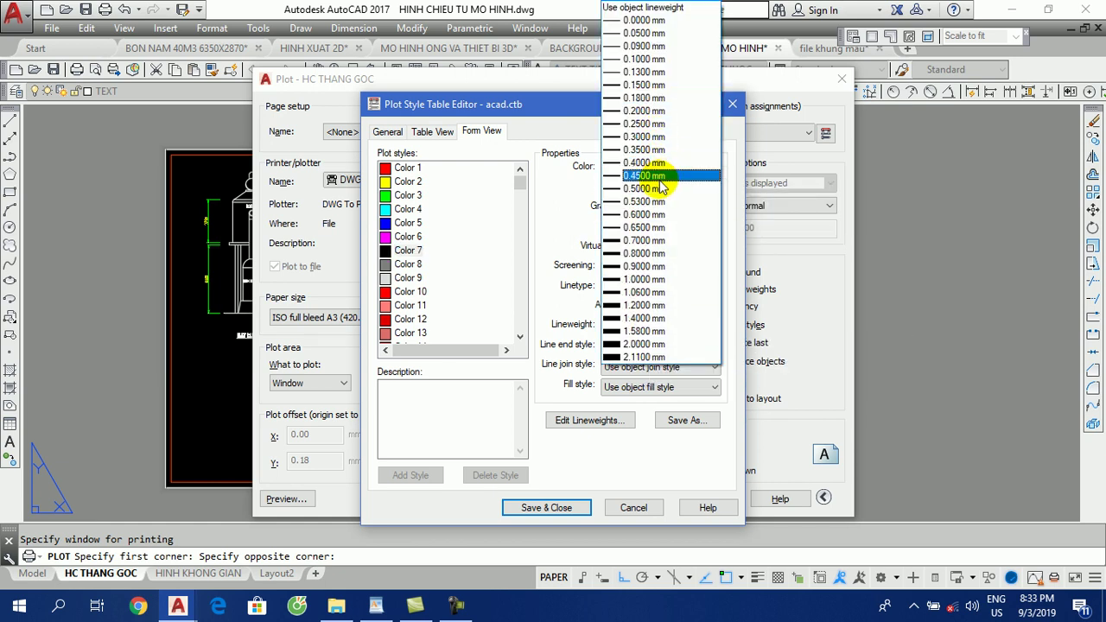
click(660, 188)
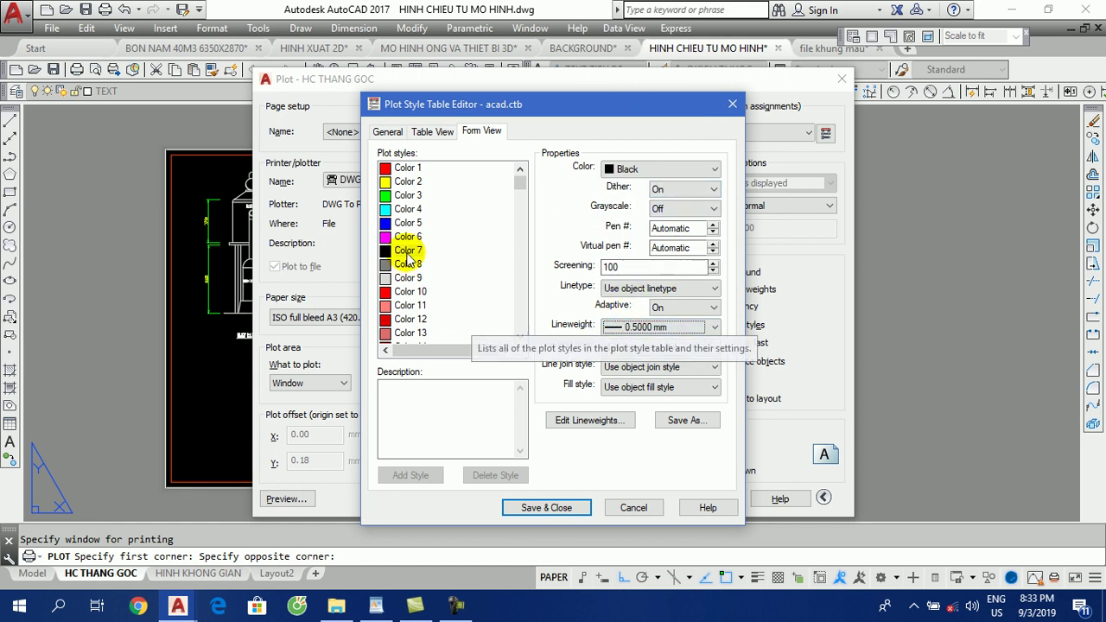
Set Color 3 to 0.1000 mm and Color 10 to 0.6000 mm, then save acad.ctb
click(406, 195)
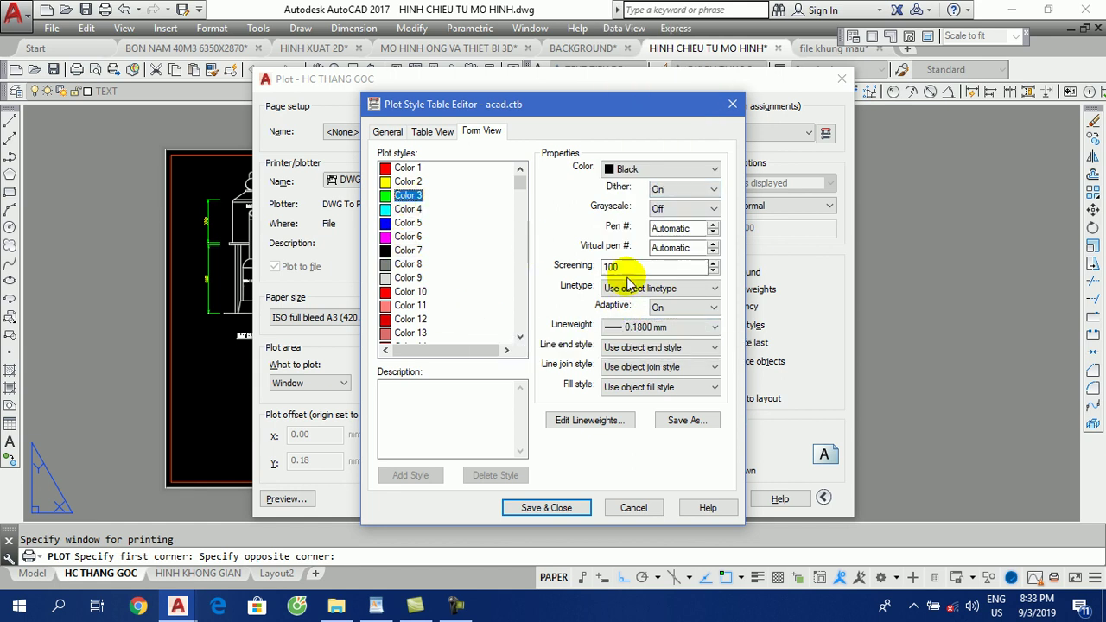
click(661, 327)
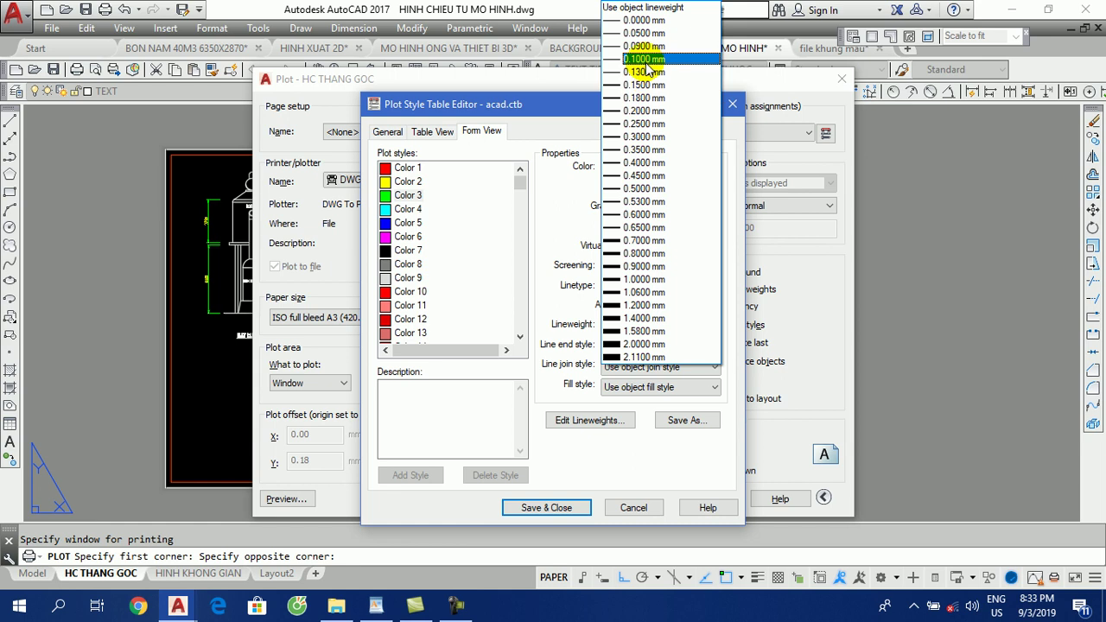
click(644, 61)
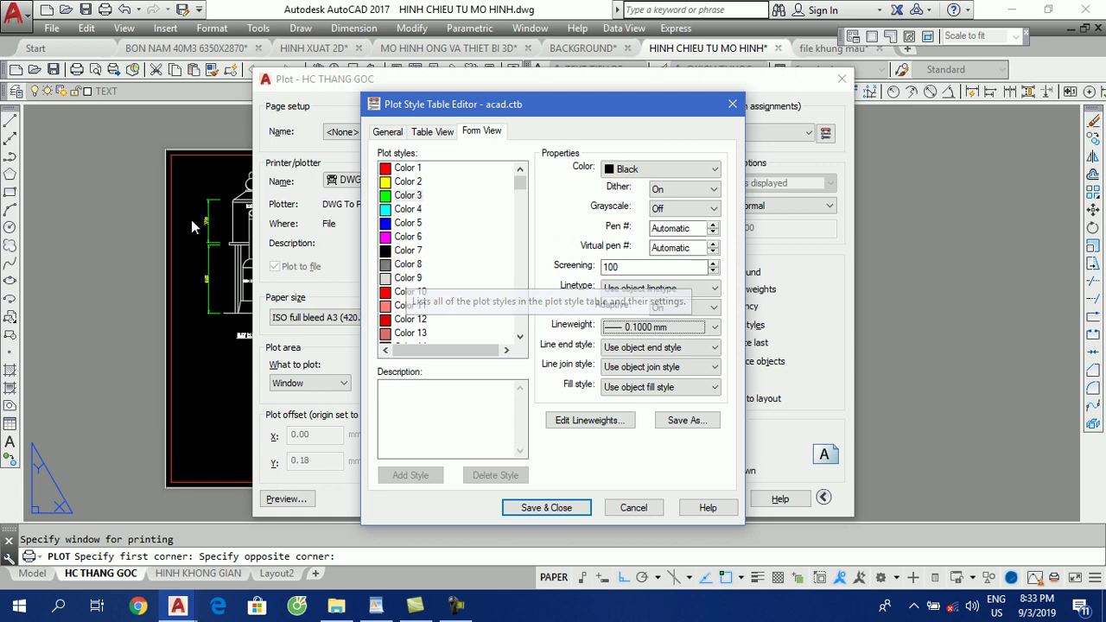
click(421, 294)
scroll(420, 301, down, 2)
scroll(419, 306, down, 1)
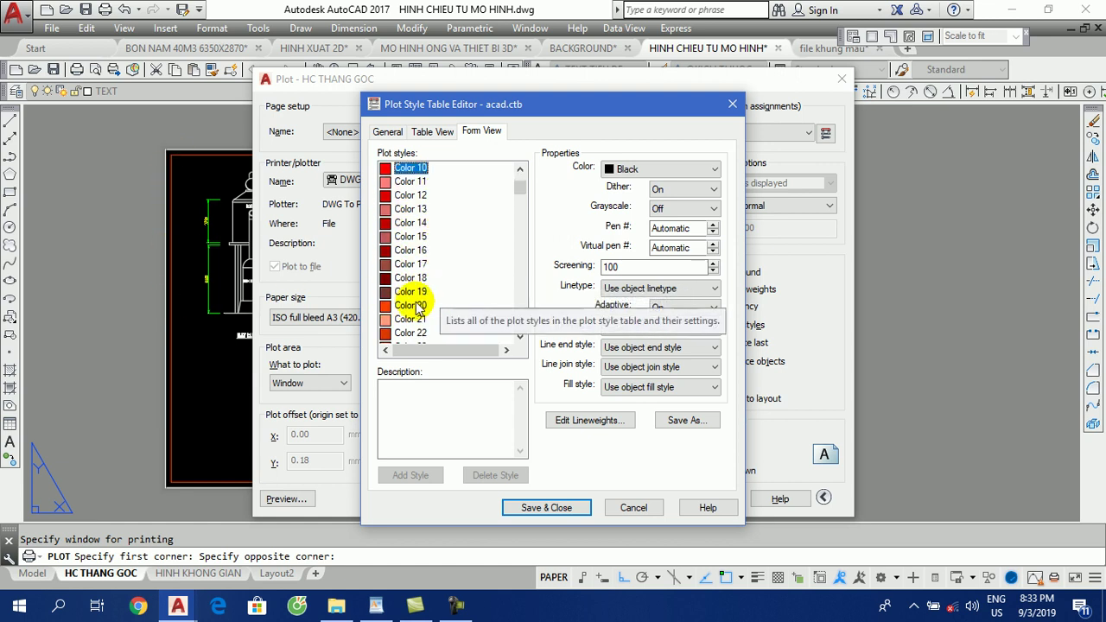
click(639, 324)
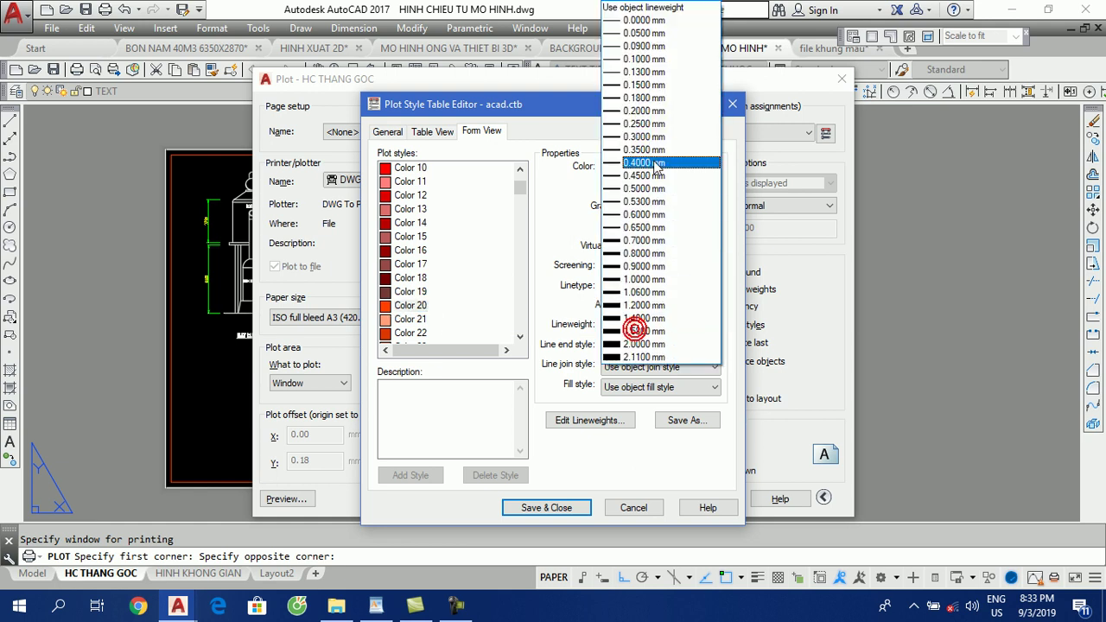
click(648, 214)
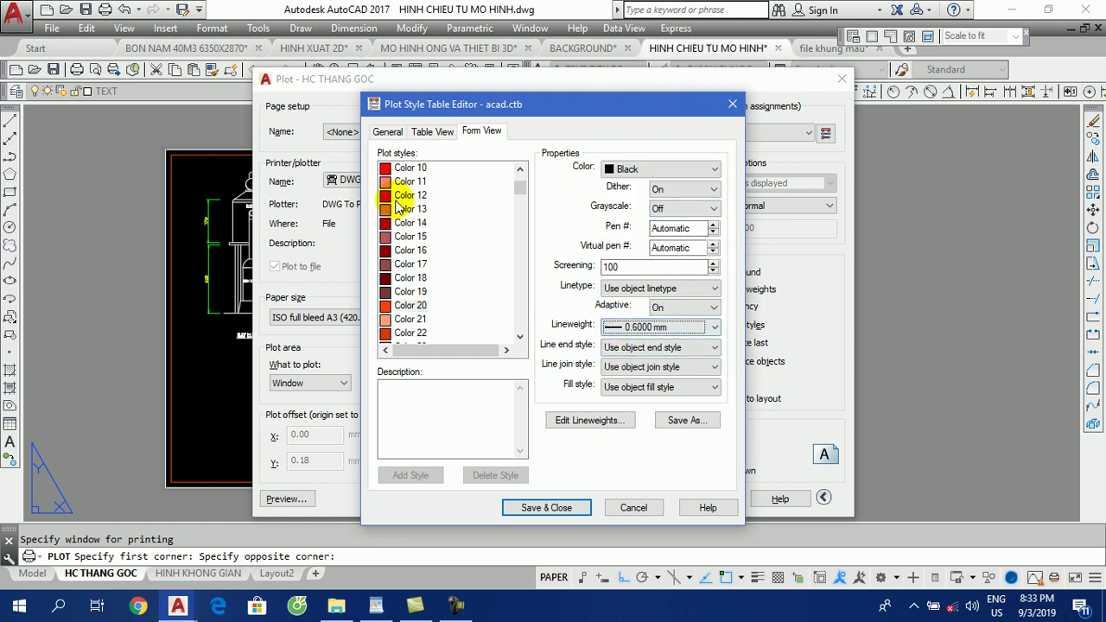
click(547, 508)
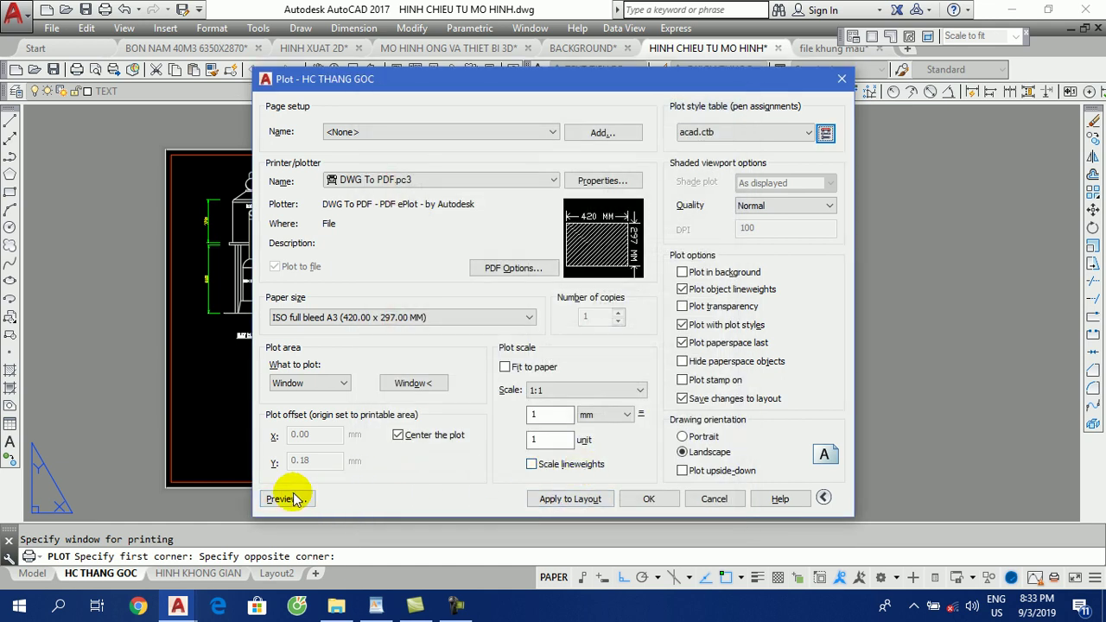
Open the full-screen plot preview of the A3 sheet and zoom in and out
click(294, 499)
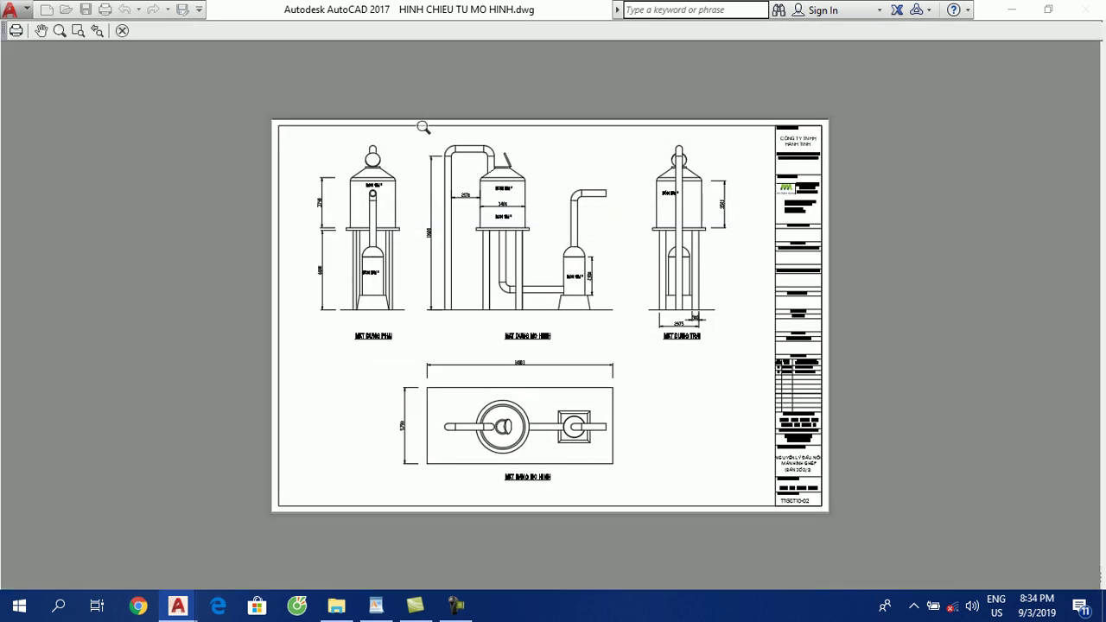
scroll(423, 127, up, 5)
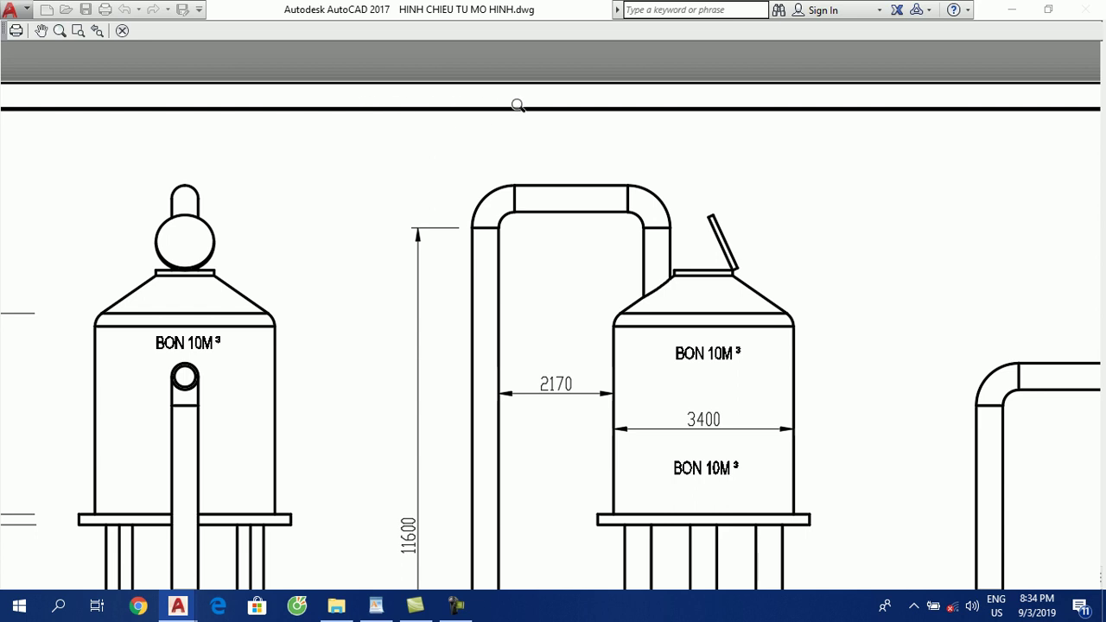
scroll(419, 105, down, 5)
scroll(462, 193, up, 5)
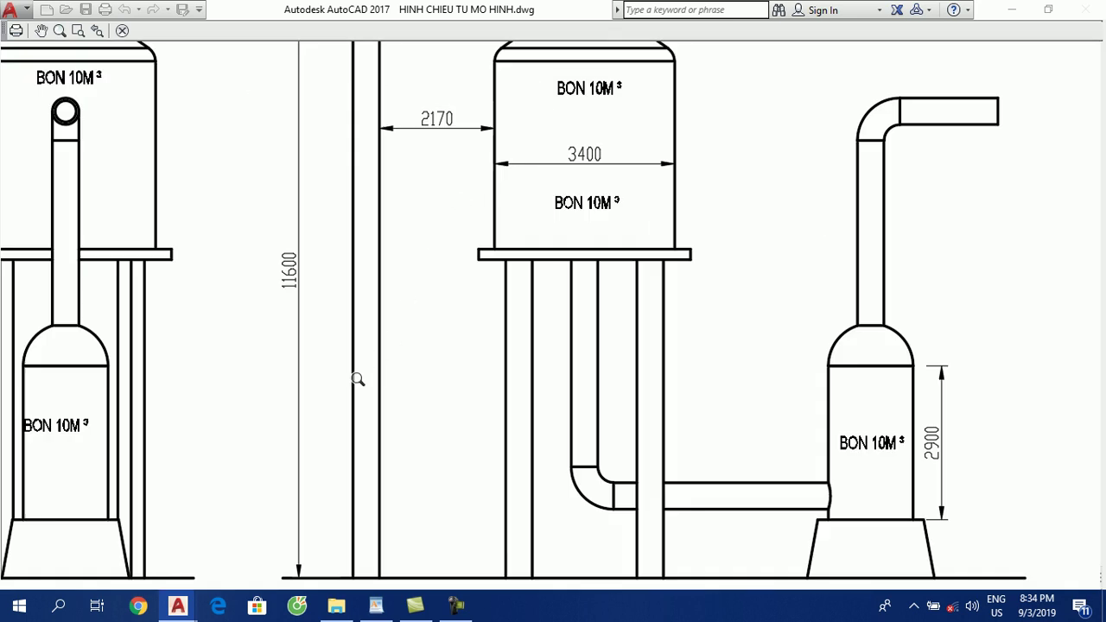
scroll(354, 520, up, 3)
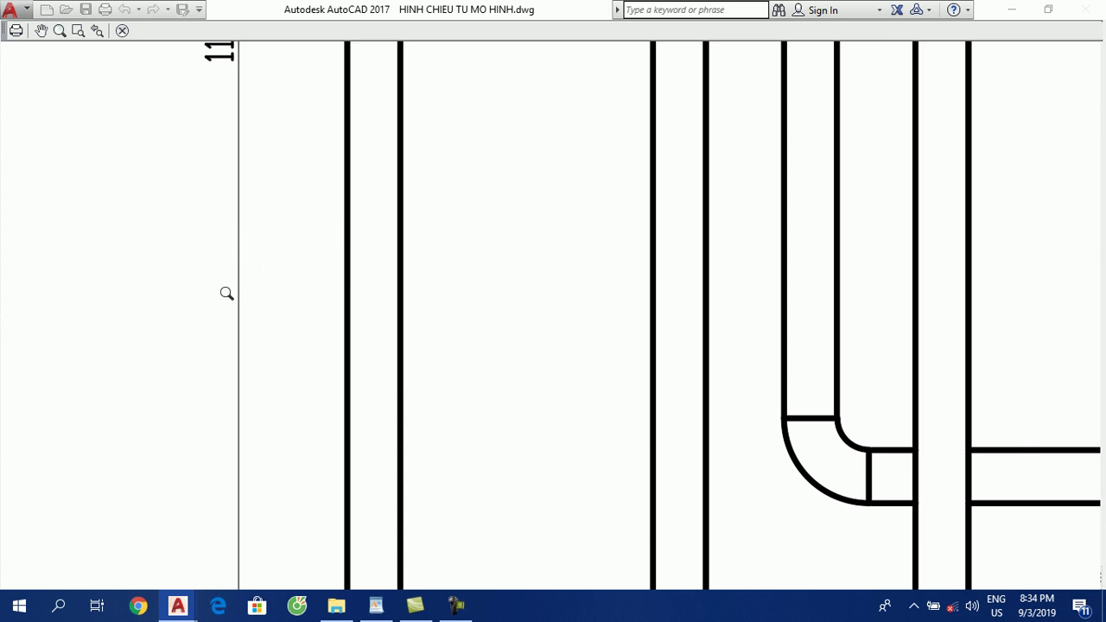
scroll(246, 276, down, 5)
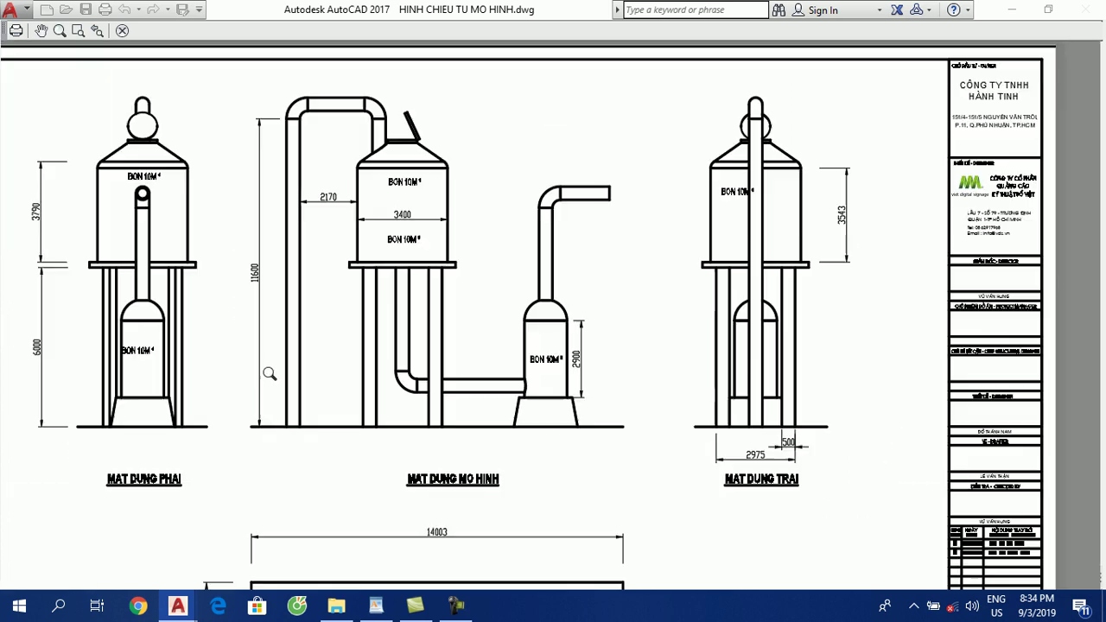
scroll(400, 314, up, 3)
scroll(479, 505, up, 2)
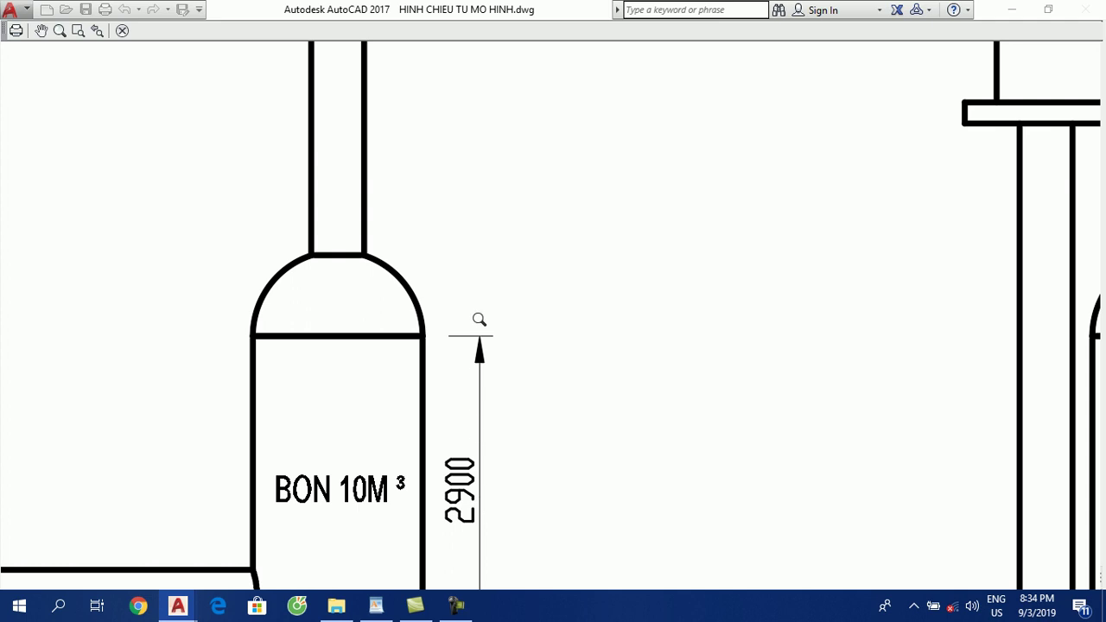
scroll(483, 405, down, 2)
scroll(483, 405, down, 2)
scroll(312, 339, up, 5)
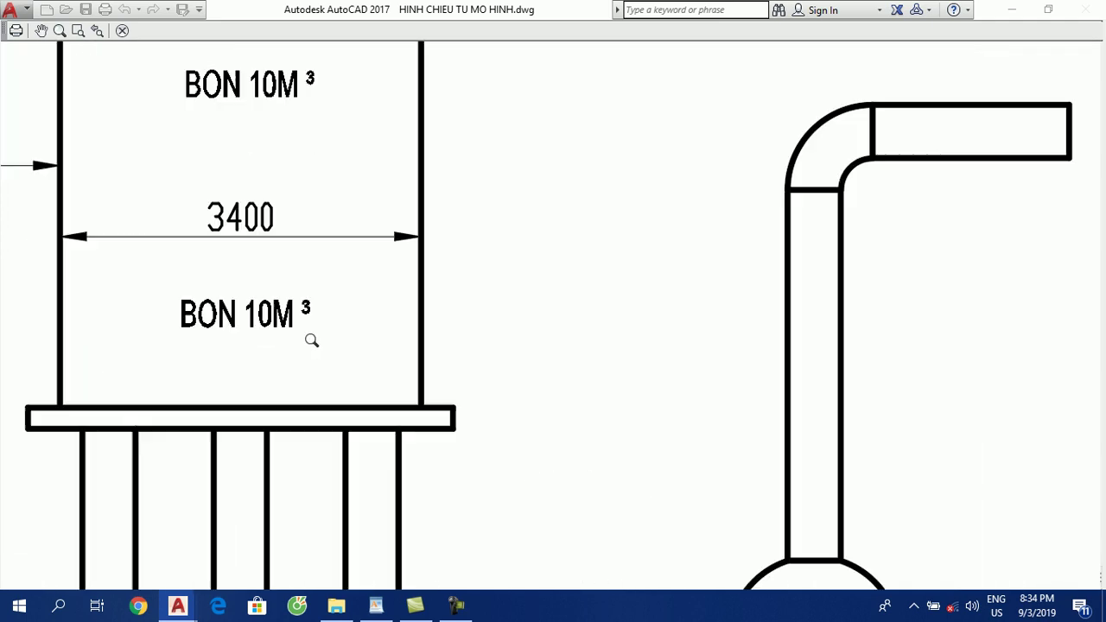
Inspect the 2170 dimension, tank bases and view titles close up, then recentre the sheet
middle_drag(297, 279, 664, 365)
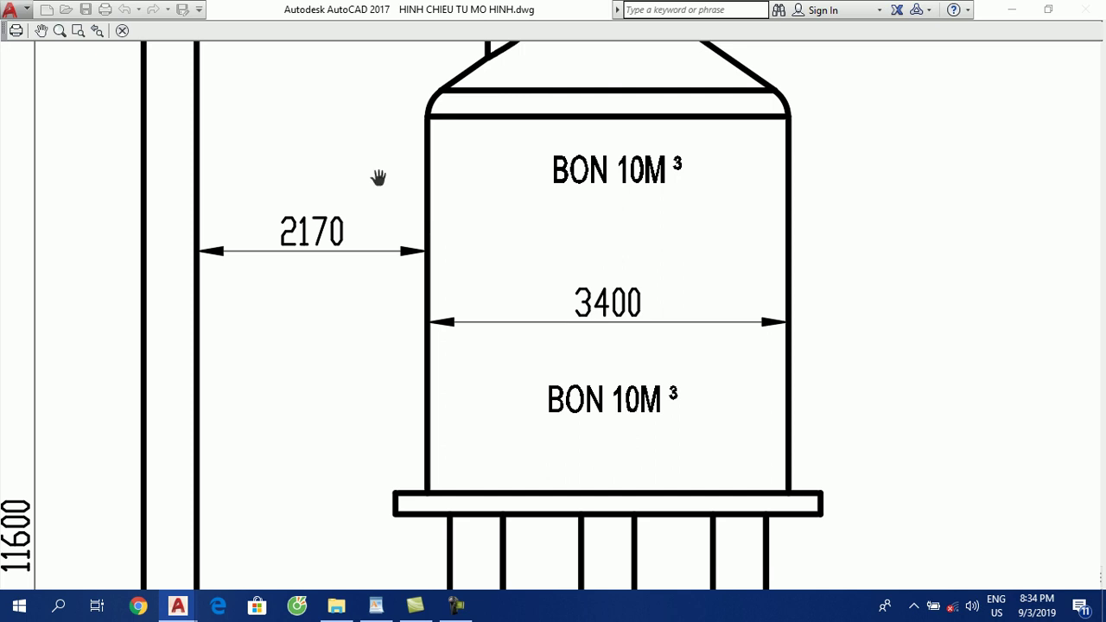
scroll(428, 168, down, 4)
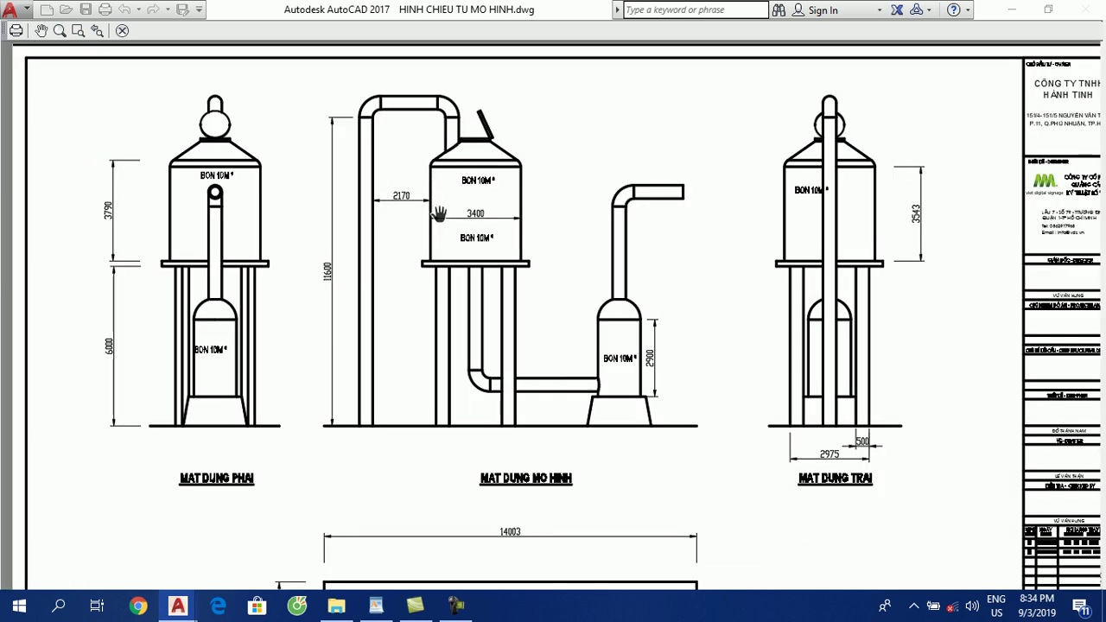
scroll(440, 227, down, 2)
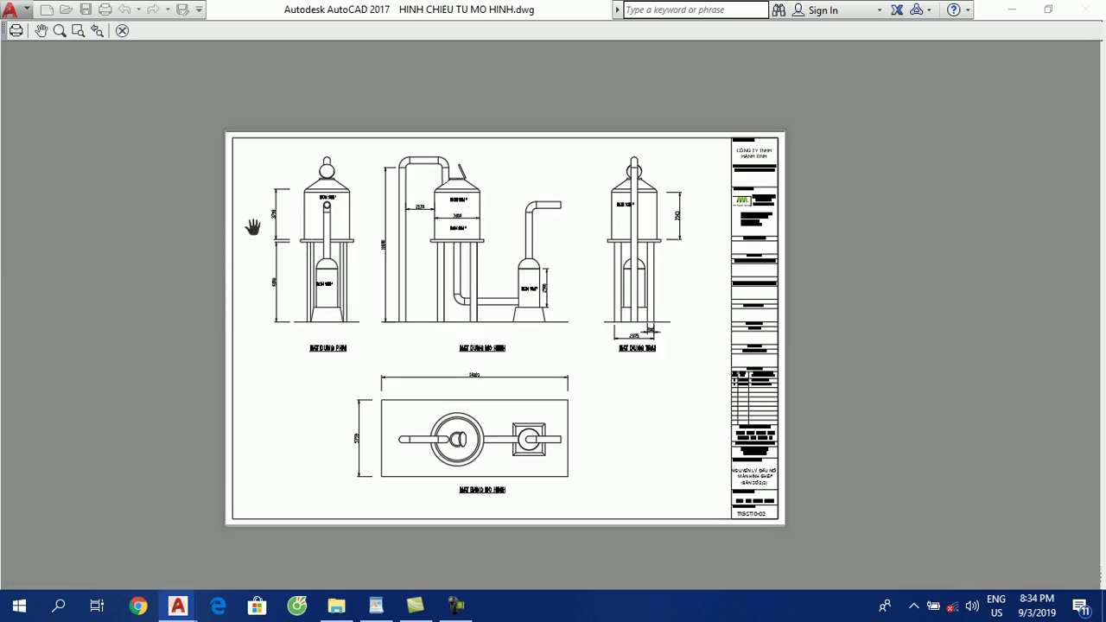
scroll(253, 227, up, 6)
drag(476, 296, 311, 178)
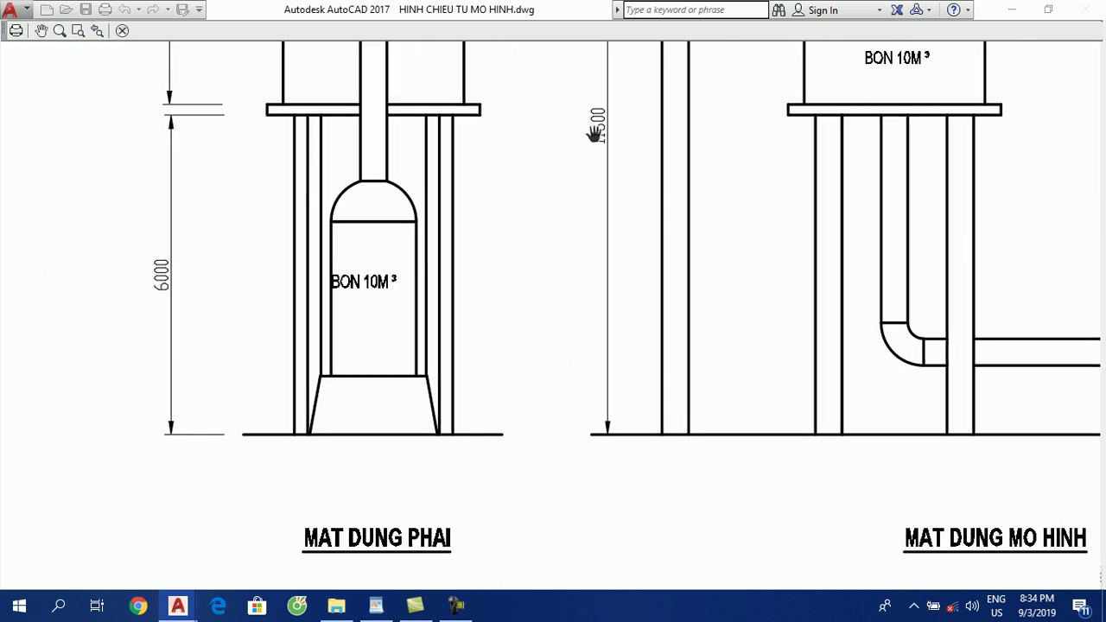
scroll(621, 332, up, 3)
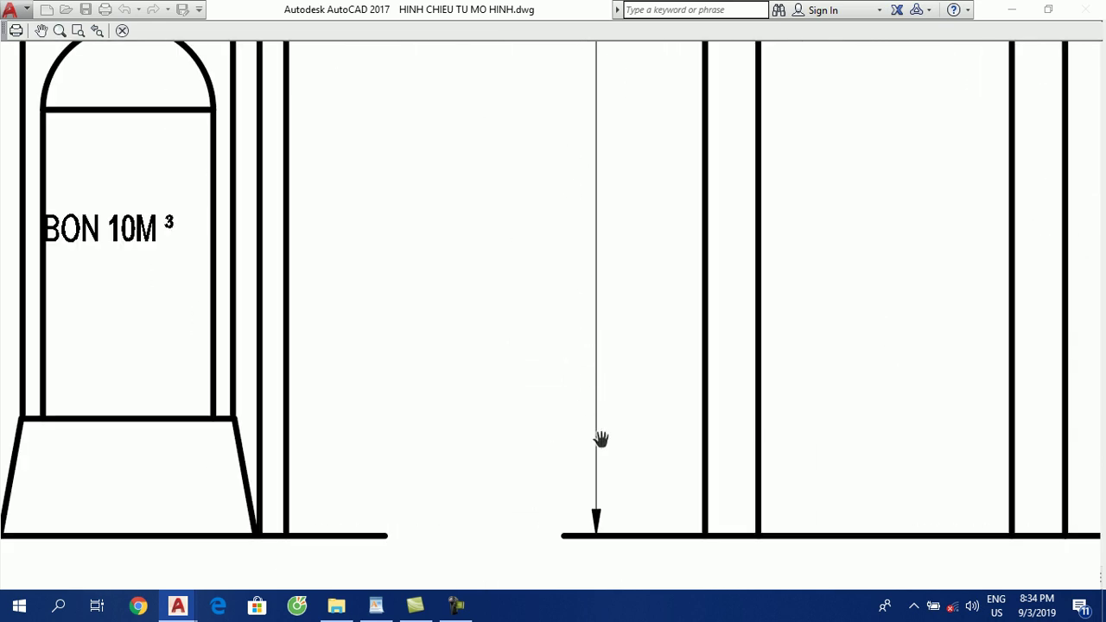
scroll(600, 468, down, 2)
scroll(595, 492, down, 3)
scroll(604, 197, up, 5)
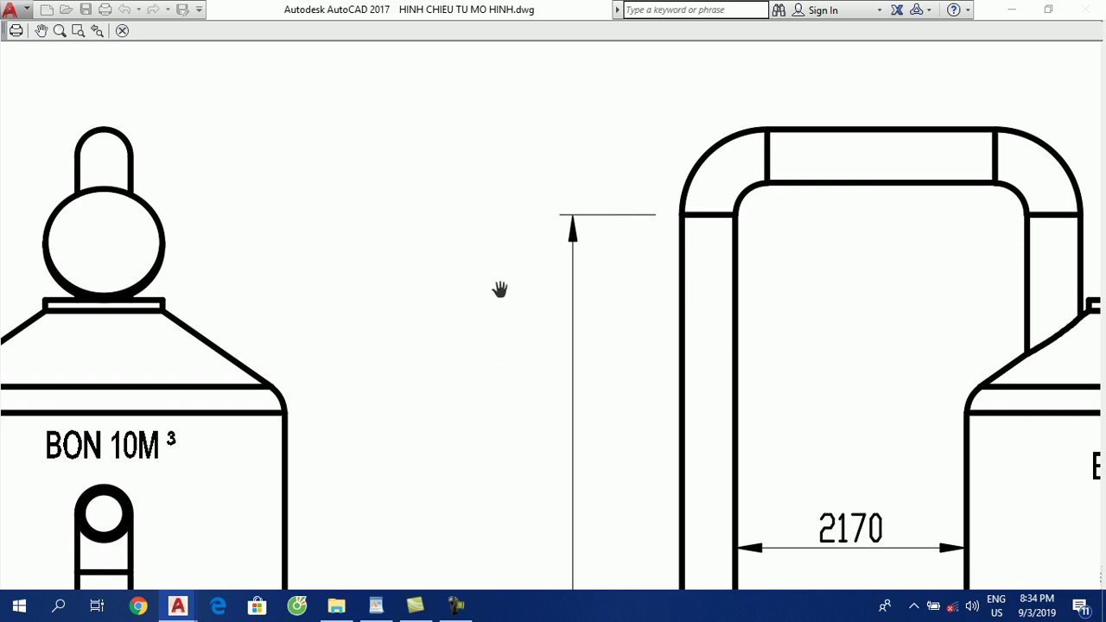
scroll(587, 208, down, 5)
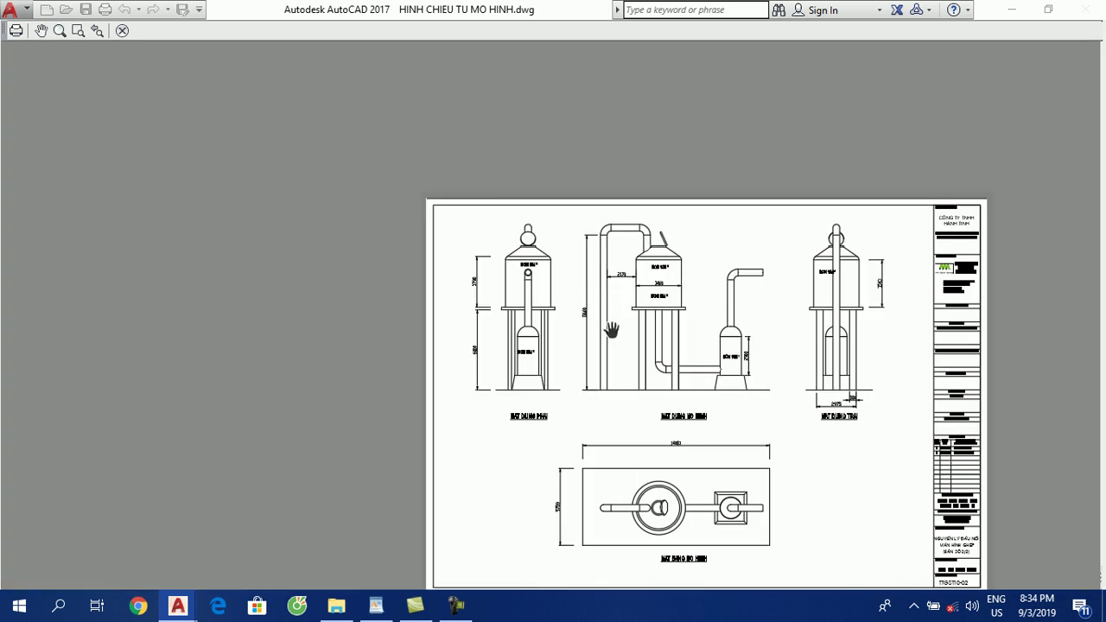
drag(756, 417, 554, 343)
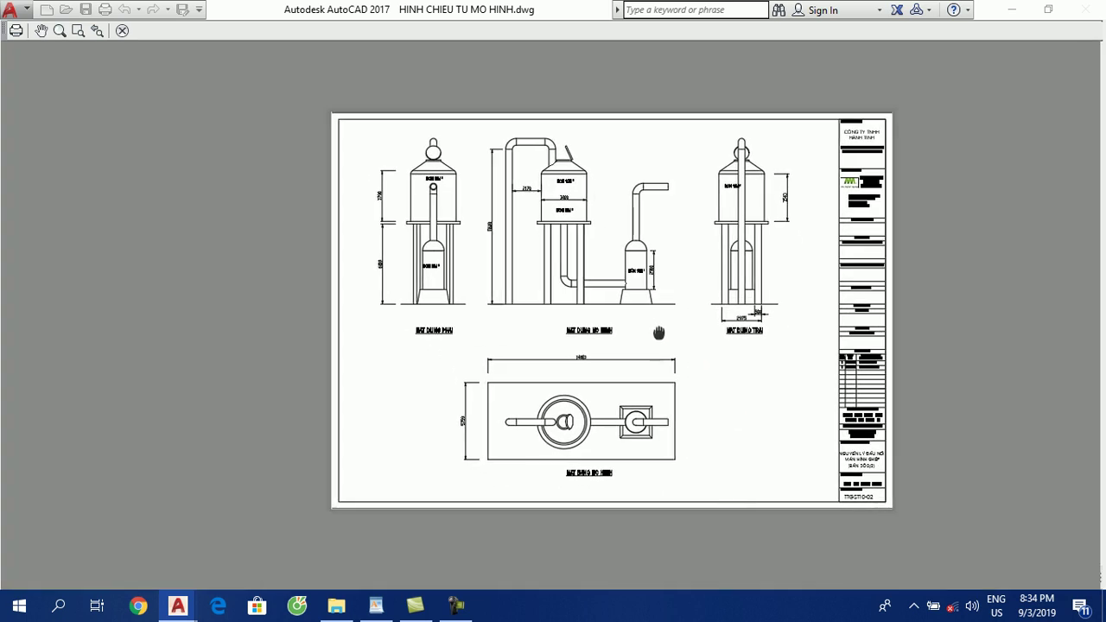
Plot the previewed sheet to 'HINH CHIEU TU MO HINH-HC THANG GOC.pdf' on the Desktop
right_click(607, 257)
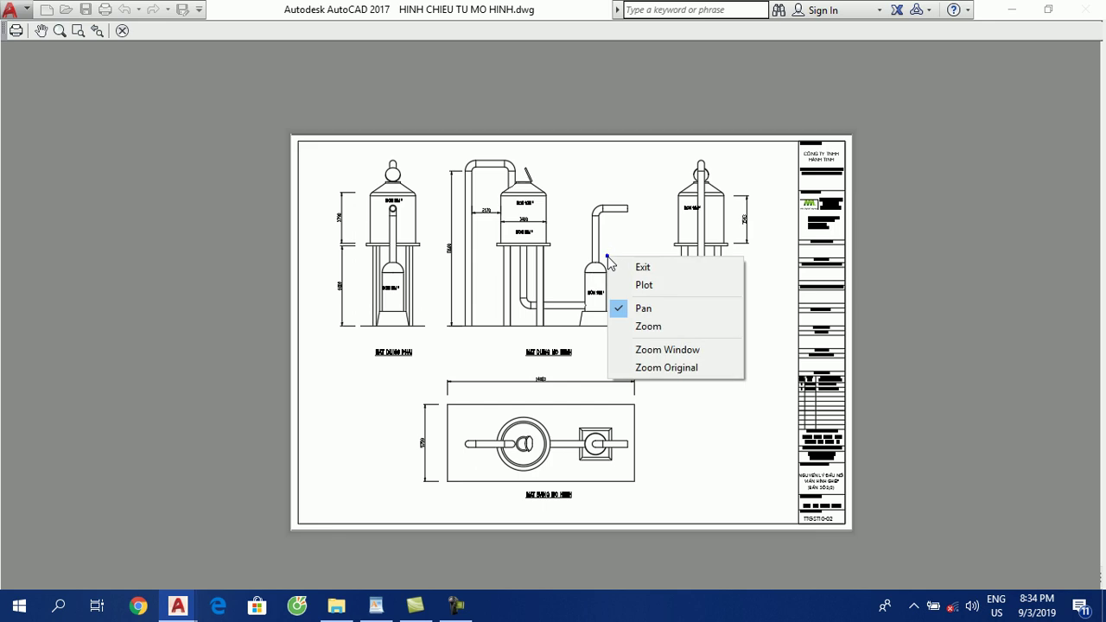
click(643, 286)
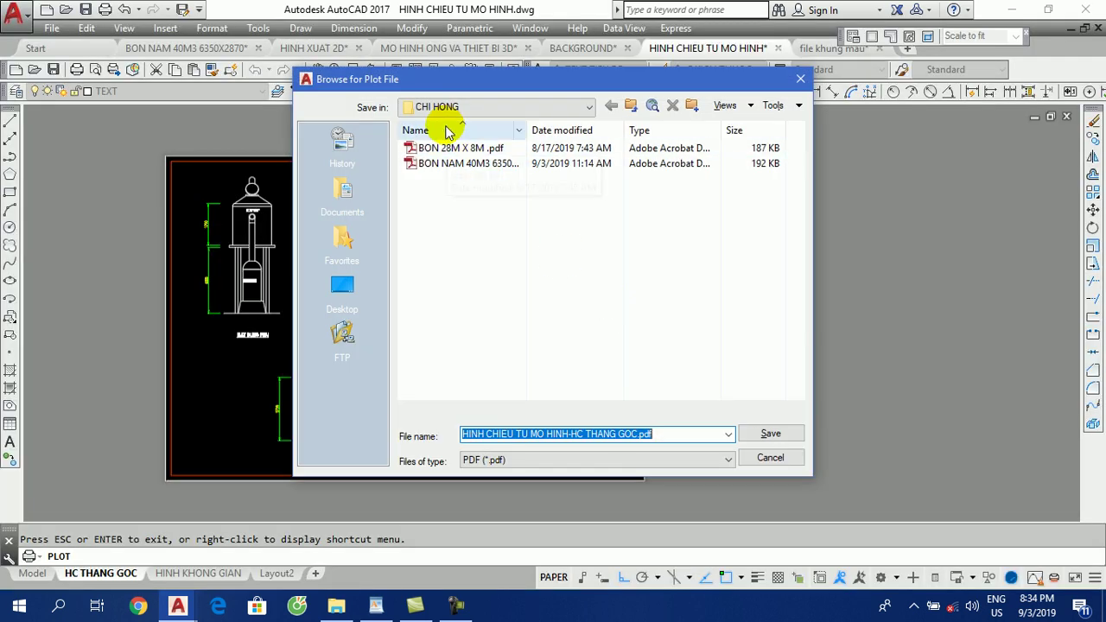
click(462, 107)
click(432, 125)
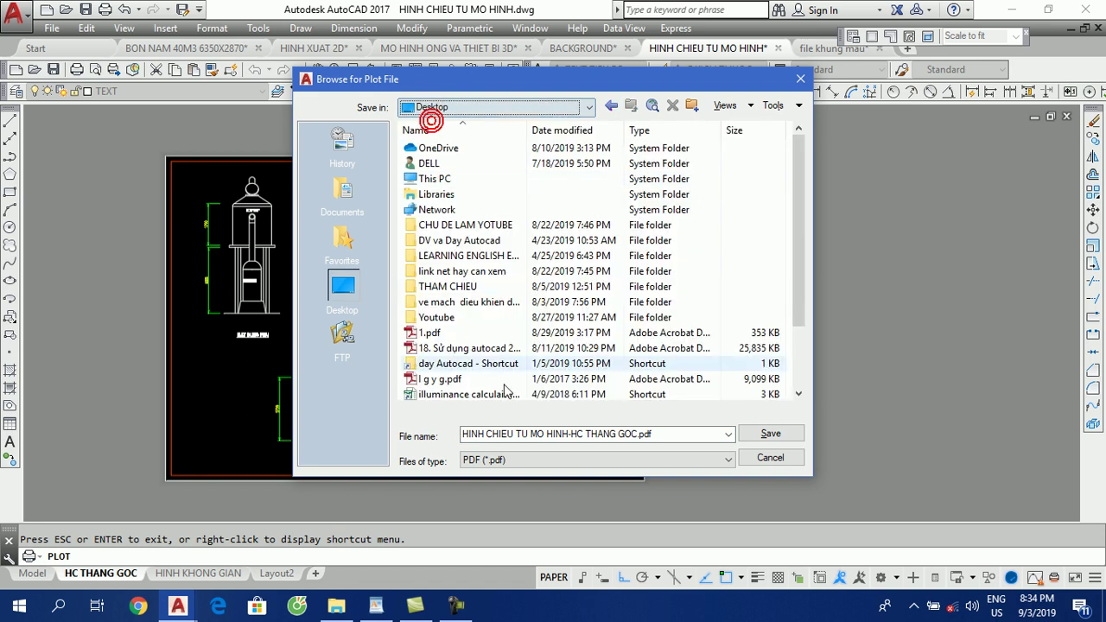
triple_click(535, 431)
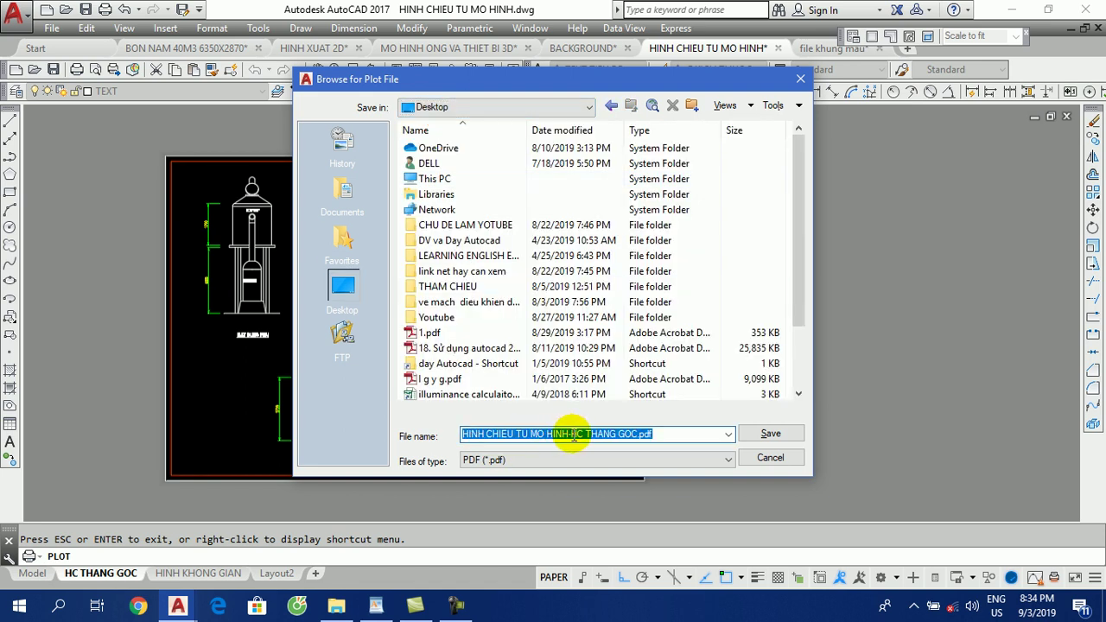
click(770, 435)
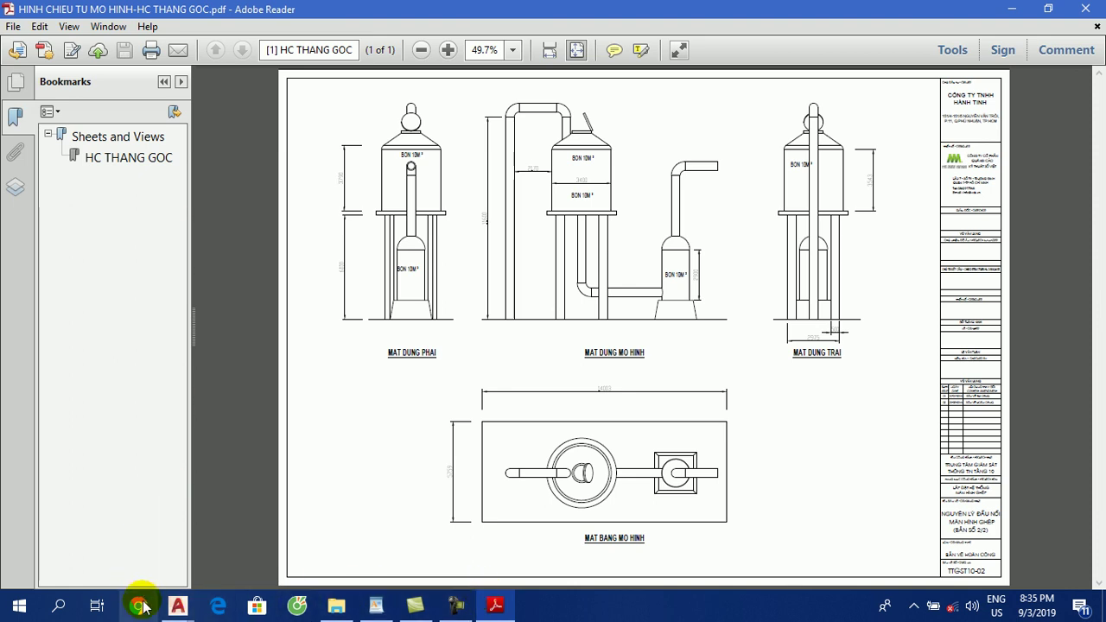
Switch from Adobe Reader back to the AutoCAD drawing BACKGROUND.dwg via the taskbar
click(178, 605)
click(595, 541)
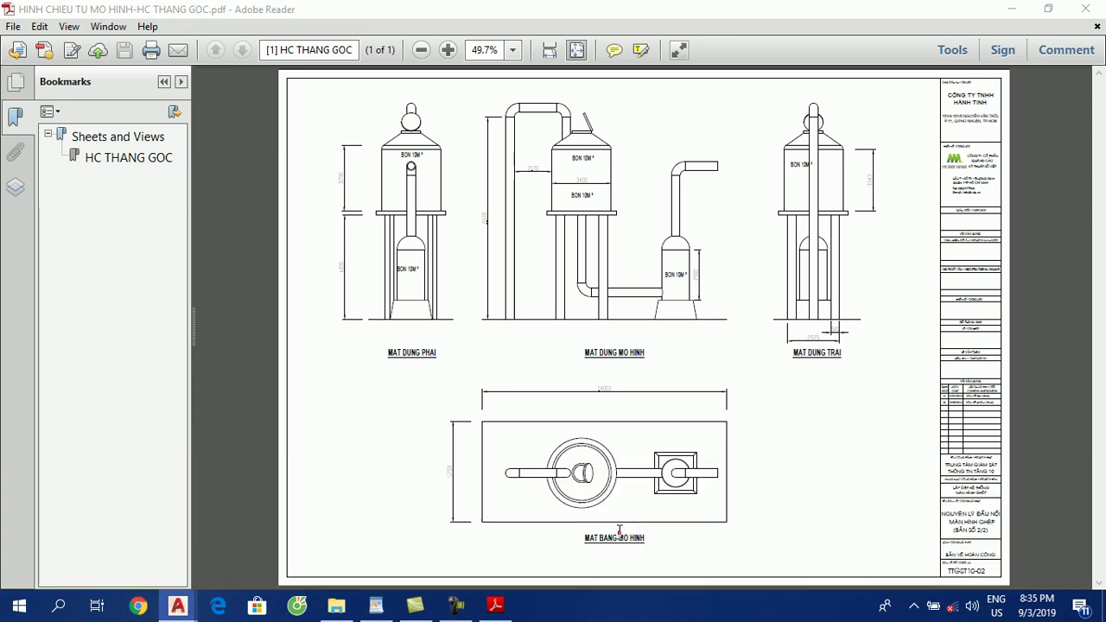